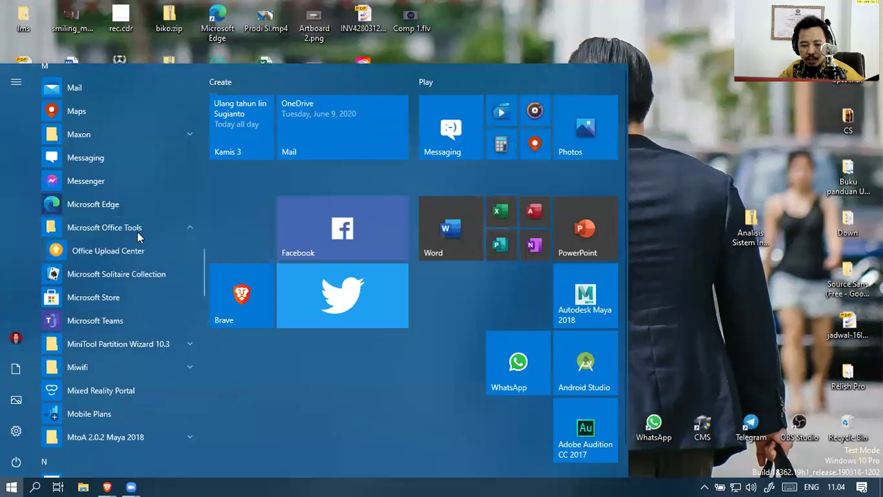
Collapse the Microsoft Office Tools group and launch Word from the Start menu app list
click(135, 223)
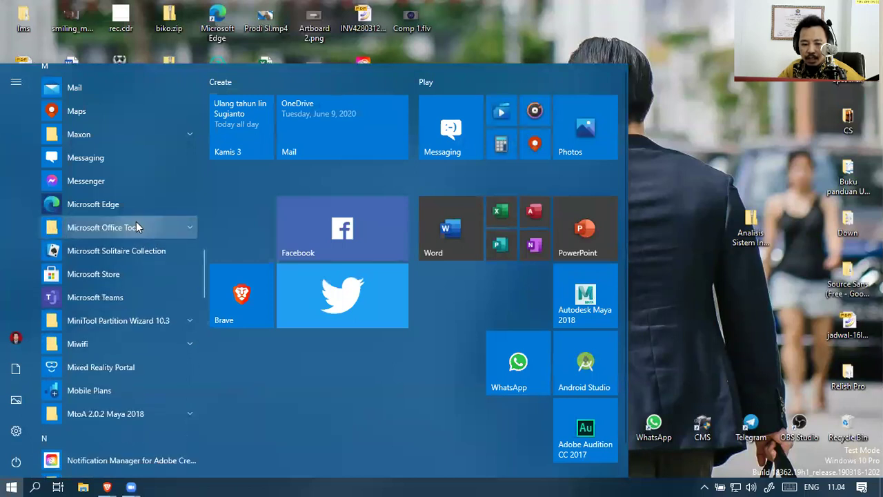
scroll(136, 221, up, 5)
scroll(136, 221, down, 12)
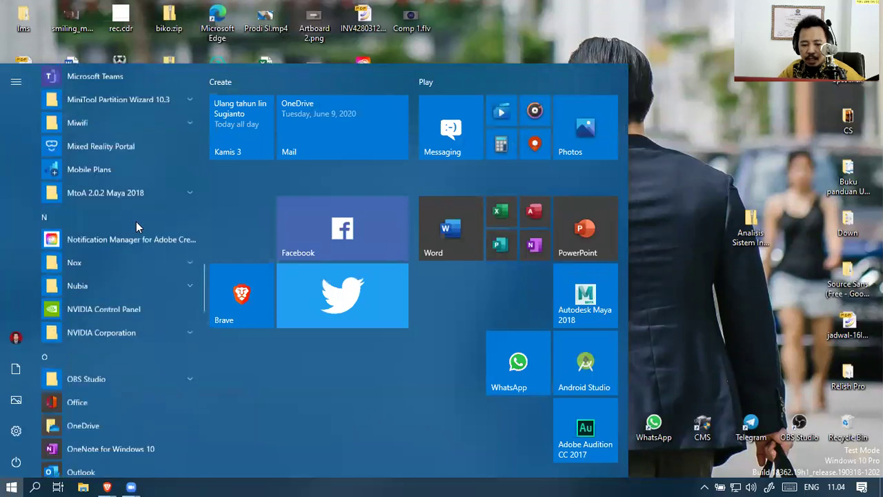
scroll(107, 282, up, 3)
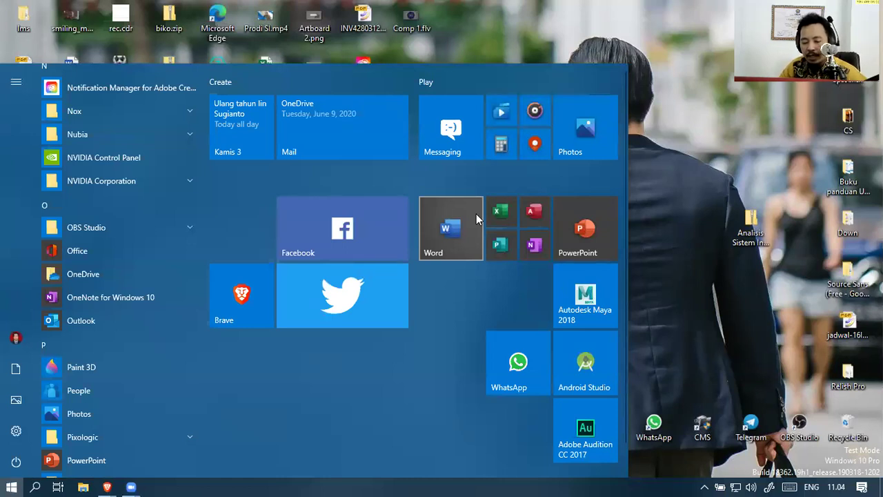
click(451, 249)
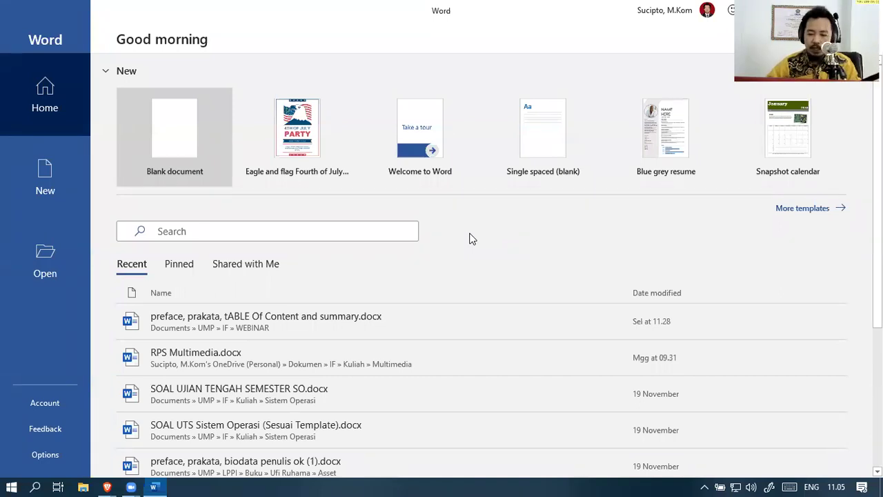
Switch Word to the second Microsoft account listed in the title-bar account menu
click(641, 10)
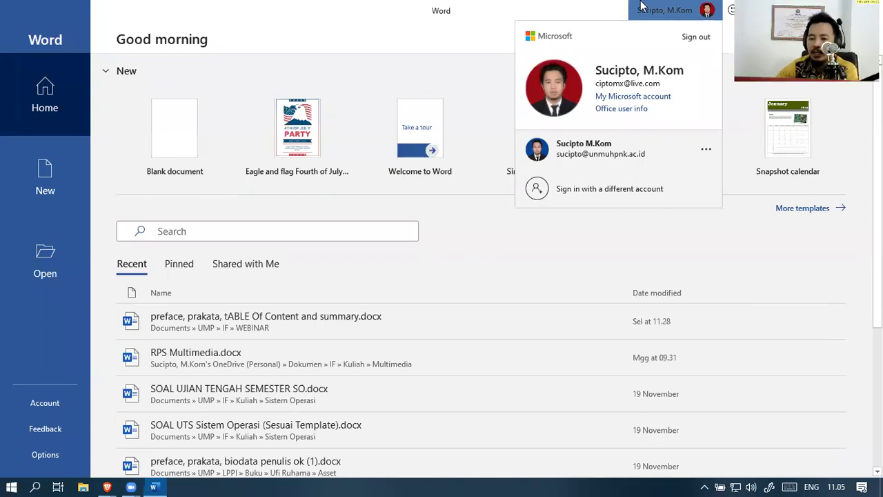
click(590, 7)
click(662, 10)
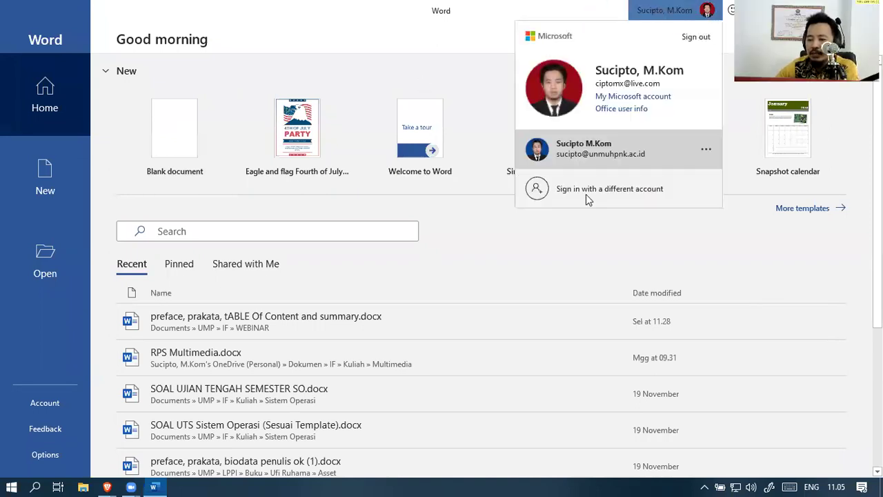
click(577, 153)
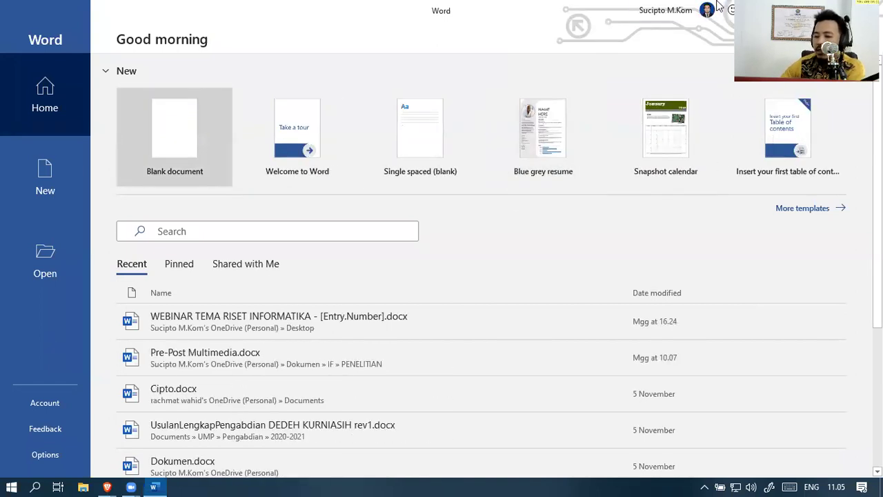
click(655, 10)
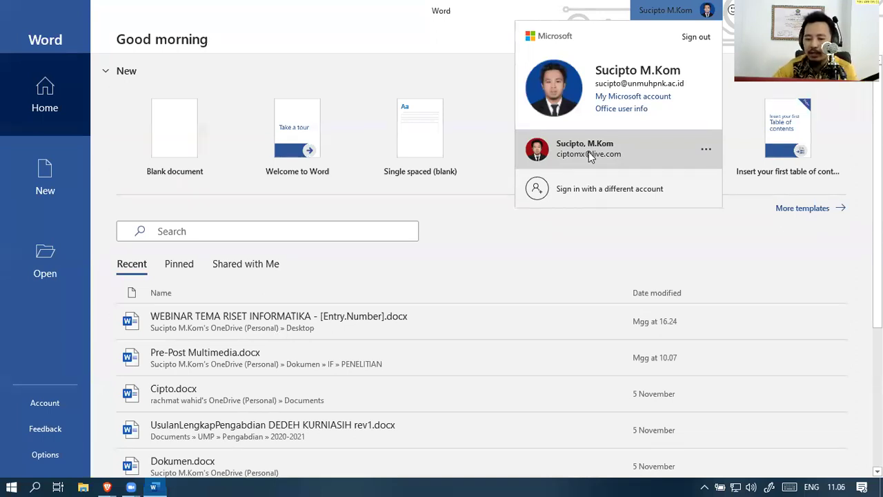
click(442, 20)
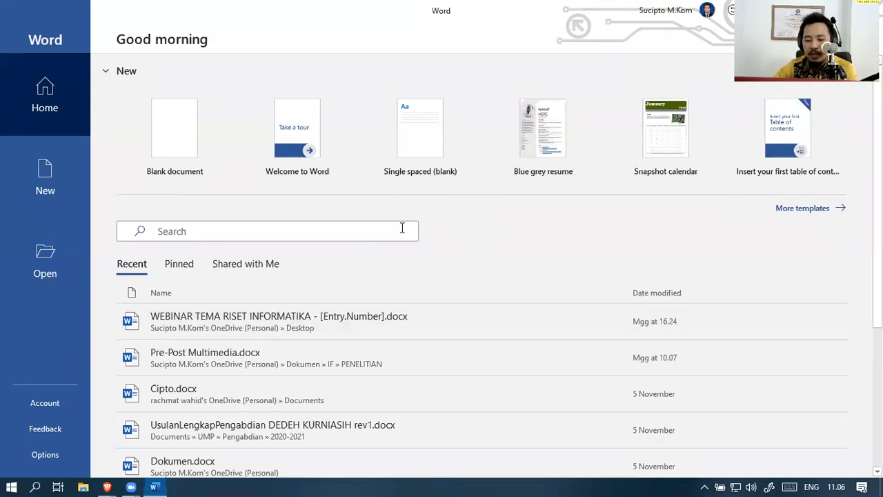
scroll(361, 286, down, 1)
scroll(315, 287, down, 3)
scroll(315, 288, up, 4)
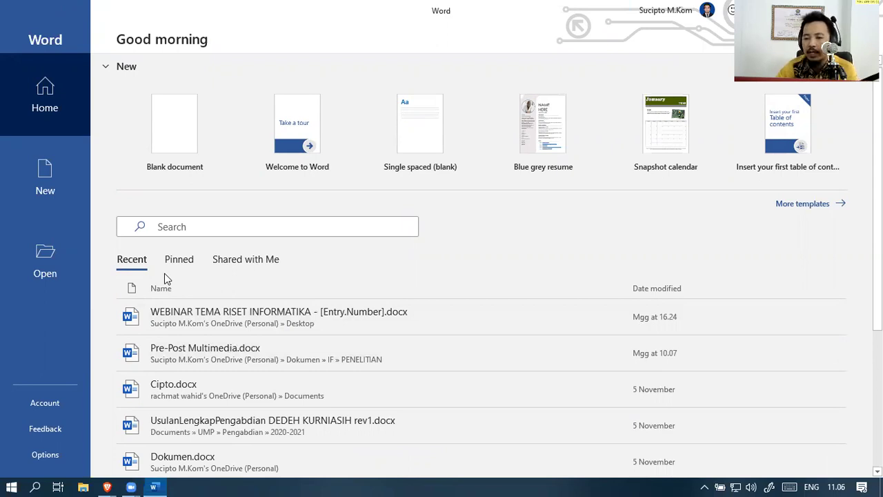
click(673, 10)
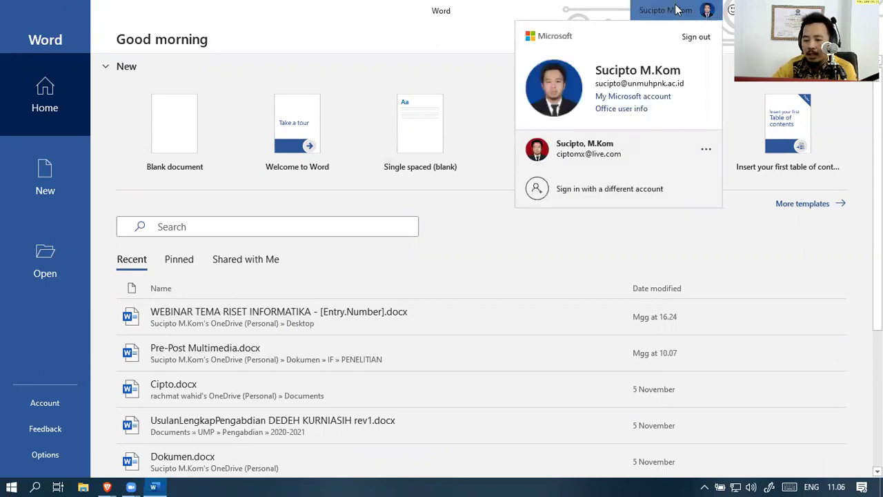
click(410, 50)
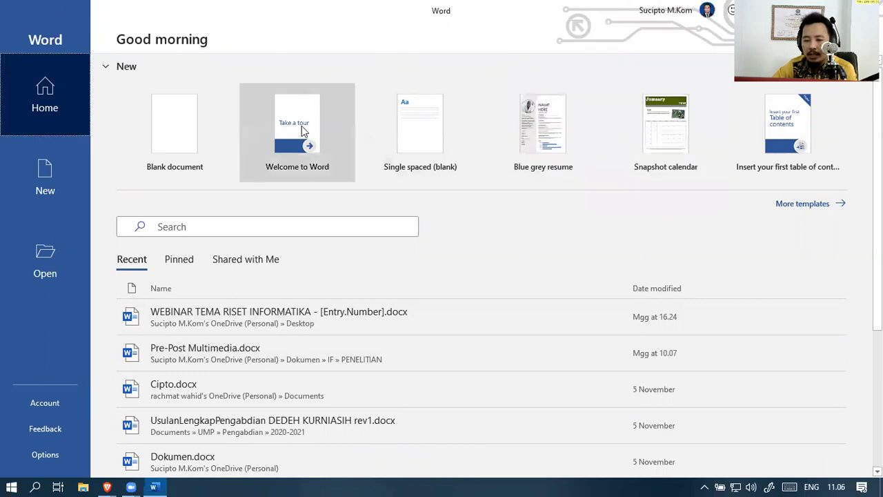
click(689, 11)
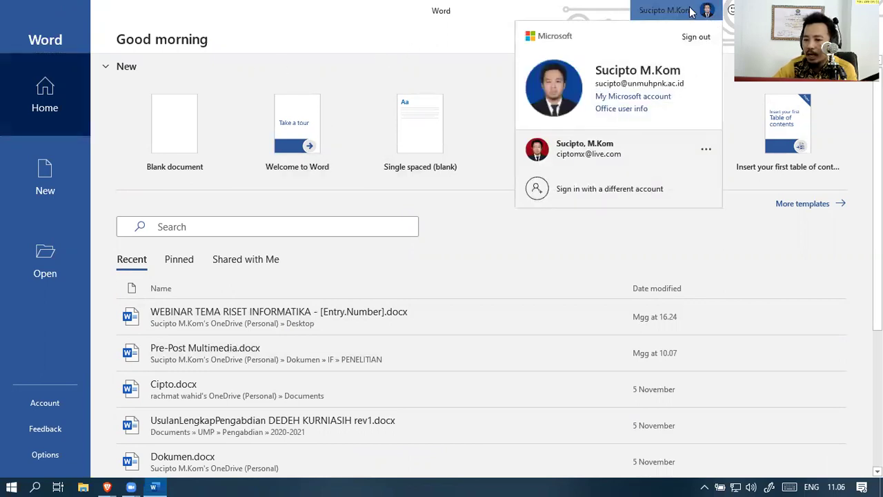
click(683, 10)
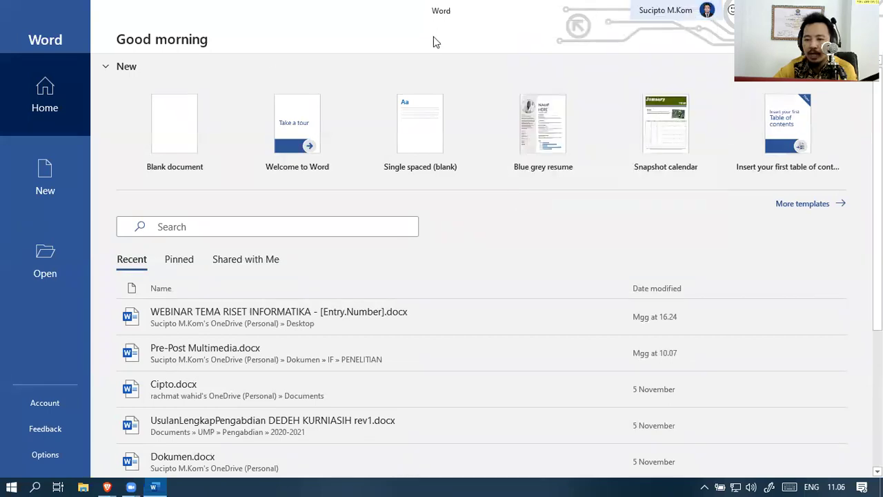
click(661, 9)
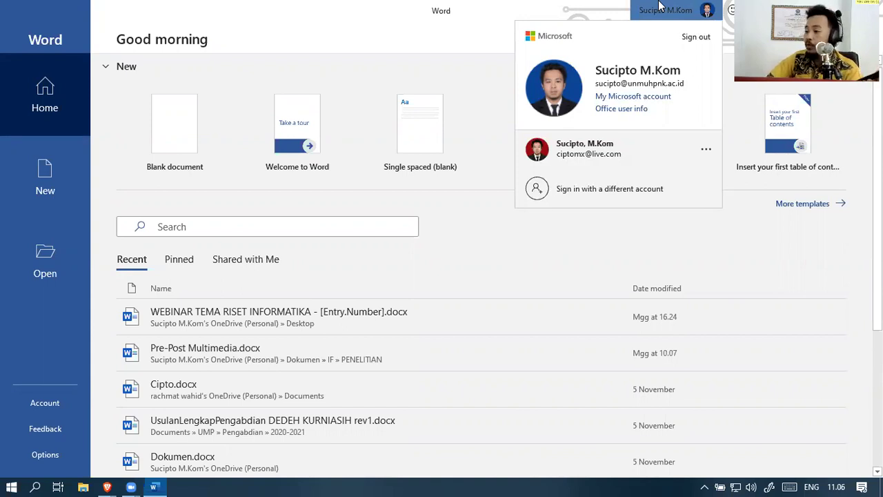
click(537, 13)
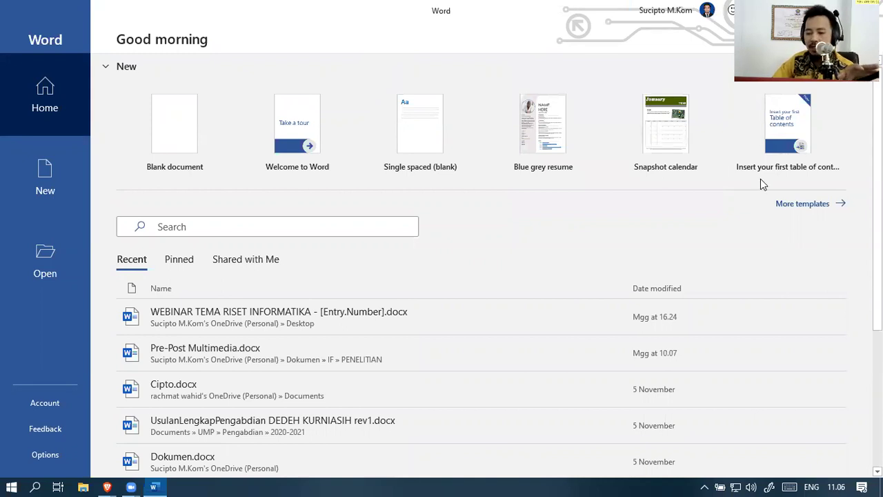
click(783, 207)
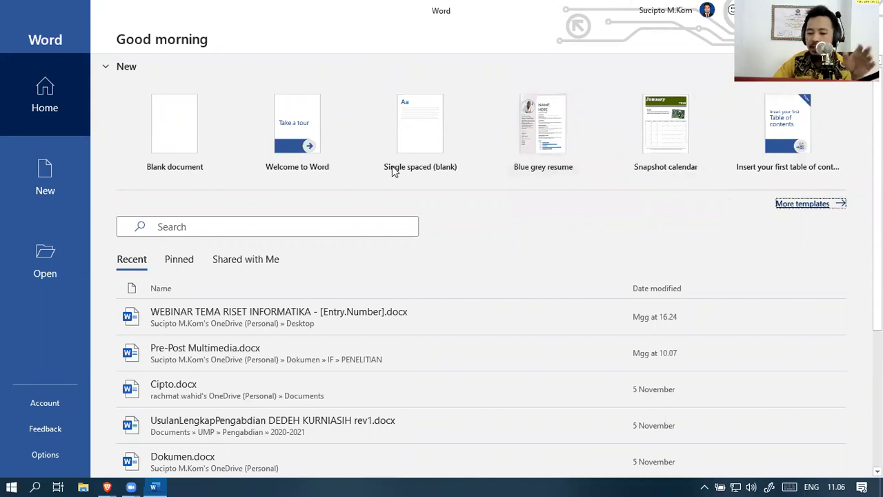
scroll(556, 177, down, 3)
scroll(557, 177, down, 10)
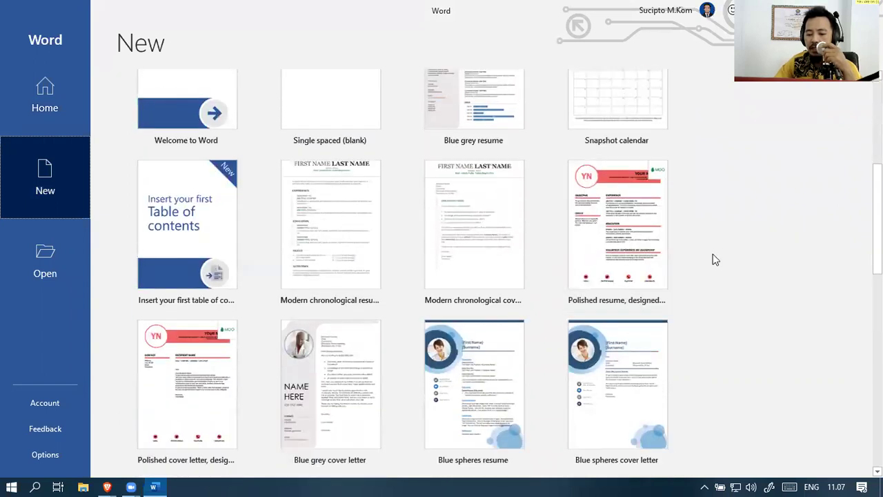
scroll(718, 246, up, 3)
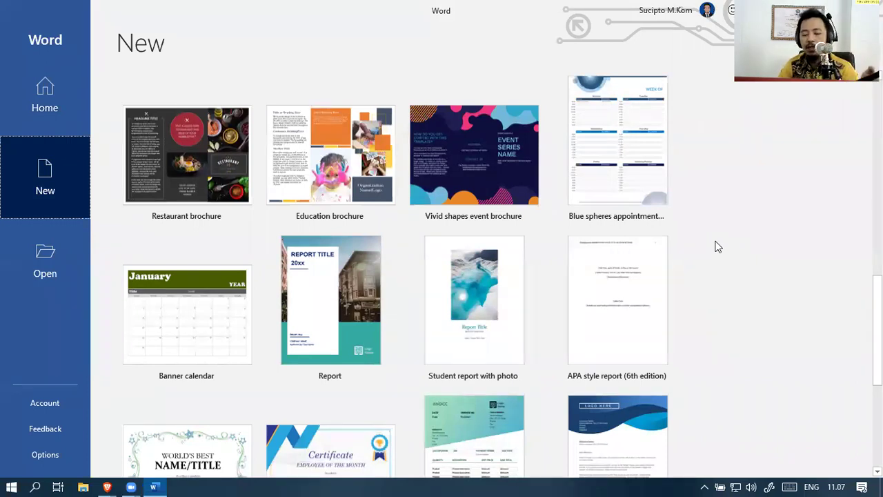
scroll(766, 214, down, 5)
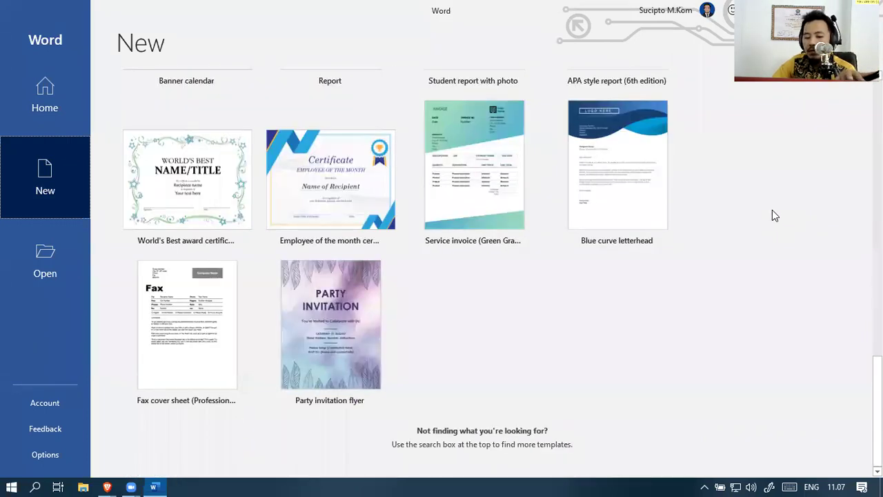
scroll(772, 210, up, 1)
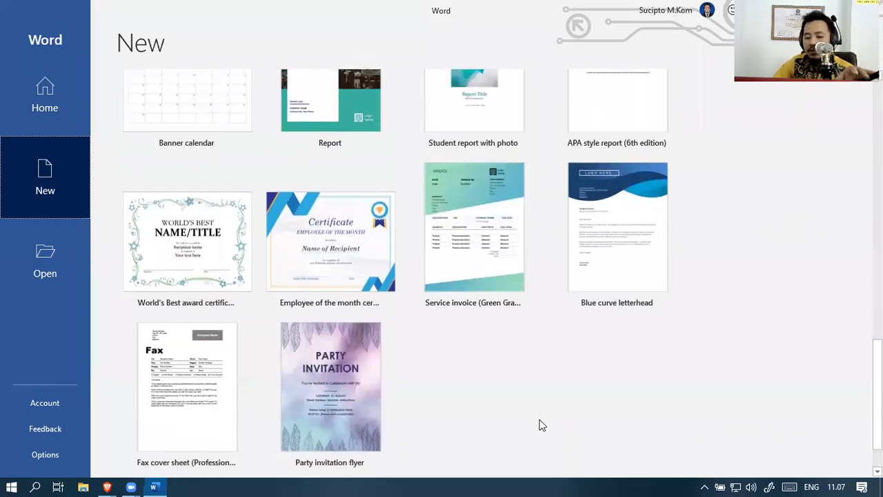
click(353, 230)
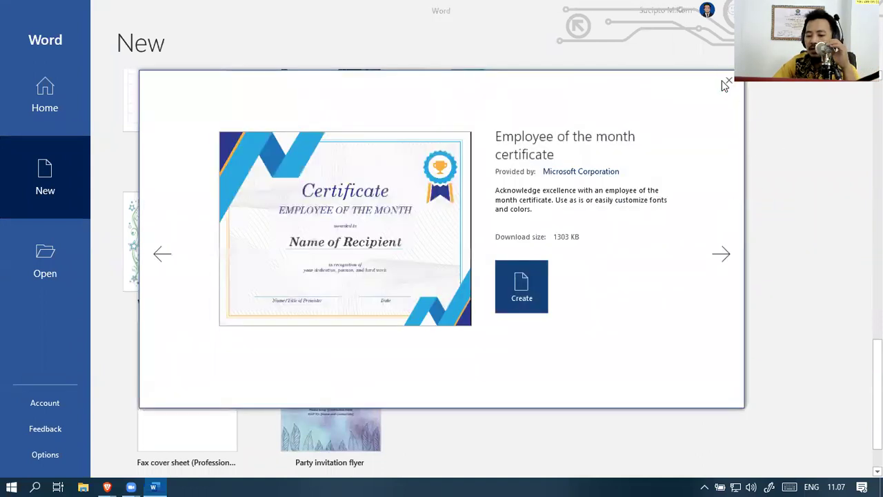
click(727, 81)
scroll(725, 216, up, 2)
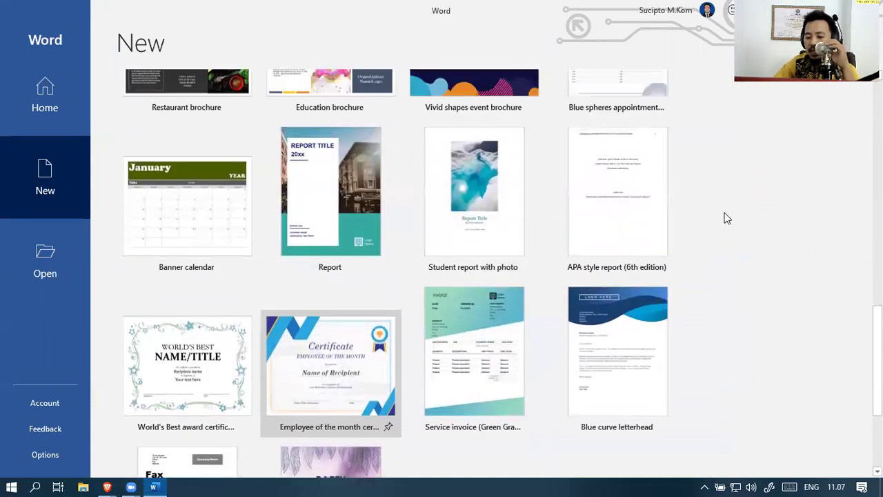
scroll(726, 218, up, 3)
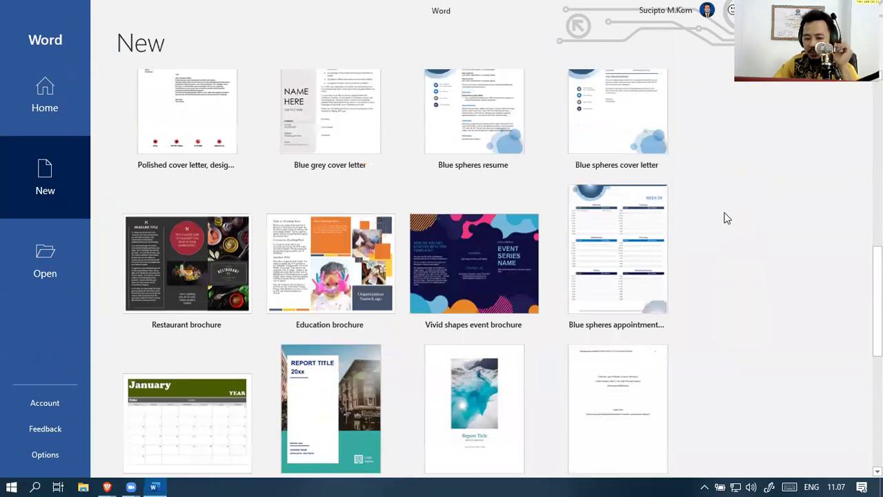
scroll(726, 218, up, 1)
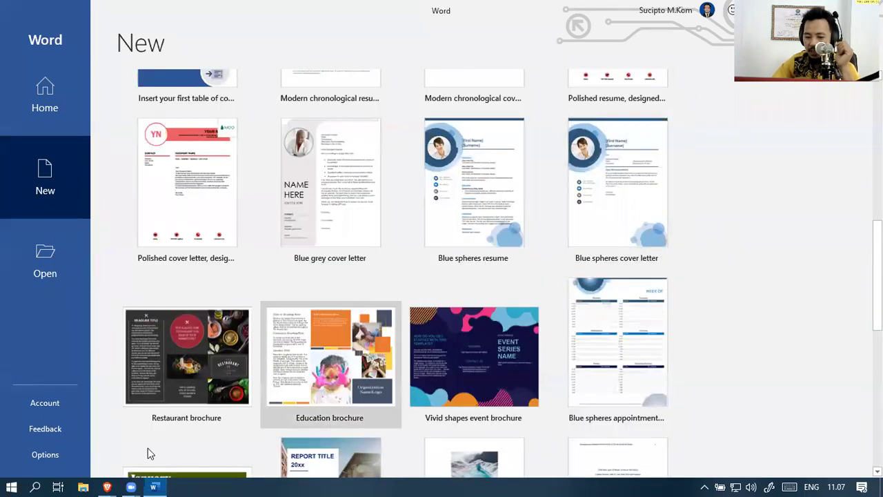
scroll(667, 224, up, 1)
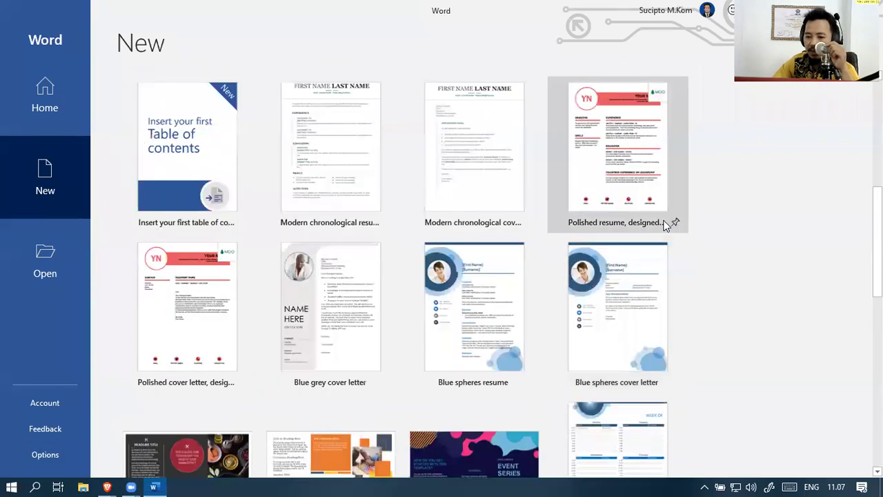
scroll(757, 196, down, 2)
scroll(759, 198, down, 1)
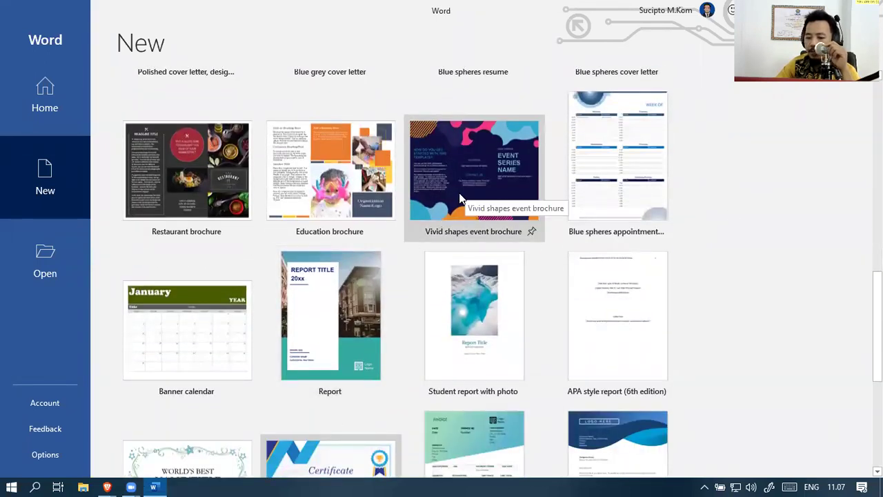
scroll(752, 157, down, 1)
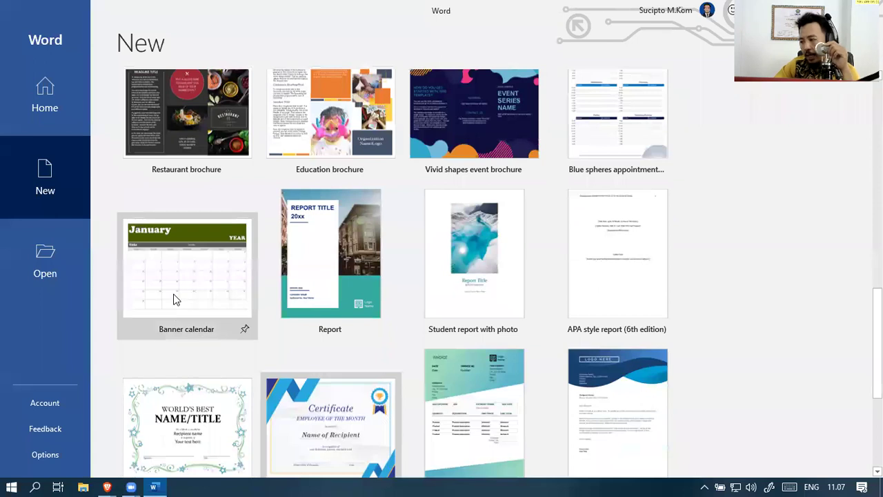
scroll(518, 241, down, 4)
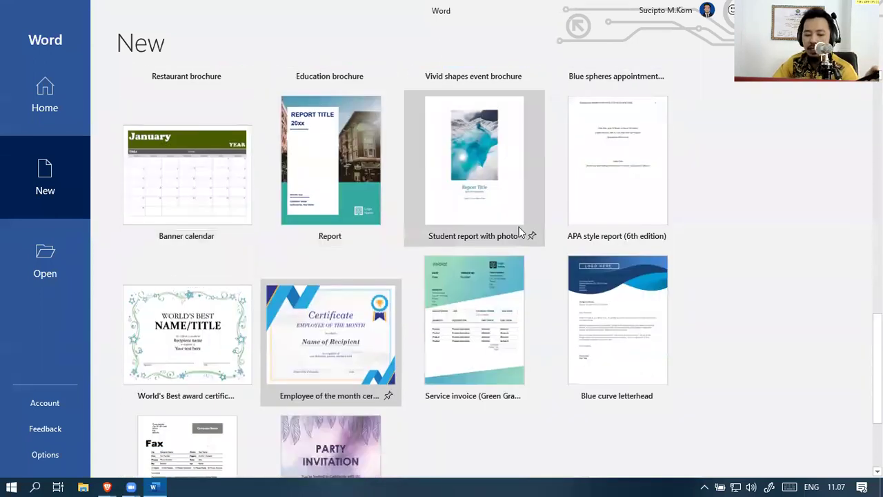
scroll(694, 196, up, 3)
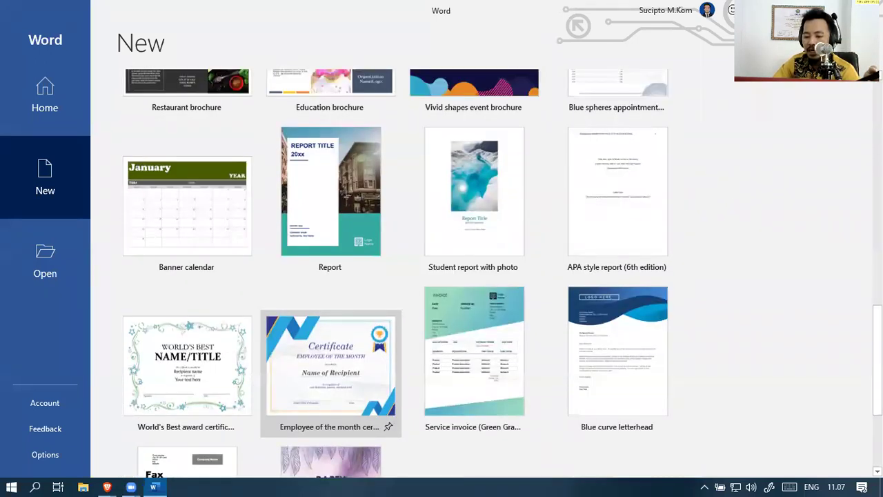
scroll(493, 341, up, 5)
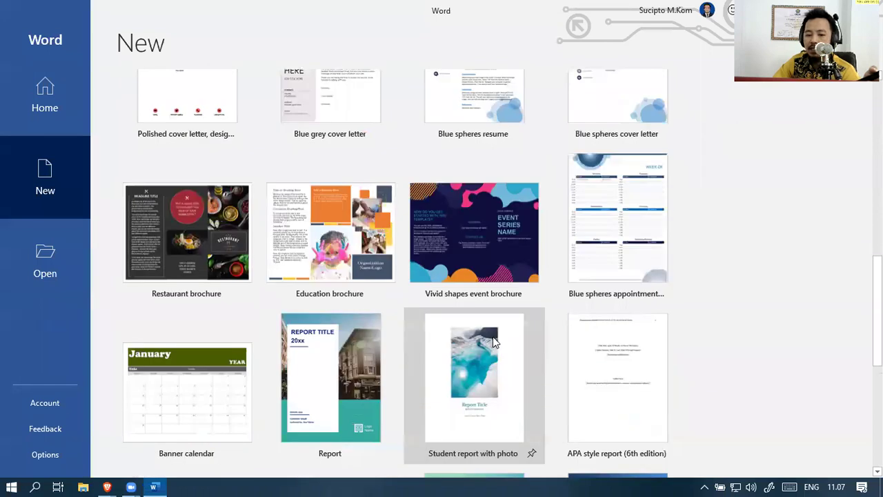
scroll(596, 176, up, 7)
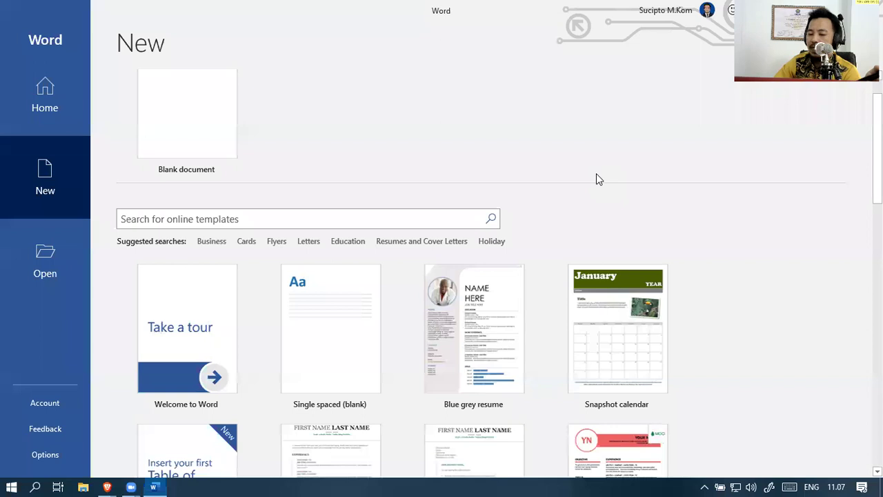
Return to Word's Home page and scroll Recent documents down to CV PKM 2019.docx
click(664, 14)
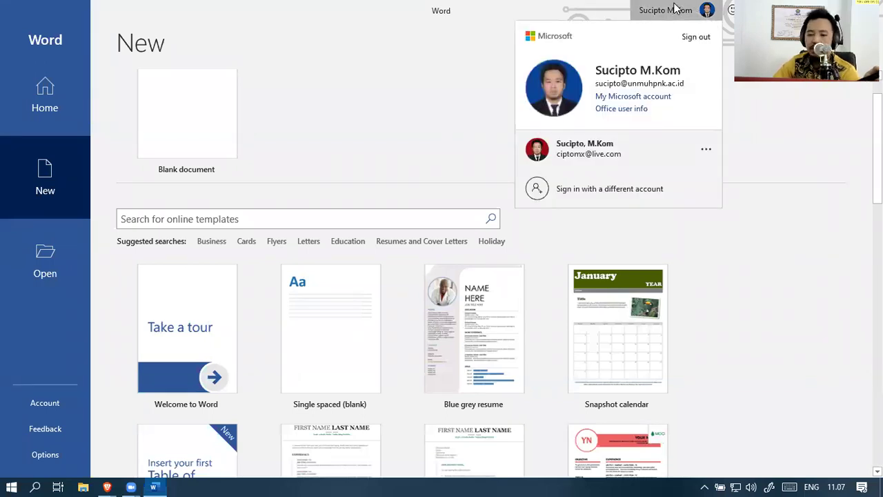
click(675, 10)
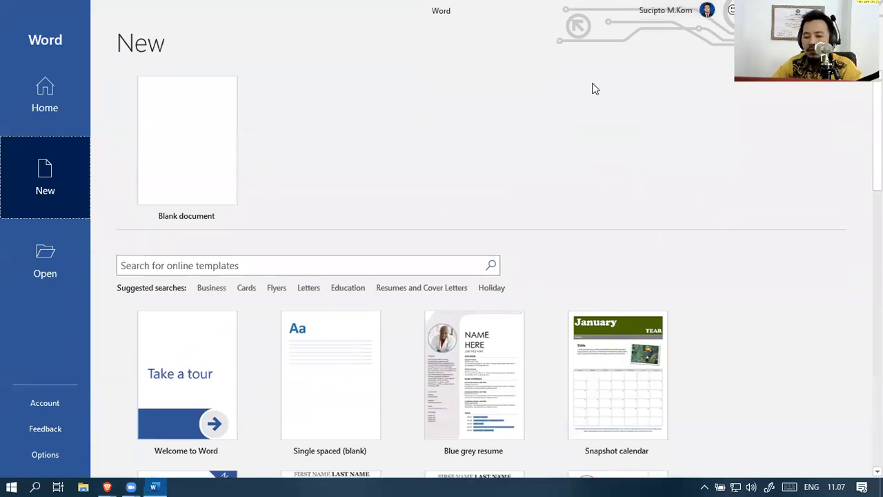
scroll(548, 135, down, 5)
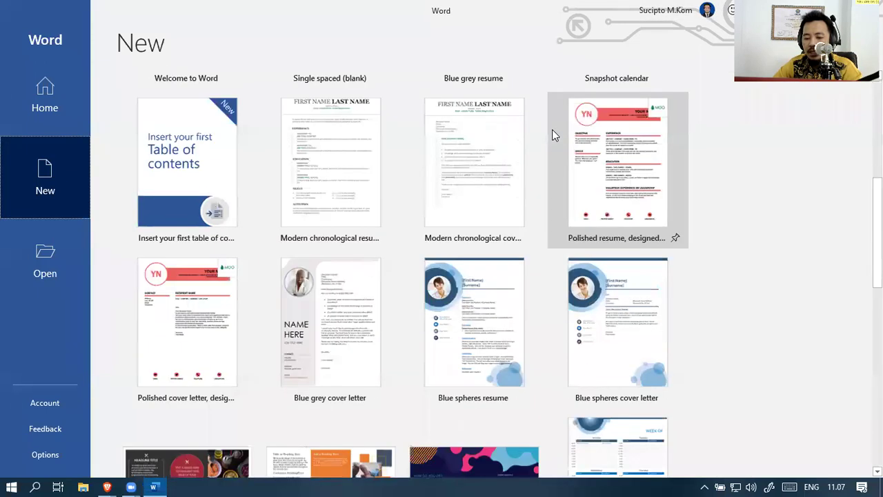
scroll(550, 130, down, 7)
click(69, 90)
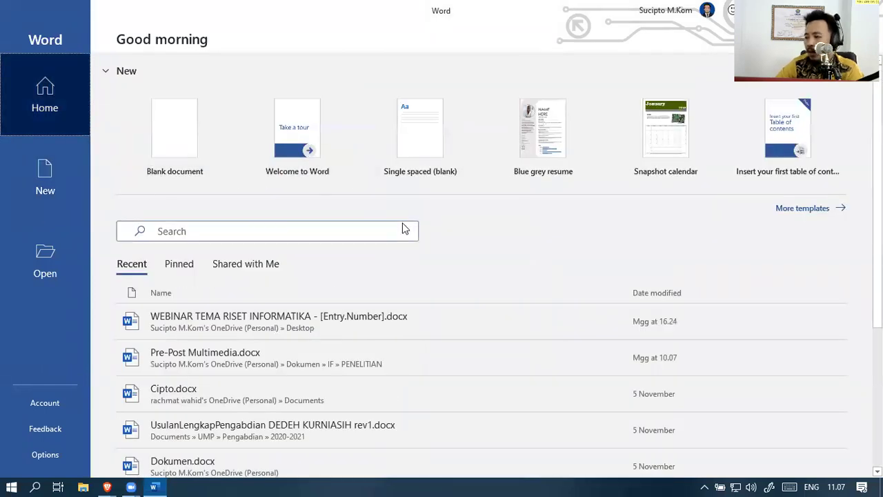
scroll(414, 239, down, 3)
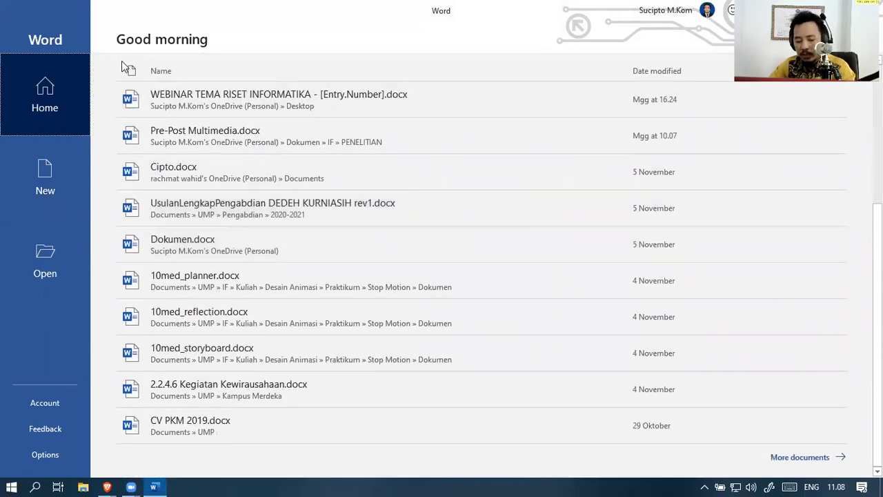
Create a blank document and look over the Insert tab's features
click(143, 95)
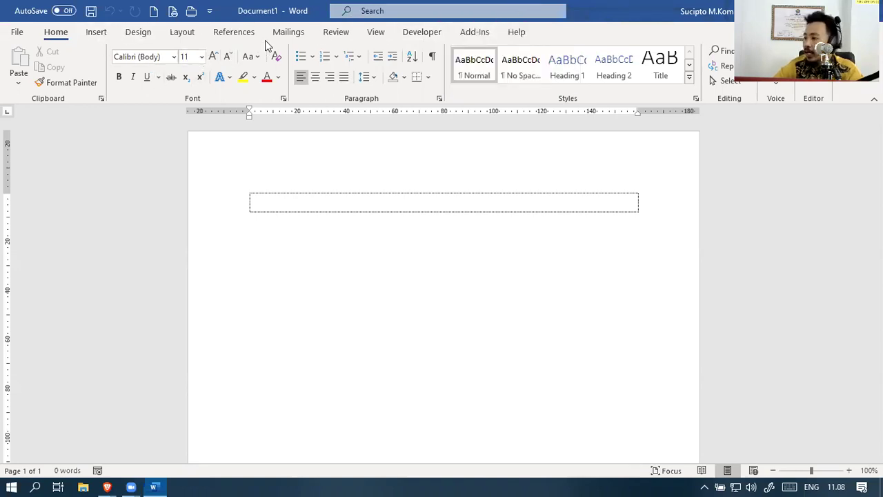
click(97, 33)
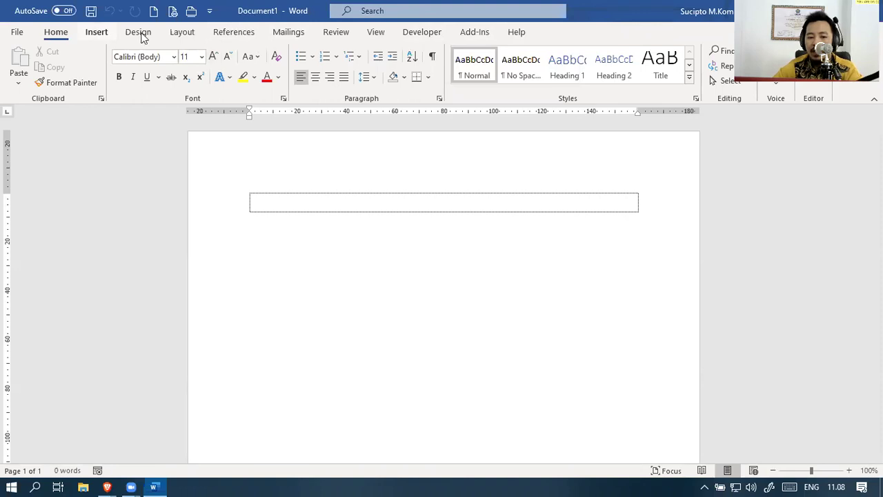
scroll(181, 34, down, 3)
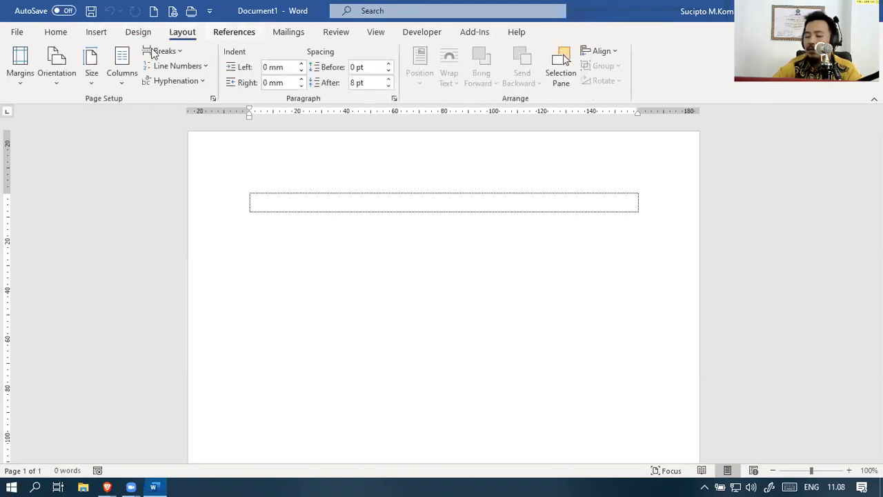
click(49, 34)
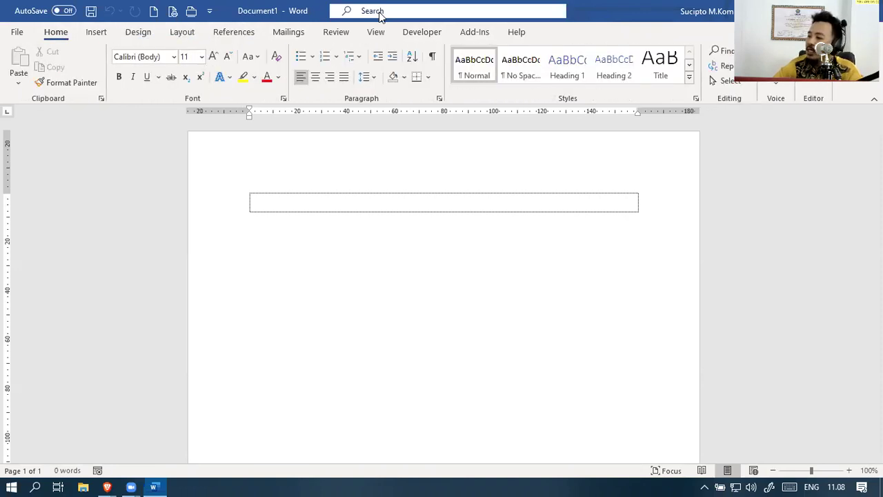
Try the command Search box with 'image' and 'chart' without inserting anything
click(389, 12)
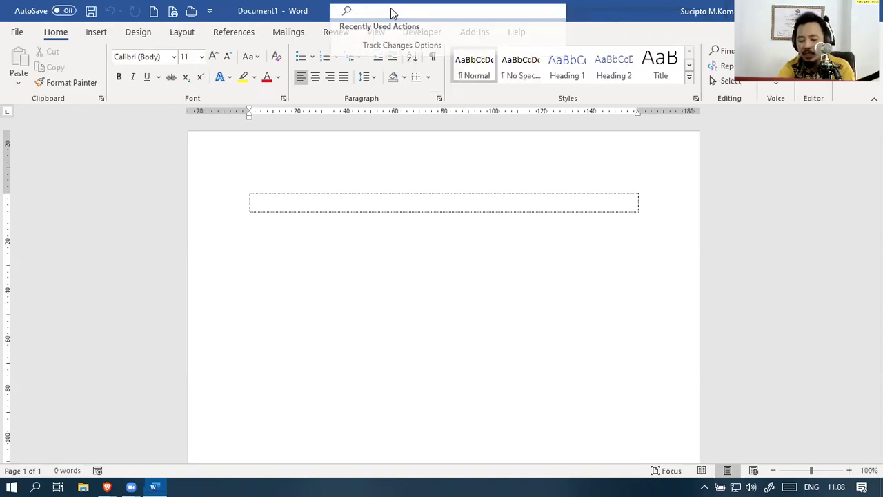
text(image)
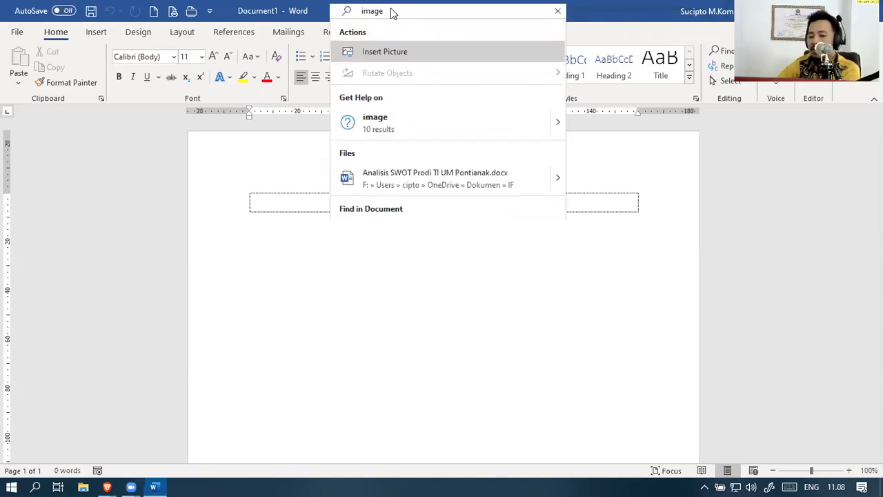
click(421, 55)
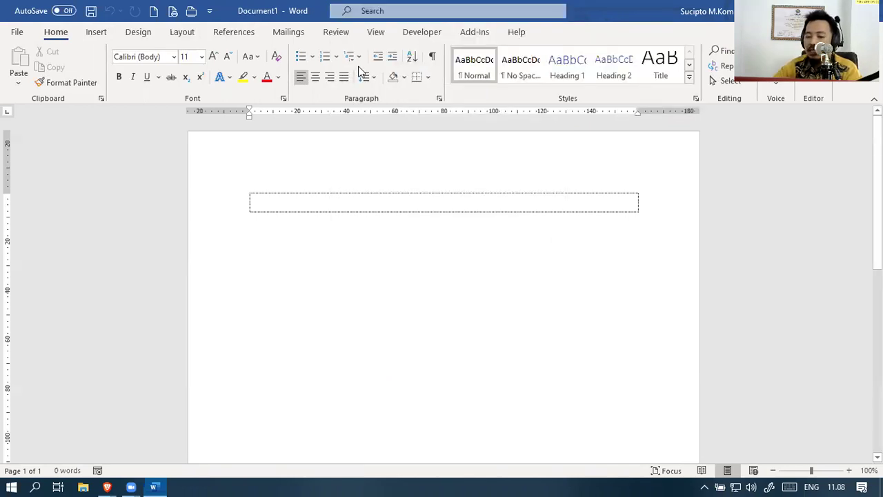
click(418, 13)
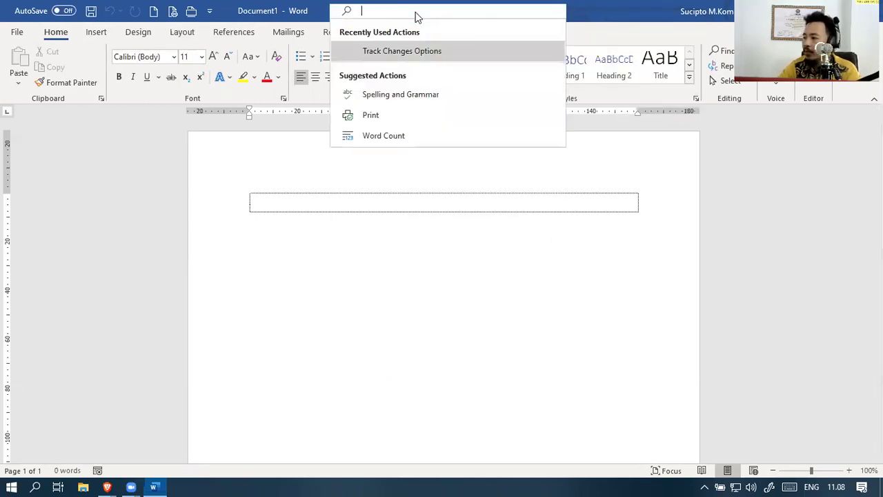
text(chart)
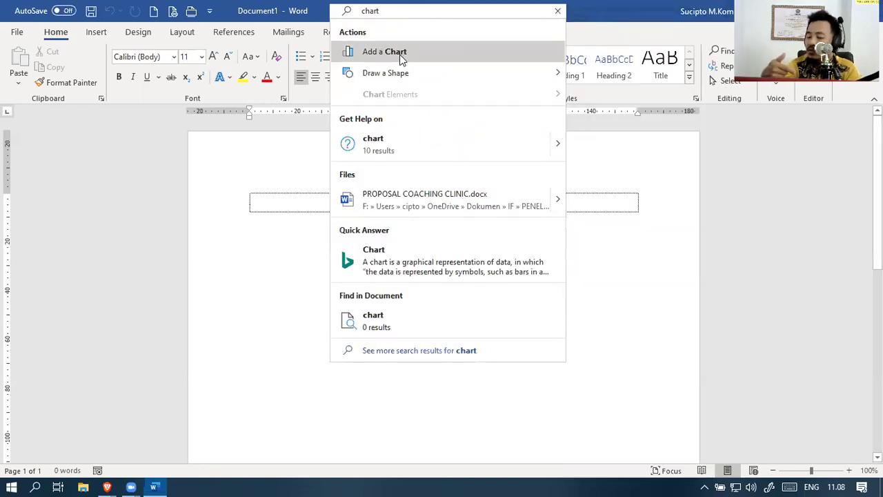
click(222, 116)
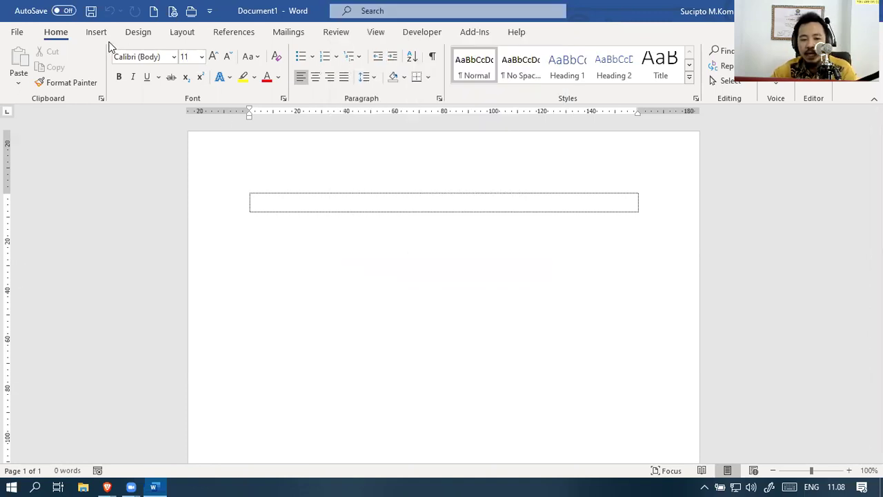
Browse each ribbon tab from Layout through Help, then return to Home
click(181, 32)
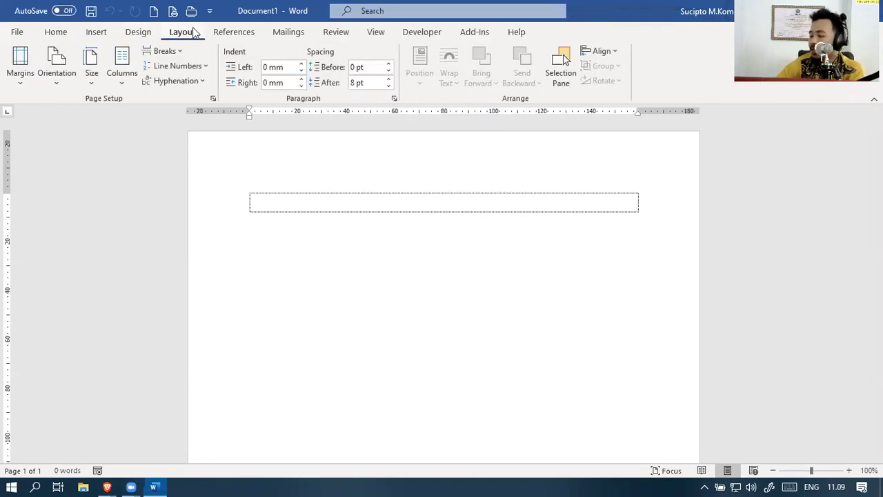
click(495, 10)
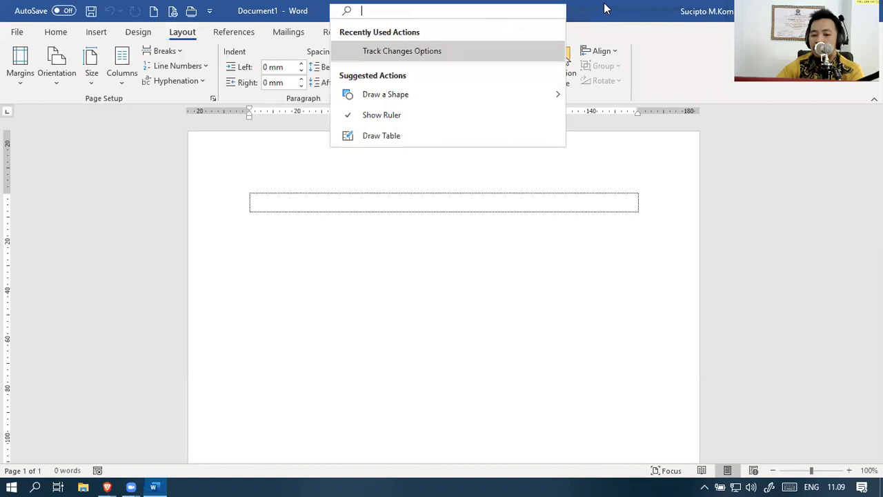
click(96, 32)
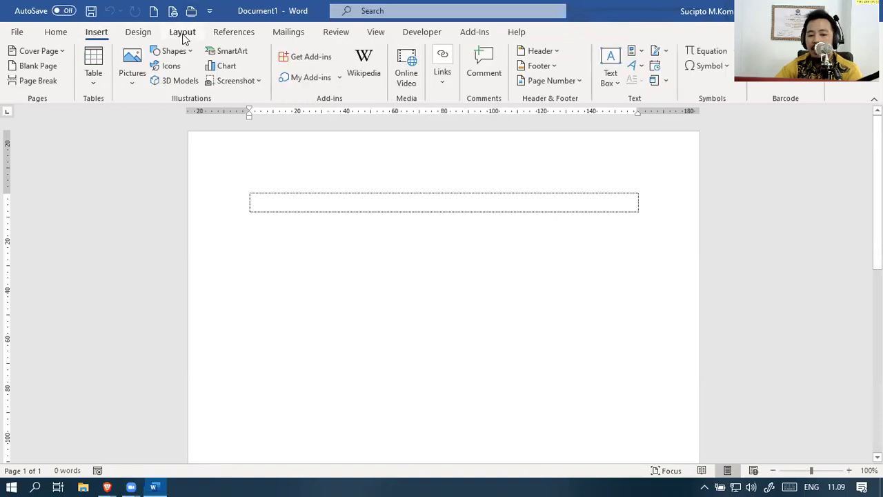
click(182, 33)
click(233, 32)
click(288, 32)
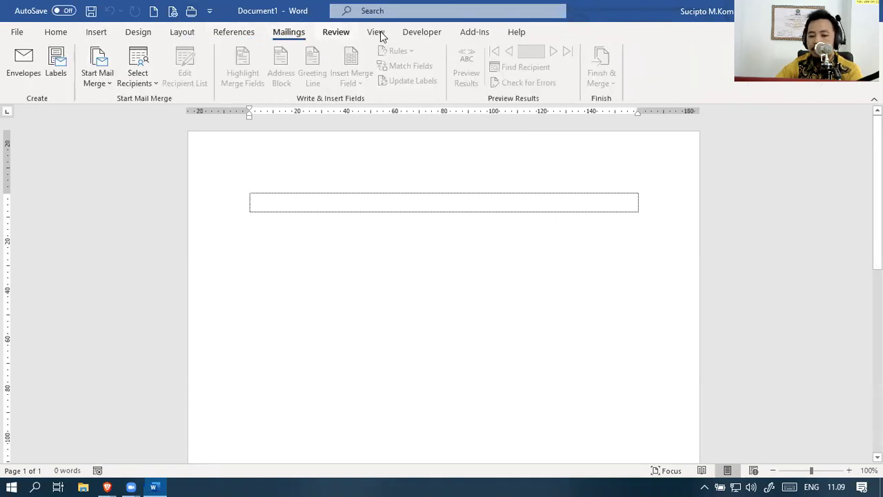
click(376, 32)
click(422, 31)
click(475, 32)
click(517, 31)
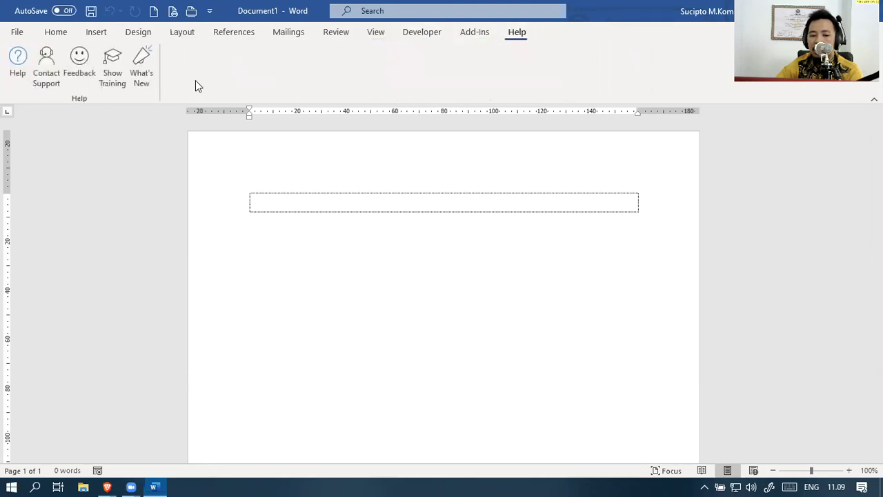
click(57, 33)
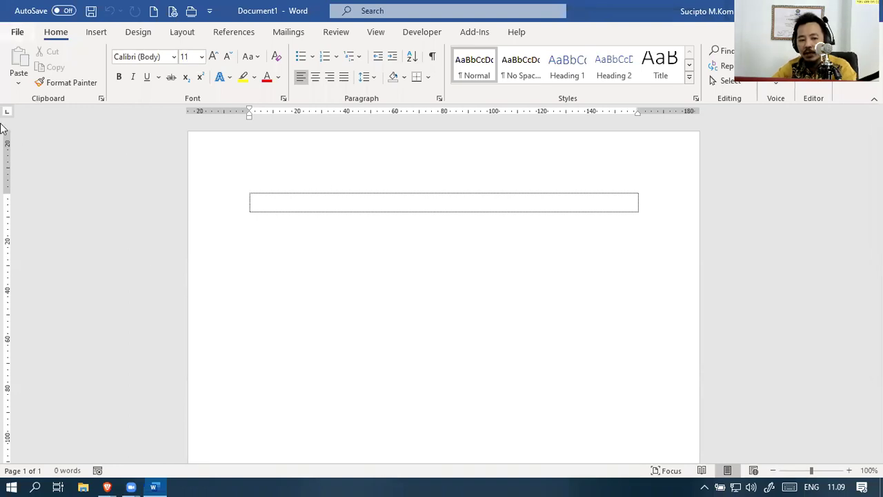
key(alt+f)
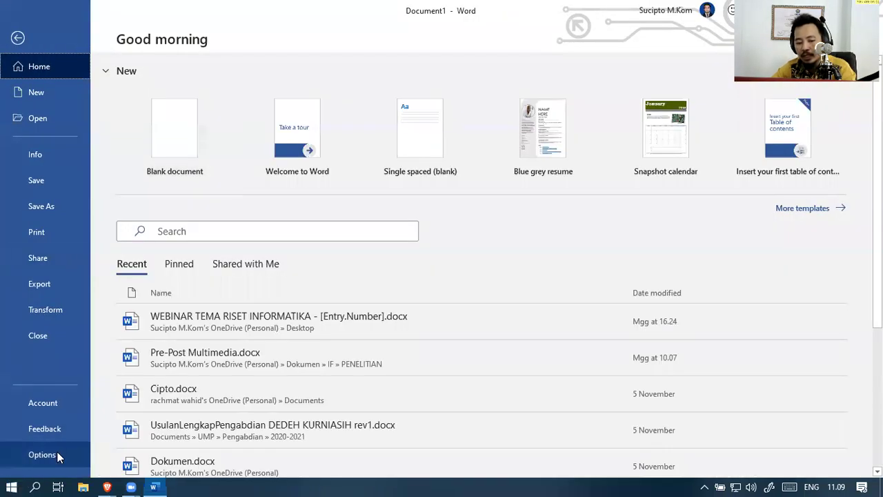
click(43, 454)
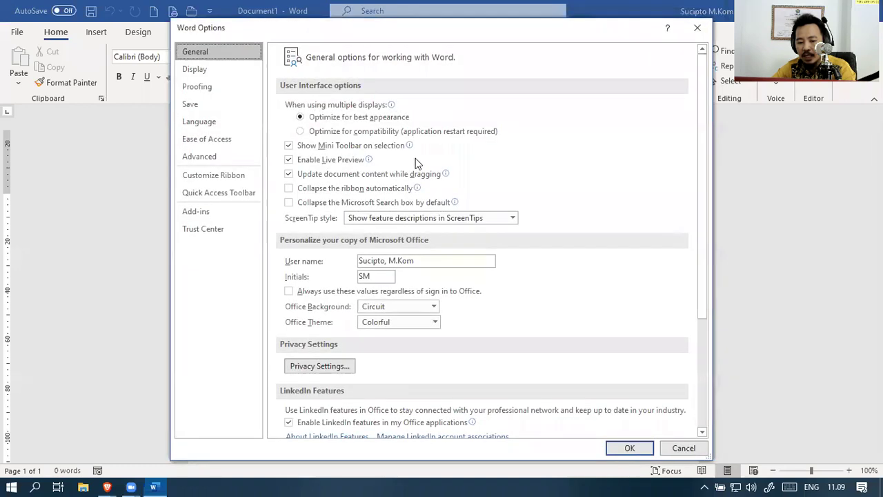
scroll(415, 163, down, 5)
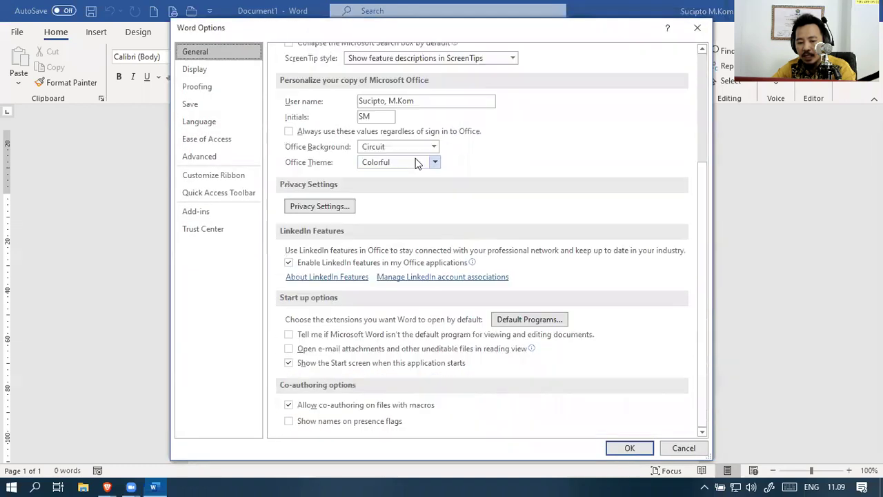
click(220, 150)
scroll(482, 182, down, 5)
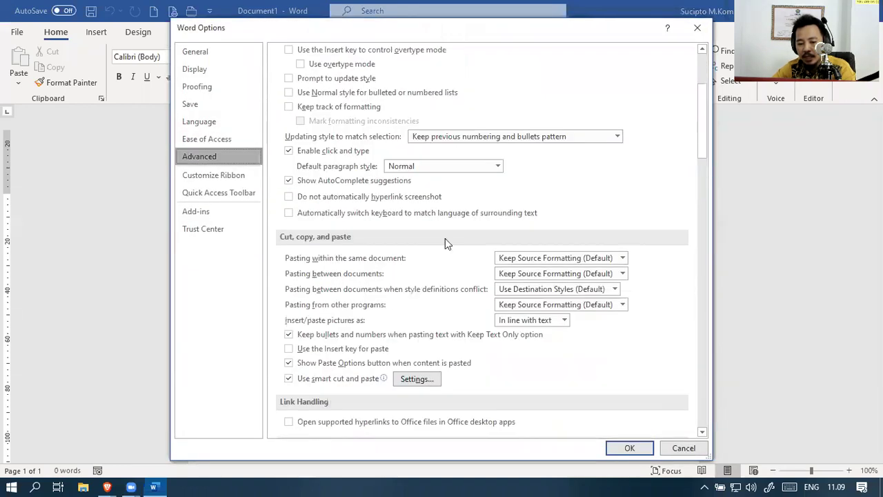
scroll(349, 236, down, 10)
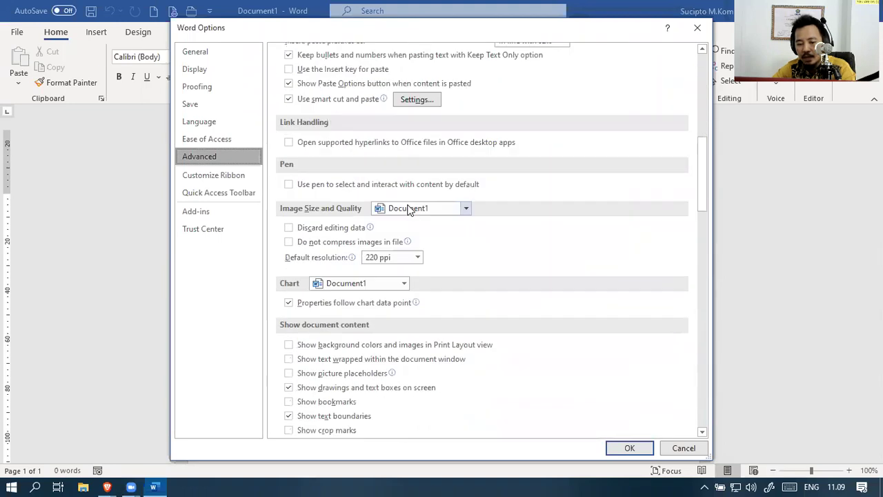
click(289, 292)
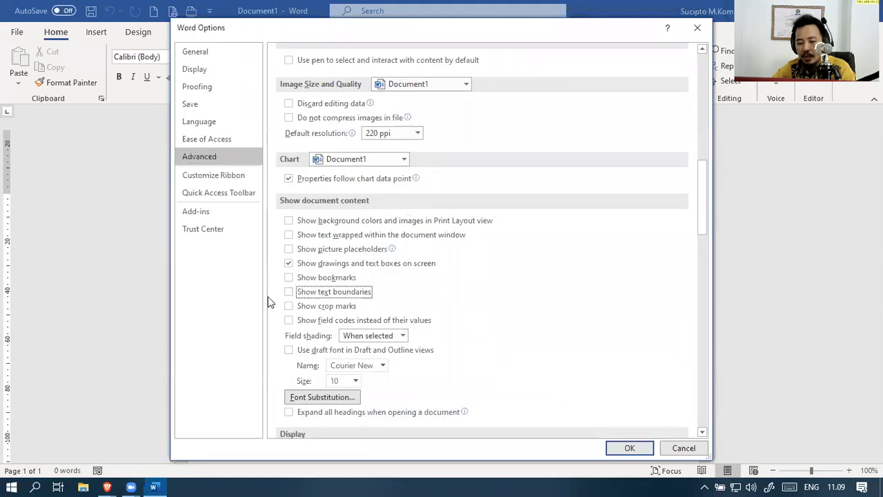
click(629, 445)
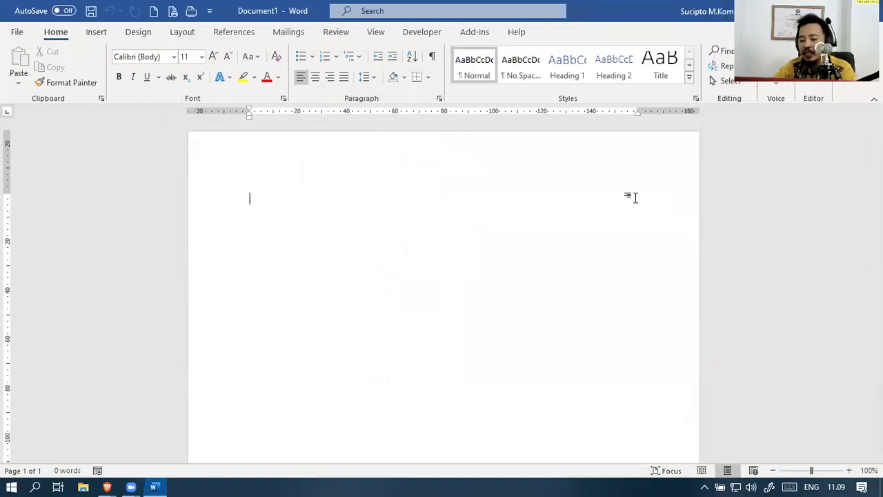
scroll(429, 329, down, 1)
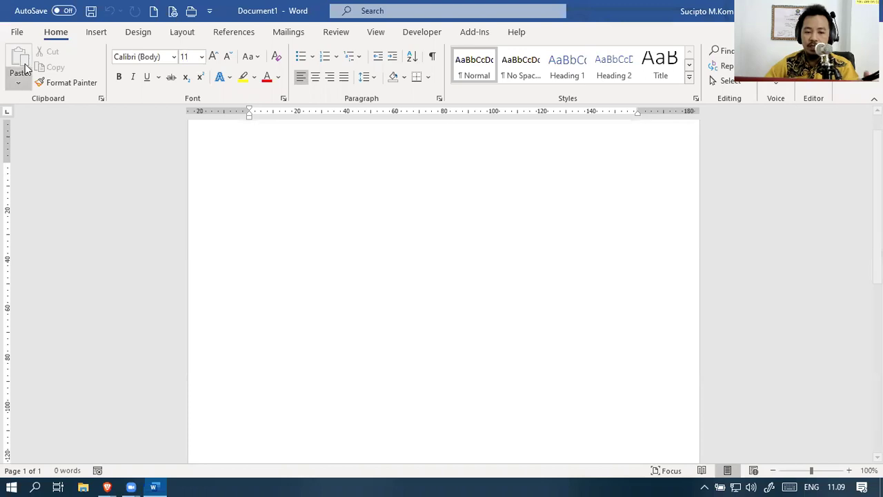
Check Show text boundaries on the Advanced page of Word Options
click(17, 31)
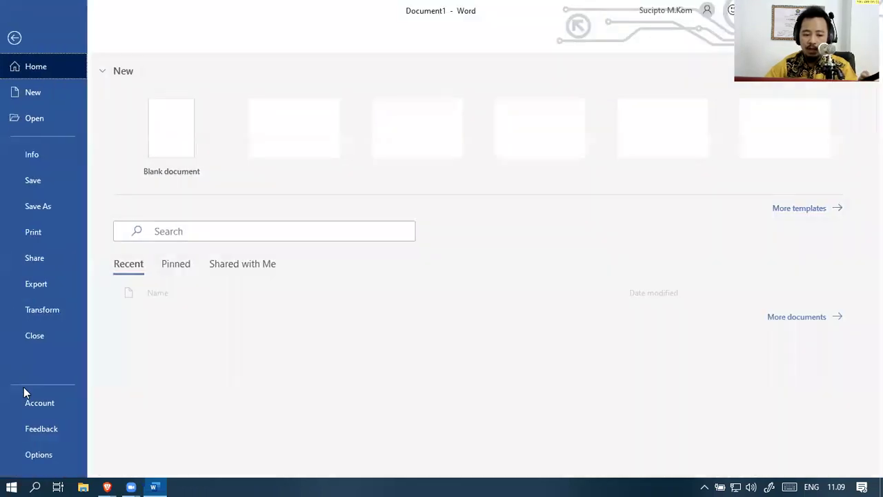
click(53, 452)
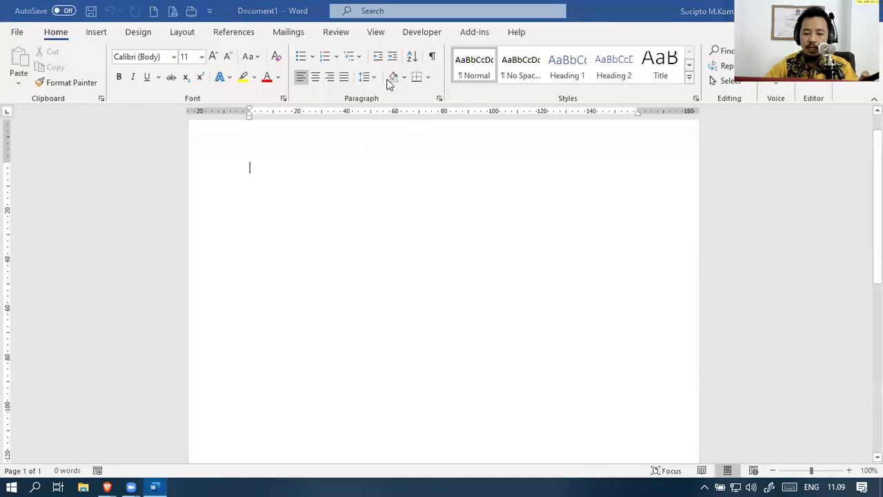
scroll(318, 343, down, 3)
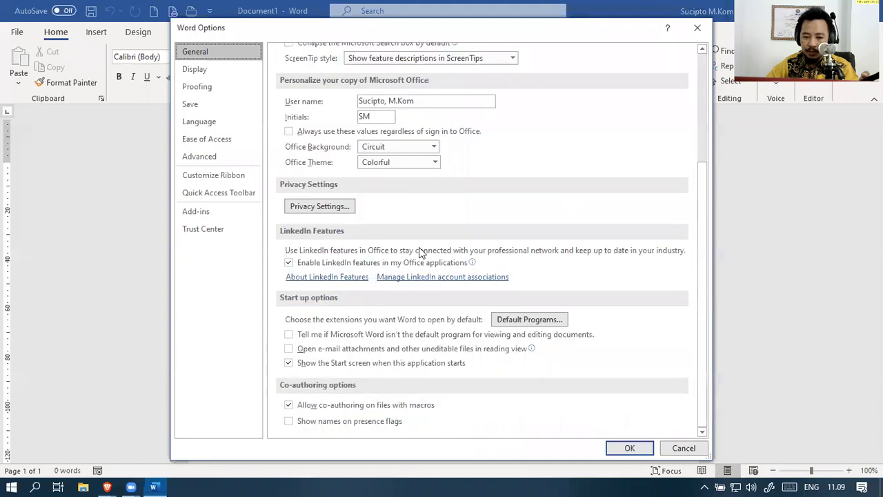
click(207, 156)
scroll(418, 345, down, 10)
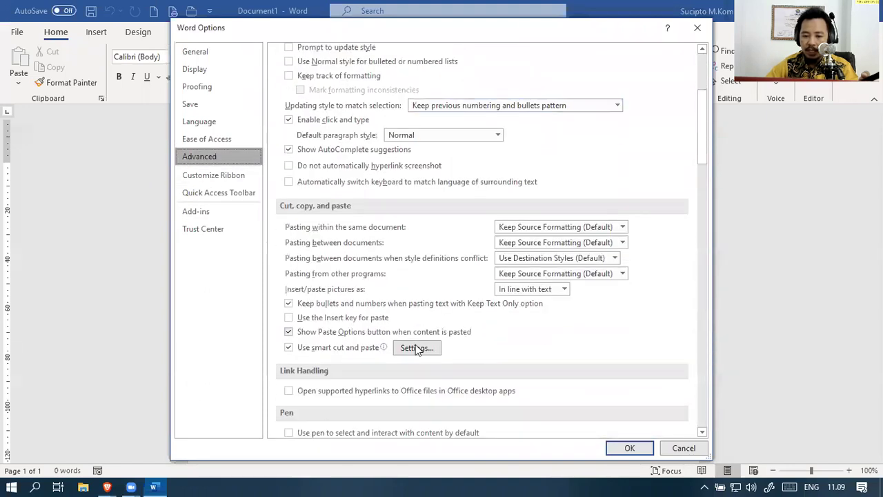
scroll(366, 350, down, 5)
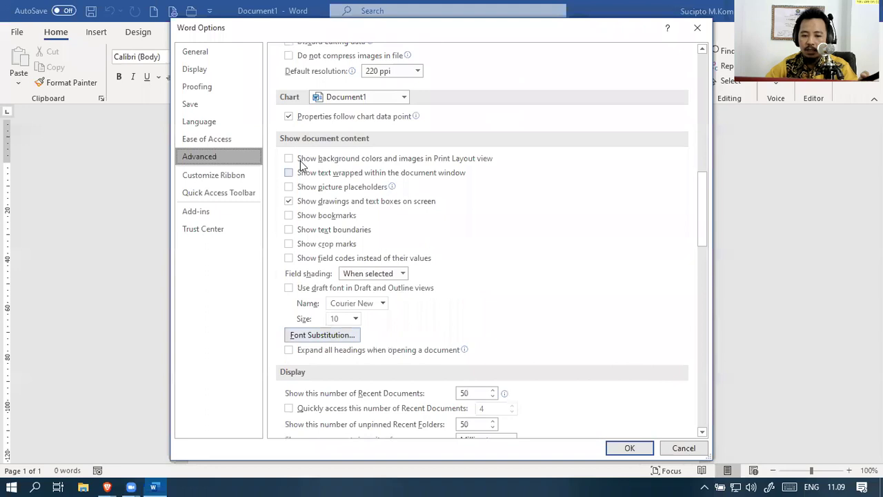
click(288, 231)
scroll(564, 306, up, 3)
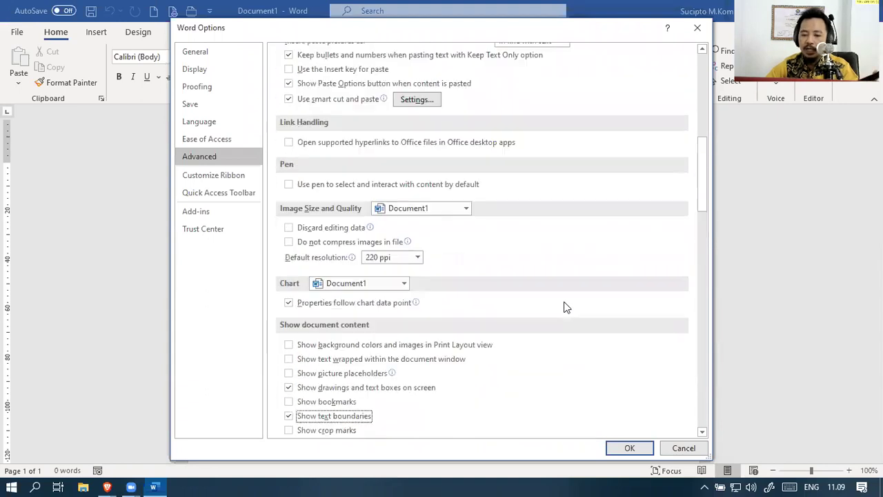
scroll(564, 307, up, 2)
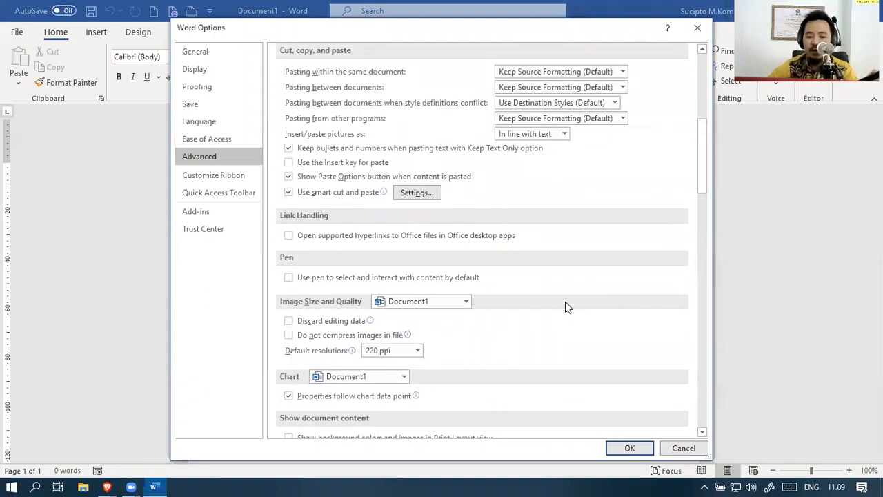
scroll(574, 252, down, 5)
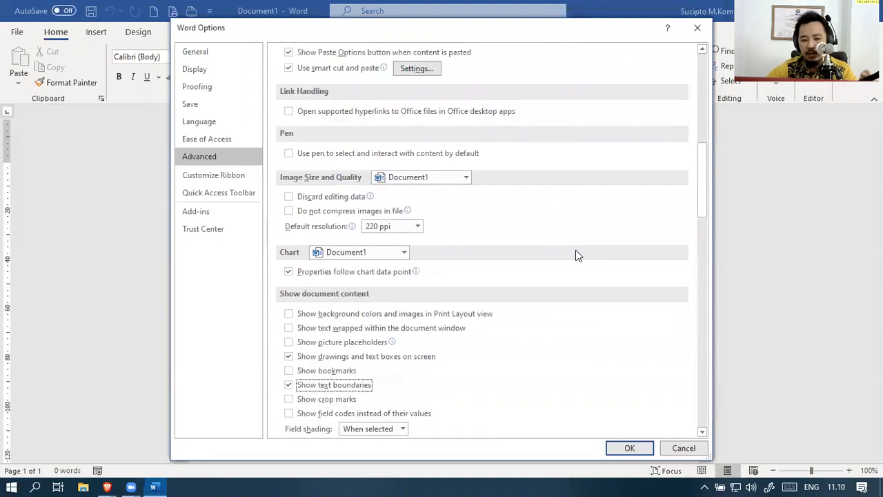
scroll(574, 256, down, 3)
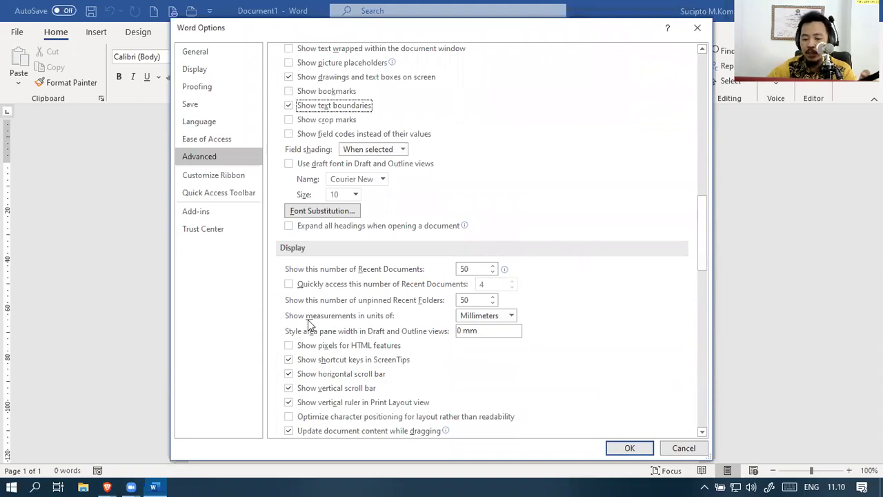
Keep Show measurements in units of set to Millimeters
click(490, 317)
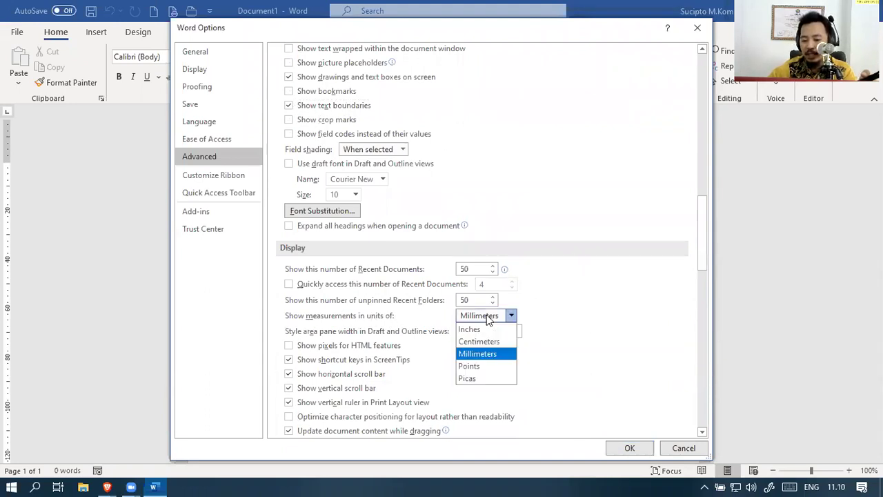
click(480, 354)
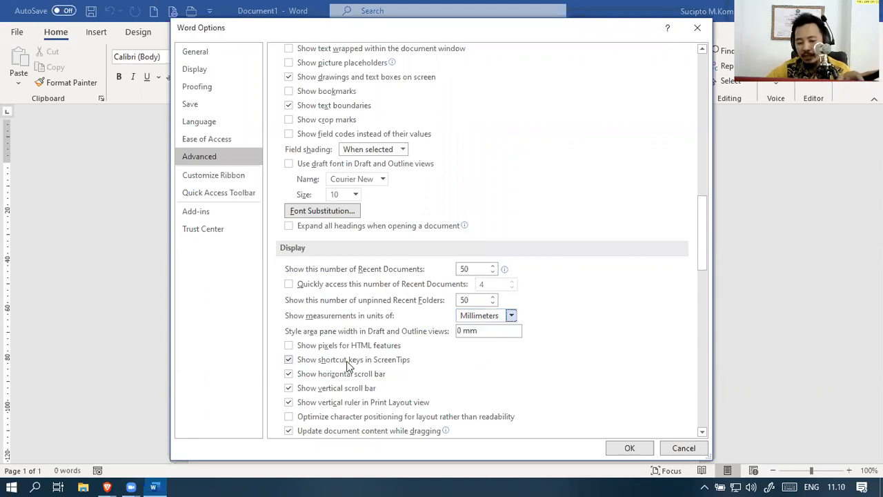
scroll(657, 223, down, 5)
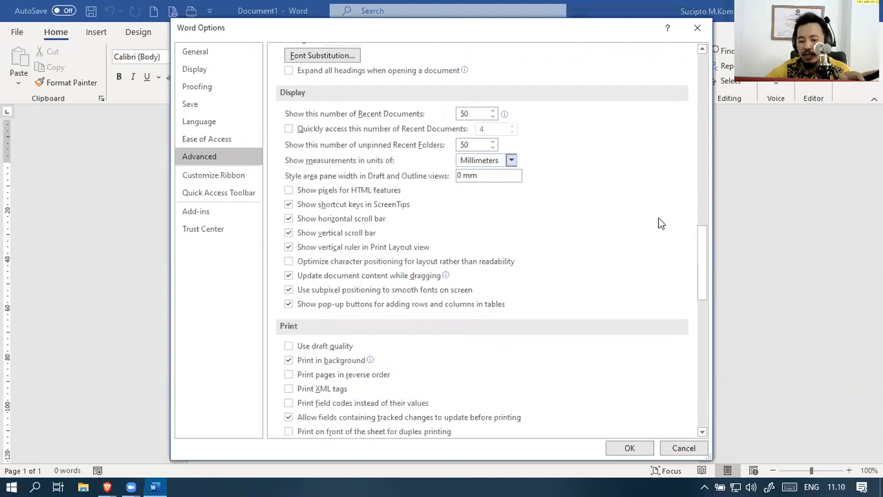
scroll(658, 217, down, 4)
scroll(659, 217, up, 17)
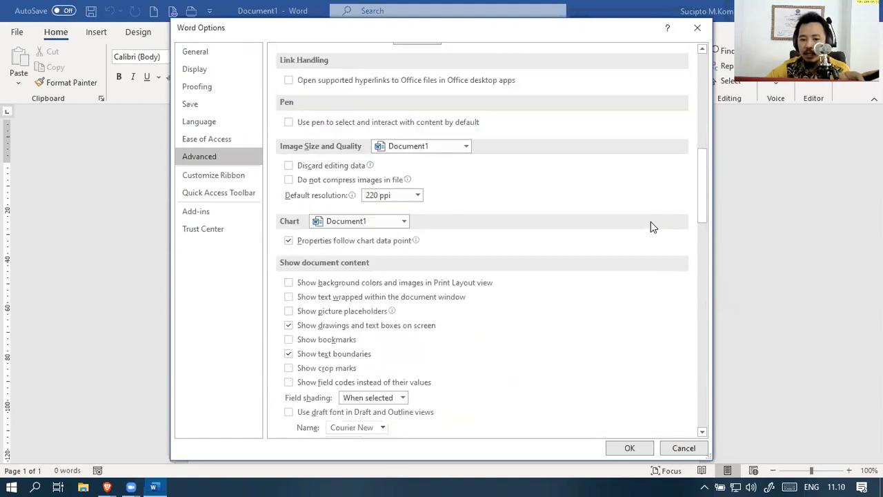
scroll(651, 222, up, 15)
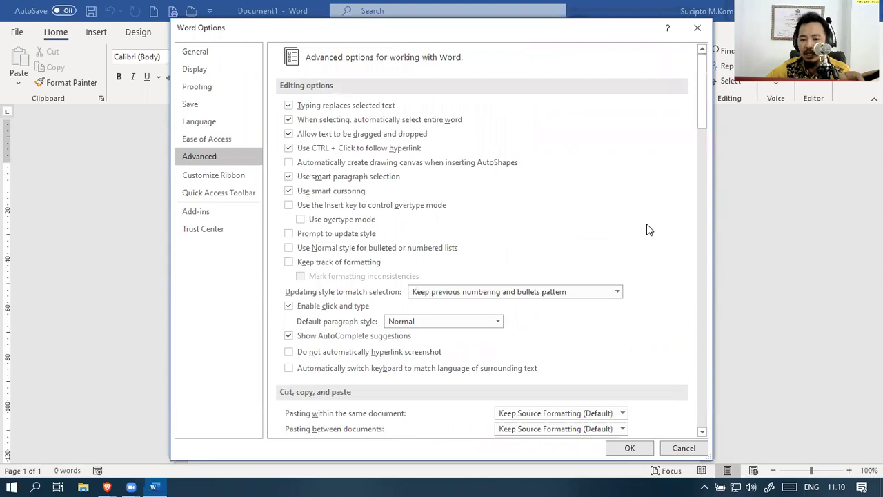
Inspect the Save options, leaving Word Document (*.docx) and AutoRecover unchanged, then cancel
click(195, 112)
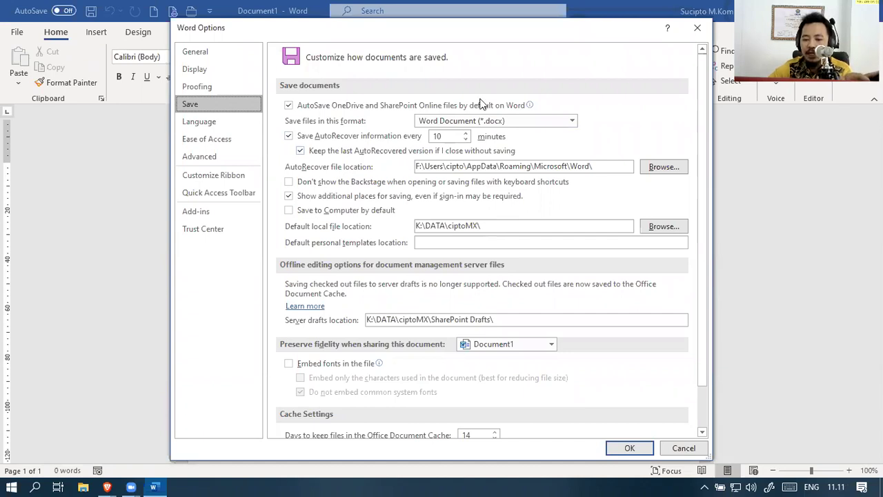
click(455, 122)
click(454, 121)
click(454, 122)
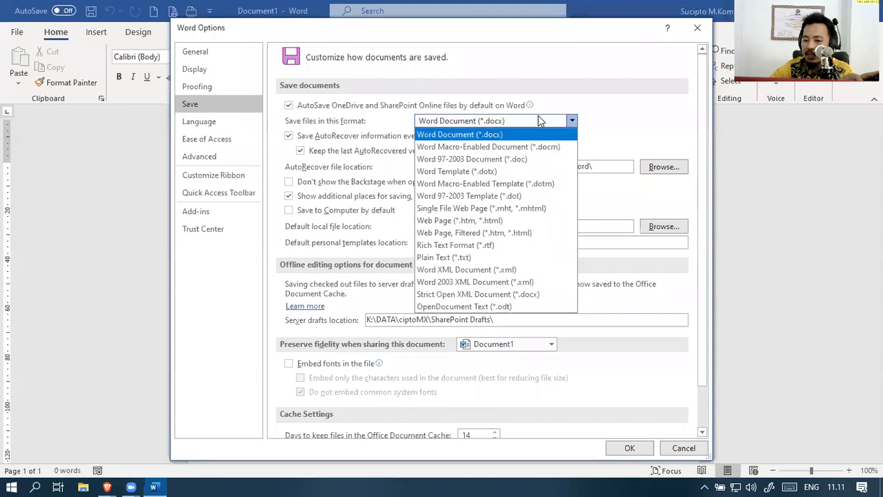
click(620, 103)
double_click(452, 137)
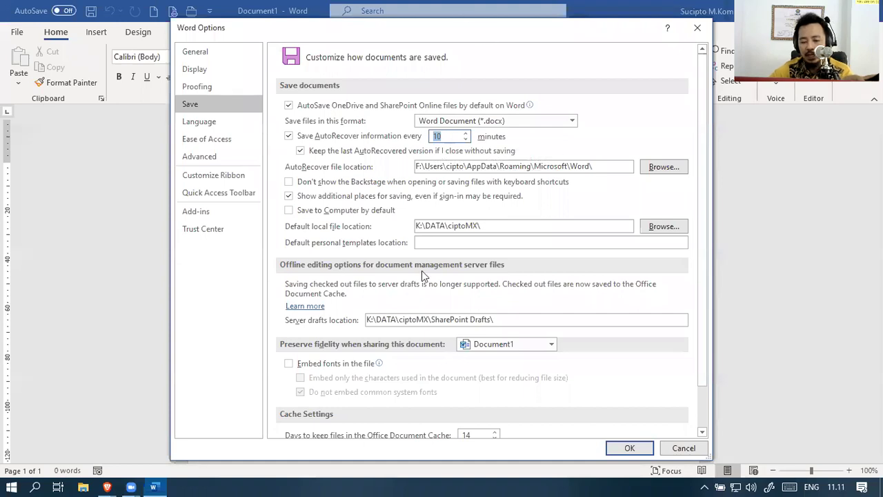
click(682, 448)
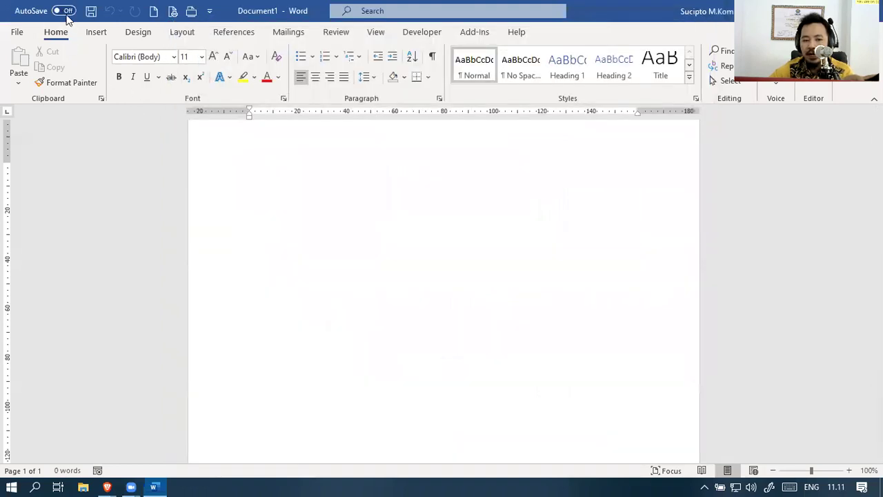
click(63, 12)
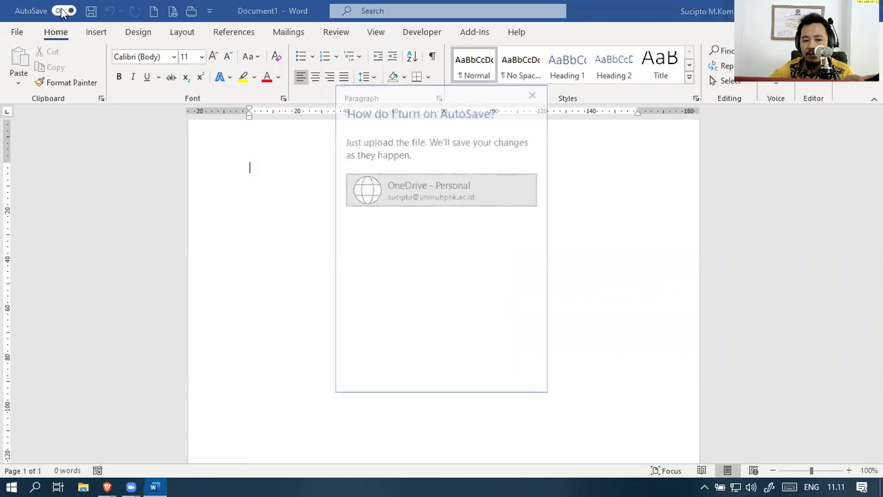
click(395, 190)
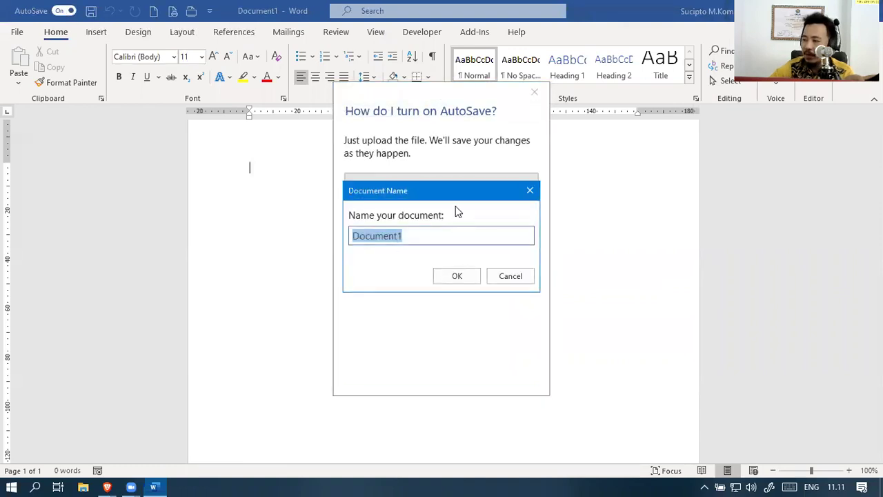
click(507, 283)
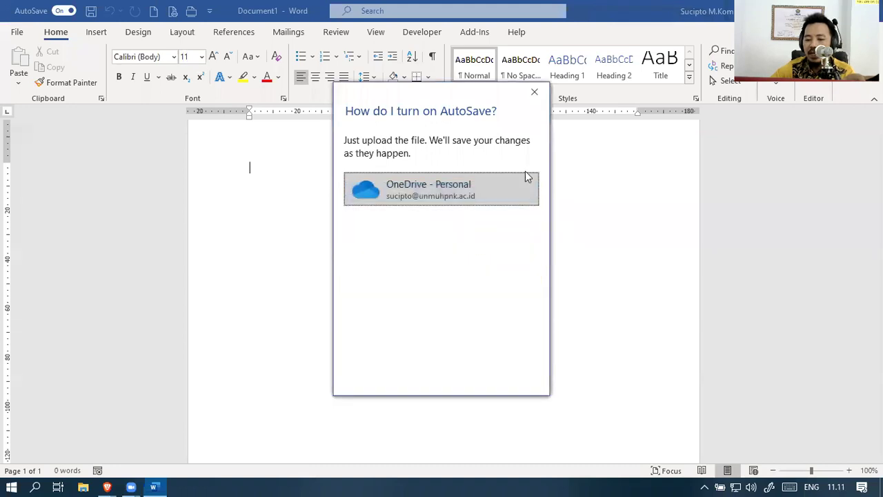
click(535, 93)
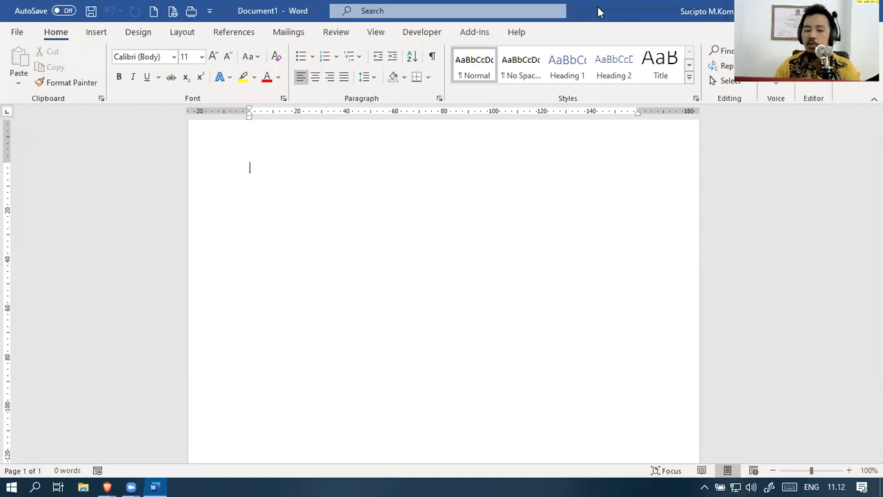
scroll(317, 172, up, 1)
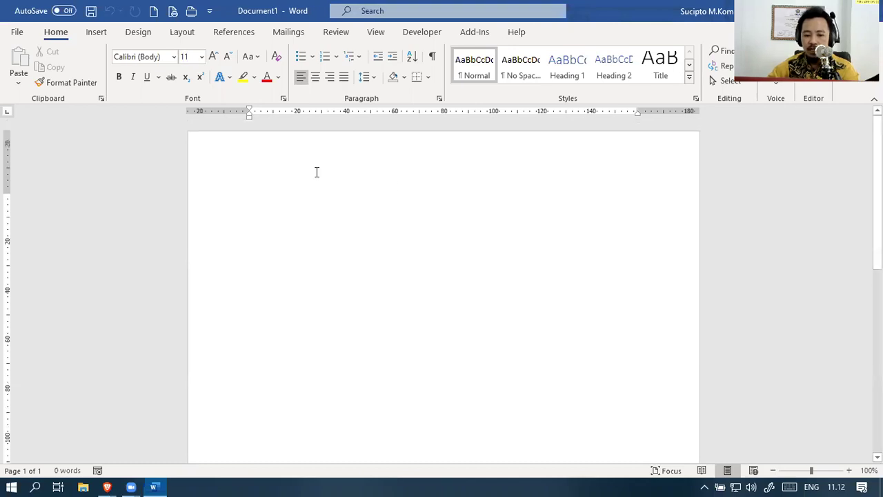
Check Show text boundaries under File > Options > Advanced and confirm with OK
click(16, 32)
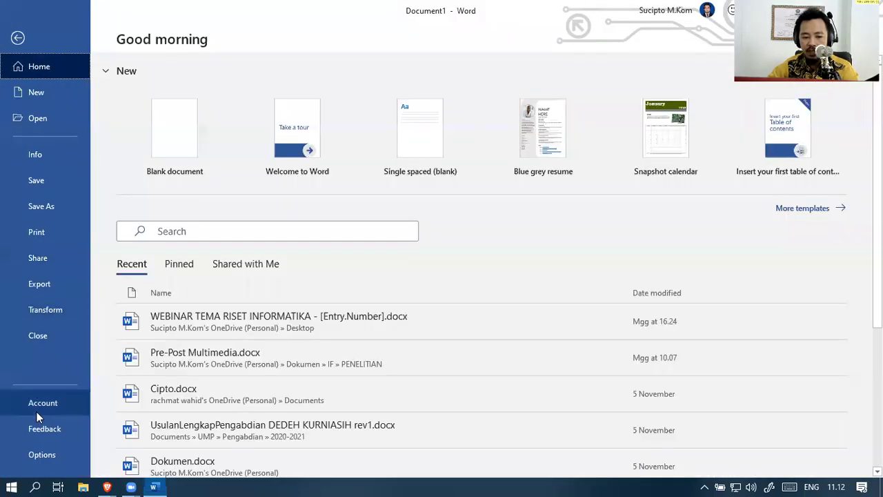
click(48, 457)
click(221, 158)
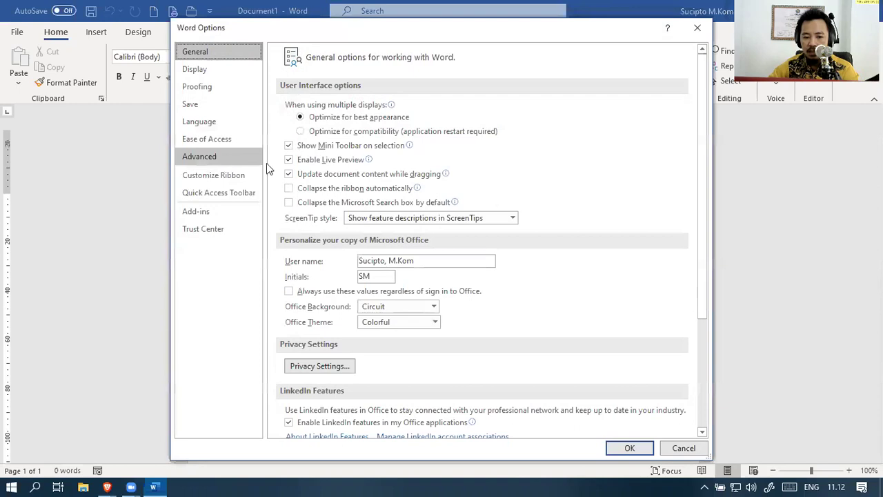
scroll(483, 205, down, 6)
scroll(442, 298, down, 3)
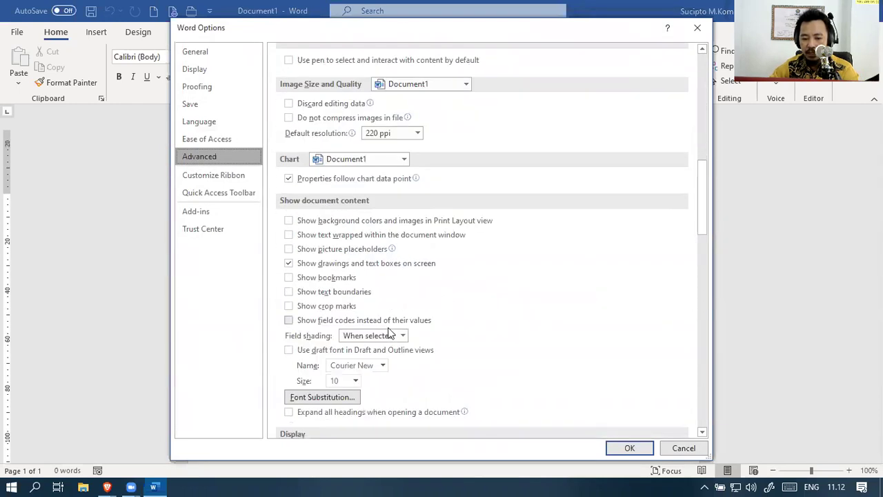
click(328, 291)
click(629, 448)
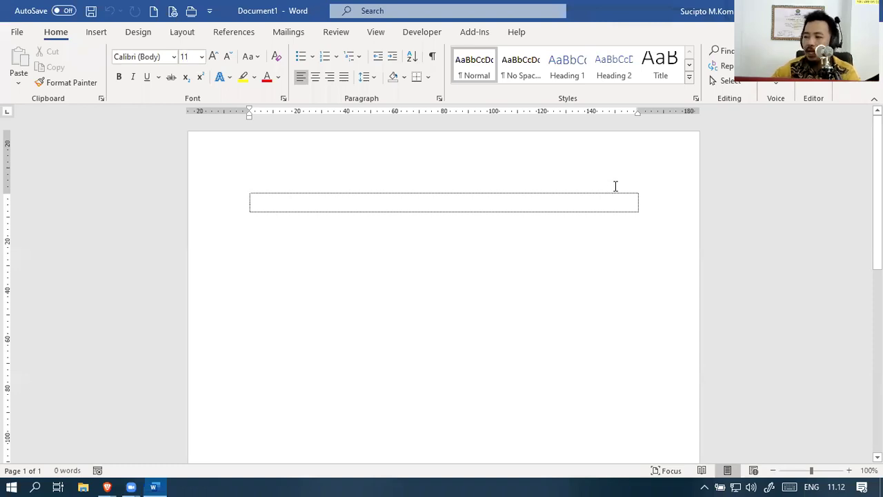
On the Layout tab, view the Size, Orientation and Margins dropdown choices
click(177, 34)
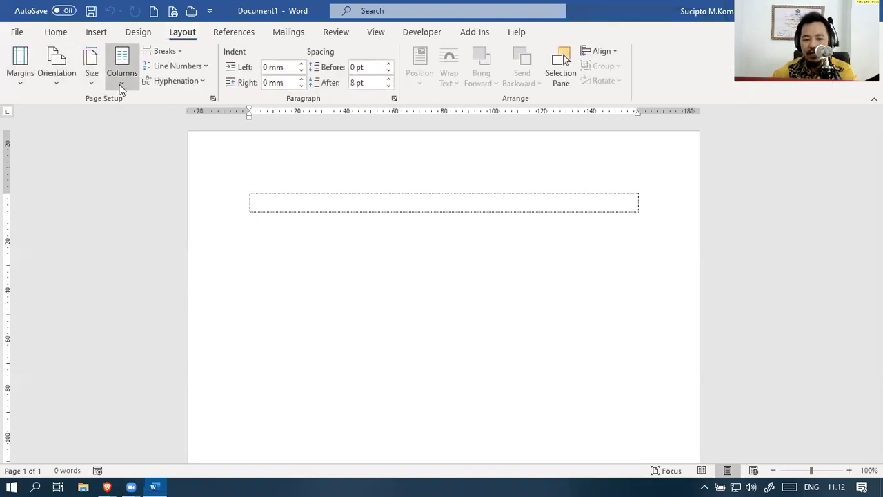
click(88, 79)
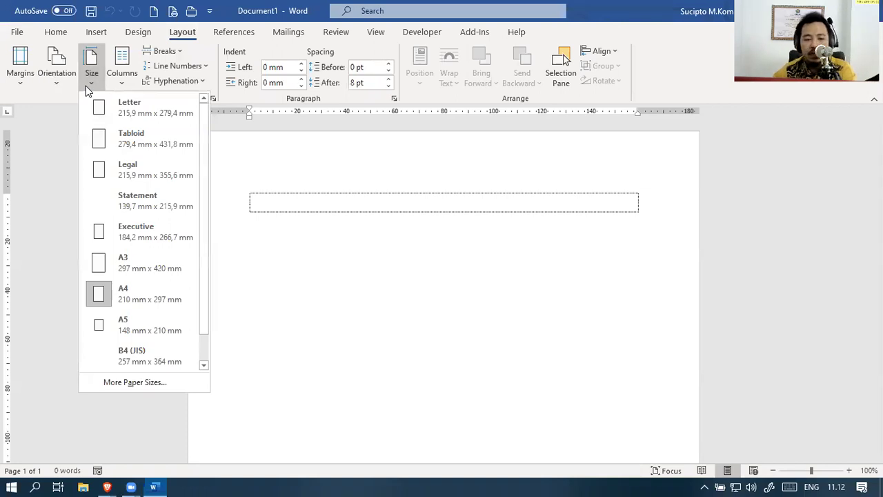
click(50, 86)
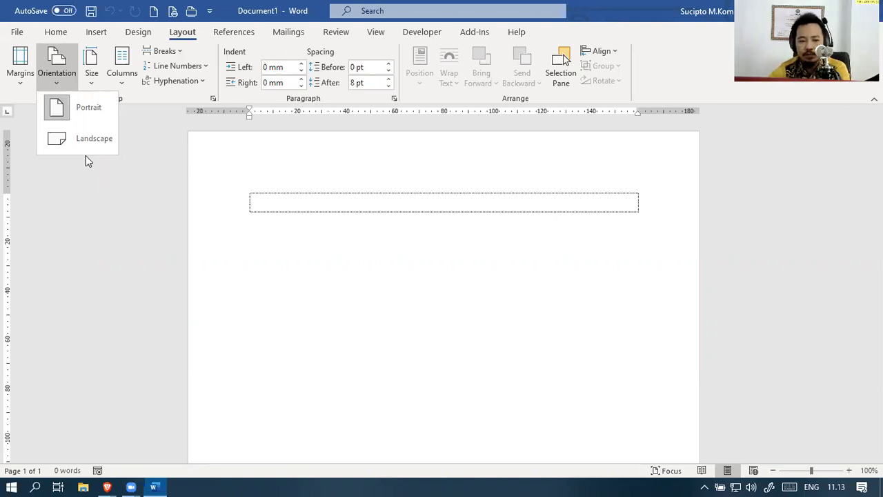
click(14, 77)
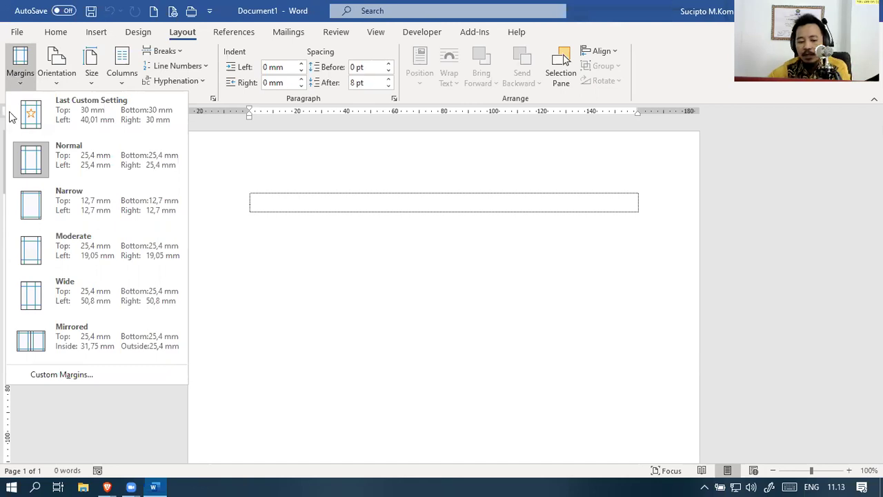
Open Custom Margins showing 25,4 mm on every side, then close Page Setup with Esc
click(69, 374)
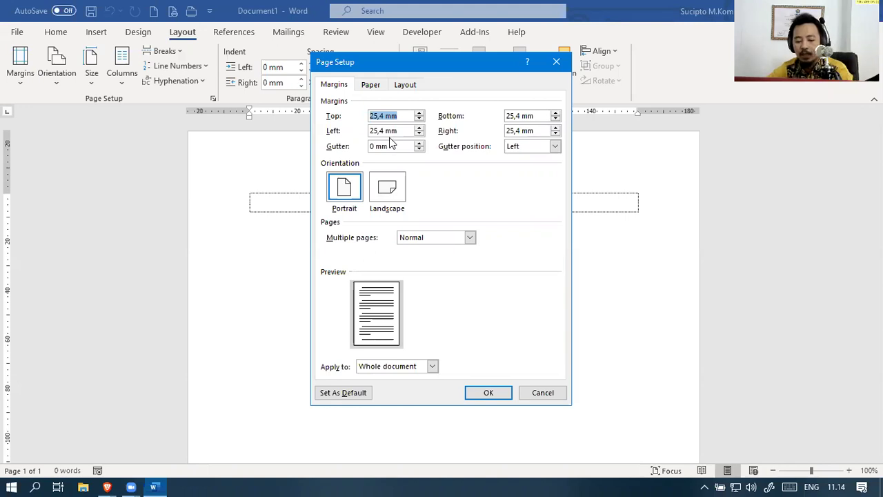
key(Escape)
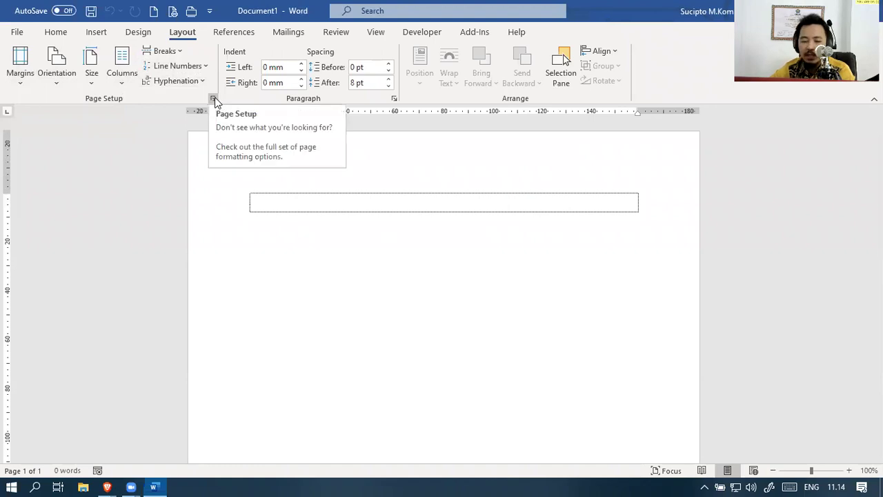
Open the Page Setup dialog and look over its Margins, Paper and Layout tabs
click(214, 98)
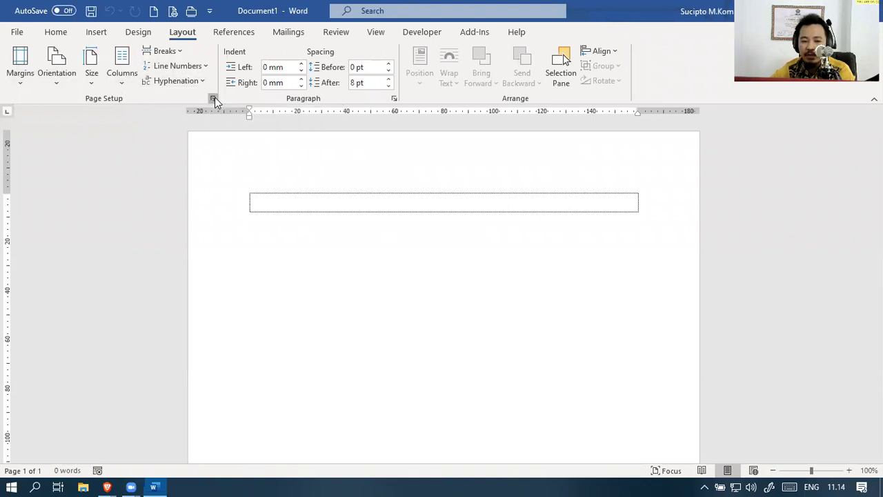
drag(372, 67, 428, 81)
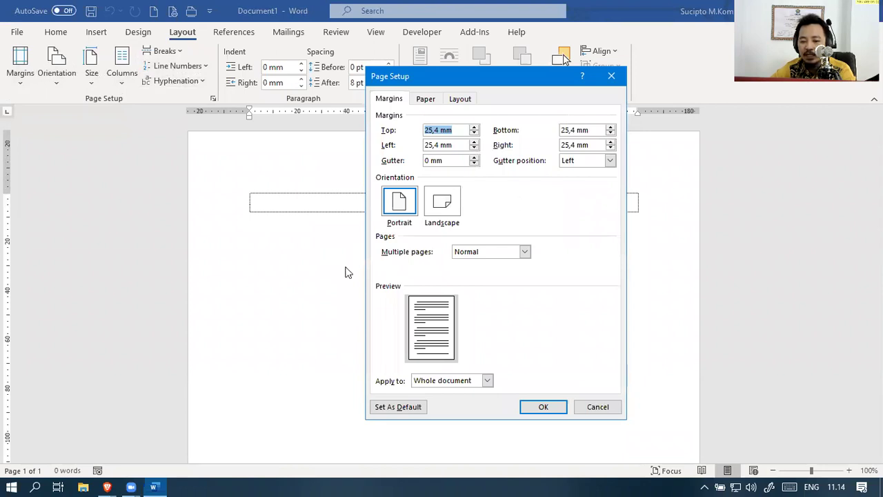
click(460, 98)
click(426, 100)
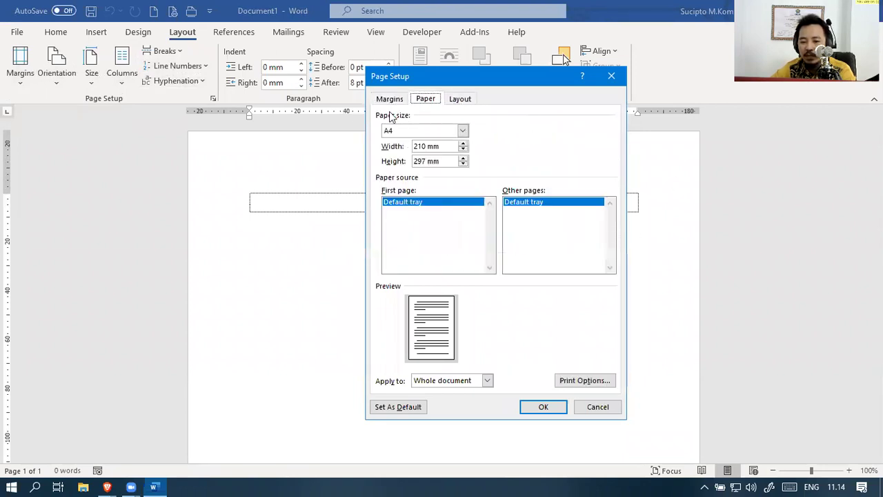
click(389, 98)
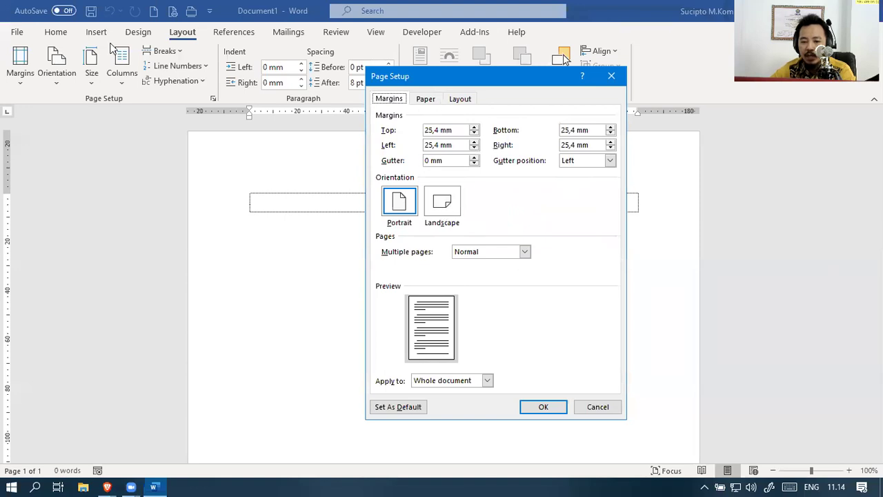
click(458, 104)
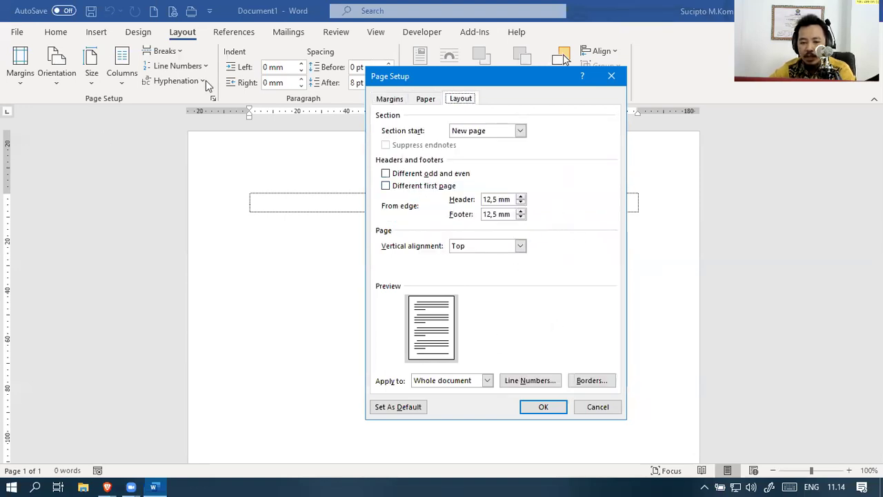
click(424, 100)
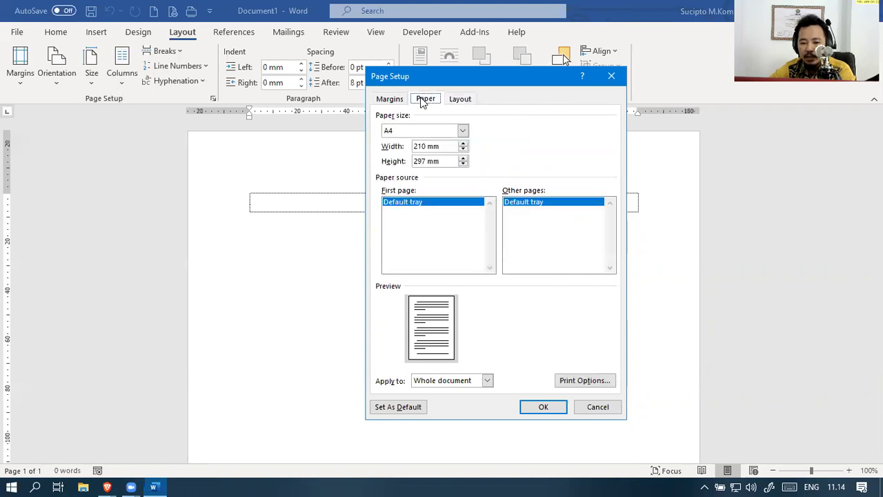
click(390, 100)
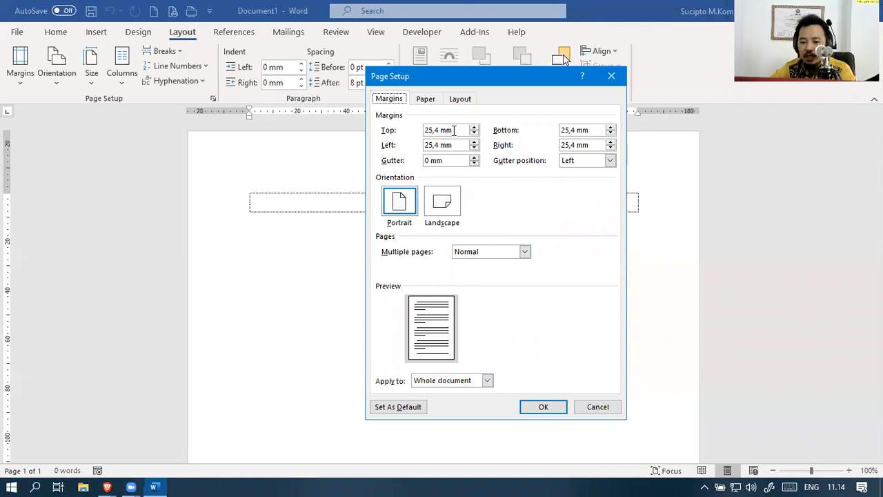
Set margins Top 4, Left 4, Bottom 3, Right 3 for the whole document, then check A4 paper
drag(454, 130, 400, 133)
text(4)
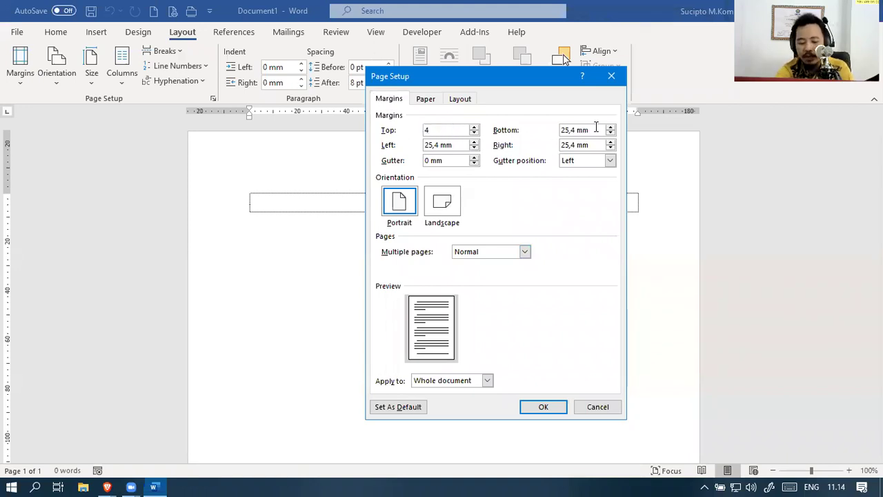
click(596, 128)
text(4)
key(Tab)
text(3)
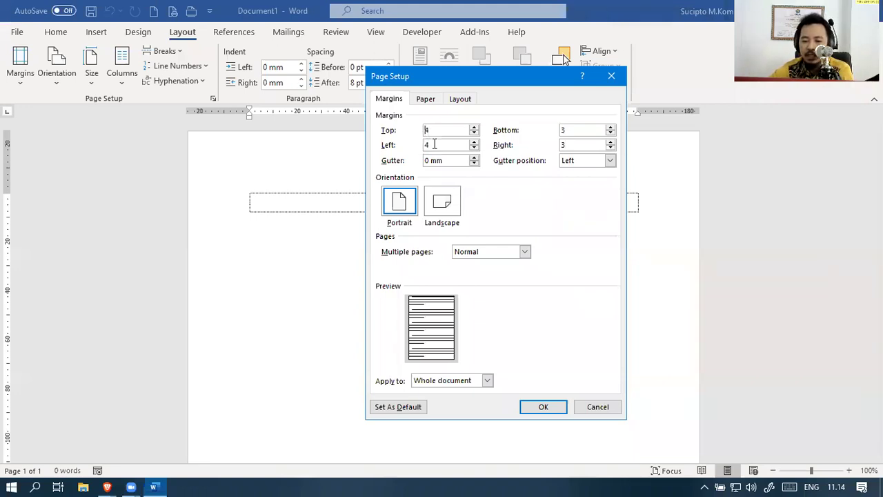
click(570, 130)
click(574, 146)
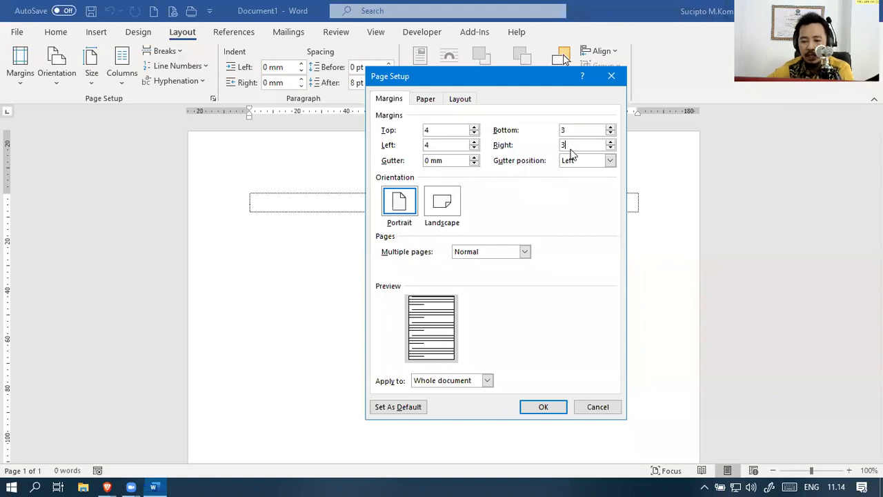
click(450, 383)
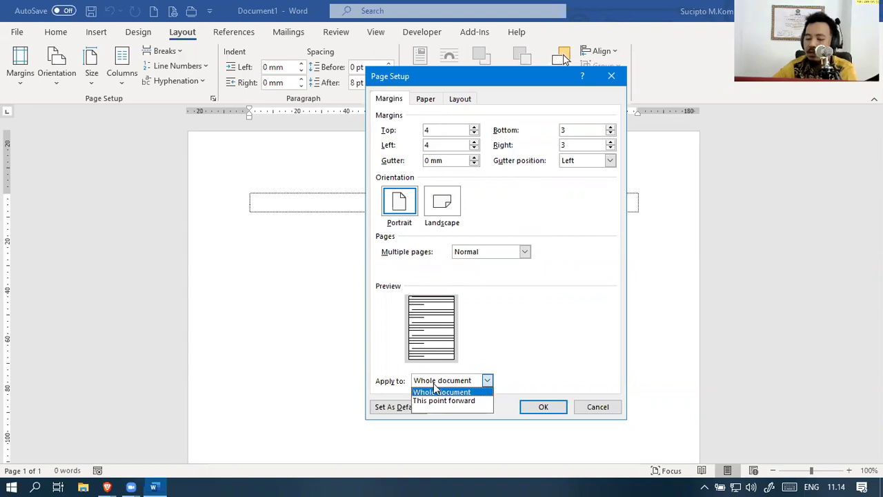
click(433, 383)
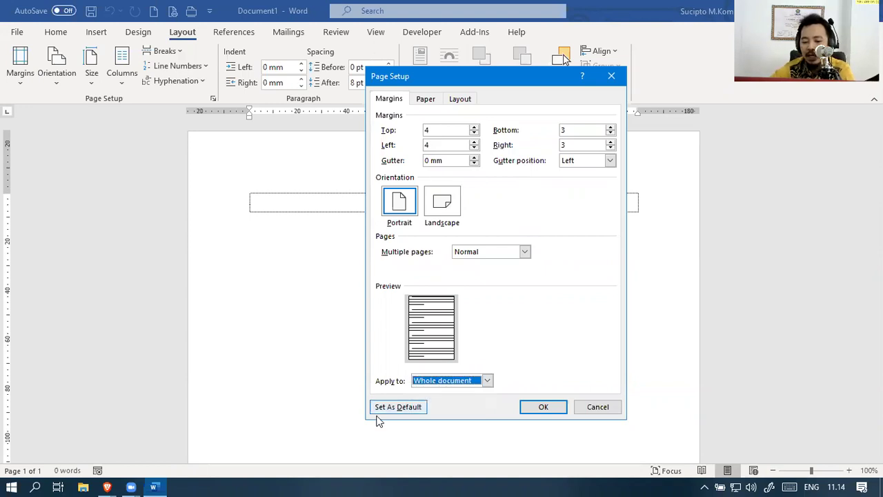
click(431, 100)
click(416, 130)
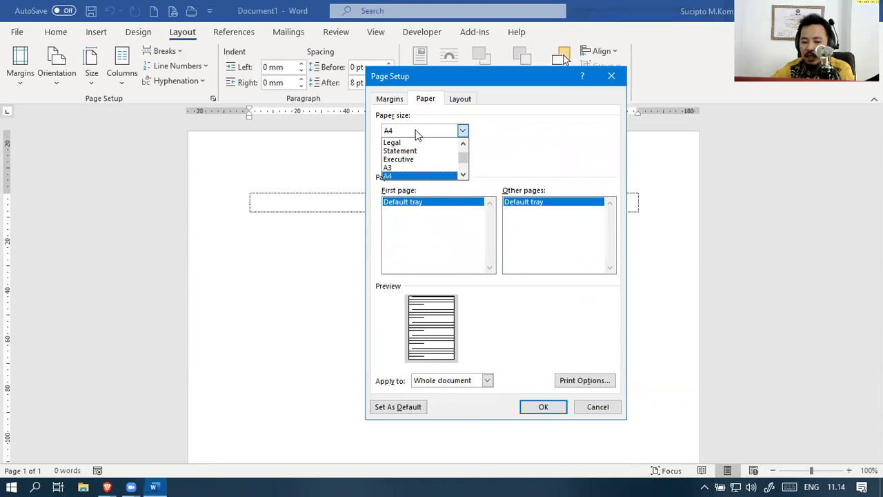
Keep A4 selected as the paper size
click(464, 175)
click(463, 174)
click(464, 174)
drag(467, 167, 463, 152)
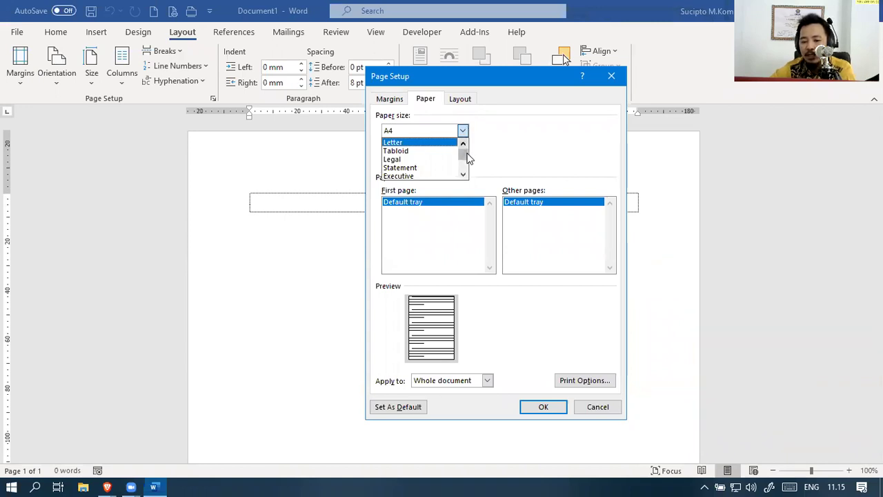
click(464, 173)
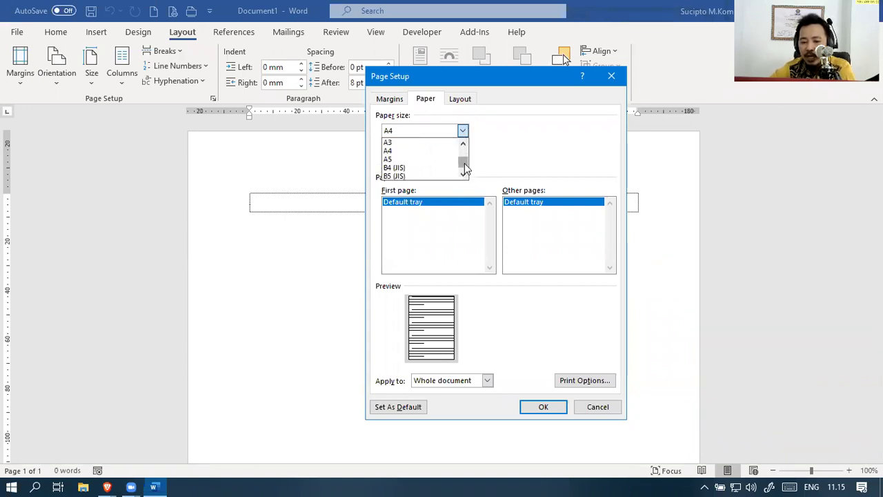
click(402, 157)
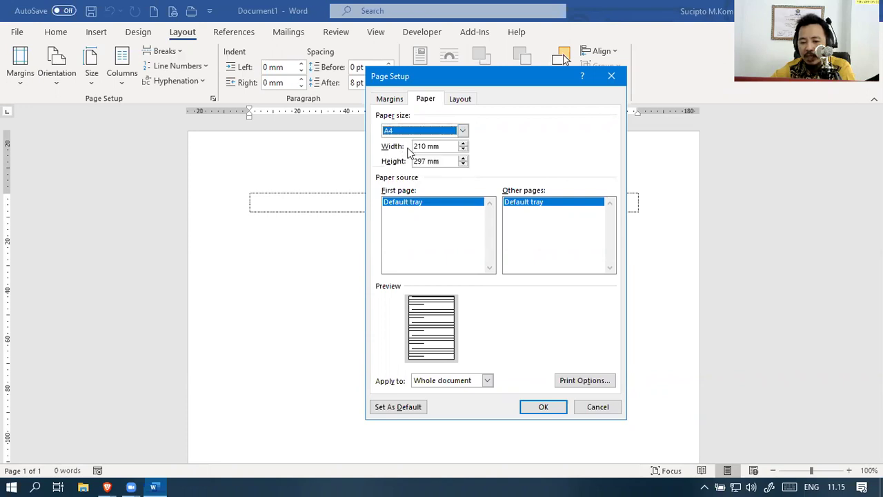
Check the A4 width and height values (210 × 297 mm), then go back to the Margins tab
double_click(420, 147)
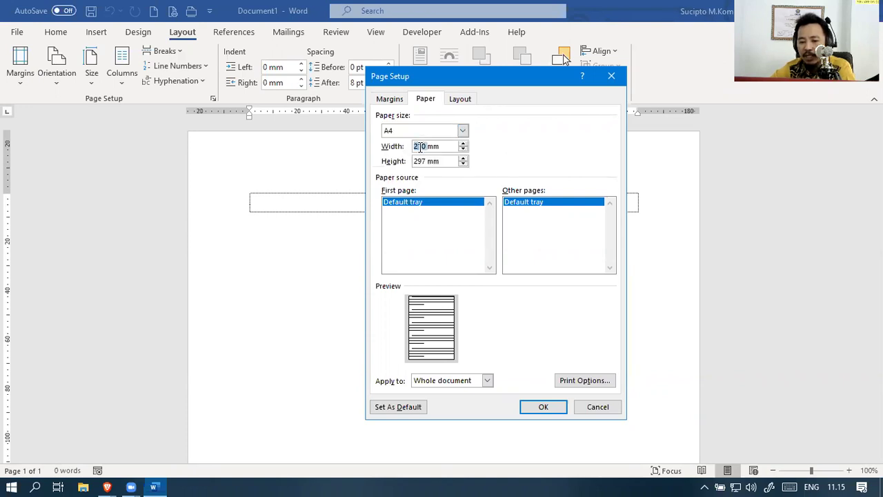
double_click(416, 163)
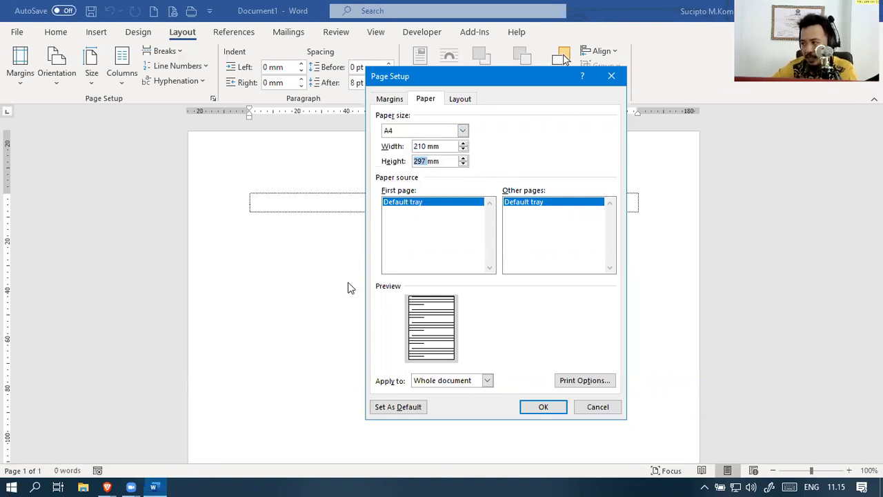
click(423, 146)
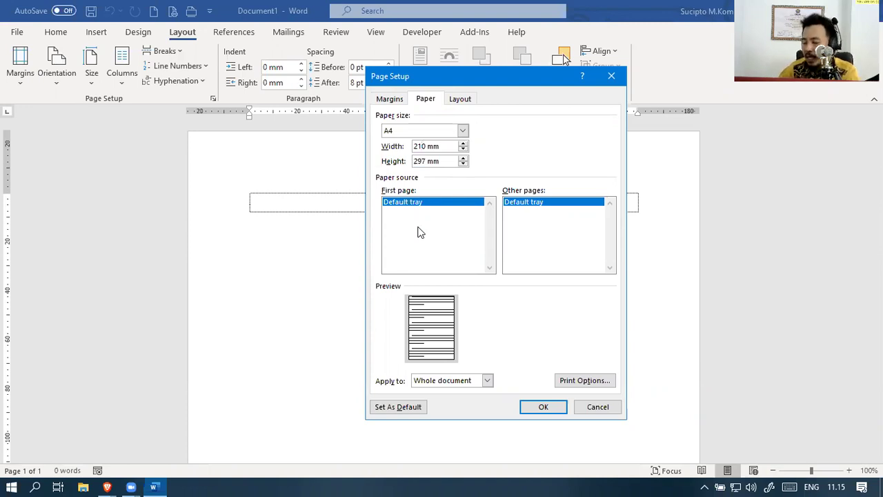
double_click(419, 162)
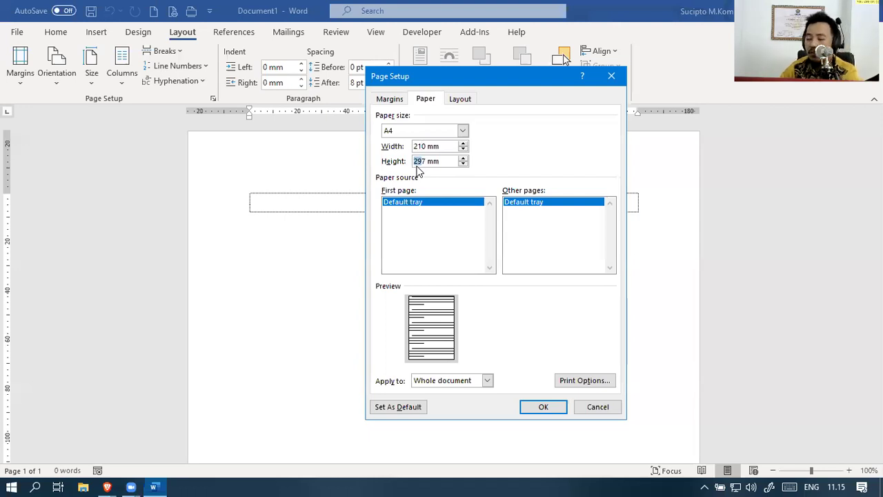
click(471, 99)
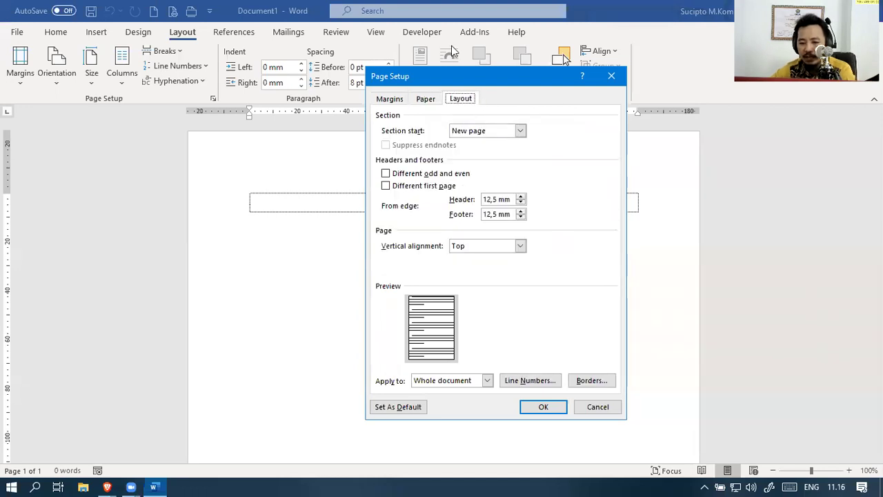
click(422, 100)
click(394, 99)
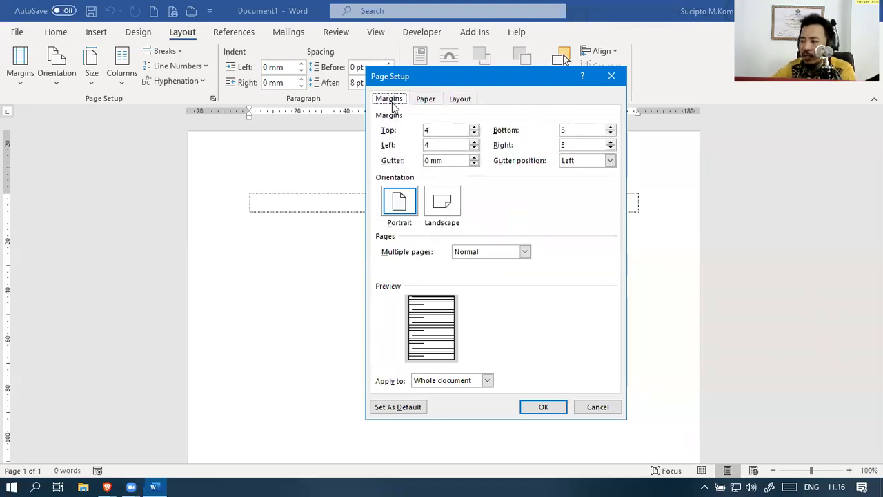
Save the current Page Setup margins as the default for new documents
drag(481, 78, 556, 49)
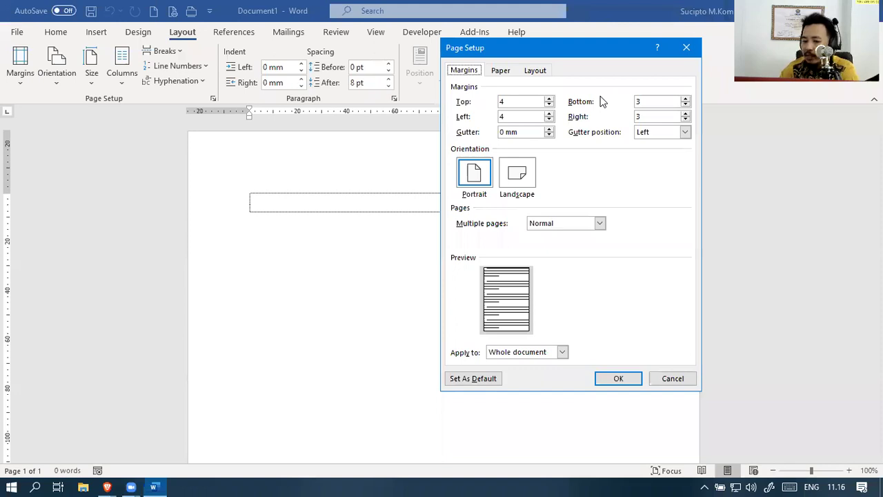
drag(588, 44, 485, 76)
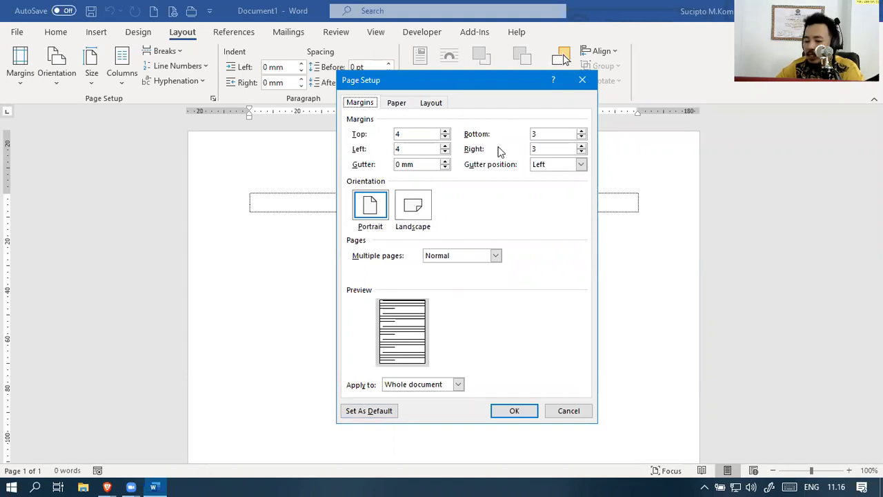
click(359, 413)
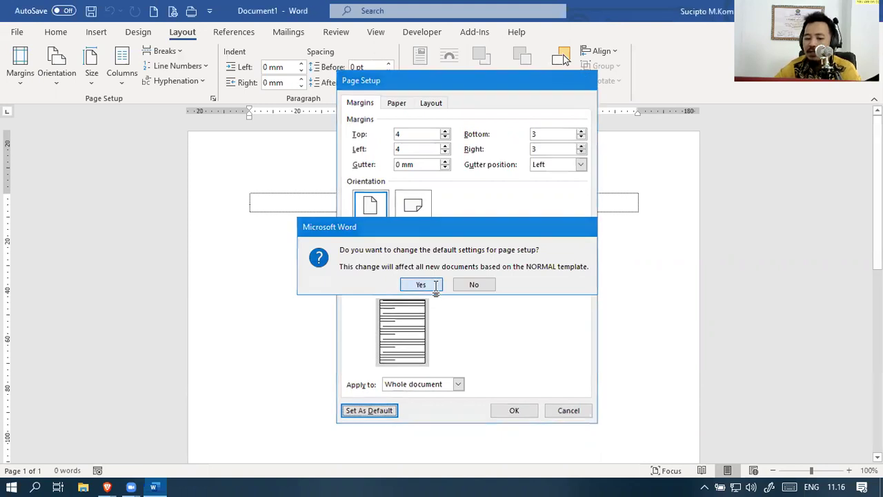
click(436, 291)
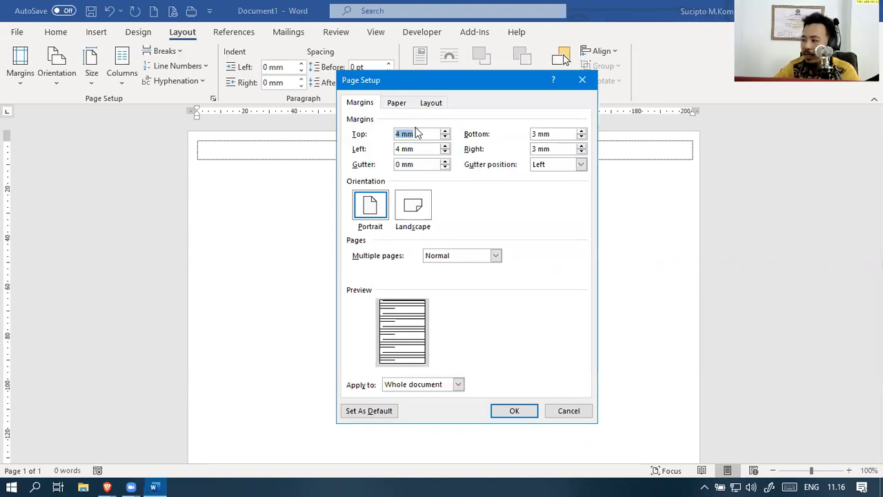
Drop the unfinished margin edit of 40, close Page Setup, and go to the File start screen
text(40)
key(Tab)
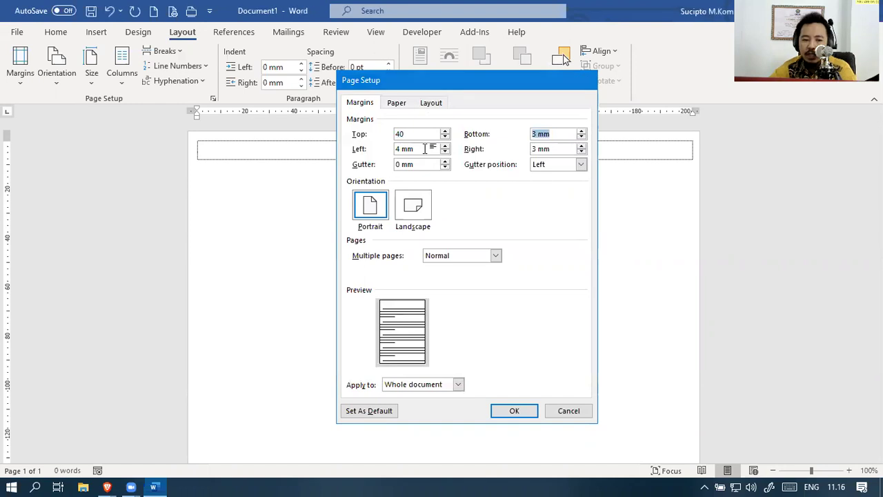
key(Return)
click(17, 32)
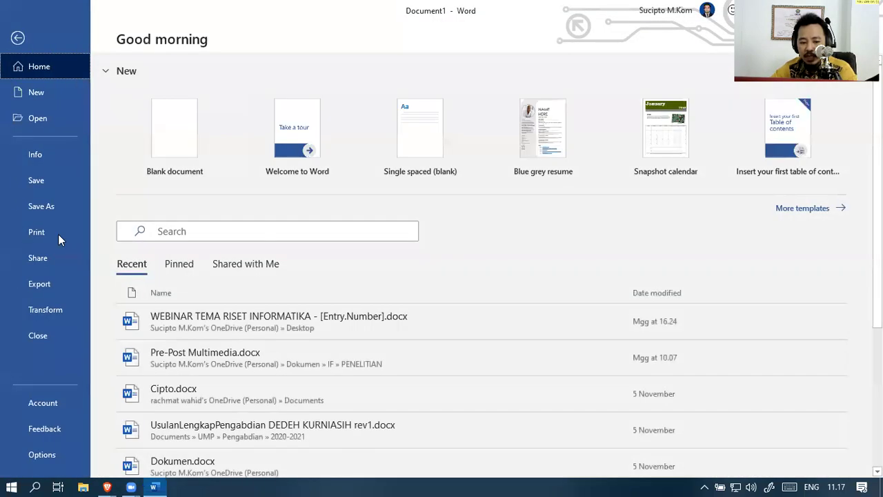
Change 'Show measurements in units of' from millimetres to Centimeters in Advanced options
key(Escape)
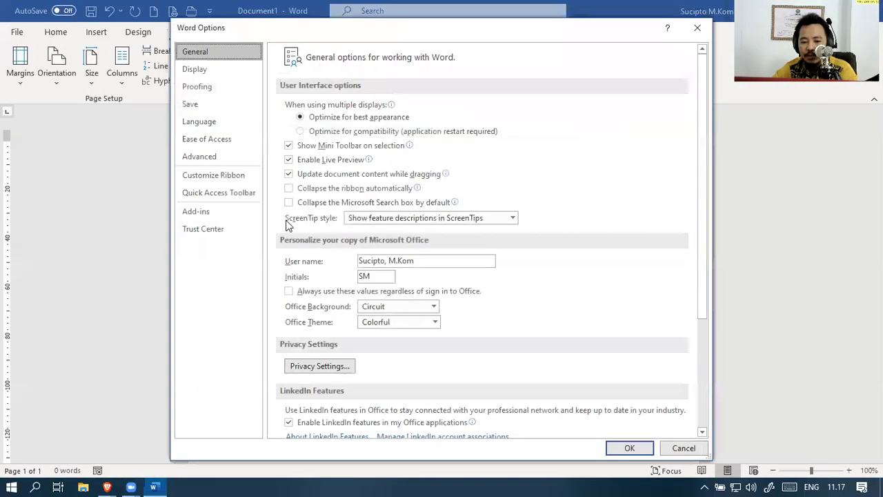
click(211, 157)
scroll(481, 247, down, 20)
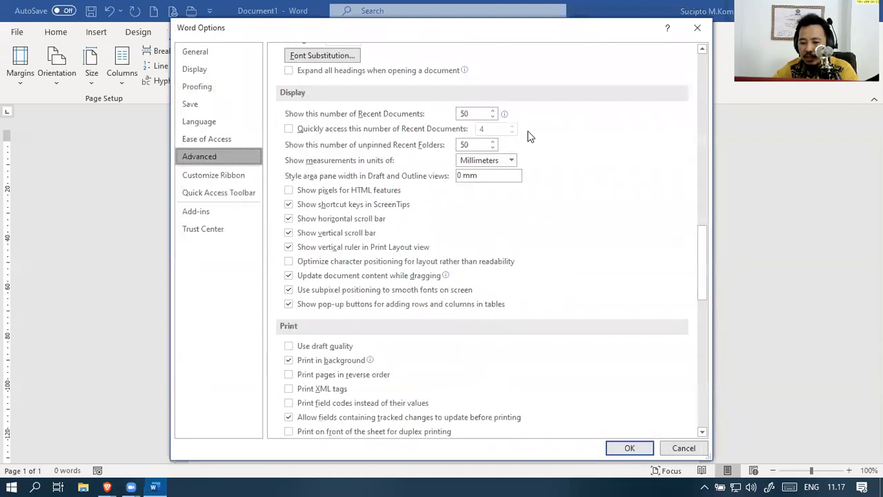
click(511, 160)
click(483, 183)
click(639, 445)
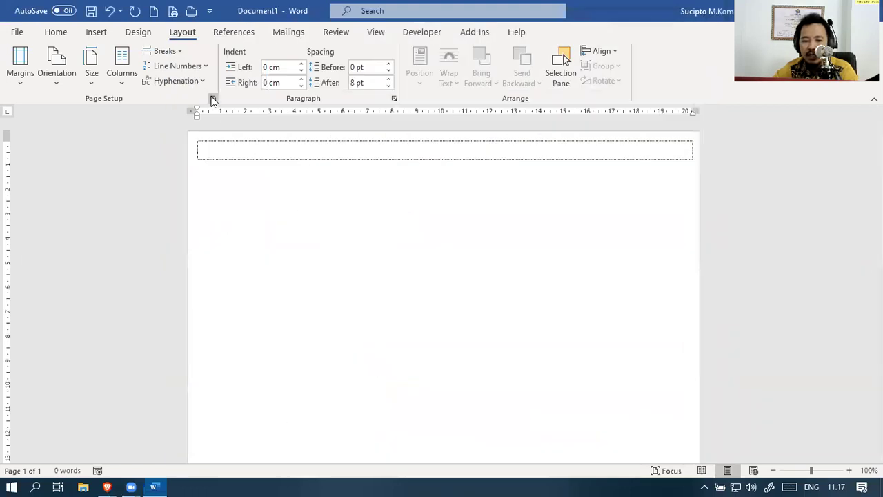
click(213, 98)
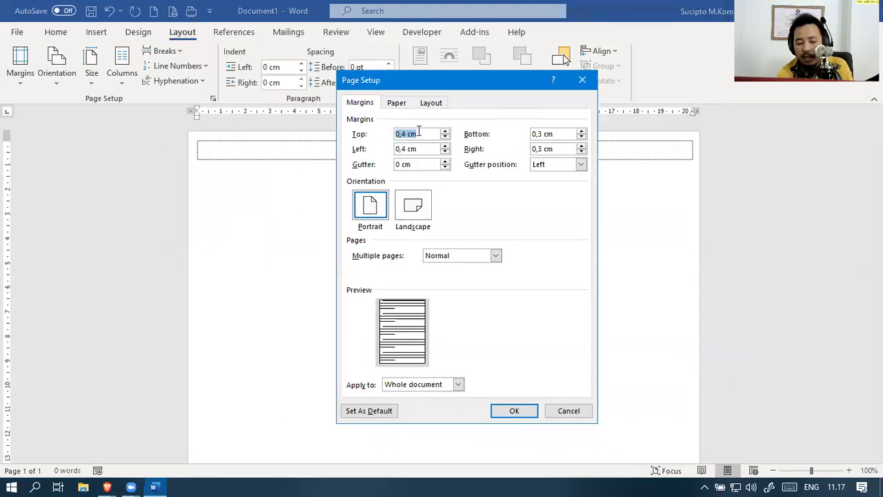
Set margins Top 4, Bottom 3, Left 4, Right 3 cm and make them the default
text(4)
key(Tab)
text(3)
key(Tab)
text(4)
key(Tab)
text(3)
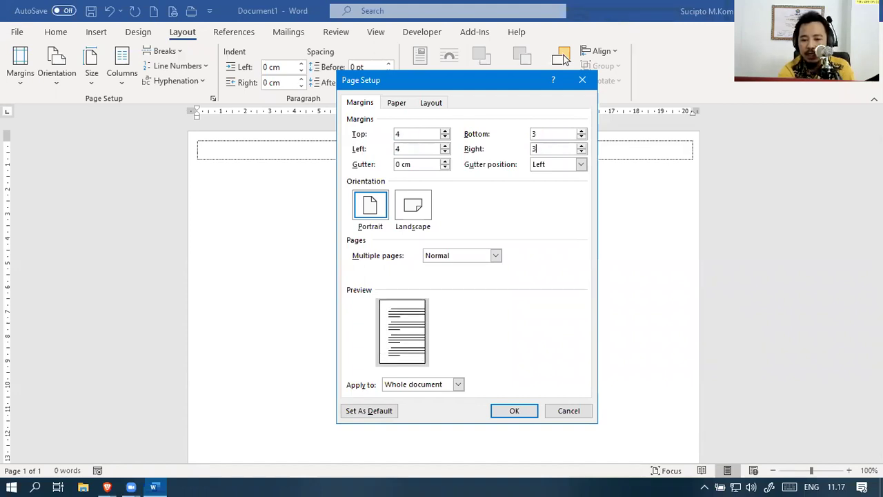
click(353, 414)
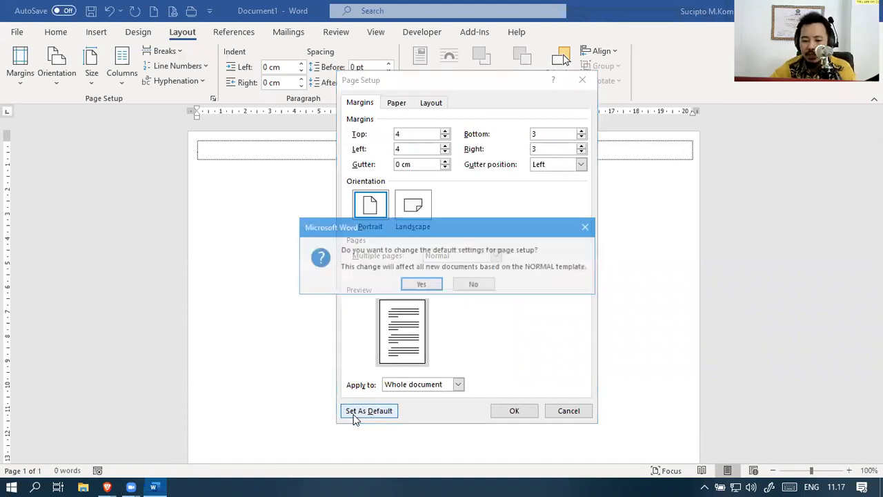
click(426, 284)
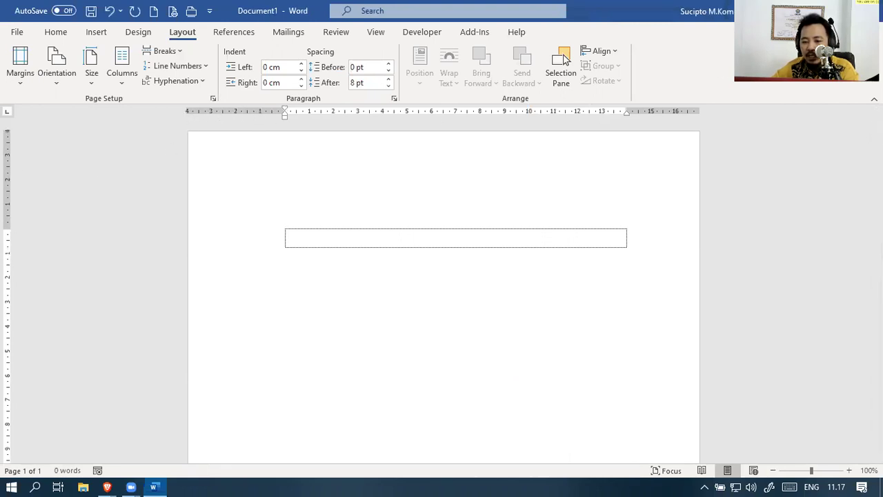
Close the blank document with Ctrl+W
scroll(621, 274, down, 5)
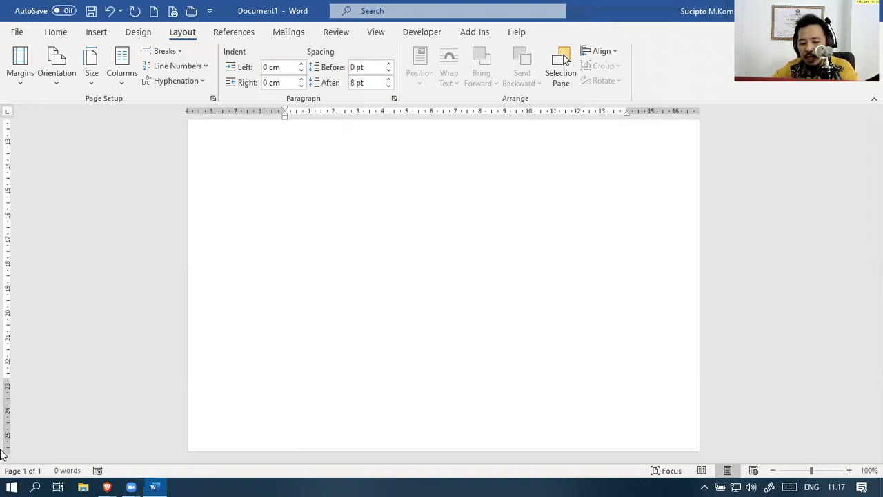
scroll(434, 223, up, 5)
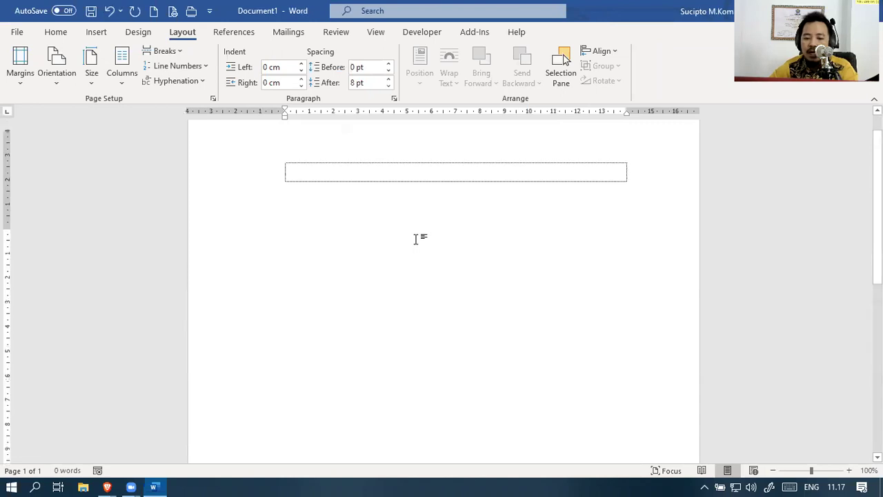
key(ctrl+w)
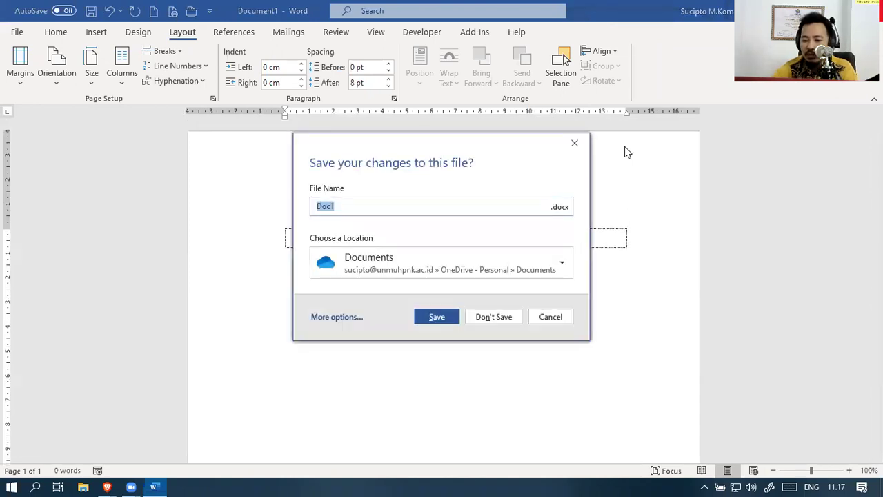
Discard the old document, relaunch Word, and create a new blank document
click(513, 318)
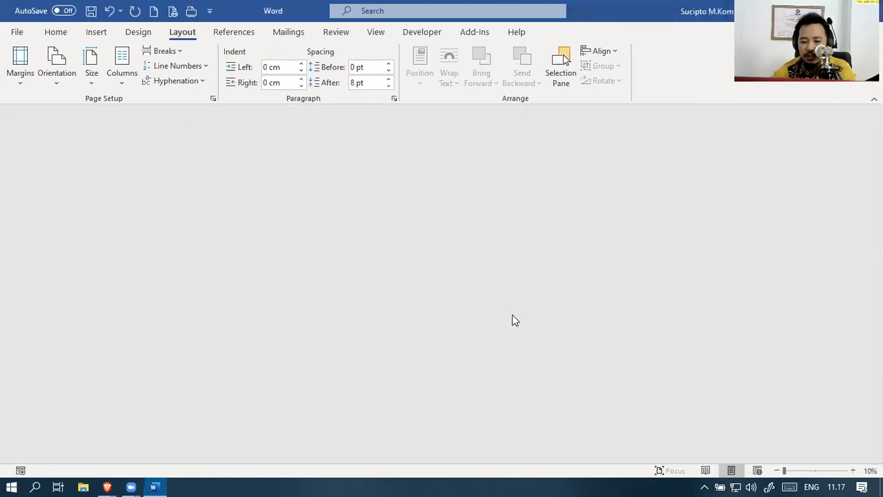
key(super)
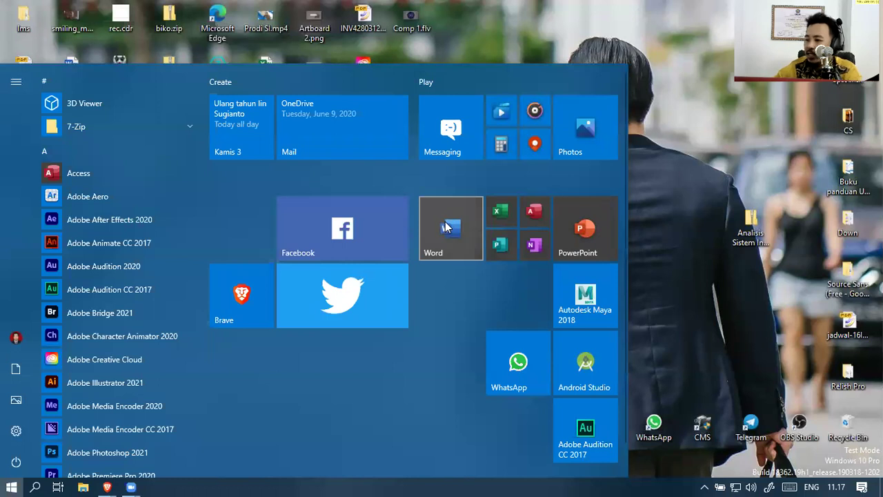
click(445, 227)
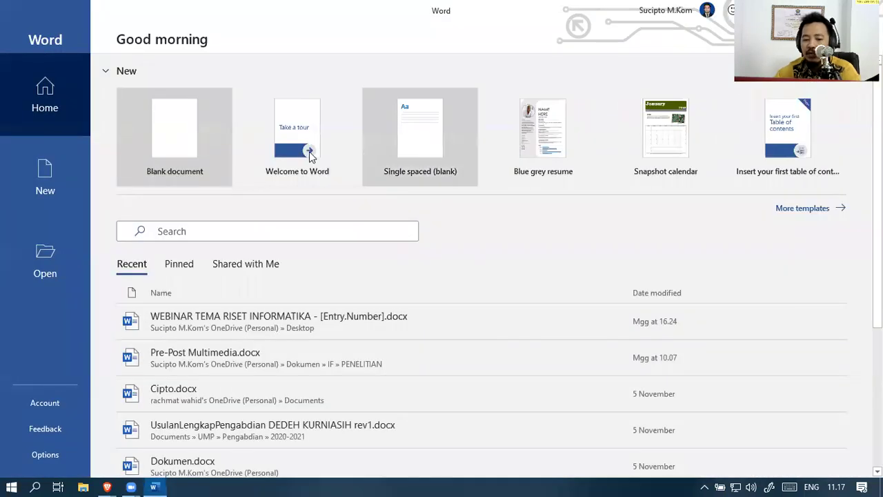
click(204, 137)
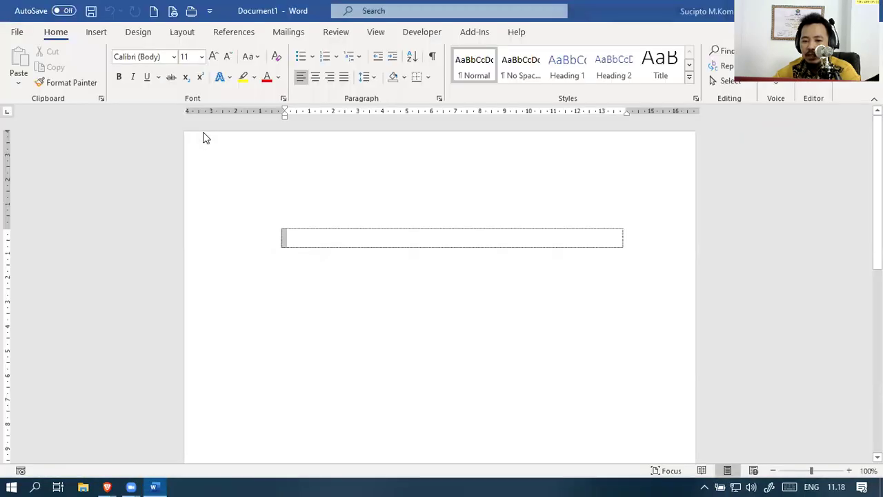
Check the new document's paper size and margin presets under Layout, then bring up the Font dialog
click(182, 32)
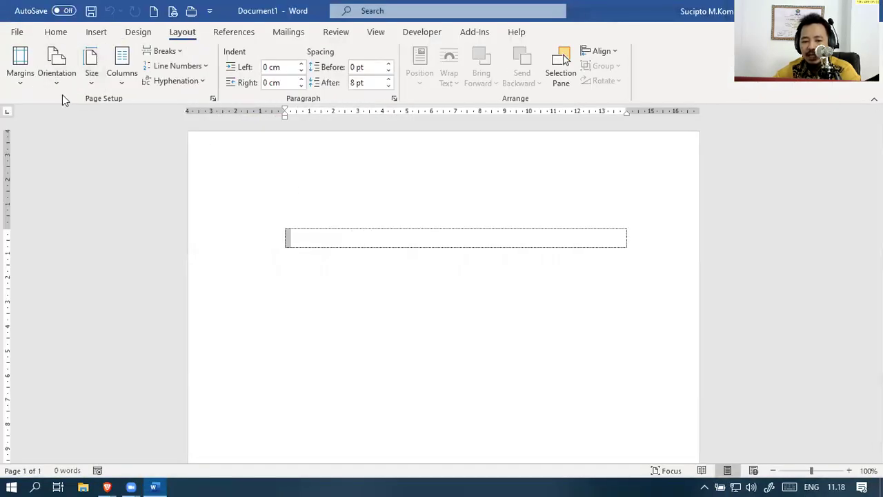
click(92, 86)
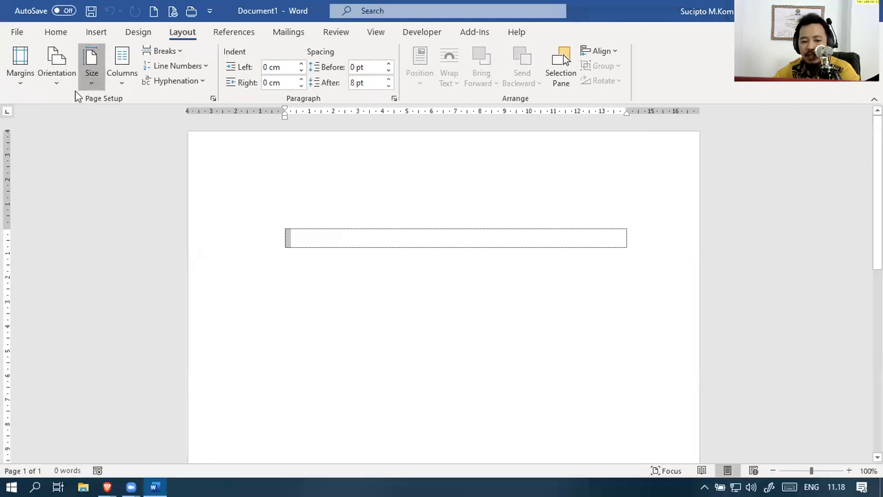
click(22, 86)
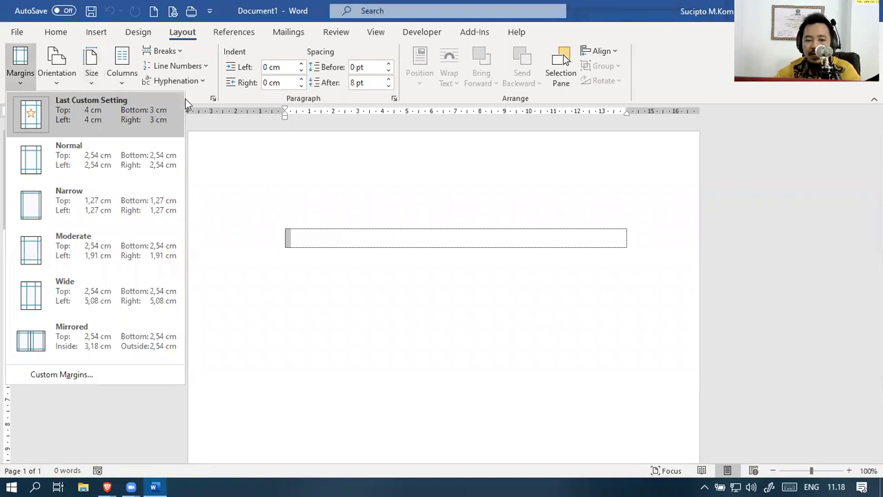
click(203, 98)
click(98, 33)
click(58, 35)
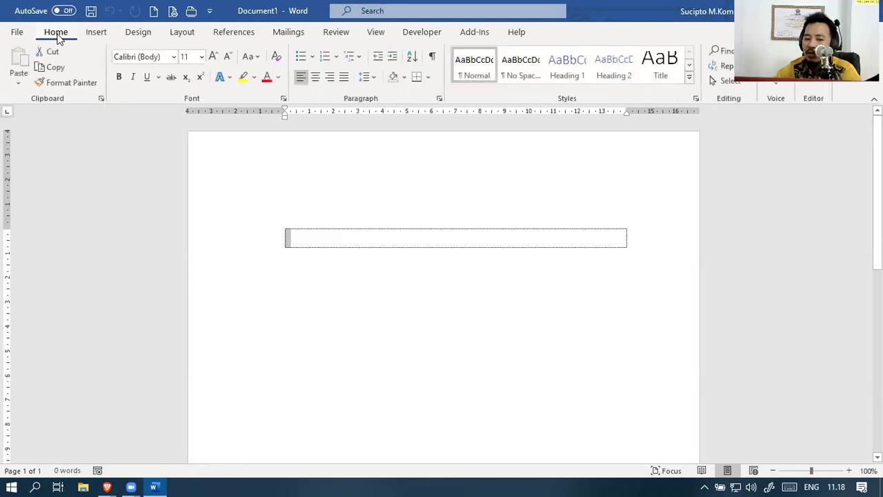
click(283, 100)
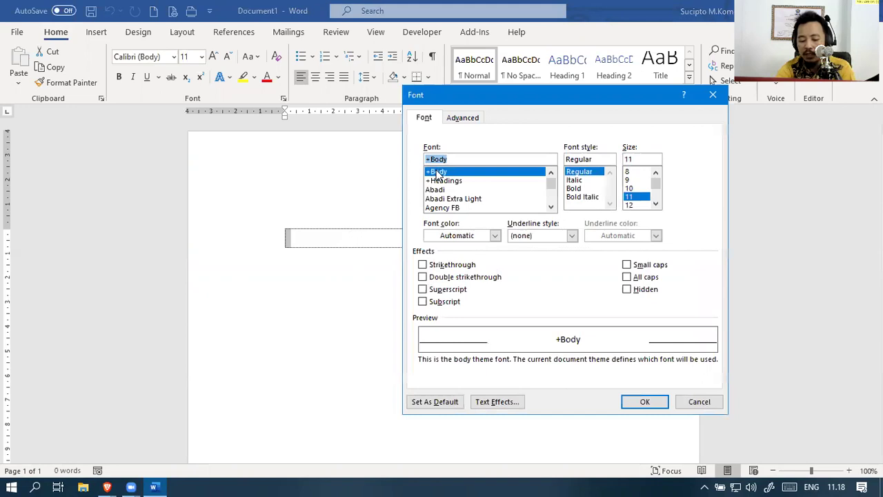
Make Times New Roman 12 pt the default for all Normal.dotm documents, then close Document1 unsaved
text(times)
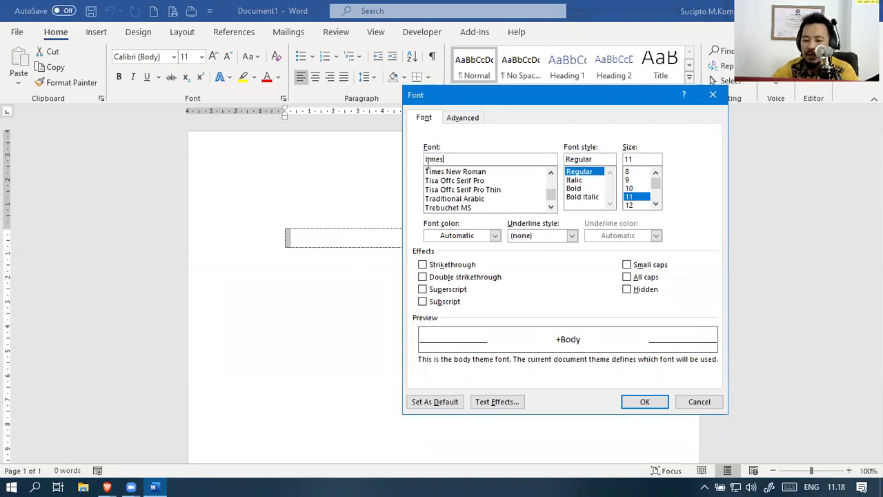
click(447, 171)
click(634, 205)
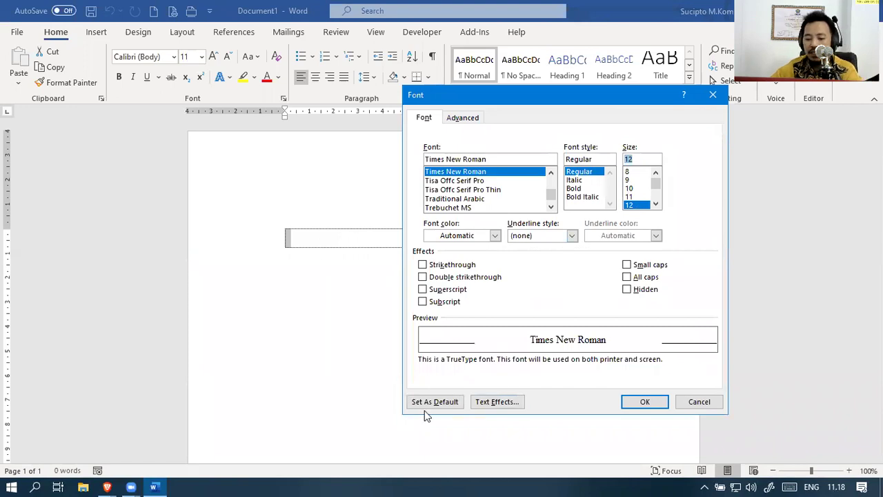
click(434, 403)
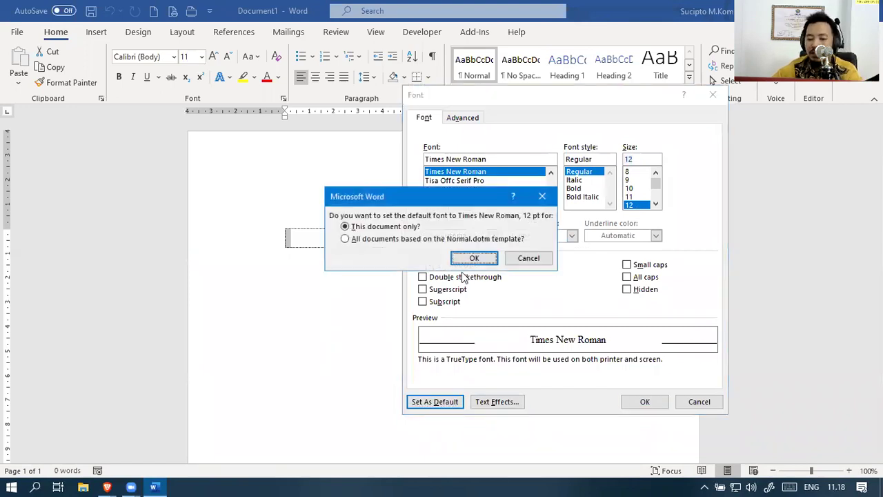
click(373, 240)
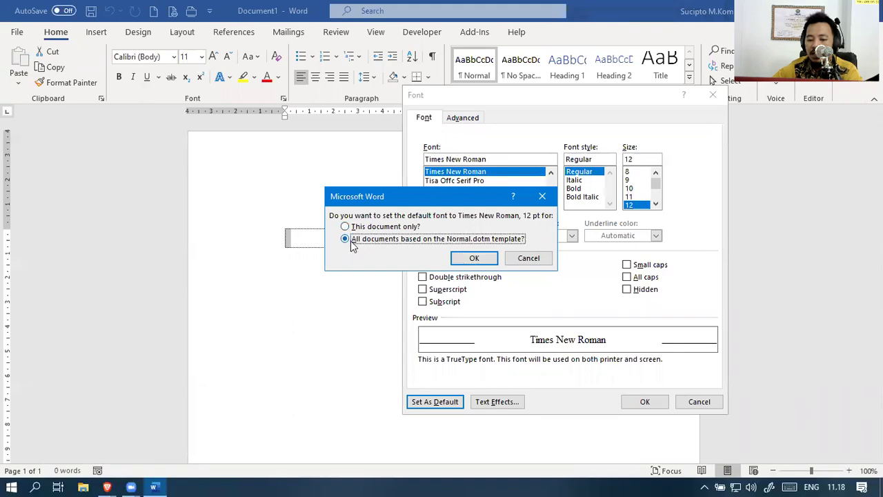
click(492, 260)
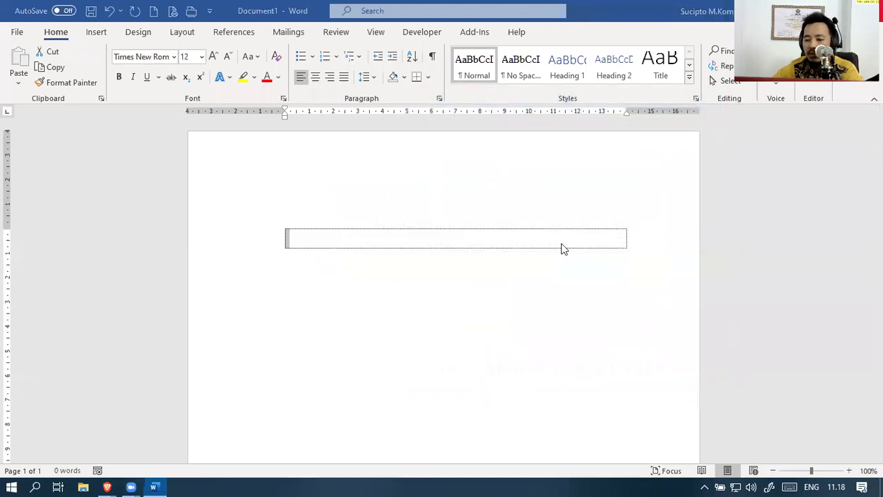
key(ctrl+w)
click(492, 318)
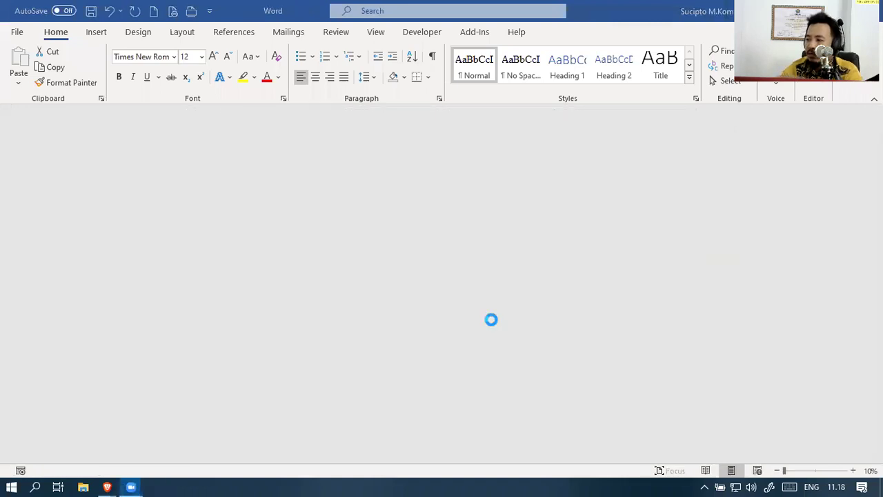
click(11, 487)
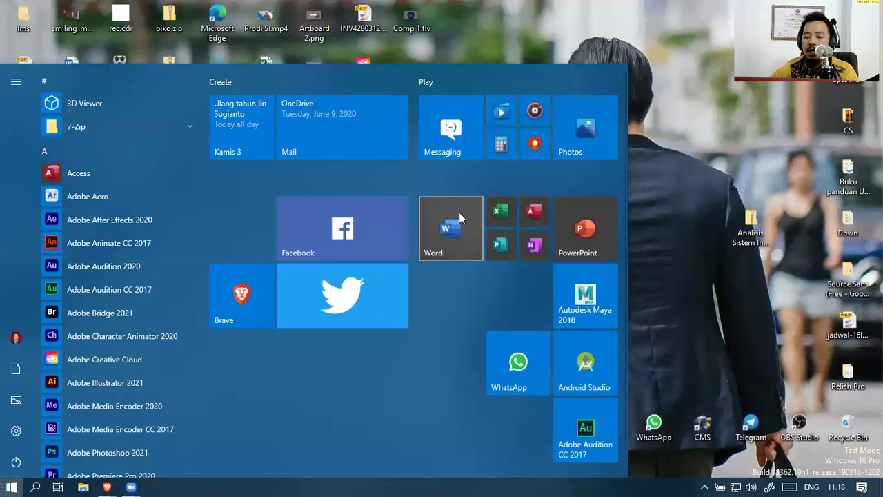
click(459, 212)
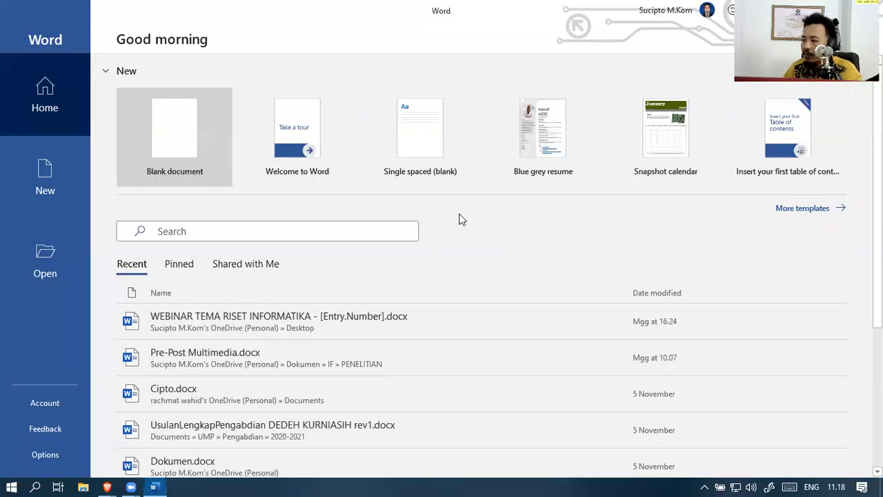
click(163, 134)
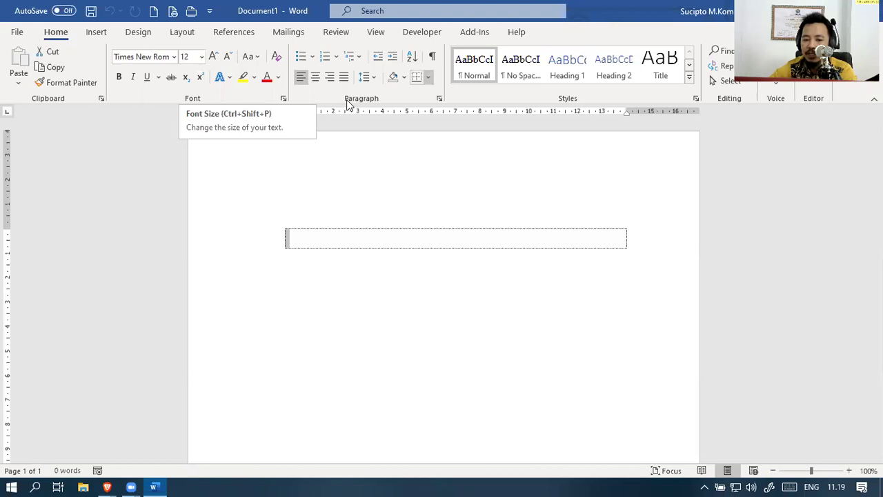
Set Justified alignment with Body Text outline level as the default for all Normal.dotm documents
click(439, 98)
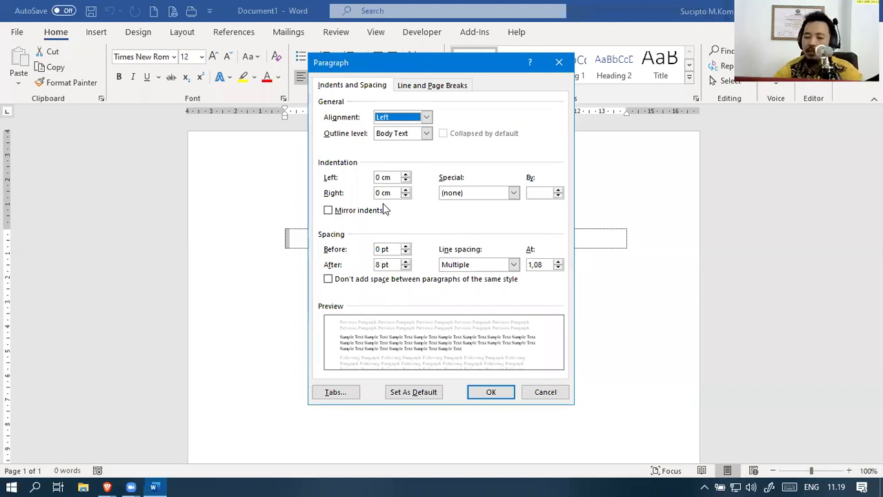
drag(434, 66, 561, 36)
click(529, 87)
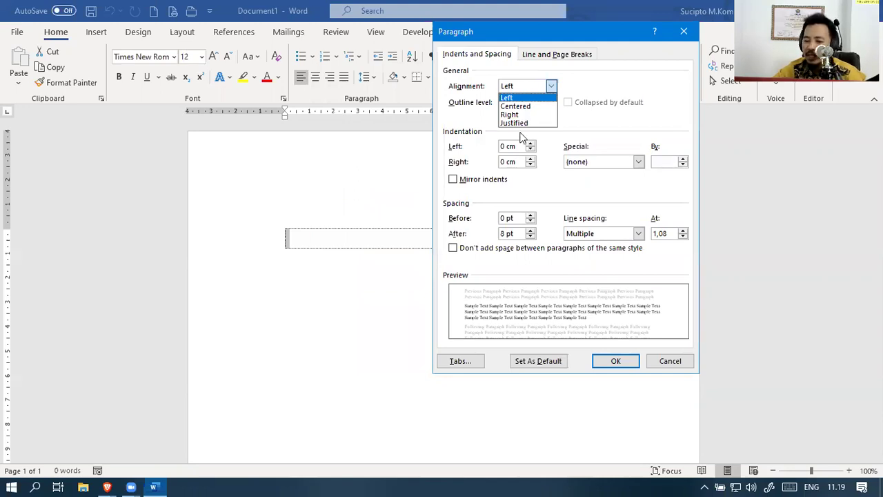
click(535, 123)
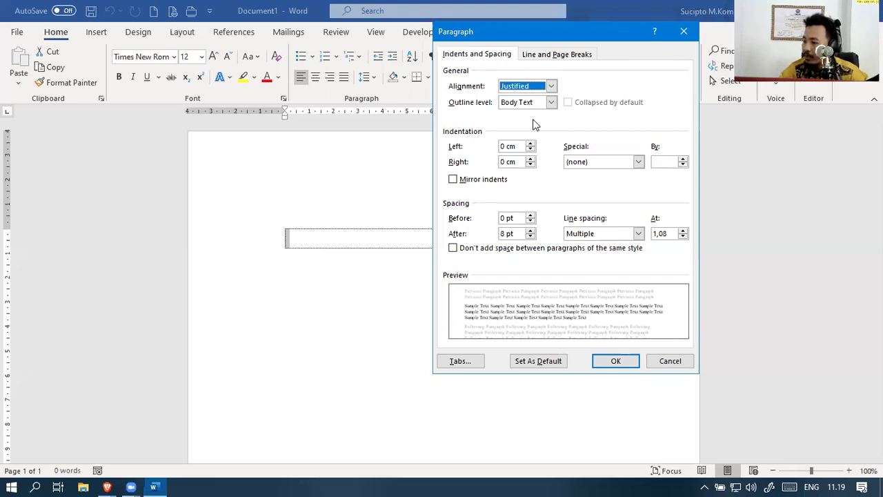
click(531, 103)
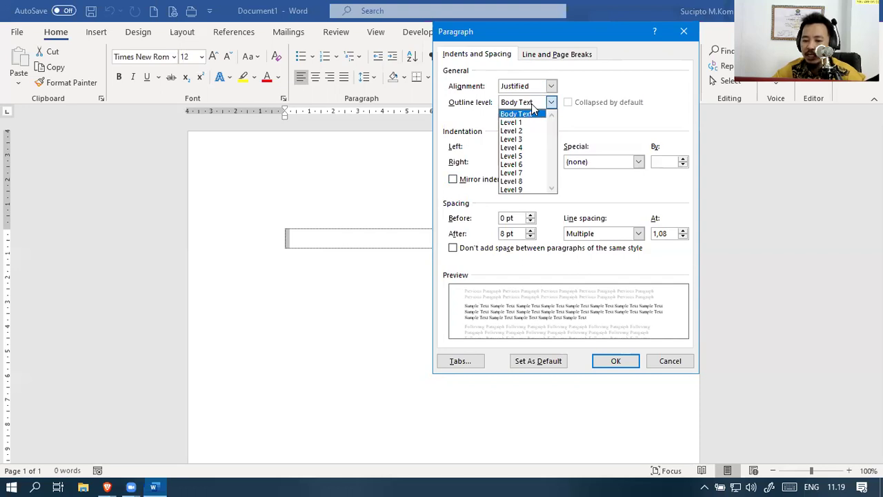
click(528, 114)
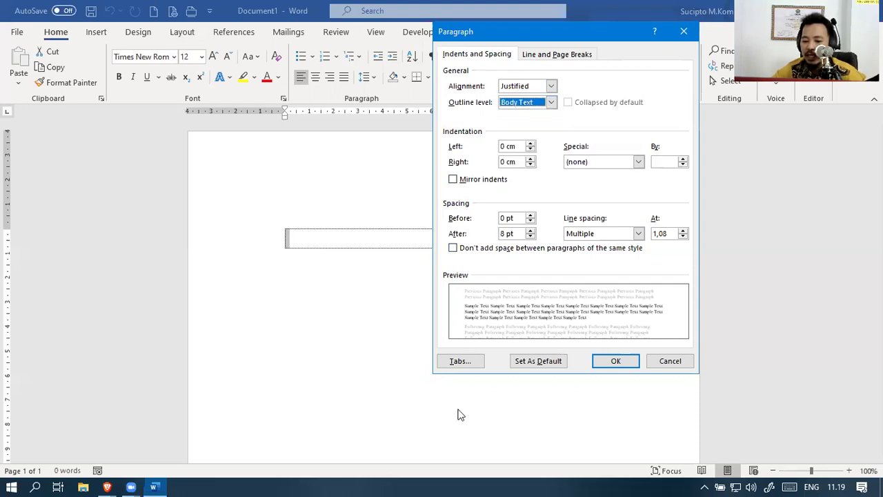
click(522, 363)
click(428, 240)
click(507, 258)
click(312, 261)
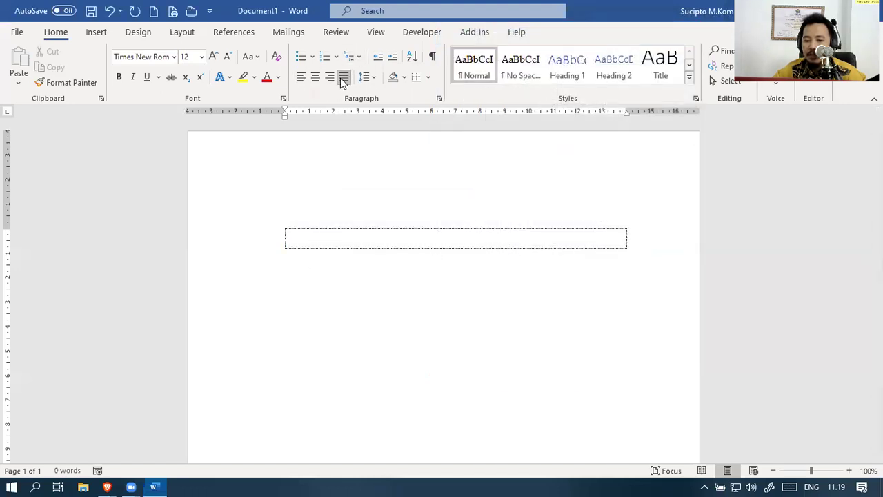
Turn Justify off for the current paragraph and show the Styles pane
click(299, 81)
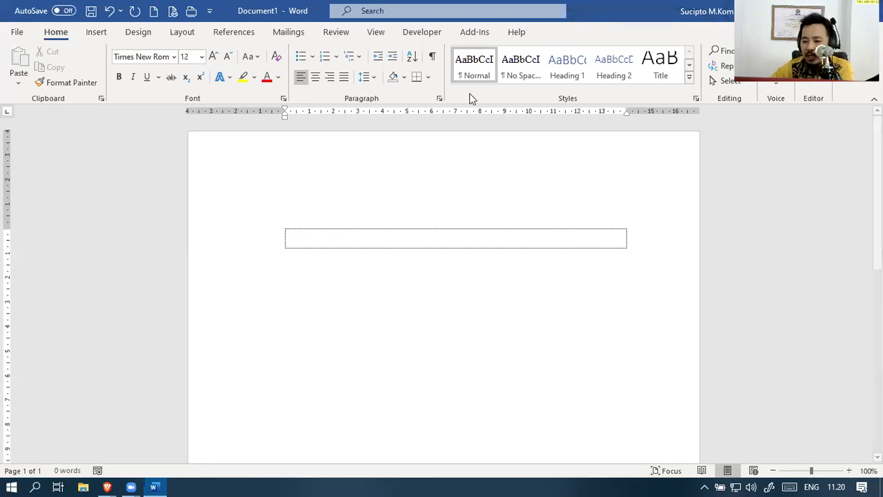
click(696, 98)
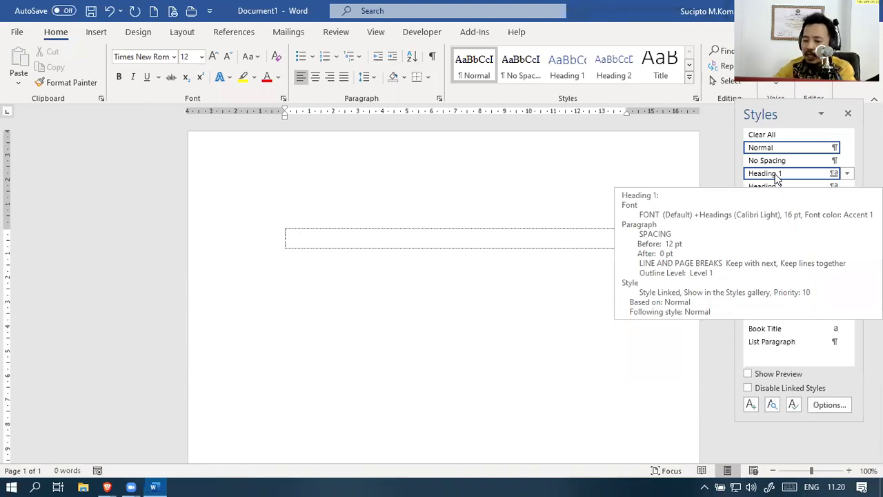
mouse_move(779, 188)
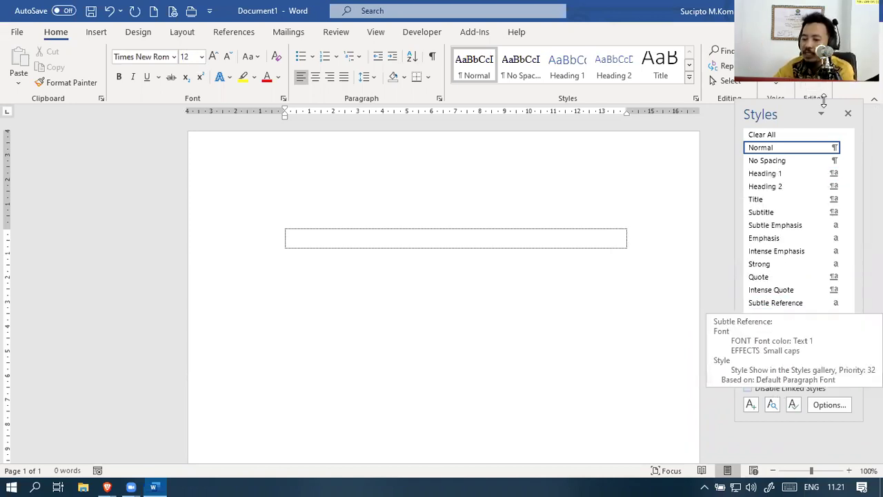
click(849, 147)
click(793, 183)
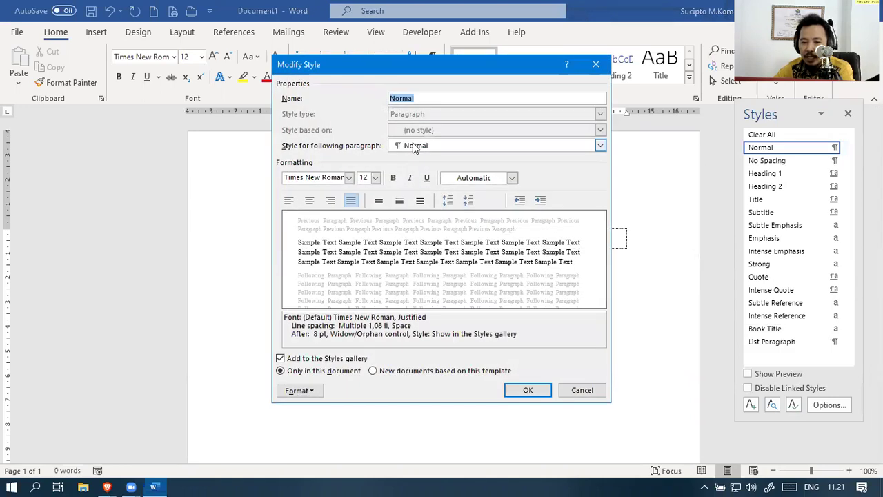
click(414, 148)
click(413, 142)
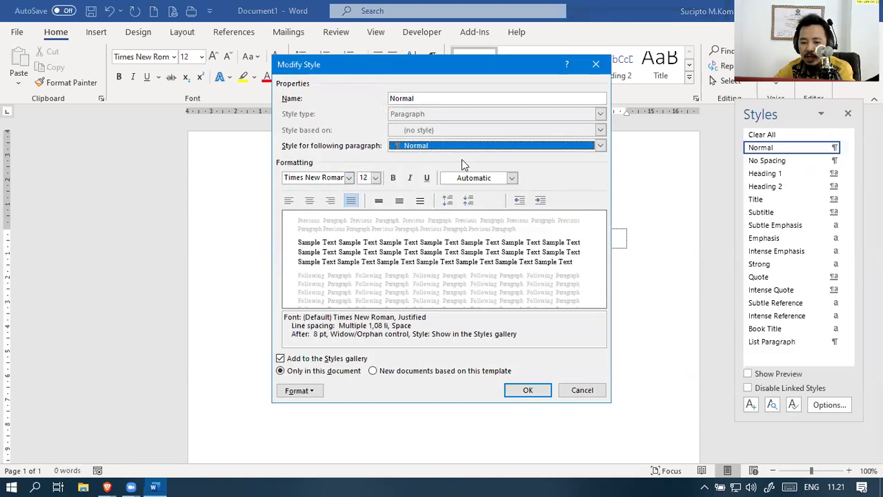
click(476, 177)
click(405, 382)
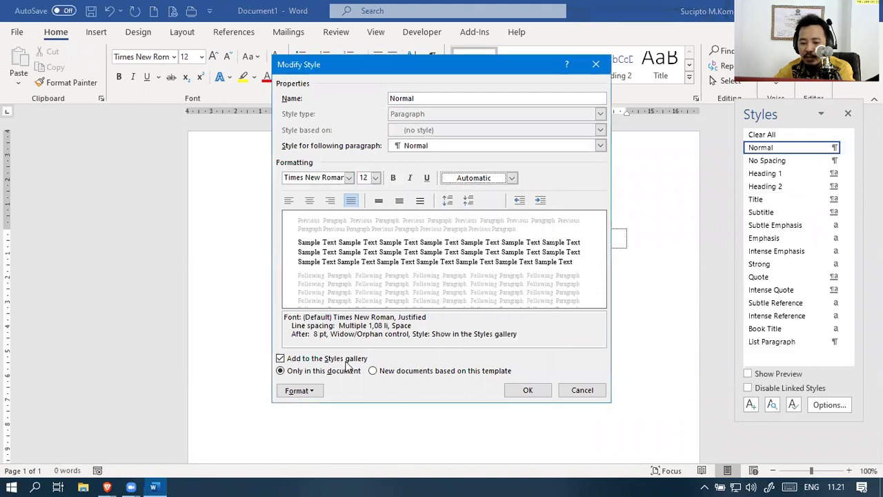
click(524, 390)
Modify Heading 1 to Times New Roman, 12 pt, with Automatic font colour
click(845, 173)
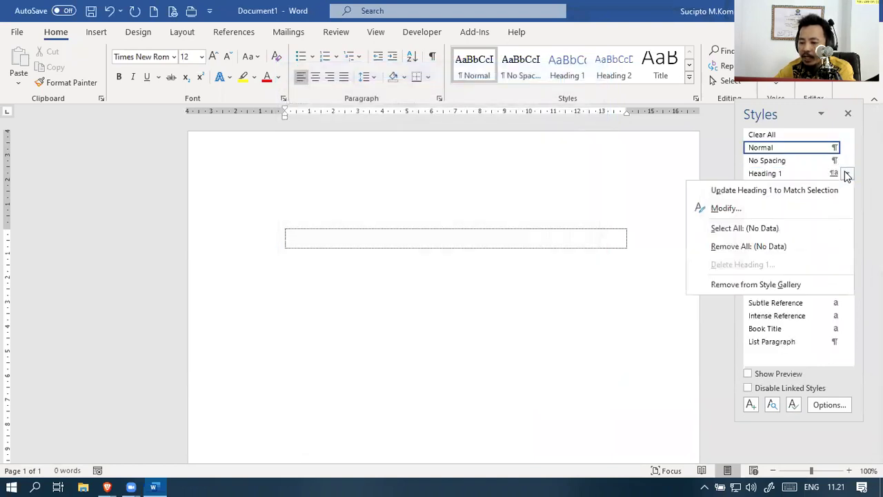
click(752, 214)
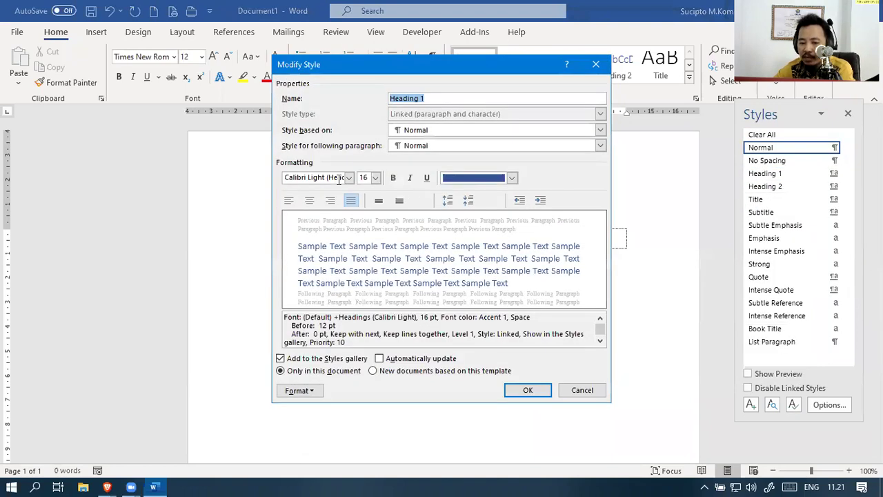
click(311, 181)
text(Times New Roman)
key(Tab)
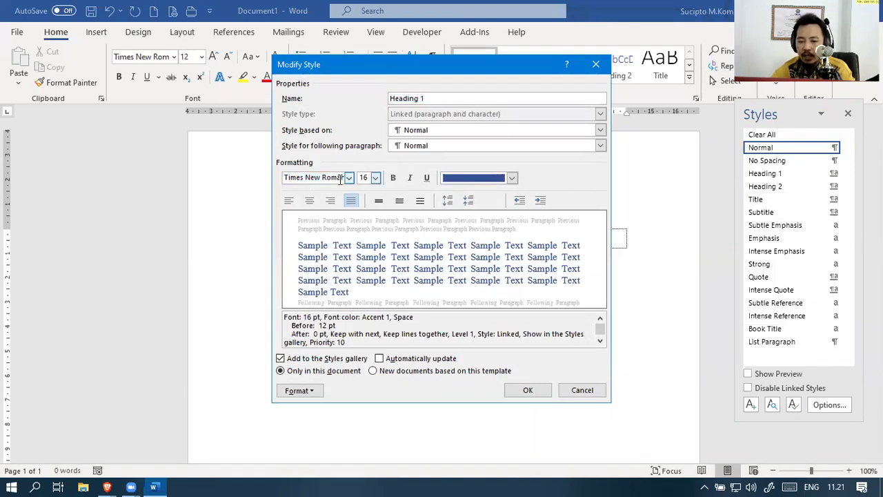
click(364, 180)
text(12)
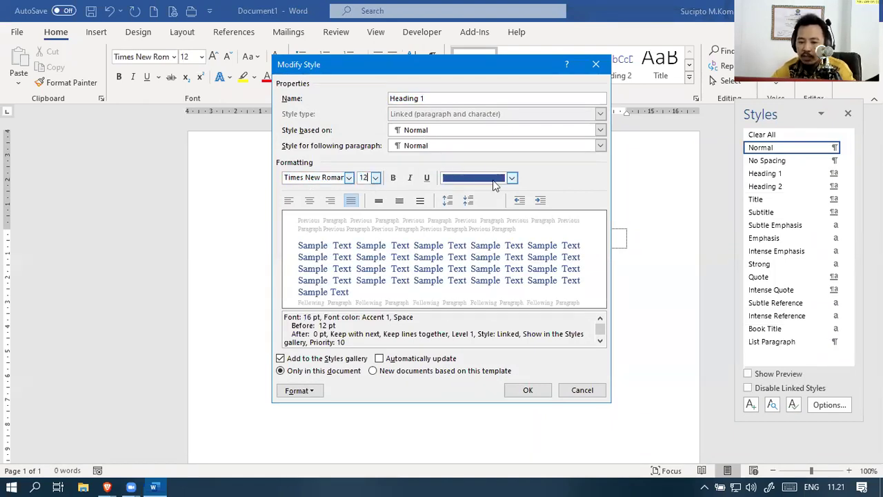
click(511, 178)
click(476, 194)
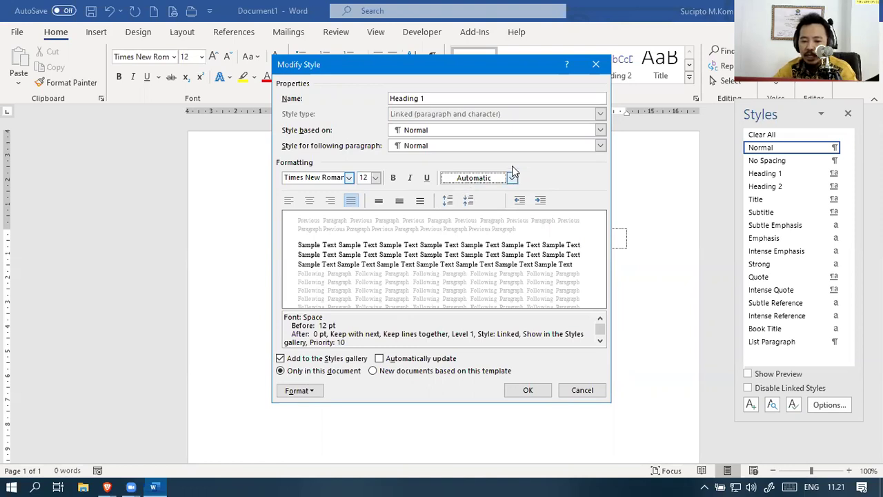
click(480, 181)
click(480, 181)
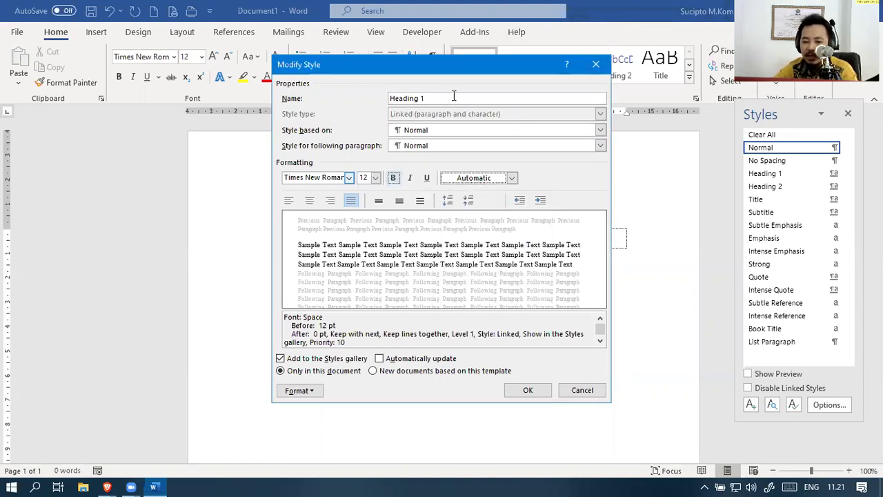
Begin renaming Heading 1 to 'Judul', make it bold, and review its paragraph settings
drag(428, 98, 364, 108)
text(Judul)
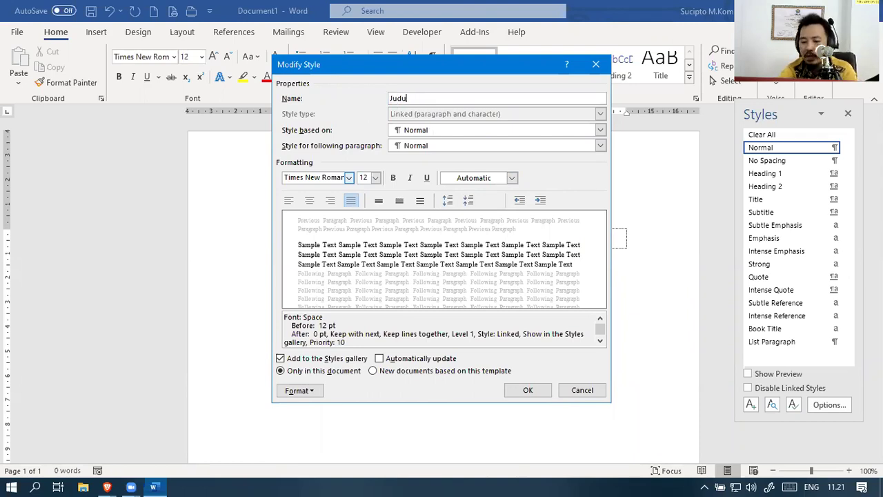
click(394, 177)
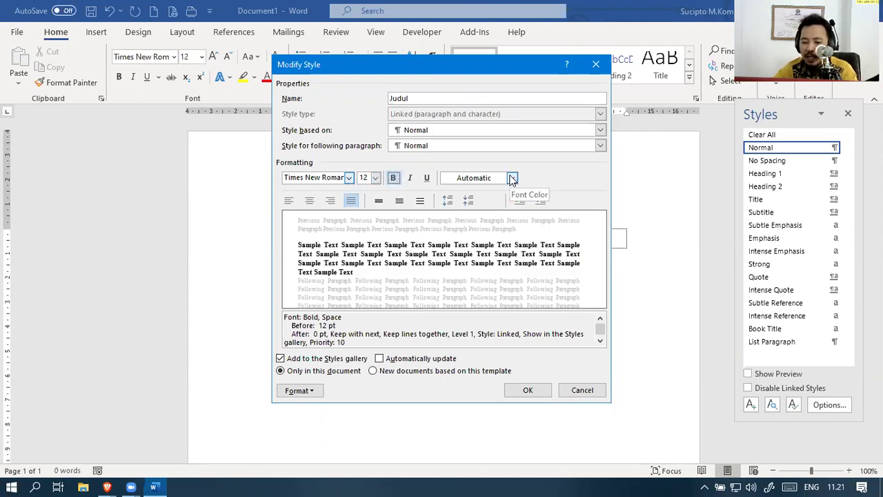
click(512, 179)
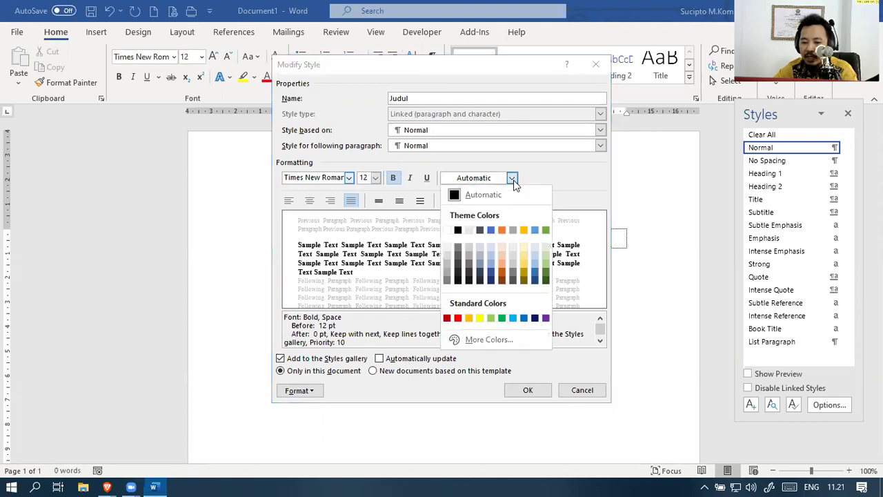
click(372, 391)
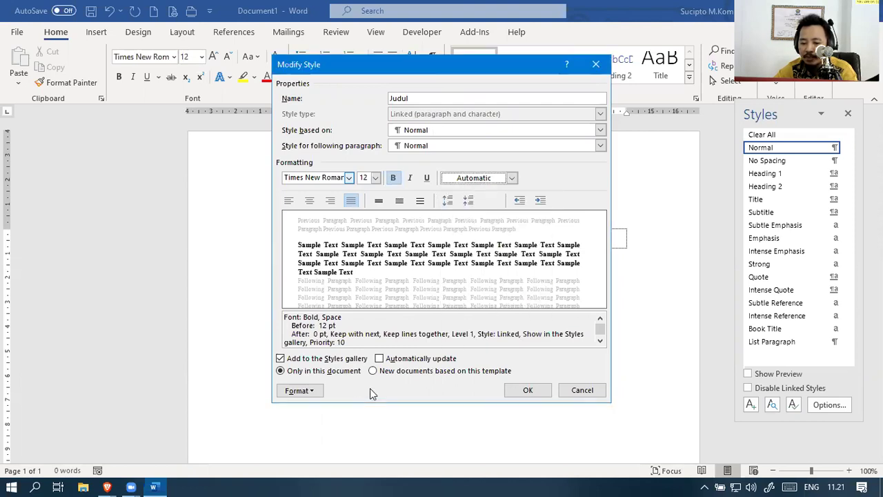
click(312, 391)
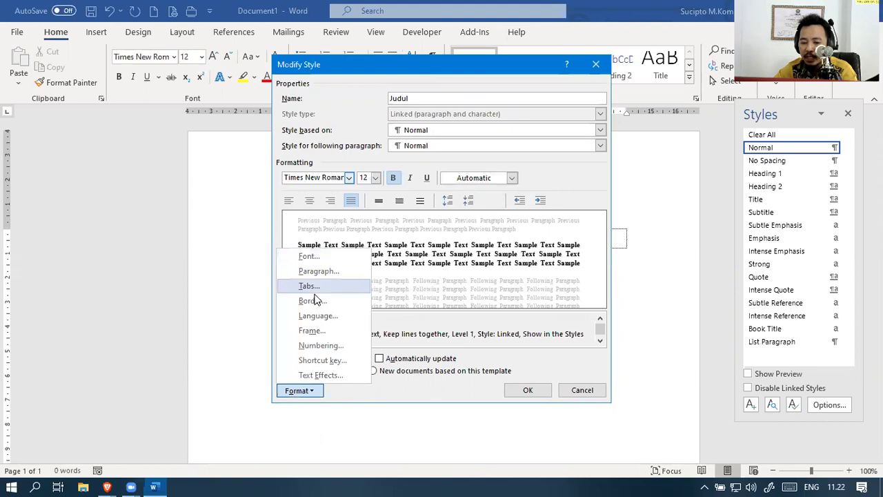
click(318, 271)
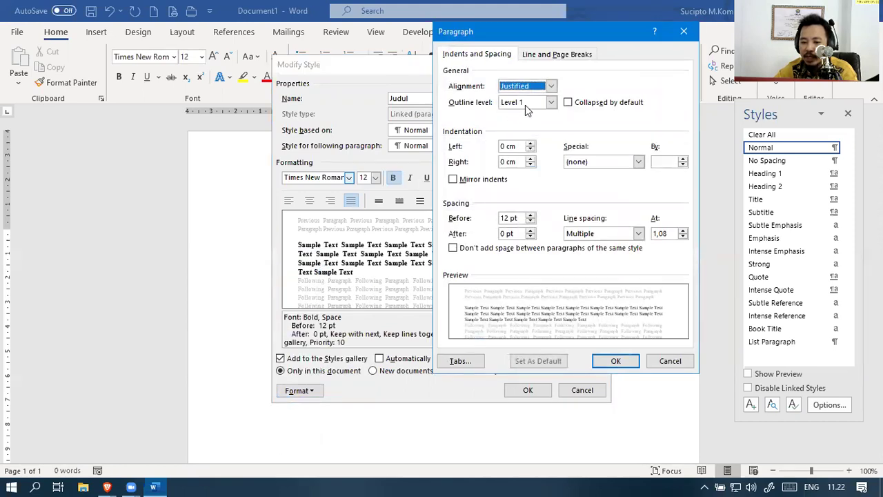
click(657, 361)
Make the heading All caps, apply to new template documents, and complete the name 'Judul Halaman'
click(296, 391)
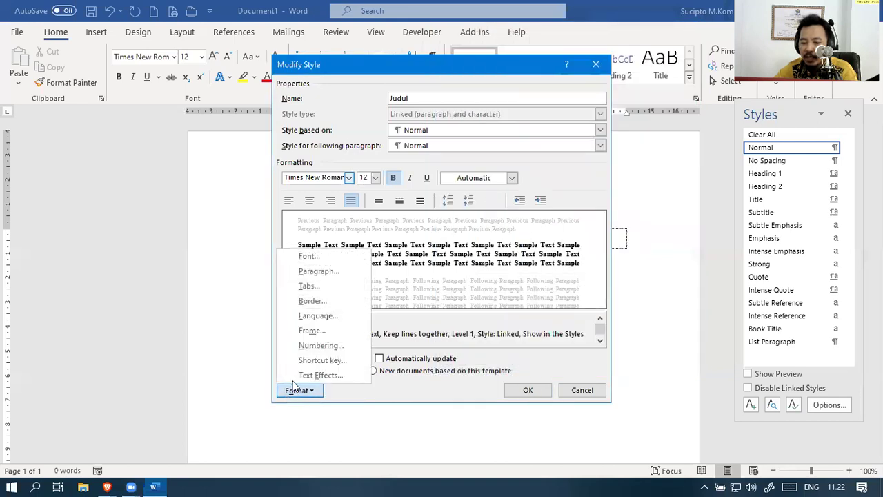
click(331, 257)
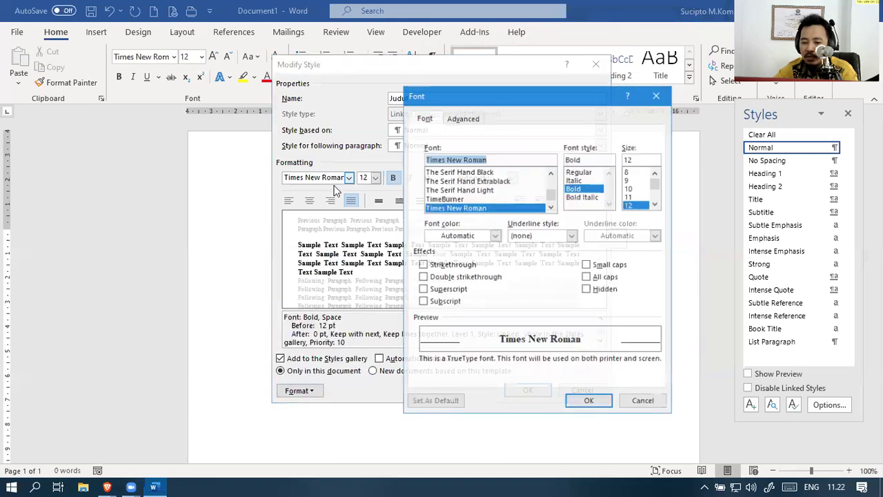
click(590, 278)
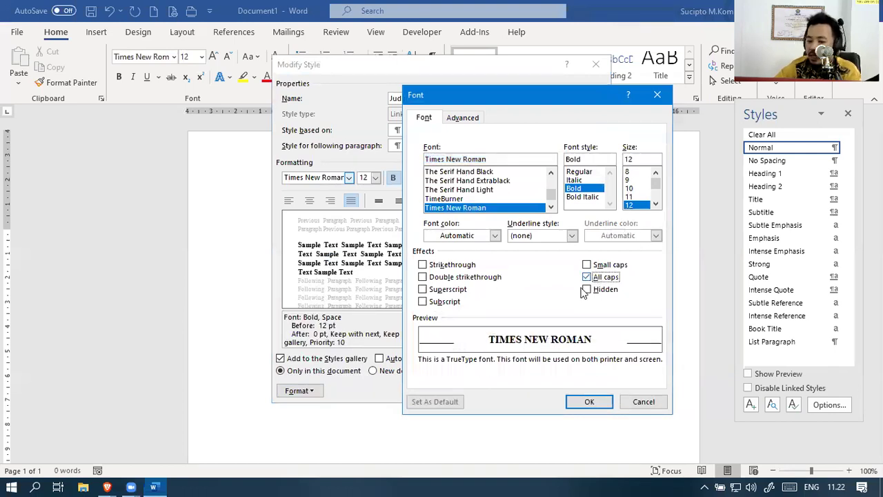
click(587, 401)
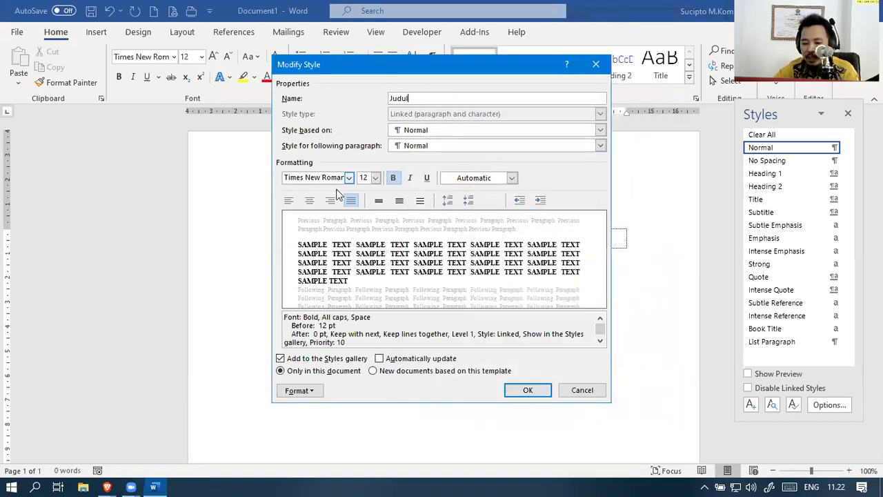
click(454, 358)
click(444, 362)
click(402, 374)
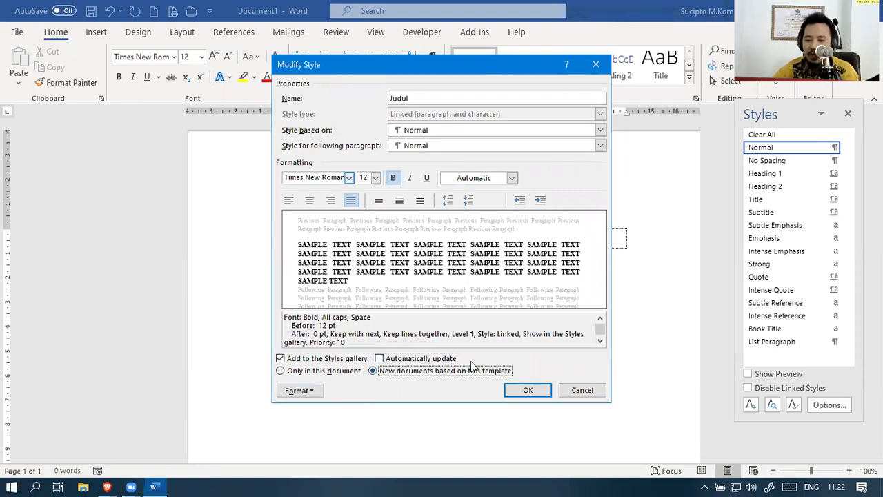
click(490, 97)
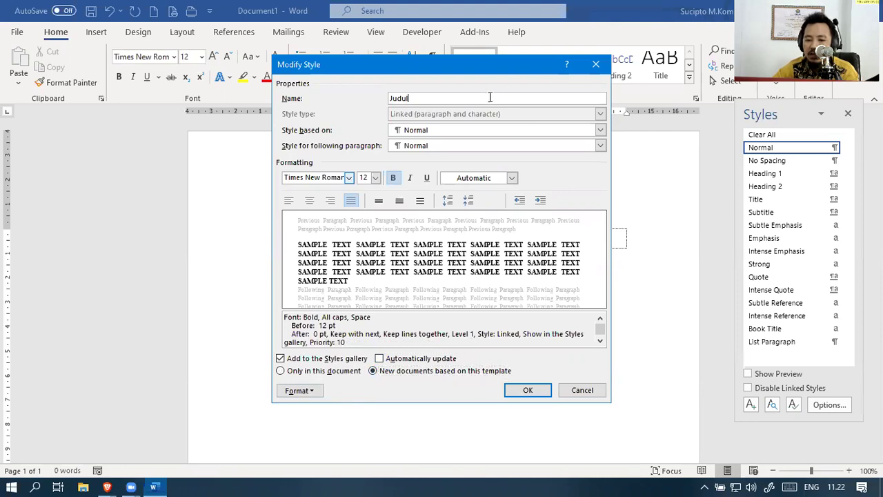
text(Has)
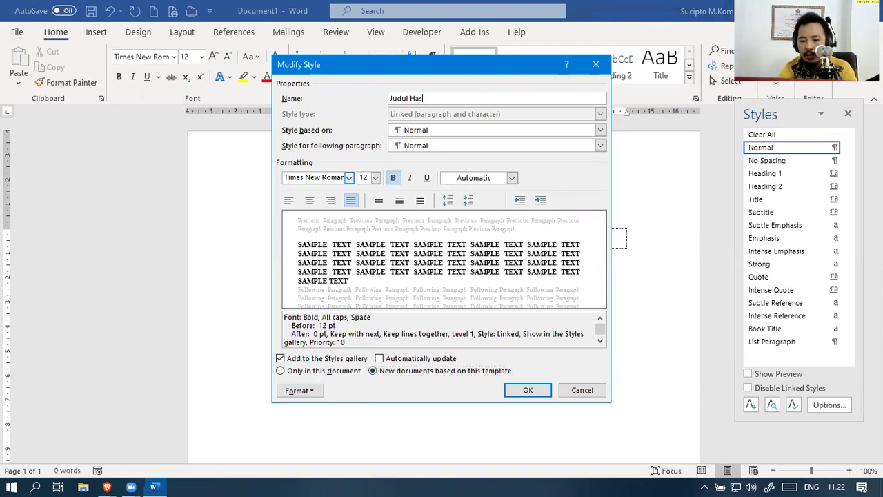
key(BackSpace)
text(laman)
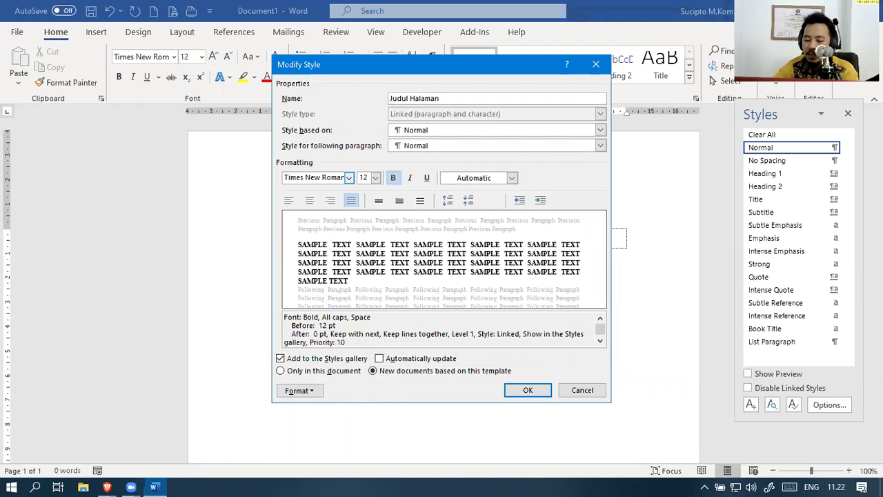
click(526, 393)
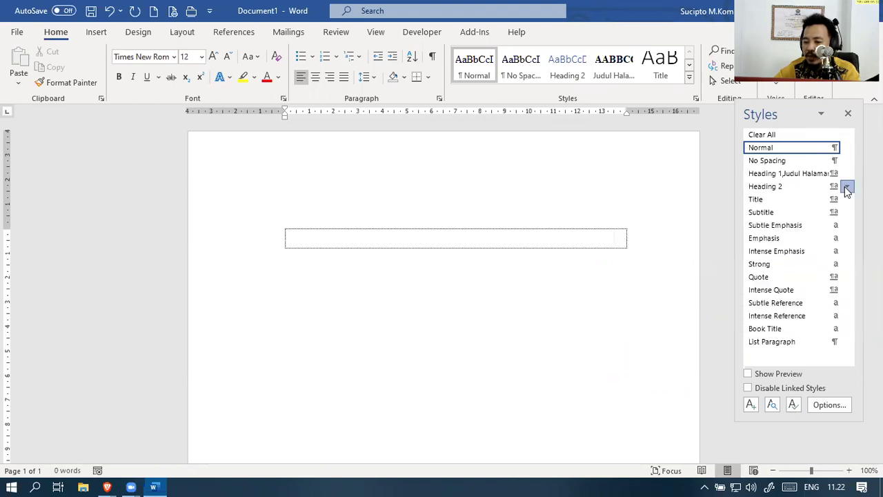
Modify Heading 2 to Times New Roman, 12 pt, with Automatic font colour
click(846, 187)
click(755, 222)
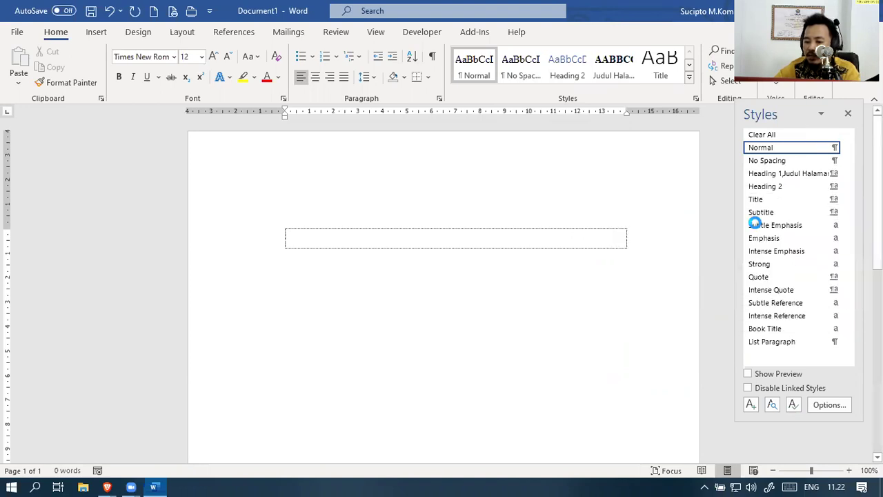
click(336, 177)
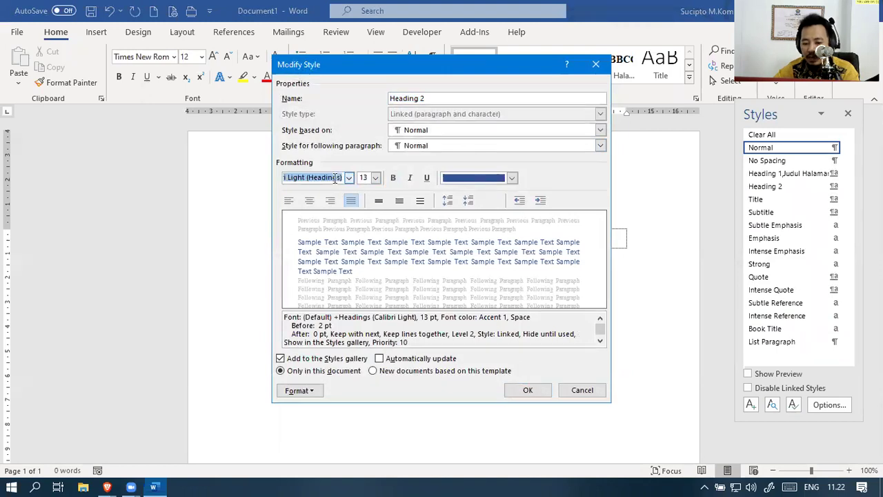
text(Times New Roman)
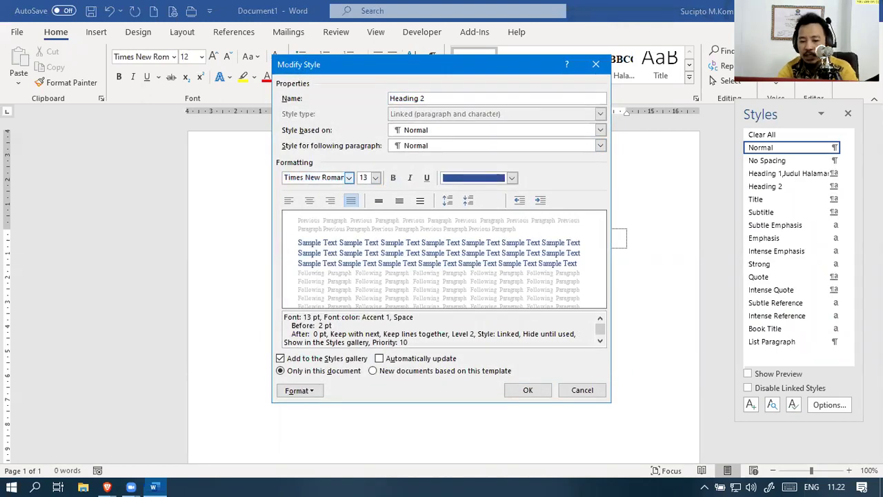
key(Tab)
text(12)
click(477, 178)
click(451, 194)
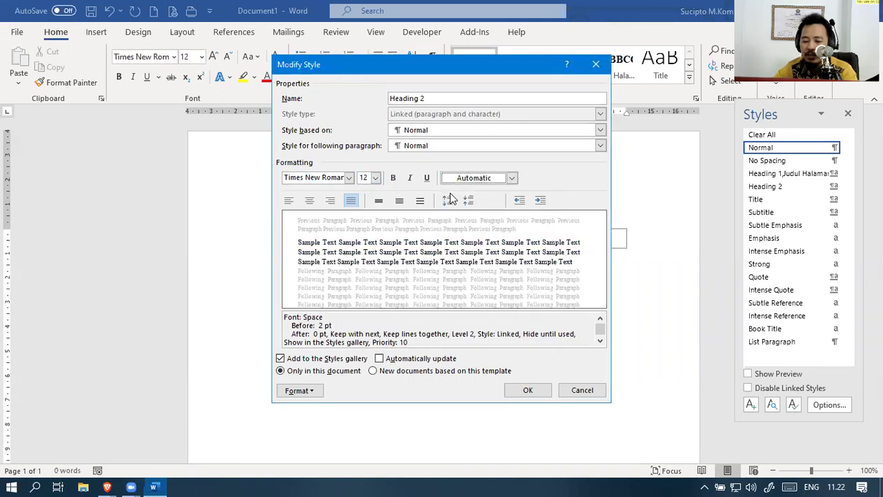
Make Heading 2 bold and review its advanced font settings without changes
click(287, 390)
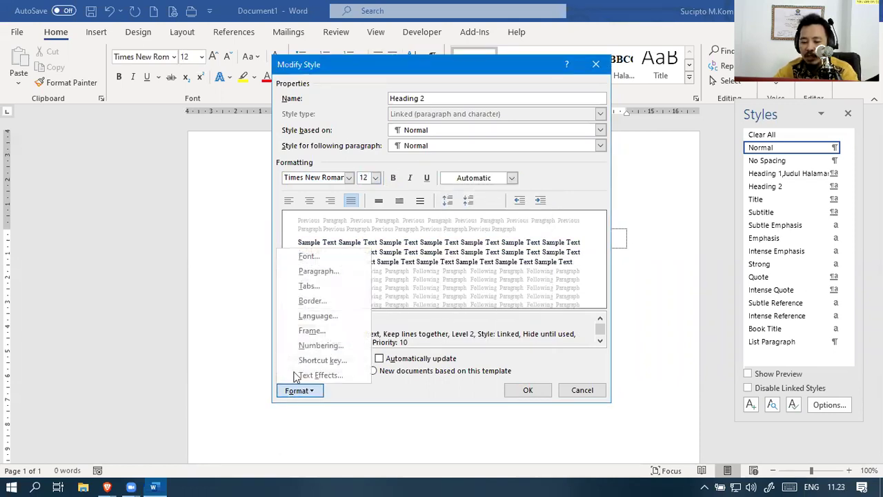
click(391, 181)
click(392, 181)
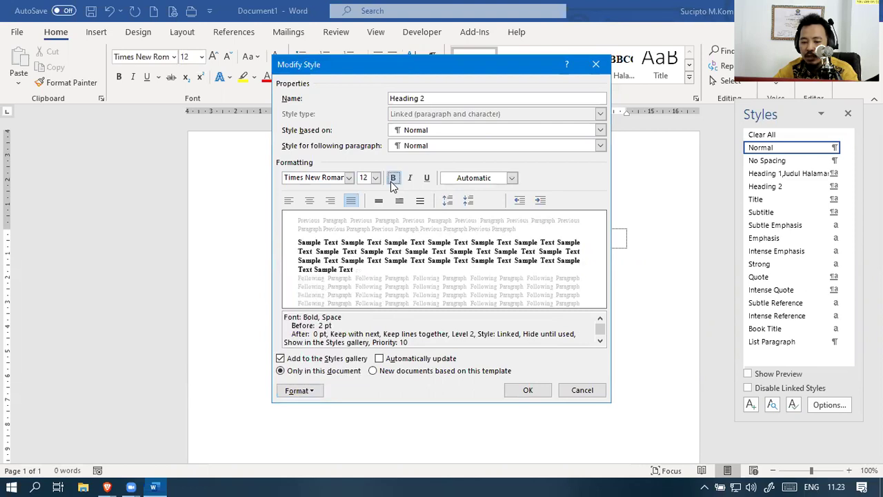
click(292, 391)
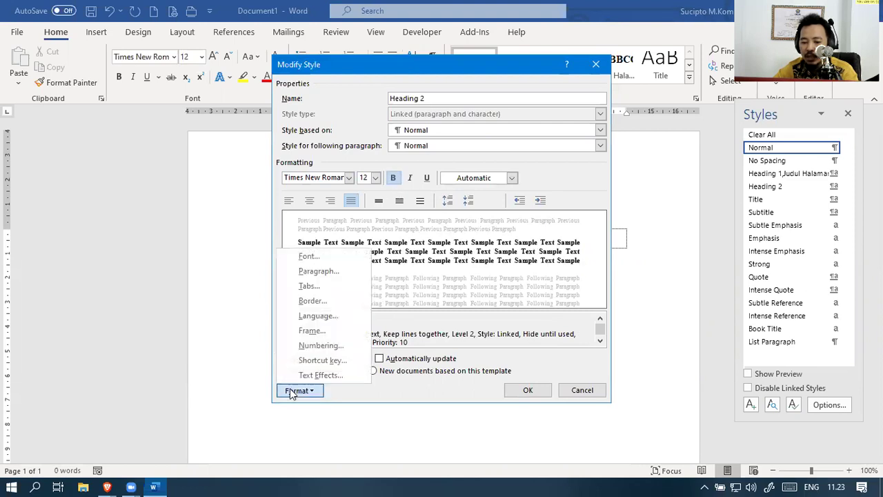
click(317, 260)
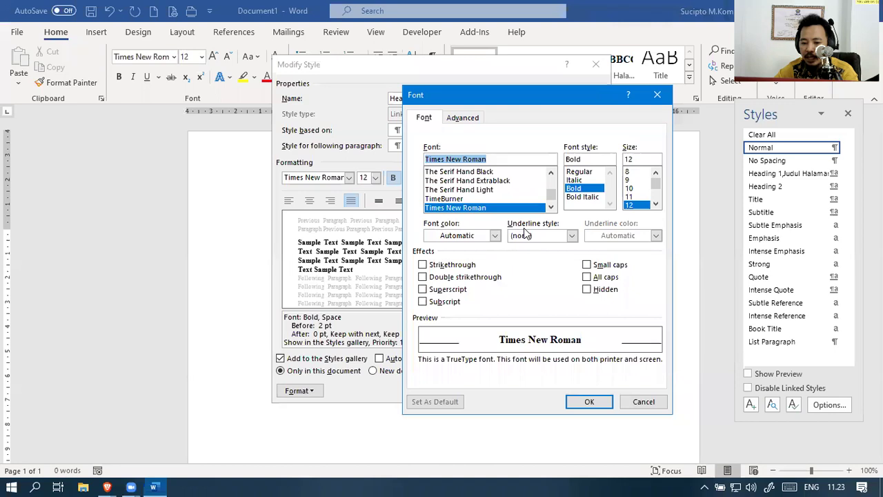
click(474, 117)
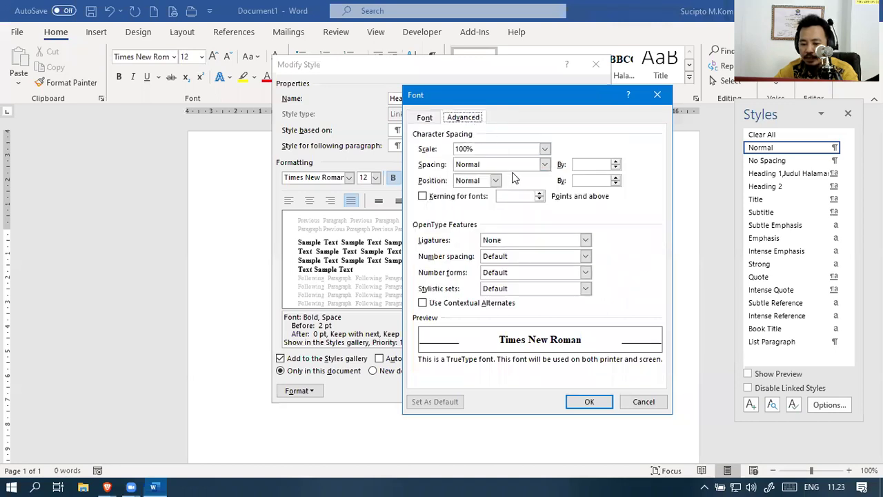
click(543, 288)
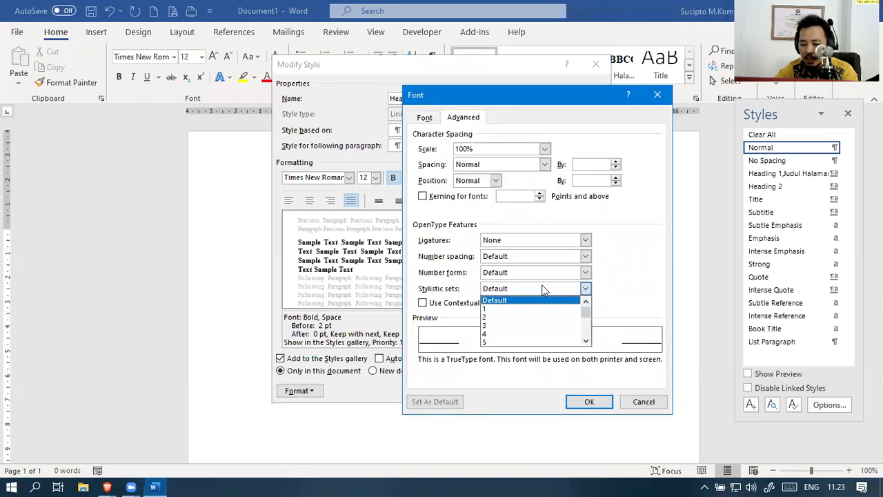
click(542, 288)
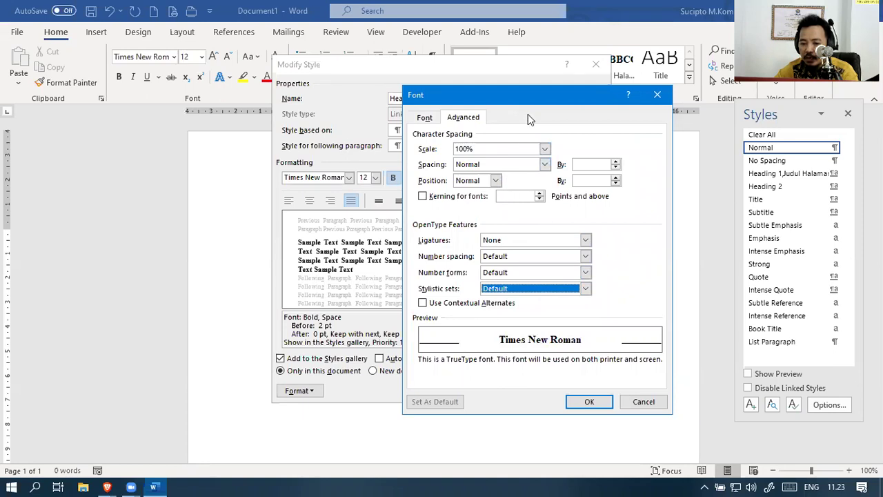
click(590, 402)
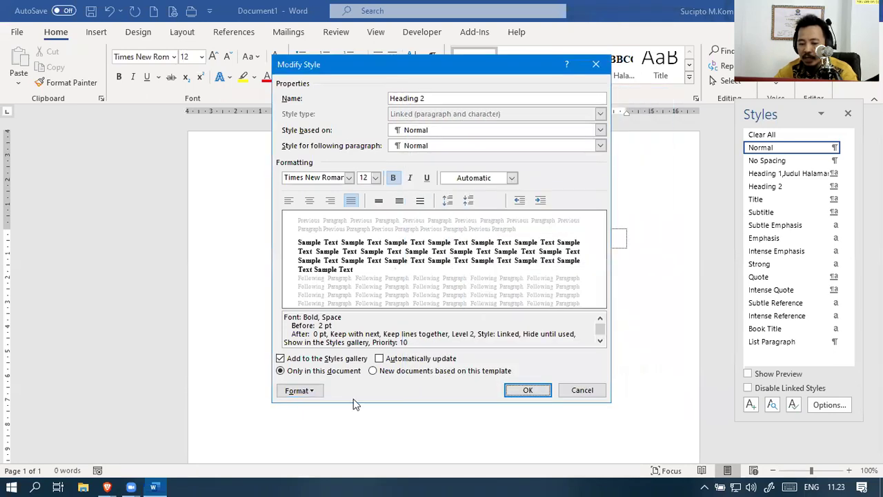
Apply Heading 2 to new template documents, keep its paragraph settings, and rename it 'Sub Judul'
click(306, 392)
click(386, 372)
click(303, 391)
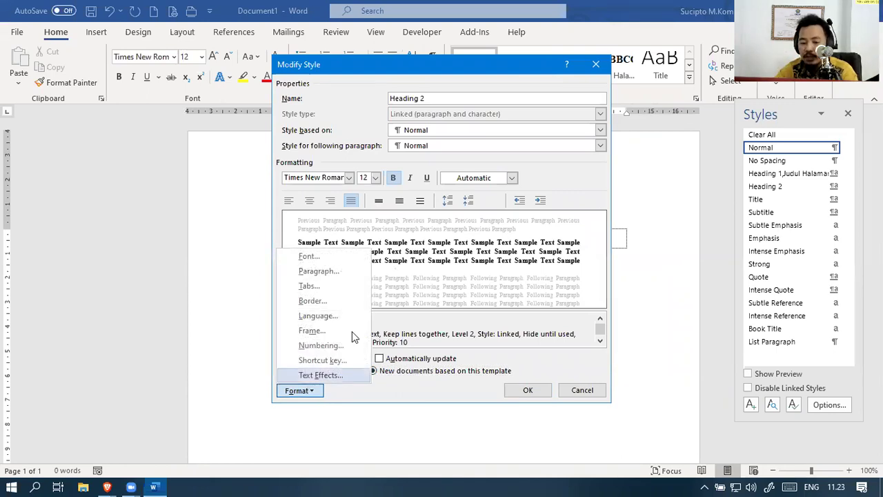
click(345, 273)
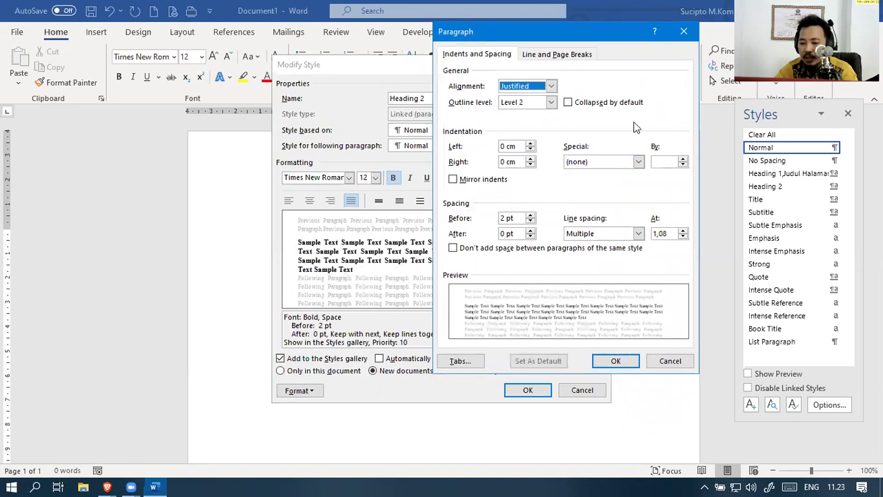
click(615, 360)
click(297, 391)
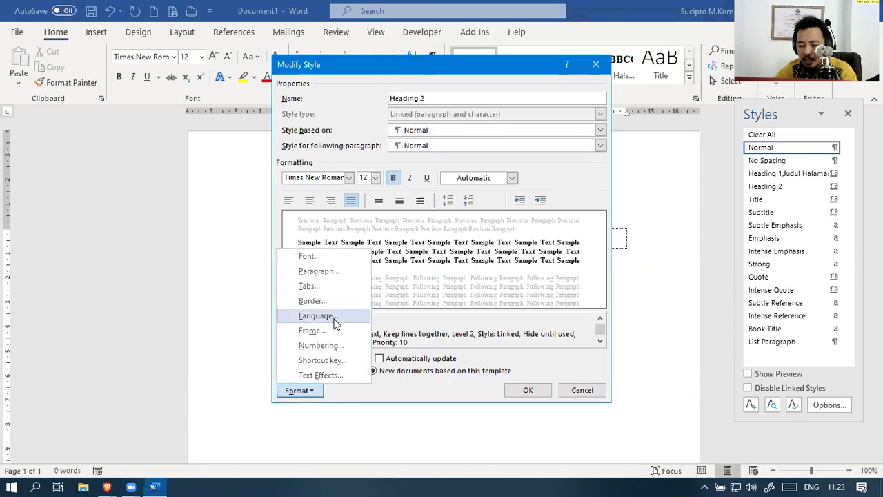
click(467, 396)
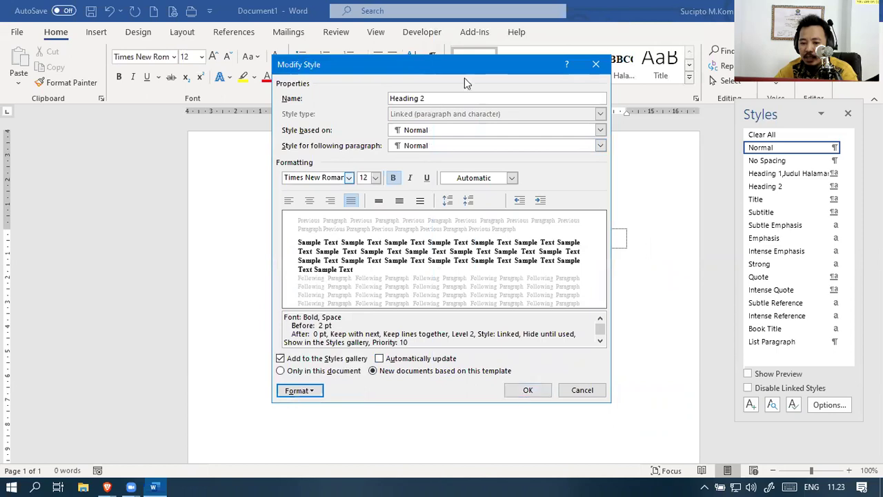
triple_click(449, 97)
text(Sub Judul)
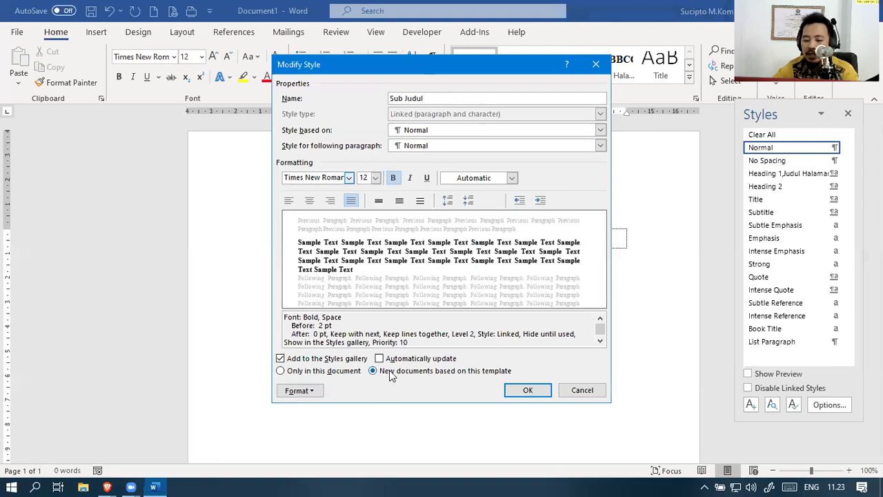
click(519, 389)
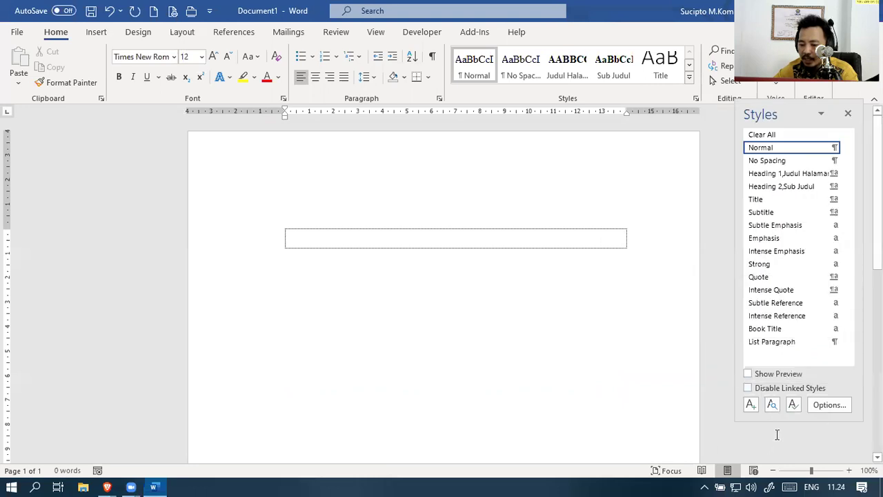
Turn Show Preview off so the Styles pane lists plain style names
click(783, 375)
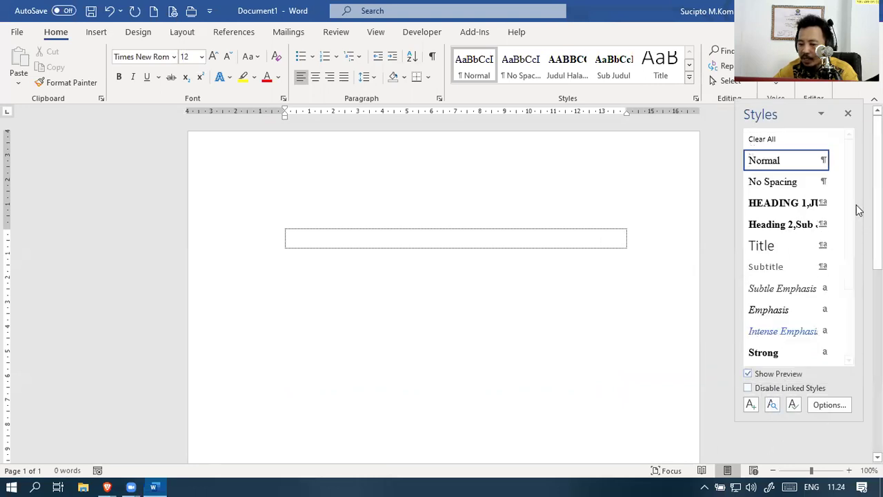
scroll(828, 289, down, 3)
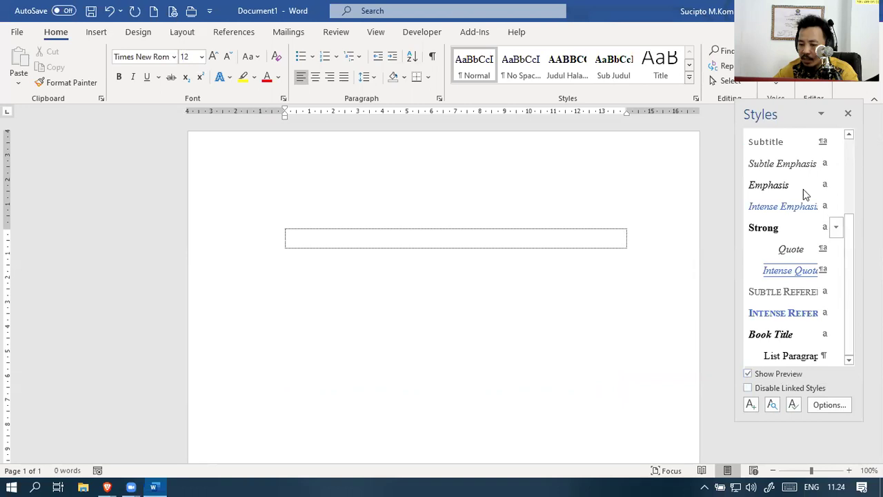
click(748, 373)
Show font formatting in the style list for new documents based on this template, then close the pane
click(828, 405)
click(475, 162)
click(475, 161)
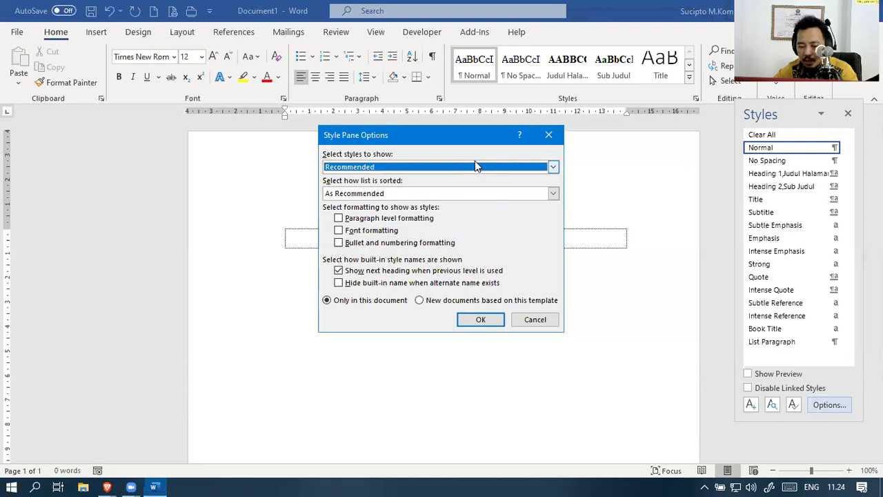
click(366, 232)
click(473, 305)
click(481, 320)
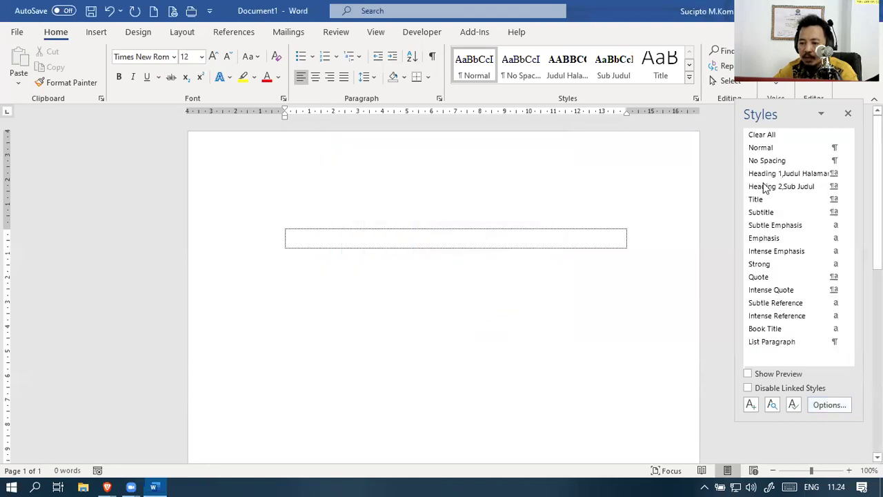
click(849, 113)
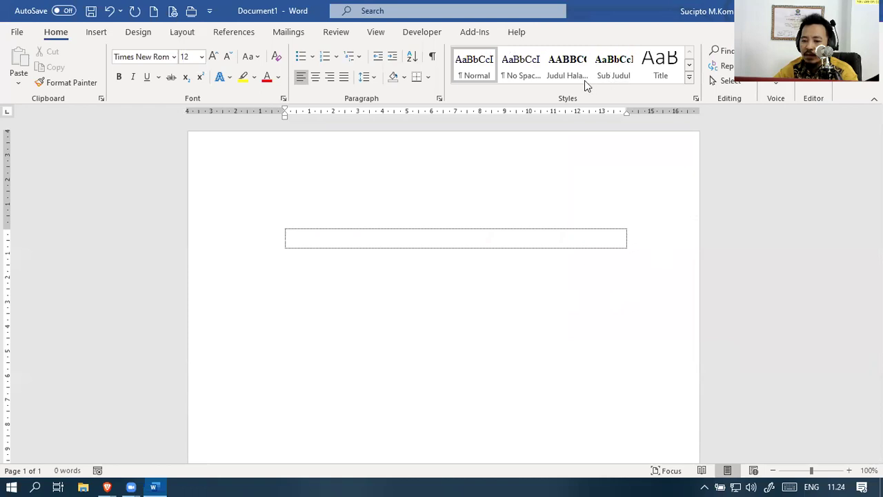
Open Modify Style for the Heading 1,Judul Halaman style from the Styles pane
click(688, 80)
click(463, 345)
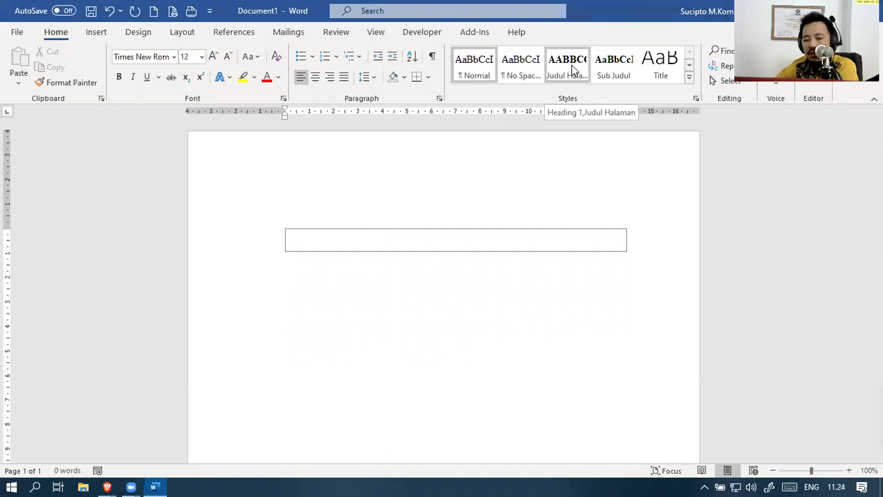
click(690, 77)
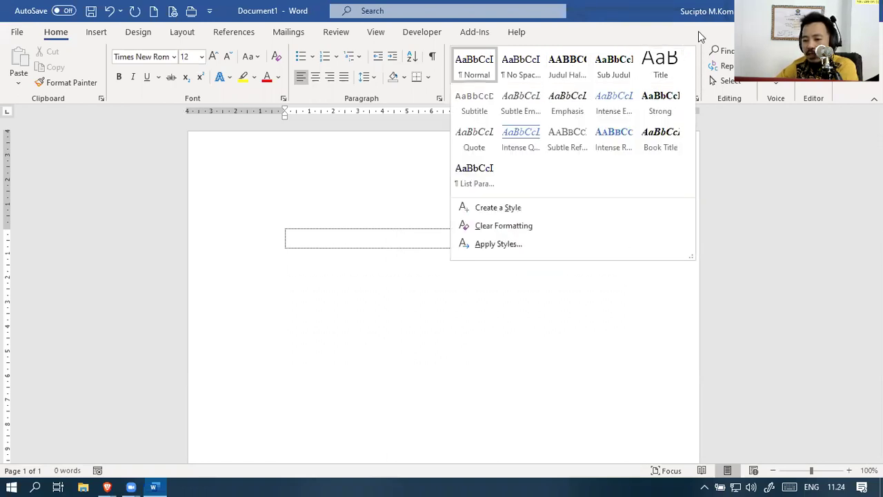
click(698, 31)
click(696, 99)
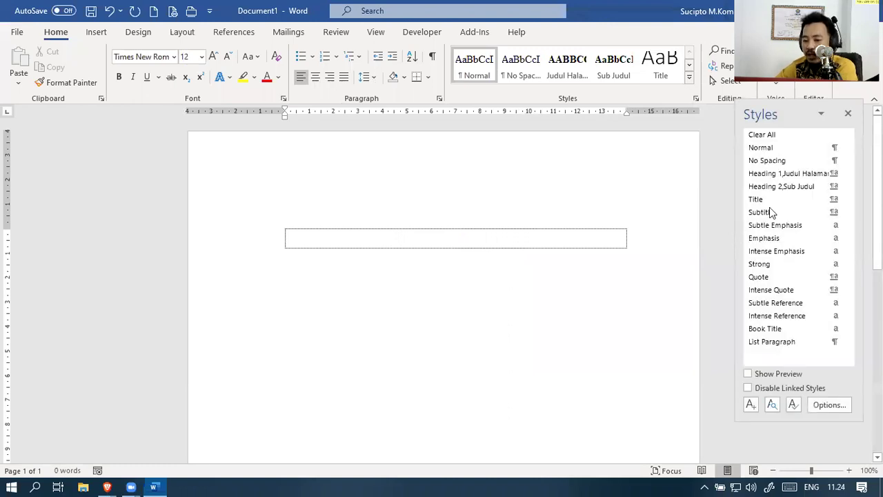
click(848, 175)
click(794, 205)
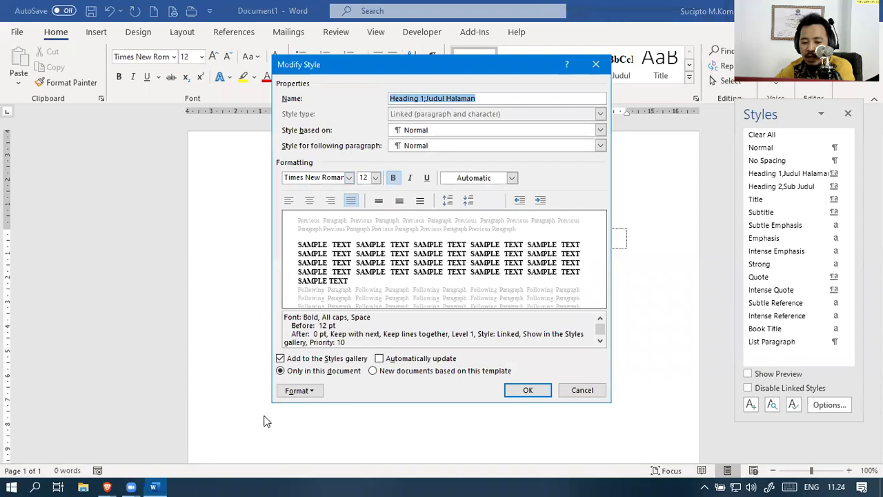
Centre the Judul Halaman paragraphs and save the style for new documents based on this template
click(306, 391)
click(341, 275)
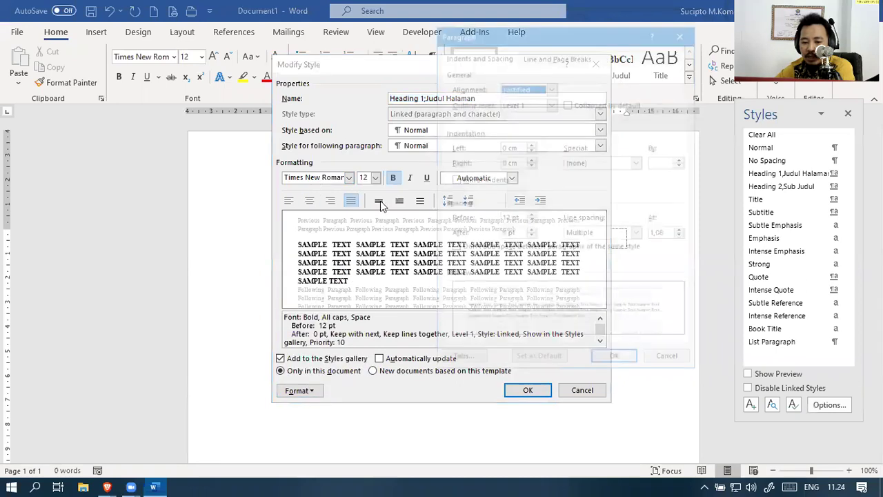
click(550, 85)
click(519, 106)
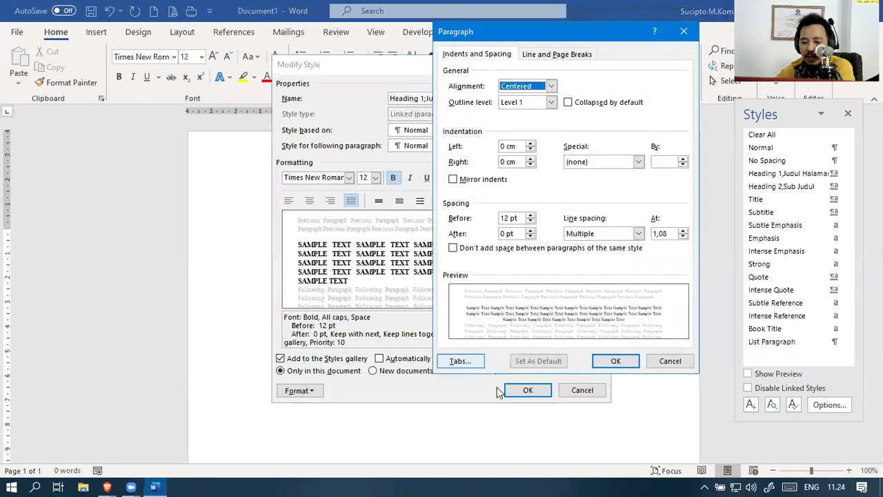
click(616, 361)
click(422, 373)
click(528, 390)
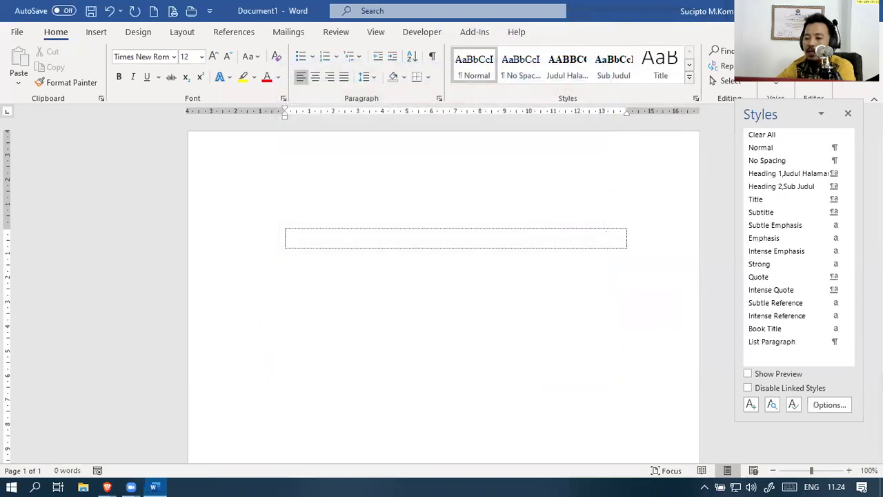
Type the heading 'BAB I' in the Judul Halaman style and start a new line below it
click(848, 113)
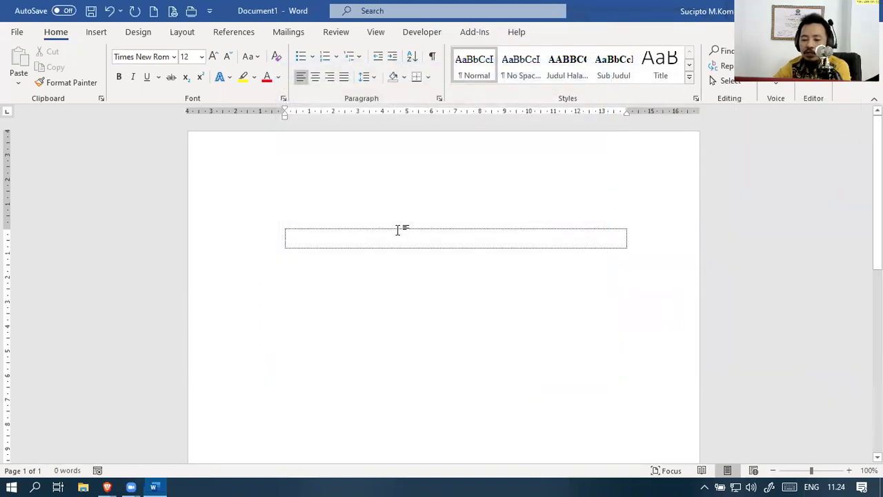
click(569, 73)
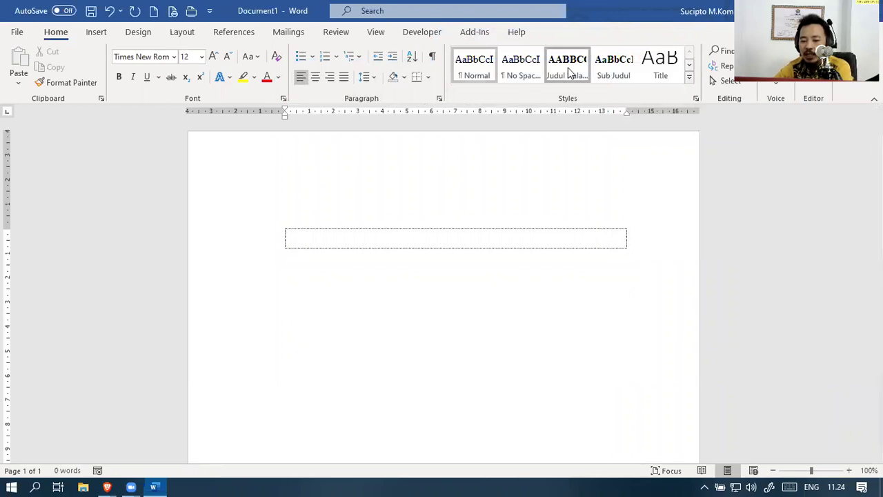
double_click(441, 239)
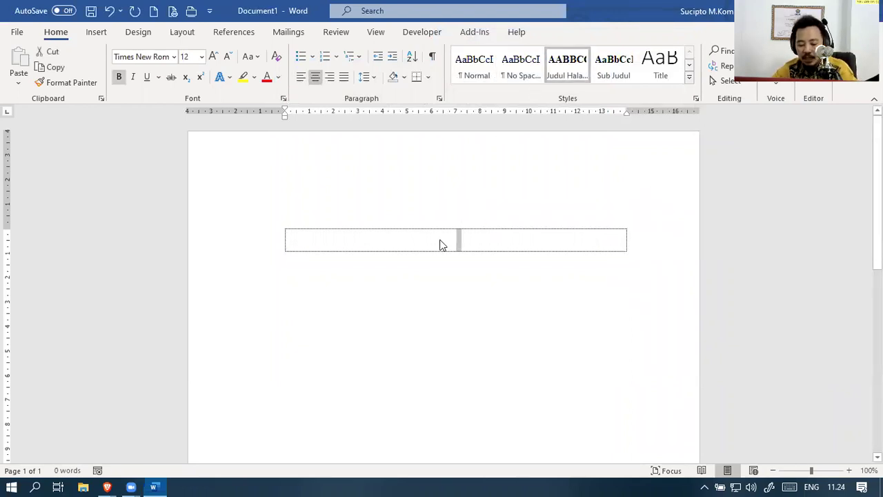
key(Delete)
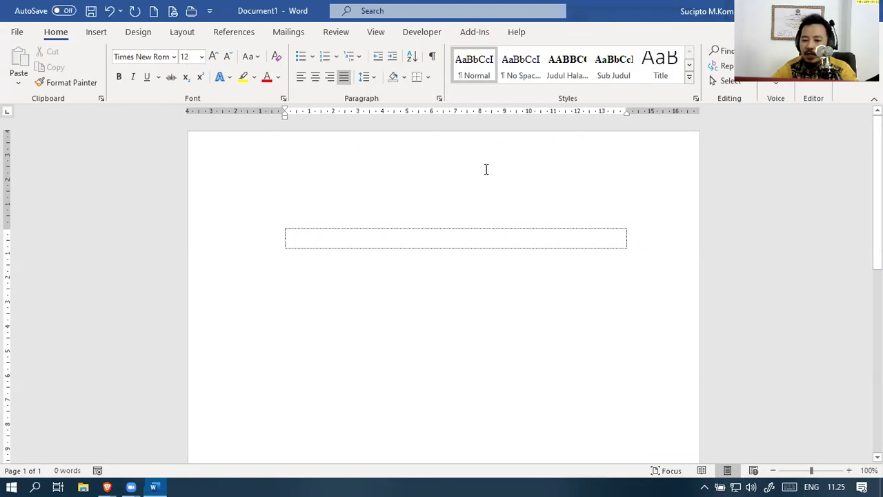
click(567, 69)
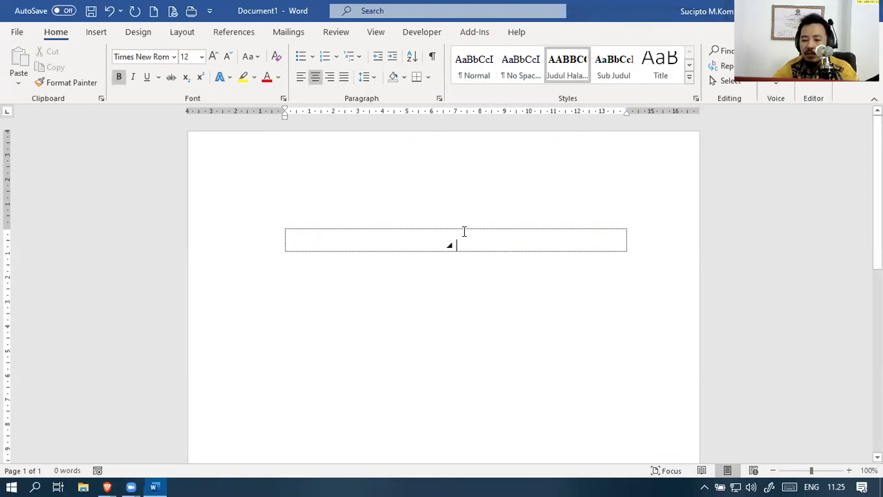
text(BAB I)
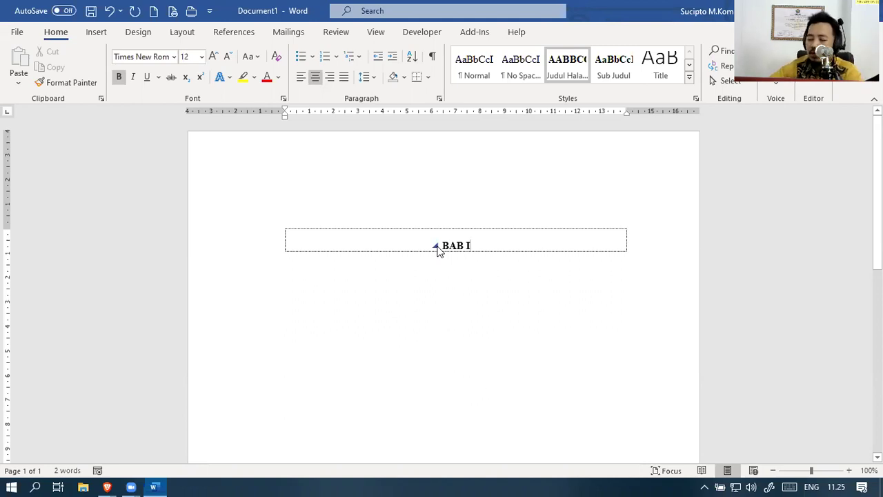
key(Return)
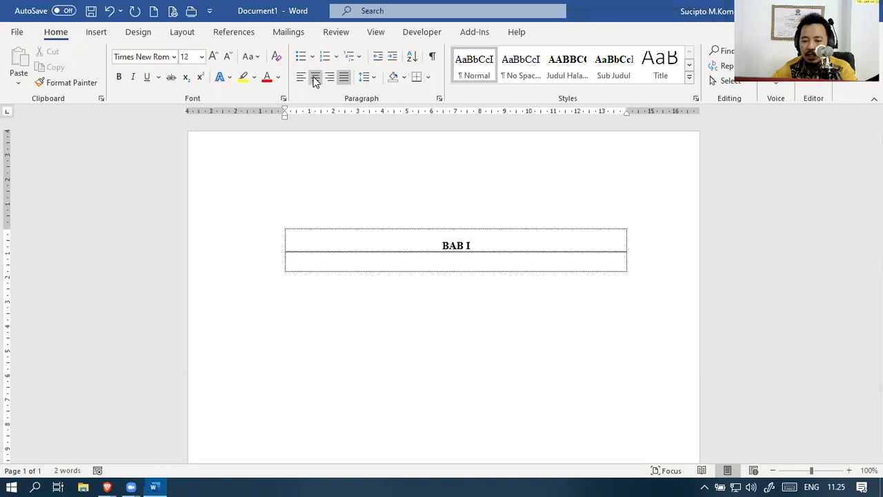
Type 'PENDAHULUAN' in the Judul Halaman style and start a new line
click(565, 77)
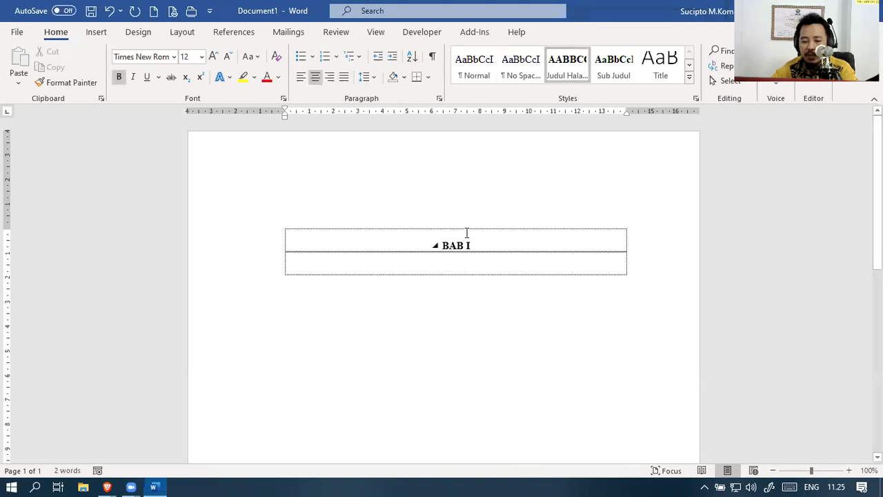
text(PENDAHULUAN)
key(Return)
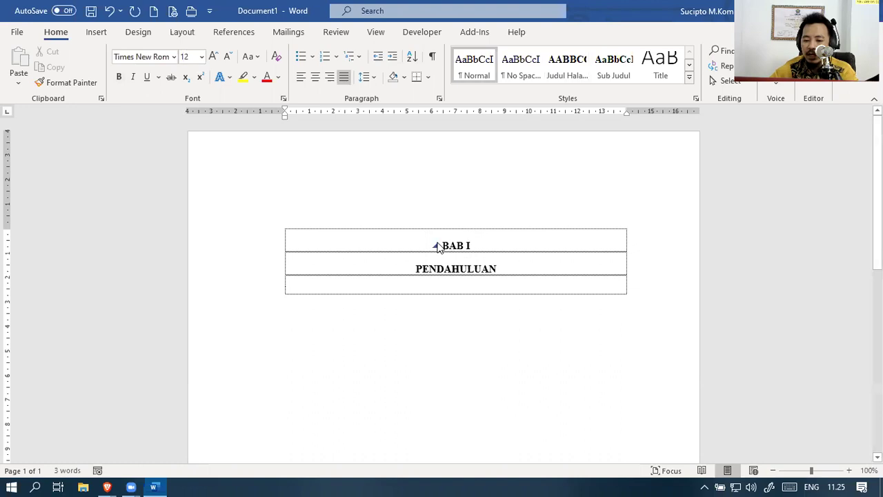
Cut the PENDAHULUAN line and paste it back on a new line below BAB I
click(435, 245)
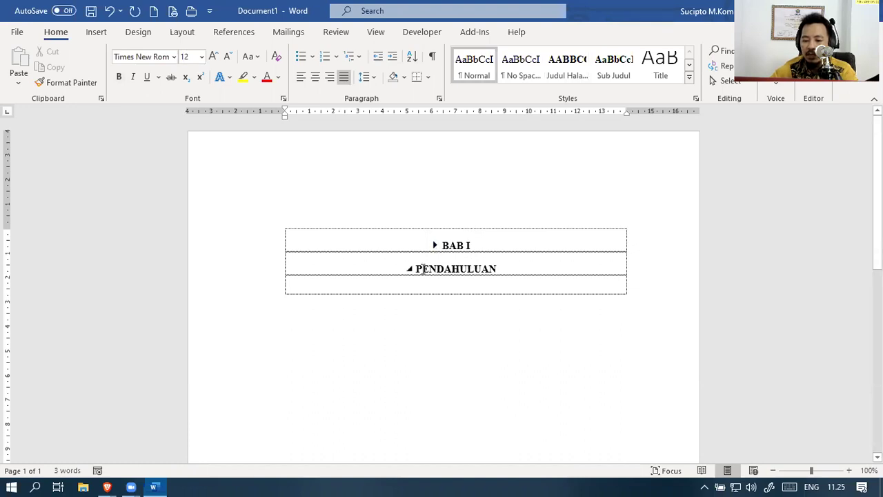
double_click(422, 269)
key(ctrl+c)
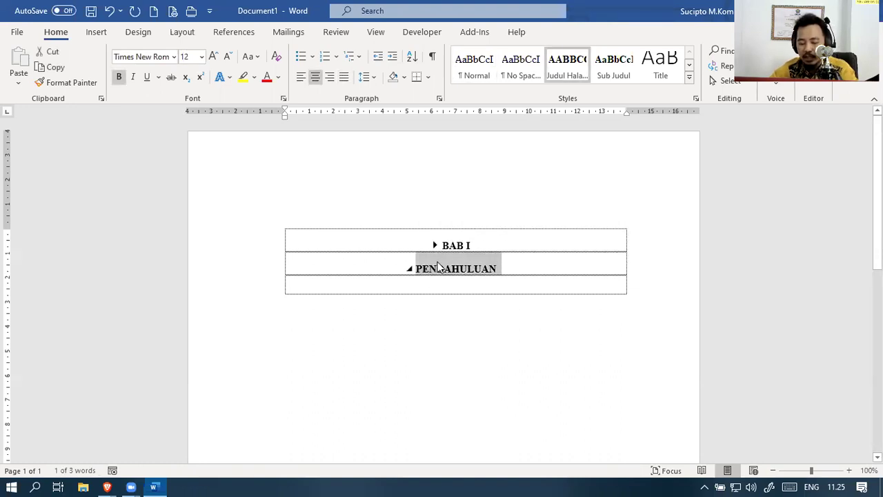
key(BackSpace)
key(BackSpace)
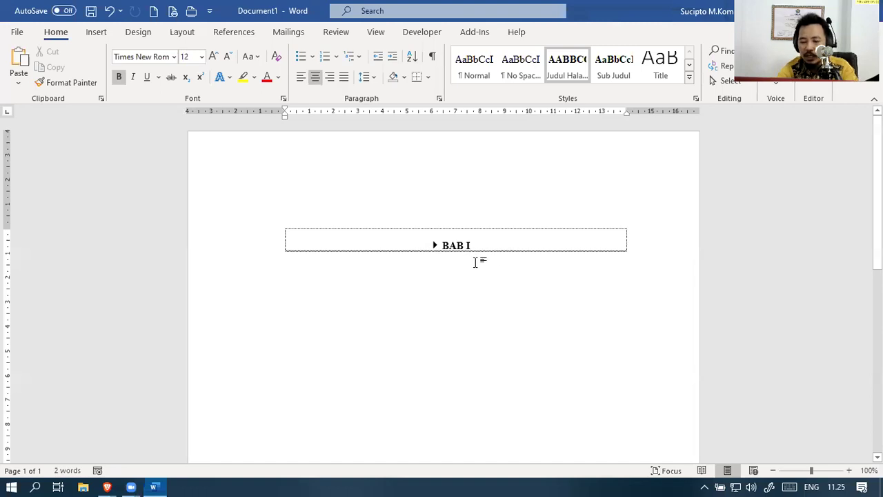
click(435, 246)
key(Return)
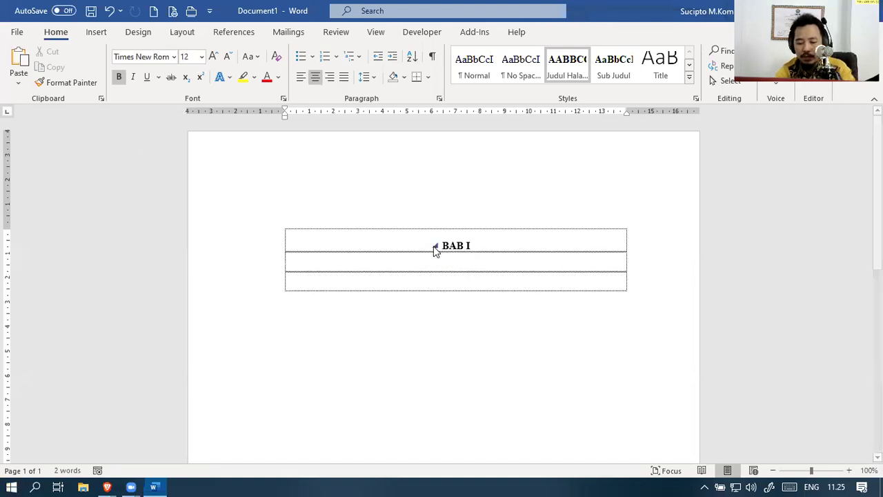
key(ctrl+v)
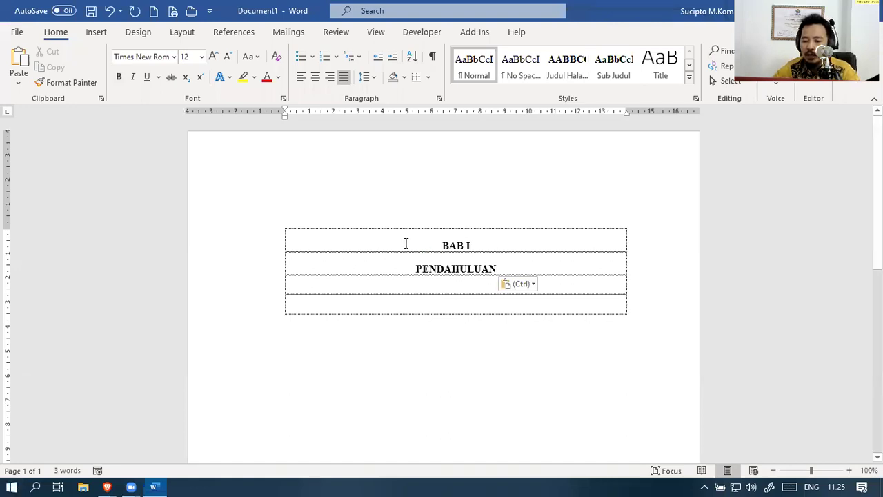
Try switching PENDAHULUAN to the Normal style, then undo those changes
click(435, 248)
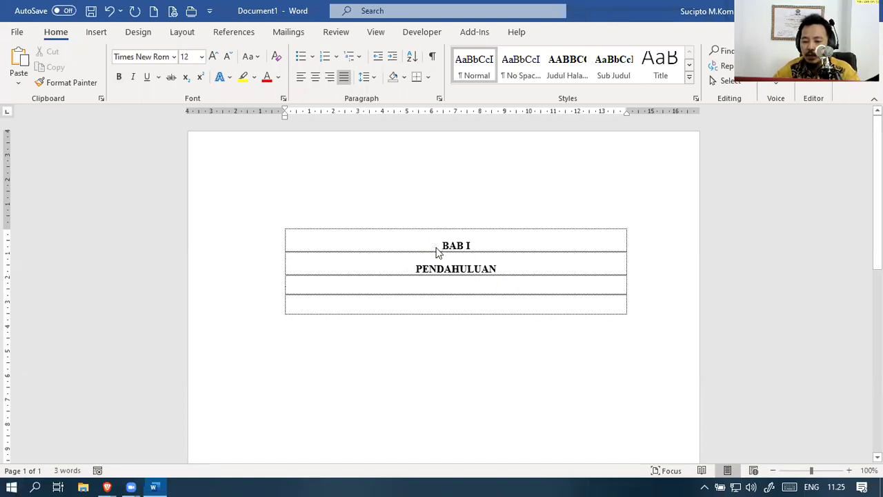
click(415, 267)
double_click(415, 267)
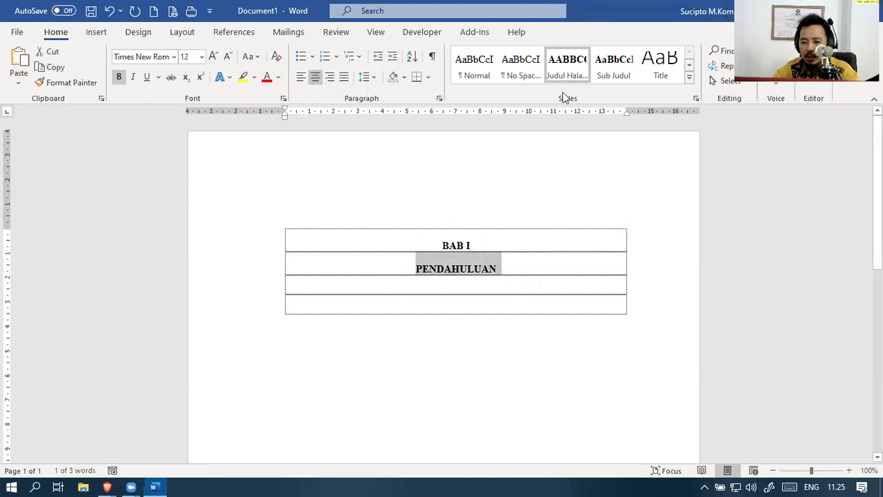
click(481, 75)
key(ctrl+z)
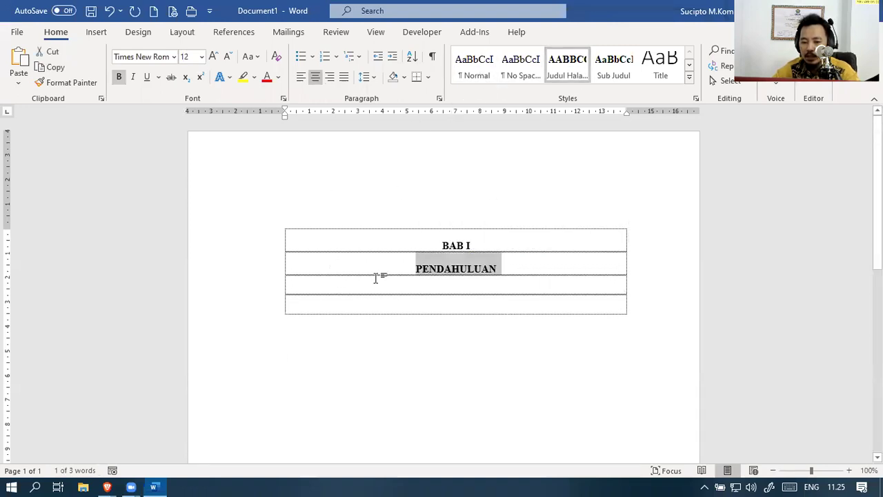
drag(404, 270, 502, 280)
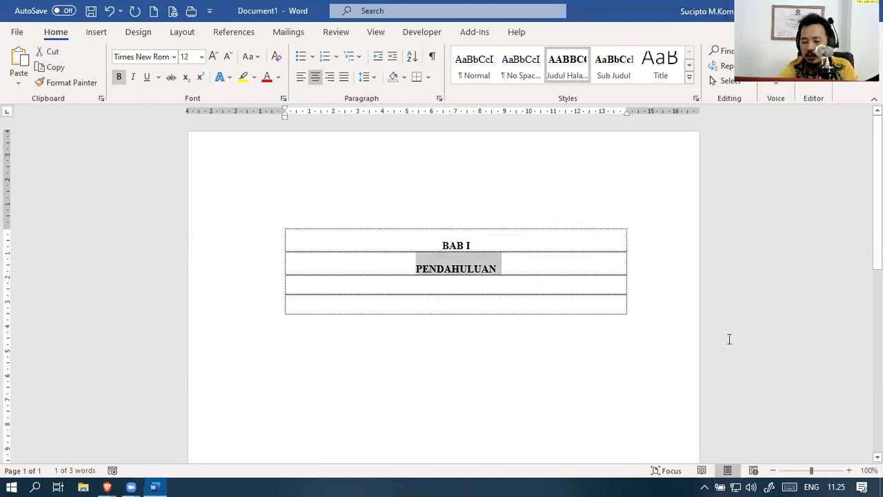
key(ctrl+z)
key(ctrl+z)
Retype 'PENDAHULUAN' under BAB I, centred and bold, and move below it
key(Return)
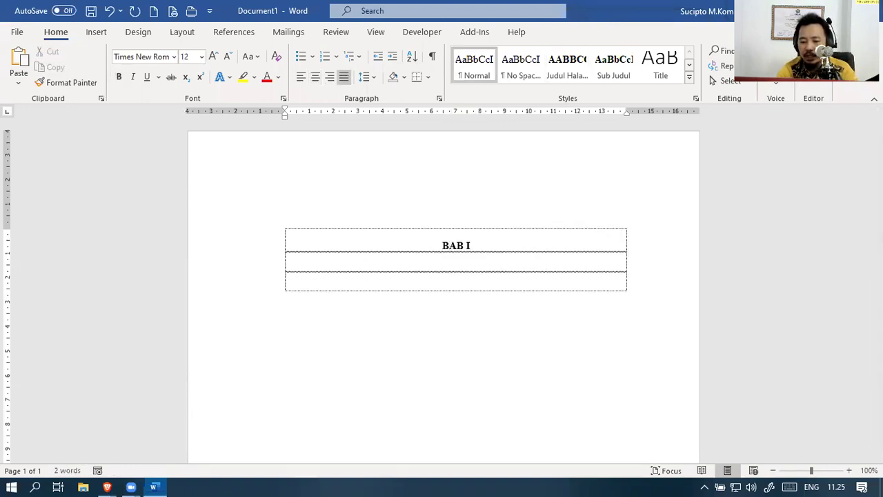
text(PENDAHULUAN)
key(ctrl+e)
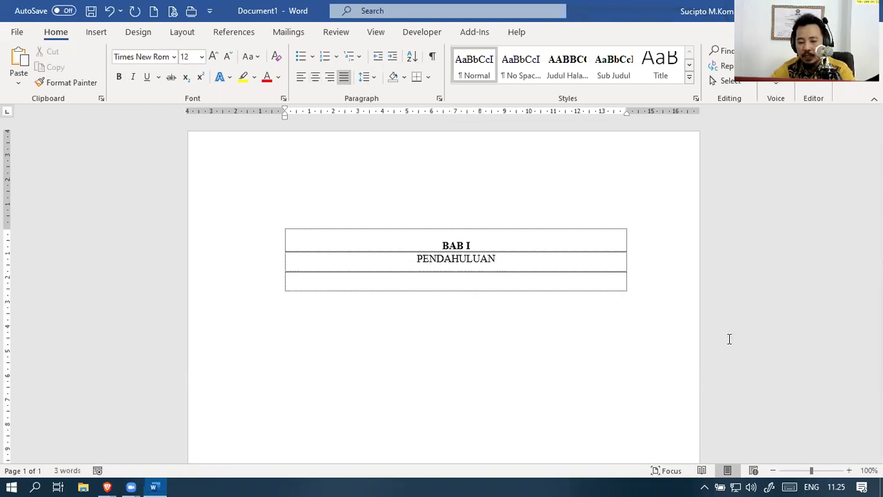
double_click(469, 259)
key(ctrl+b)
click(435, 247)
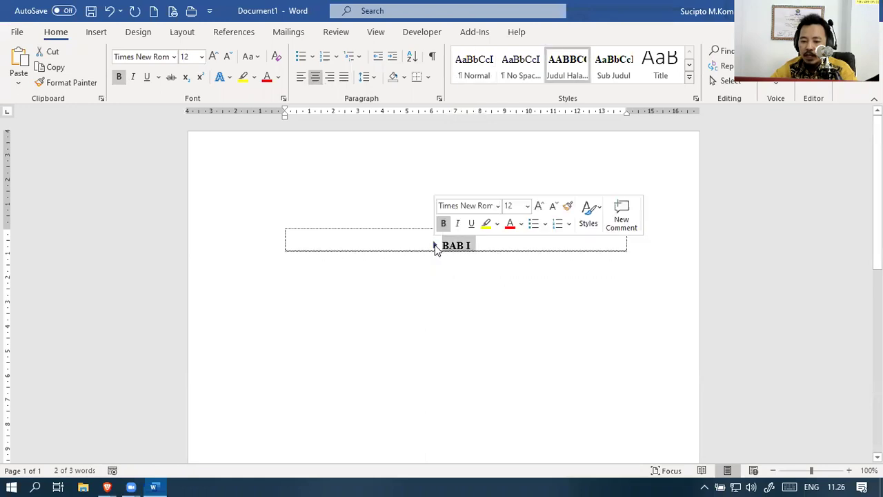
click(461, 261)
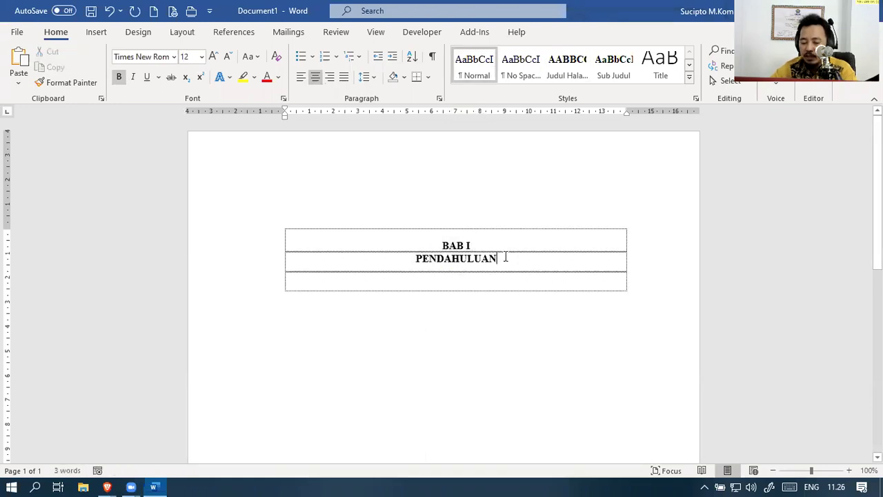
key(Down)
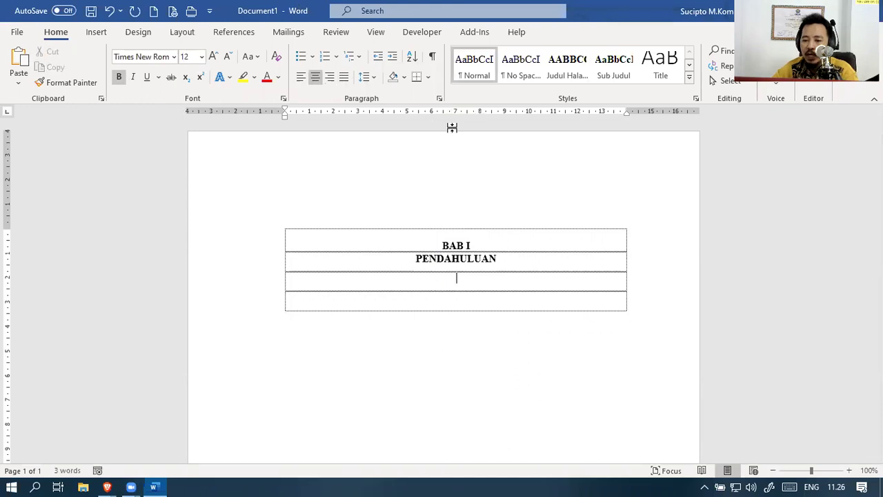
Type the subheading 'A. Latar' in the Sub Judul style and start a new line
click(613, 62)
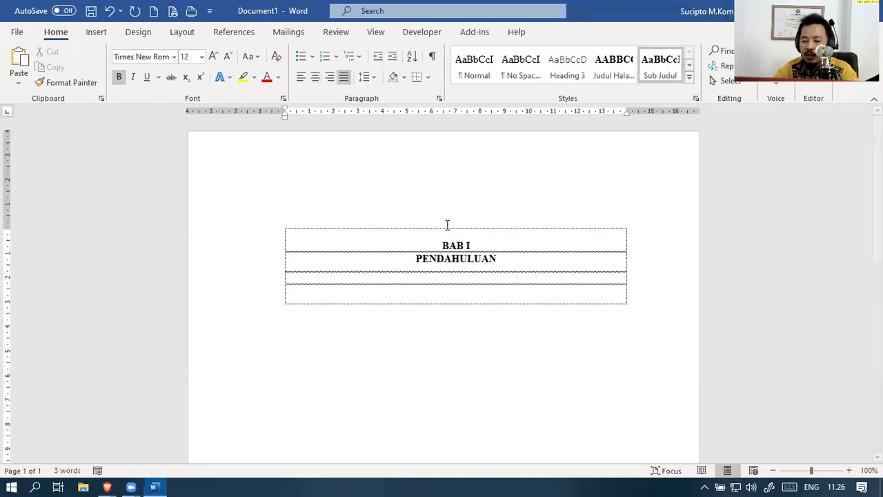
text(A. )
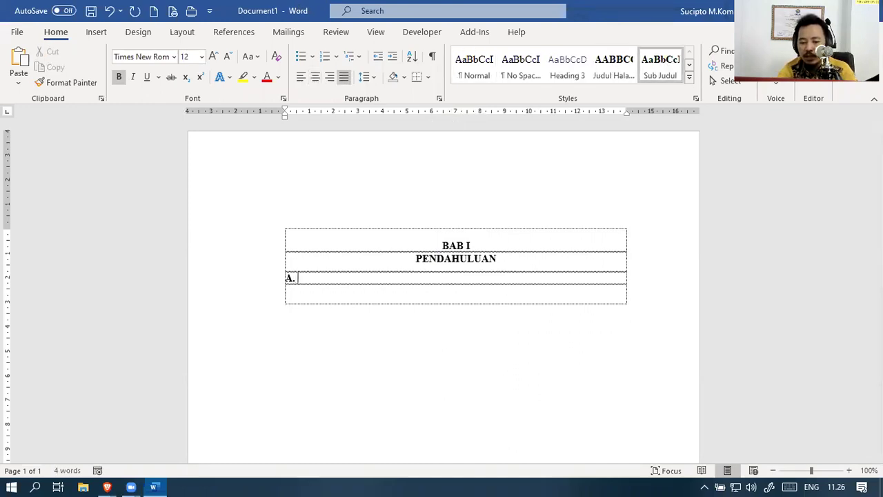
text(Latar Belakang)
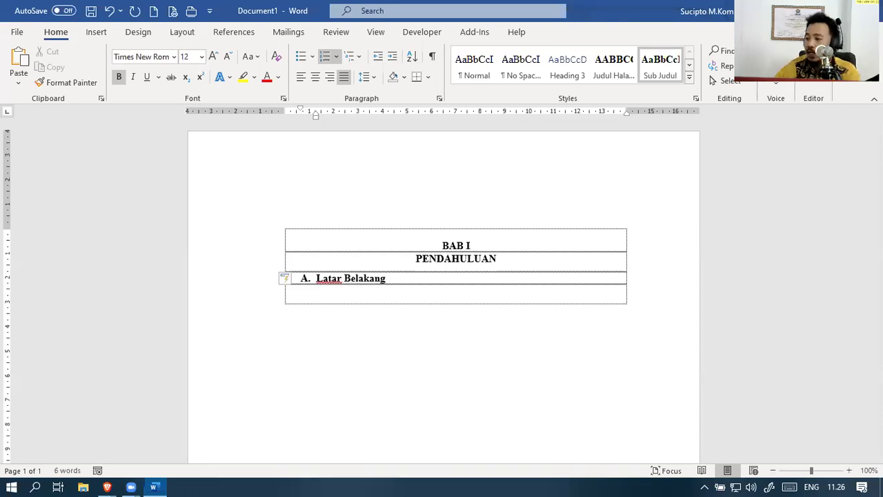
key(Return)
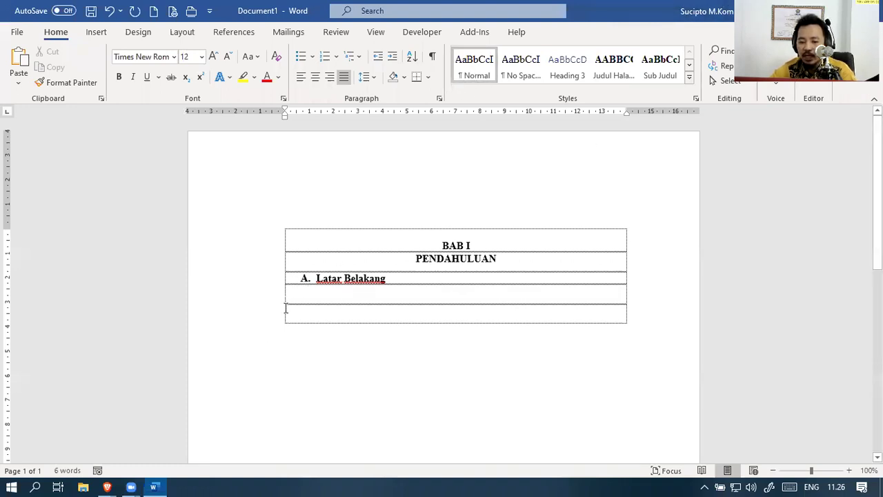
Apply 1,5 line spacing to all rows from BAB I downward
drag(235, 248, 290, 320)
click(366, 78)
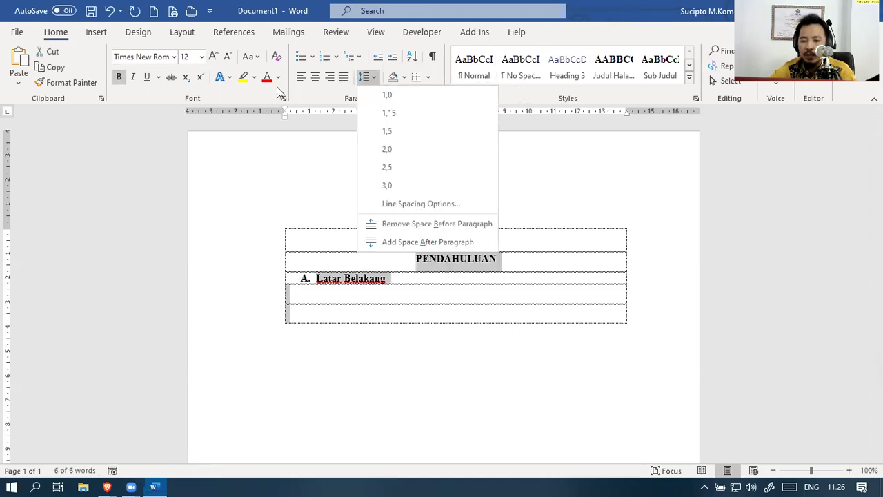
click(394, 138)
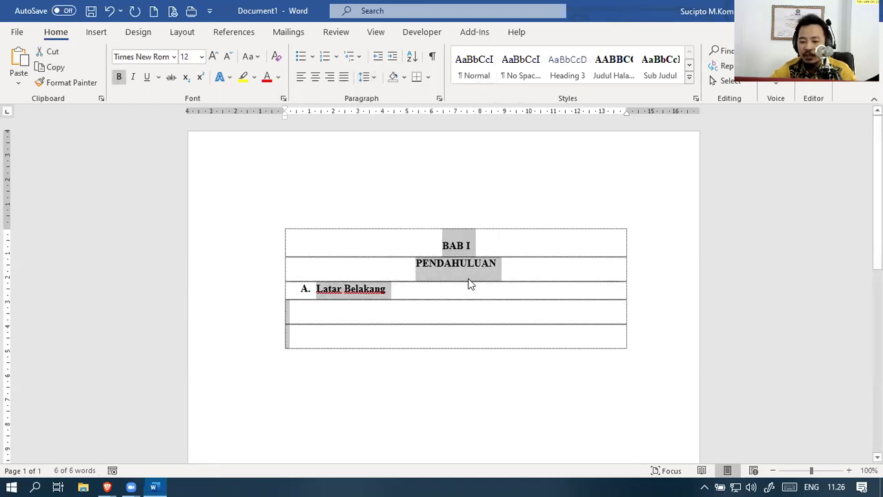
Open Modify Style for Normal and select New documents based on this template
click(688, 78)
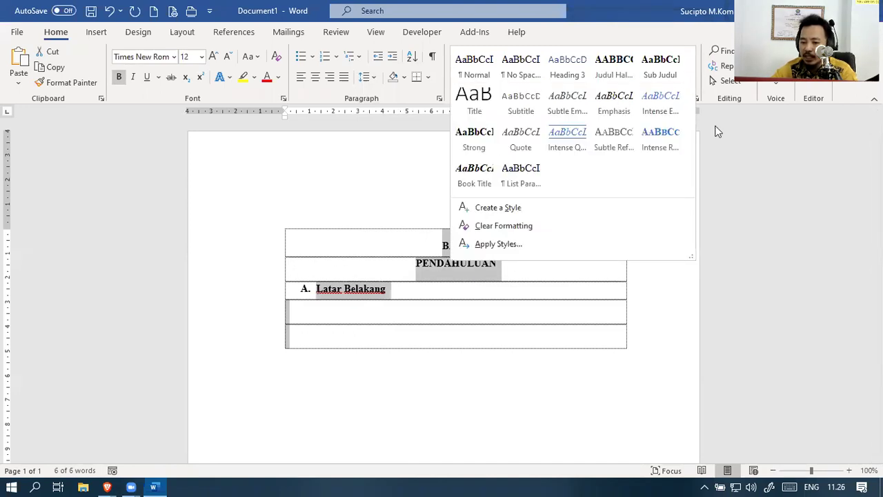
click(687, 43)
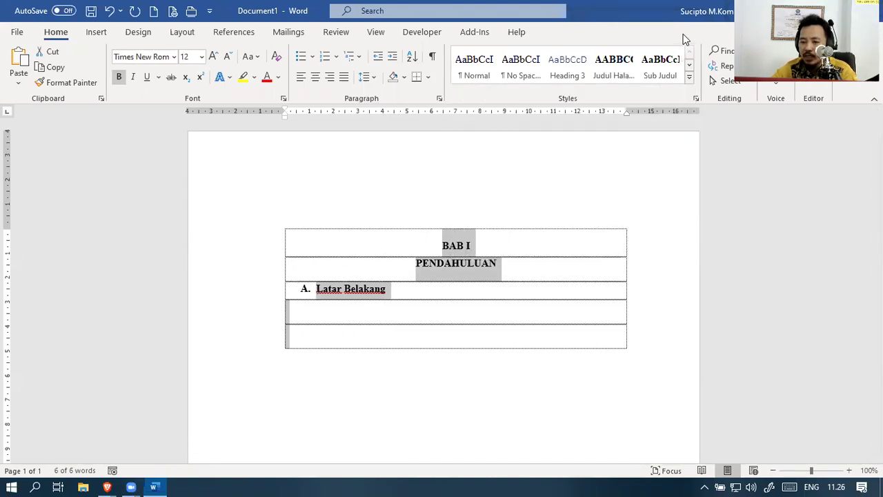
click(695, 100)
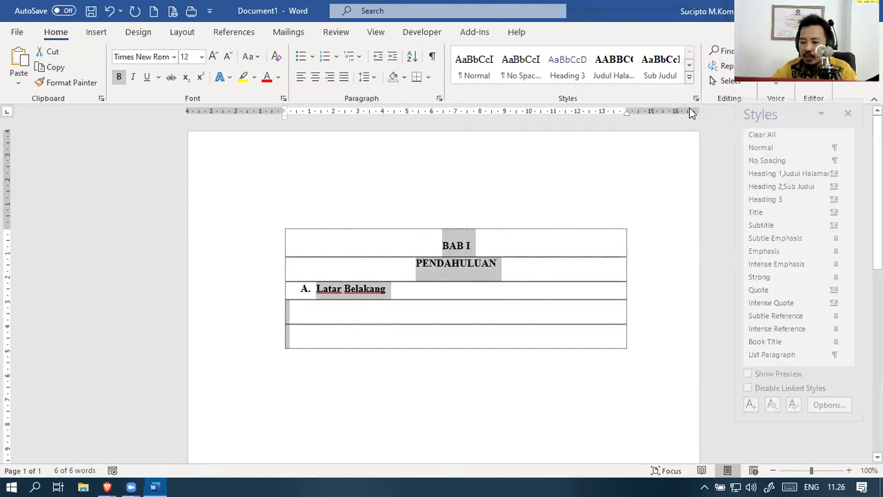
click(848, 147)
click(802, 184)
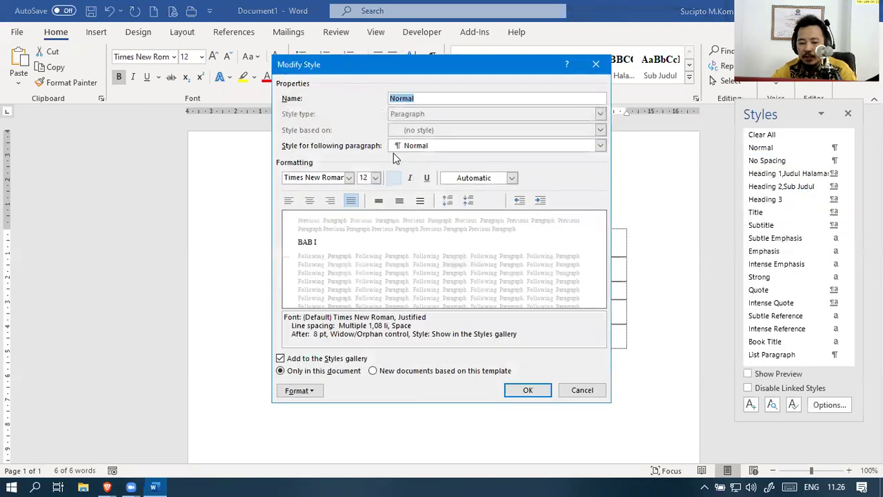
click(304, 391)
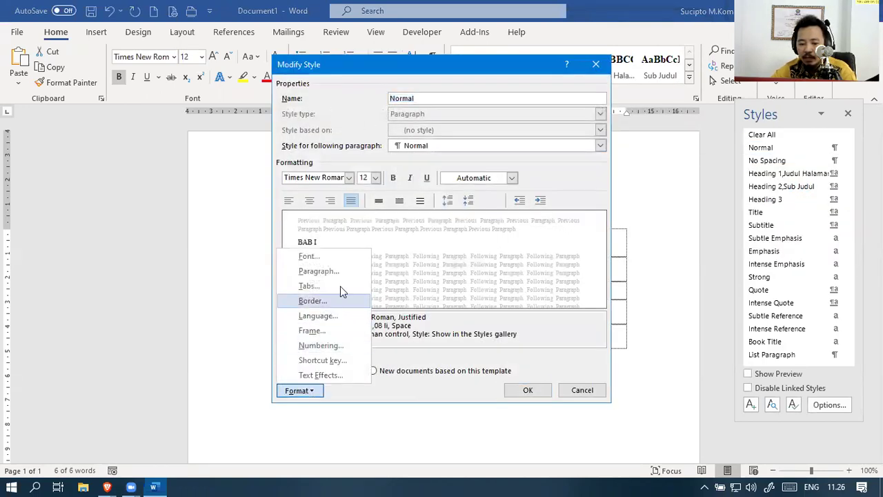
click(373, 371)
Set the Normal style's line spacing to 1,5 lines and save the style
click(299, 390)
click(343, 279)
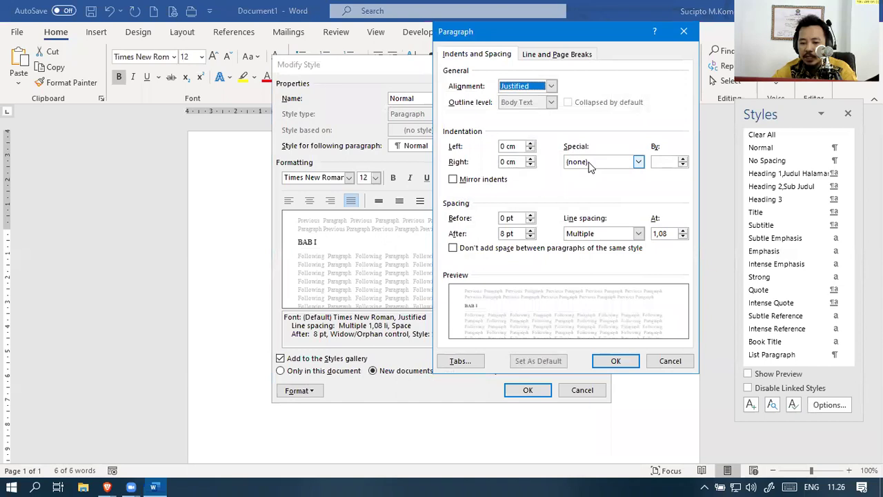
click(595, 233)
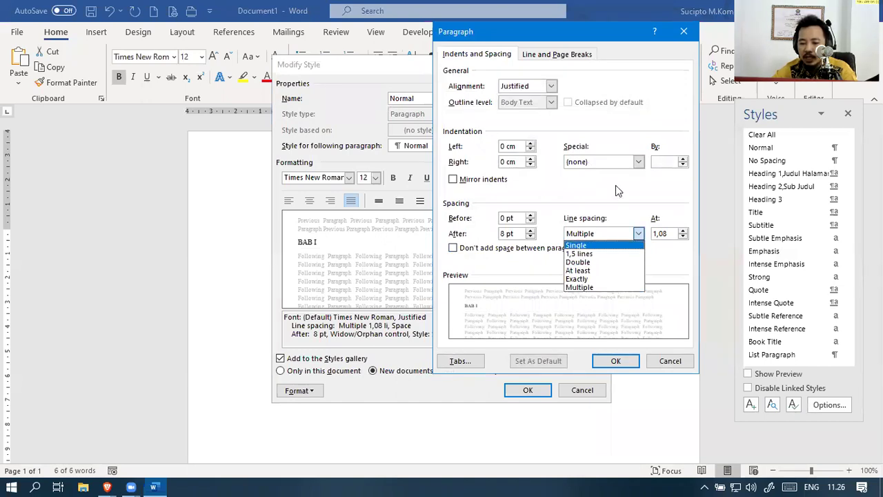
click(579, 287)
click(605, 235)
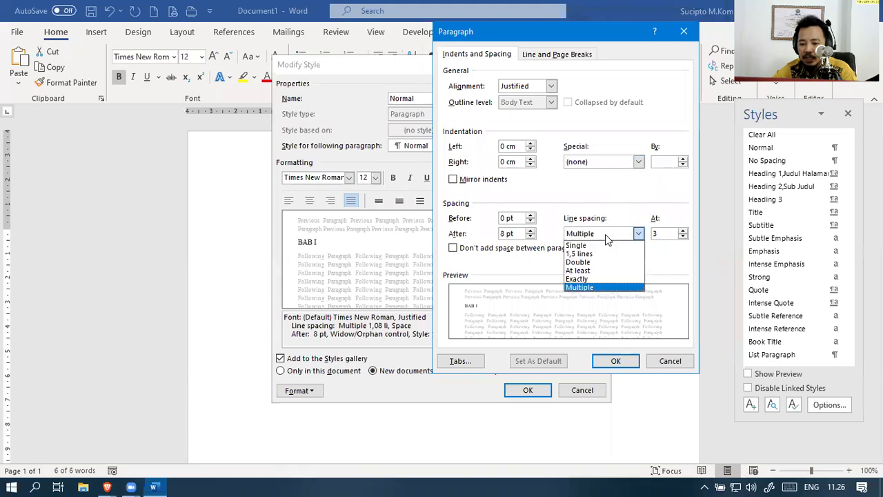
click(606, 253)
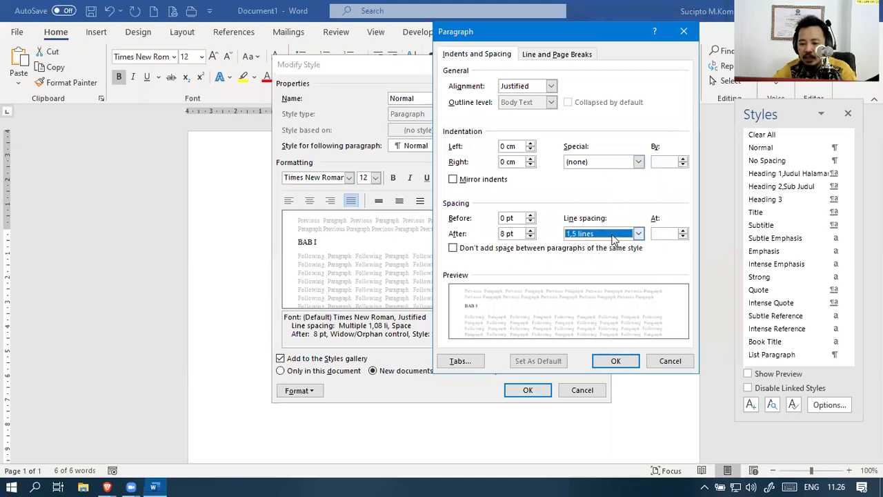
click(613, 237)
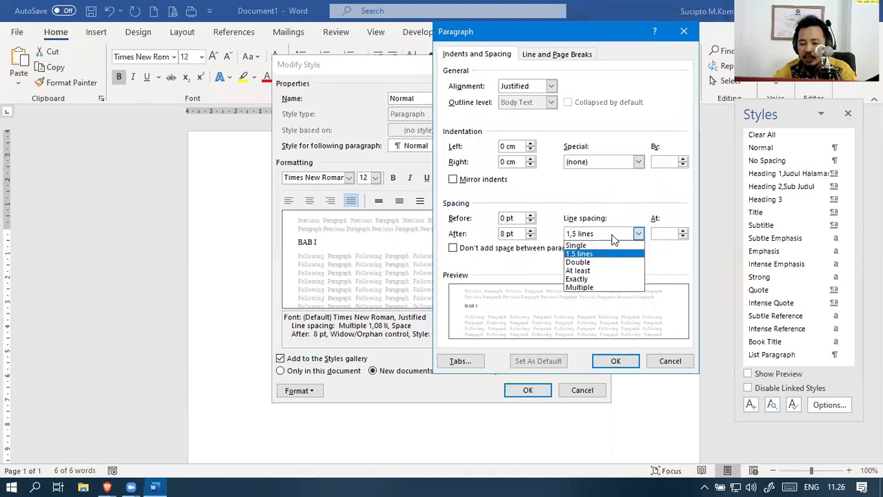
click(583, 254)
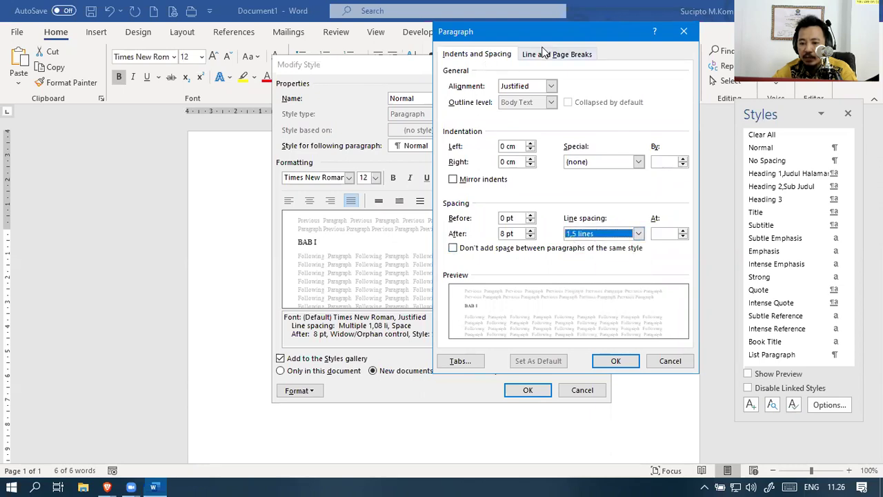
click(615, 361)
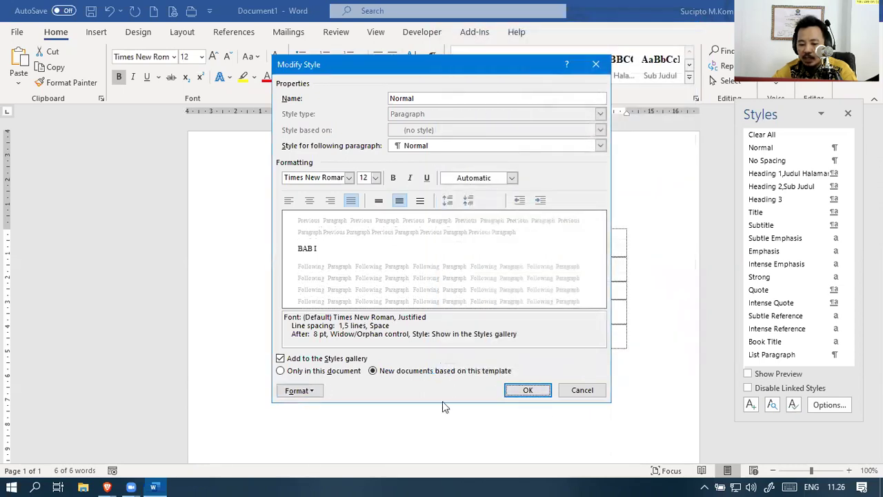
click(529, 391)
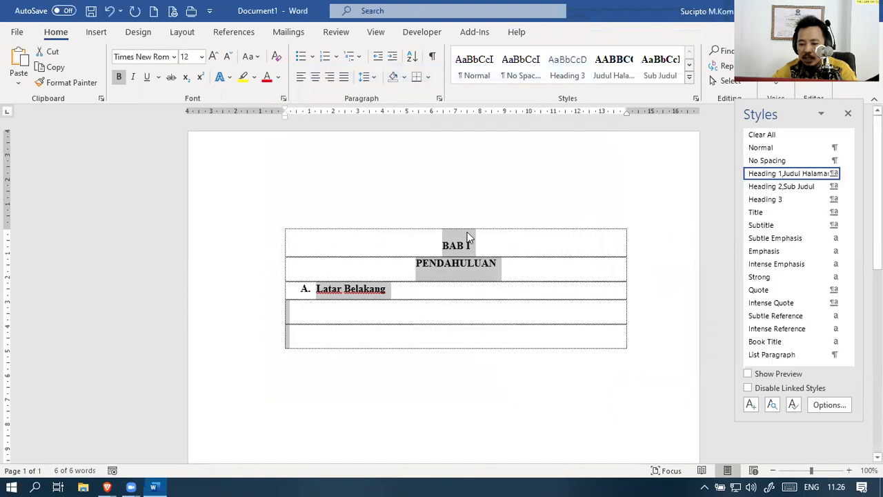
Give Heading 1,Judul Halaman 1,5 lines spacing for new documents based on this template
click(847, 173)
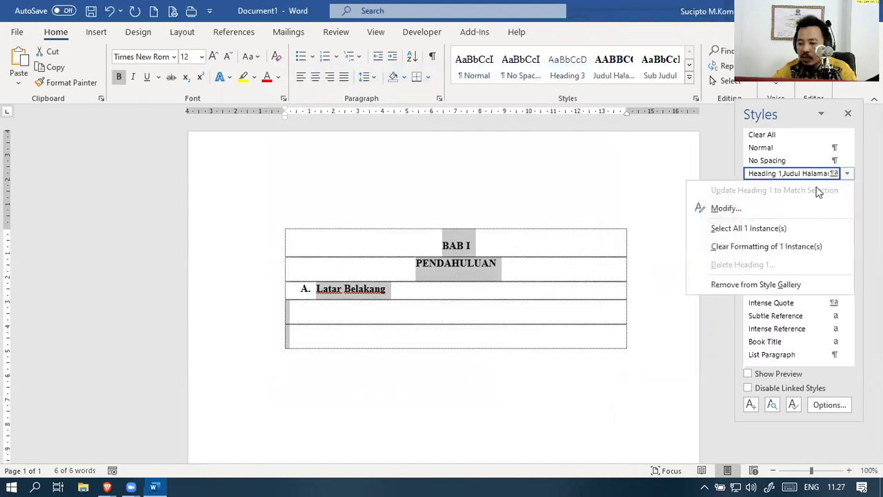
click(768, 206)
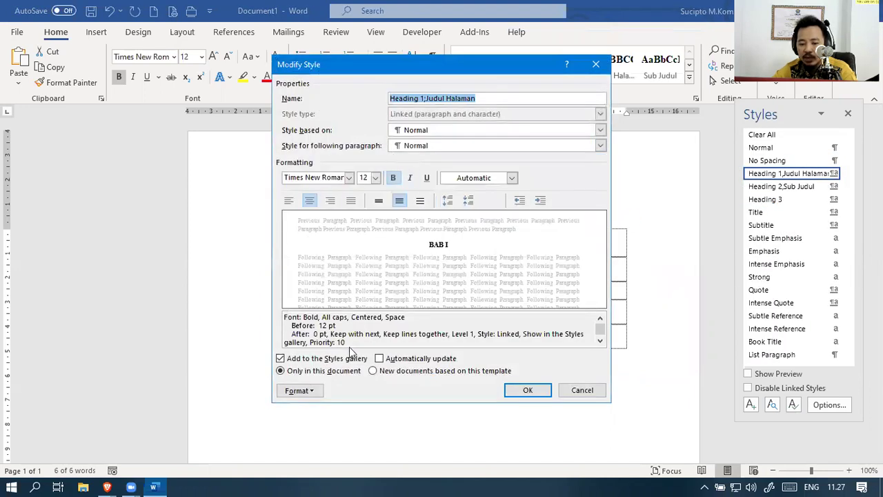
click(389, 371)
click(299, 390)
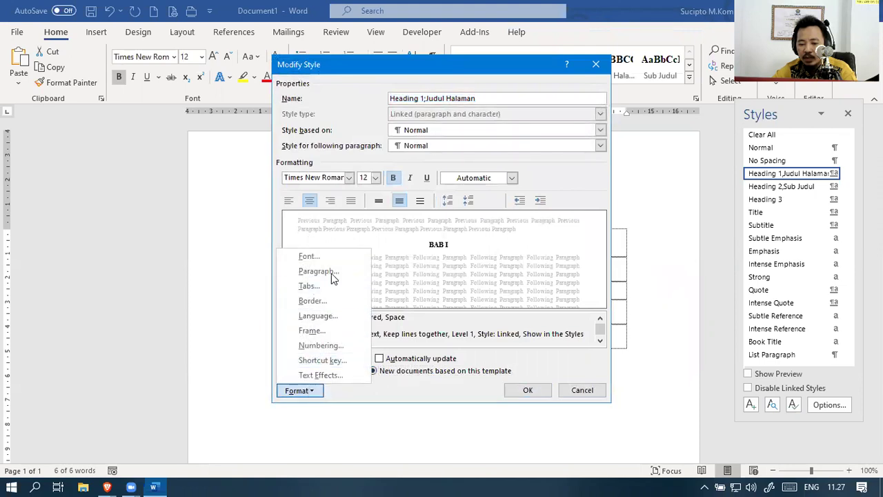
click(331, 273)
click(602, 234)
click(583, 252)
click(615, 361)
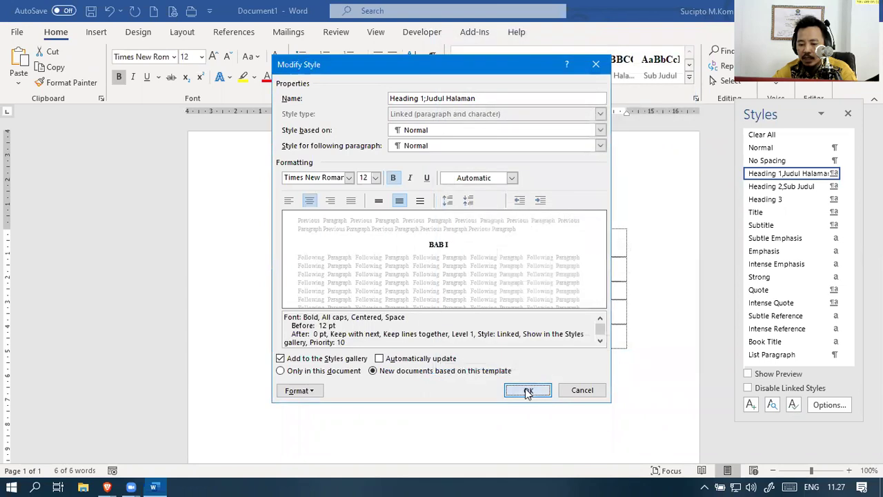
click(528, 390)
Close the Styles pane and select the BAB I heading
click(848, 113)
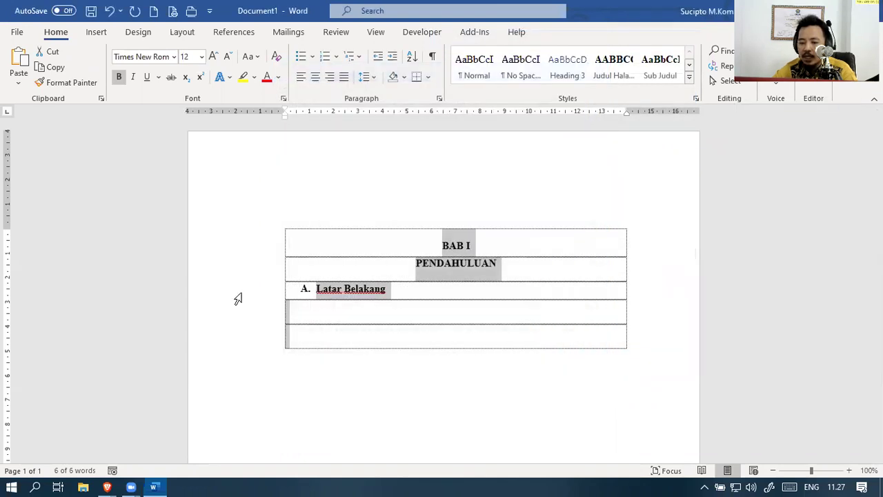
click(338, 315)
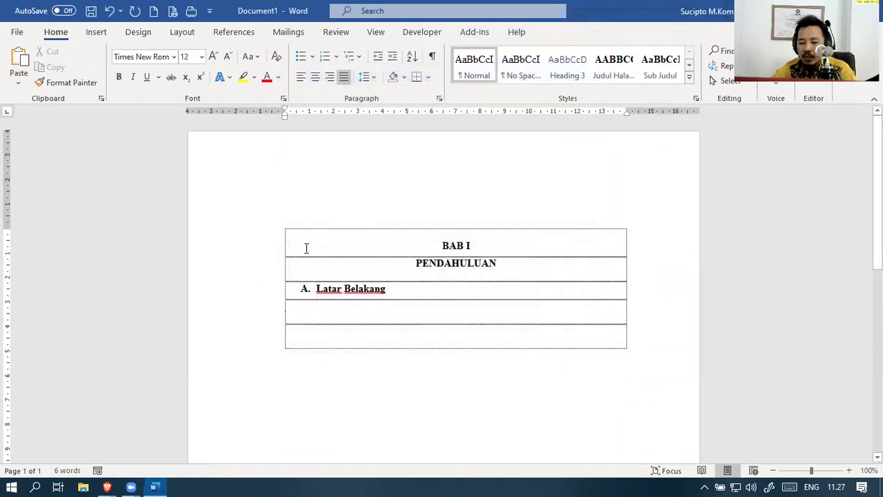
click(435, 248)
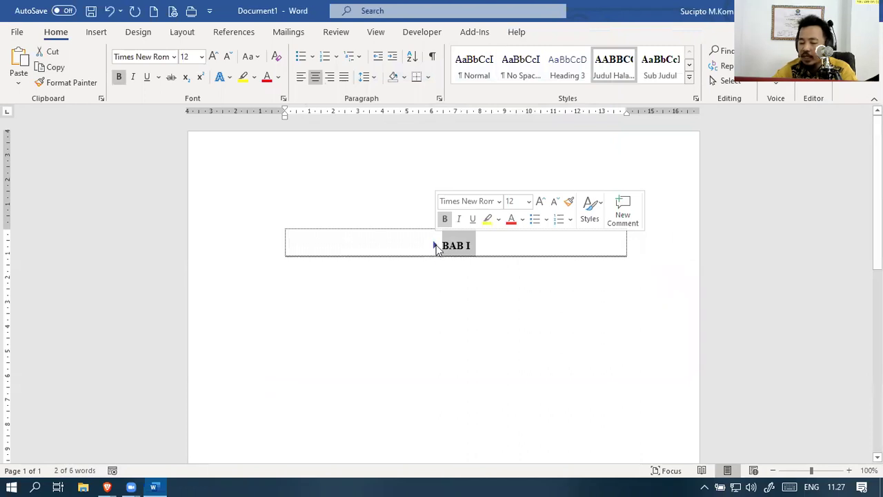
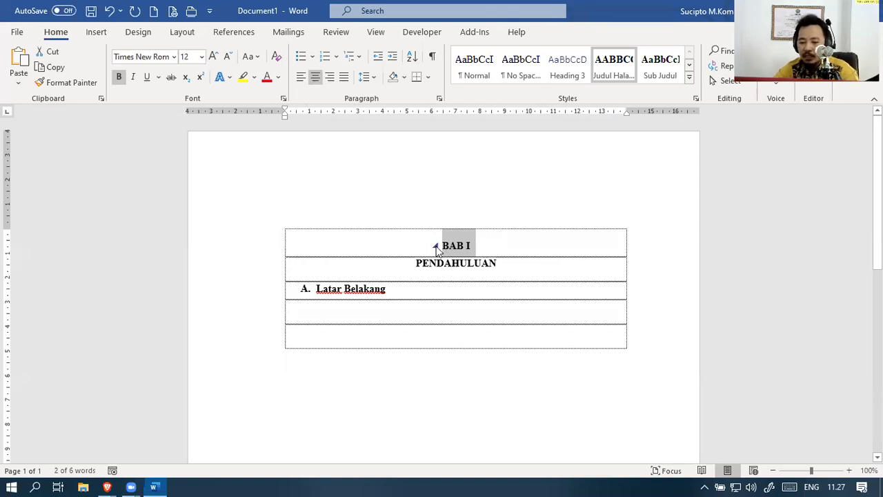
Generate sample paragraphs with =rand(20) in the indented row under Latar Belakang
click(338, 317)
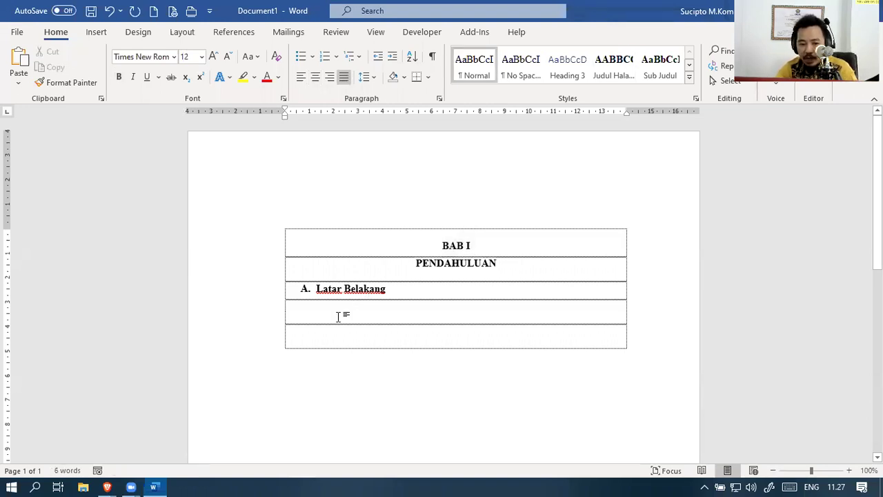
key(Tab)
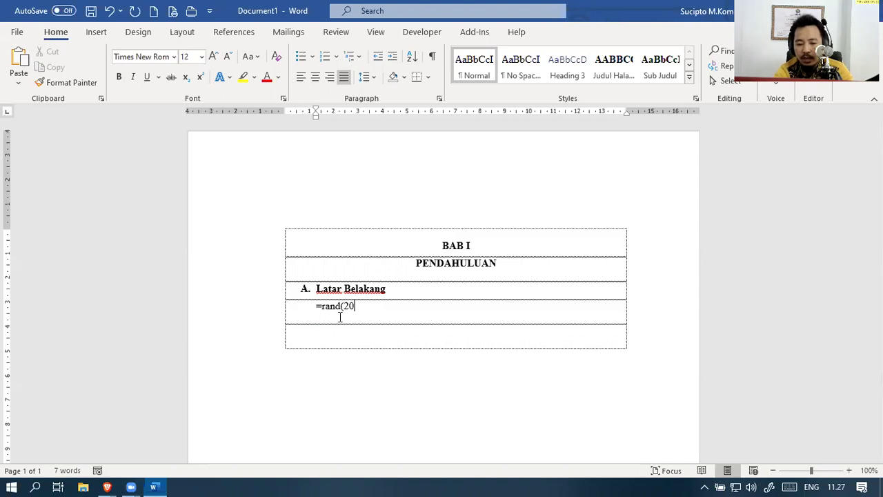
text(=rand(20))
key(Return)
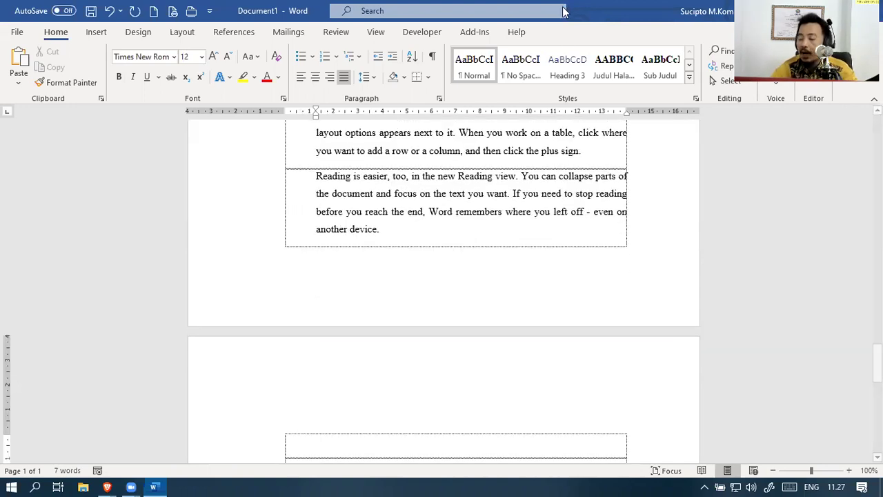
Delete the surplus generated paragraphs at the end of the section
scroll(492, 233, up, 8)
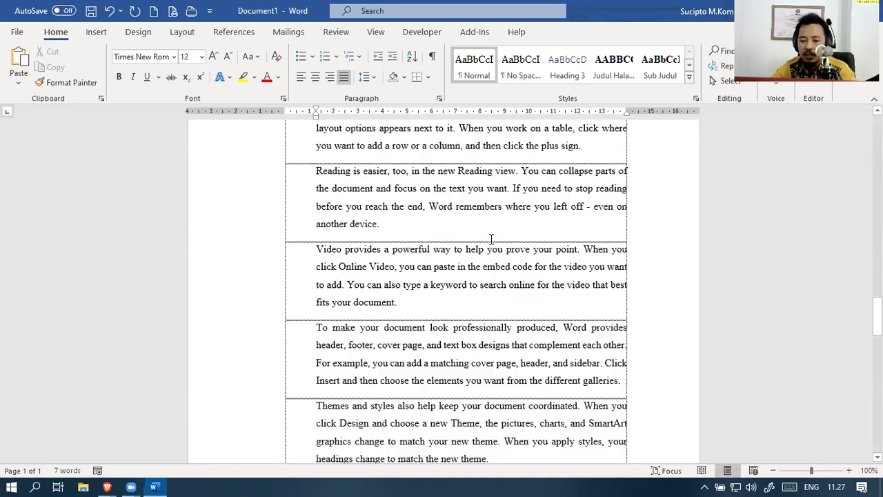
scroll(493, 234, up, 10)
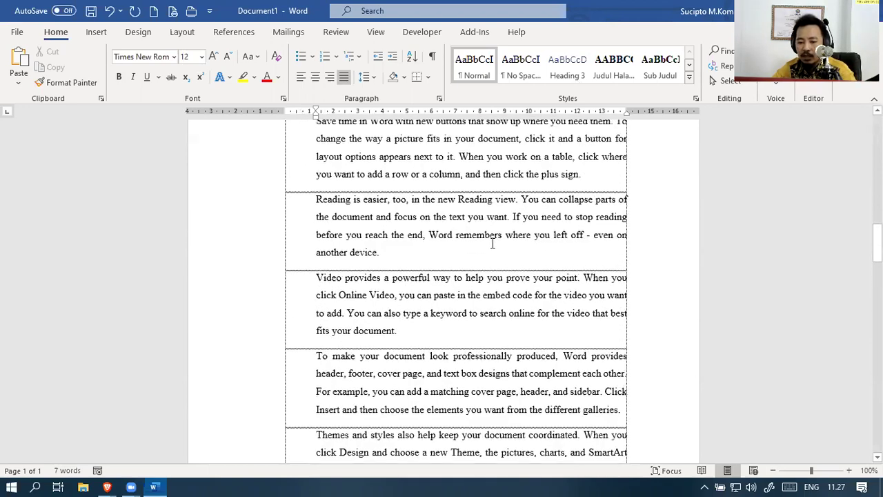
scroll(493, 241, up, 12)
scroll(501, 230, down, 4)
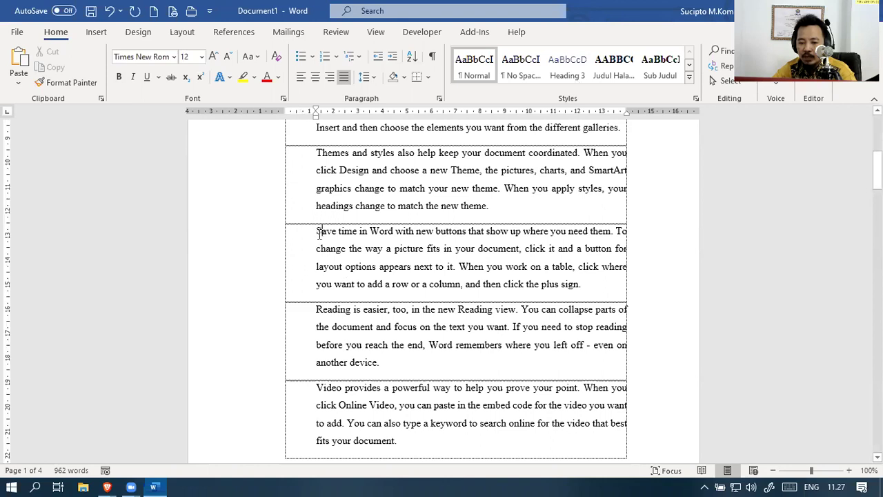
scroll(441, 357, down, 6)
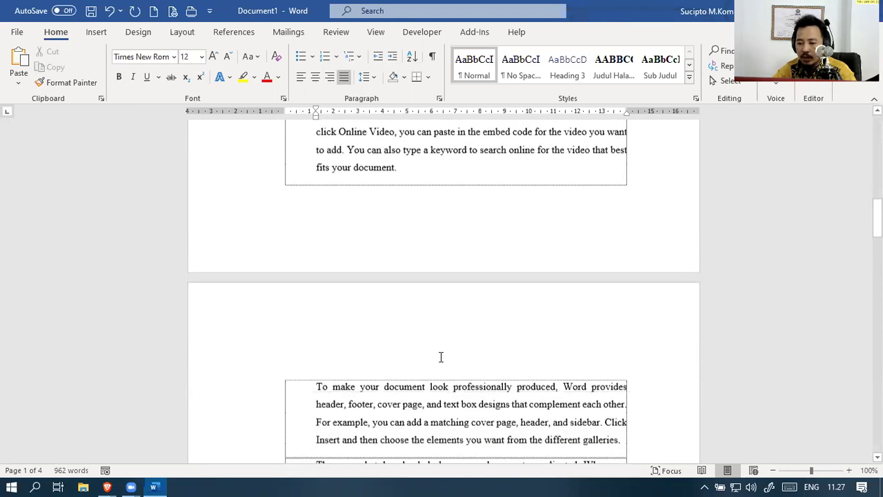
scroll(441, 357, up, 5)
drag(877, 244, 840, 459)
double_click(545, 385)
scroll(546, 385, up, 5)
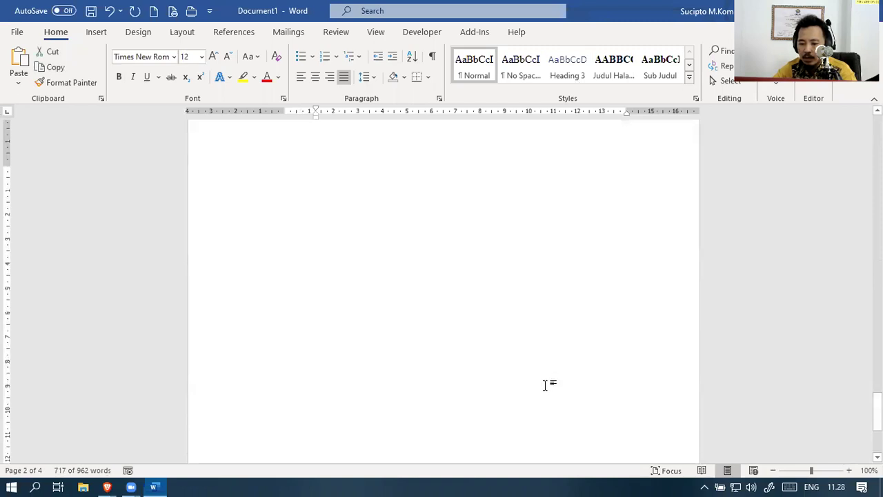
key(Delete)
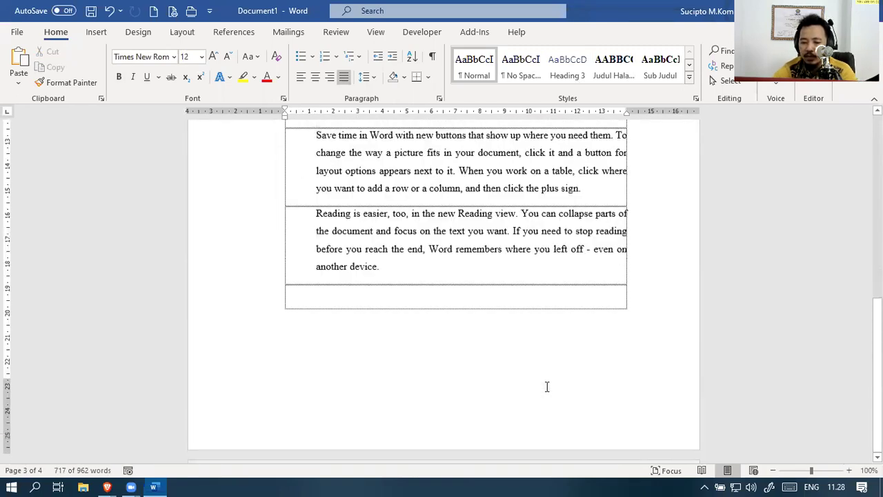
Delete the Themes, Save time and Reading paragraphs, keeping only the first two
scroll(524, 383, up, 10)
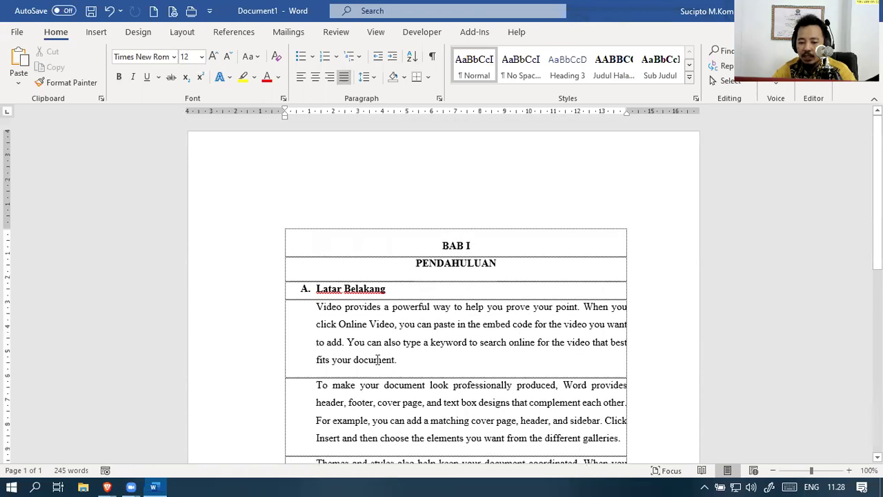
scroll(517, 321, down, 3)
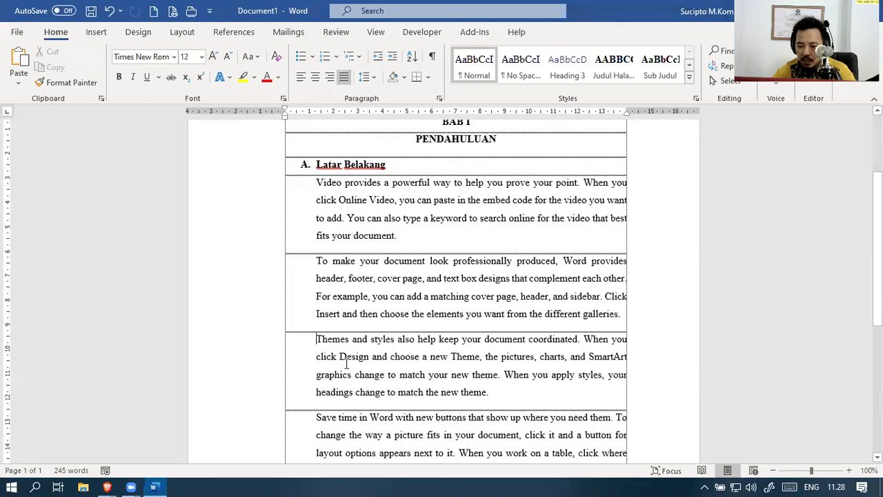
click(318, 341)
scroll(435, 366, down, 5)
shift+click(433, 369)
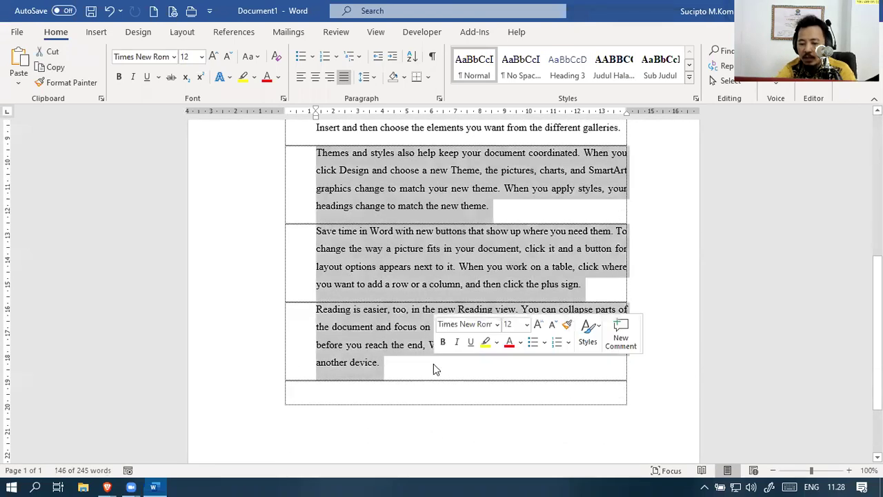
key(Delete)
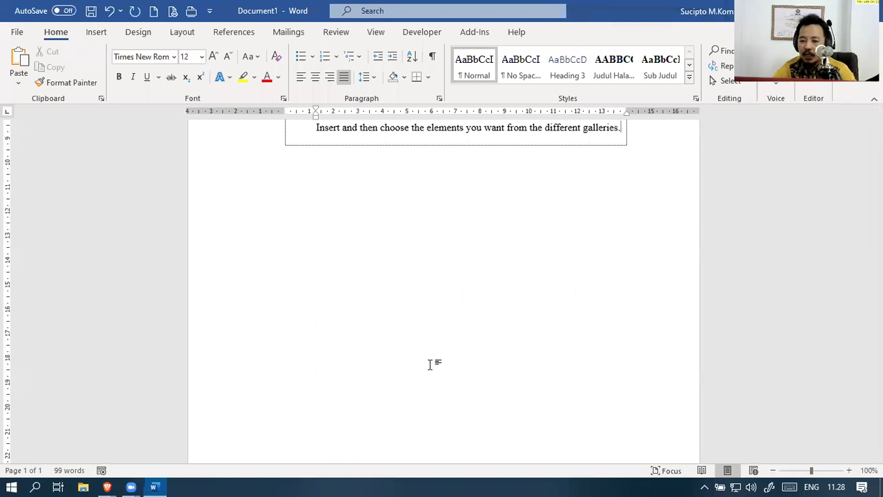
scroll(297, 286, up, 7)
Clear the Video paragraph's indentation so it sits flush with the cell edge
click(318, 275)
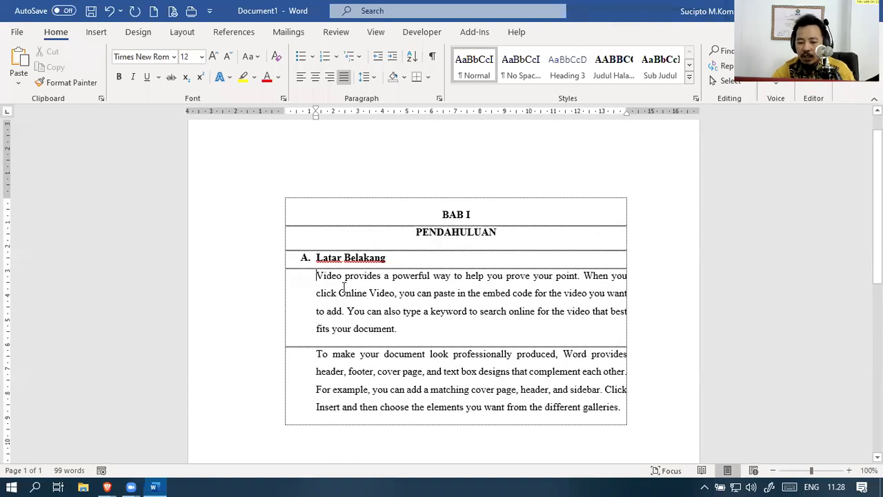
key(BackSpace)
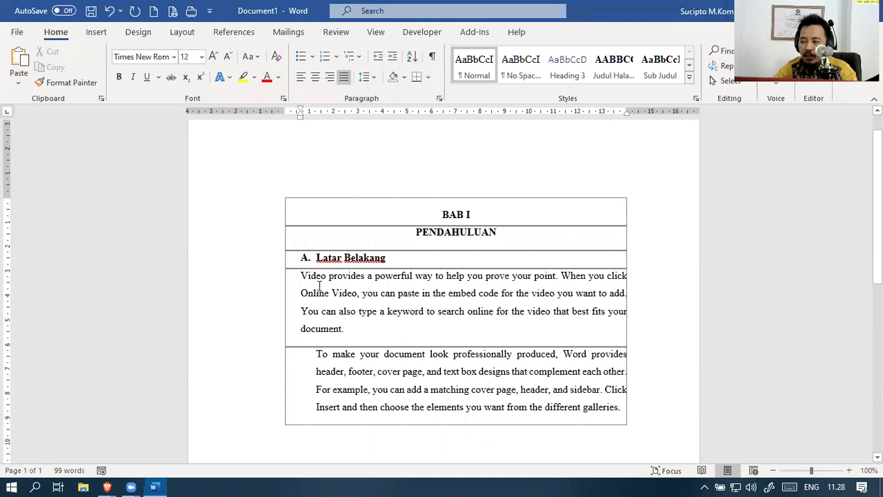
key(BackSpace)
key(Tab)
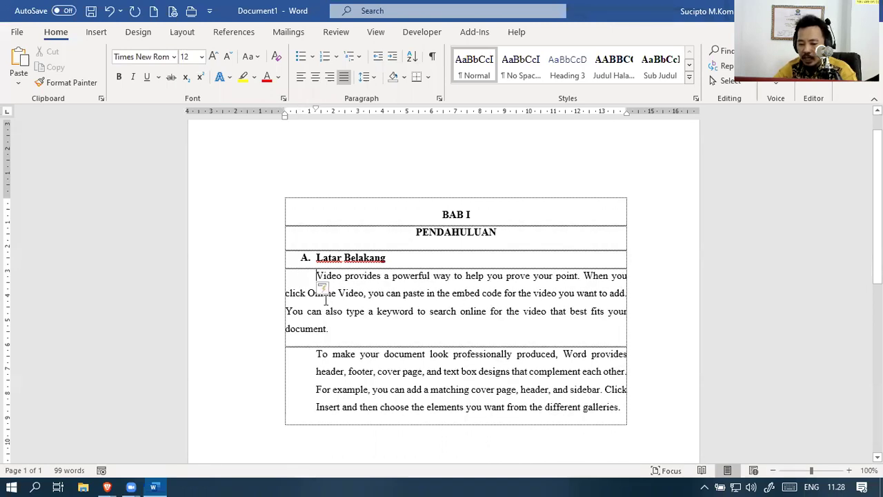
key(Tab)
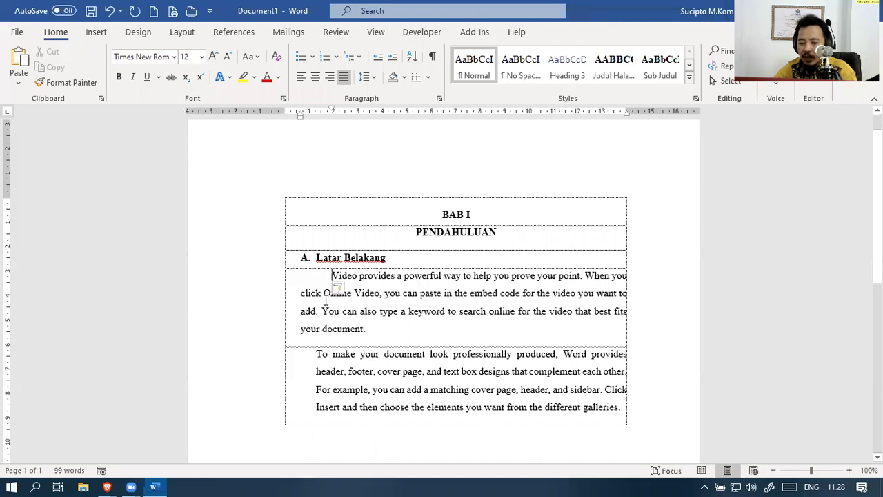
key(Tab)
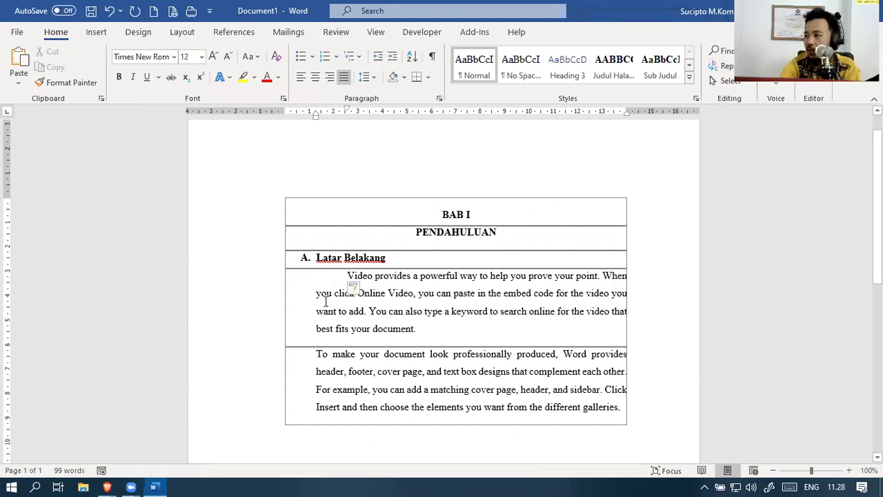
key(BackSpace)
key(BackSpace)
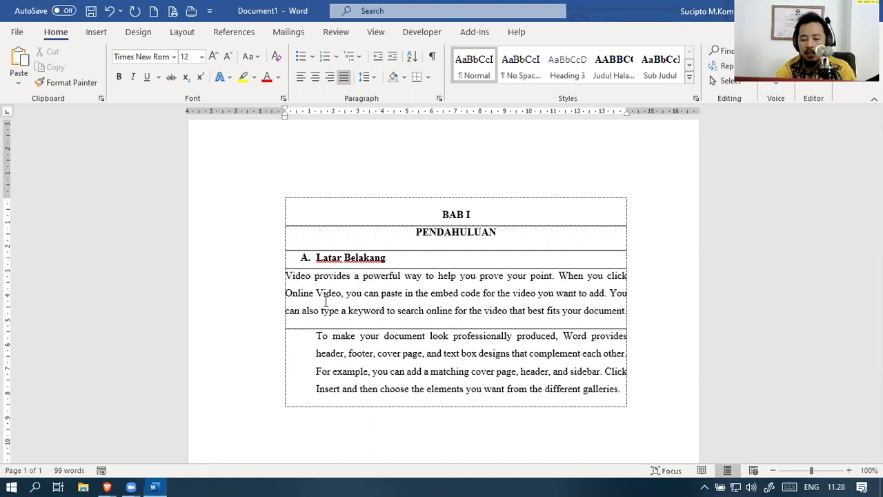
Indent the Video paragraph two steps under the heading text, with a first-line indent
click(395, 58)
click(395, 58)
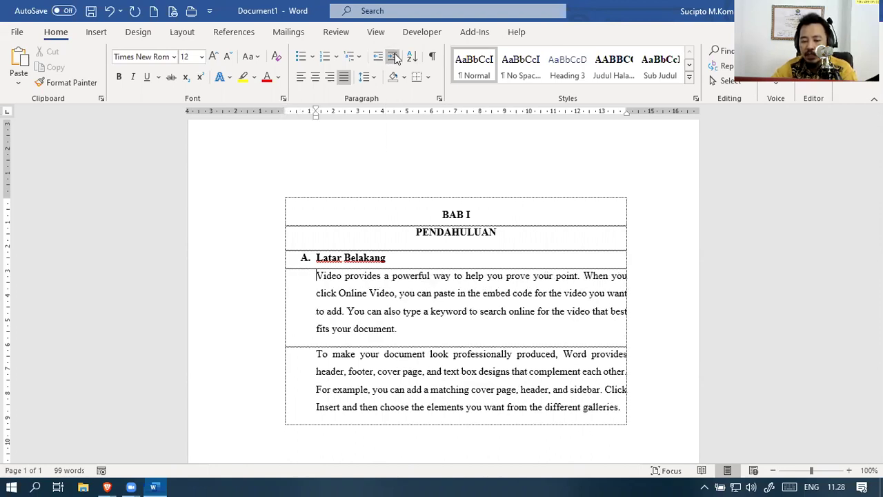
click(395, 58)
key(ctrl+z)
key(ctrl+z)
key(ctrl+z)
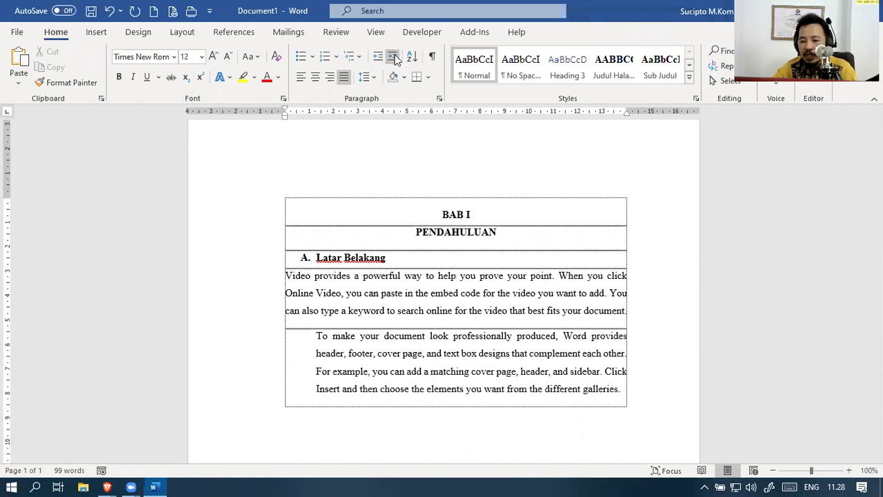
click(395, 58)
click(395, 58)
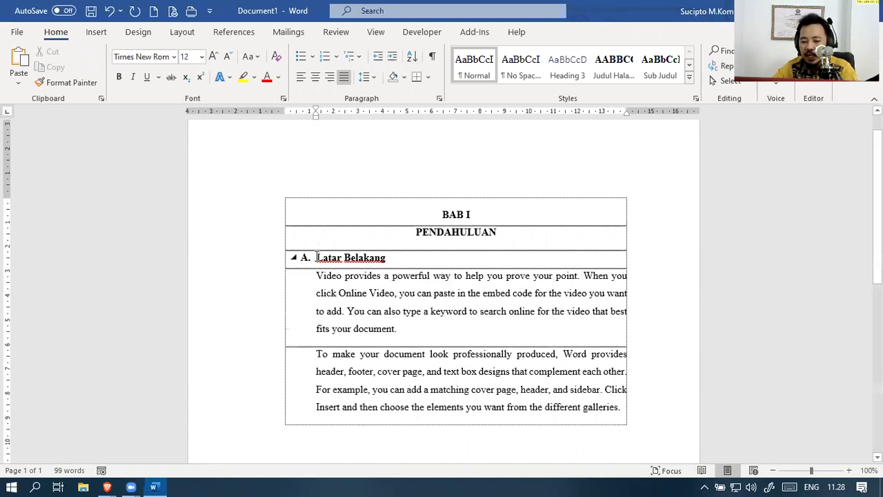
key(Tab)
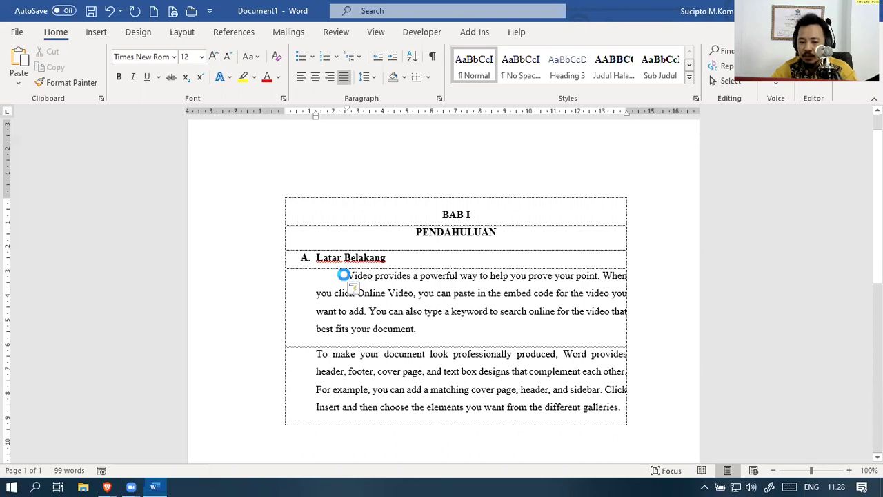
Re-split the To make paragraph so it takes the same first-line indentation
click(316, 354)
key(BackSpace)
key(BackSpace)
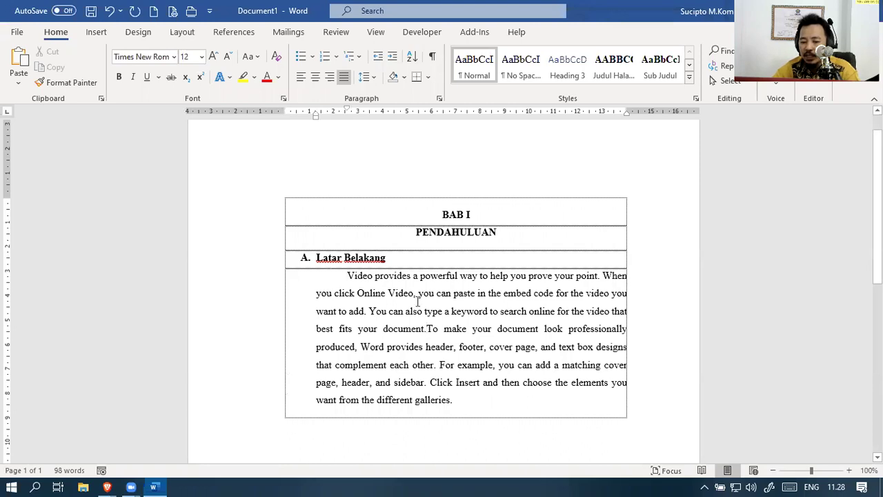
key(Return)
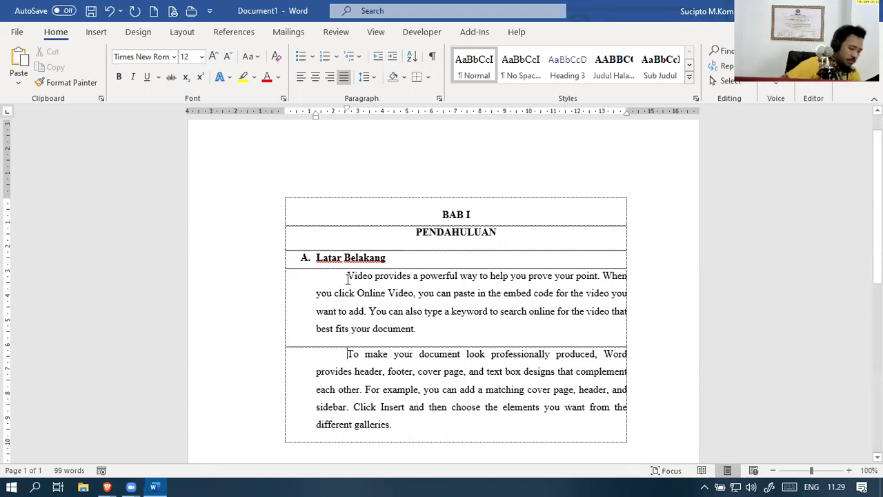
scroll(462, 240, down, 3)
Start a new 'B.' paragraph after the Video paragraph
click(410, 339)
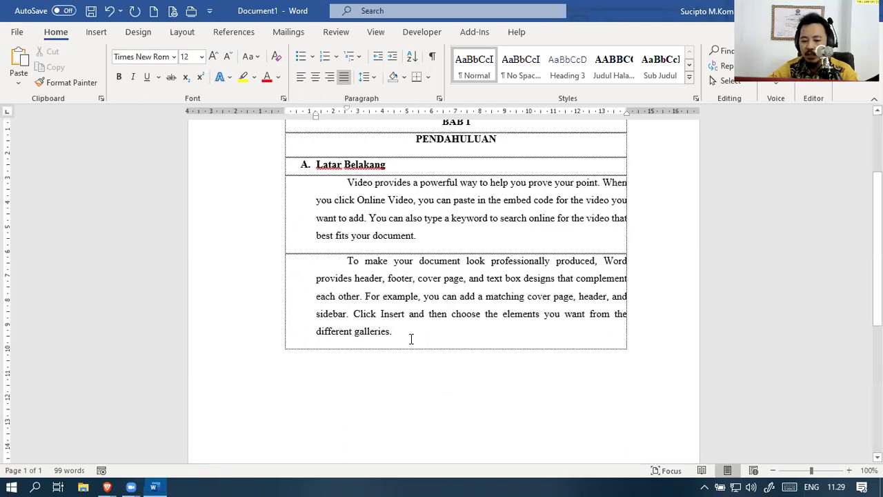
click(437, 237)
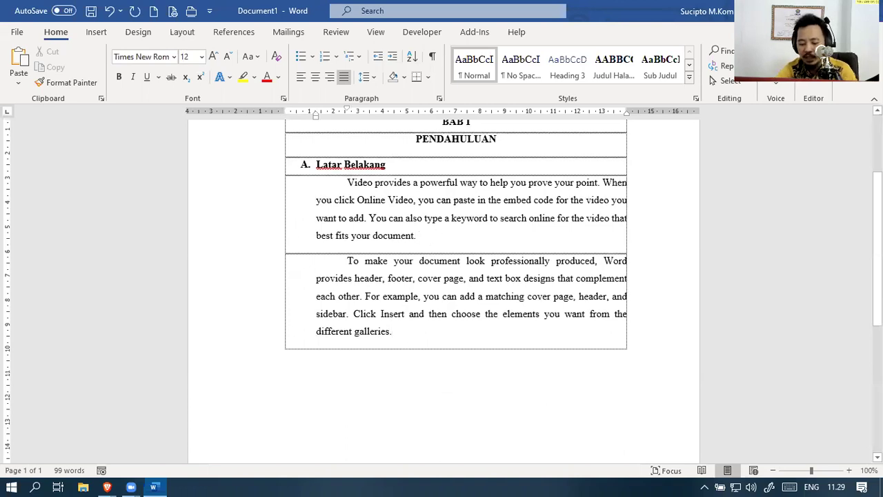
key(Return)
text(B.)
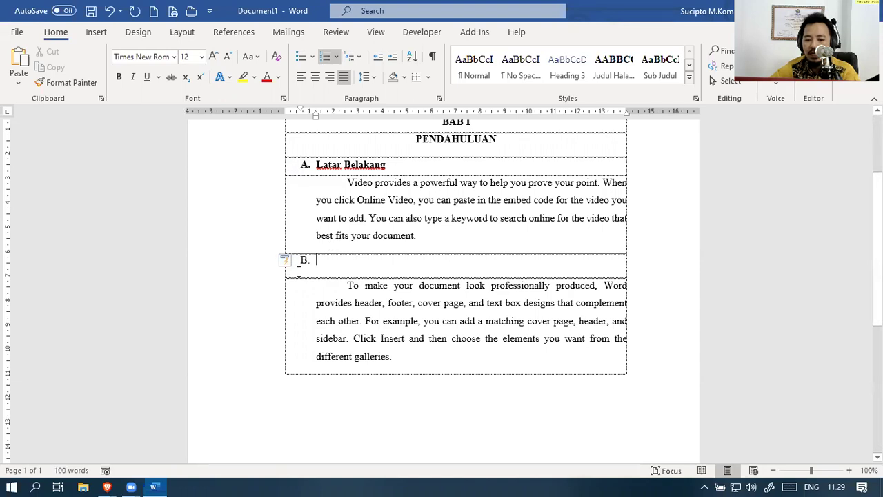
click(293, 166)
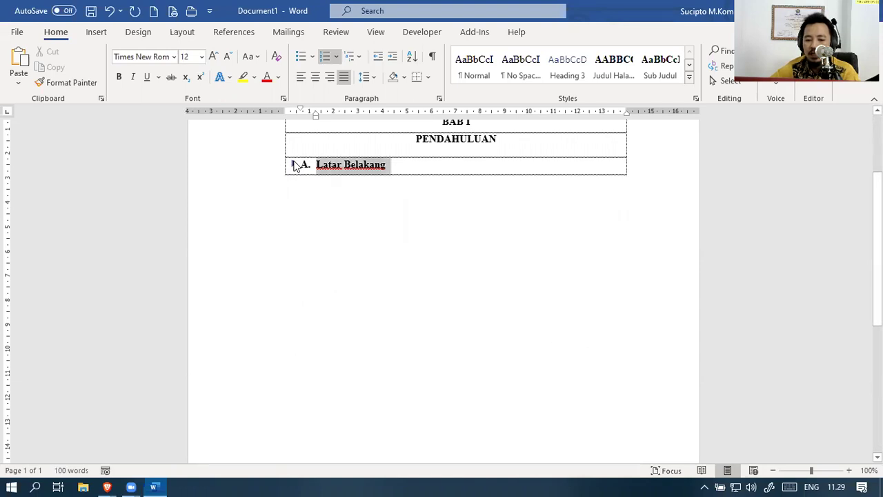
click(292, 166)
click(293, 165)
click(292, 166)
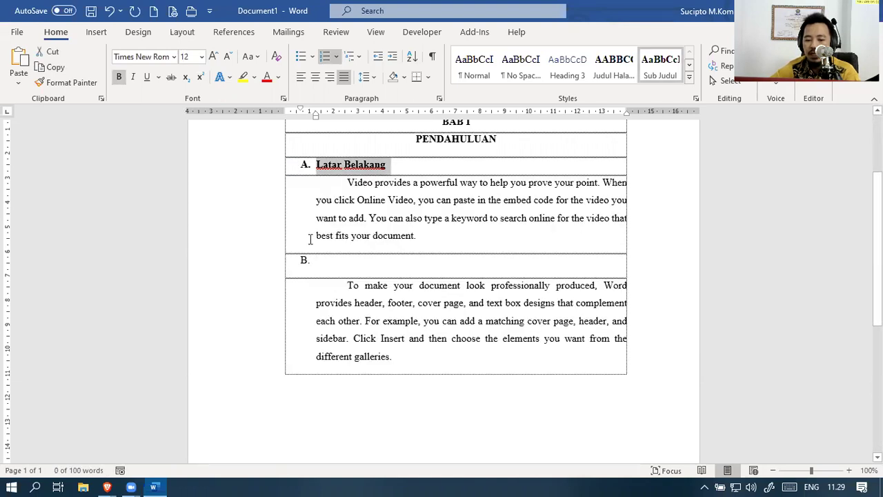
Apply the Sub Judul style to the empty row and title it 'B. Masalah'
click(251, 271)
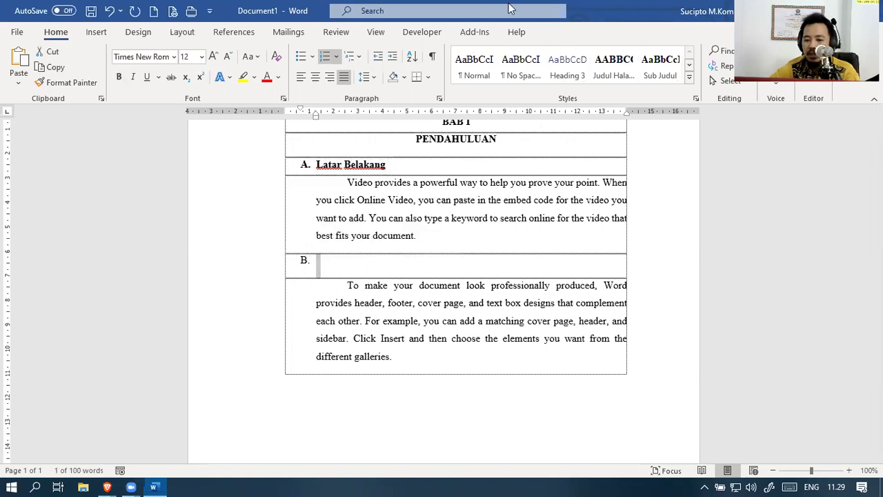
click(661, 65)
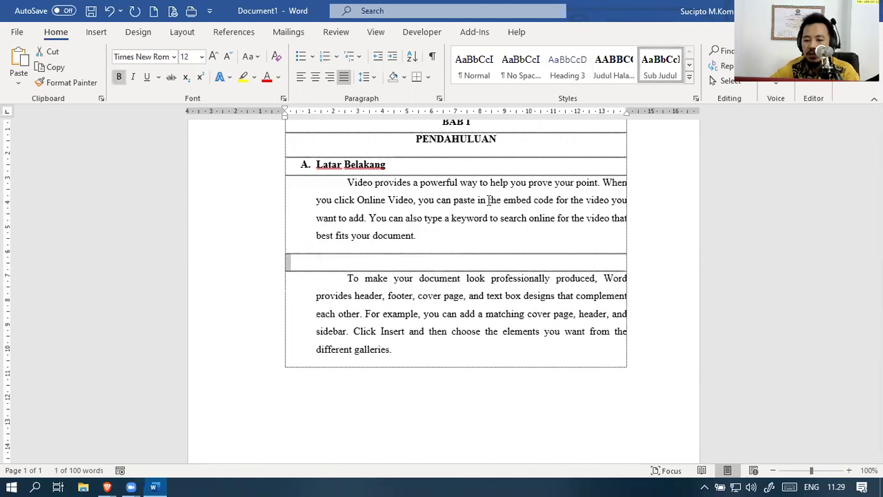
text(B)
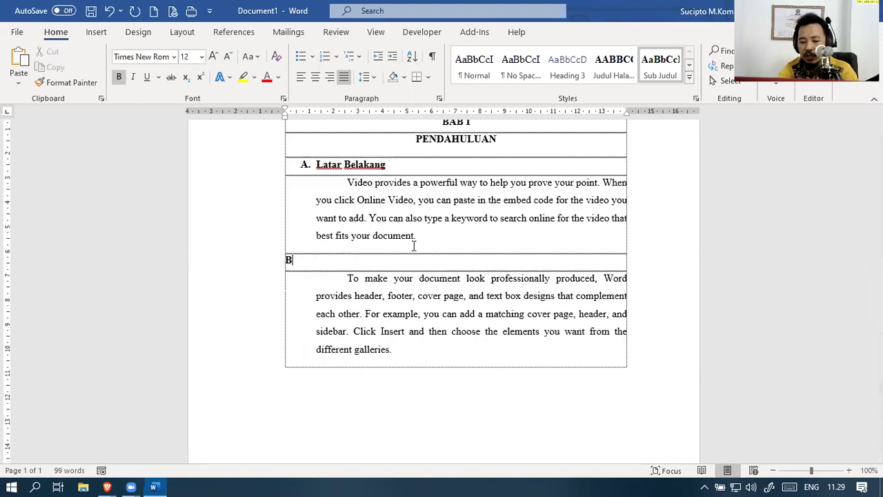
text(.)
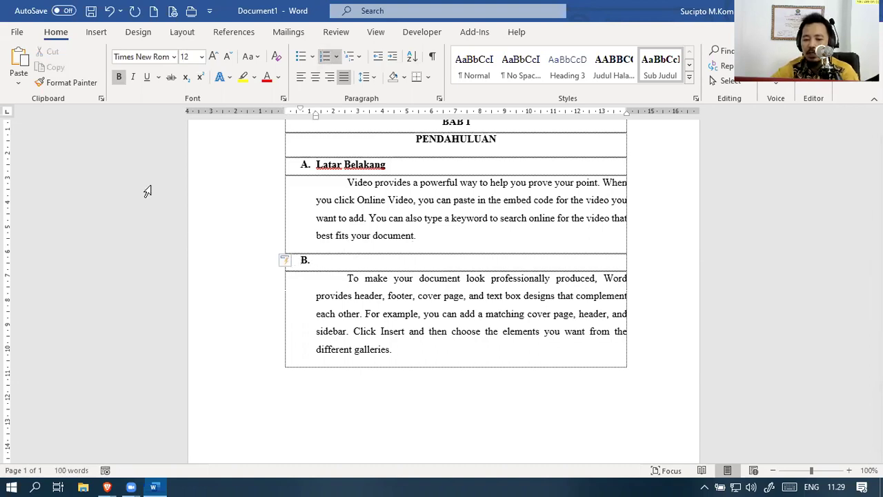
click(295, 262)
click(295, 261)
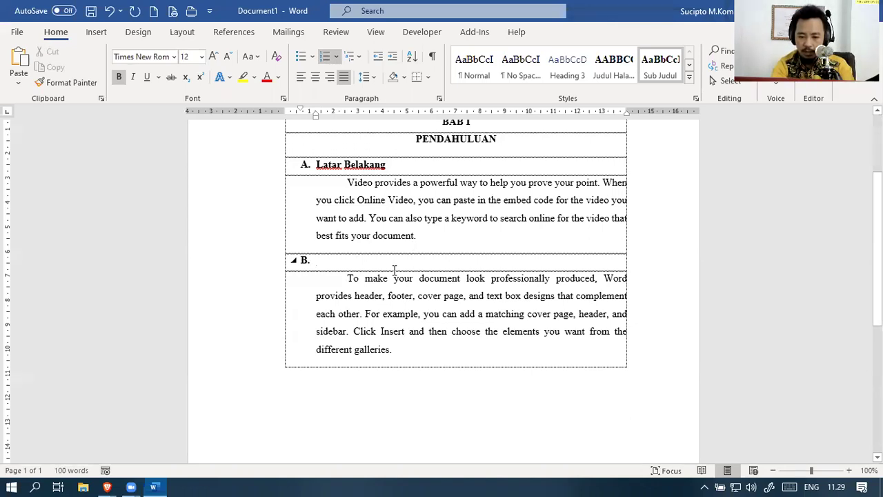
text(Masalah)
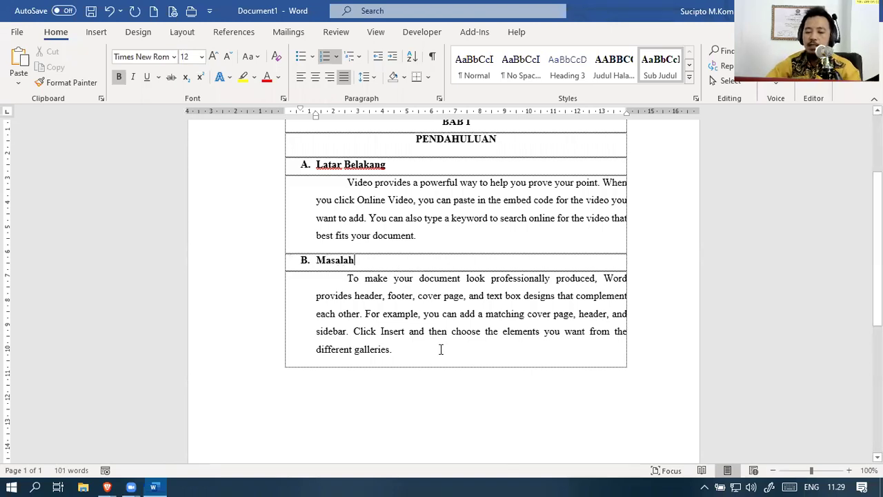
scroll(440, 349, up, 3)
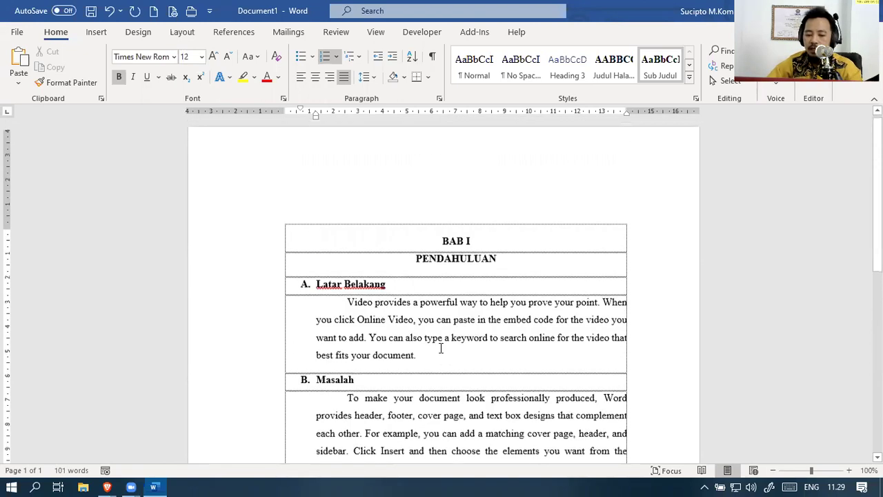
click(449, 340)
drag(434, 419, 195, 213)
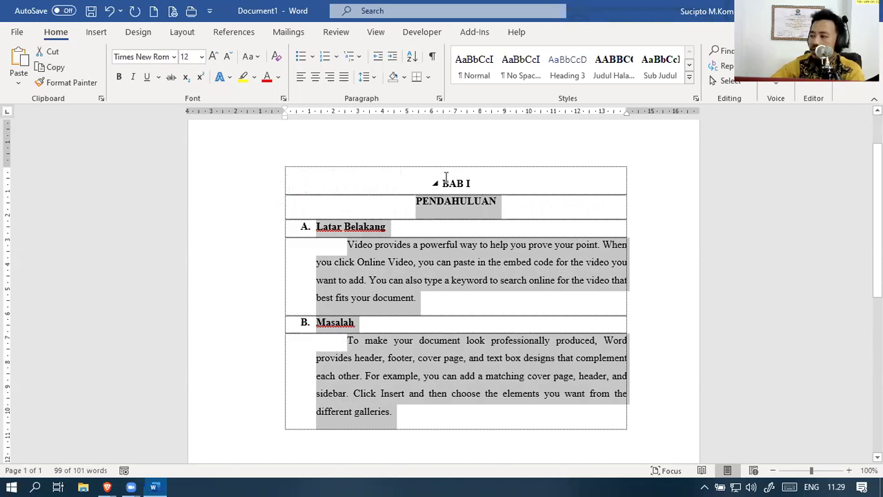
click(414, 243)
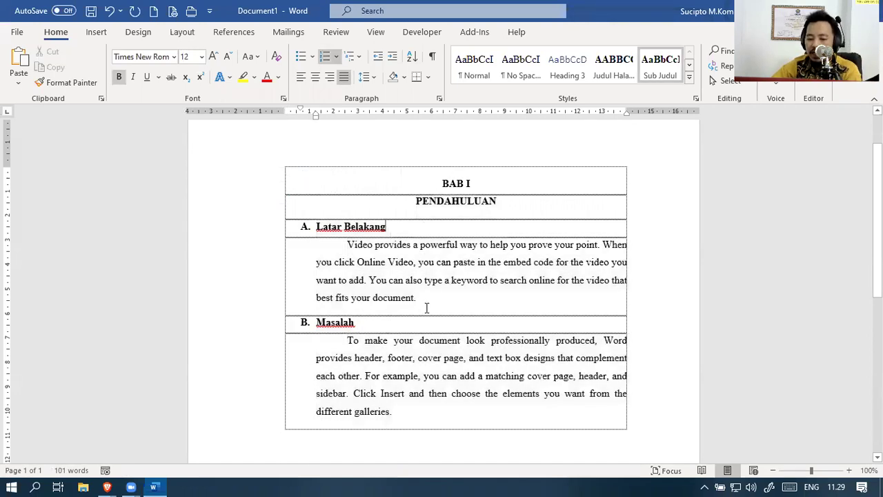
triple_click(327, 254)
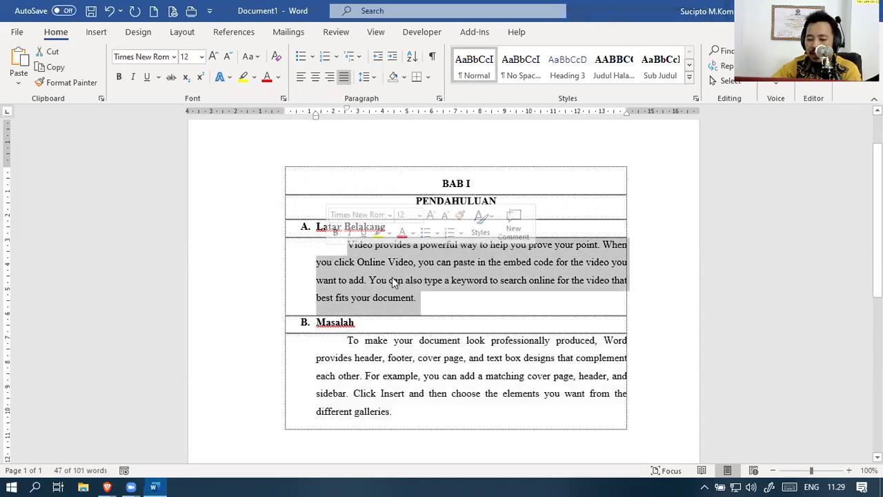
click(292, 227)
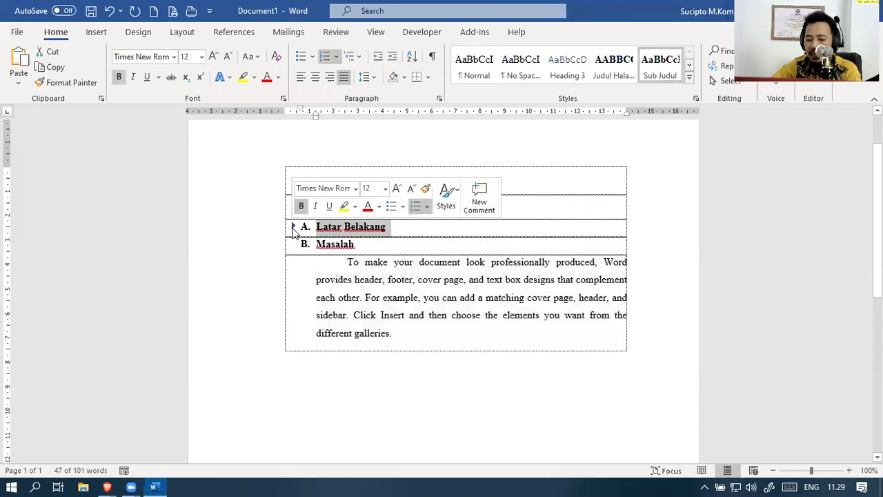
click(293, 227)
click(376, 283)
click(411, 412)
triple_click(325, 348)
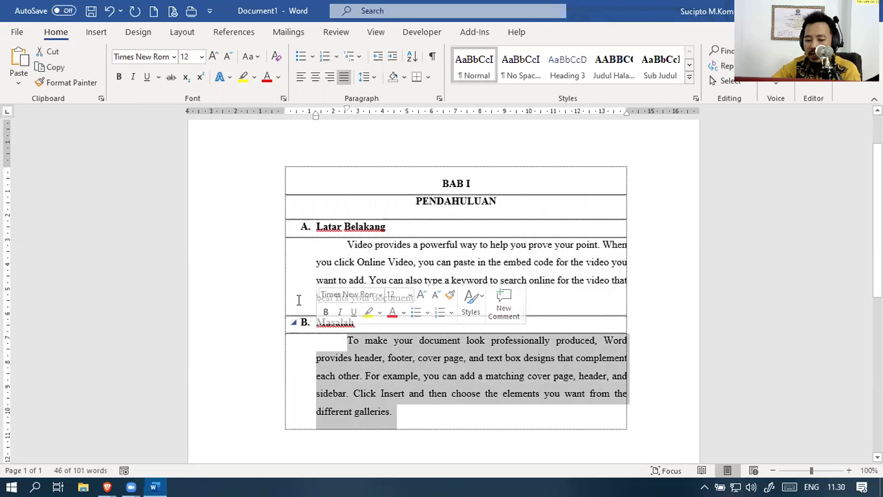
click(317, 281)
scroll(331, 290, down, 1)
click(414, 377)
key(Return)
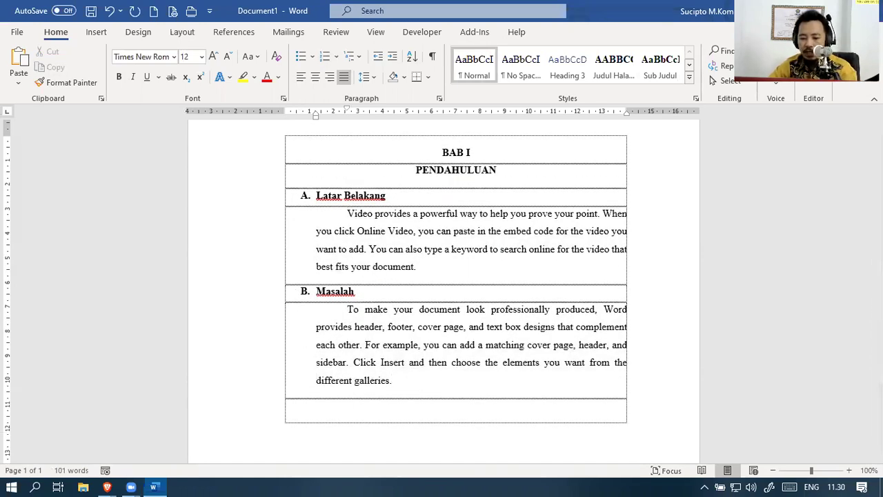
key(BackSpace)
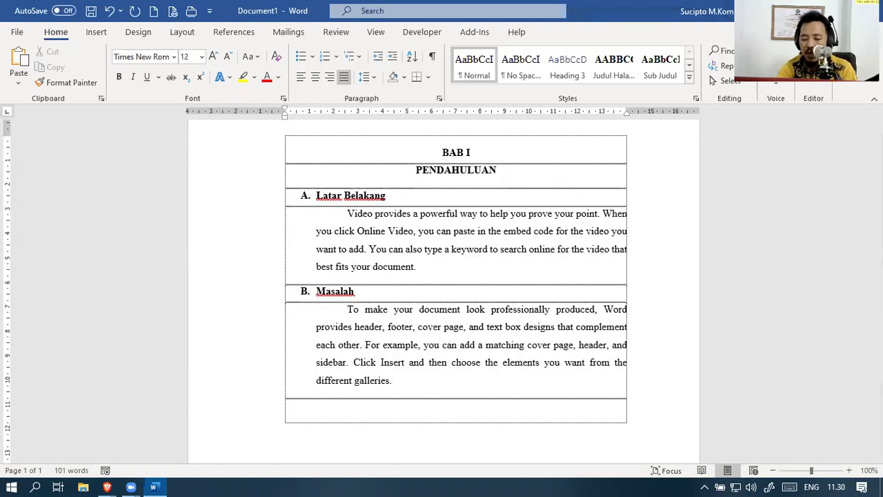
key(BackSpace)
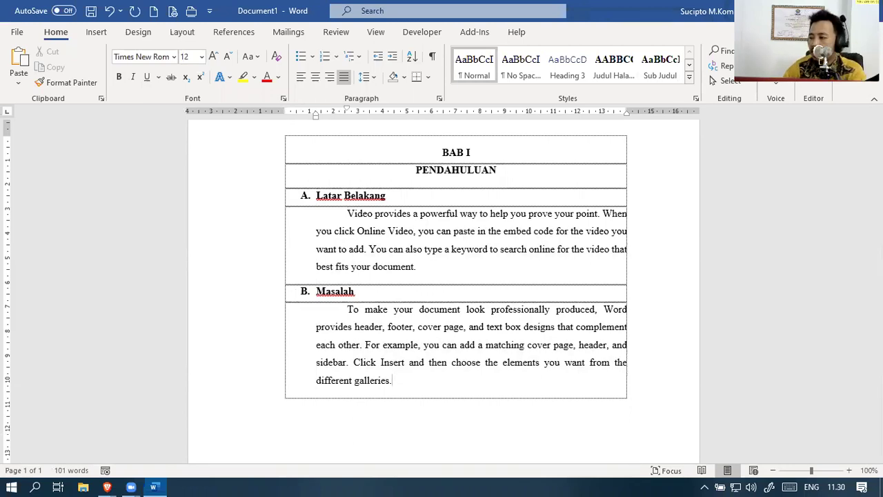
Add an unindented empty row at the end of the table
scroll(449, 374, down, 6)
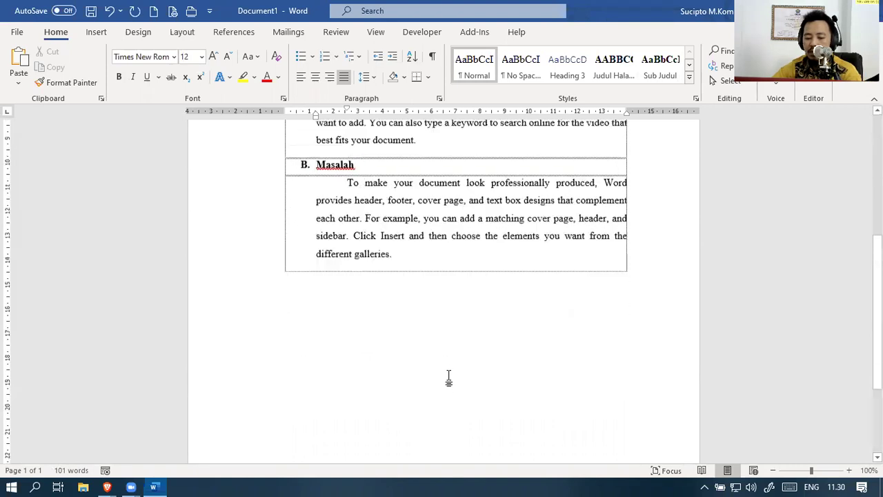
key(Tab)
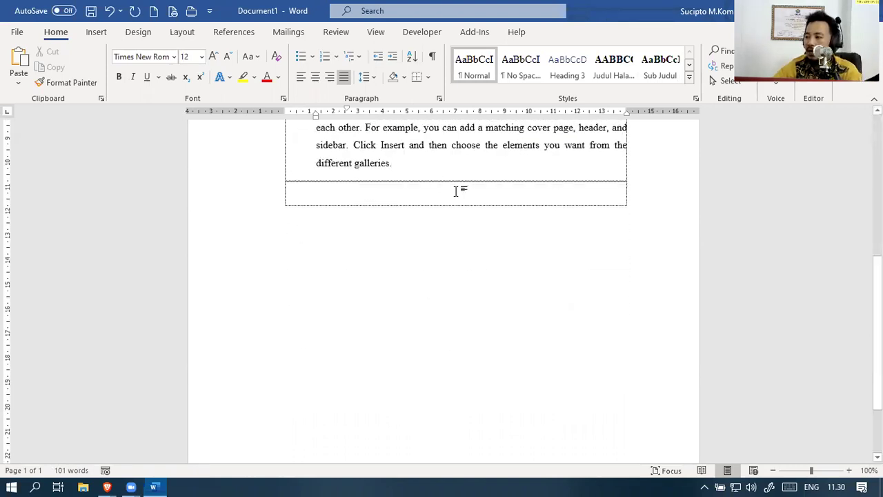
key(BackSpace)
key(BackSpace)
key(BackSpace)
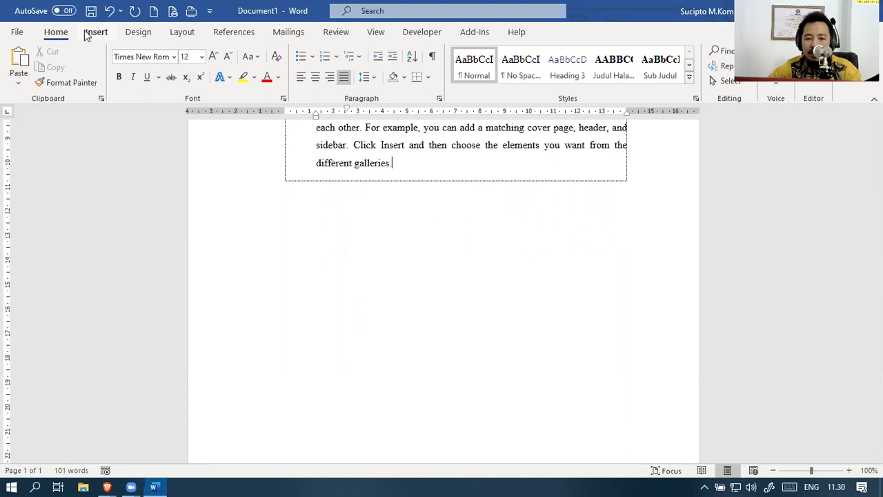
Show the Layout tab's list of page and section breaks
click(182, 32)
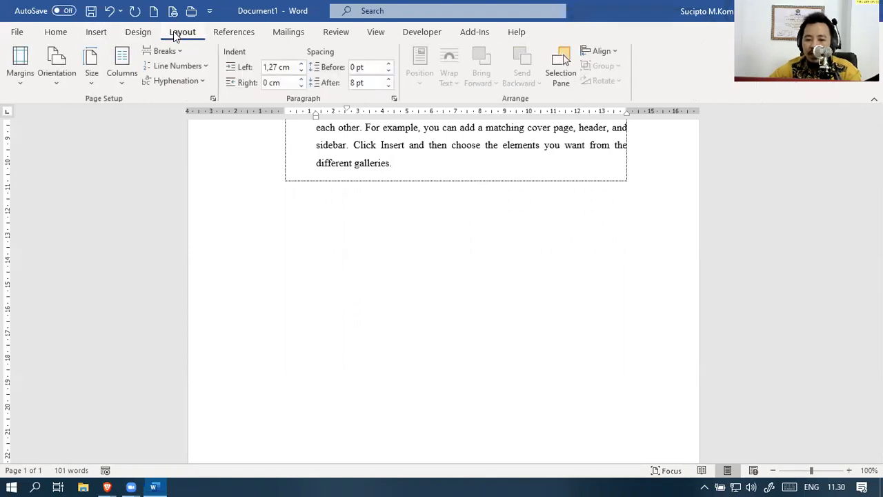
click(179, 53)
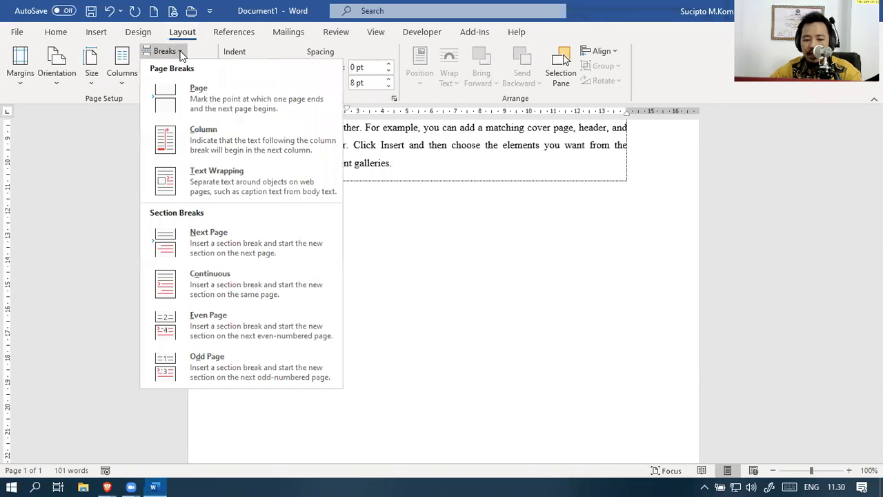
click(180, 54)
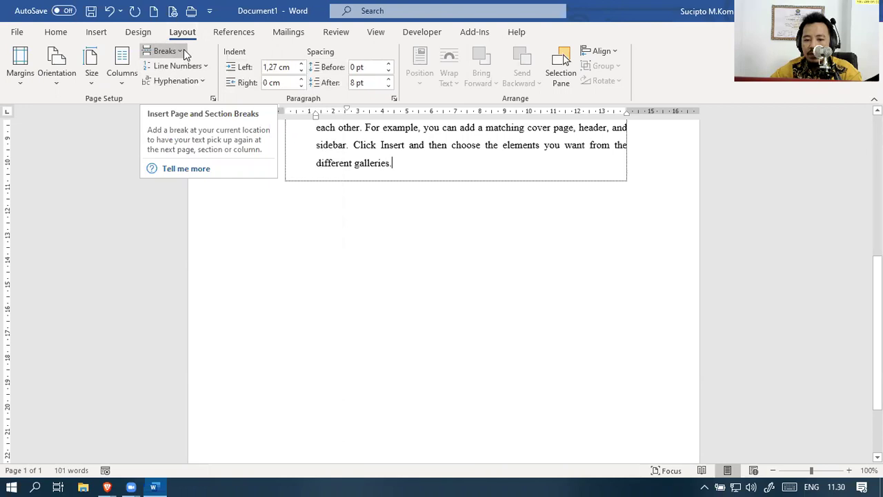
click(184, 50)
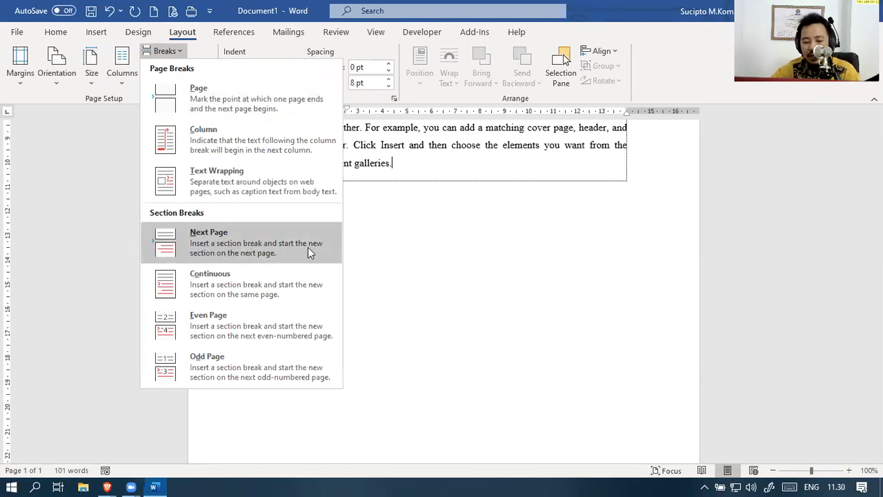
Insert a next-page section break, starting page 2 as Section 2
click(245, 261)
scroll(467, 280, down, 4)
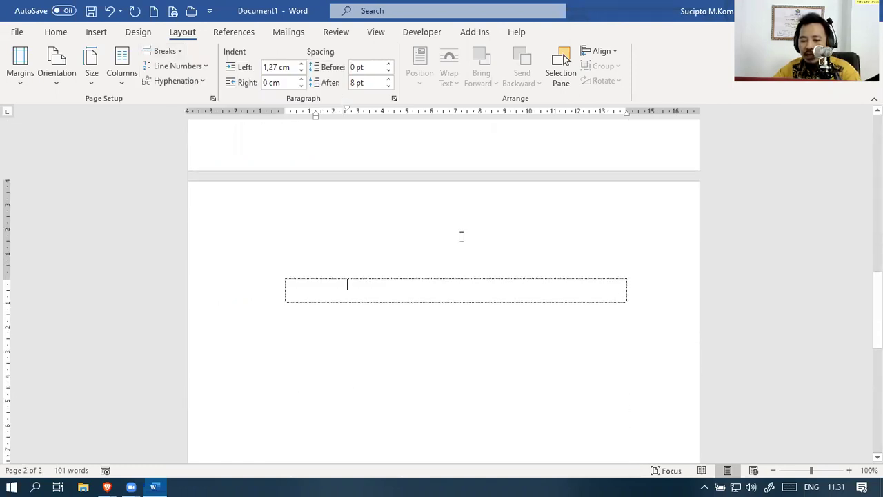
key(BackSpace)
key(ctrl+z)
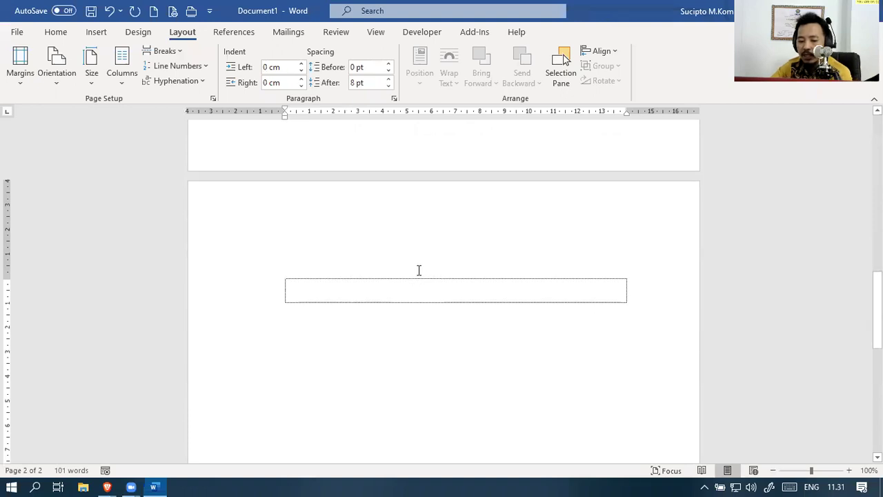
Open the page header, then leave header/footer editing and return to page 2's empty box
double_click(335, 235)
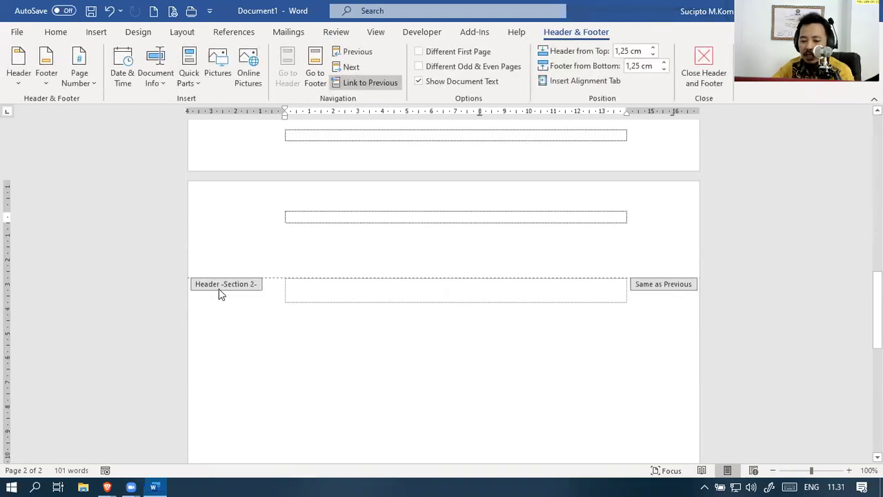
scroll(241, 289, up, 15)
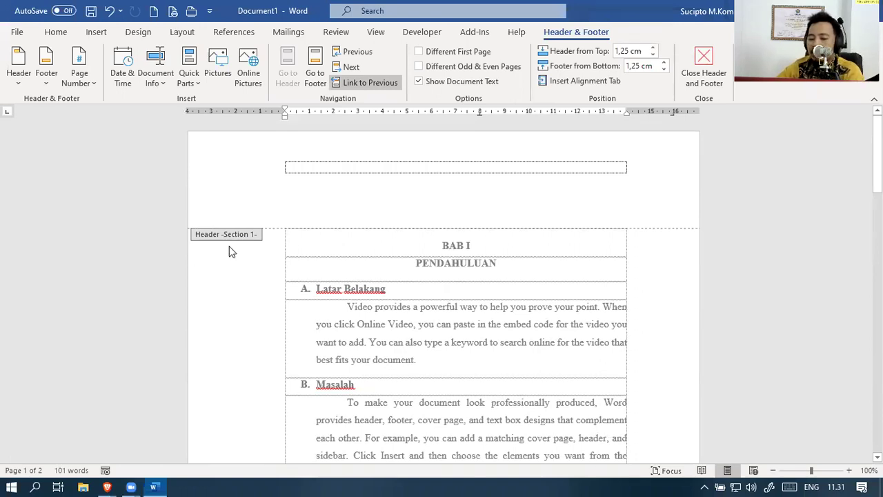
scroll(260, 249, down, 15)
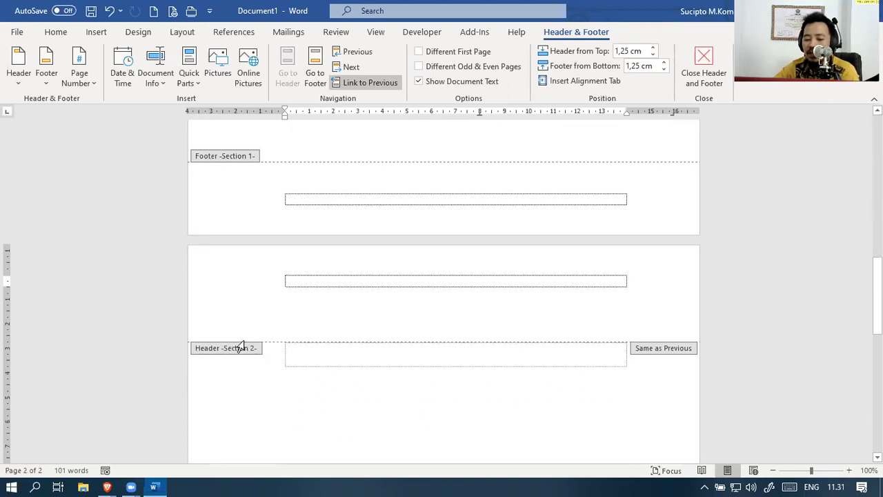
double_click(398, 404)
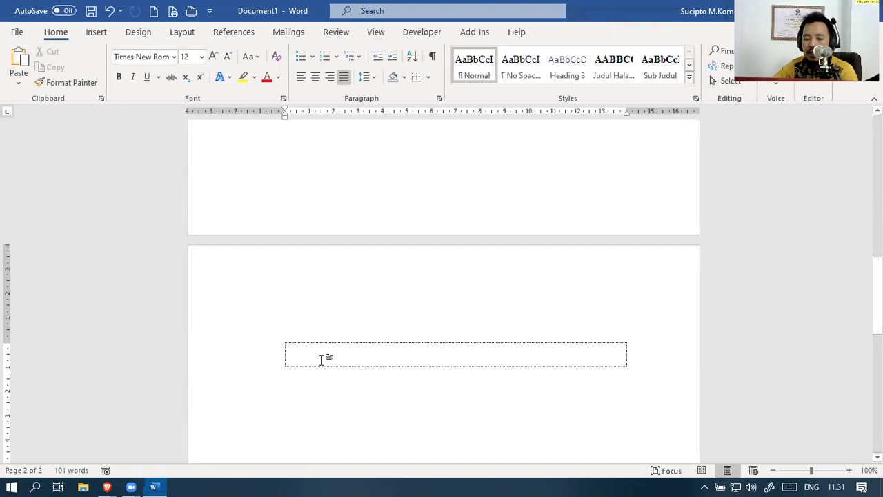
scroll(331, 351, up, 5)
scroll(335, 348, up, 3)
scroll(336, 345, down, 6)
scroll(336, 342, down, 3)
scroll(305, 315, up, 3)
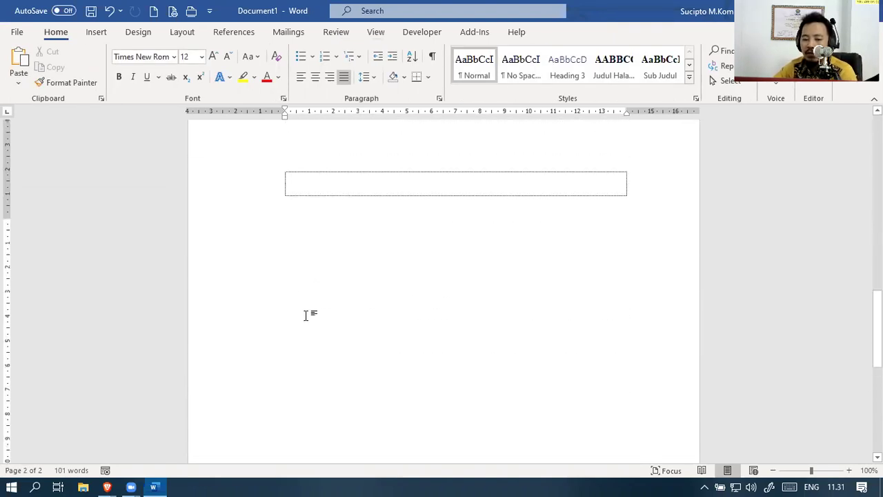
Apply Judul Halaman and type 'BAB II' and a centred, bold 'LANDASAN TEORI'
click(319, 231)
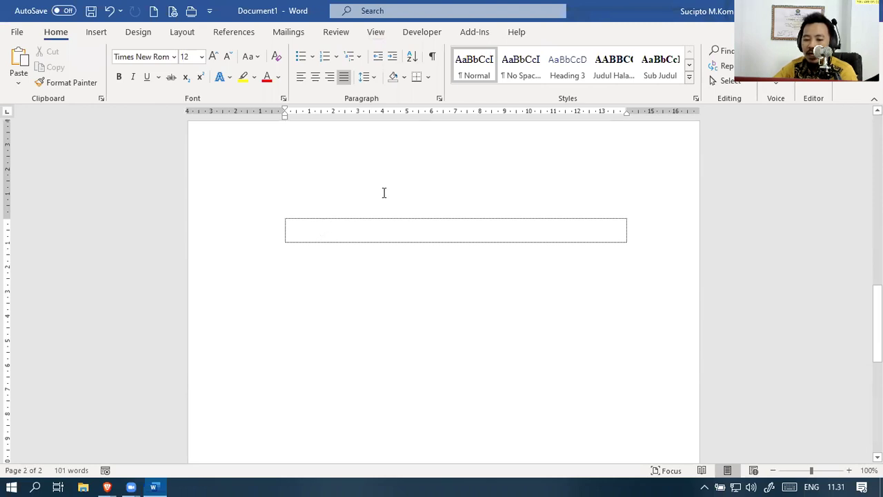
click(610, 71)
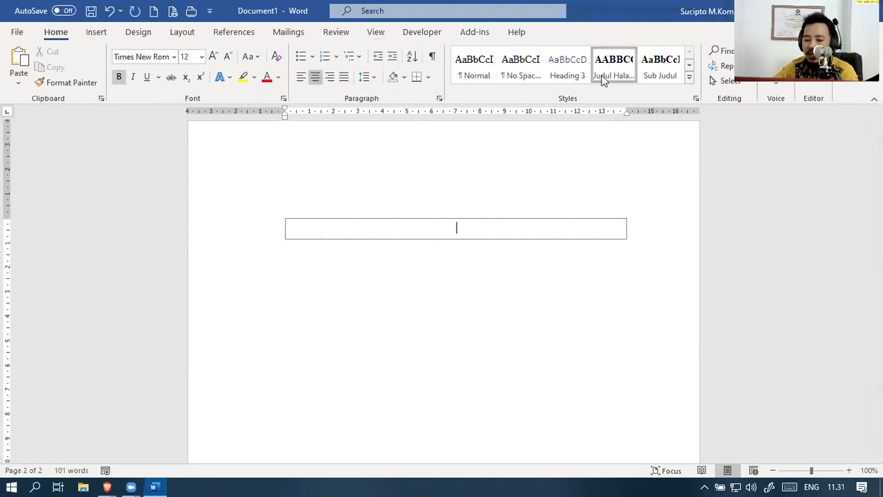
text(BAB II)
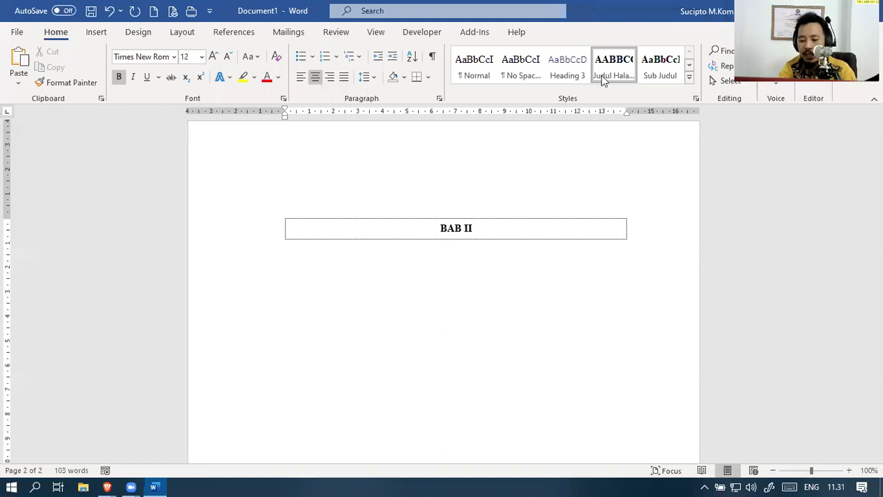
key(Return)
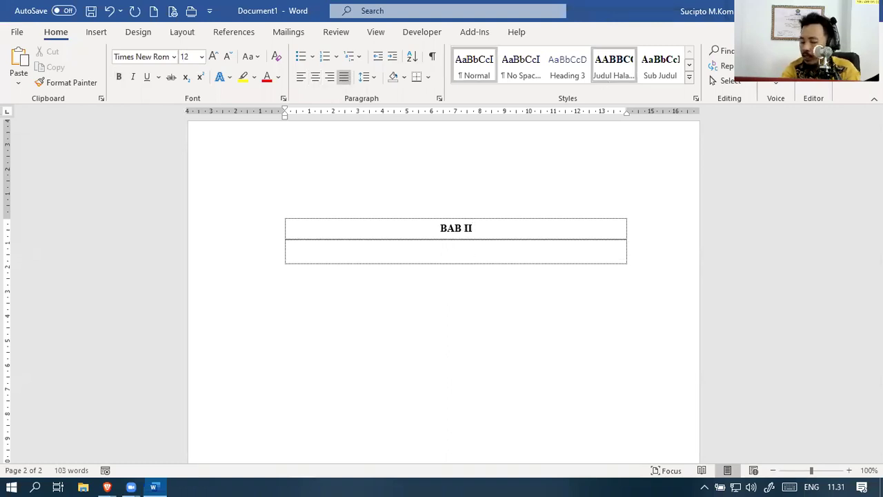
text(LANDASAN TEORI)
key(ctrl+e)
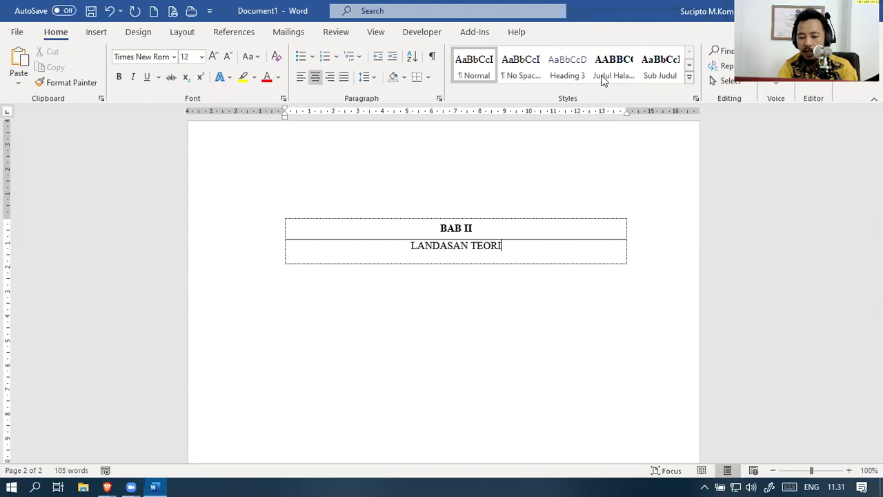
key(ctrl+shift+Left)
key(ctrl+shift+Left)
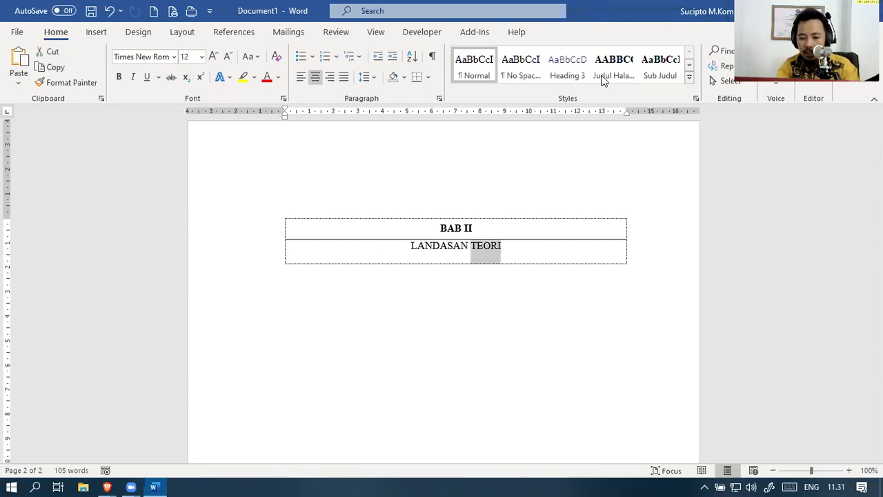
key(ctrl+b)
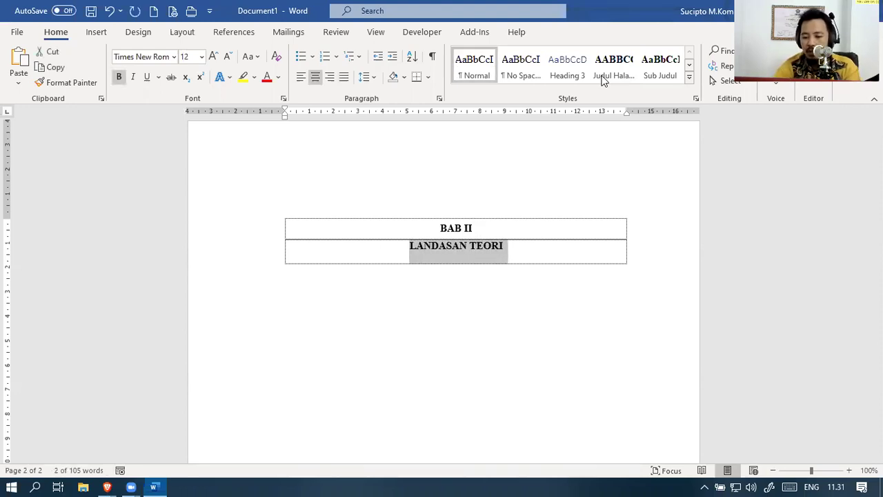
Add a justified empty line below LANDASAN TEORI
click(577, 253)
key(Tab)
key(ctrl+e)
key(ctrl+z)
key(ctrl+z)
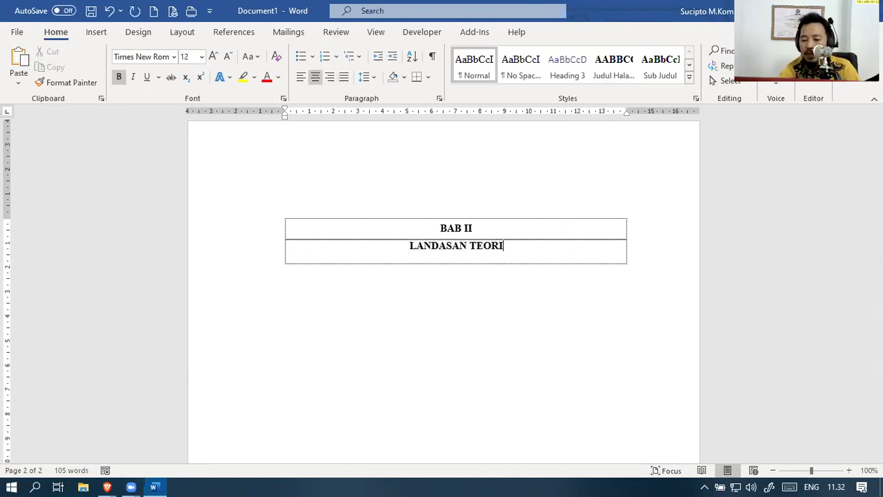
key(Tab)
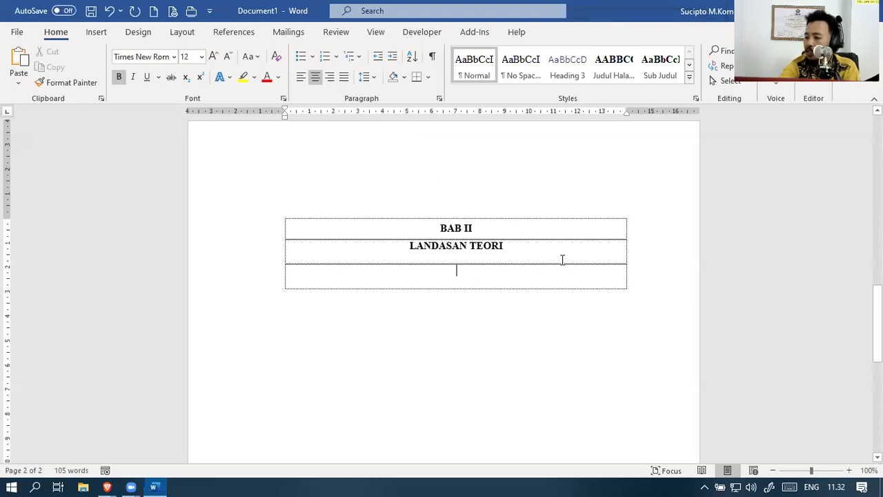
key(ctrl+j)
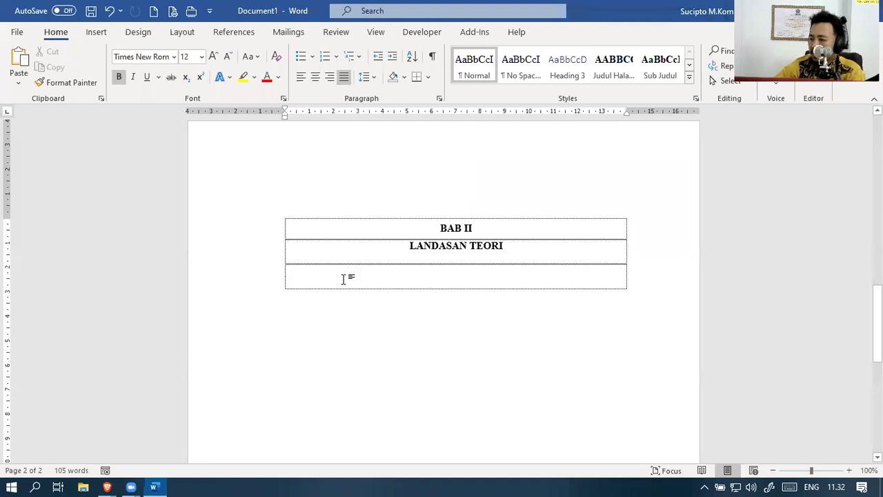
Apply the Sub Judul style, type 'A. Sub Judul 1' and start a new line
click(659, 76)
text(A)
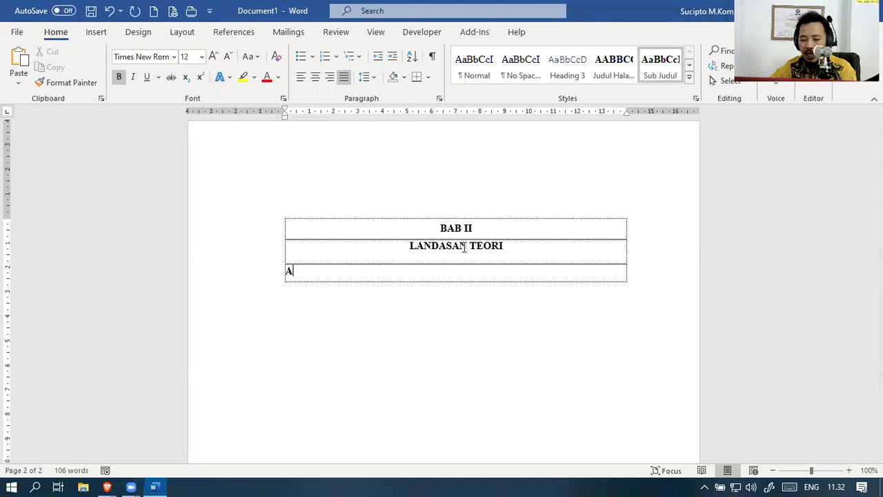
text(.)
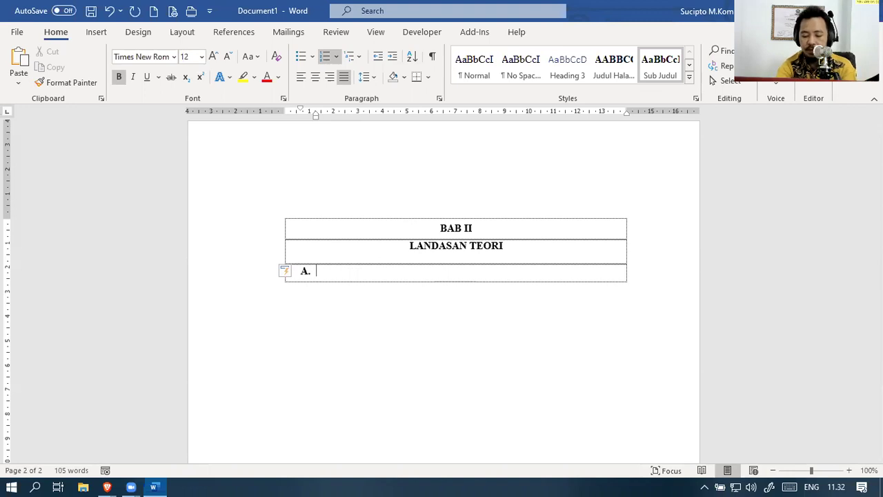
text(Sub )
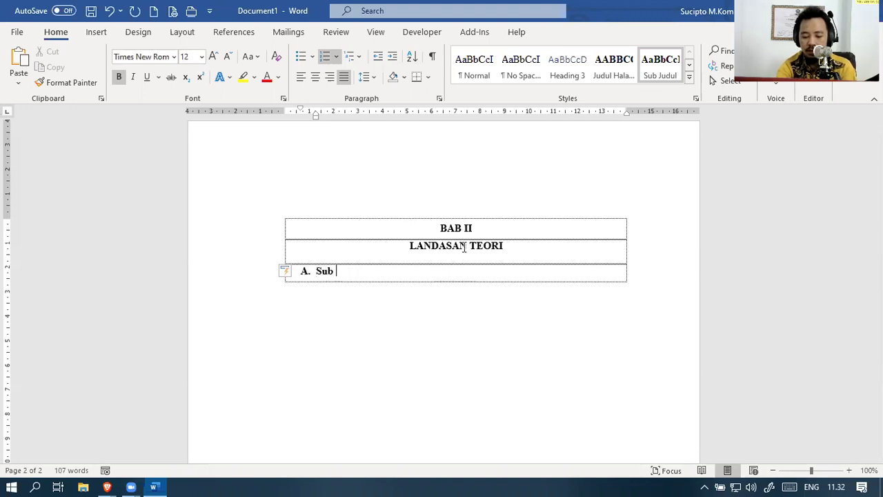
text(Judul 1)
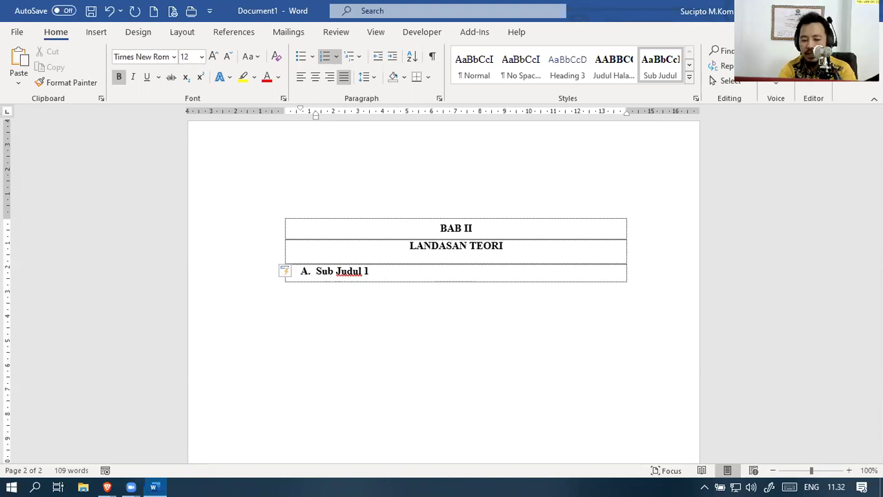
key(Return)
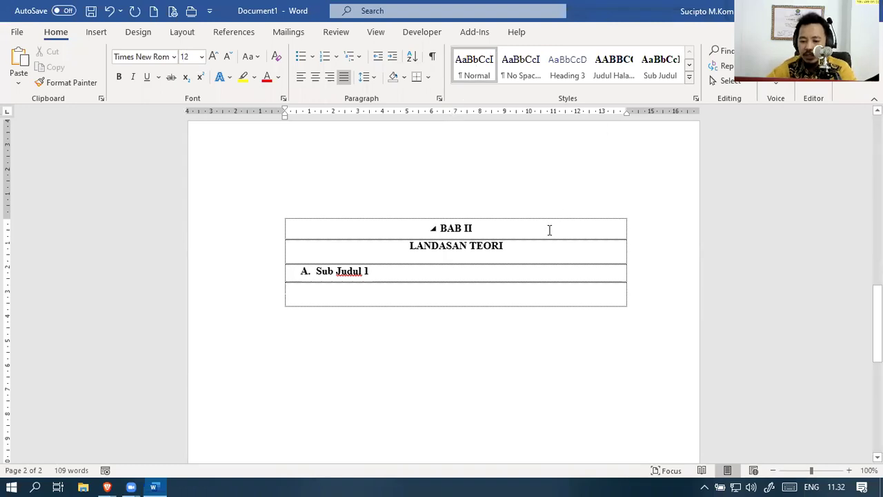
Generate two paragraphs with =rand(2,3), indent each, and add an empty line after them
click(397, 297)
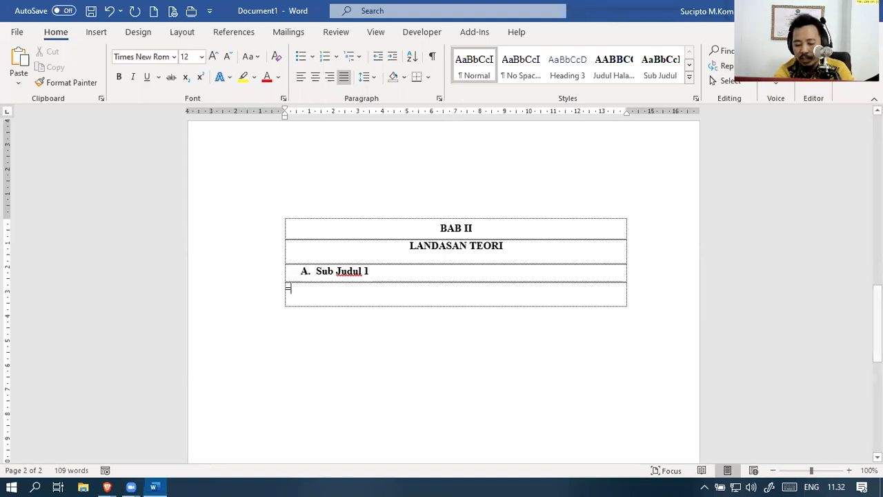
text(=rand(2,3))
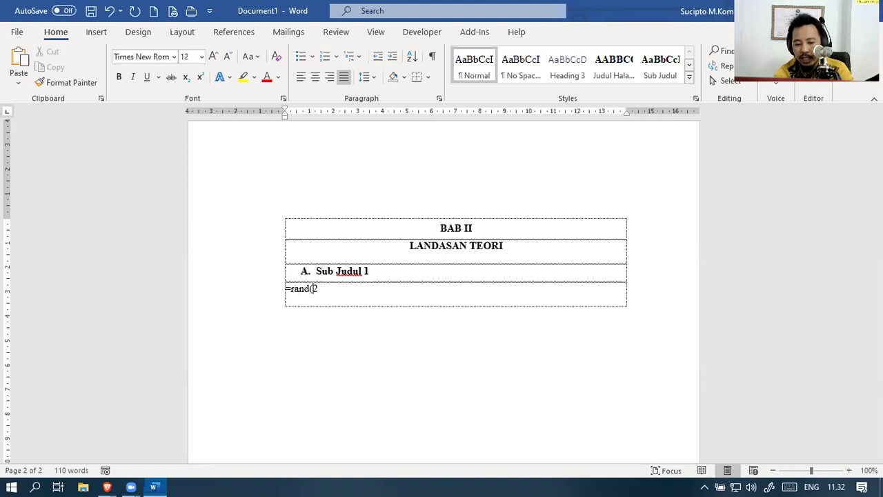
key(Return)
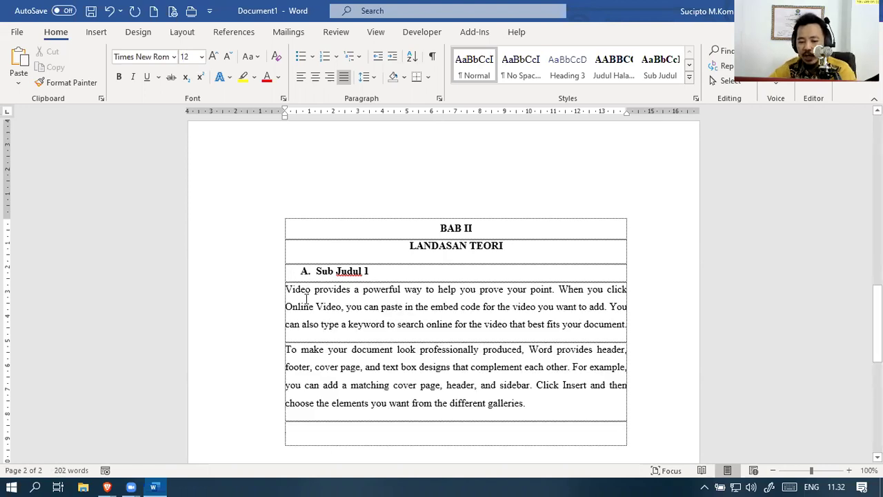
key(Tab)
key(Tab)
key(Tab)
key(Tab)
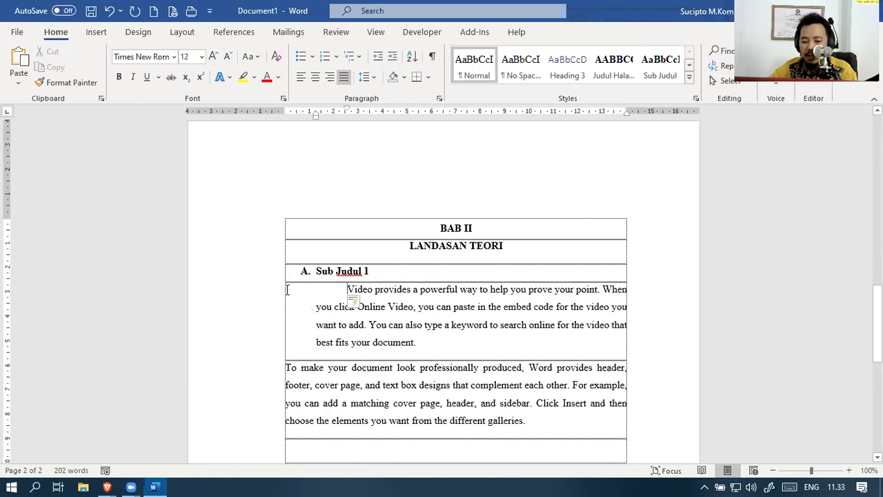
click(469, 351)
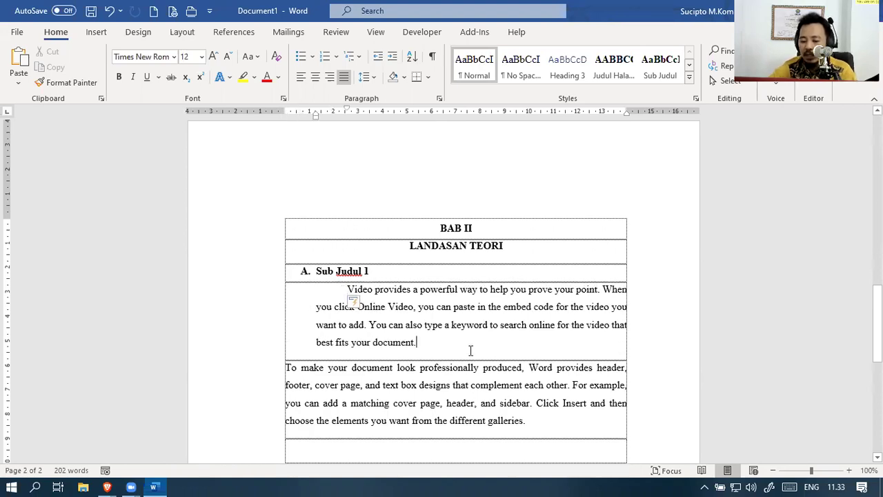
key(Delete)
key(Return)
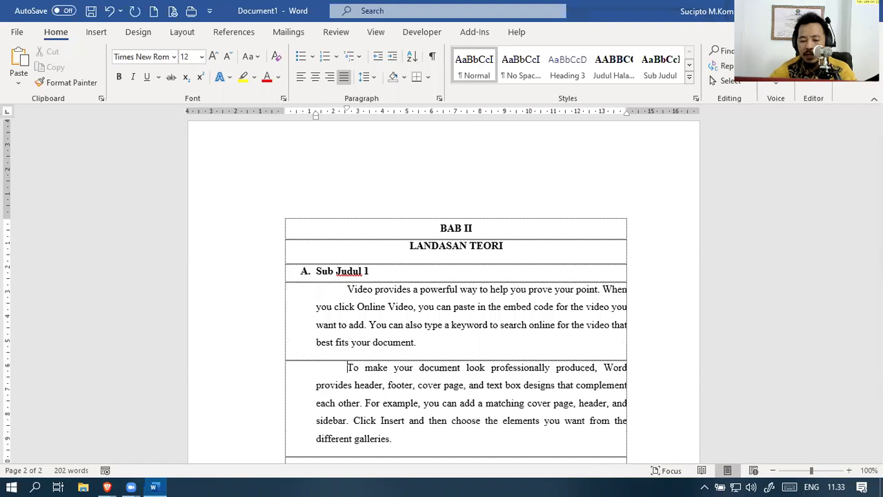
scroll(416, 302, down, 3)
scroll(420, 310, down, 1)
click(427, 323)
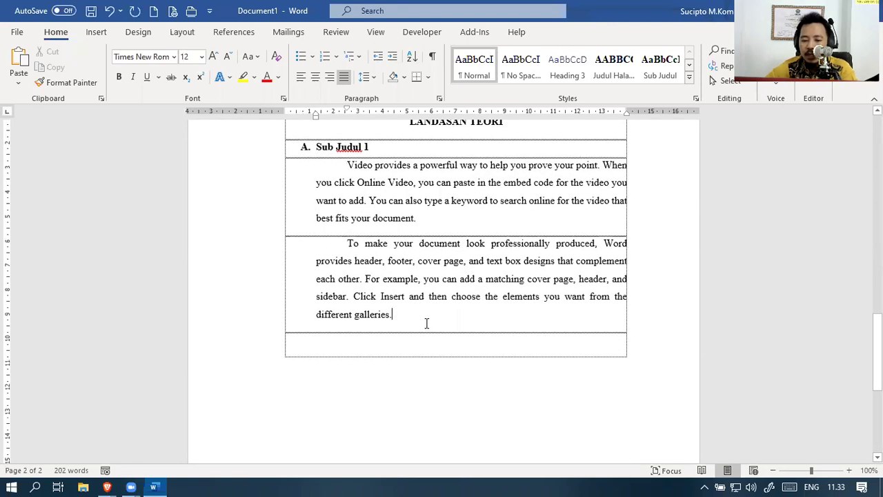
key(Return)
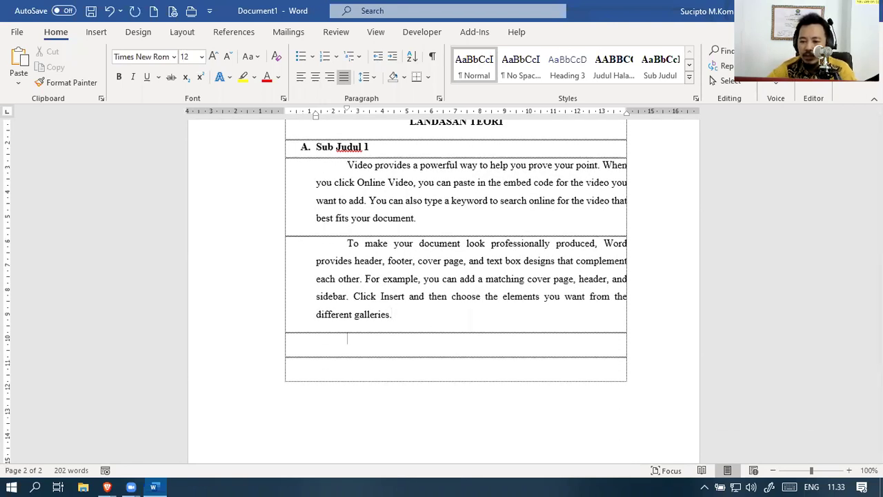
Add the Sub Judul heading 'B. Sub Judul 2' and trial-paste the sample paragraphs beneath it
click(648, 77)
text(B. )
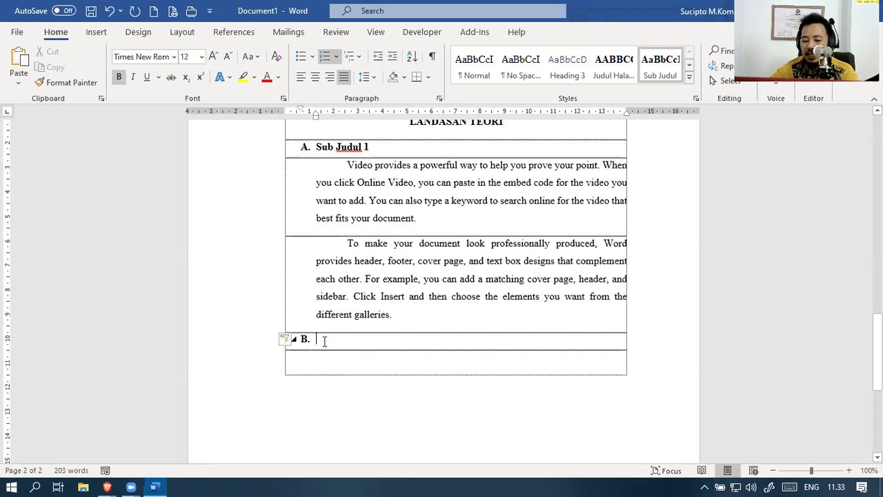
text(Sub J)
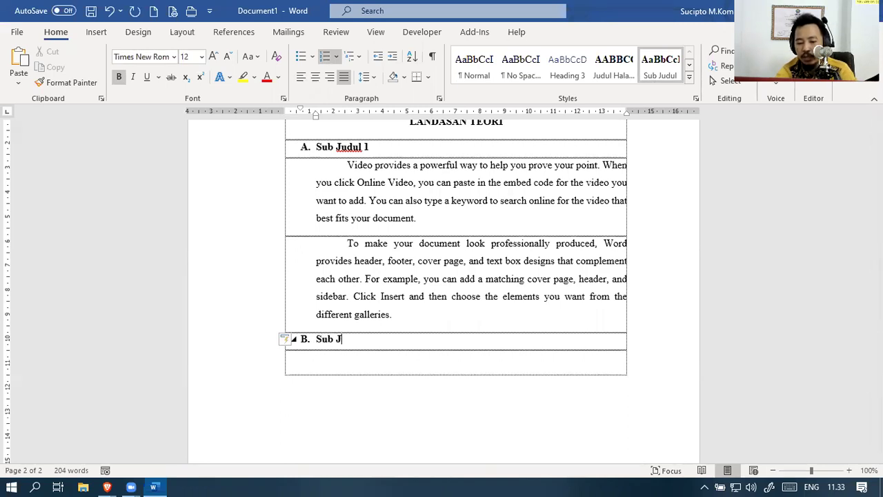
text(udul 32)
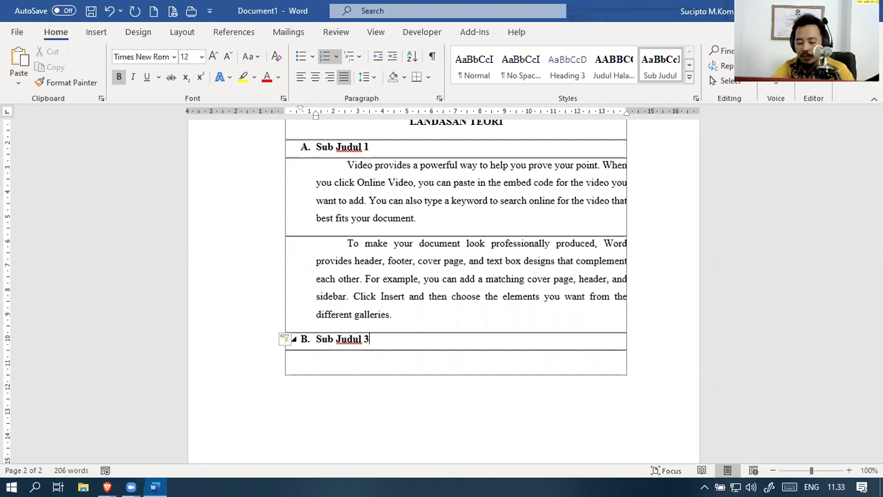
drag(406, 318, 350, 169)
key(ctrl+c)
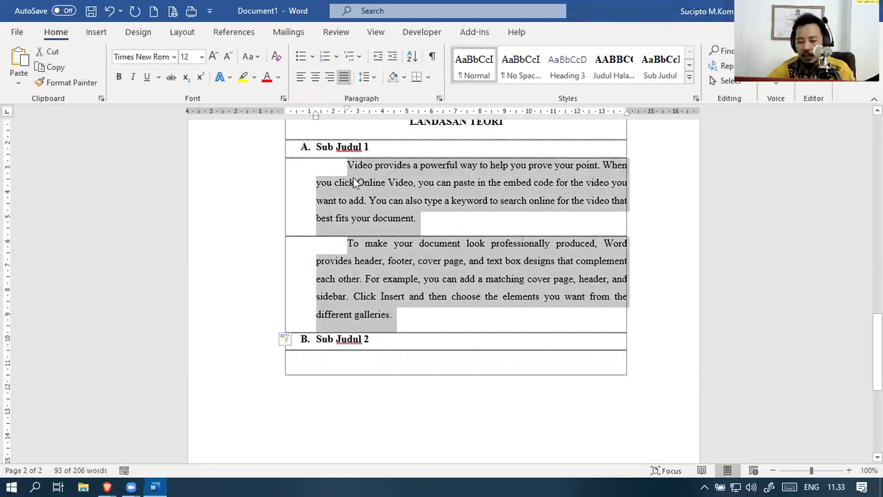
click(394, 365)
key(ctrl+v)
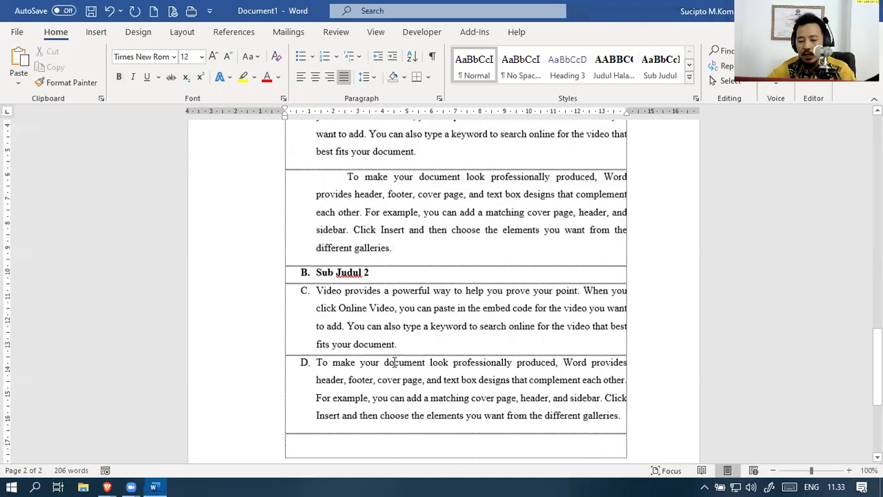
key(ctrl+z)
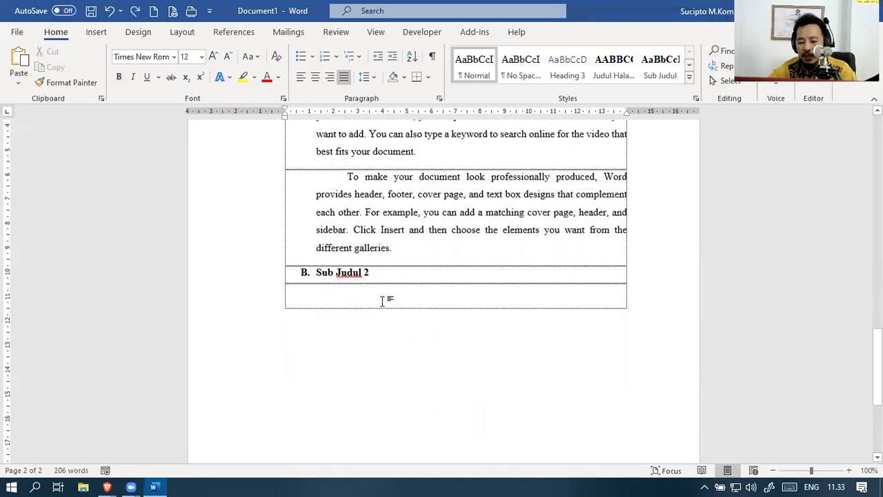
key(BackSpace)
key(Return)
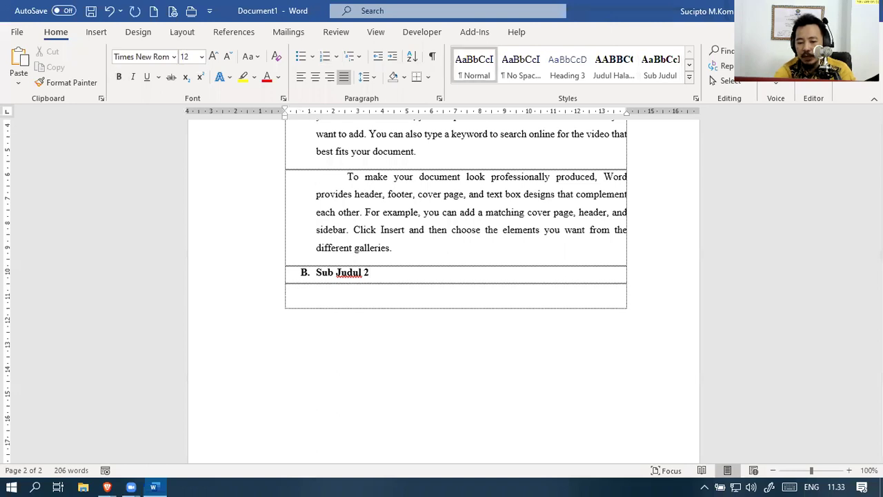
key(ctrl+v)
key(ctrl+z)
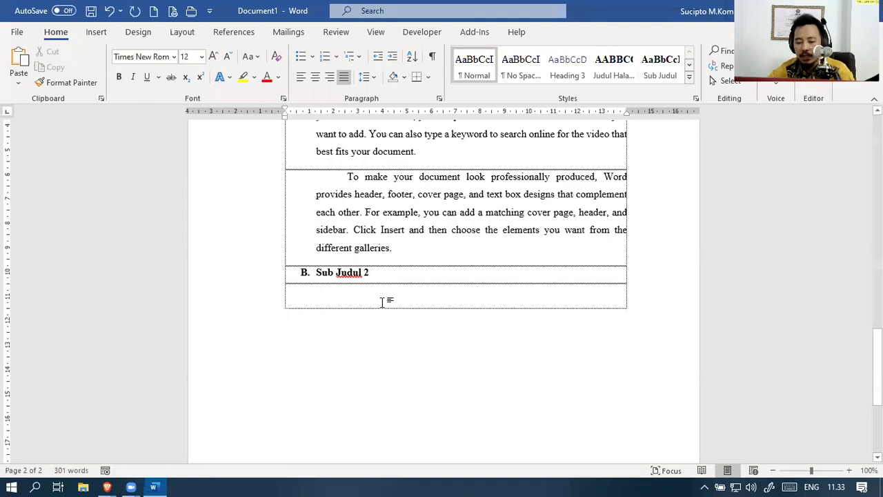
Generate two sample paragraphs under Sub Judul 2 with =rand(2)
text(d)
key(BackSpace)
text(=rand(2))
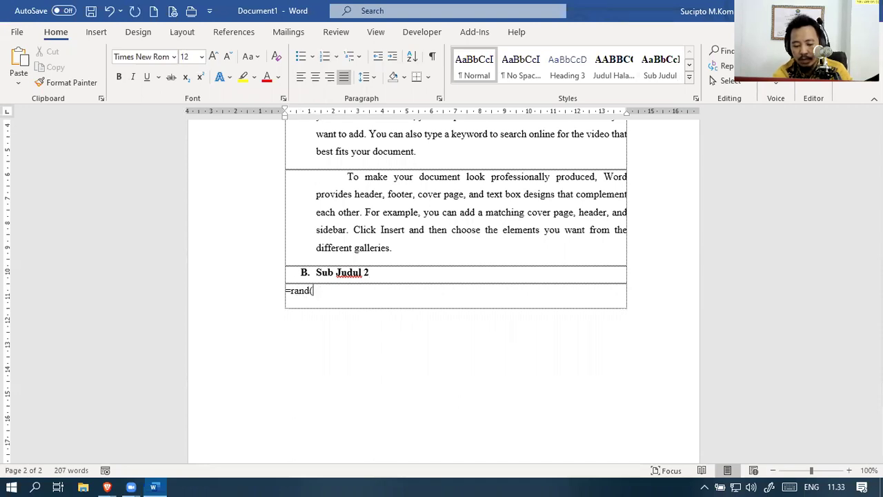
key(Return)
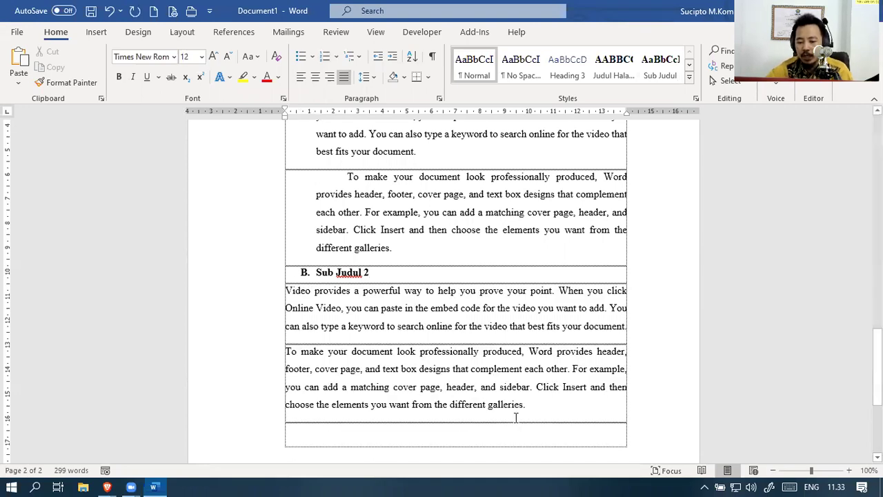
drag(529, 408, 524, 405)
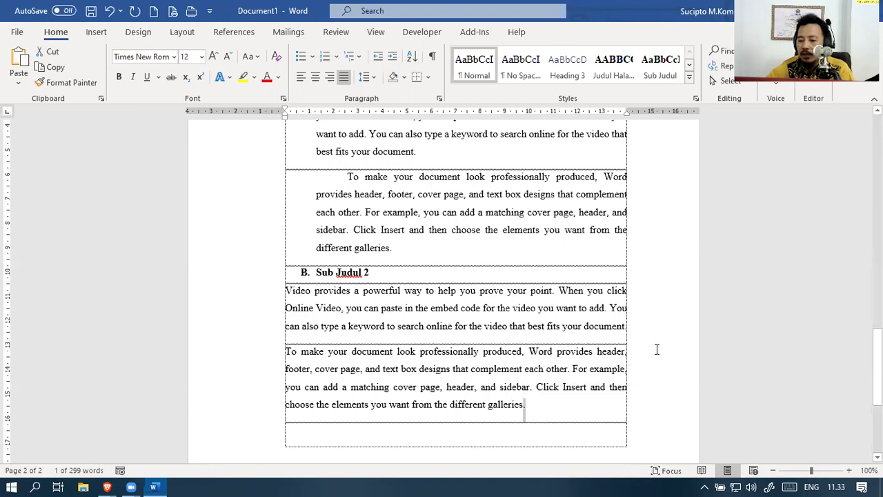
scroll(657, 350, up, 1)
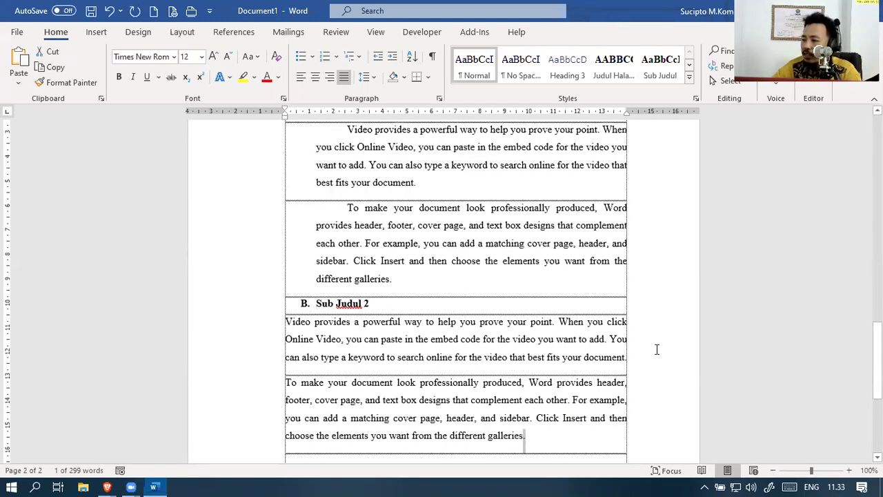
scroll(657, 350, up, 2)
click(408, 191)
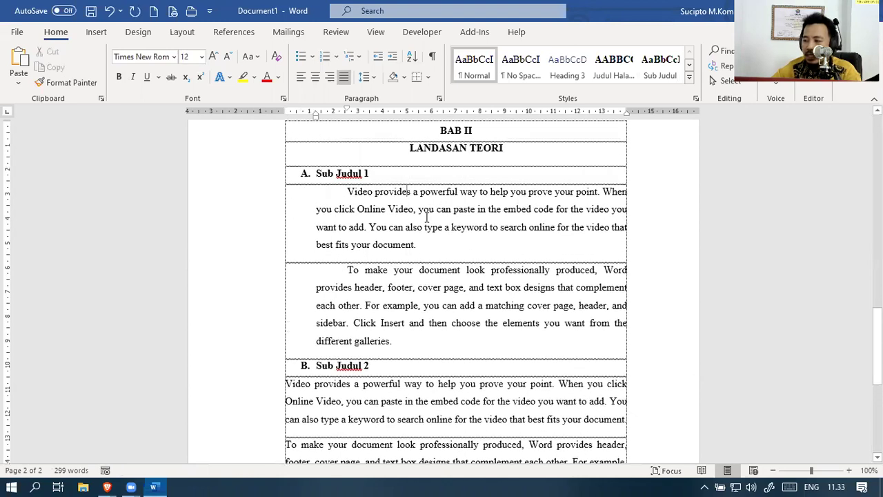
scroll(439, 225, down, 3)
Change both paragraphs under Sub Judul 2 to Calibri (Body), size 10
drag(546, 404, 258, 294)
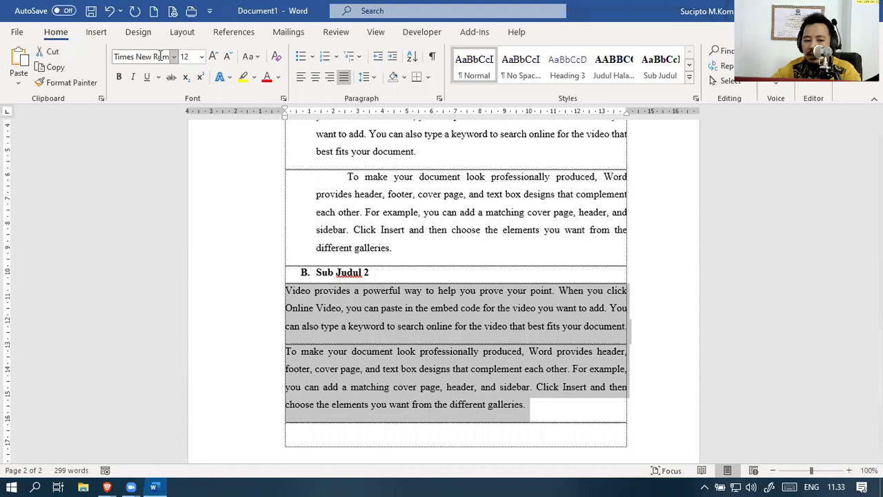
click(160, 56)
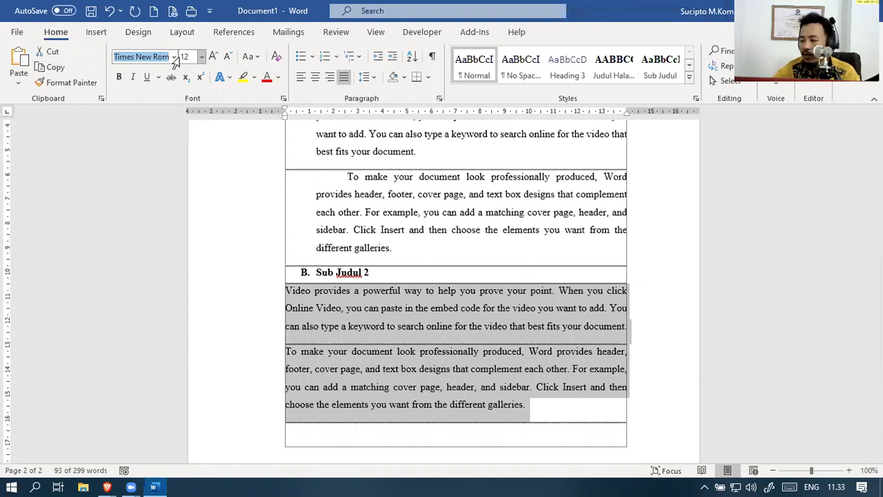
click(174, 57)
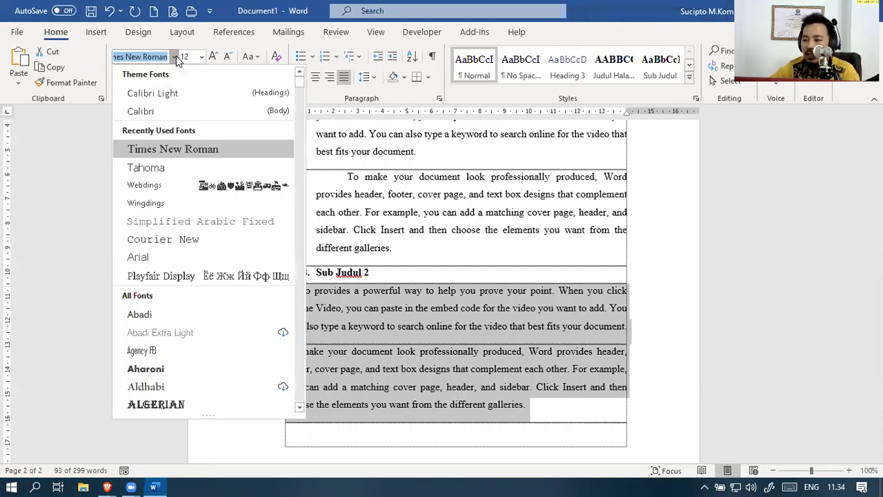
click(160, 114)
click(191, 55)
text(10)
key(Return)
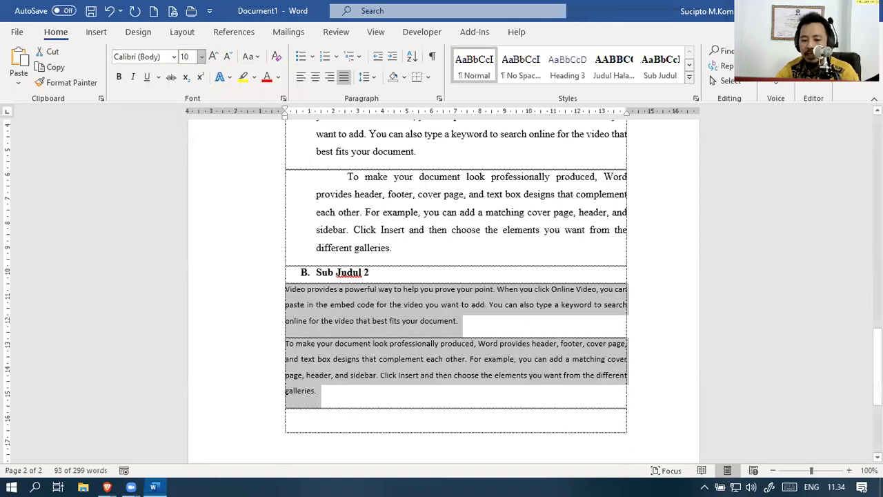
click(429, 321)
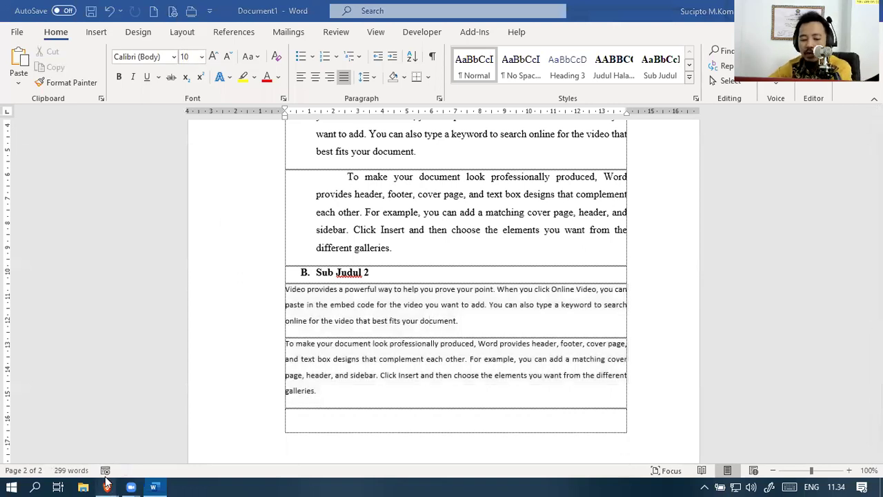
Copy the Huffman Coding description from nerdfirst.net, then select the Sub Judul 2 sample paragraphs in Word
mouse_move(107, 486)
click(153, 454)
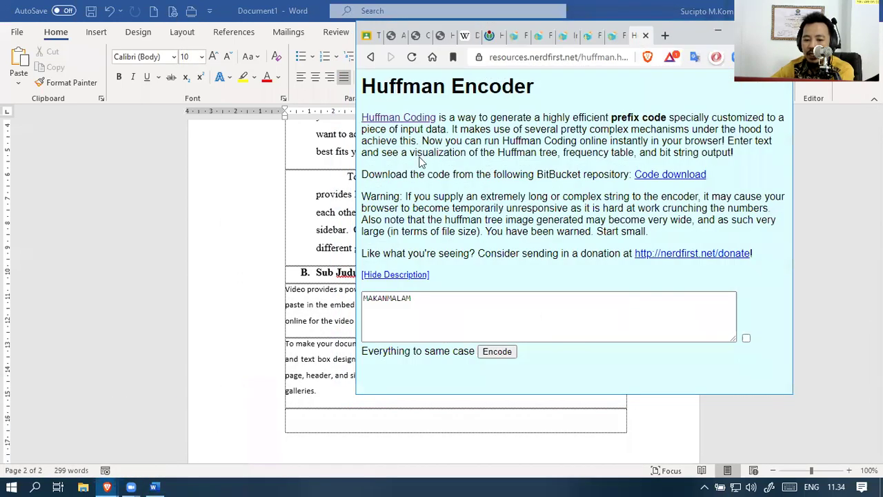
drag(363, 119, 740, 238)
key(ctrl+c)
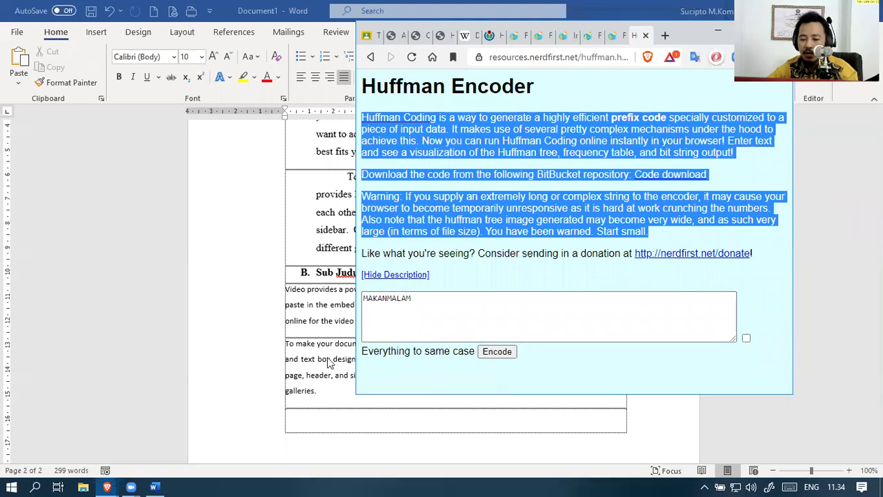
click(302, 383)
drag(304, 390, 264, 298)
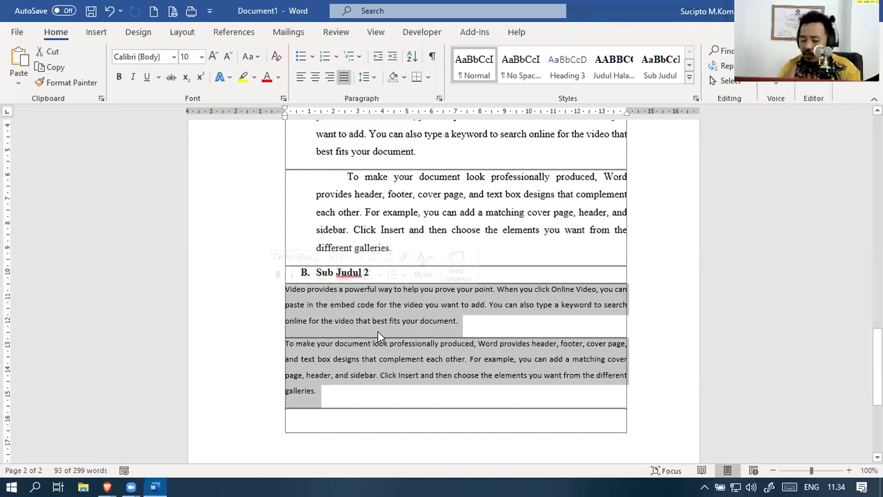
Replace the sample paragraphs with the Huffman description using Keep Text Only paste
key(ctrl+v)
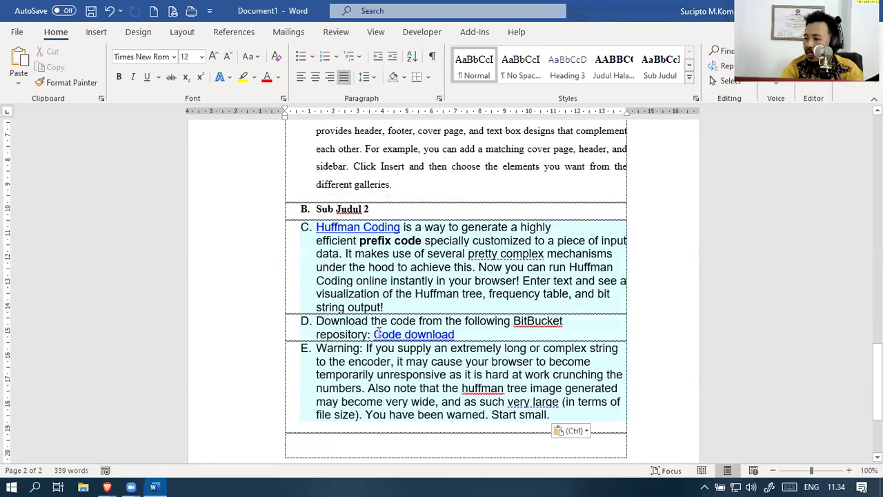
key(ctrl+z)
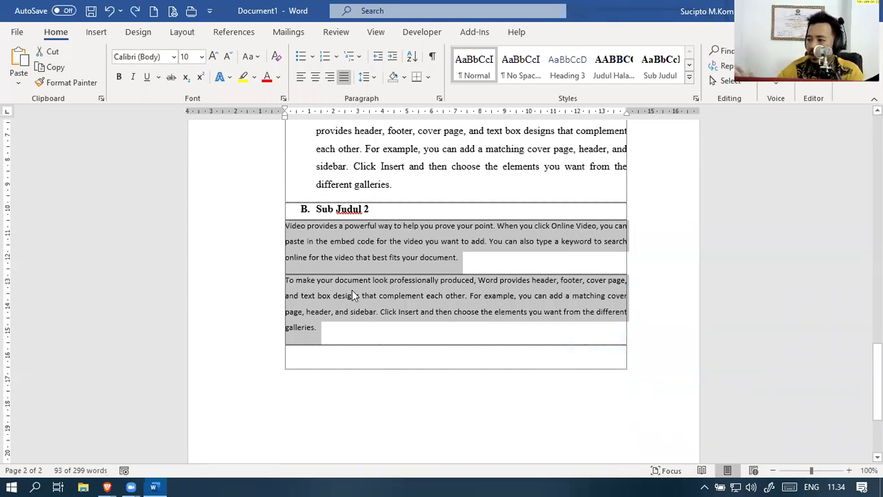
click(18, 84)
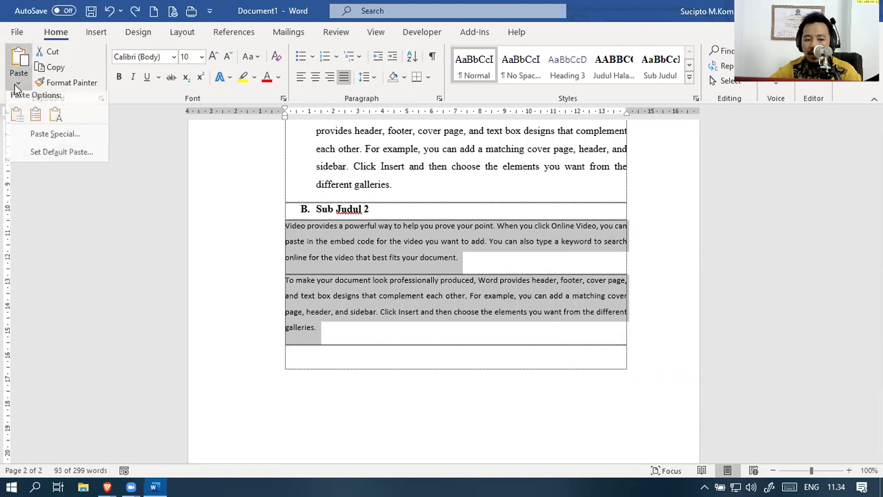
click(56, 122)
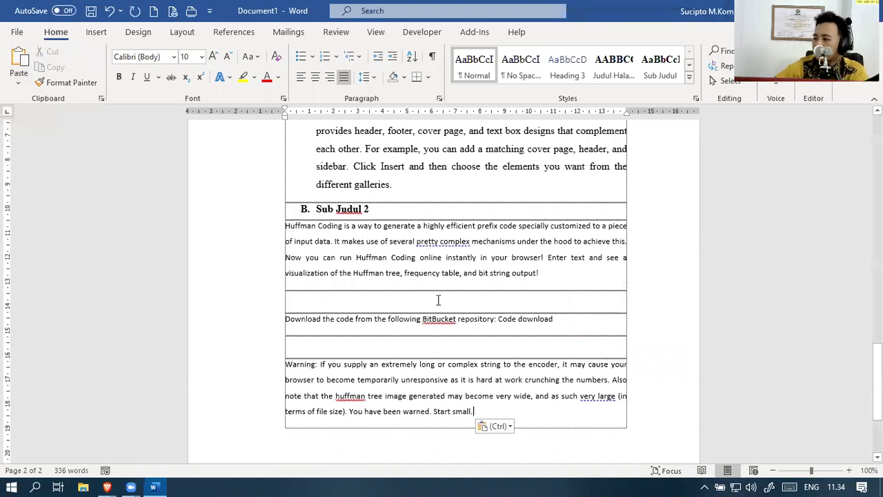
scroll(438, 301, up, 2)
scroll(427, 284, down, 2)
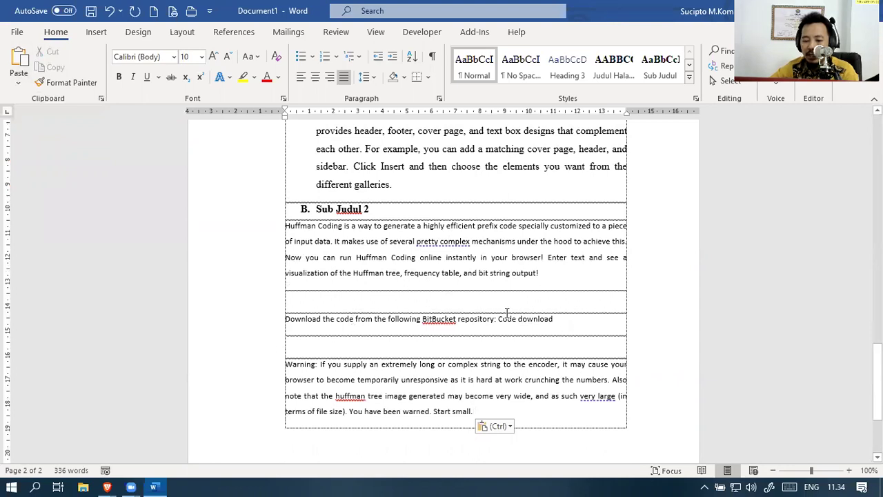
Delete the 'Download the code…' line from the pasted text
drag(553, 318, 286, 320)
key(BackSpace)
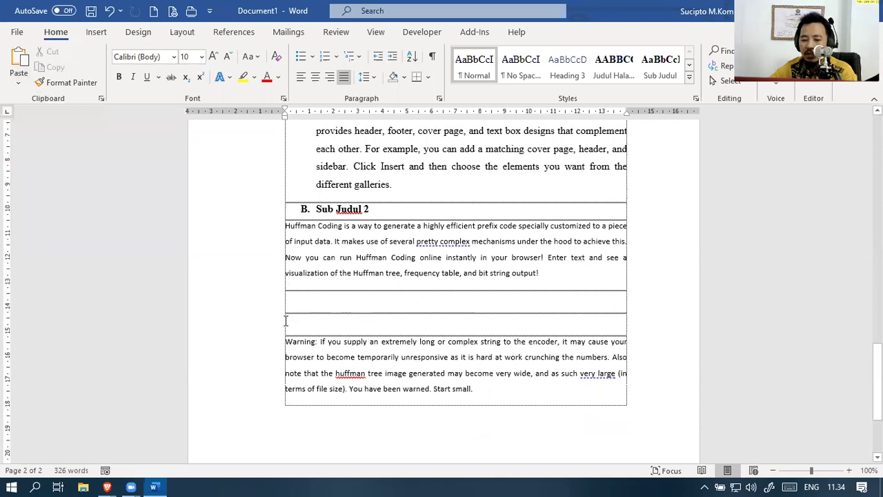
scroll(456, 200, up, 3)
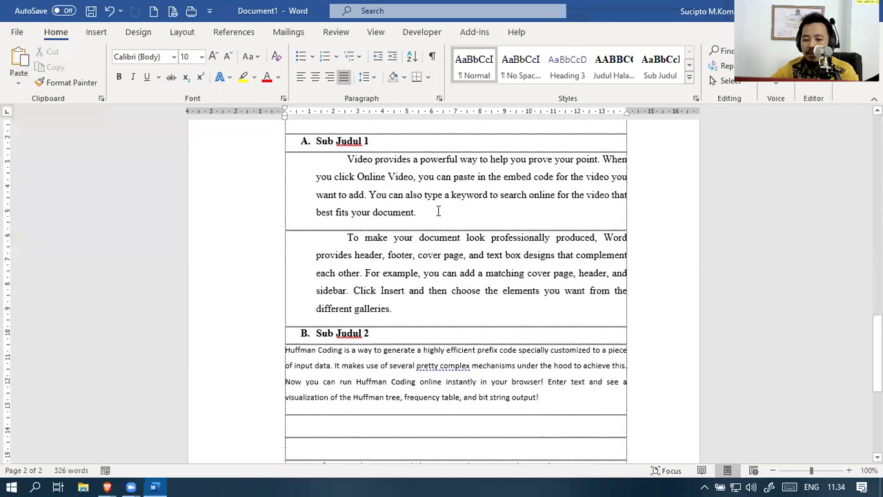
Copy the Sub Judul 1 Times New Roman body formatting onto the Huffman paragraphs with Format Painter
triple_click(395, 196)
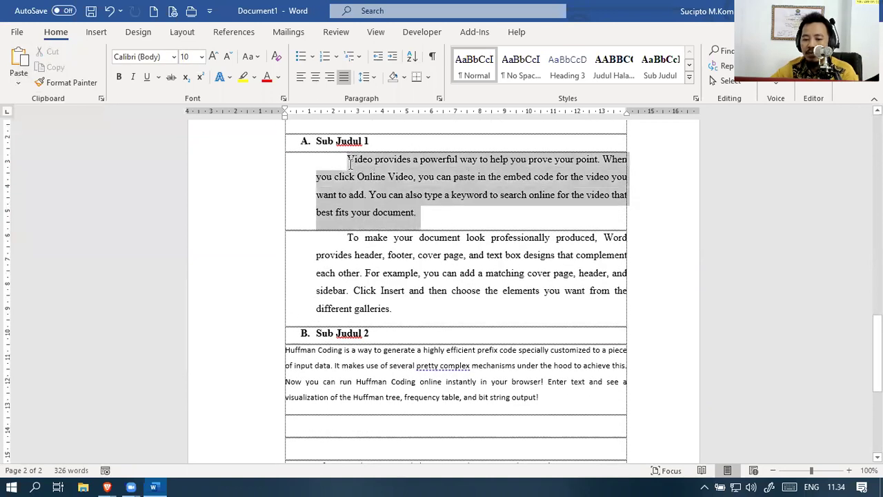
click(54, 86)
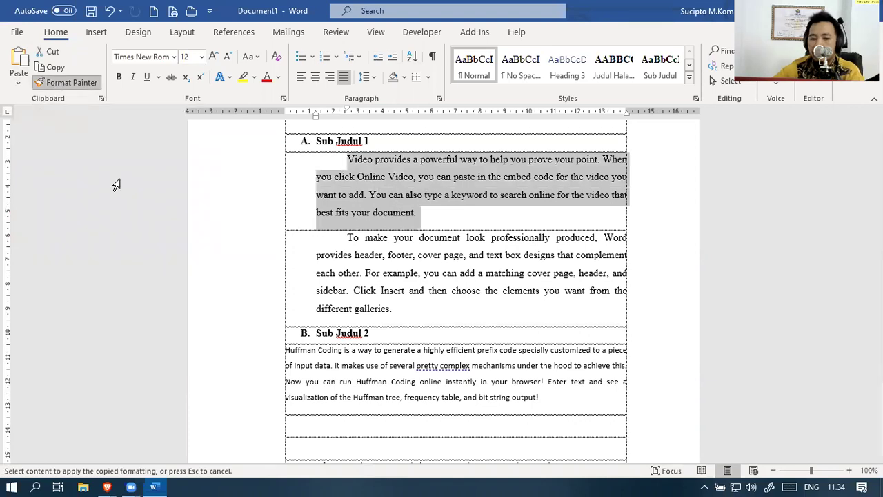
scroll(250, 225, down, 1)
scroll(250, 225, down, 2)
drag(248, 232, 290, 390)
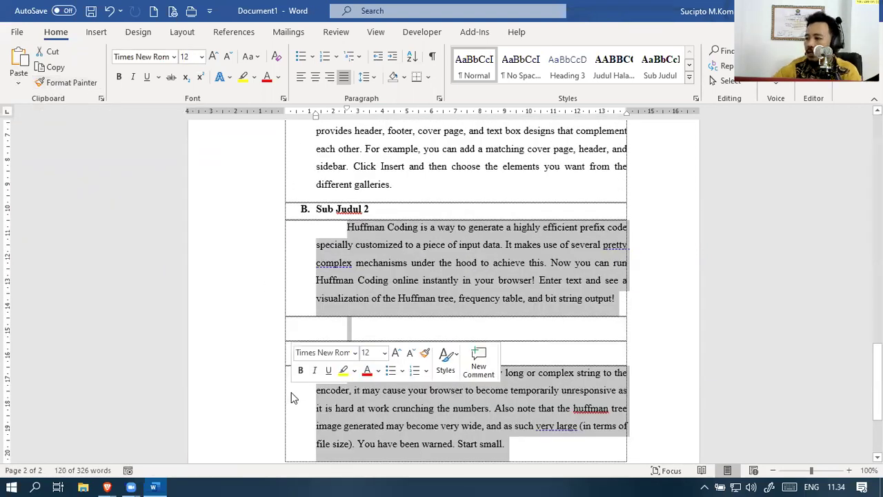
Remove the extra empty rows and leave one blank paragraph between the Huffman and Warning paragraphs
click(517, 332)
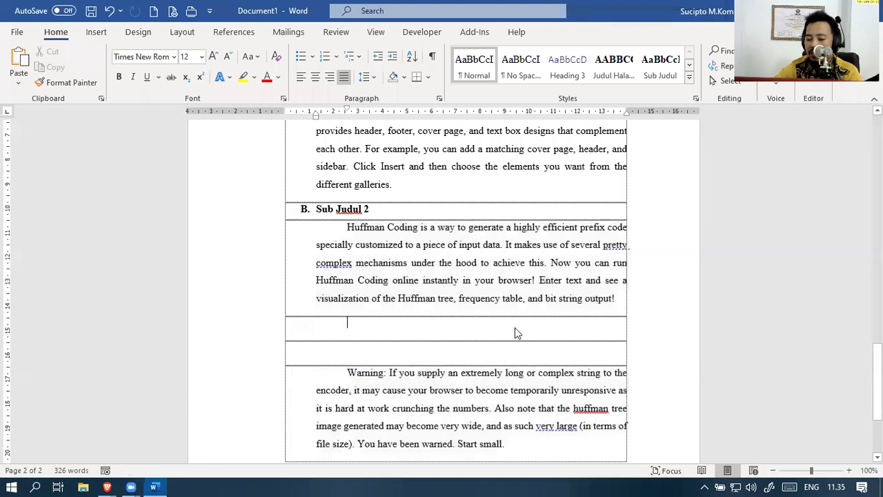
key(Delete)
key(Delete)
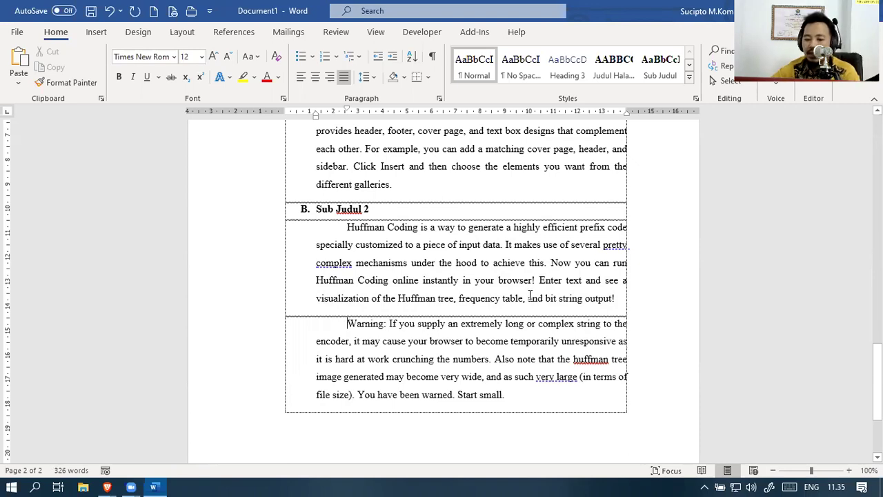
scroll(522, 295, up, 7)
scroll(522, 296, down, 5)
scroll(522, 296, down, 5)
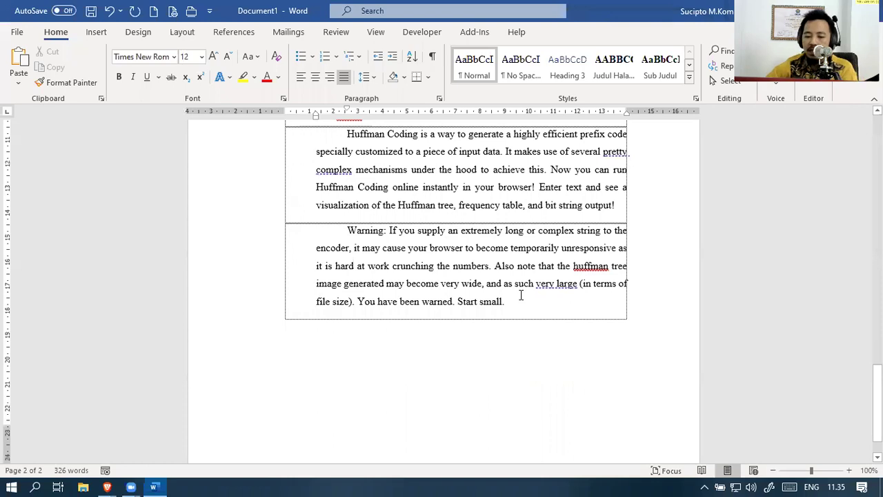
scroll(521, 295, up, 2)
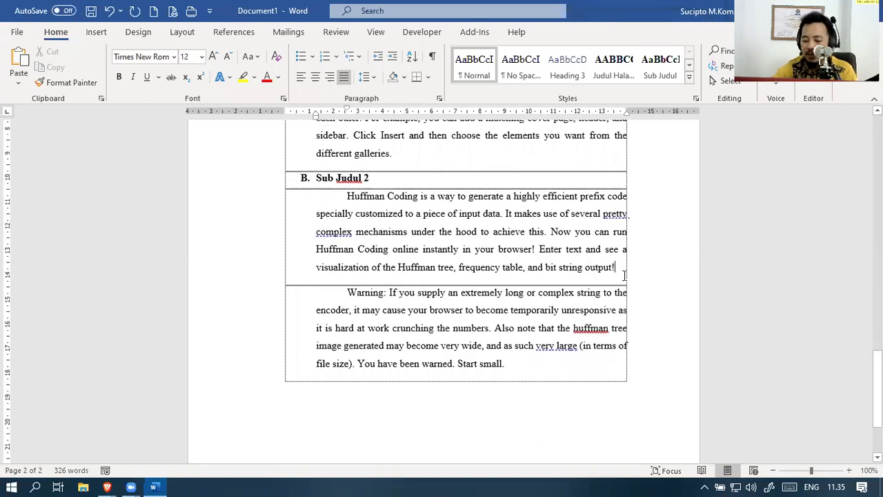
key(Return)
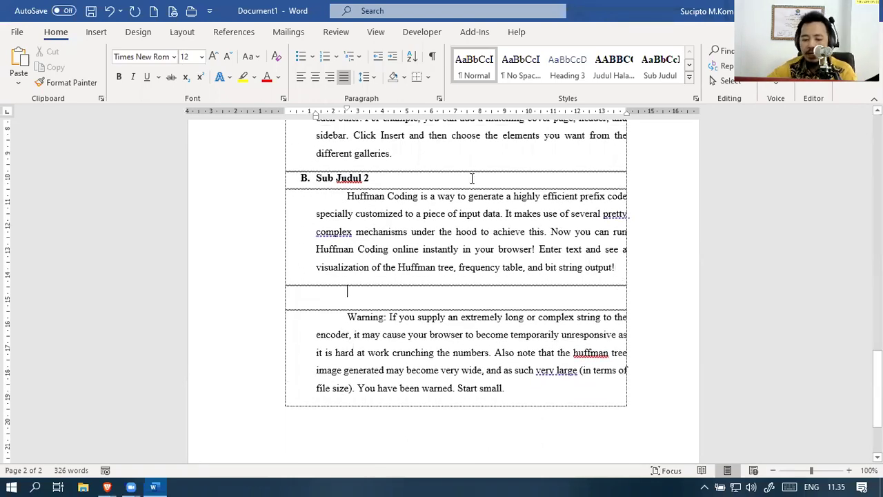
mouse_move(104, 483)
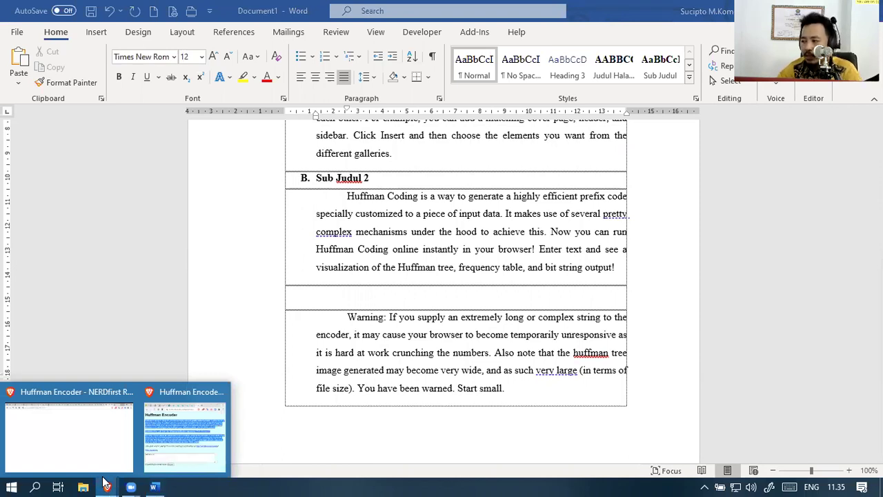
Open a new maximized Brave tab and search Google for 'Algoritma Huffman'
click(189, 437)
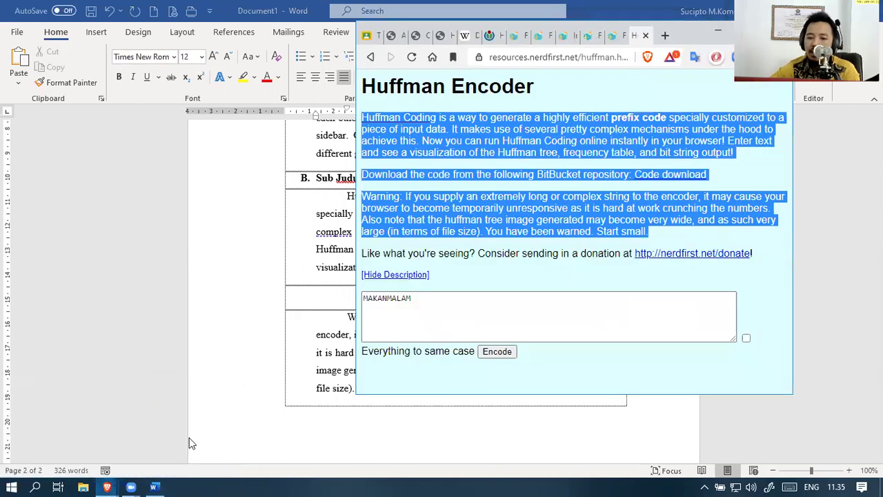
click(666, 35)
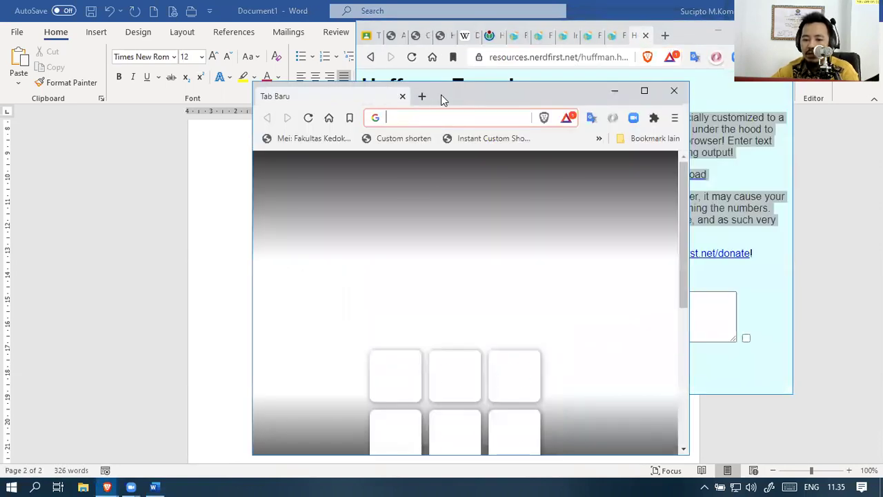
double_click(441, 95)
click(342, 32)
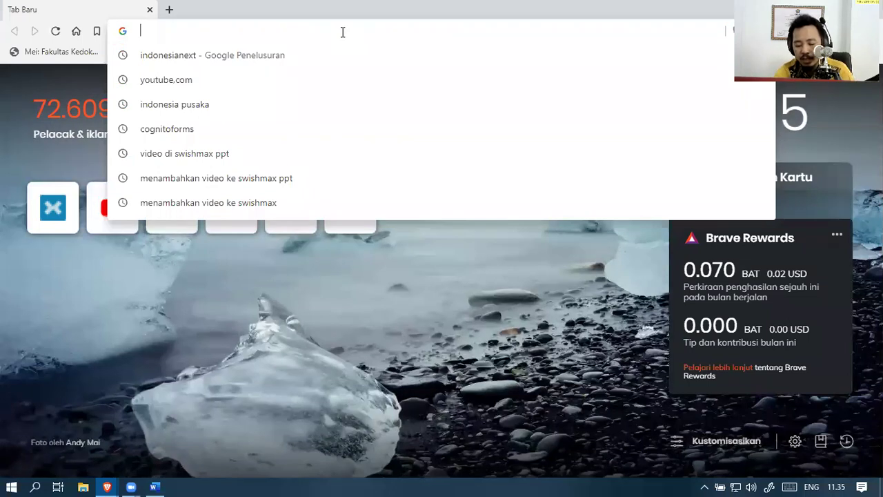
text(Algorit)
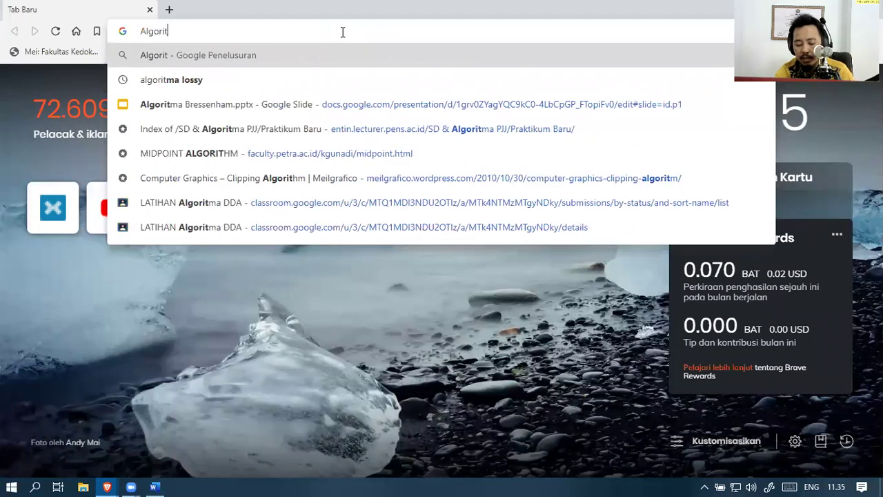
text(ma Huffman)
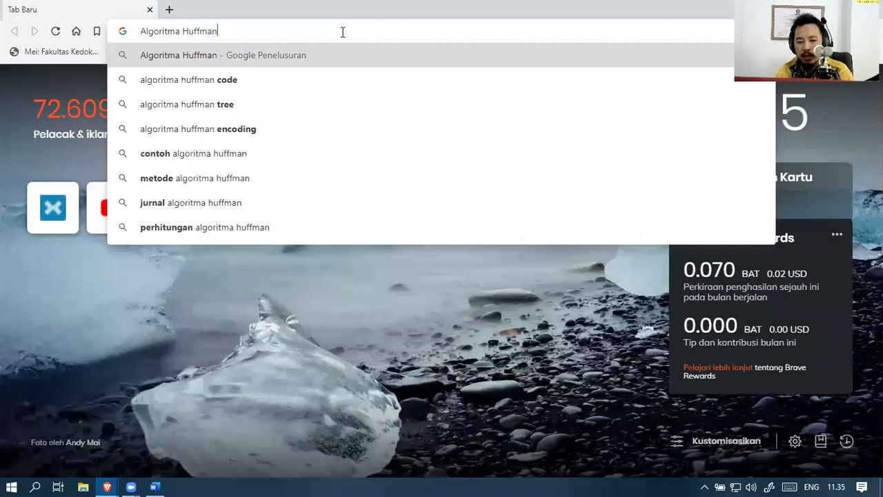
key(Return)
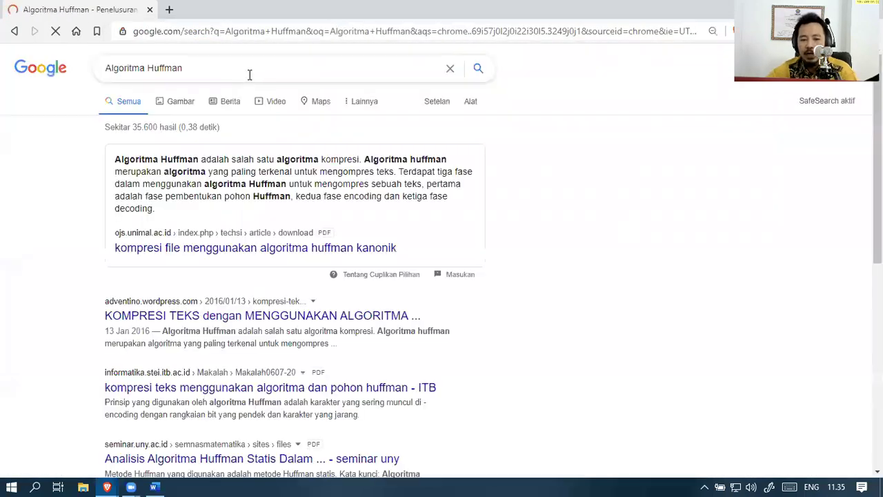
Show Google image results and preview the first Huffman tree image and its source page
click(178, 105)
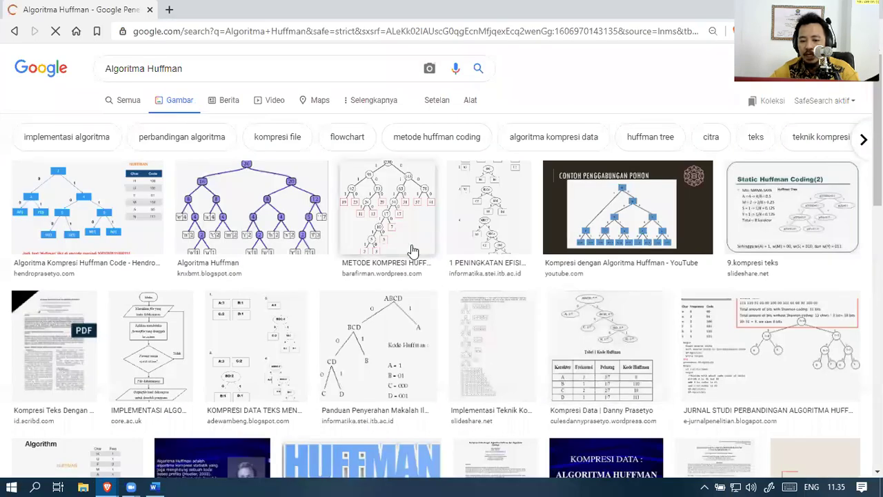
click(67, 197)
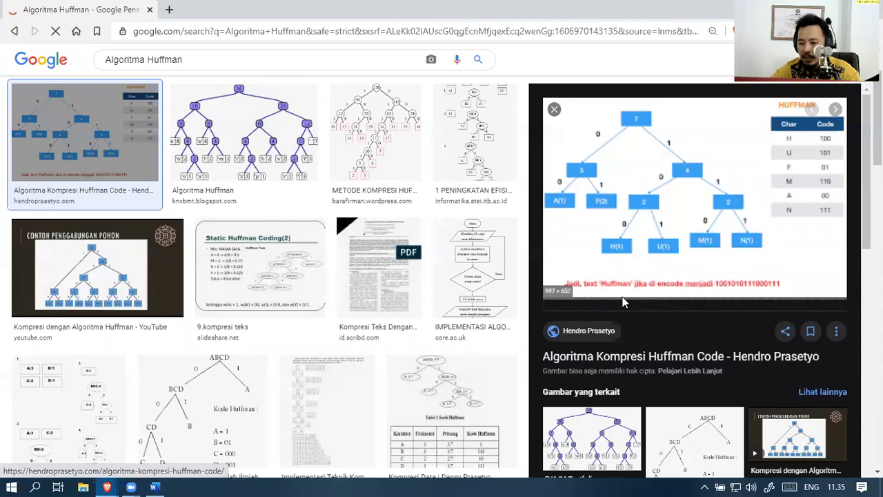
click(583, 359)
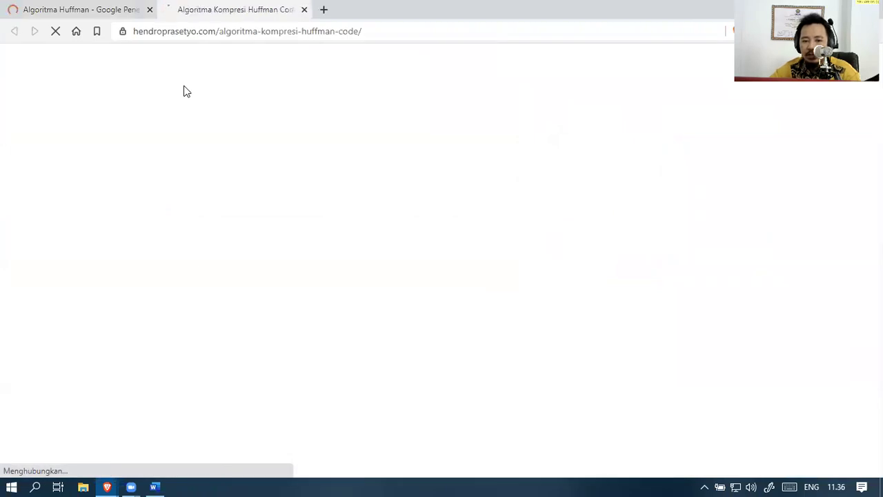
click(74, 8)
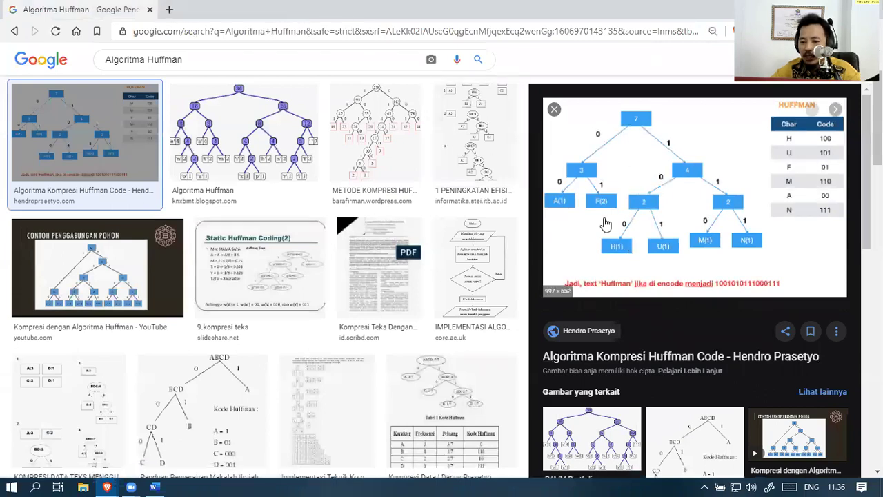
Open the full-size Huffman tree image in a new tab, cancelling a Save As attempt
right_click(690, 191)
right_click(618, 166)
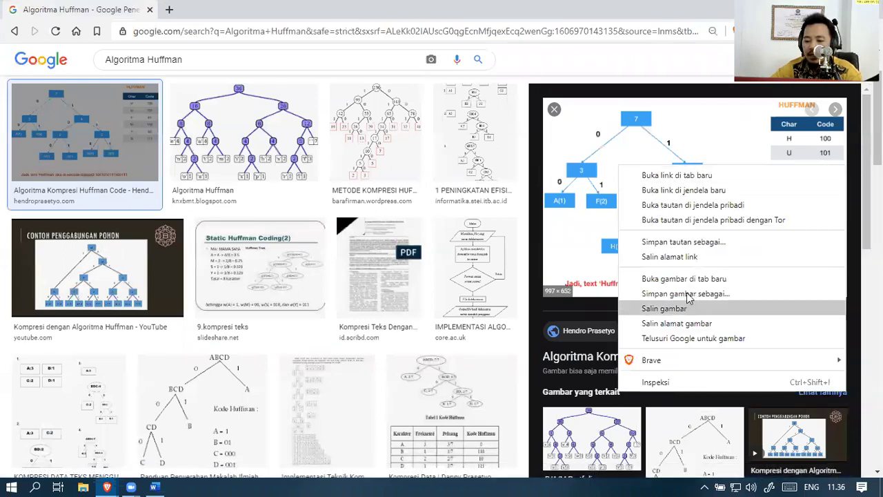
click(684, 279)
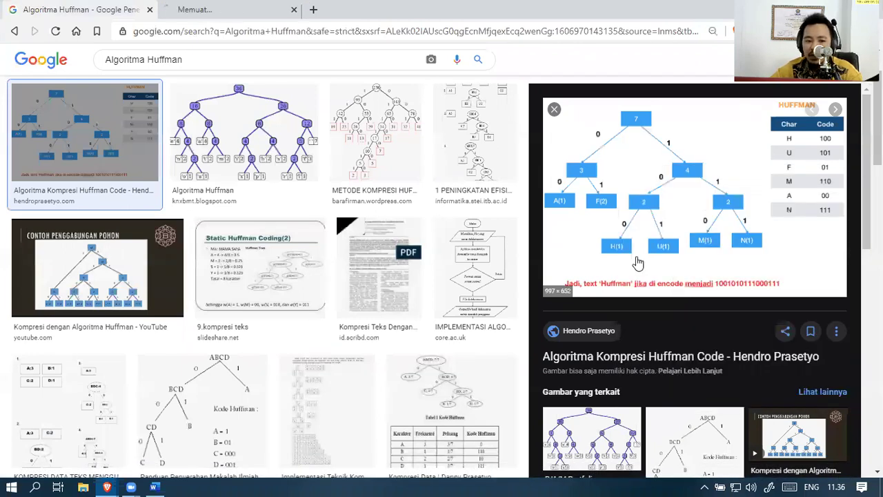
click(252, 6)
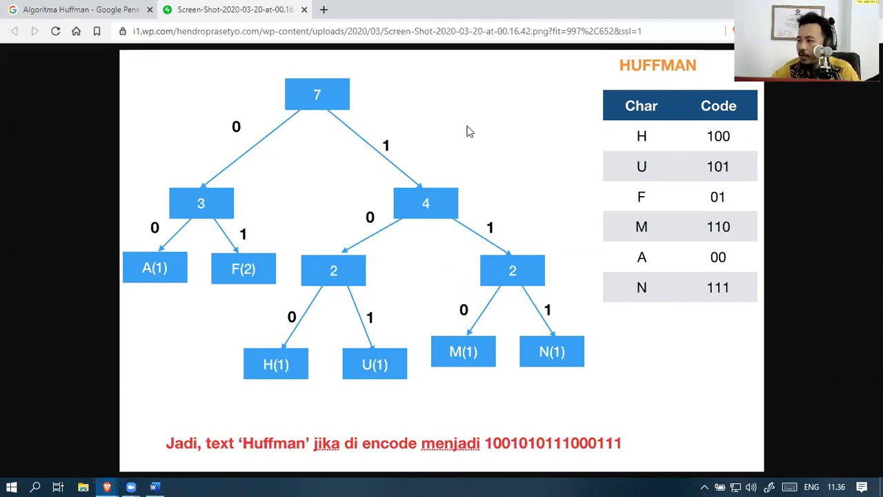
right_click(503, 134)
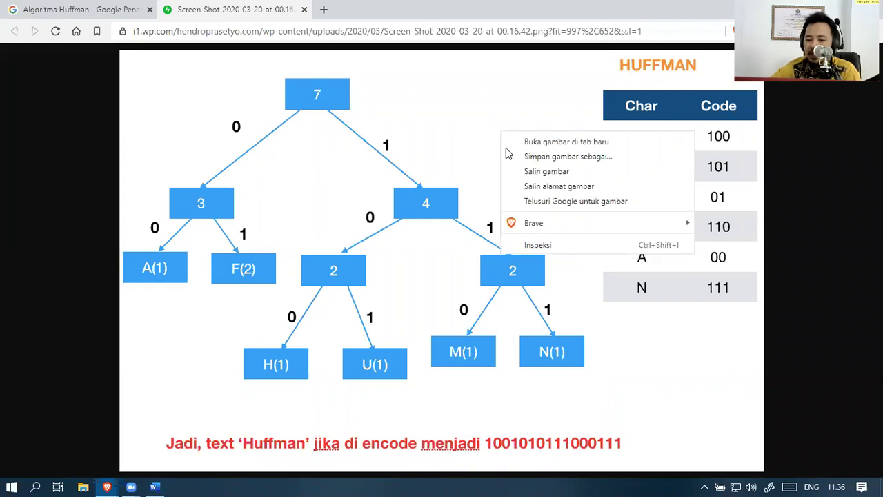
click(580, 157)
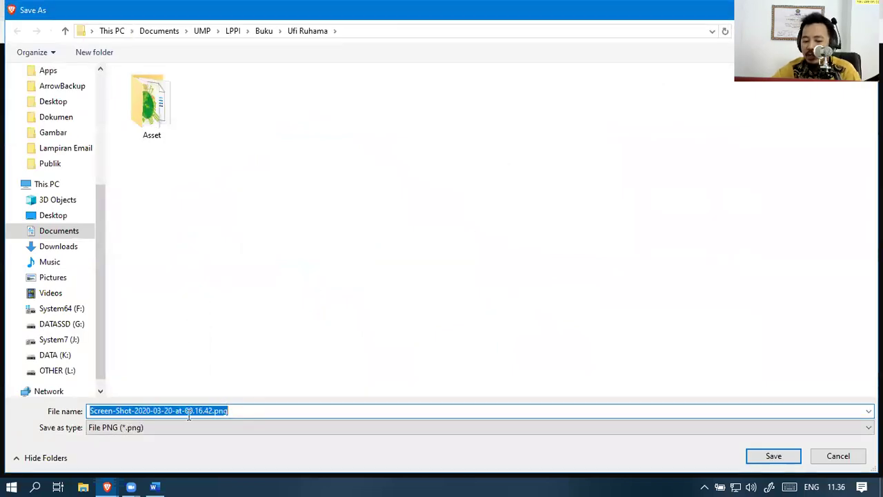
click(839, 456)
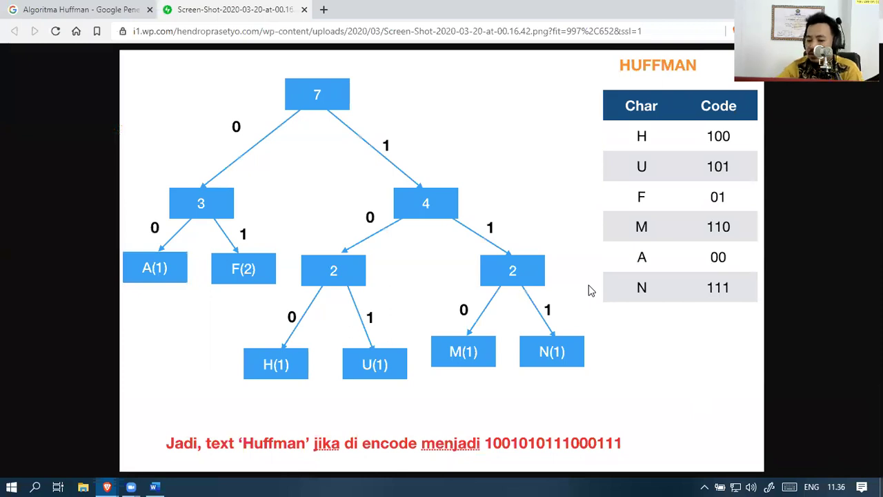
Copy the Huffman tree image with 'Salin gambar' and switch back to Word
right_click(437, 142)
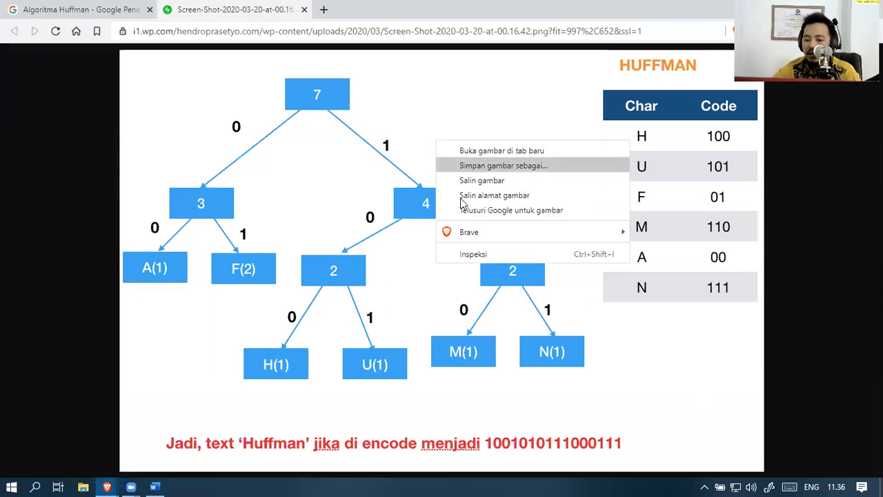
click(493, 184)
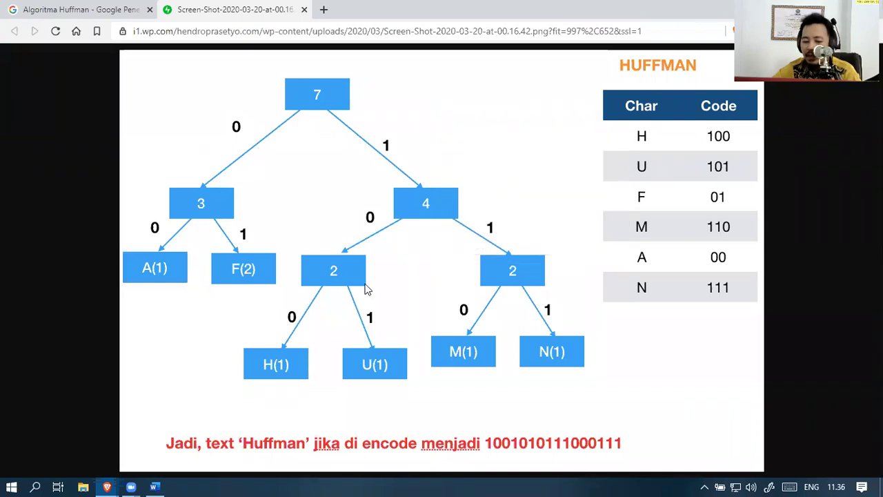
click(155, 486)
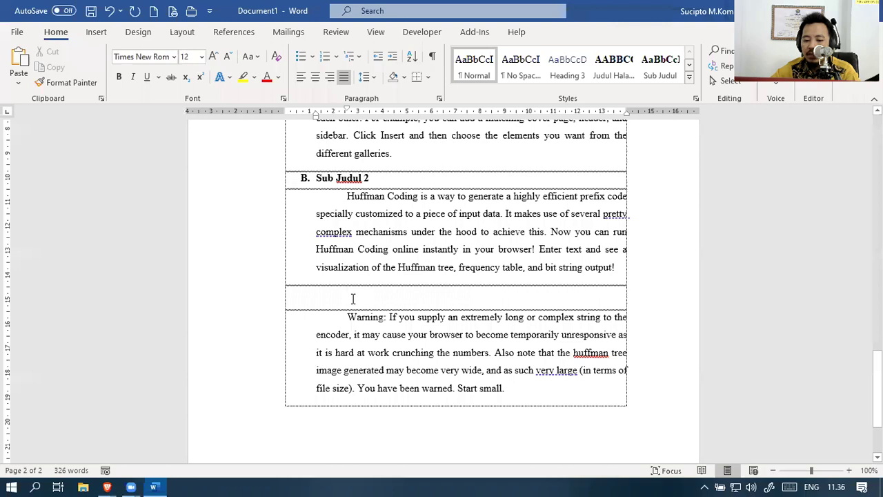
Paste the Huffman tree image below the Huffman Coding paragraph and select it
key(ctrl+v)
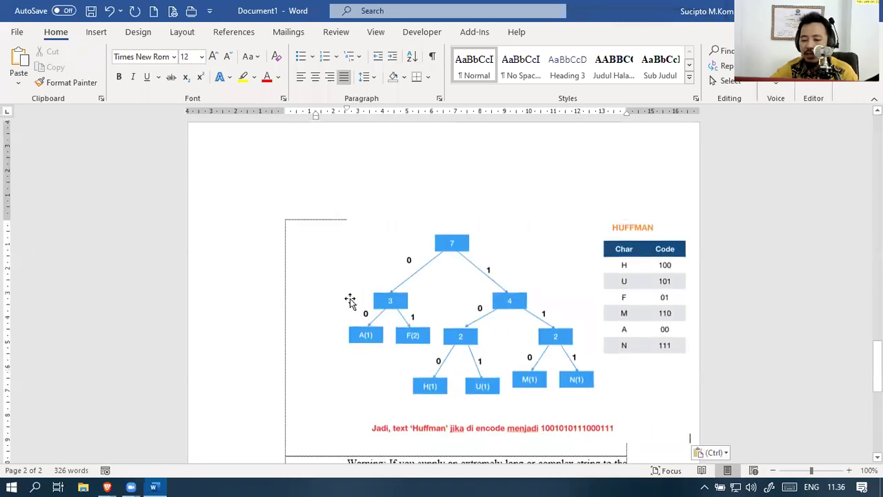
click(466, 309)
scroll(467, 305, up, 10)
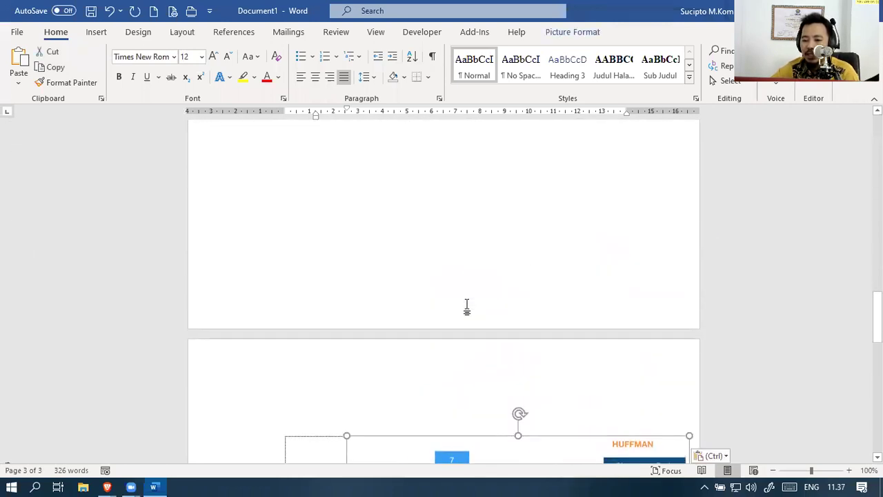
scroll(471, 295, up, 1)
scroll(483, 293, down, 8)
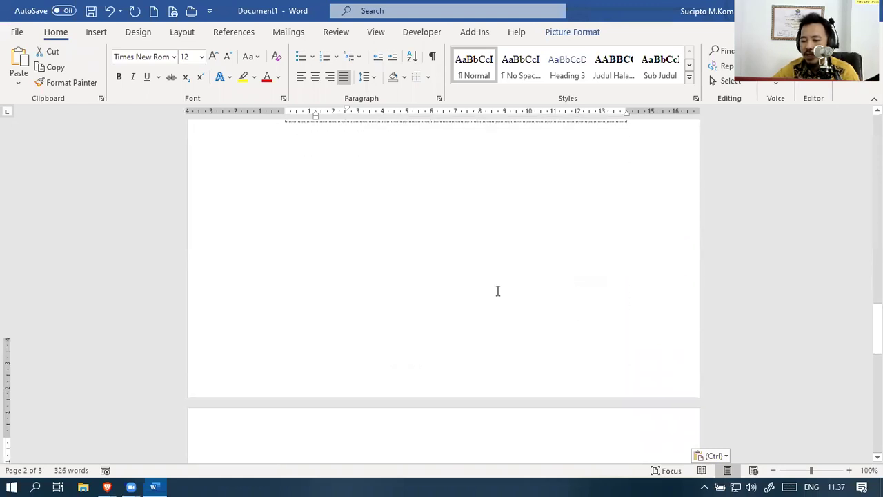
scroll(525, 331, down, 3)
scroll(559, 265, up, 3)
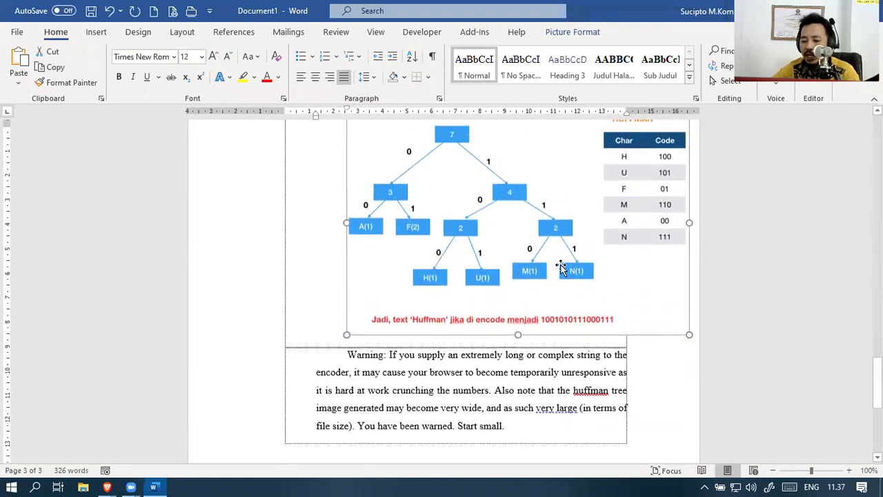
Undo the distorted width and height resizes and shrink the picture proportionally from its corner
drag(689, 412, 592, 322)
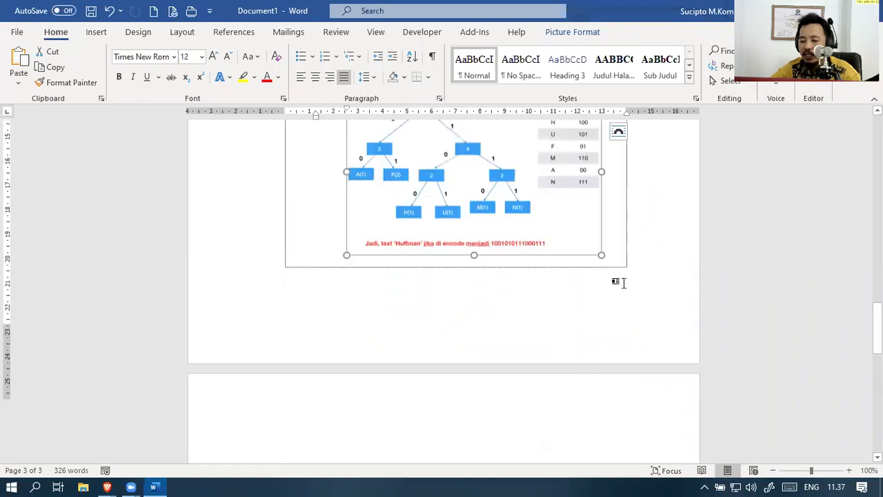
key(ctrl+z)
drag(688, 319, 584, 304)
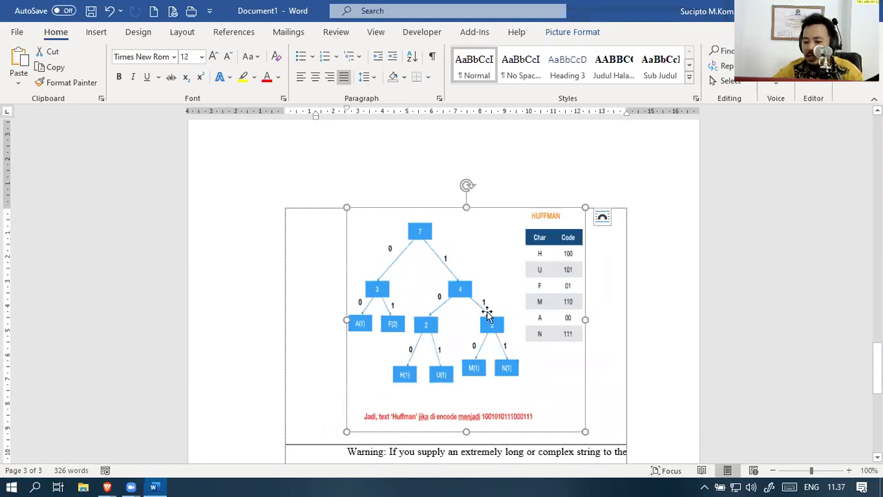
key(ctrl+z)
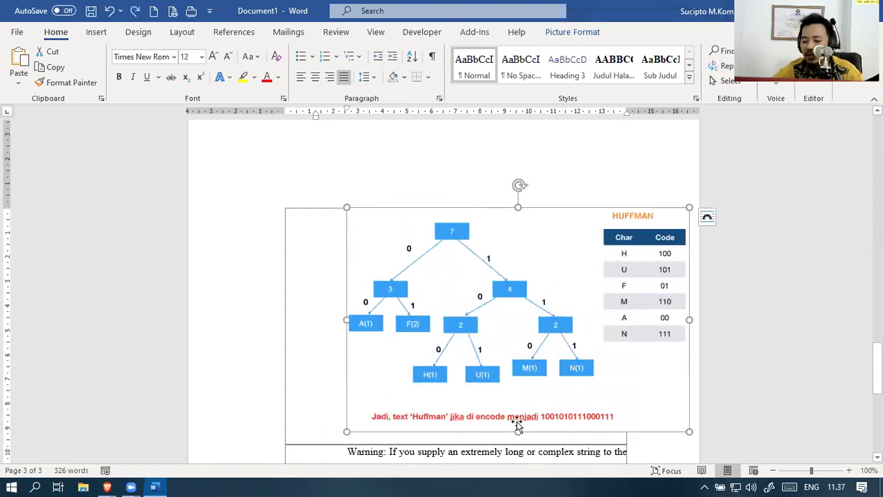
drag(517, 431, 490, 309)
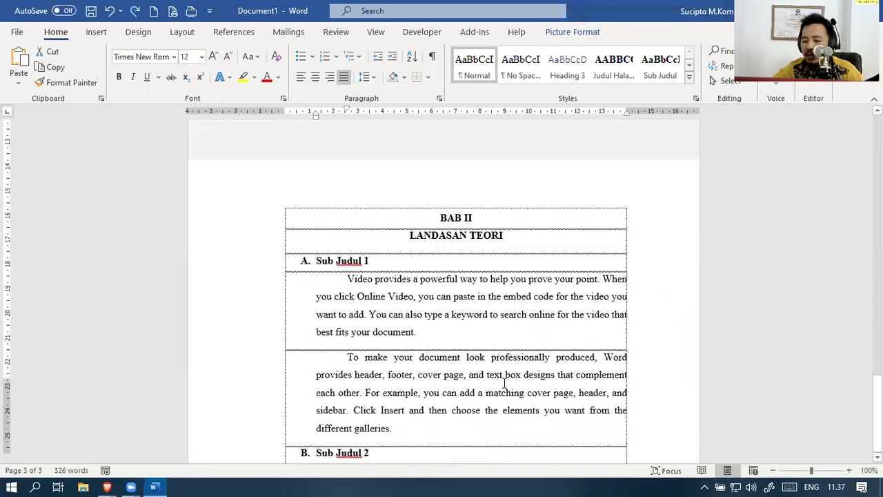
key(ctrl+z)
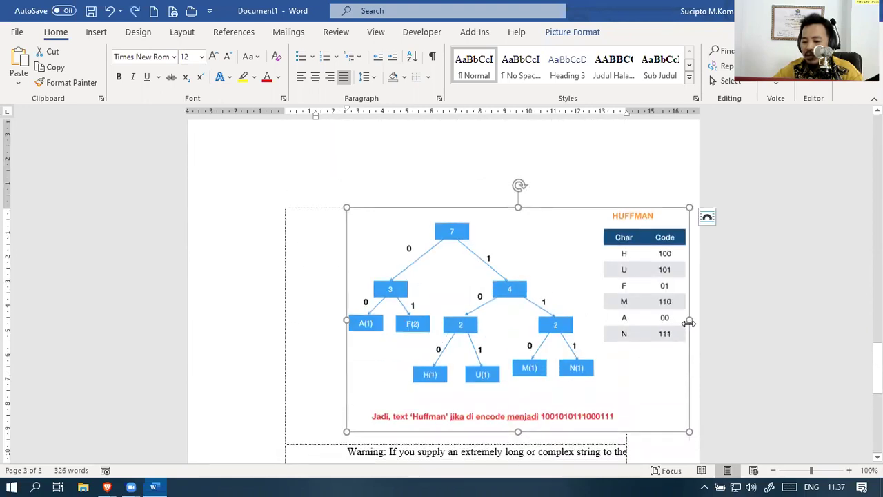
drag(689, 320, 504, 307)
drag(421, 431, 434, 298)
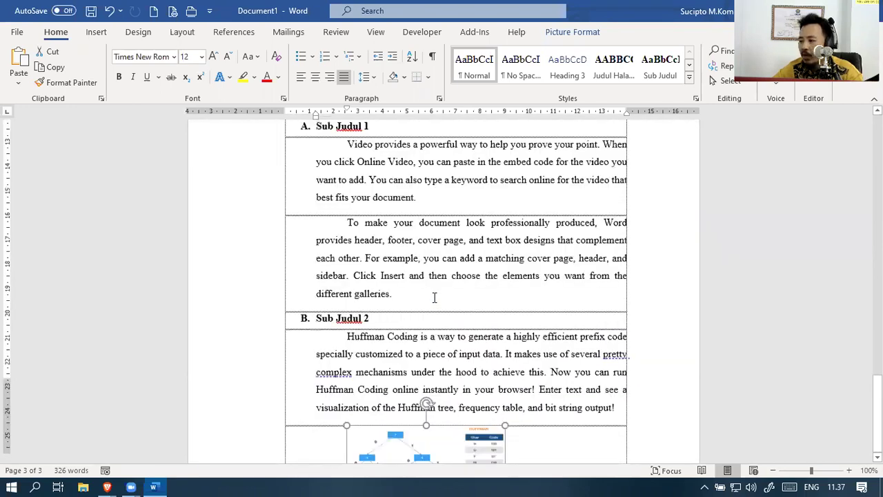
key(ctrl+z)
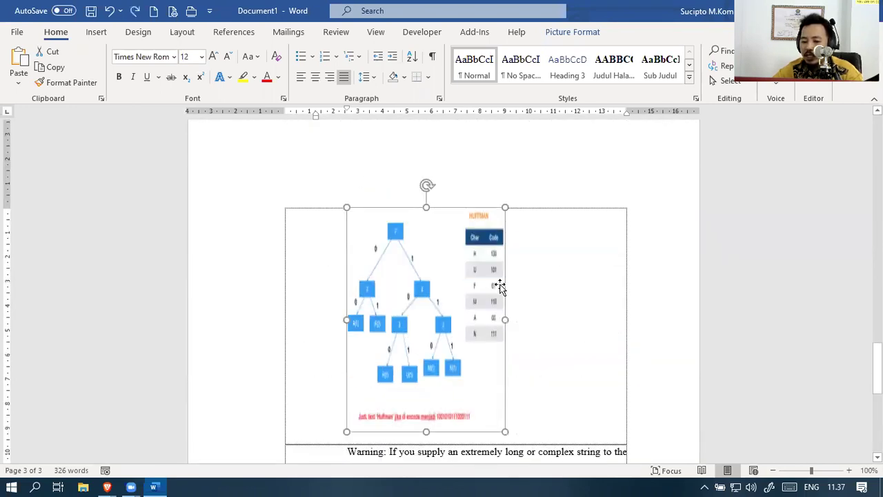
key(ctrl+z)
scroll(499, 286, down, 2)
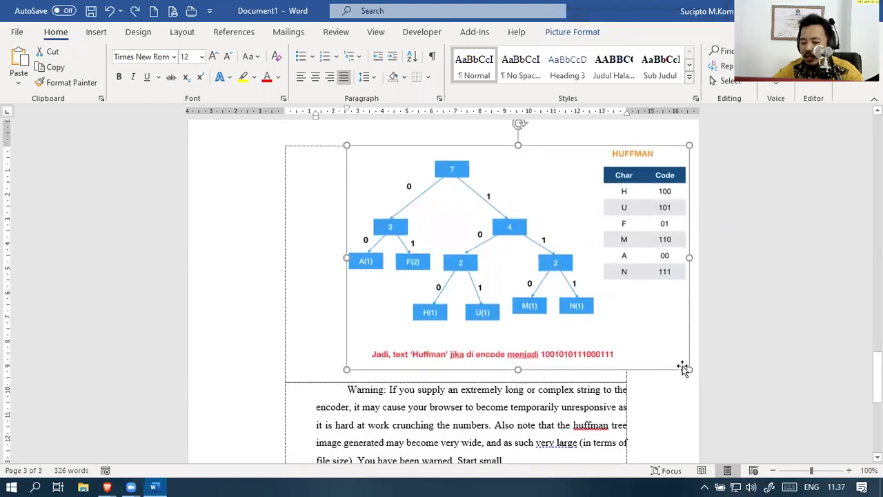
drag(683, 367, 587, 263)
scroll(590, 311, up, 3)
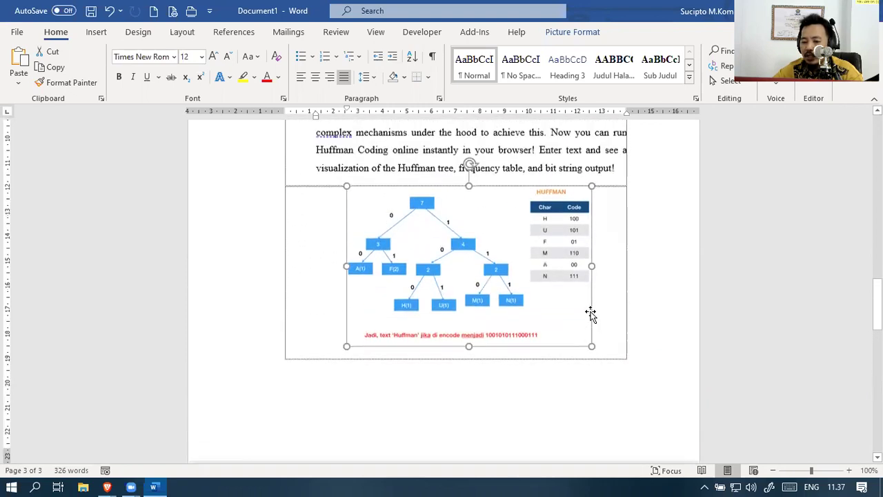
scroll(585, 310, down, 1)
click(582, 308)
Add an empty table row beneath the picture for its caption
scroll(506, 310, down, 4)
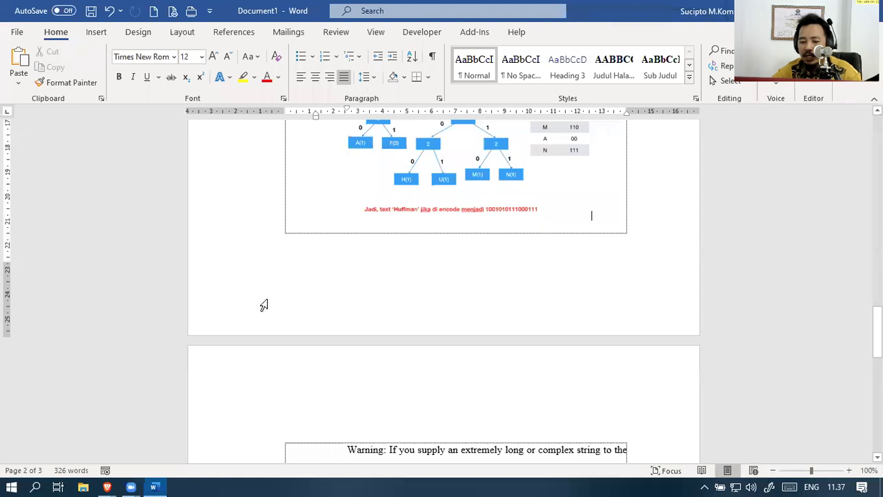
scroll(351, 296, down, 1)
scroll(352, 298, up, 10)
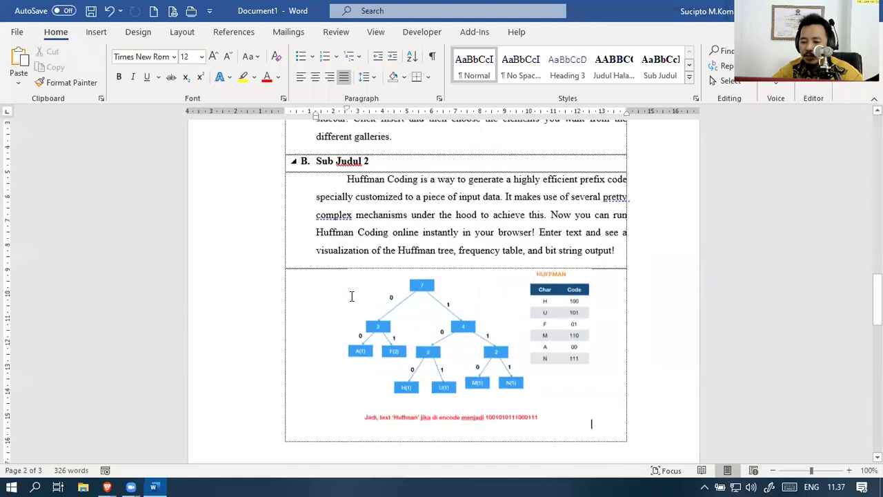
scroll(350, 297, down, 2)
scroll(349, 296, down, 3)
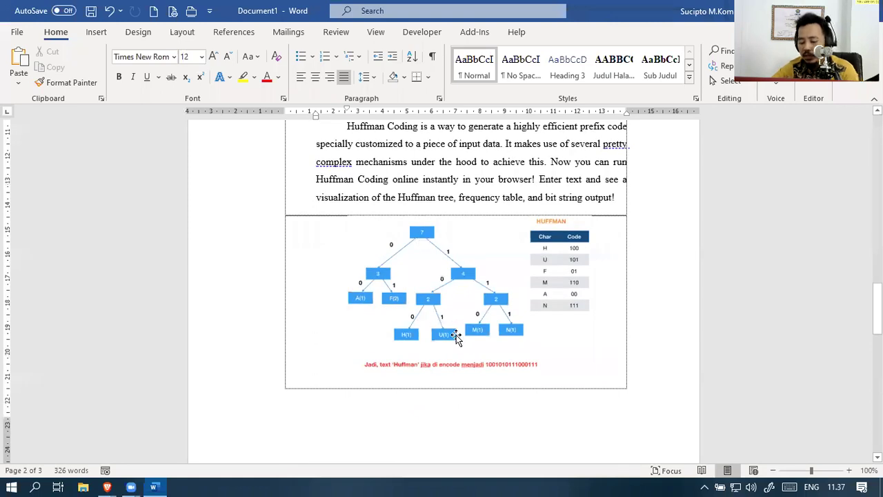
key(Tab)
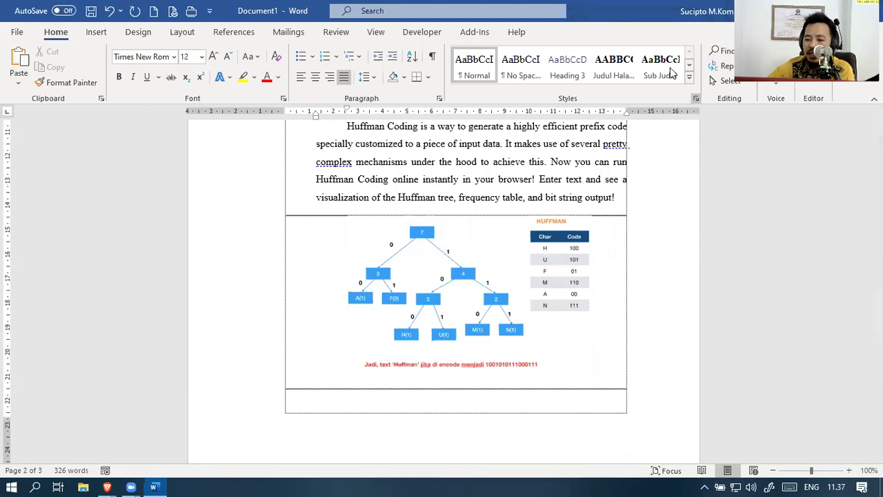
Open the full Styles pane beside the page
click(691, 80)
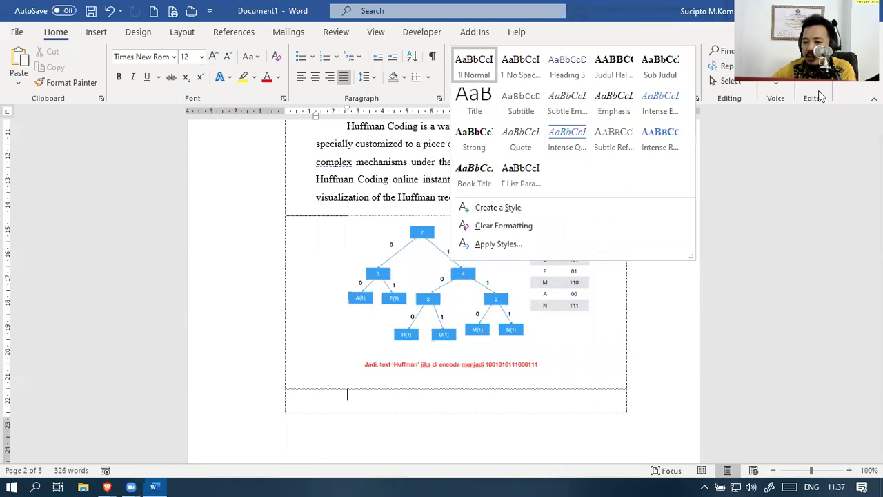
click(718, 112)
click(695, 98)
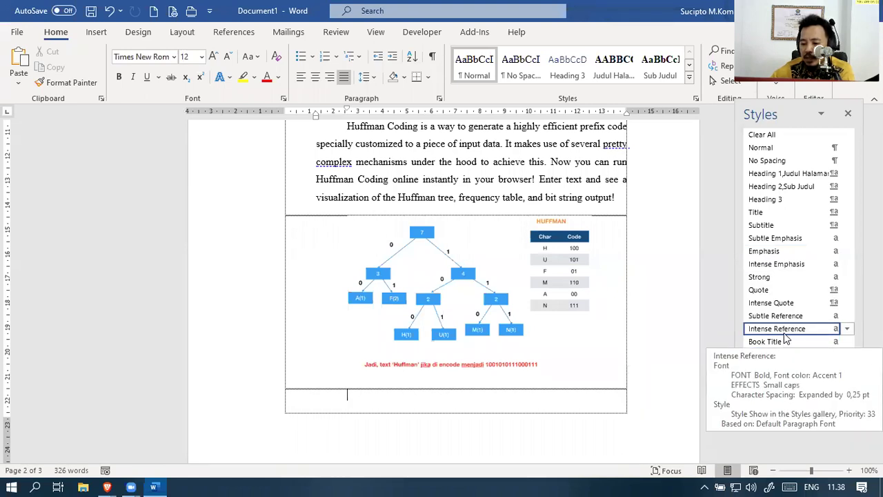
Type the 'Gambar 1' caption below the image in Intense Reference style and select it
click(785, 332)
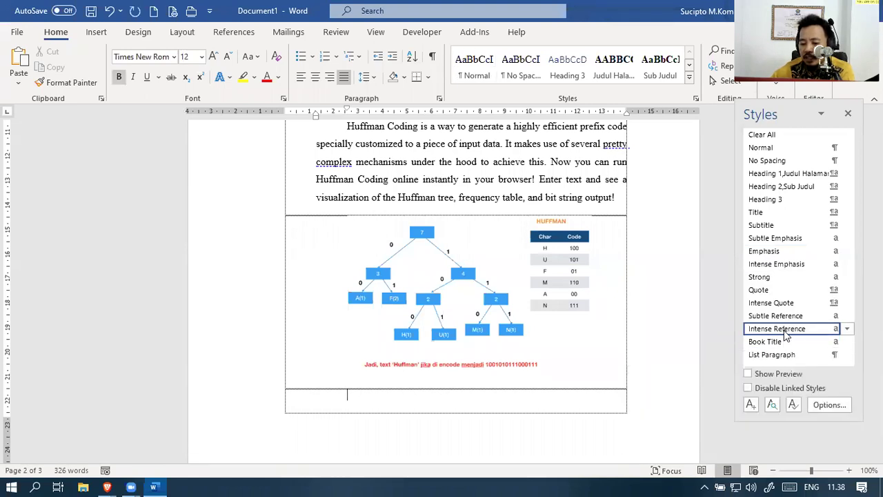
text(Gambaer)
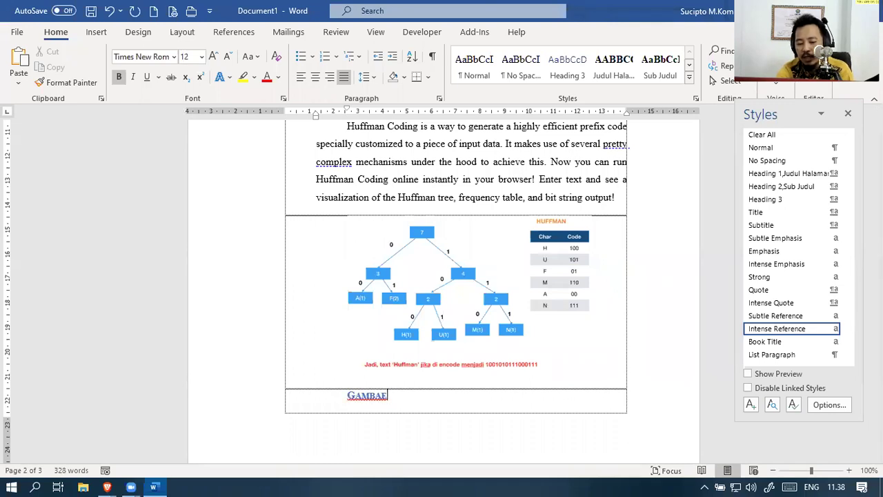
key(BackSpace)
text(2)
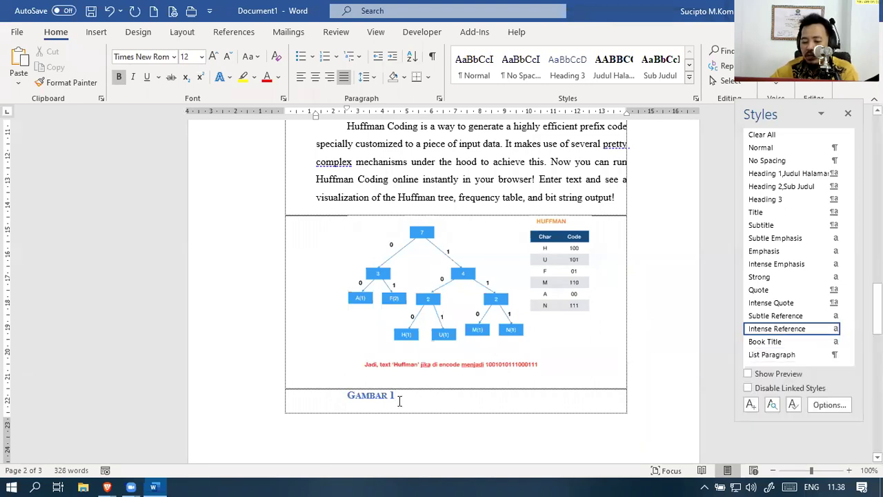
key(shift+Home)
Try Book Title, List Paragraph and Strong on the caption, settling on Subtle Reference
click(782, 344)
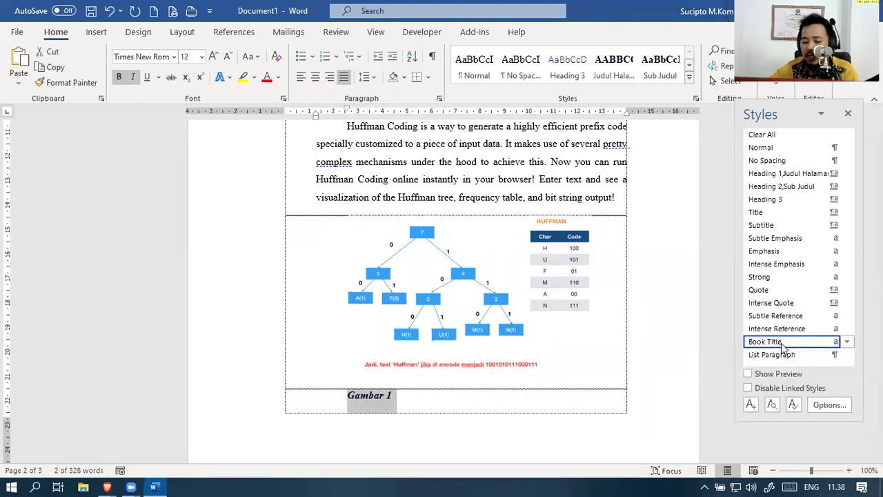
click(780, 356)
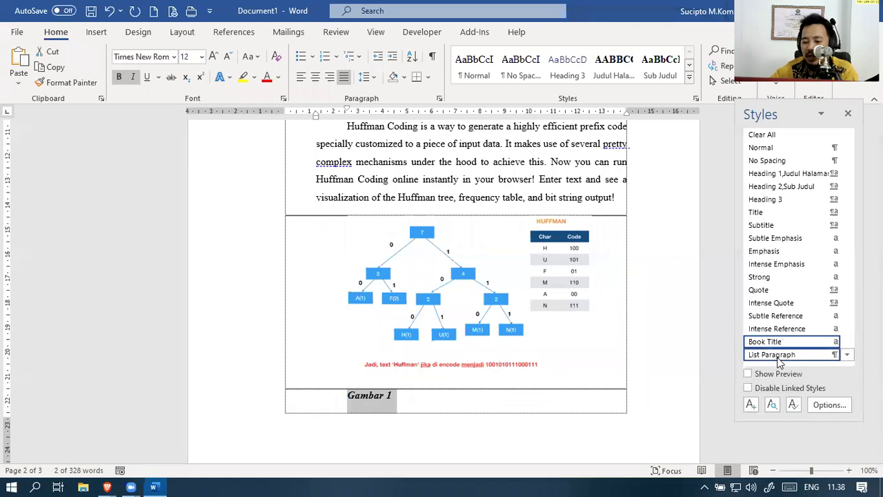
click(774, 317)
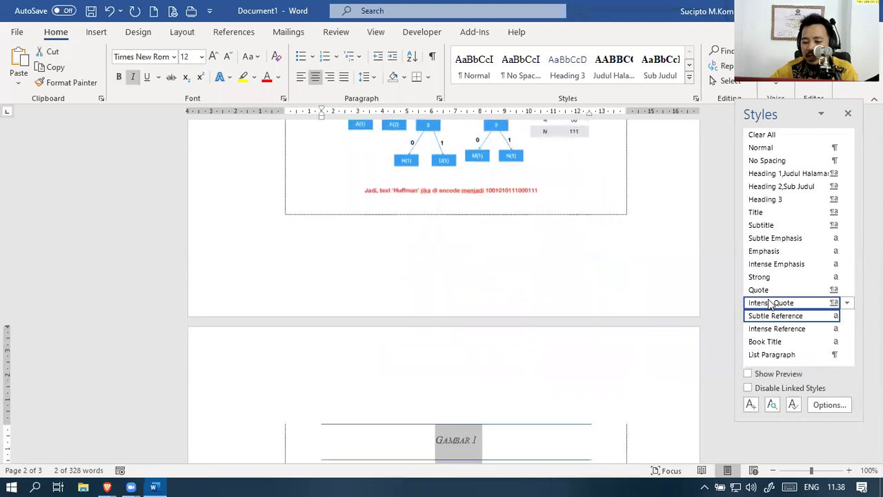
click(759, 277)
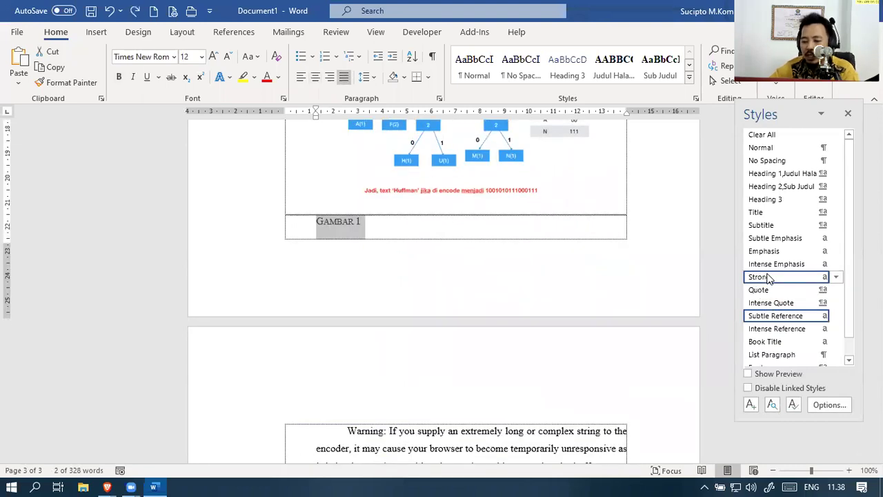
key(ctrl+z)
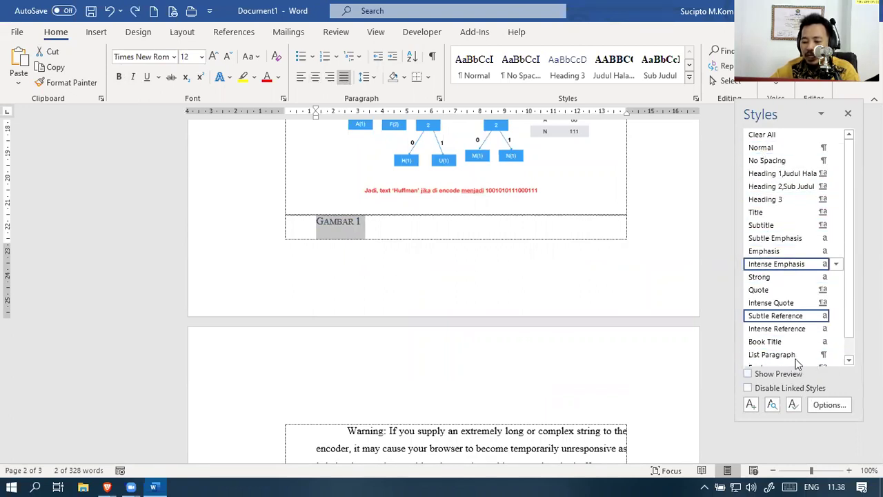
click(835, 407)
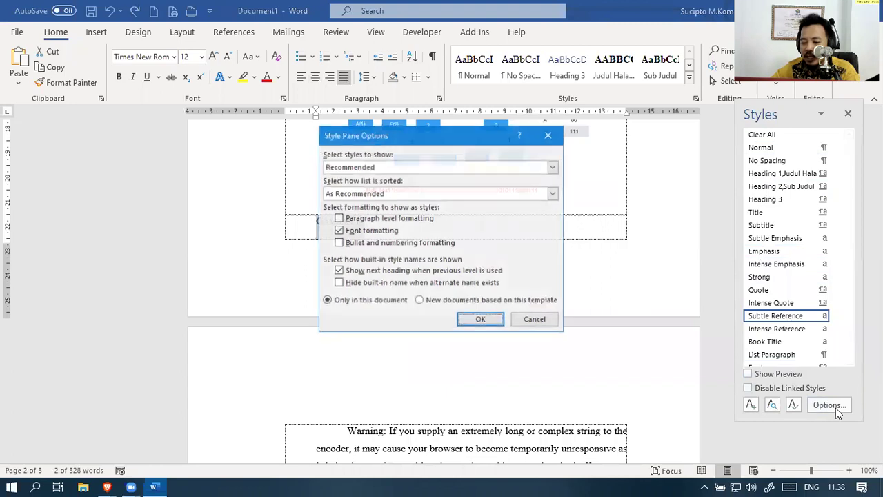
click(535, 319)
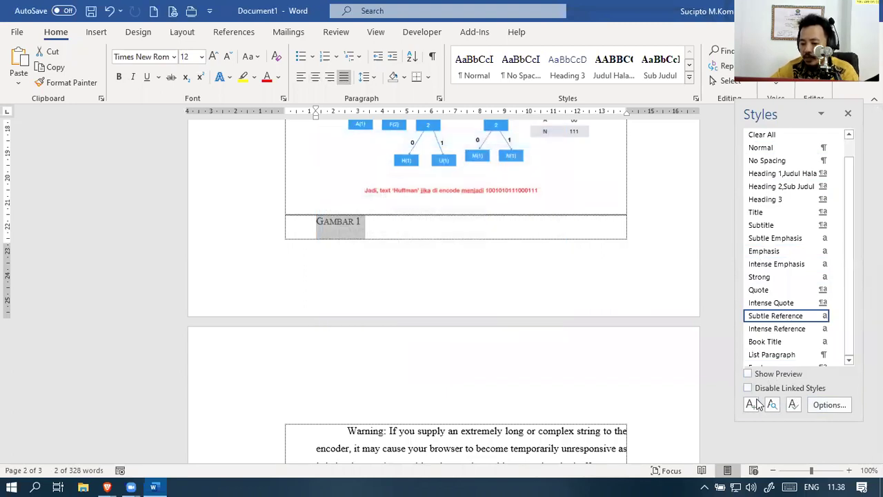
Create the Caption Gambar style as a centred Paragraph type, available to new documents
click(751, 408)
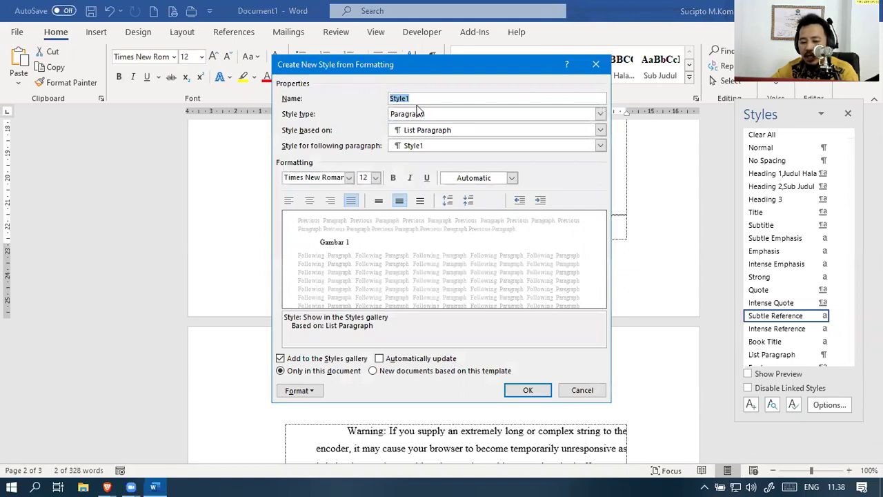
text(Caption Gambar)
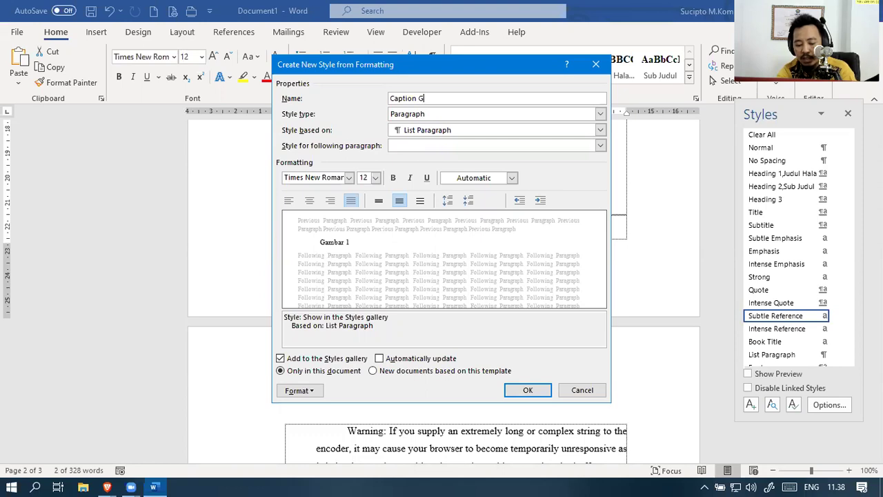
click(448, 115)
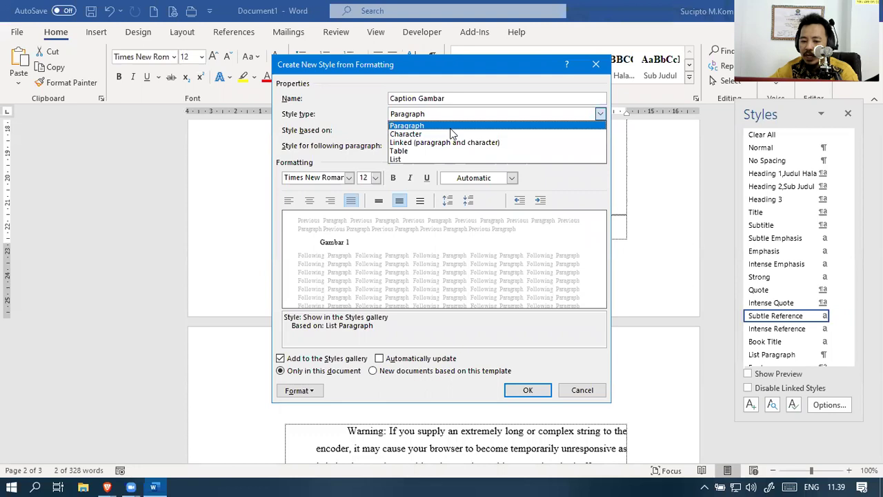
click(400, 159)
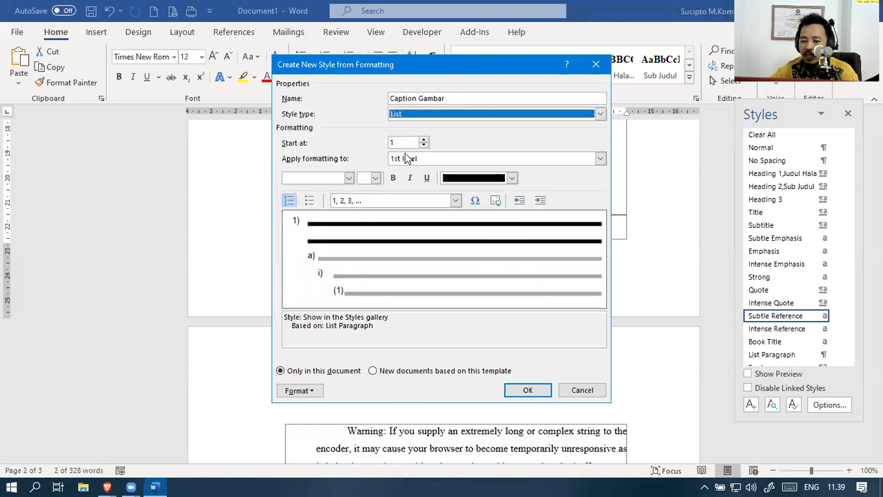
click(418, 116)
click(400, 150)
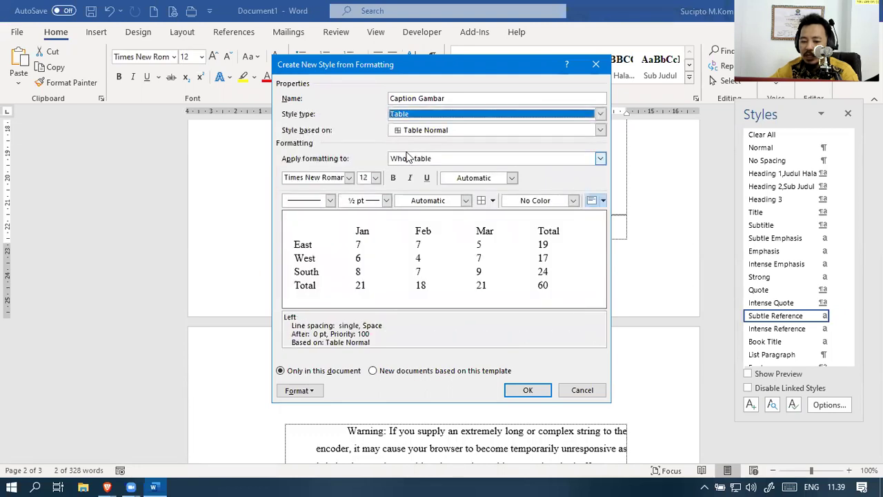
click(422, 116)
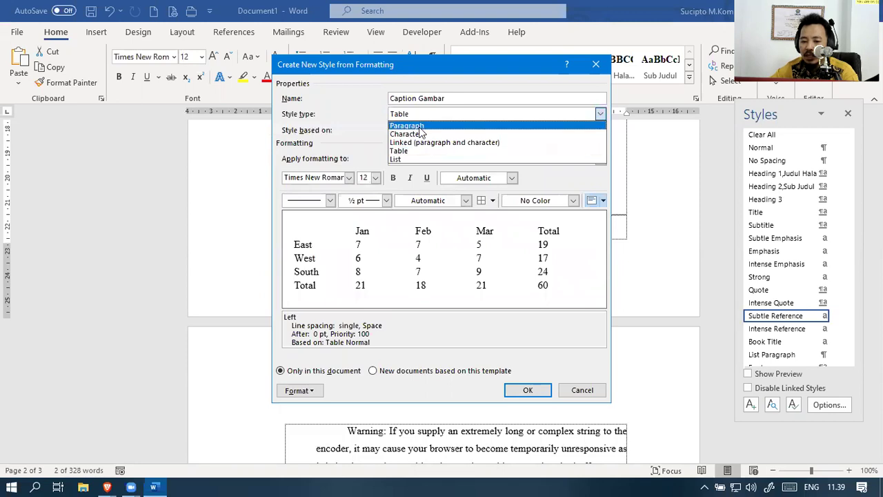
click(418, 134)
click(417, 114)
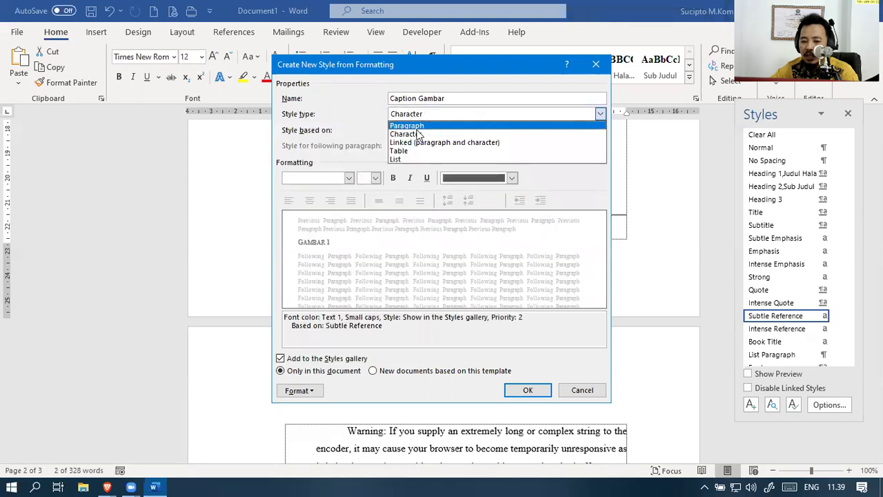
click(418, 126)
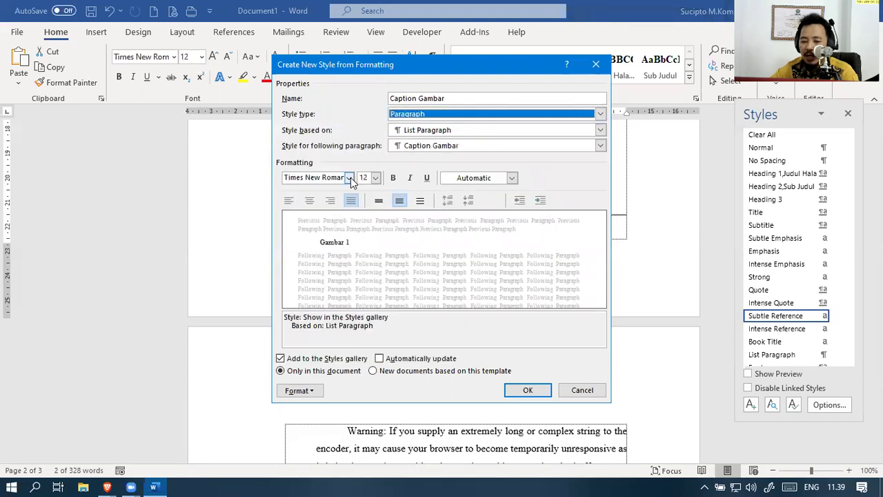
click(309, 200)
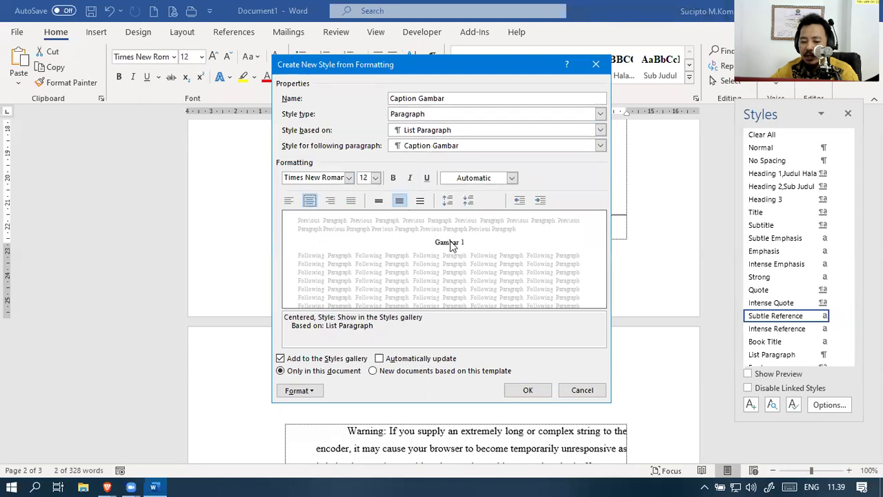
click(390, 372)
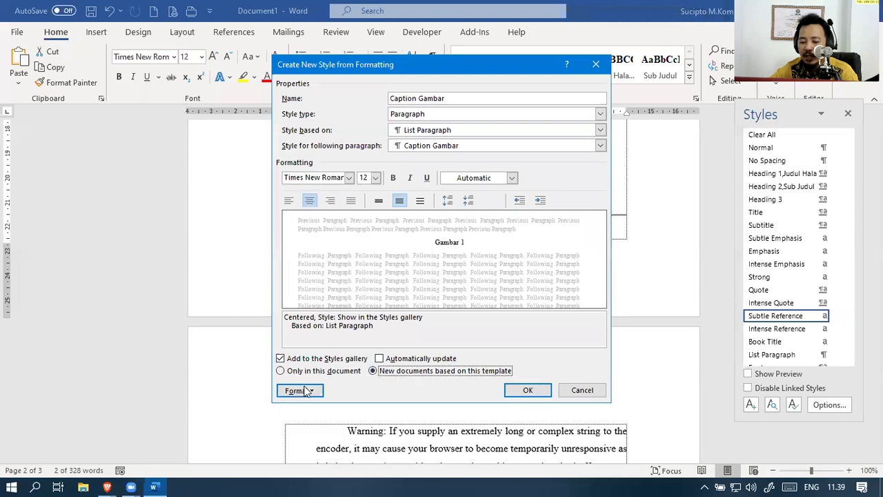
Give the Caption Gambar style the 1.1. 1.2. 1.3. numbering format
click(300, 390)
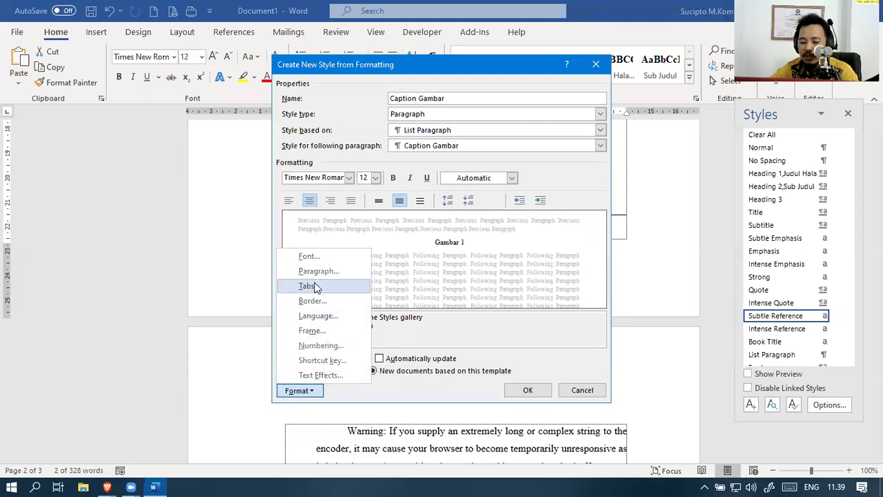
click(338, 347)
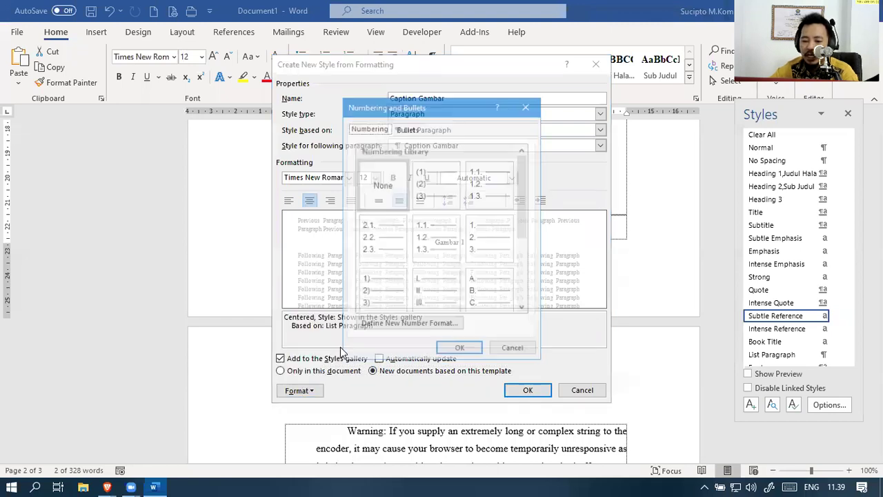
click(407, 129)
click(373, 128)
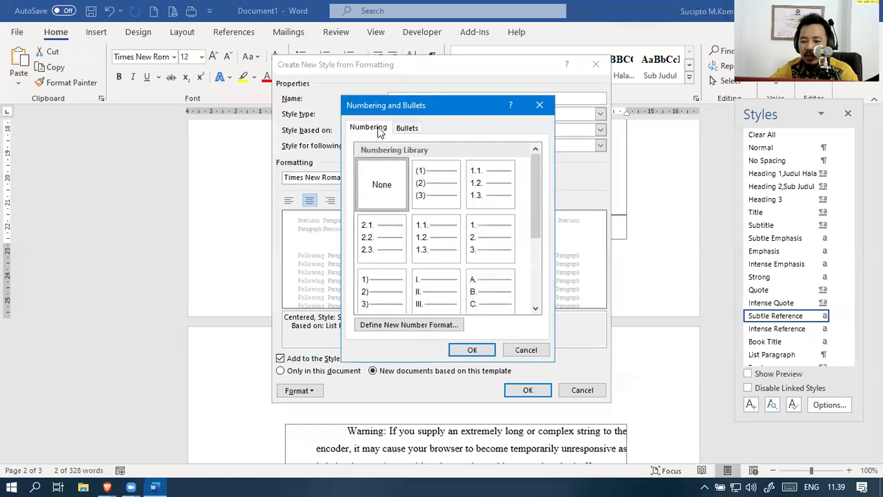
mouse_move(532, 216)
mouse_down()
mouse_move(531, 228)
mouse_move(531, 218)
mouse_up()
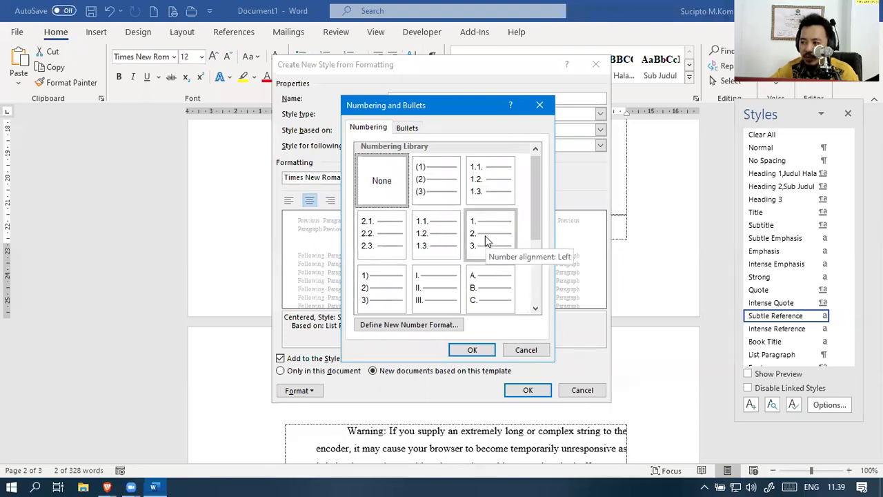
scroll(420, 204, down, 3)
scroll(420, 207, up, 3)
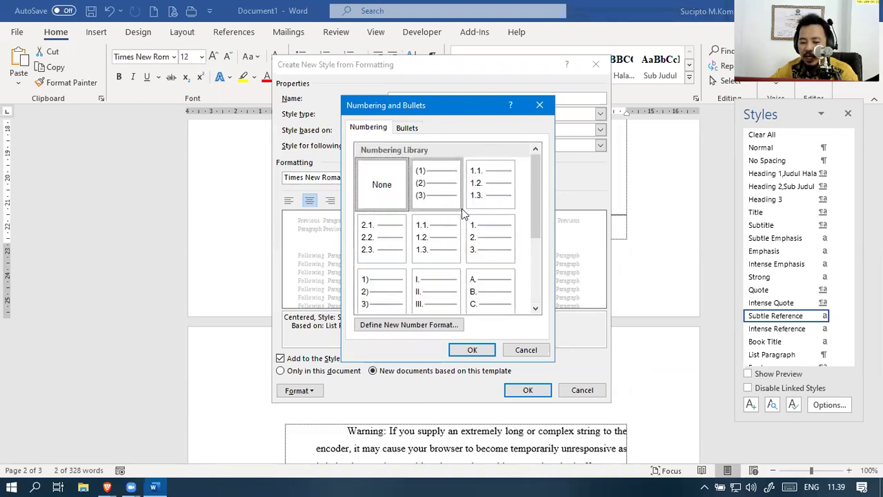
click(494, 197)
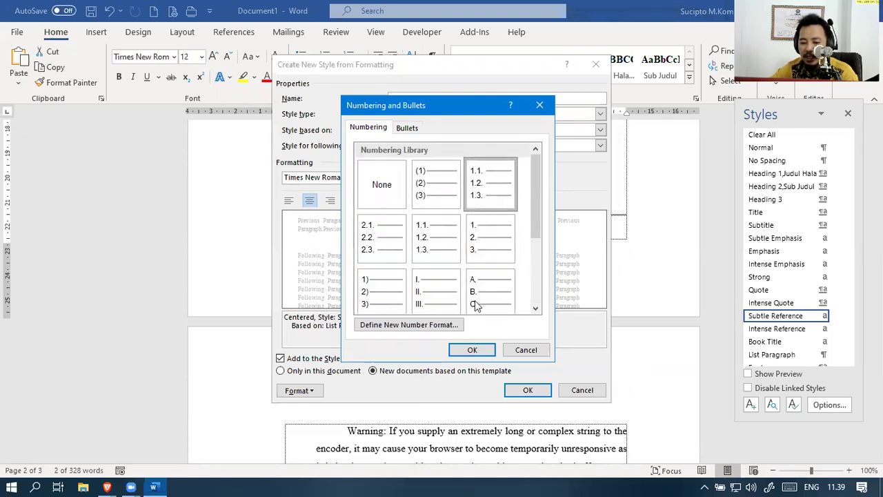
click(472, 350)
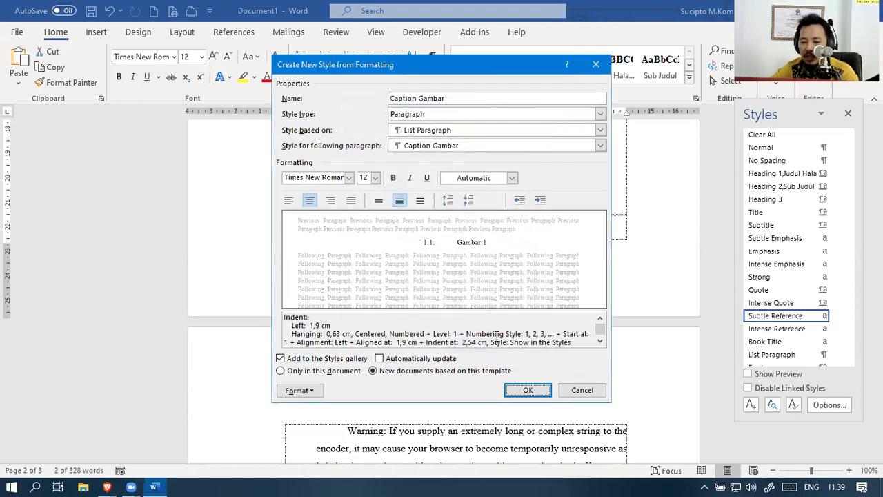
Save the Caption Gambar style and rename the Header style to Gambar
click(525, 389)
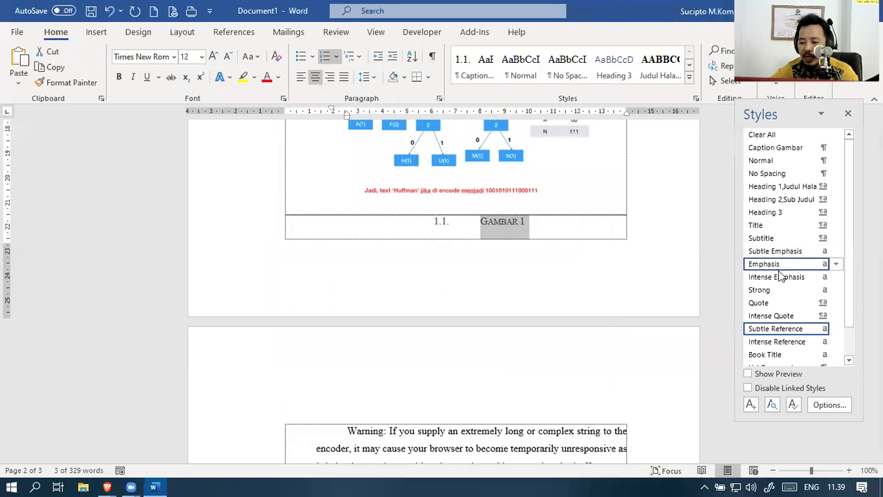
scroll(780, 302, down, 1)
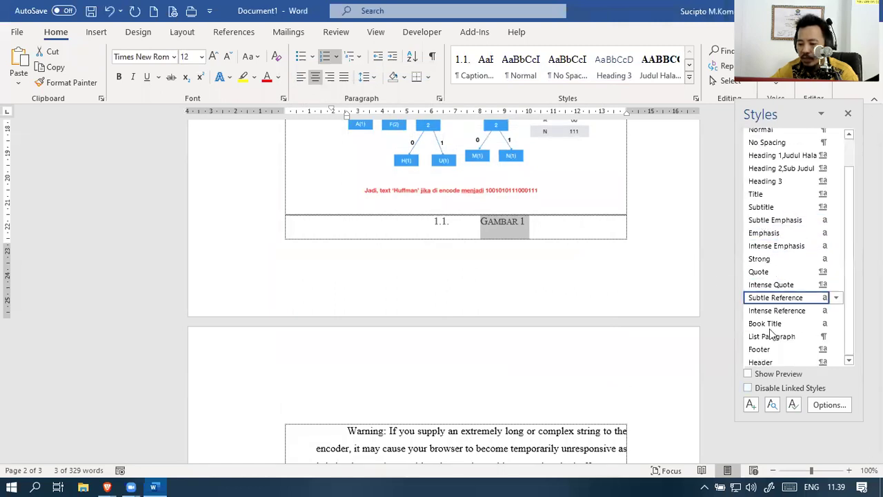
click(836, 362)
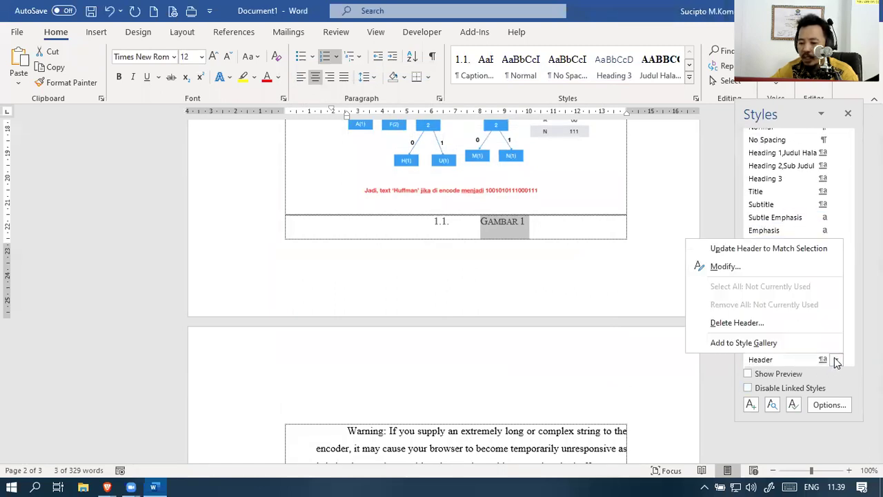
click(754, 267)
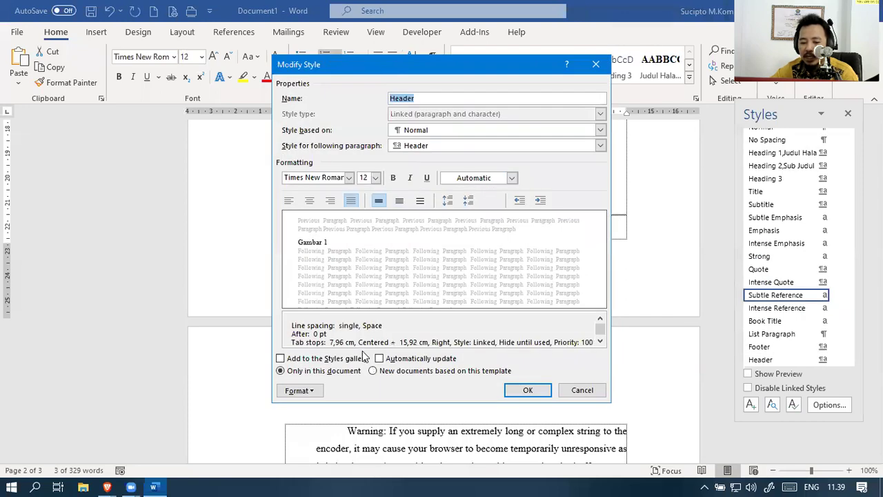
double_click(435, 98)
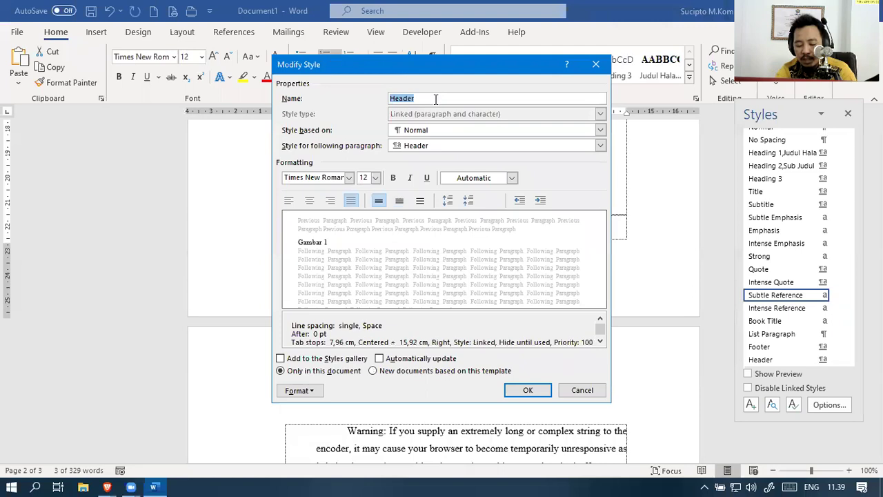
text(Gamba)
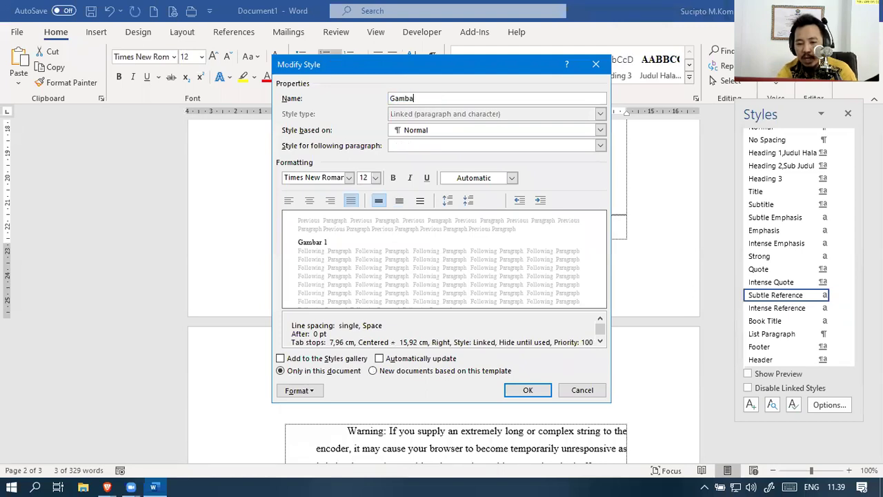
text(r)
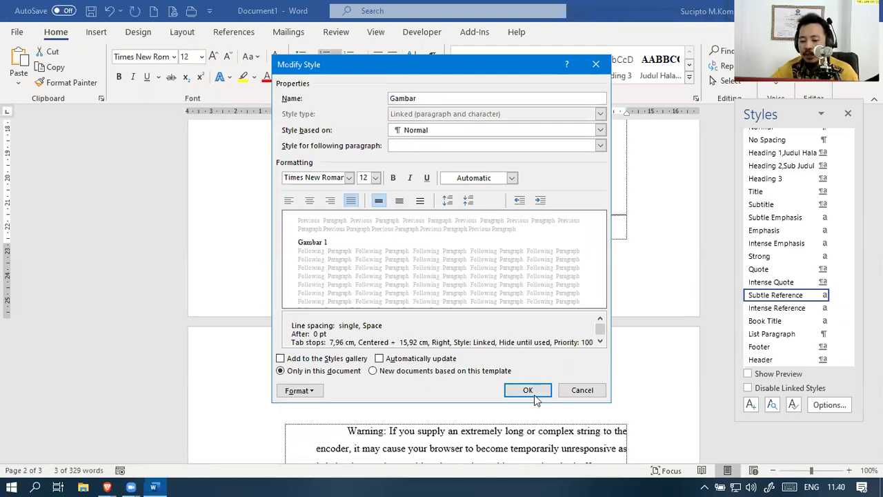
click(528, 390)
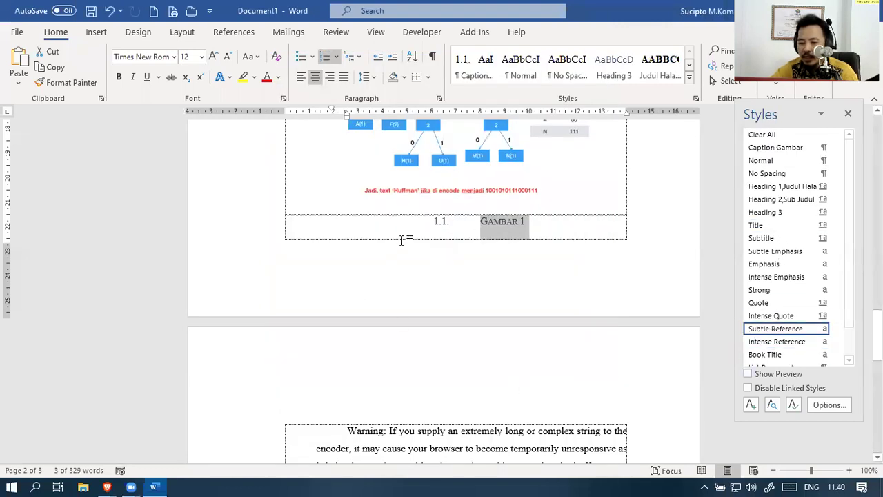
Delete the numbered GAMBAR 1 caption line under the Huffman image
drag(529, 223, 410, 223)
key(Delete)
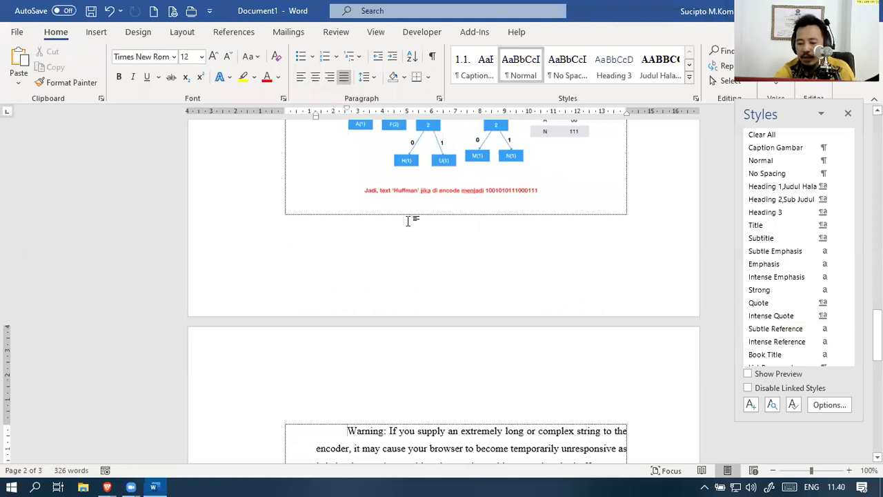
scroll(787, 257, down, 1)
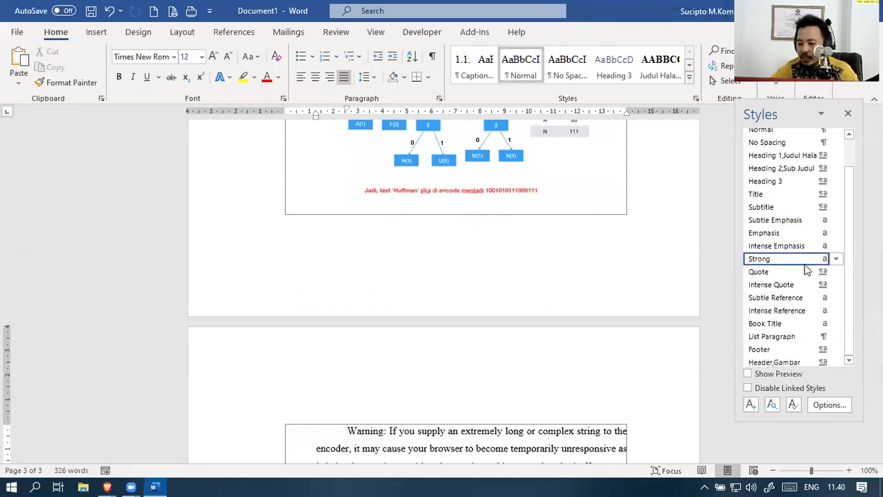
Rename the 'Header,Gambar' style to 'Gambar' by deleting 'Header;' from its name
click(836, 362)
click(761, 265)
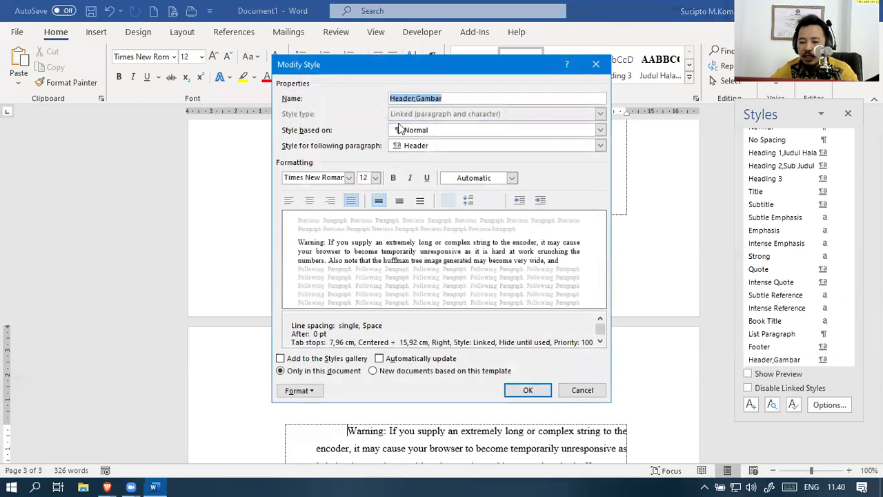
drag(416, 98, 350, 92)
key(BackSpace)
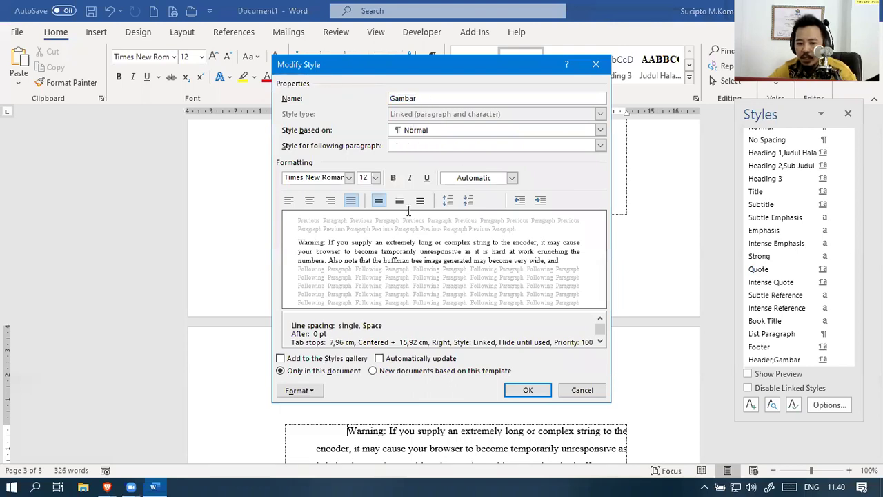
Set Caption as the style for the paragraph following Gambar
click(437, 147)
scroll(489, 252, down, 6)
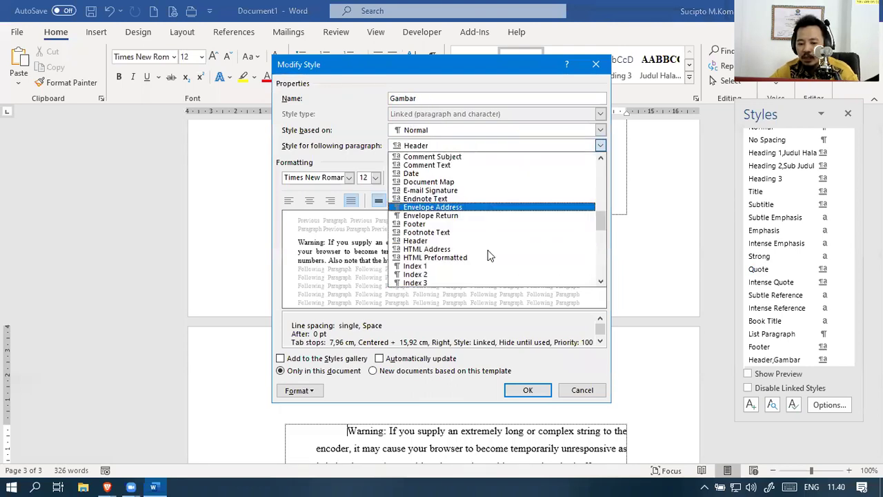
drag(601, 233, 600, 188)
scroll(595, 215, up, 1)
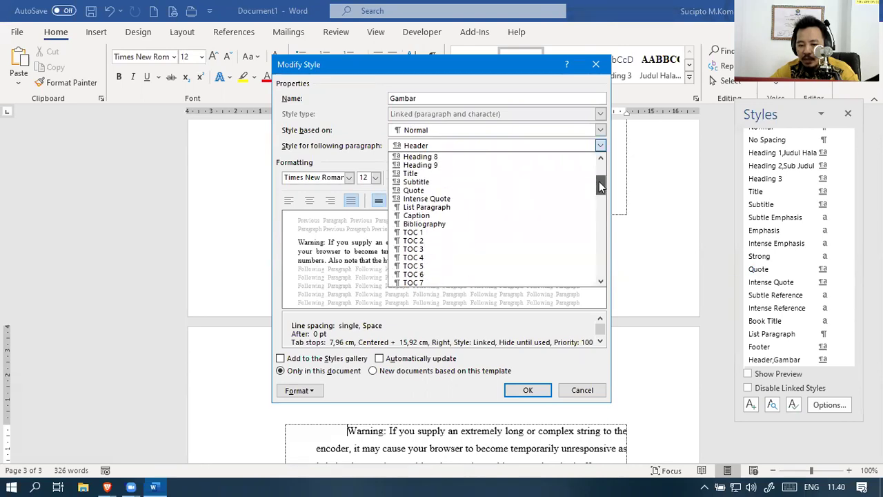
click(483, 208)
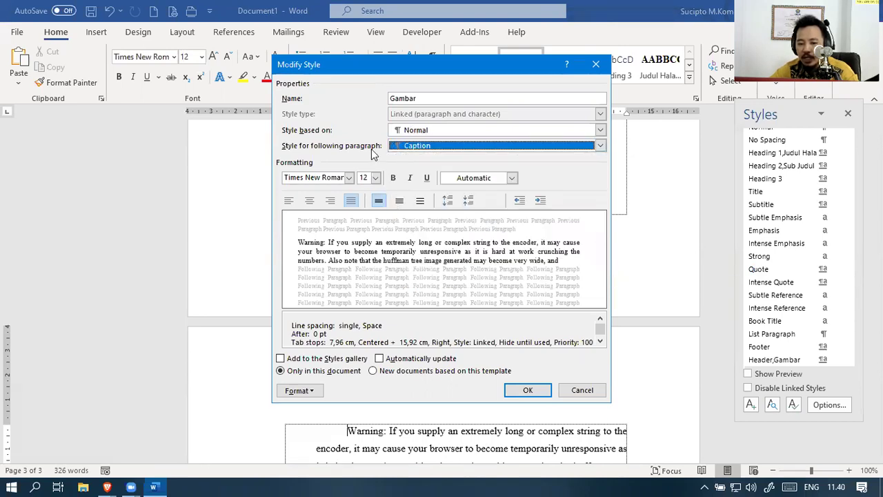
click(297, 391)
Apply plain 1. 2. 3. numbering to the Gambar style, abandoning a first custom format attempt
click(316, 346)
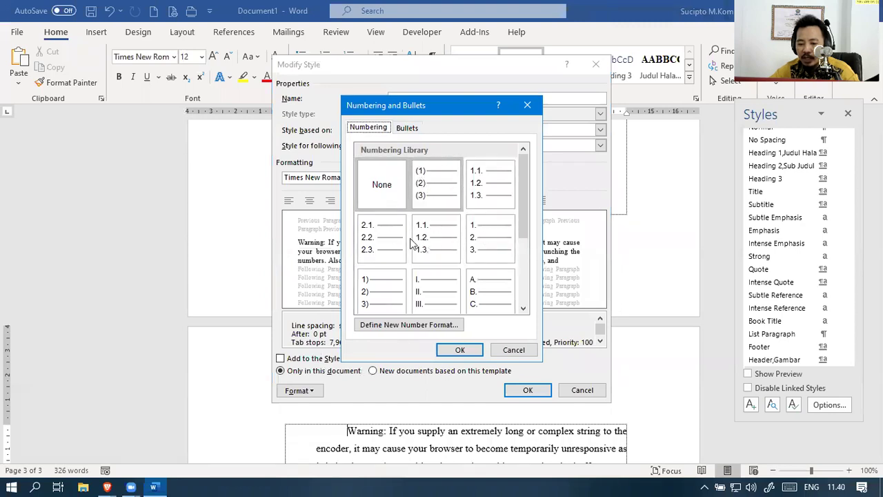
click(436, 243)
click(483, 239)
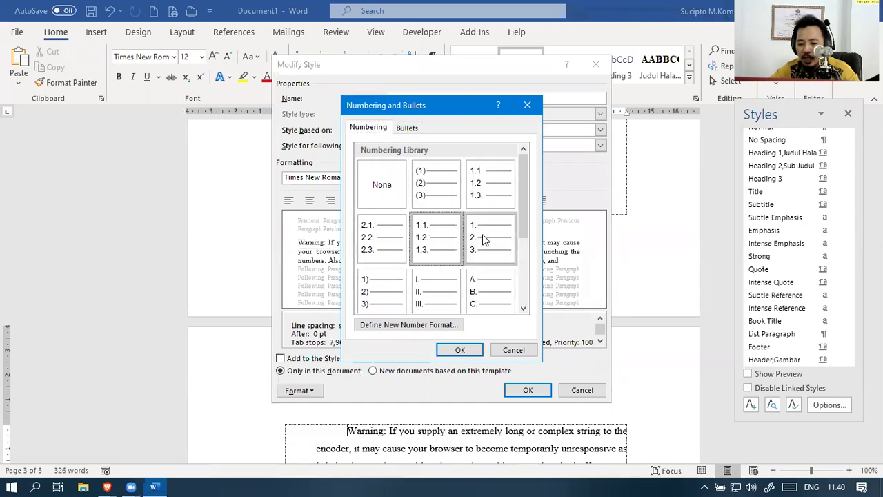
click(437, 325)
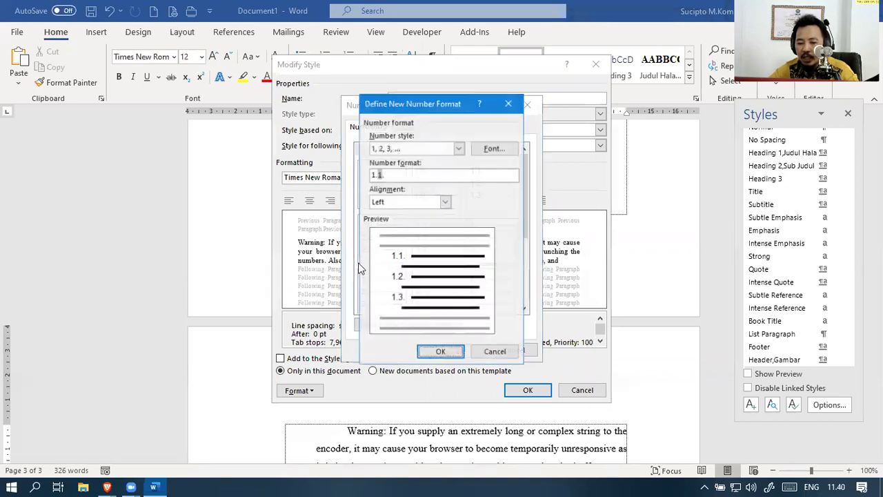
click(418, 150)
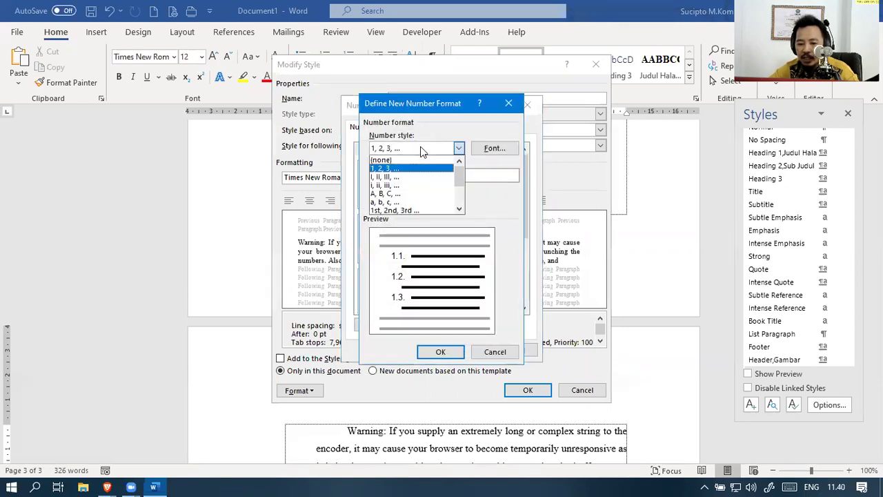
click(459, 149)
click(445, 202)
click(445, 202)
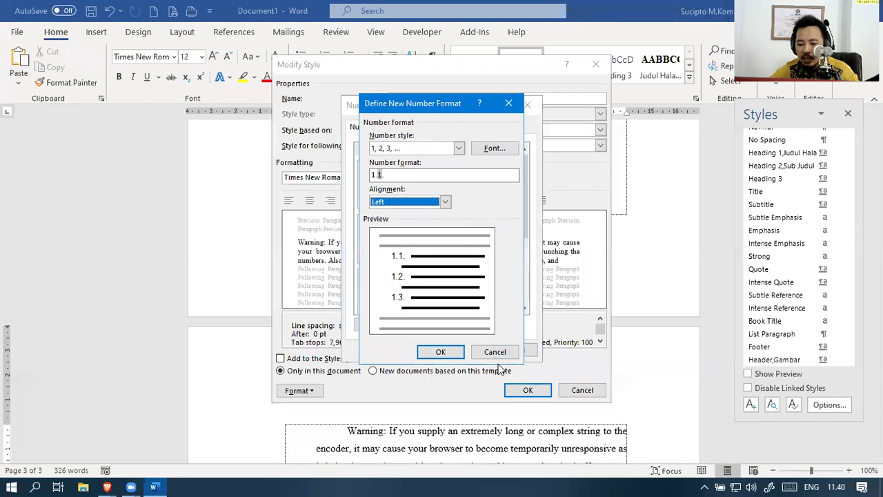
click(495, 351)
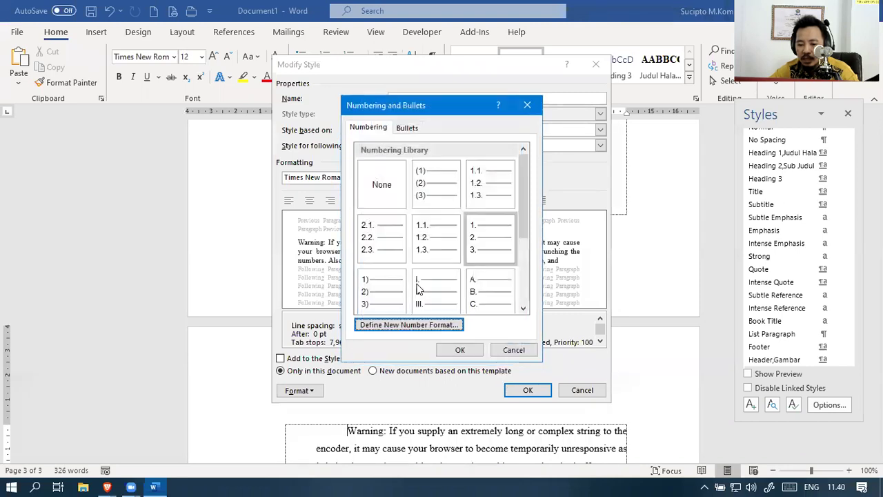
click(447, 243)
click(485, 249)
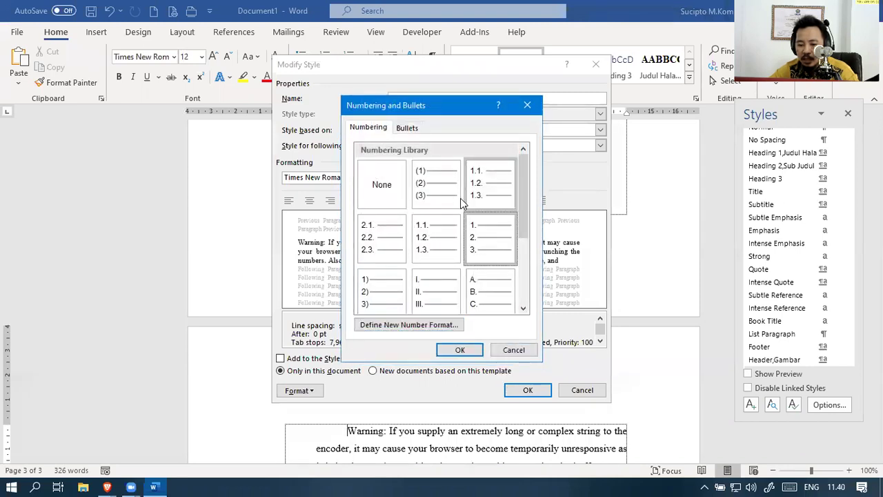
click(460, 350)
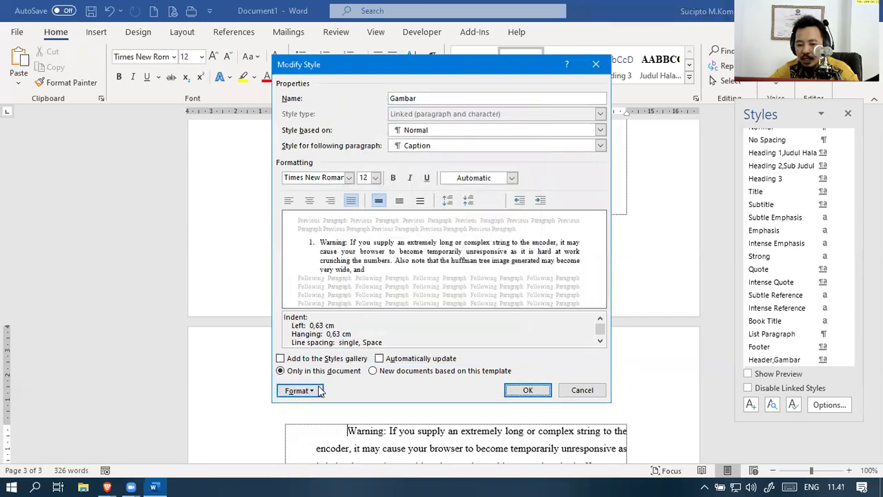
Briefly switch the following paragraph style to List Paragraph, then restore it to Caption
click(299, 391)
click(315, 390)
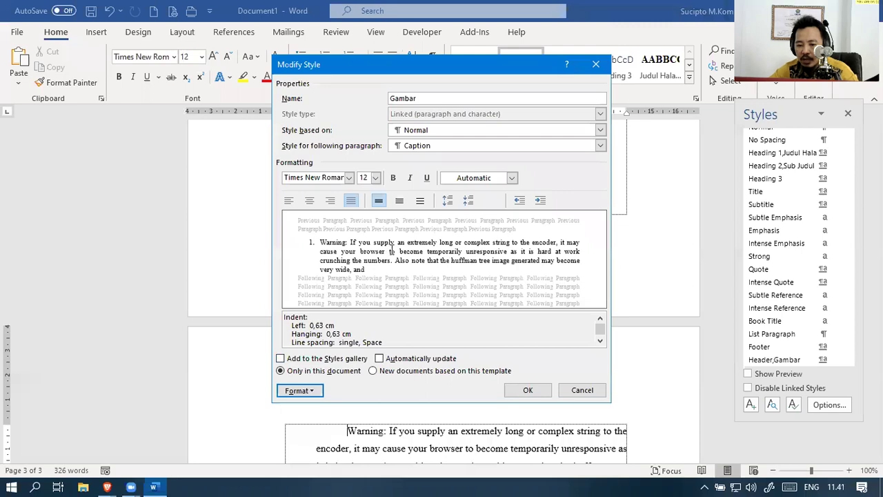
click(601, 146)
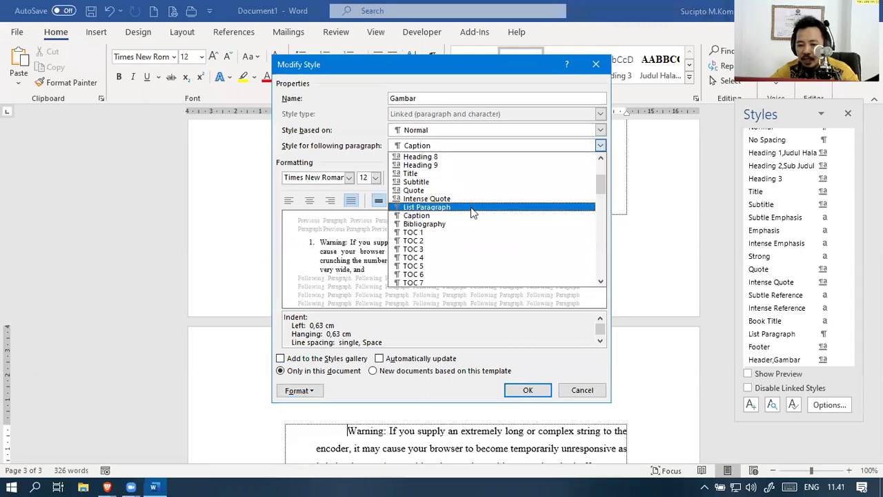
click(473, 208)
click(433, 145)
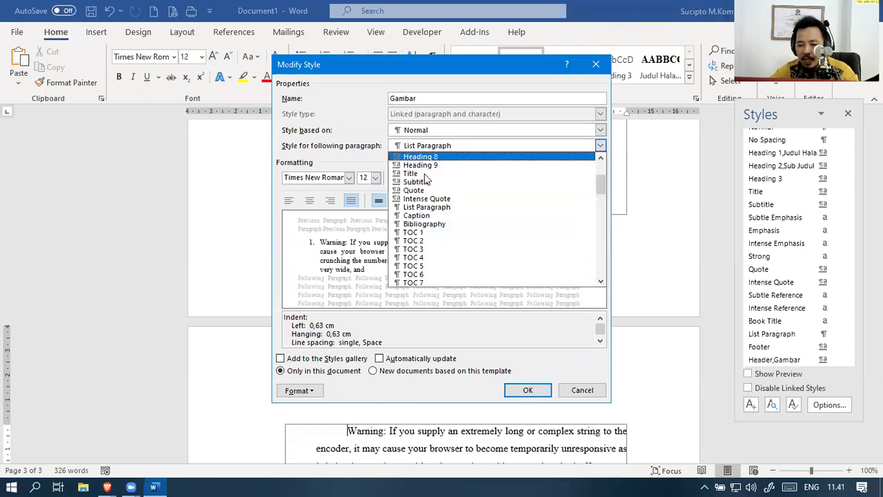
click(432, 215)
Define a custom 'Gambar 1.' number format for the Gambar style and confirm it
click(310, 390)
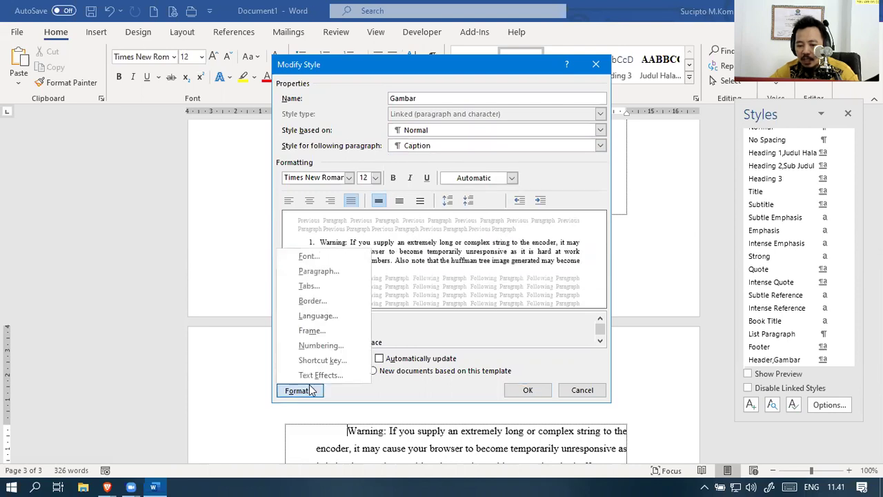
click(331, 345)
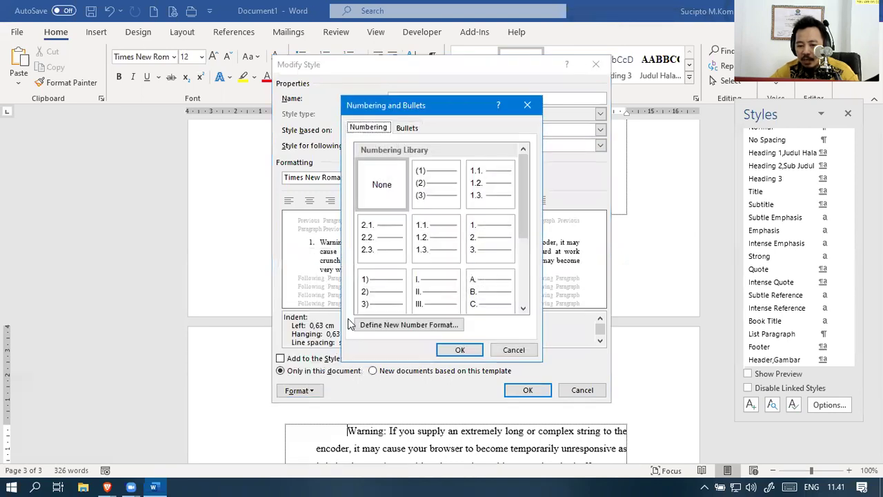
click(383, 325)
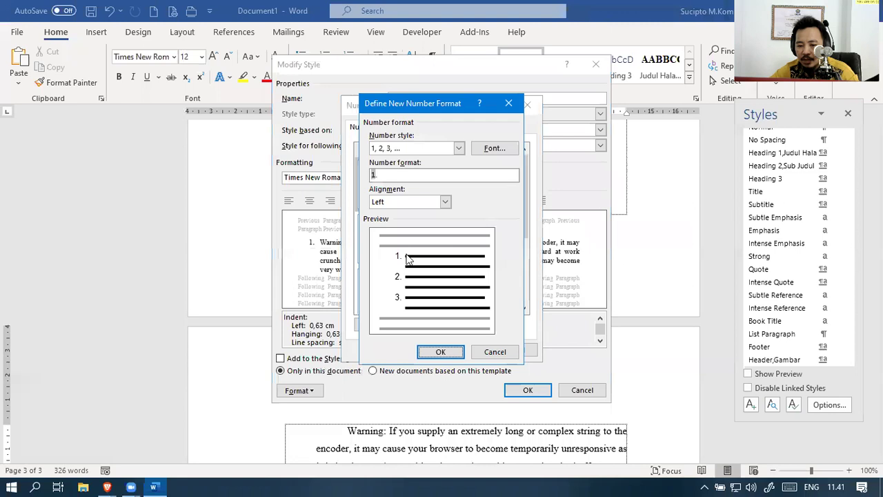
click(373, 177)
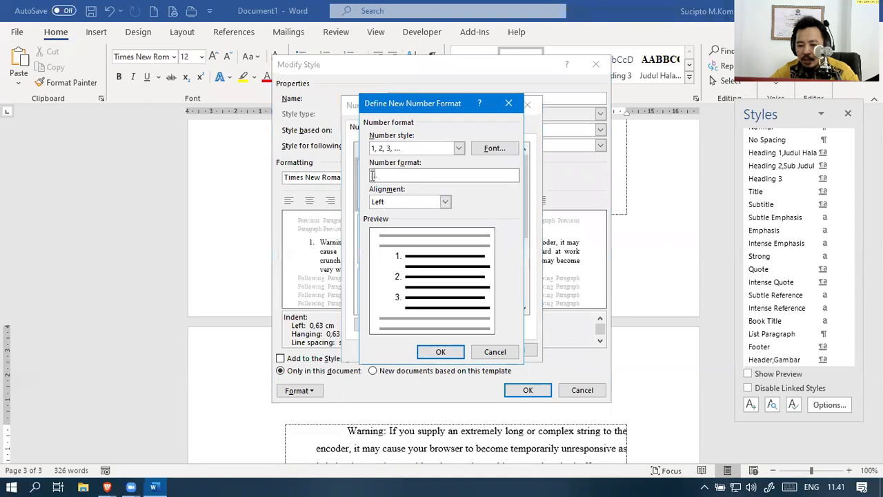
text(amb)
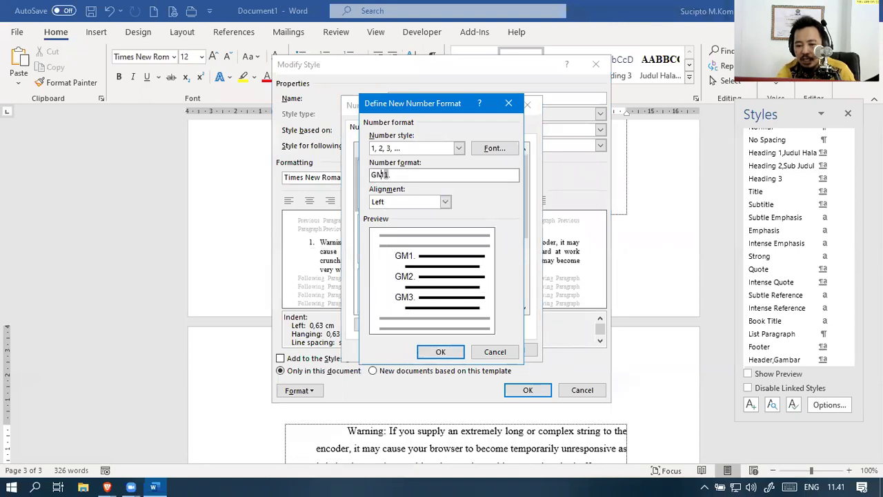
key(BackSpace)
key(BackSpace)
key(BackSpace)
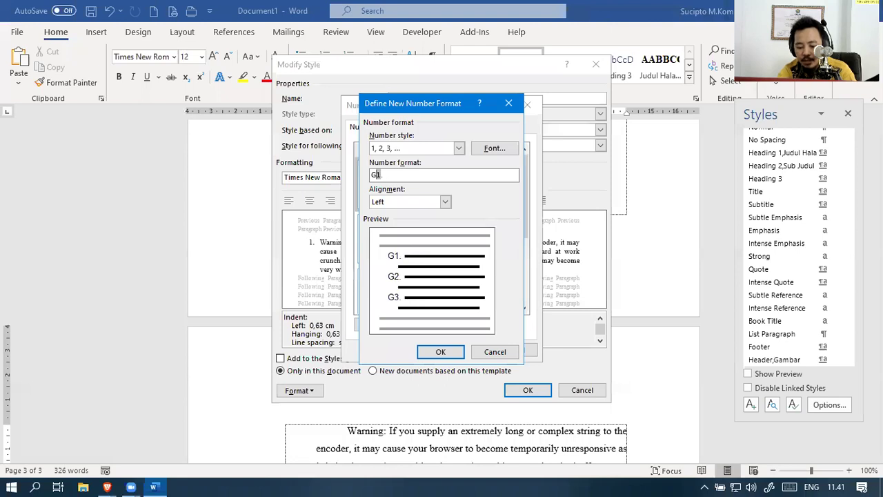
text(ambar)
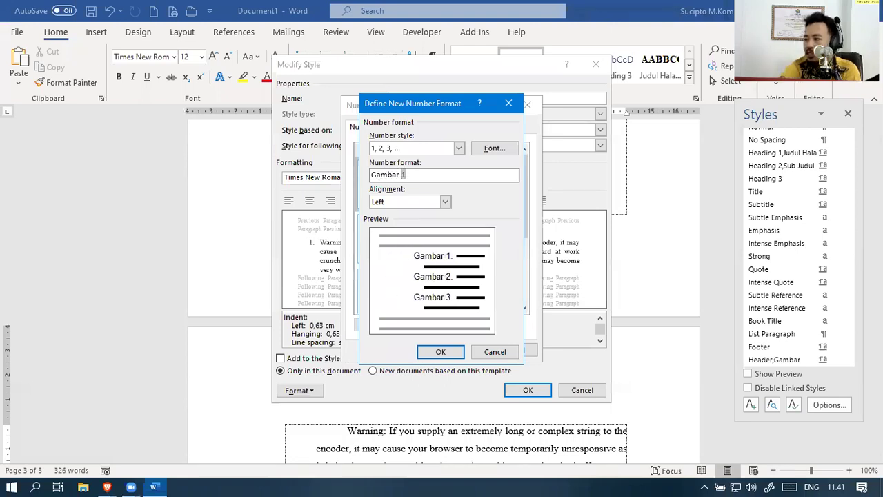
click(440, 352)
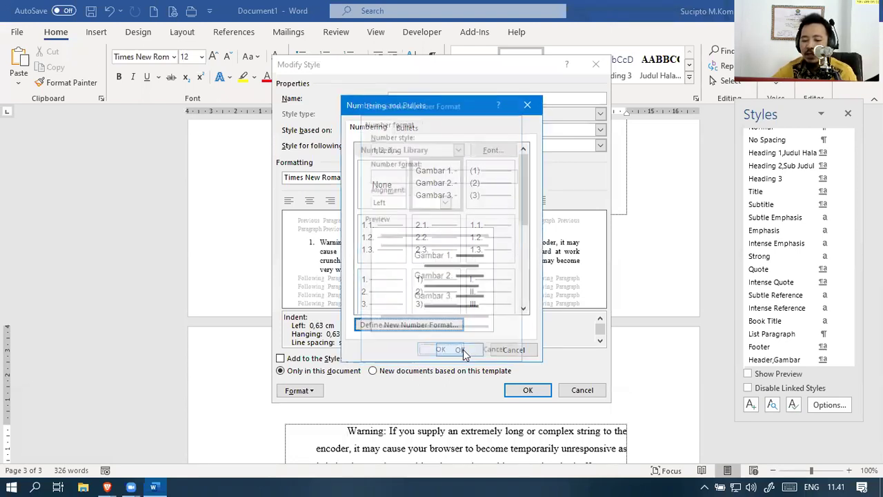
click(459, 350)
Save the modified Gambar style and add a new table row beneath the Huffman tree image
click(527, 389)
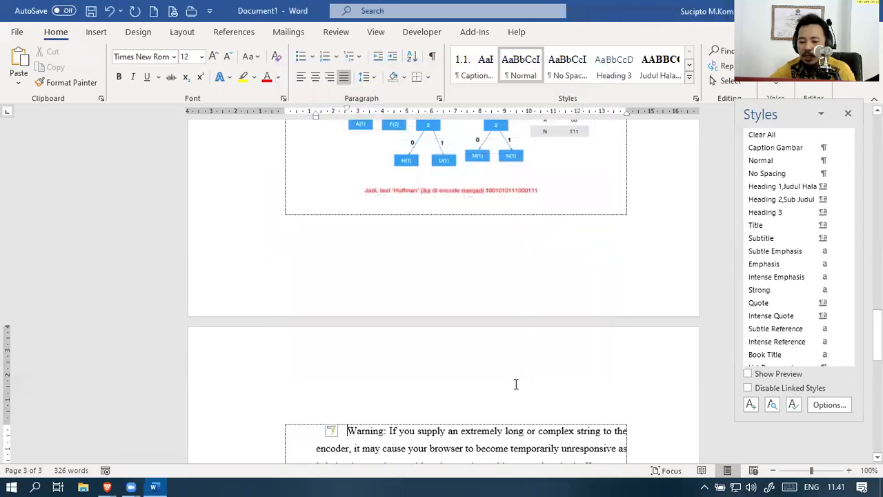
scroll(498, 310, up, 4)
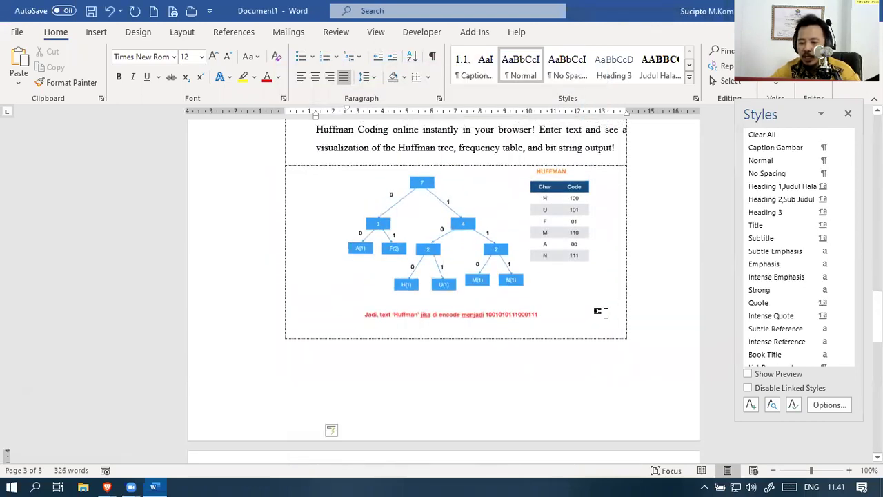
click(605, 313)
key(Tab)
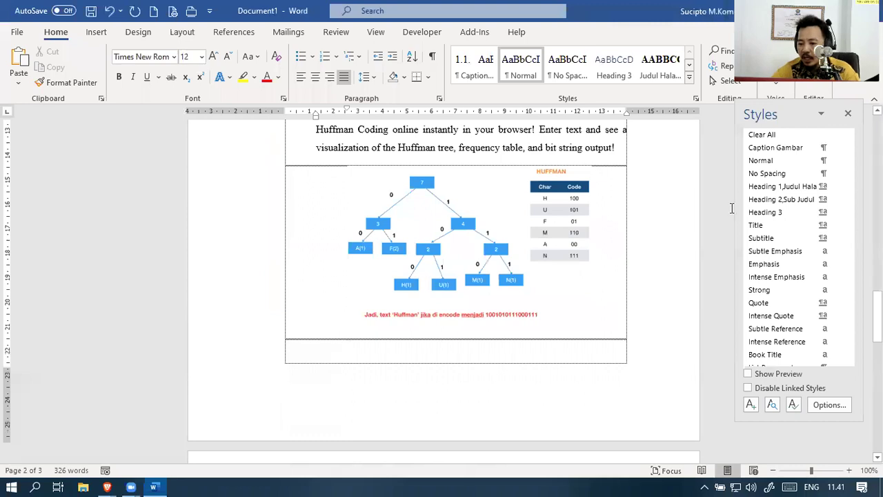
Apply the numbered '1.1. Caption' style from the Styles gallery to the new row
click(848, 113)
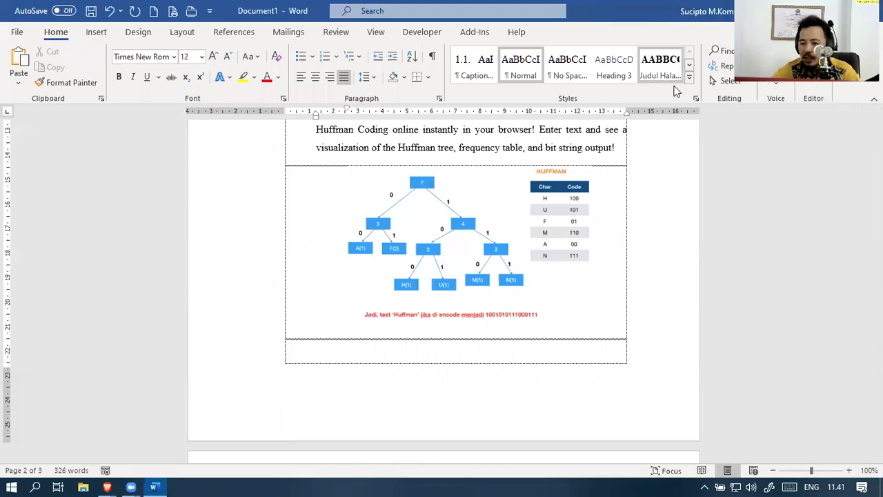
click(689, 81)
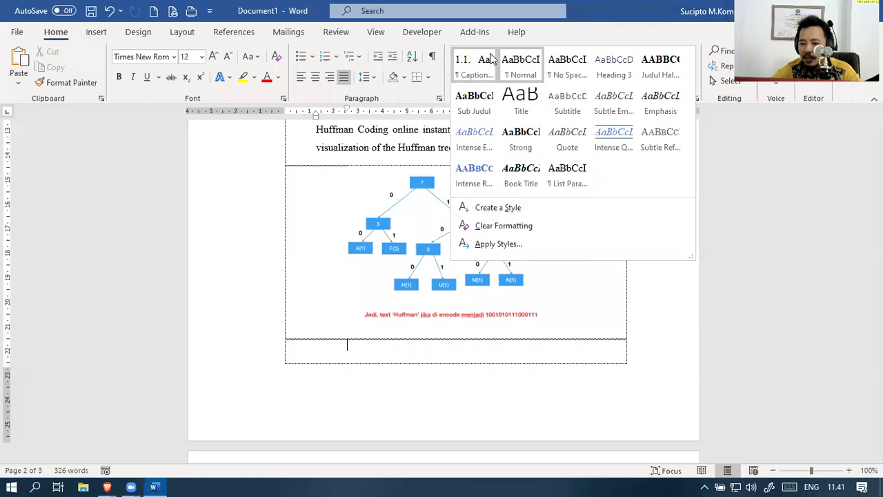
click(475, 66)
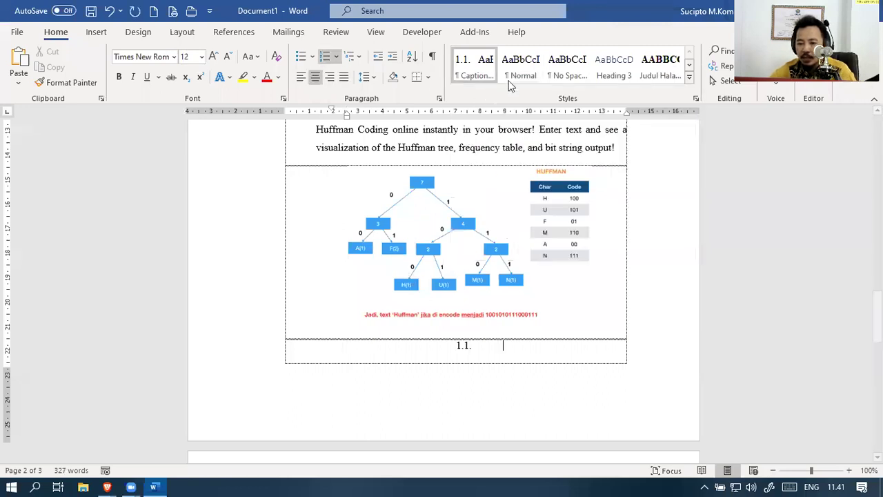
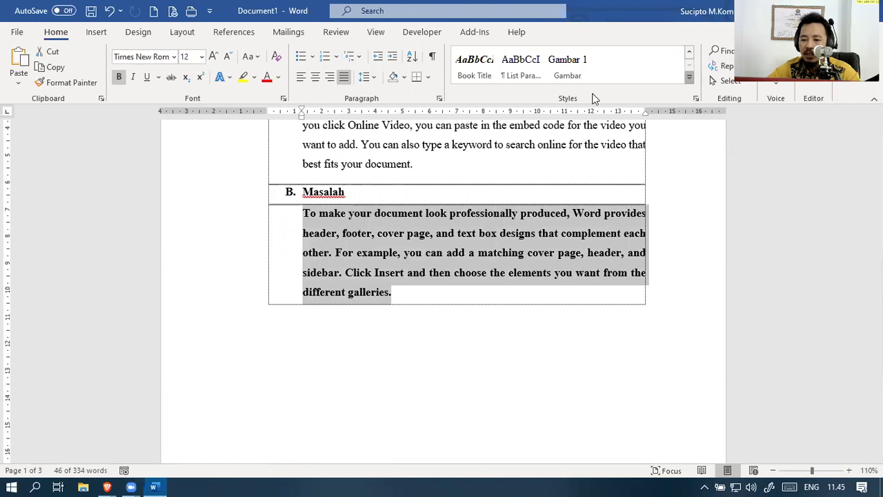
Apply the Normal style to the Masalah paragraph and indent it with a Tab
click(474, 87)
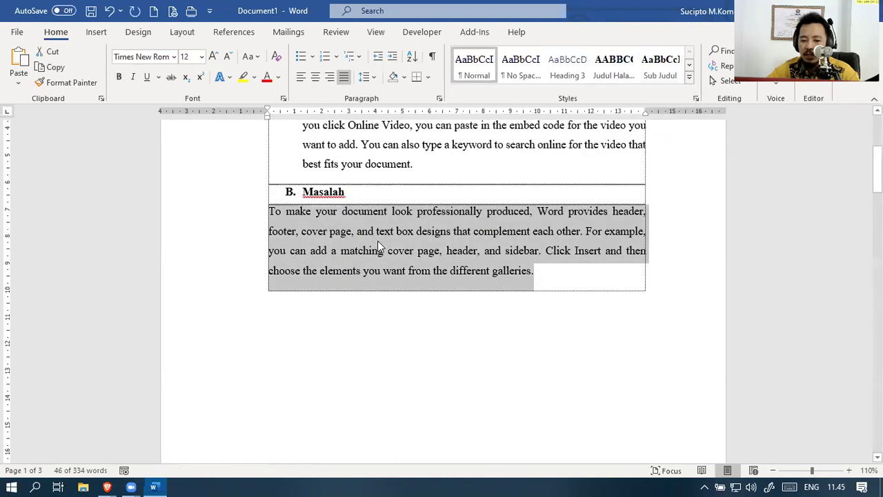
click(270, 215)
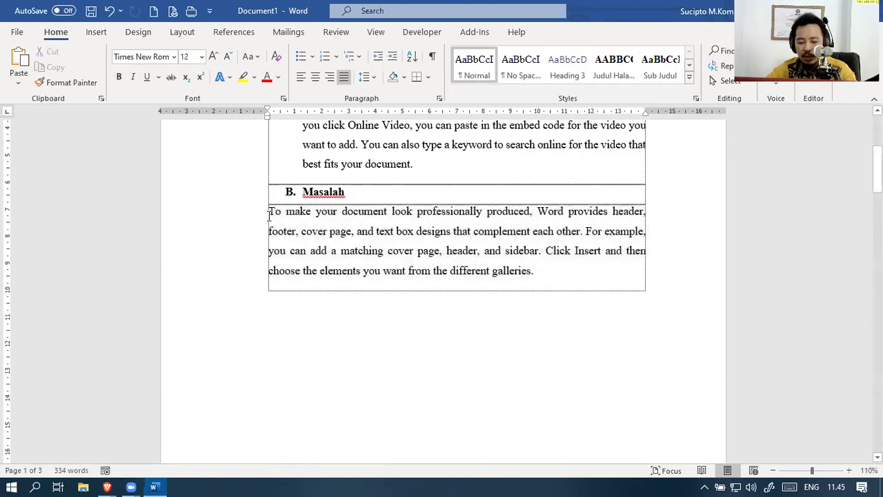
key(Tab)
key(Tab)
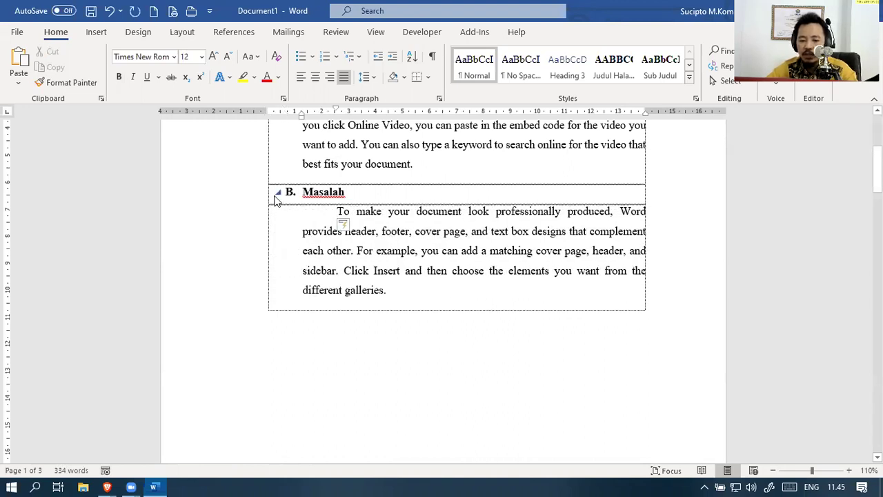
Delete the Masalah body paragraph, then restore it with undo
click(279, 194)
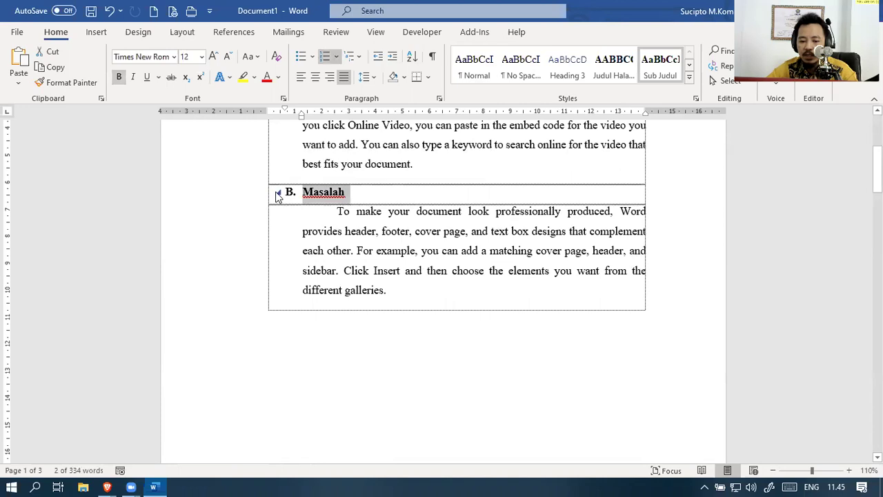
drag(337, 212, 414, 279)
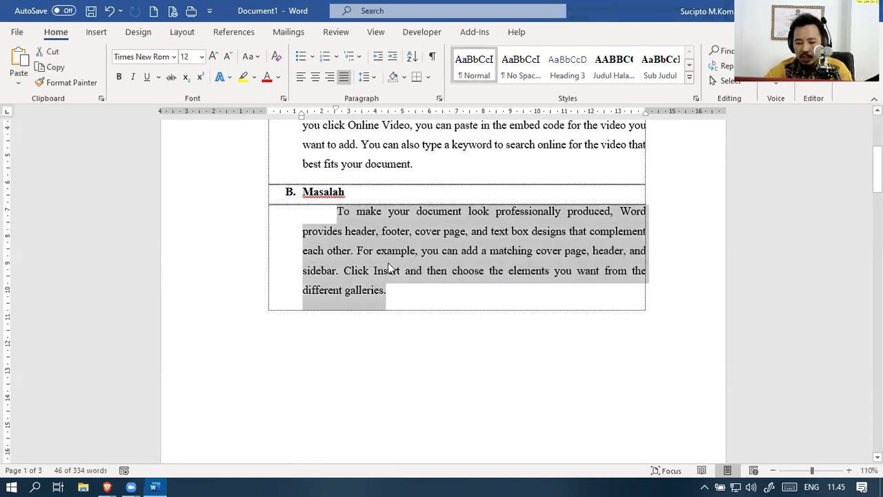
key(Delete)
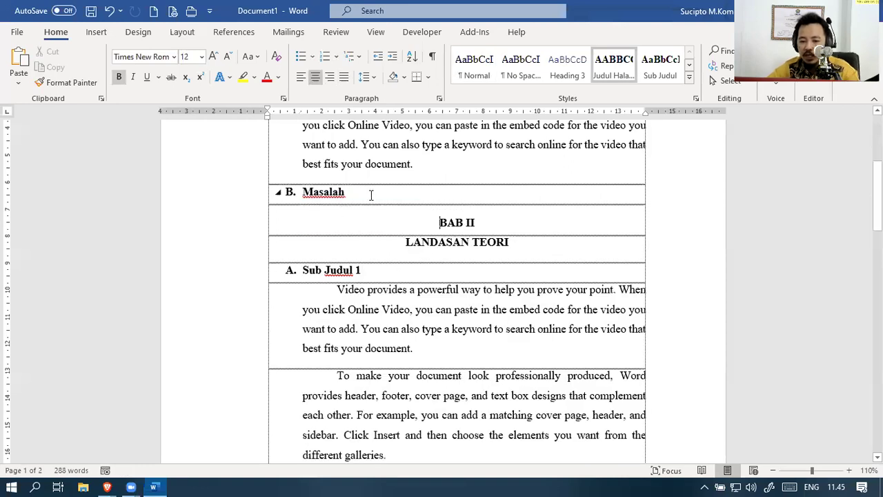
scroll(434, 222, down, 10)
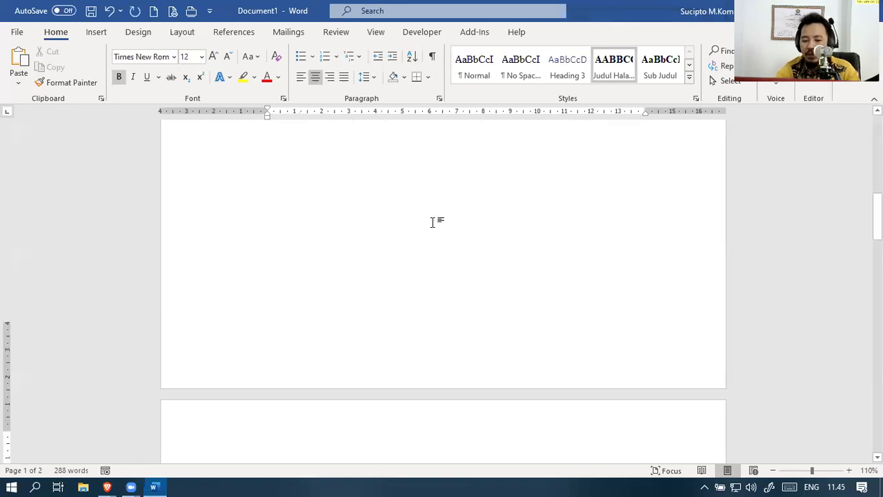
key(ctrl+z)
click(433, 216)
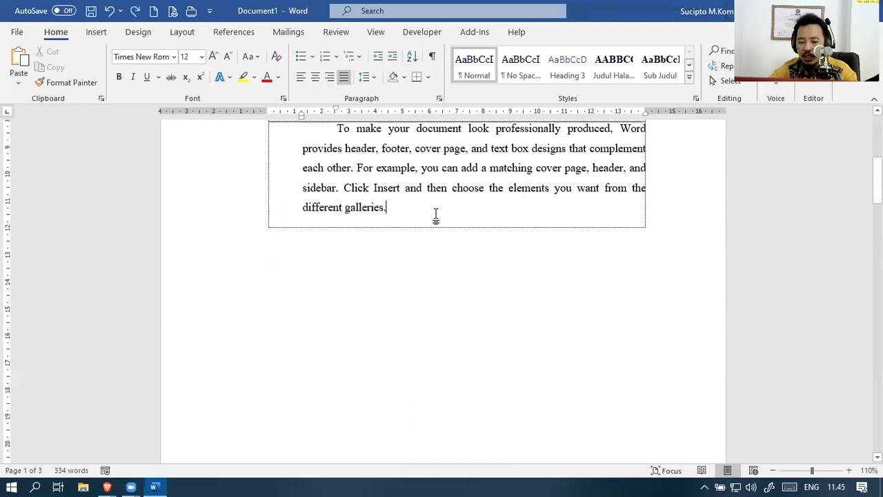
scroll(441, 203, up, 4)
scroll(441, 201, down, 2)
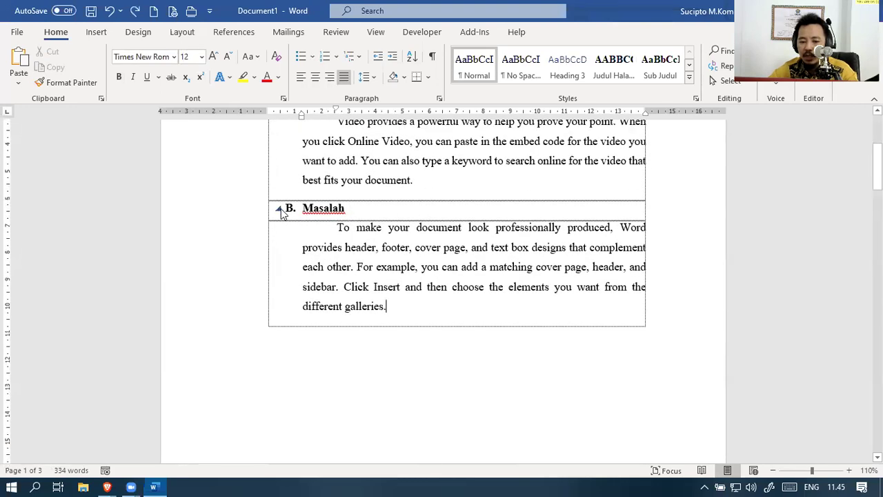
scroll(283, 214, up, 3)
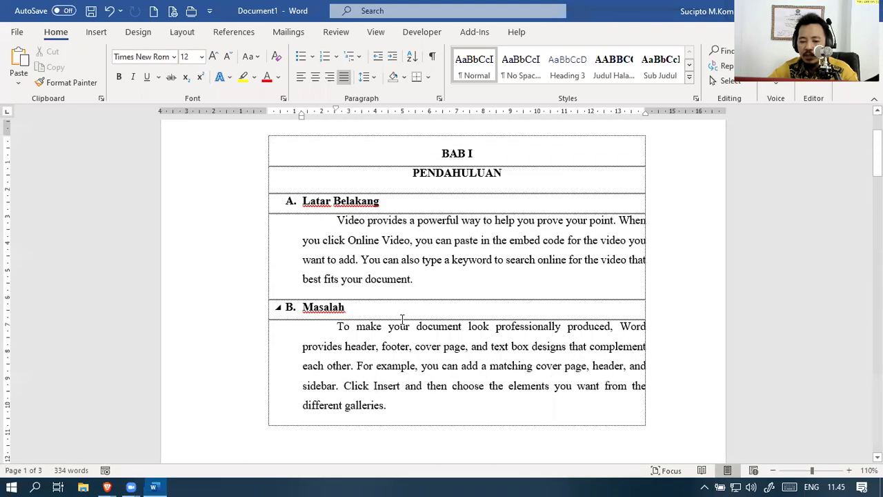
Collapse and re-expand the Latar Belakang section with its heading arrow
click(280, 201)
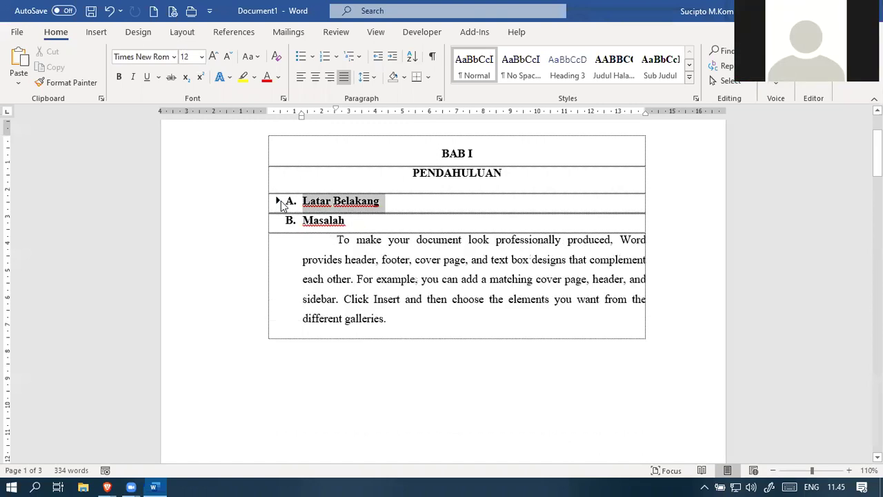
click(279, 200)
click(532, 188)
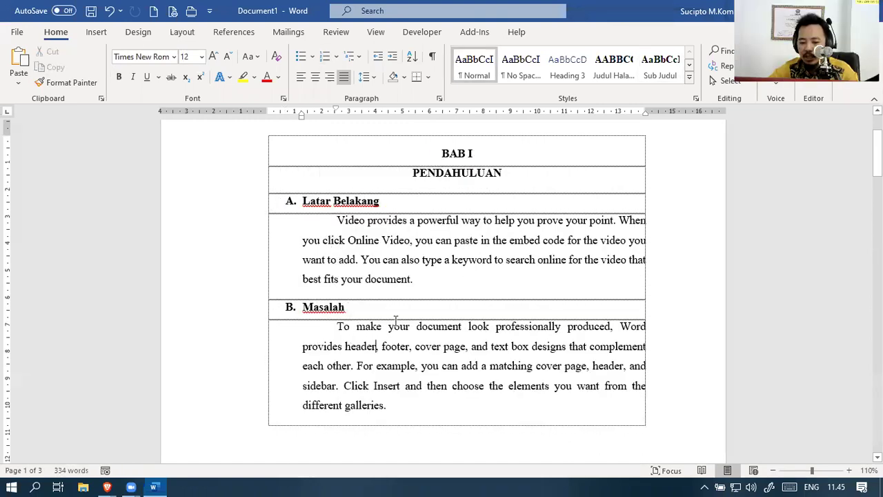
scroll(396, 320, down, 20)
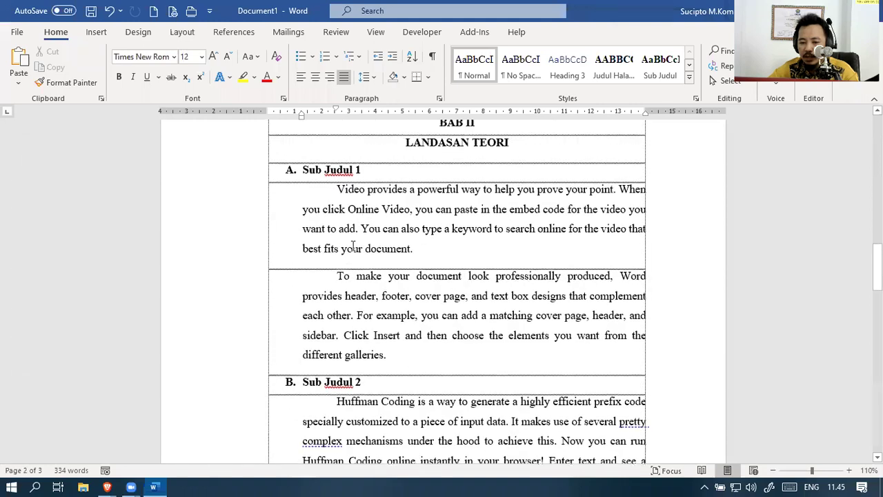
scroll(353, 247, up, 1)
Collapse Sub Judul 1, Sub Judul 2 and the BAB II chapter, then expand them all again
click(279, 214)
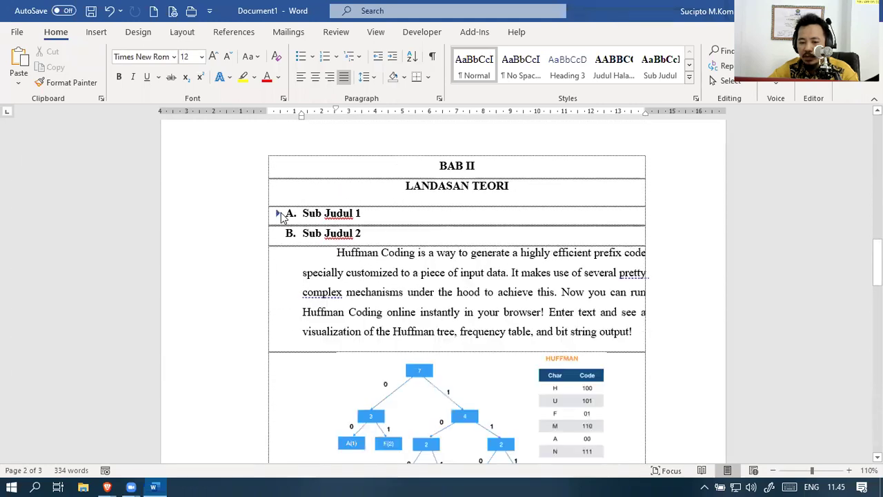
click(278, 234)
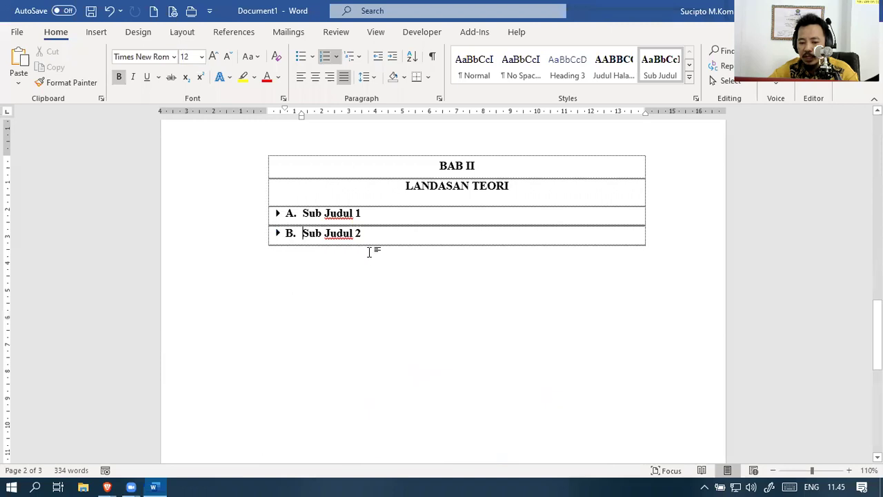
click(432, 167)
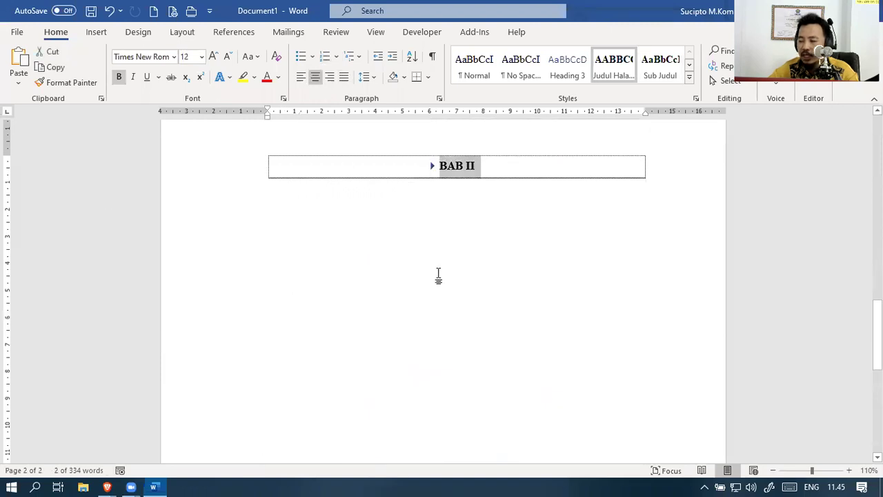
click(430, 167)
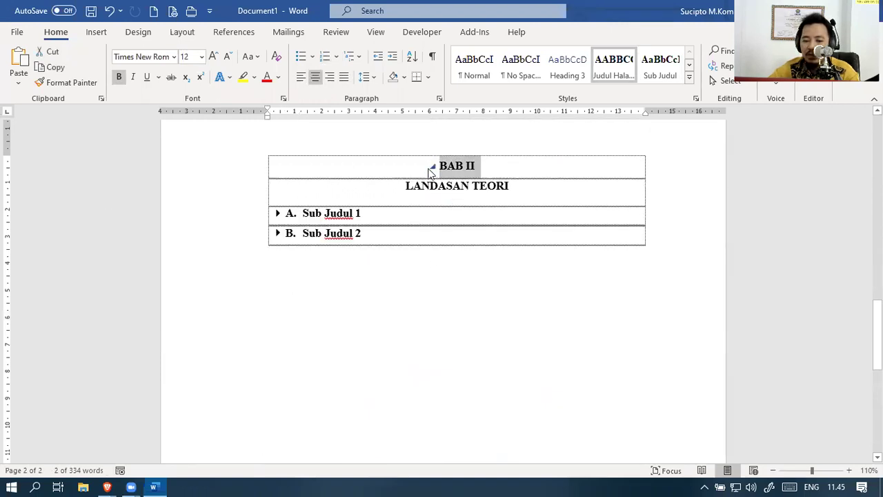
click(277, 214)
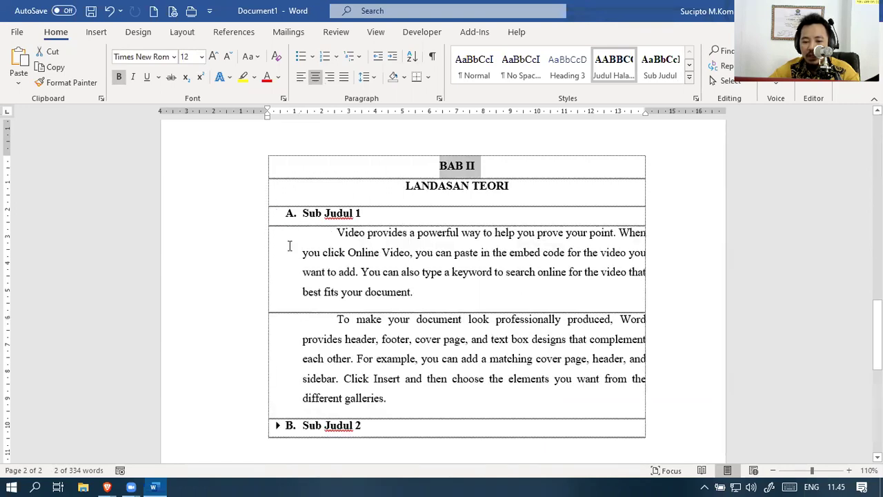
click(278, 427)
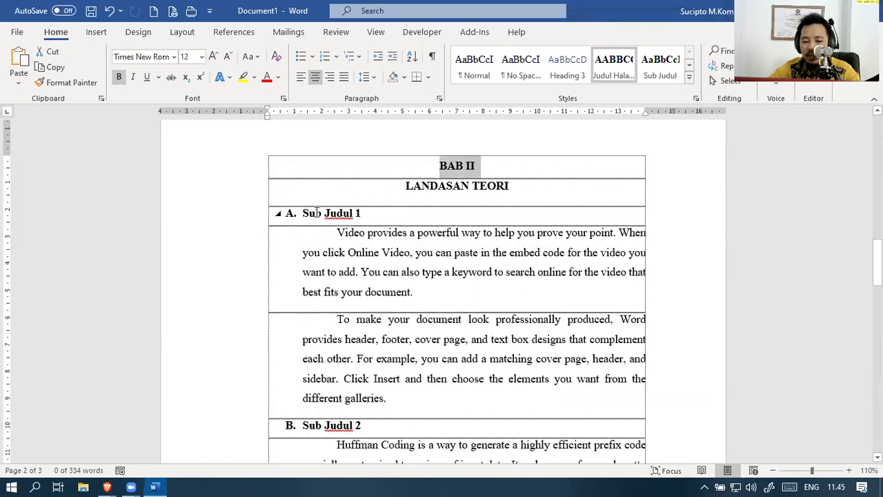
scroll(408, 322, down, 10)
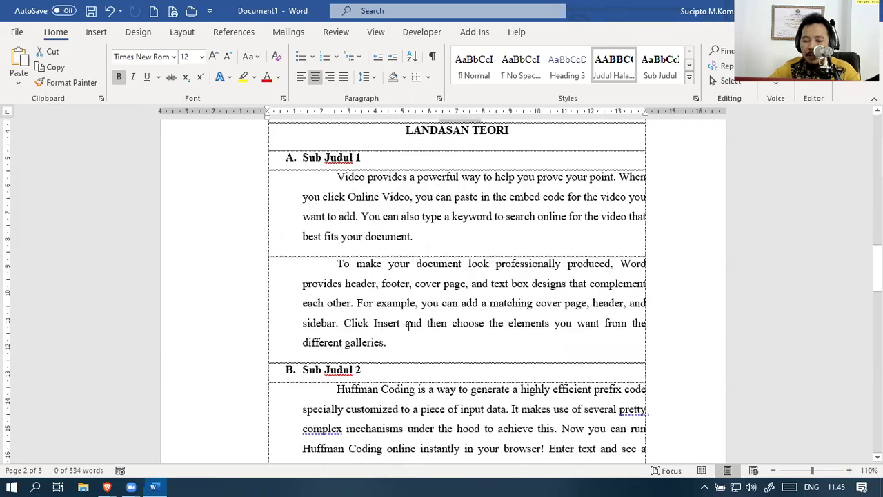
scroll(408, 322, up, 6)
scroll(408, 322, up, 15)
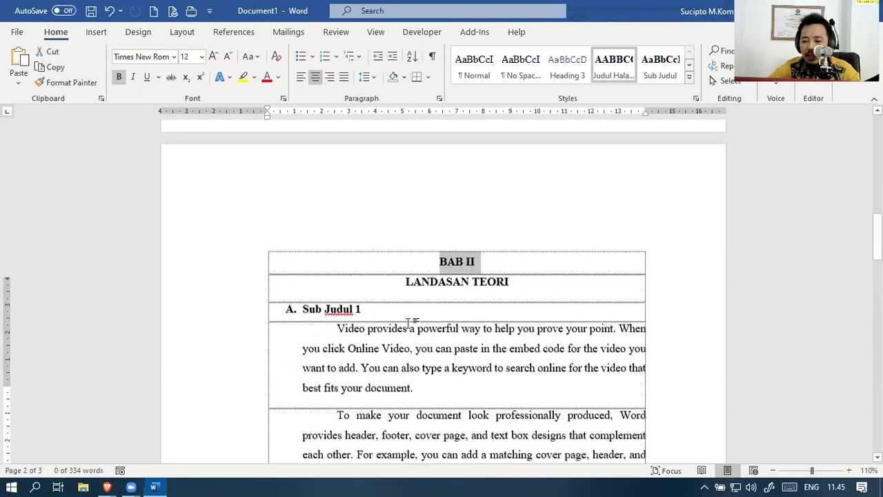
scroll(417, 301, up, 5)
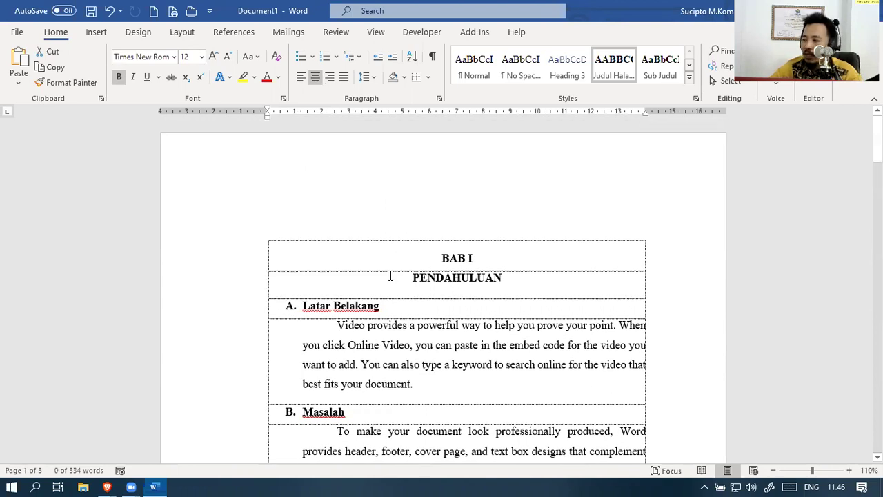
Insert a page break before BAB I, leaving an empty box on the first page
click(412, 242)
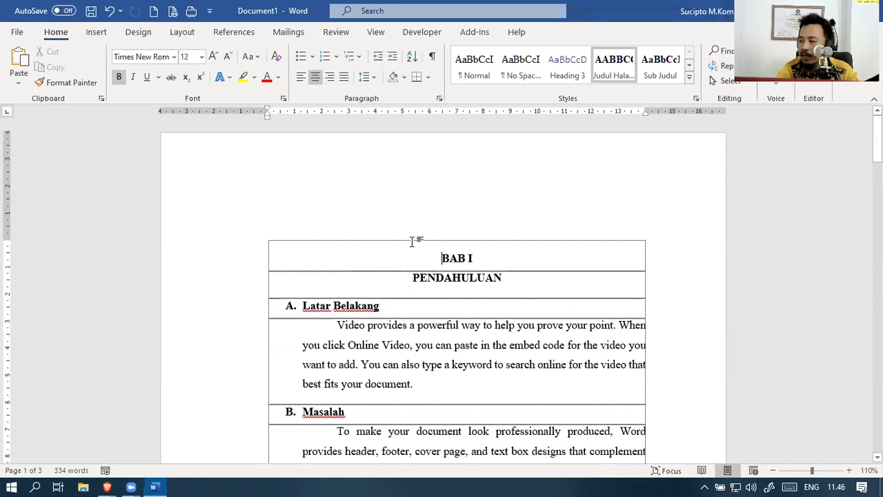
key(ctrl+Return)
scroll(431, 229, up, 10)
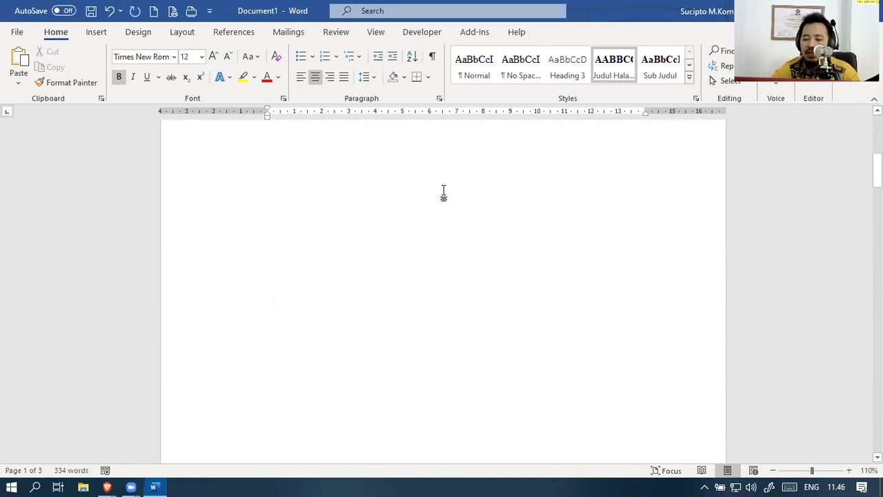
scroll(466, 181, up, 2)
click(297, 252)
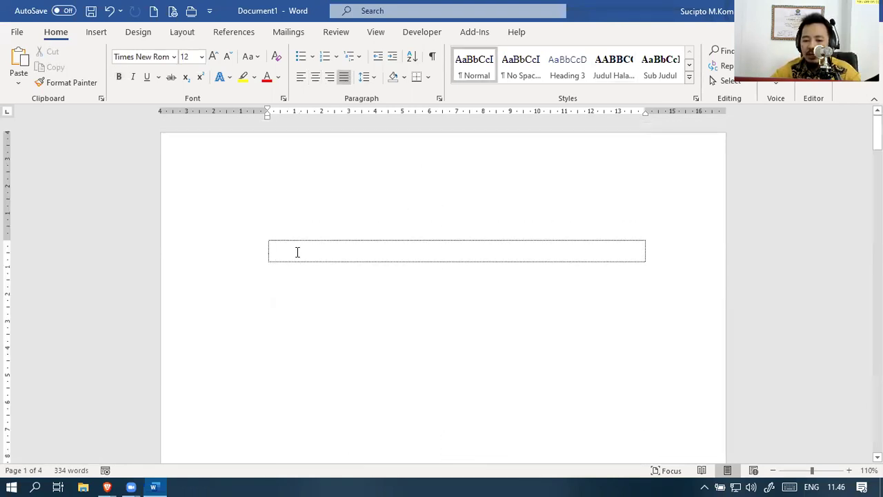
Bring up the Table of Contents layouts on the References tab
click(94, 35)
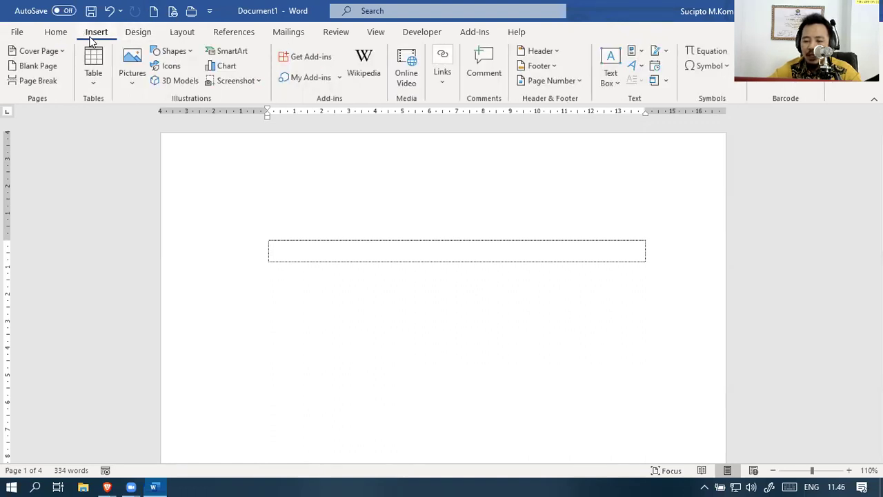
click(225, 36)
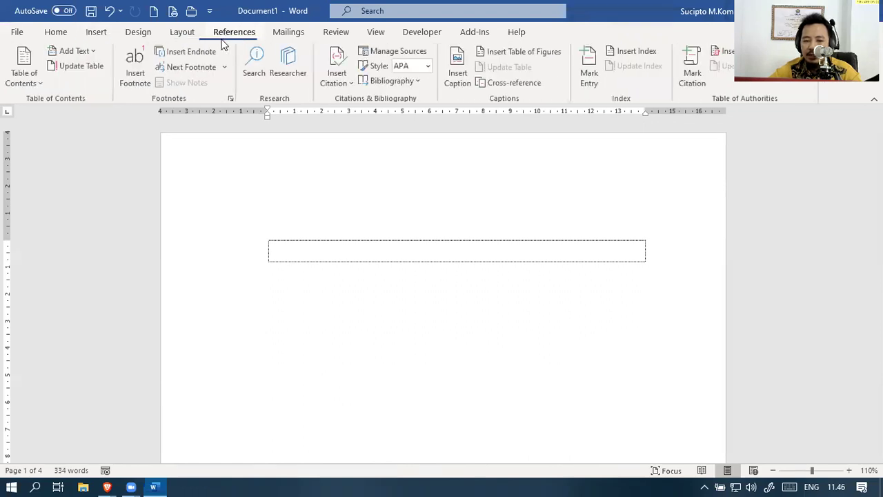
click(31, 79)
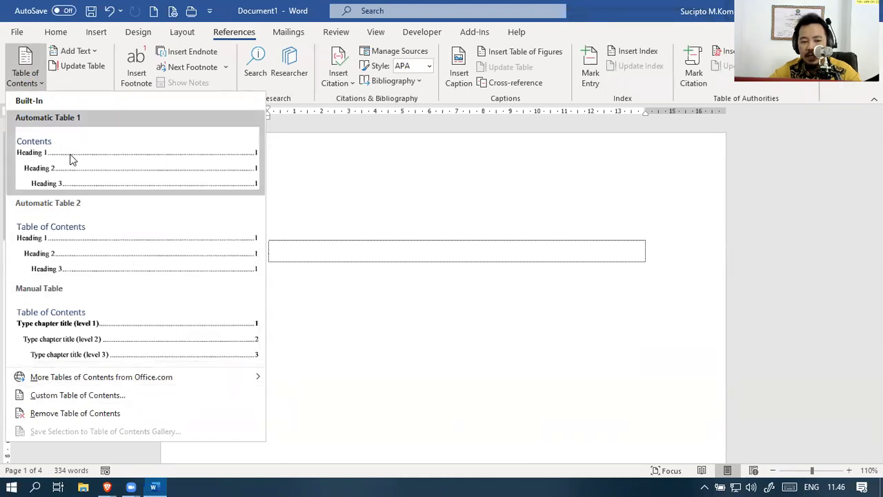
Insert Automatic Table 1, undo it, and reopen the Table of Contents gallery
click(104, 159)
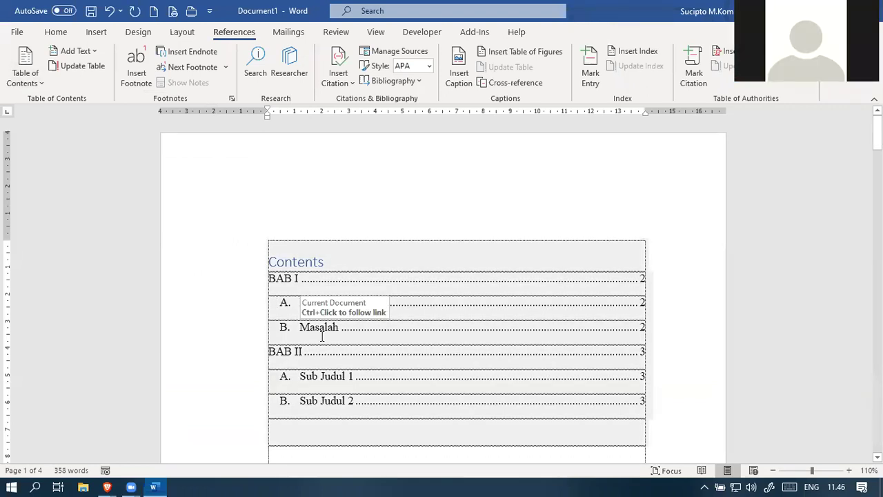
key(ctrl+z)
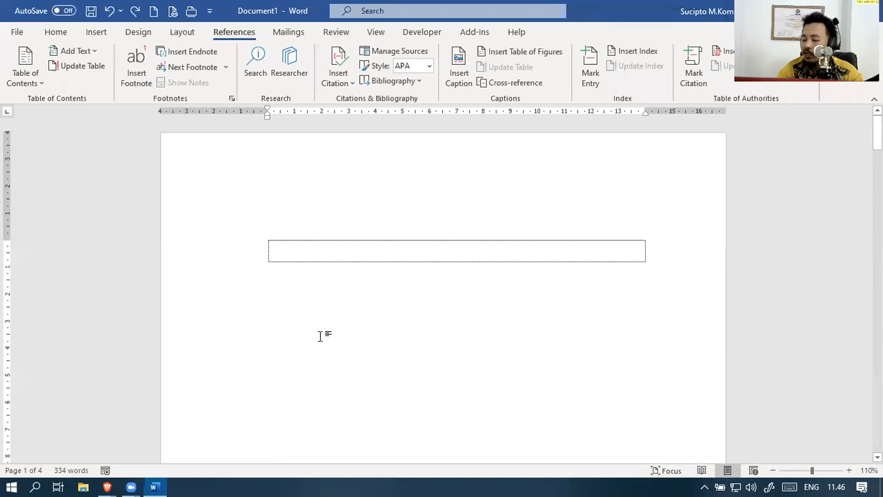
click(23, 81)
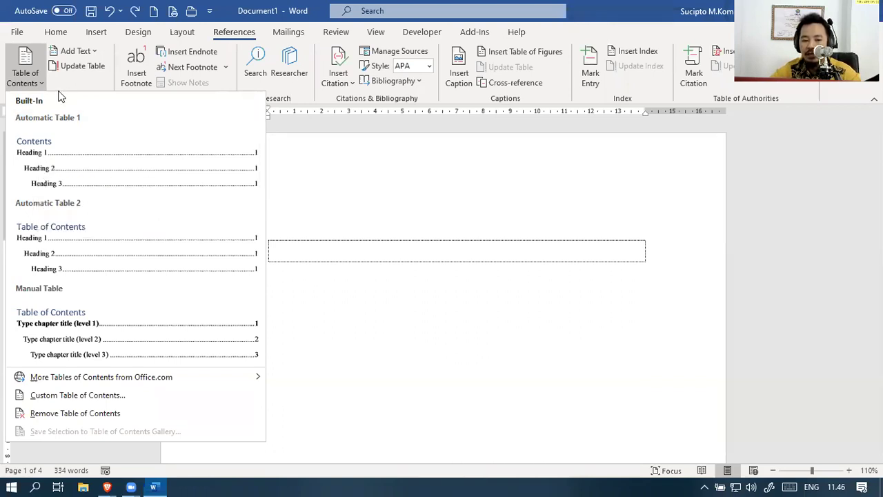
Bring up the Custom Table of Contents dialog, keeping the From template format
click(78, 53)
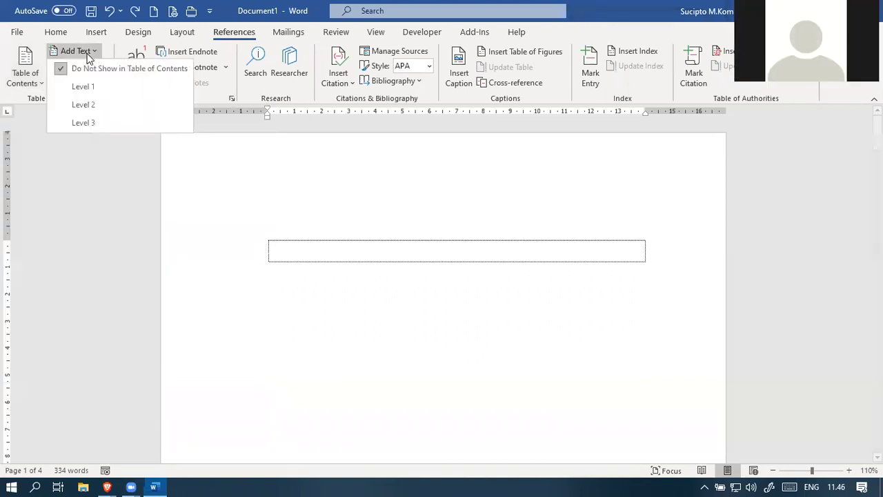
click(34, 69)
click(32, 68)
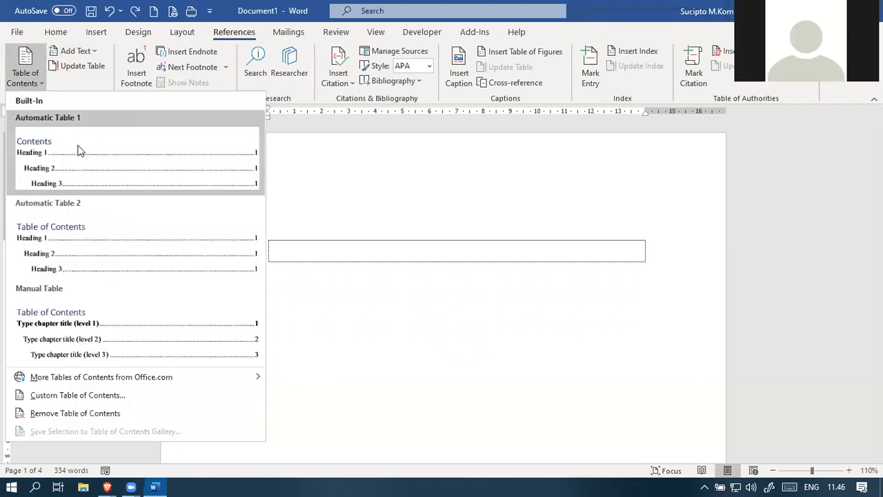
click(91, 395)
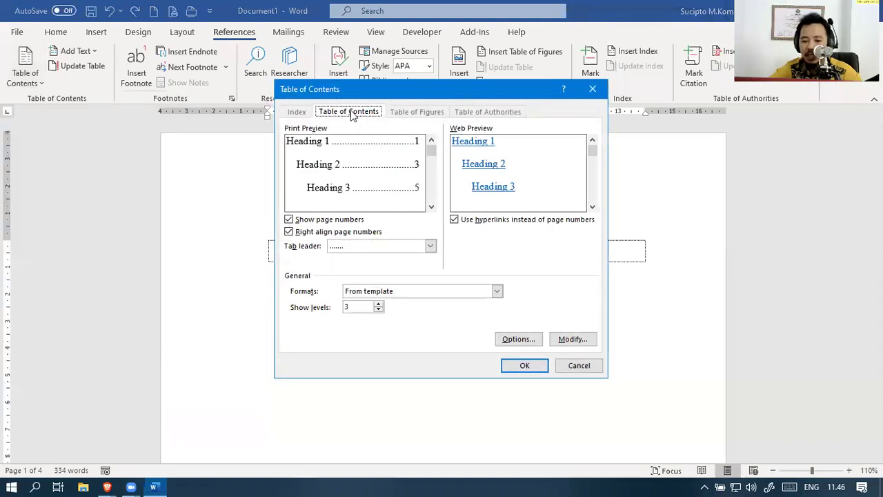
drag(430, 156, 420, 124)
click(426, 295)
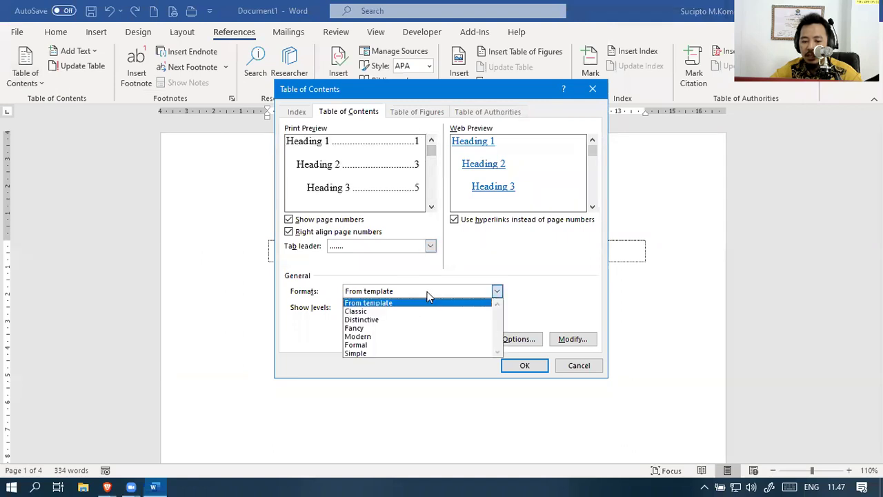
click(428, 301)
In the build options, assign TOC level 2 to the Header;Gambar style and confirm
click(527, 338)
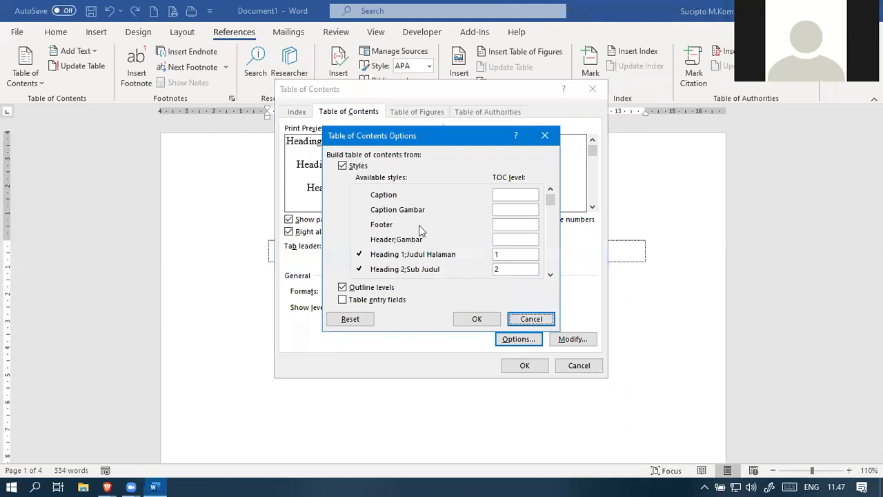
click(508, 210)
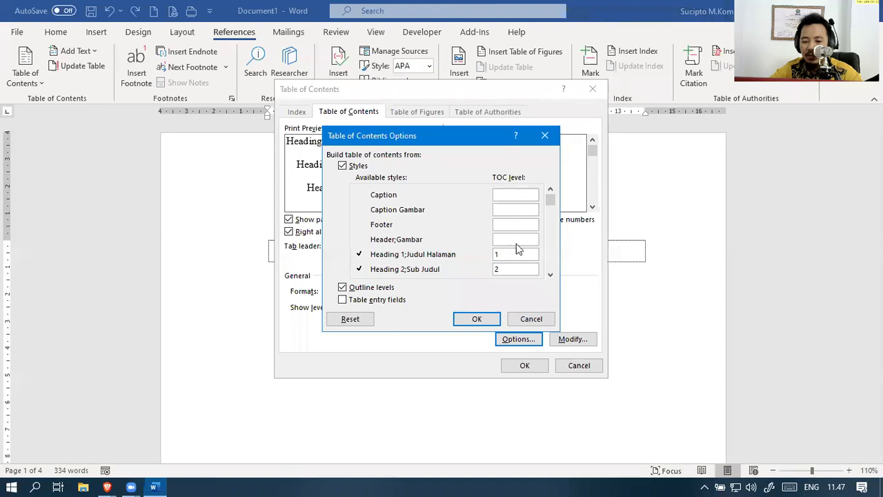
click(550, 275)
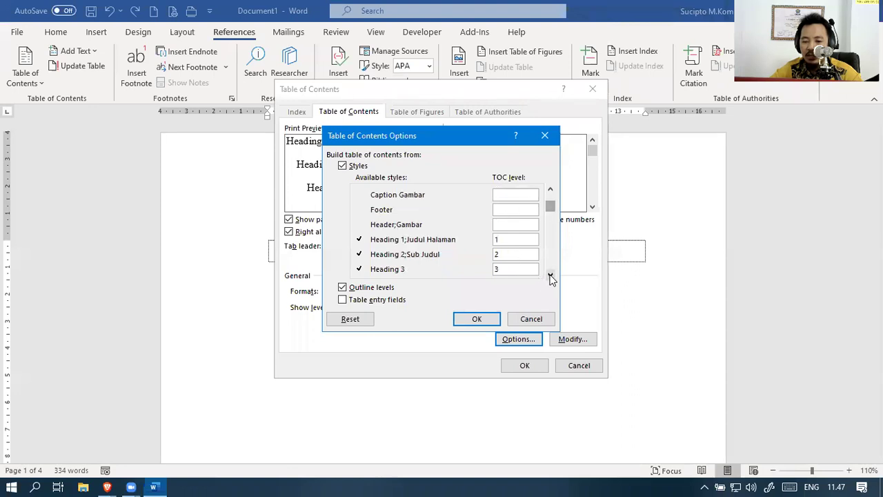
click(550, 274)
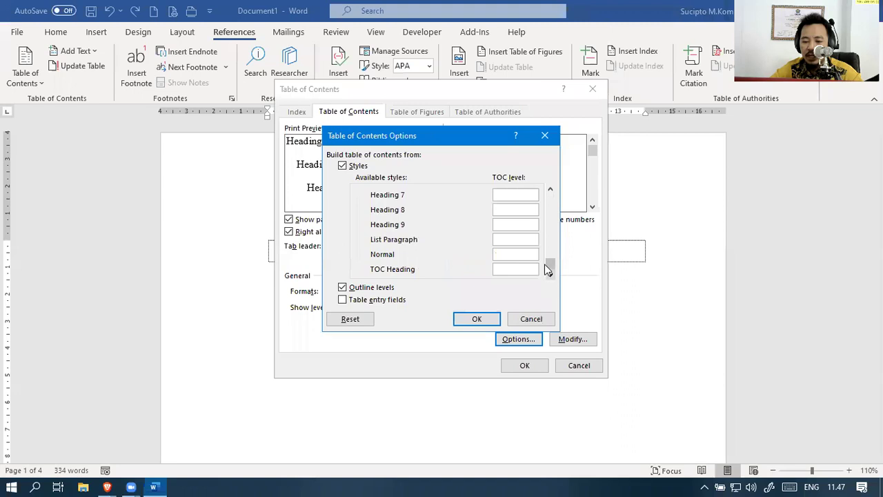
drag(547, 266, 549, 200)
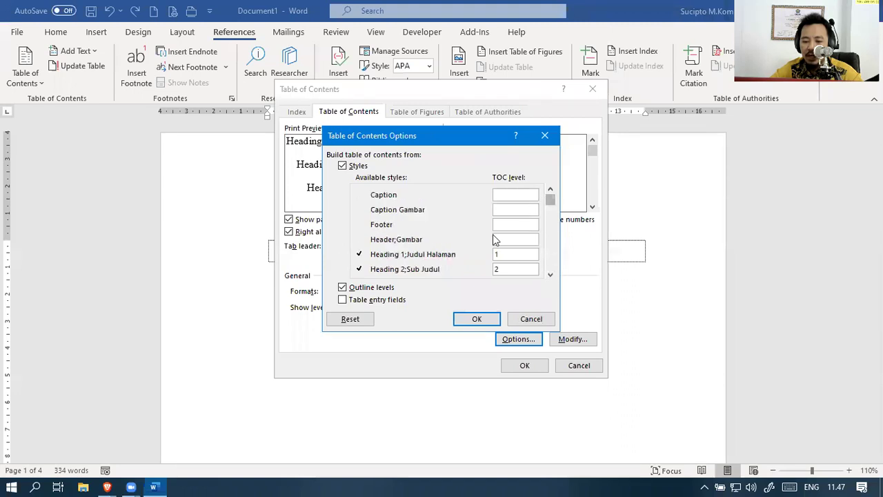
scroll(442, 245, down, 2)
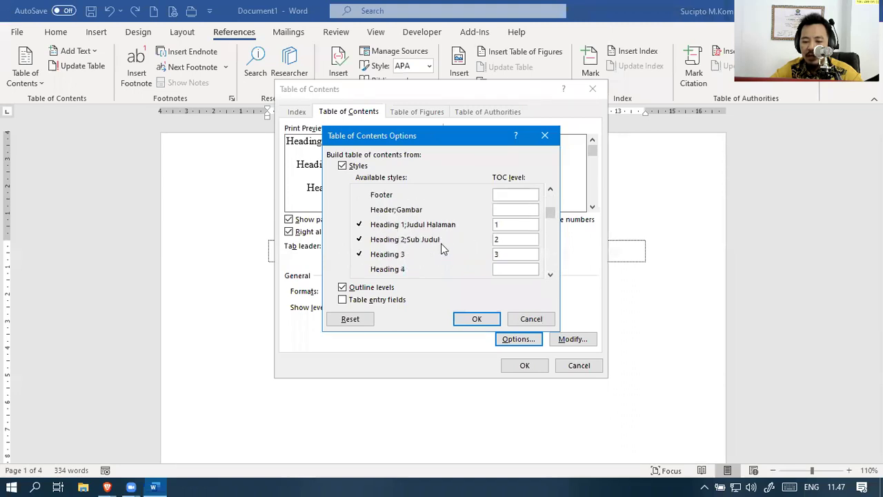
scroll(441, 244, down, 4)
scroll(440, 245, up, 4)
click(510, 241)
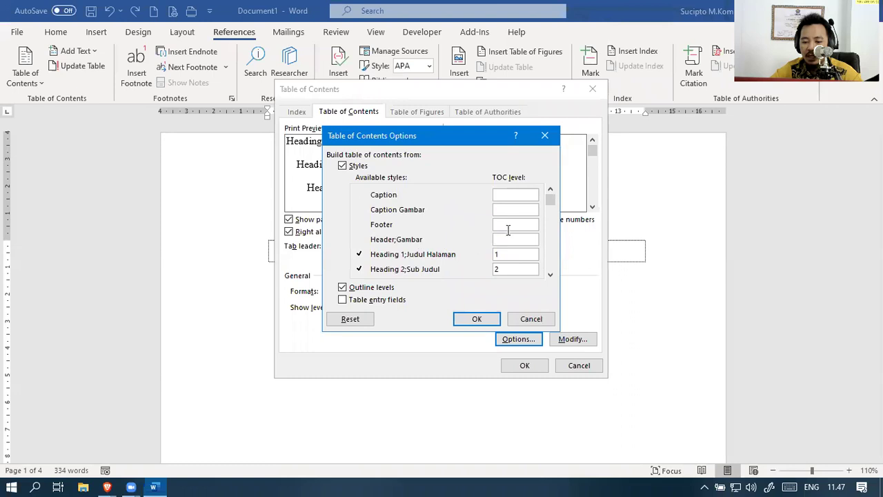
drag(550, 200, 550, 235)
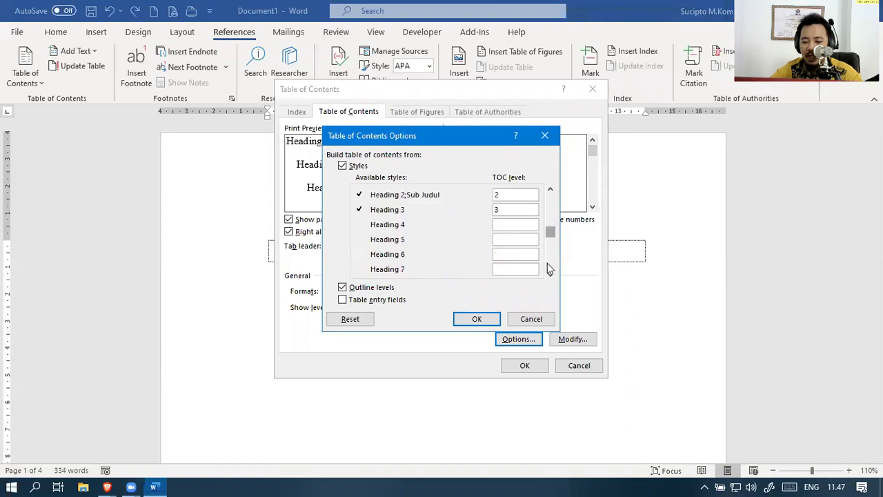
scroll(549, 216, up, 2)
click(505, 239)
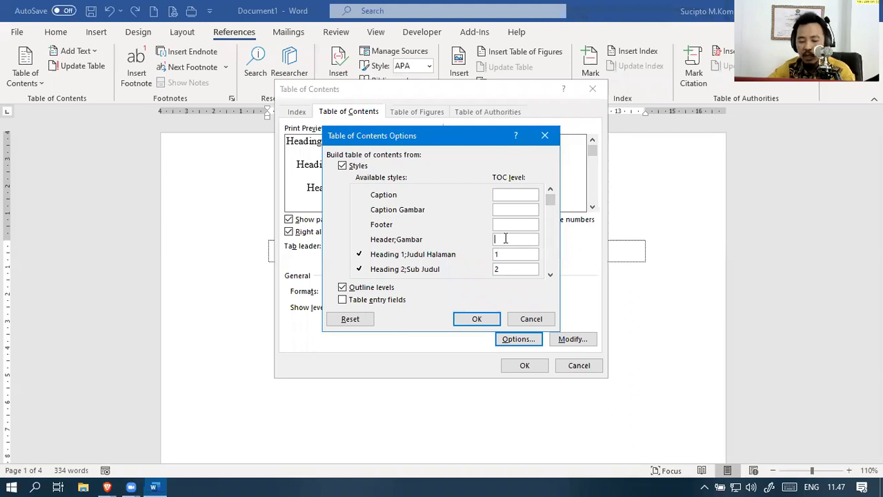
click(550, 276)
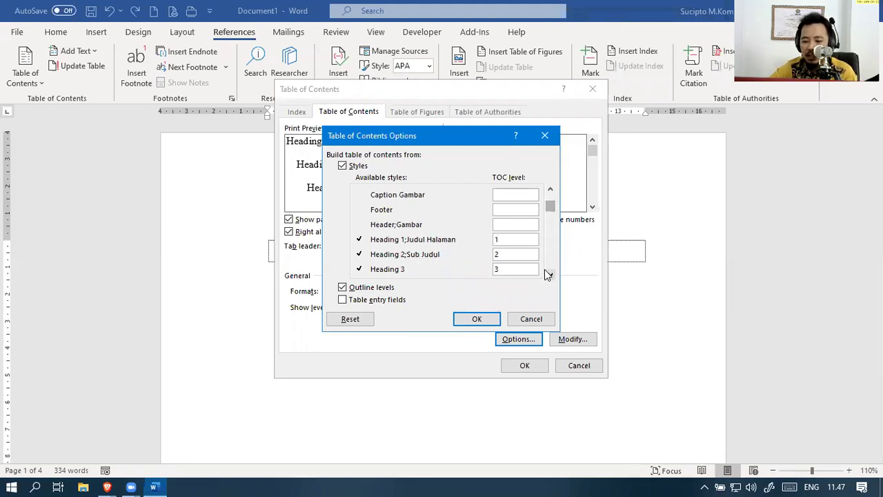
click(498, 224)
text(2)
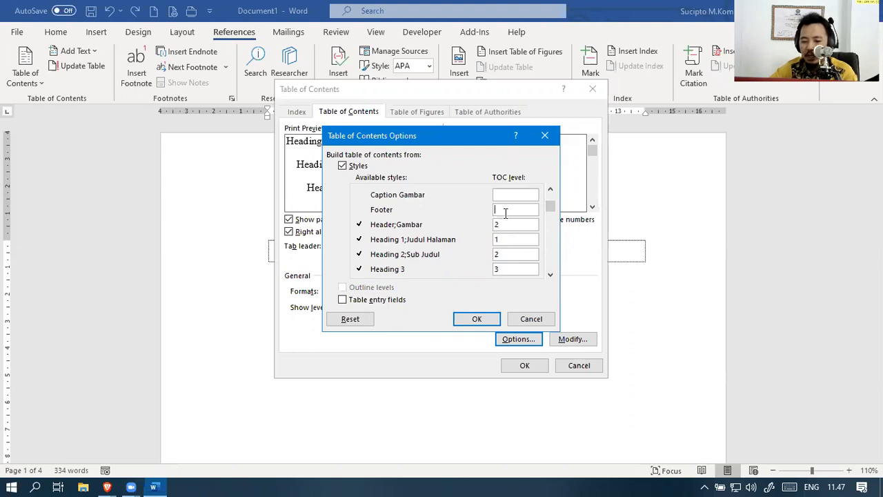
click(476, 318)
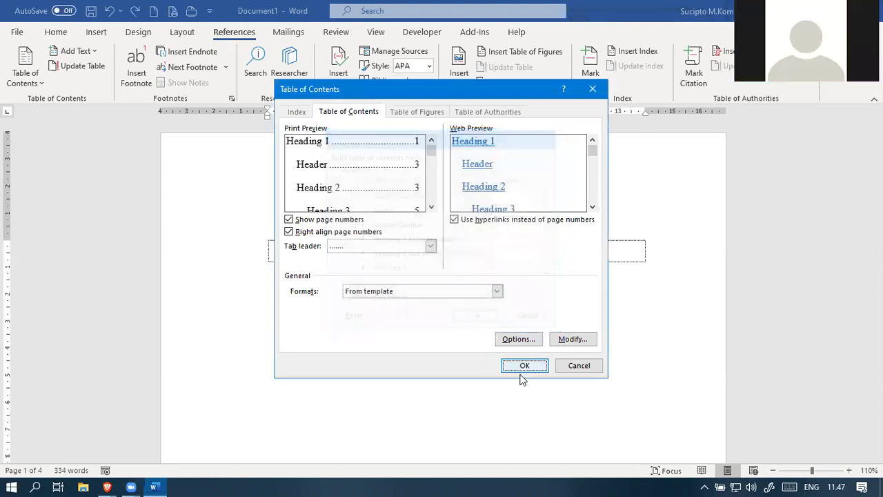
Insert the custom contents list with Header;Gambar at level 2, review it, then undo it
click(522, 366)
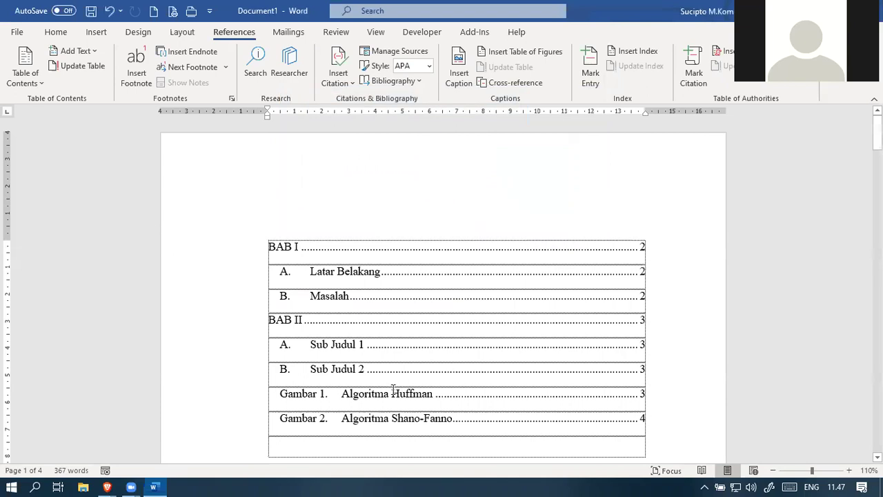
scroll(331, 380, down, 2)
drag(280, 327, 468, 353)
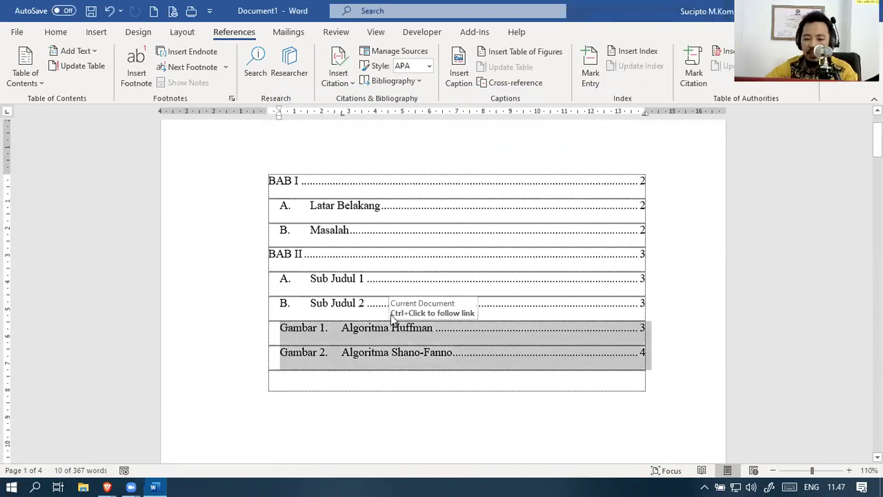
scroll(392, 310, up, 2)
key(ctrl+z)
click(29, 81)
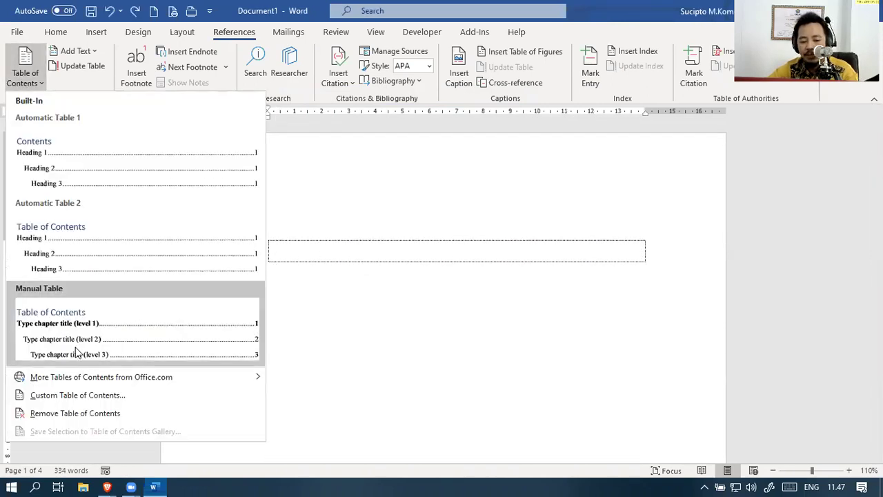
Review the dotted tab leader, entry styles and build options of the custom contents, then cancel
click(78, 395)
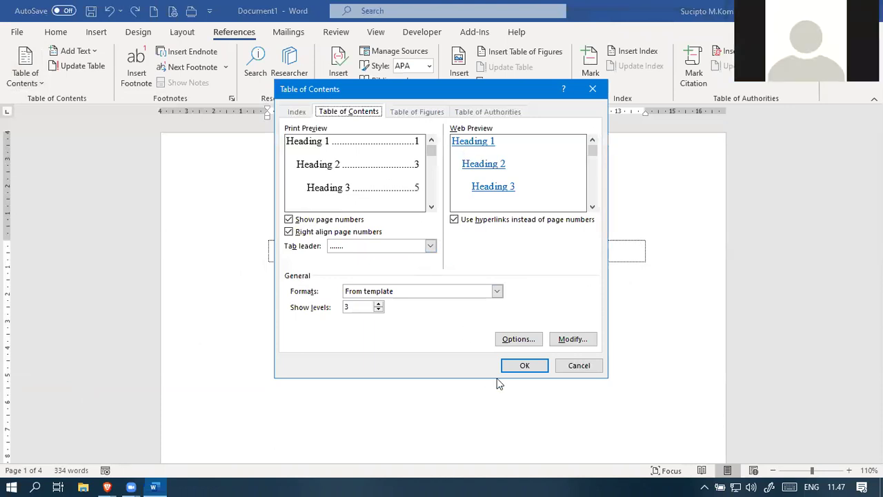
click(407, 247)
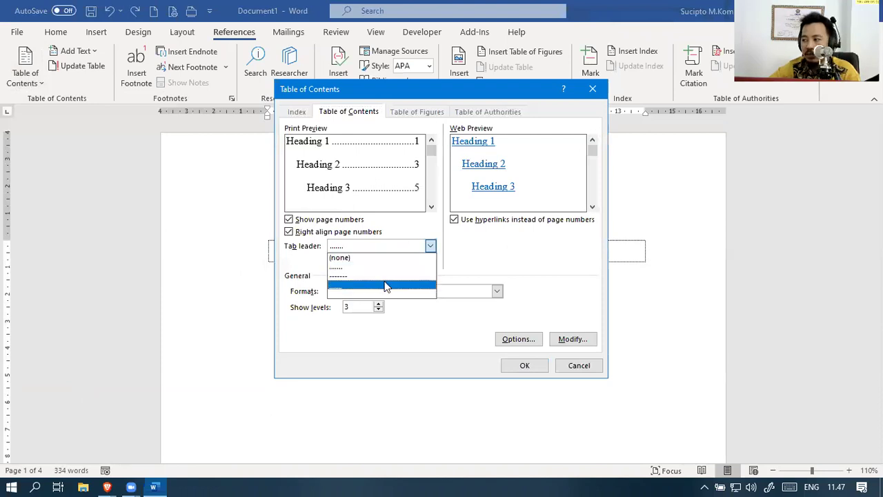
click(482, 260)
click(573, 341)
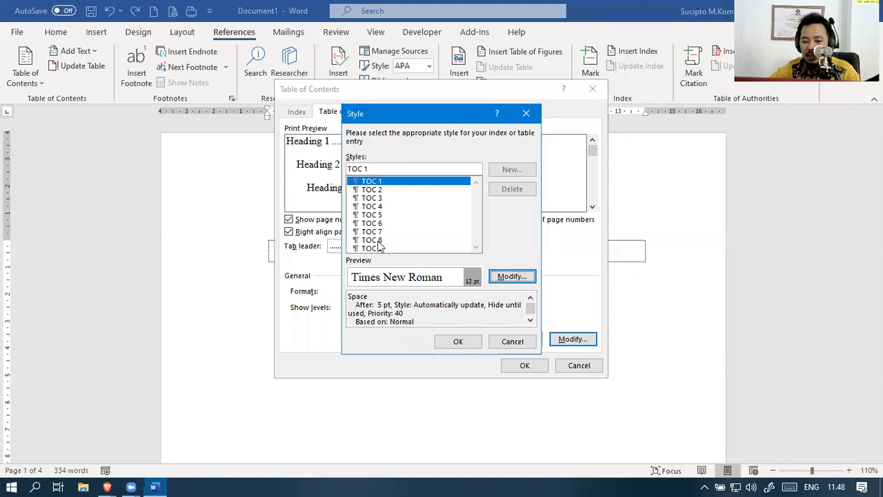
click(521, 341)
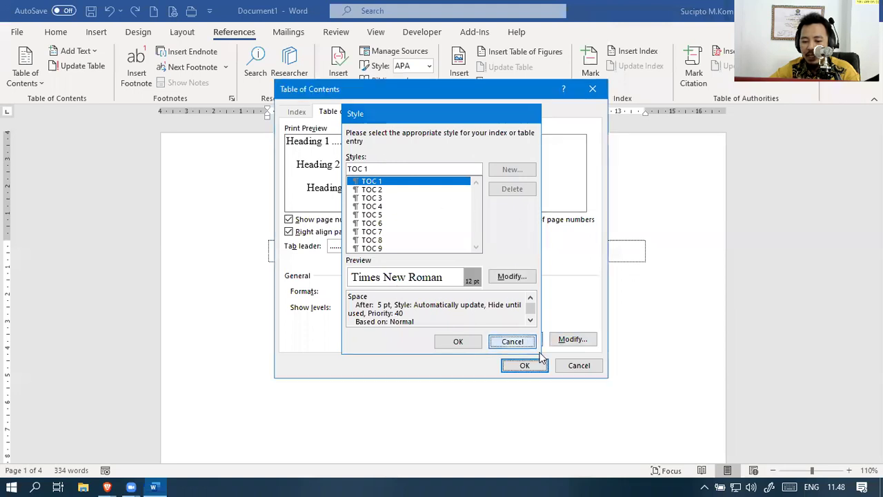
click(518, 338)
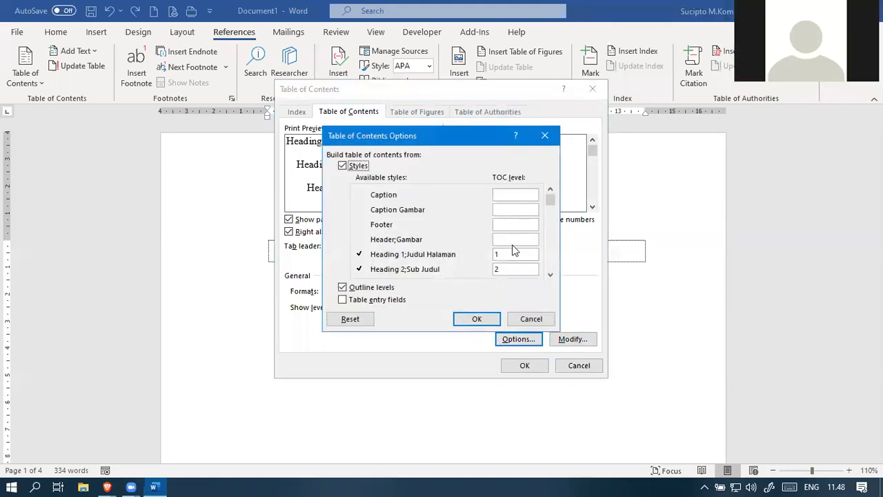
click(381, 299)
click(474, 320)
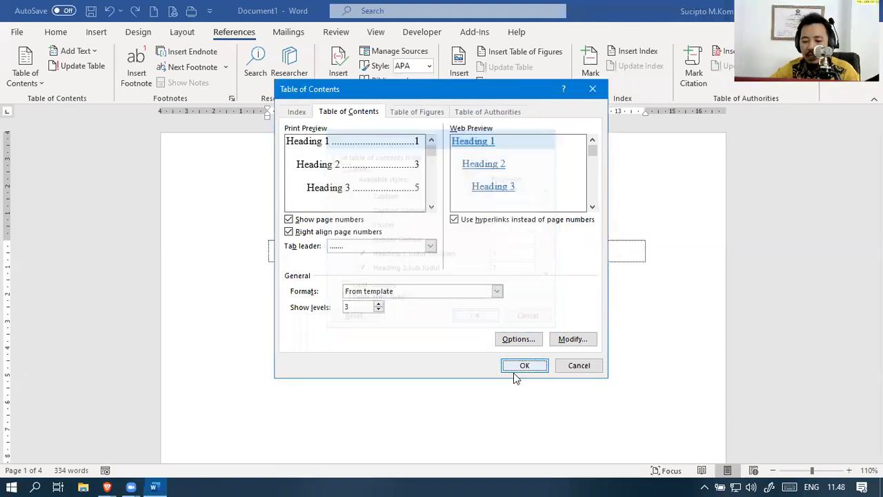
click(577, 368)
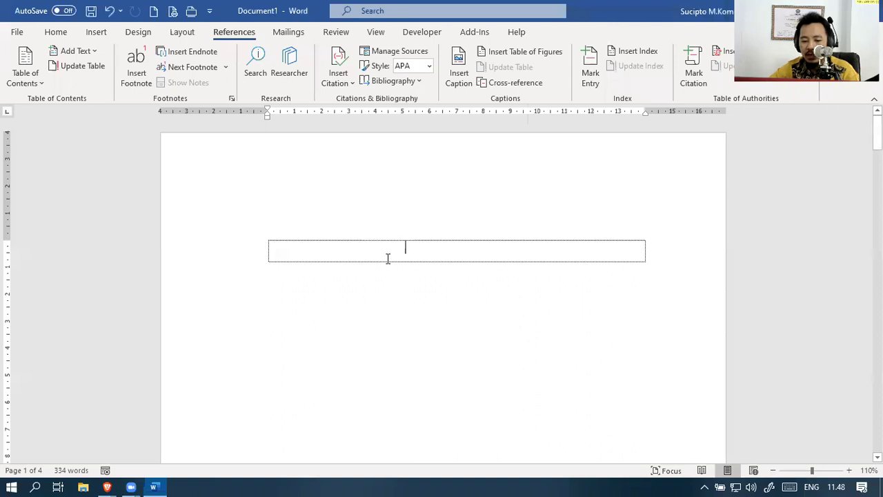
Apply the Judul Halaman style to the empty first-page box and remove the blank space above the table
click(50, 32)
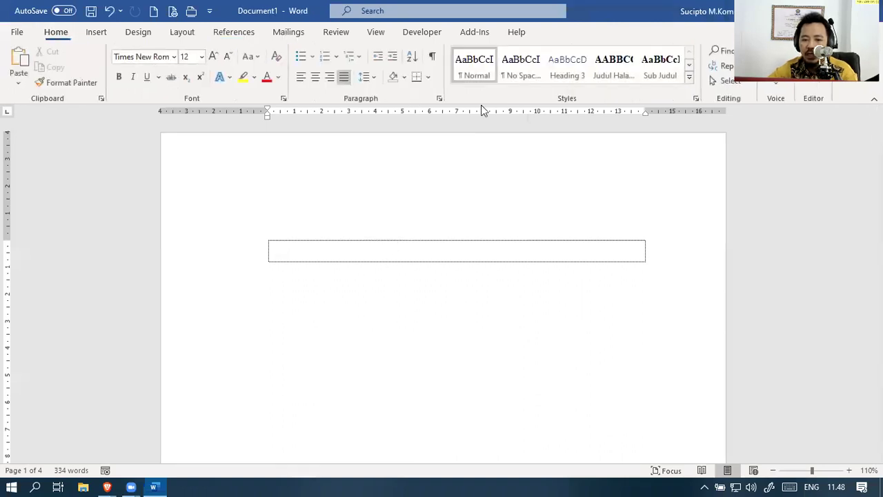
click(614, 80)
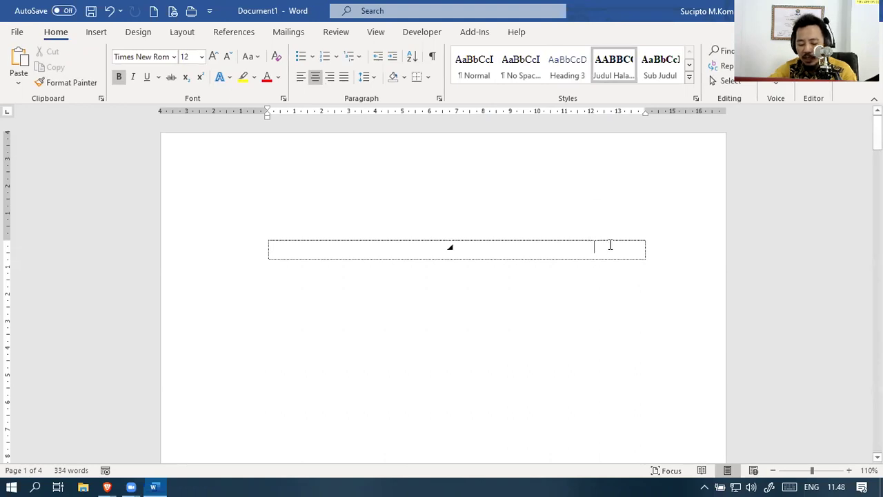
text(D)
key(BackSpace)
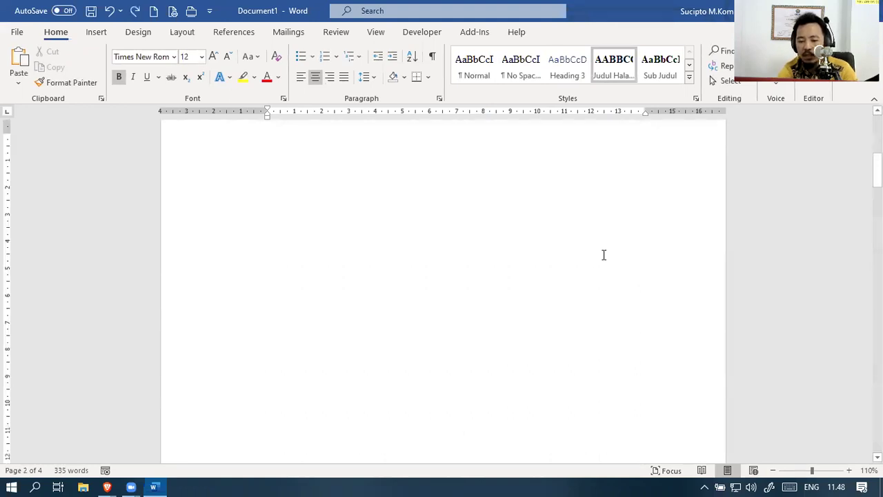
drag(430, 128, 532, 319)
key(Delete)
key(ctrl+z)
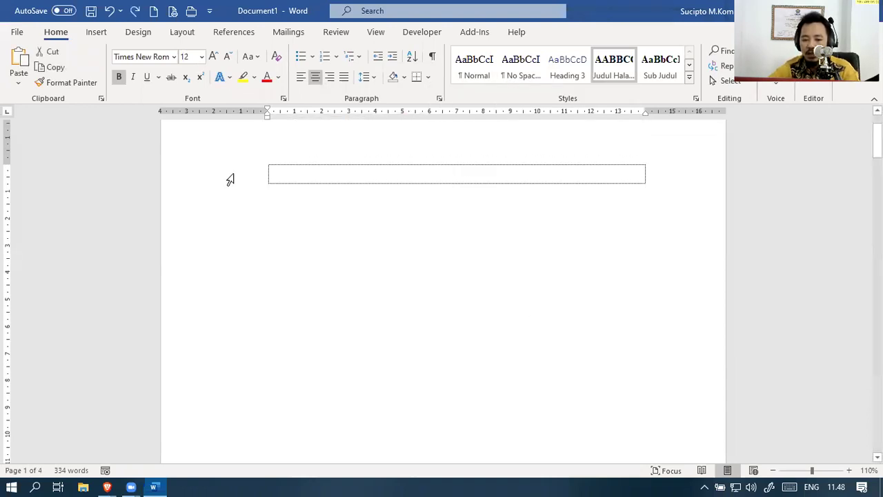
key(Delete)
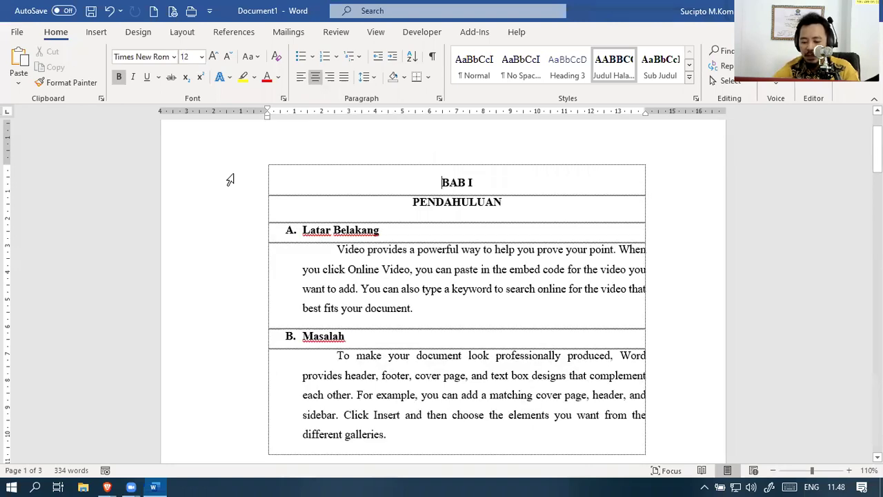
Push the BAB I table onto a new page, tidying the empty row's alignment and indent
key(ctrl+j)
key(ctrl+e)
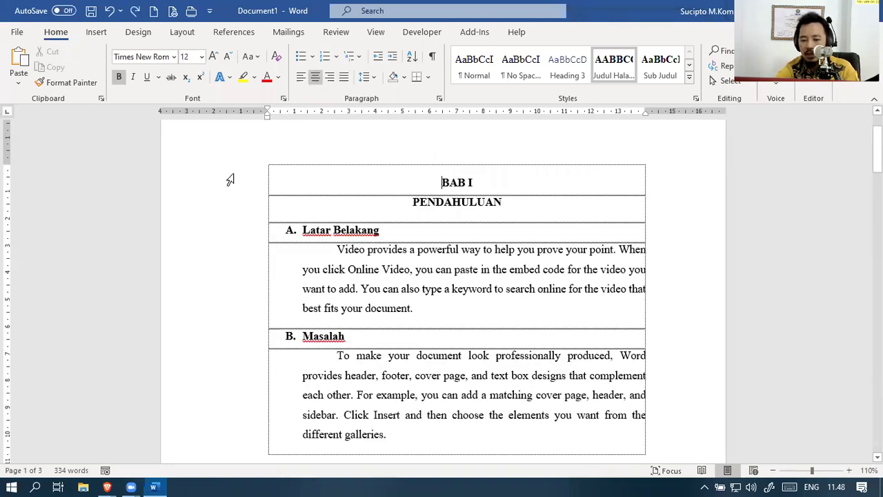
click(469, 228)
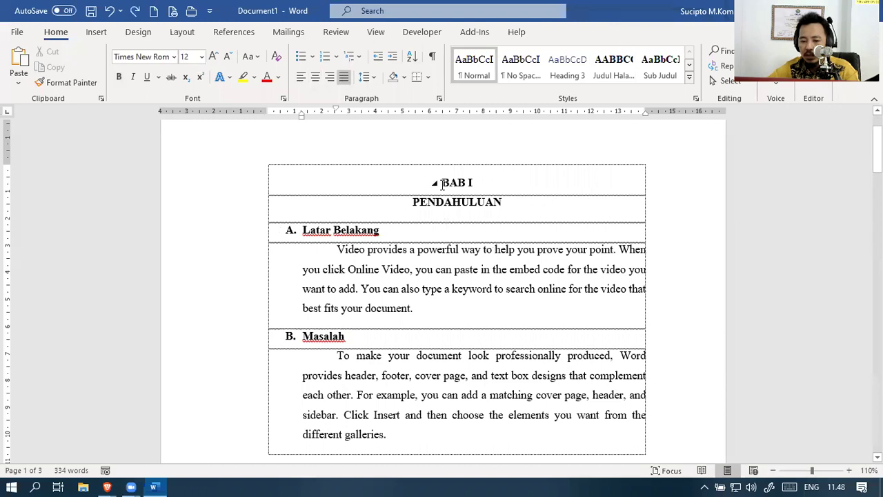
click(442, 181)
key(ctrl+Return)
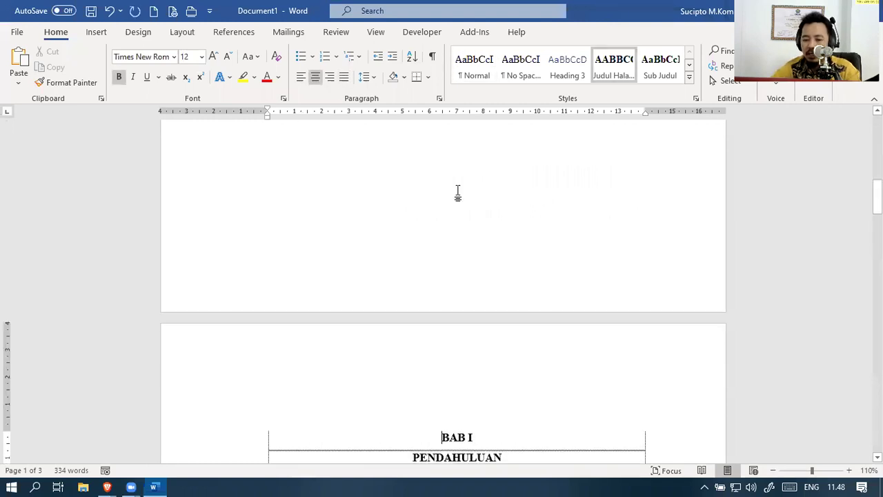
key(Return)
key(Return)
key(Return)
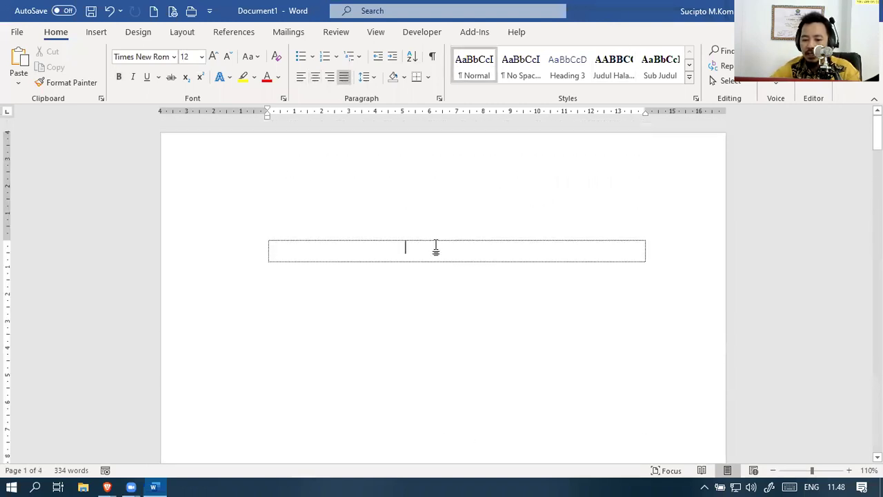
click(252, 249)
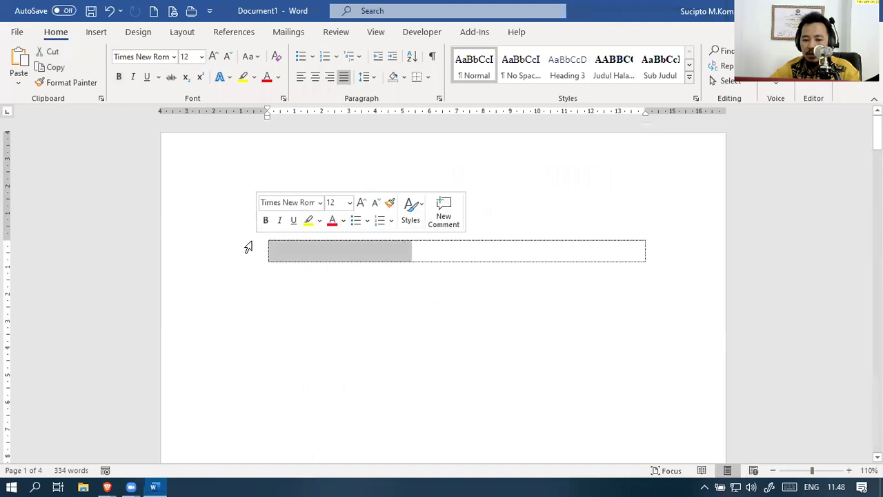
click(317, 82)
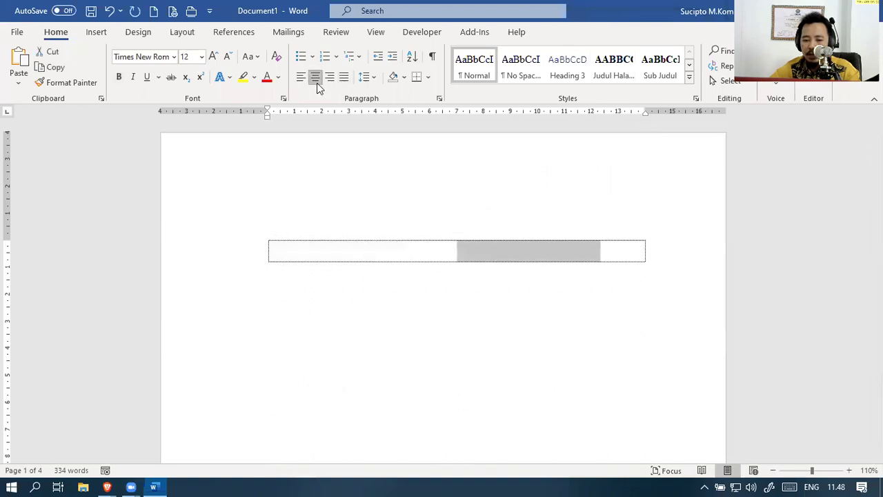
click(453, 242)
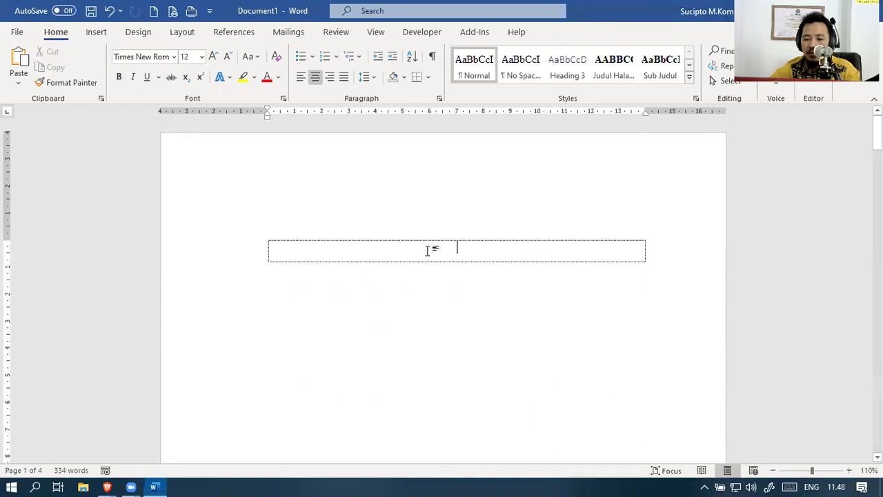
click(384, 58)
click(235, 261)
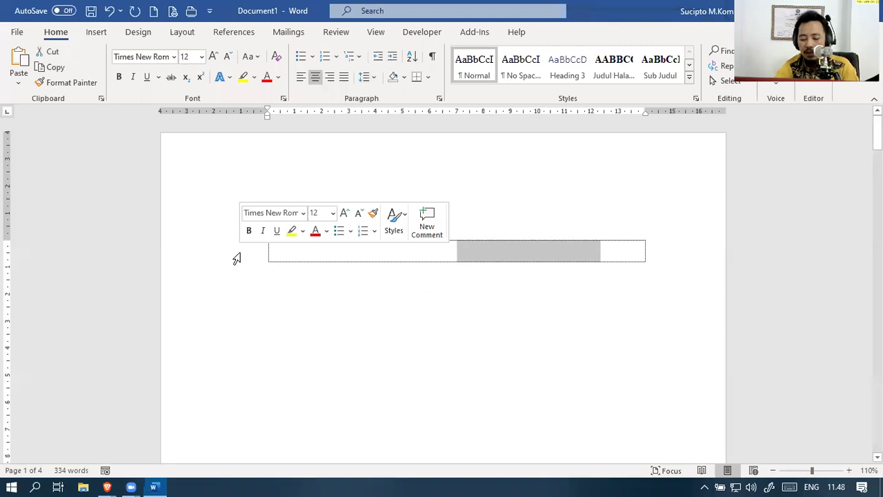
key(Delete)
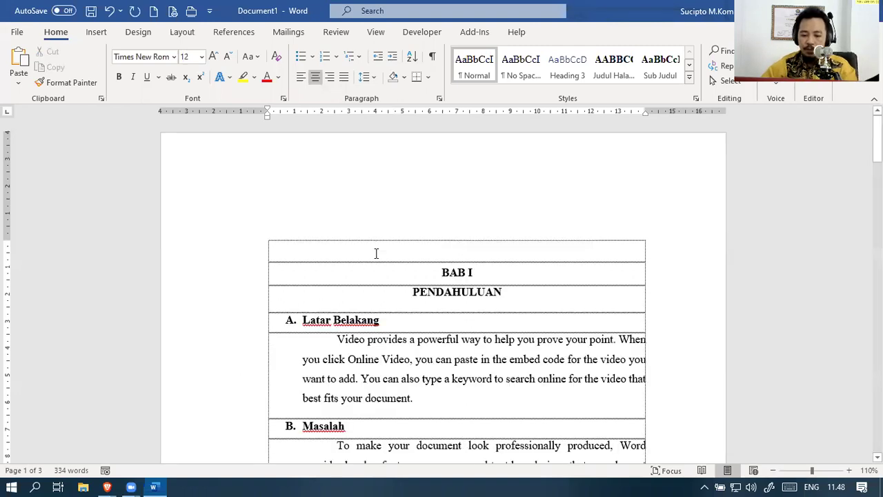
click(216, 257)
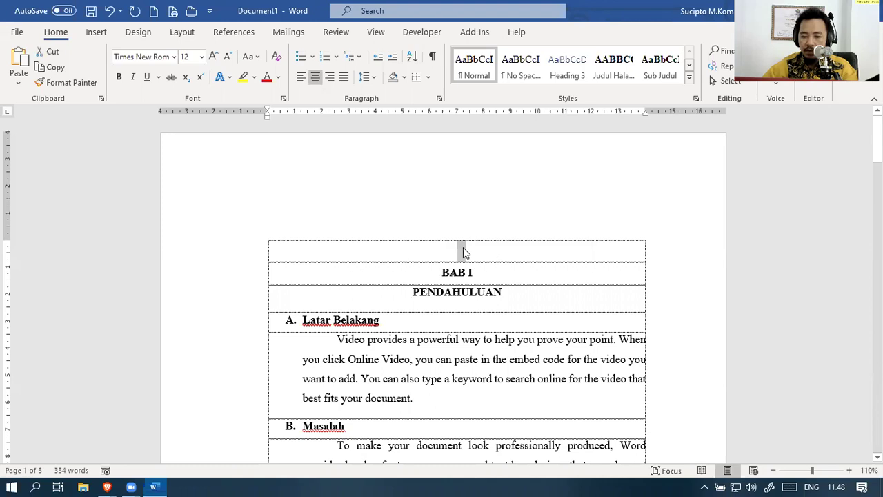
key(ctrl+z)
Type the title 'DAFTAR ISI' in Judul Halaman style and start a new line below it
click(614, 76)
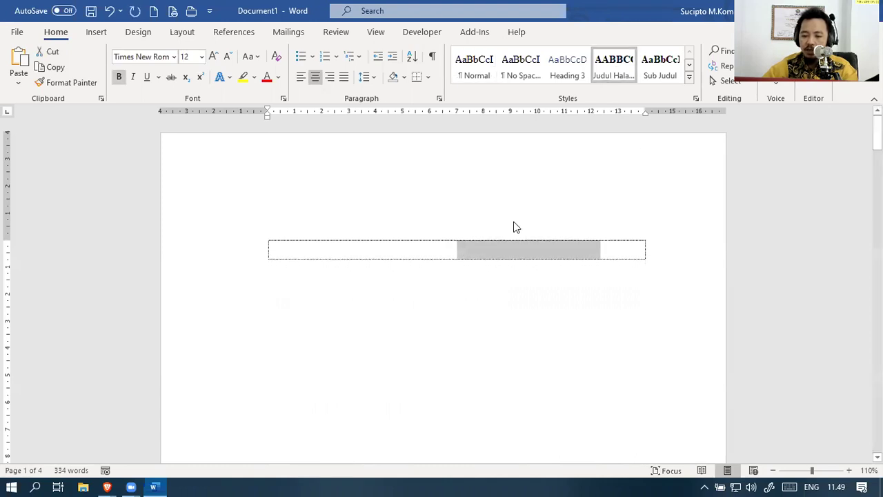
click(507, 250)
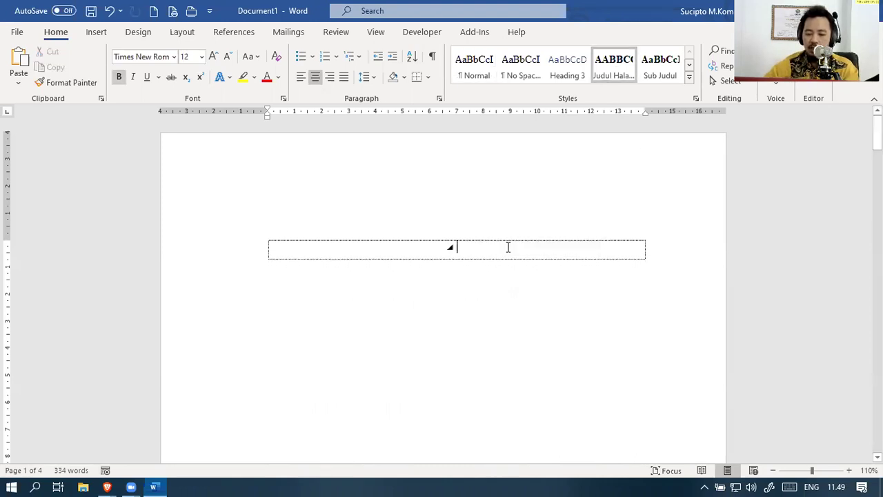
text(DAFTAR ISI)
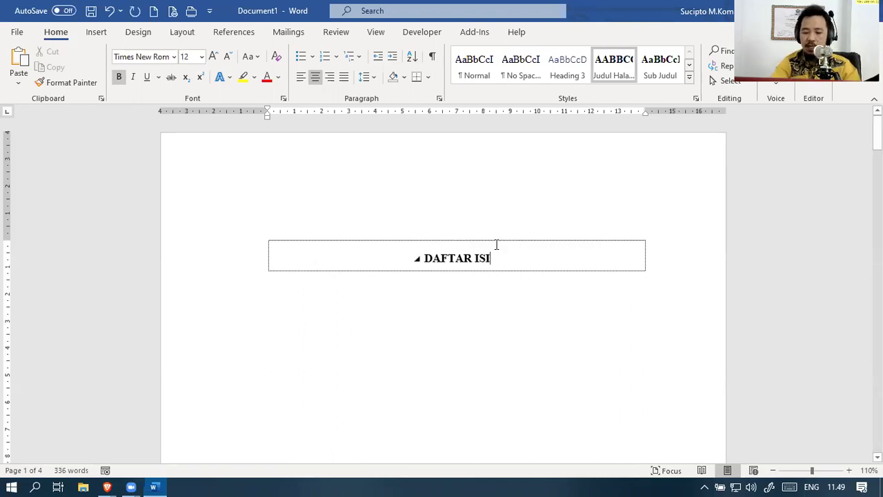
key(Return)
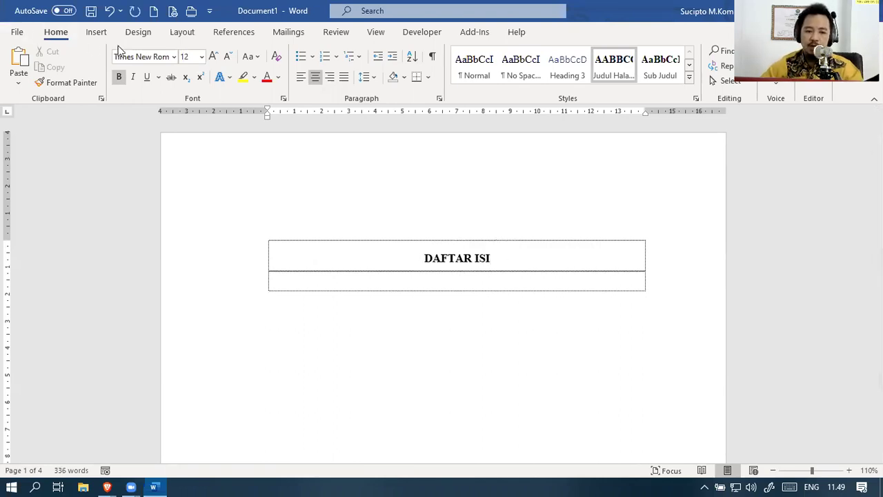
Insert a Custom Table of Contents with default settings under DAFTAR ISI and check its entries
click(233, 32)
click(39, 83)
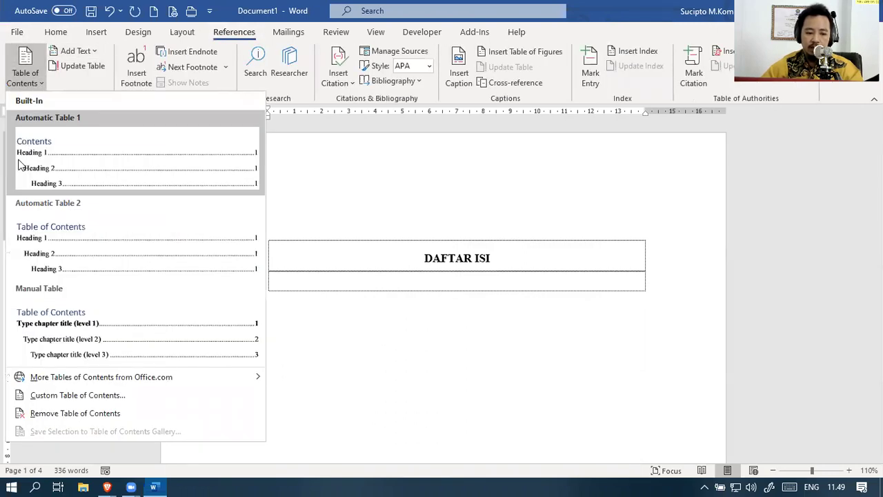
click(91, 395)
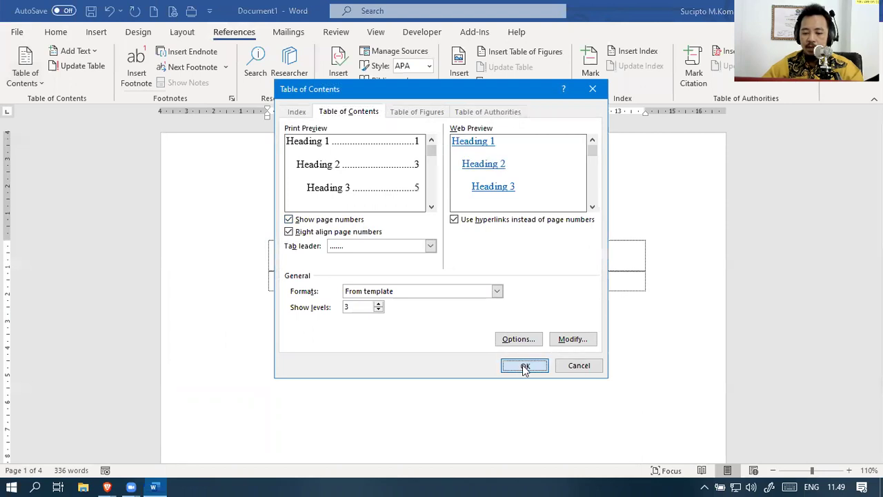
click(523, 365)
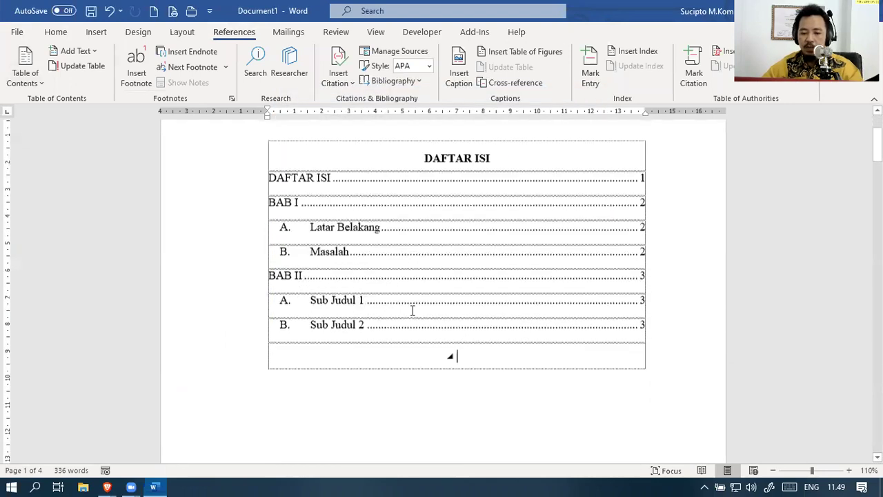
scroll(322, 170, down, 3)
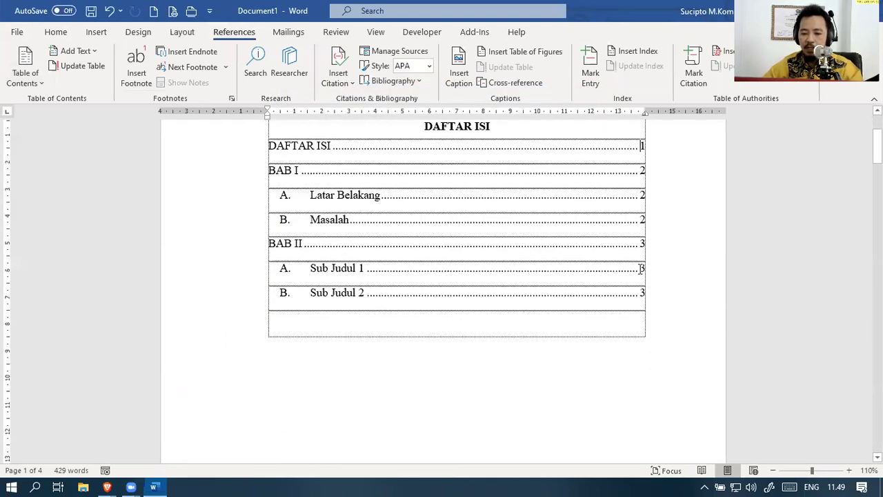
scroll(497, 194, up, 2)
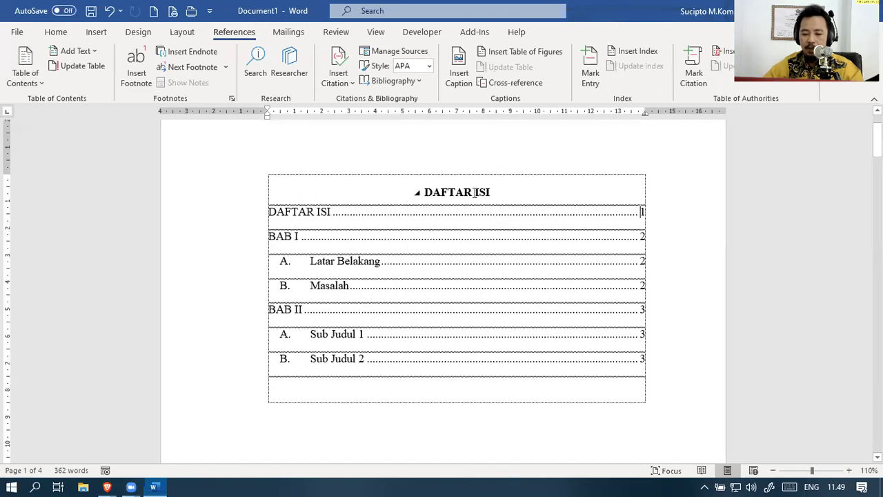
click(239, 216)
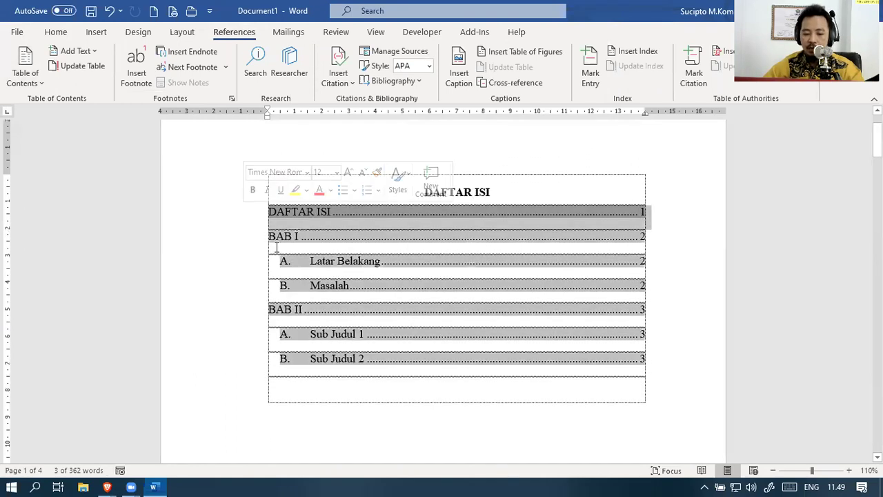
click(275, 236)
click(325, 261)
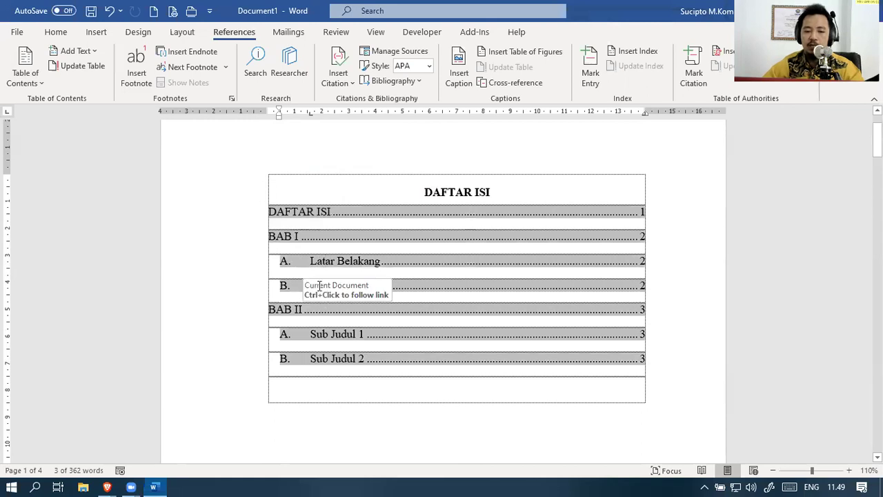
click(26, 77)
In the custom contents settings, make the TOC 1 entry style bold, also for new documents
click(103, 394)
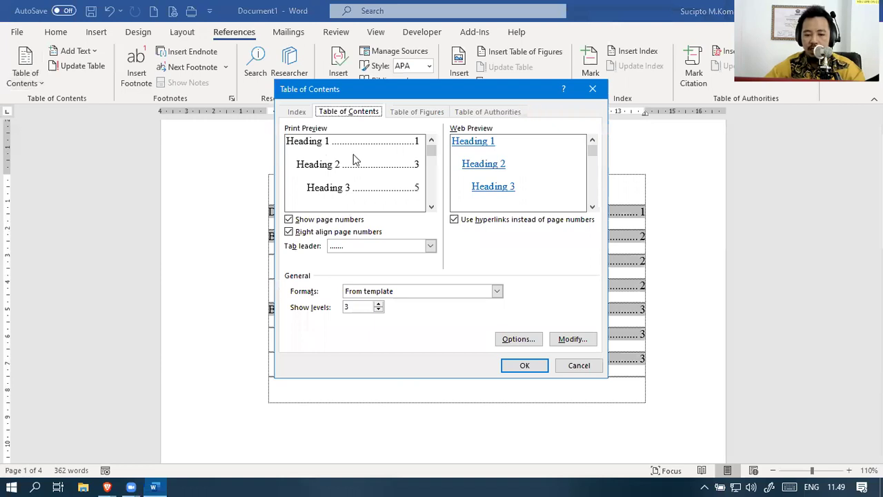
click(519, 338)
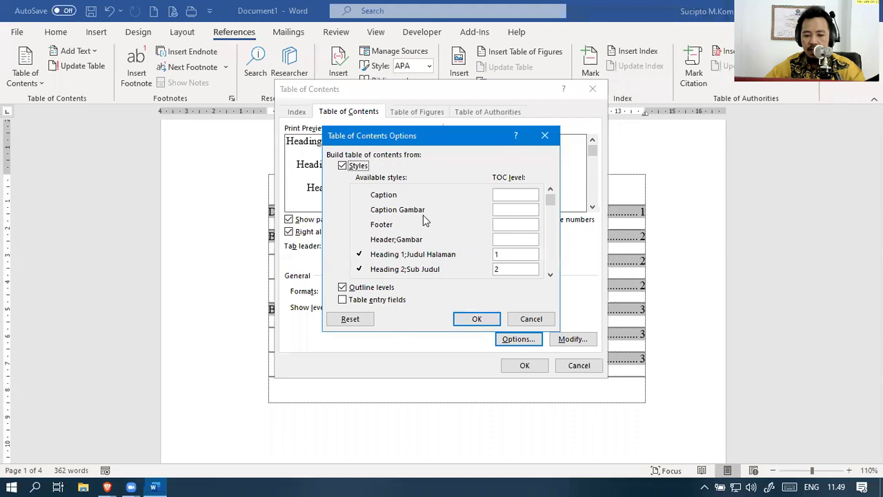
drag(550, 207, 545, 257)
click(476, 319)
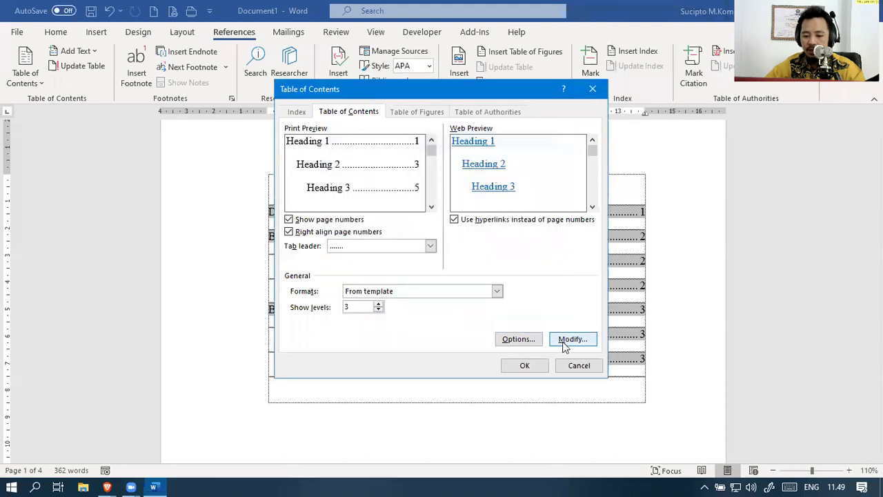
click(572, 339)
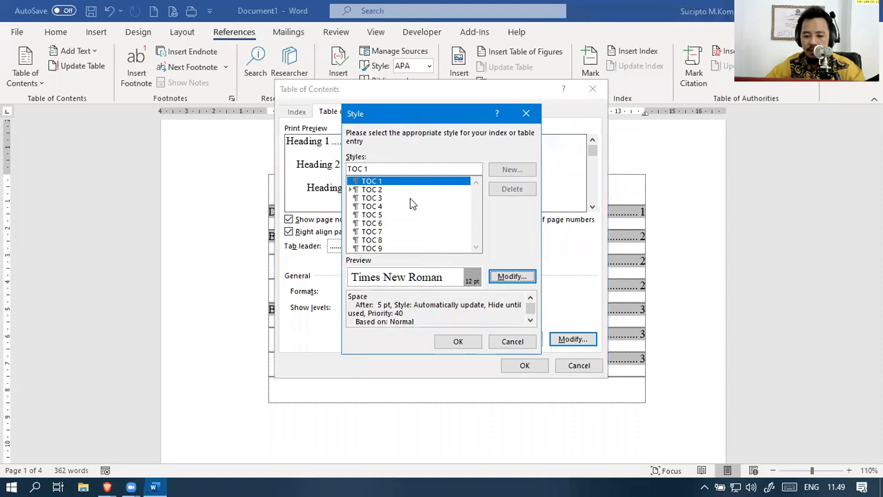
click(502, 279)
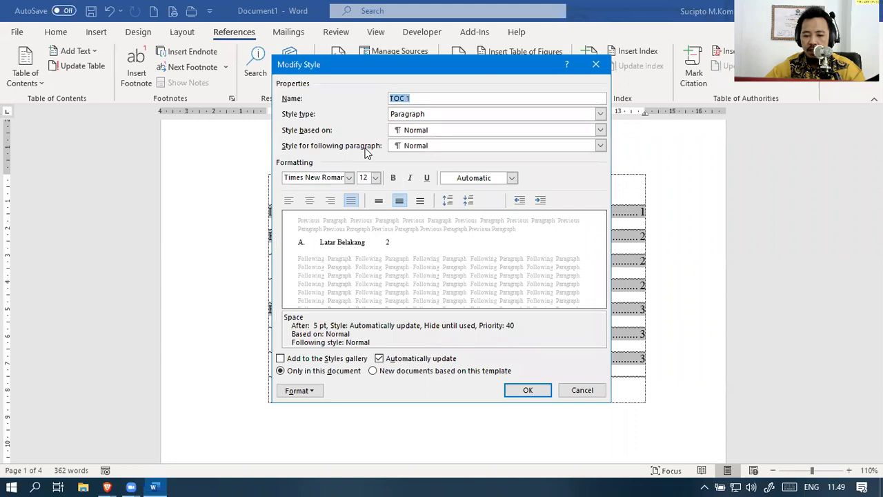
click(394, 179)
click(445, 372)
click(528, 390)
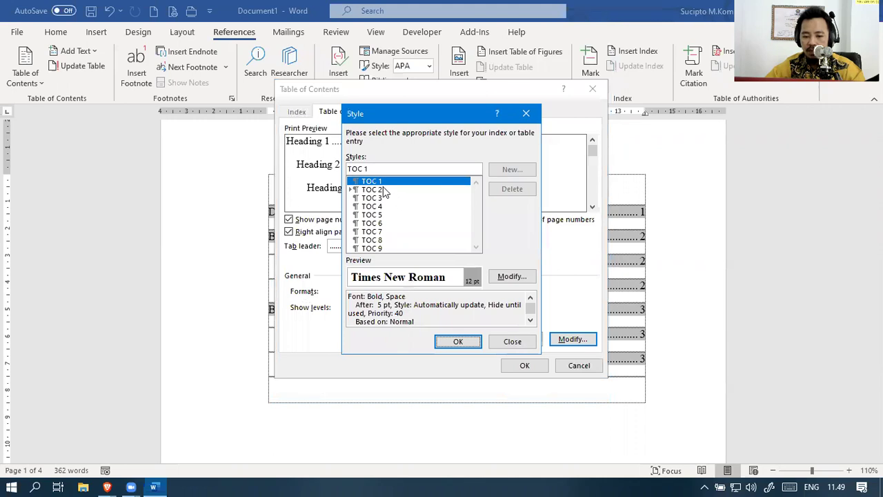
Make the TOC 2 entry style bold and replace the whole table of contents
click(385, 190)
click(512, 277)
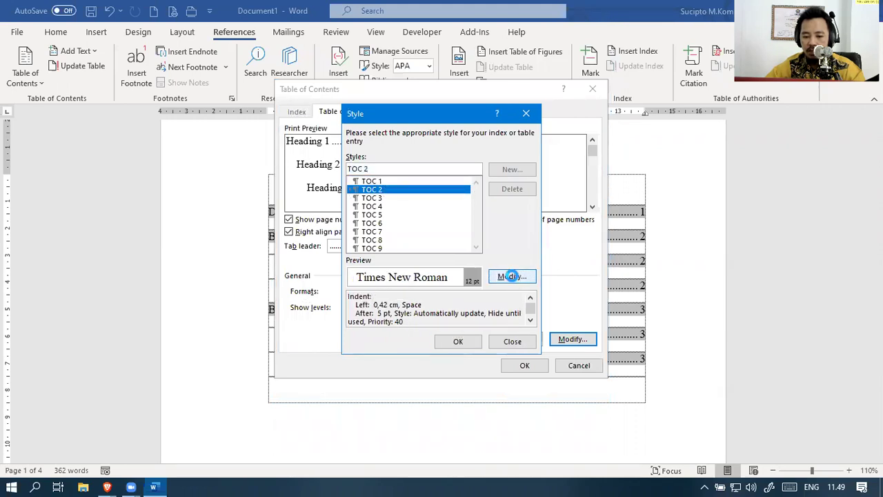
click(512, 277)
click(391, 178)
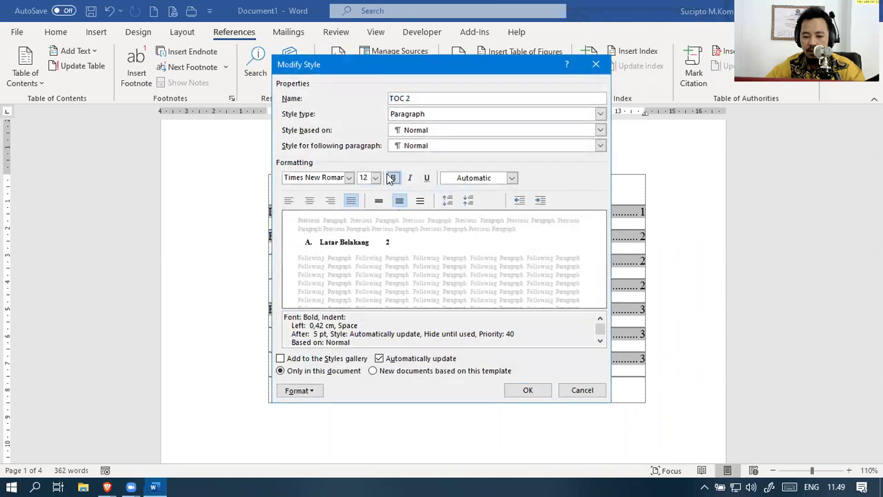
click(528, 390)
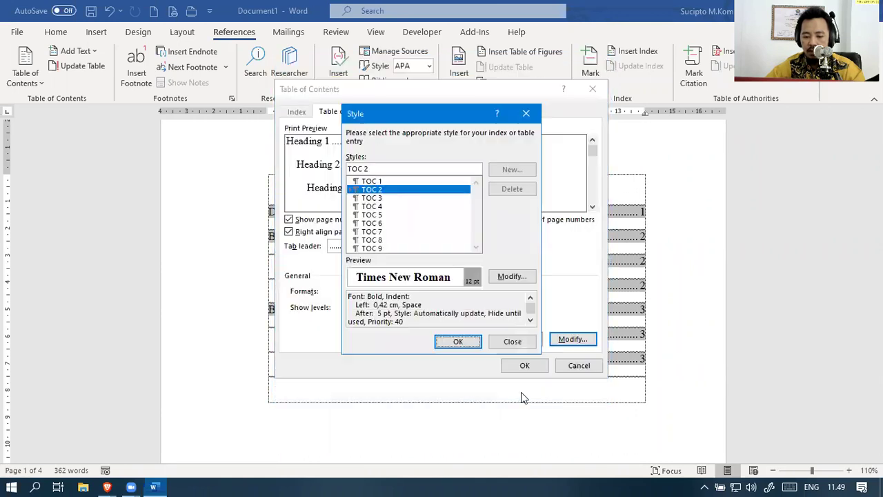
click(465, 344)
click(524, 366)
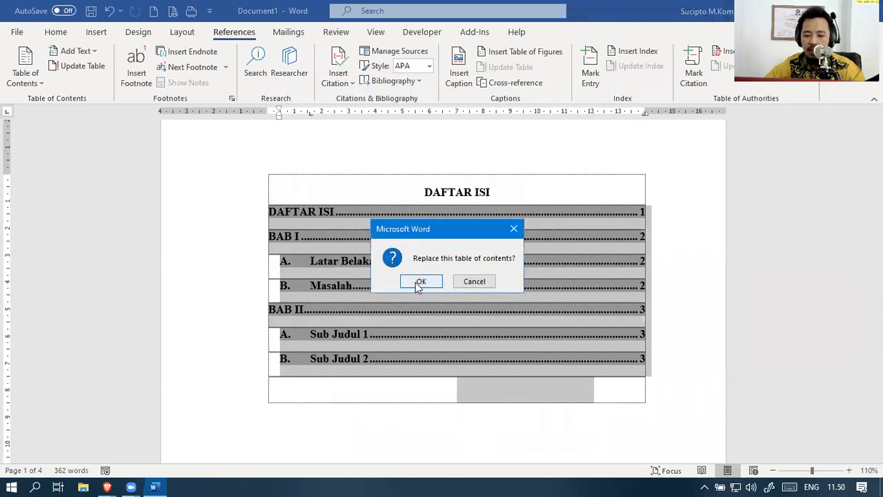
click(416, 282)
click(324, 261)
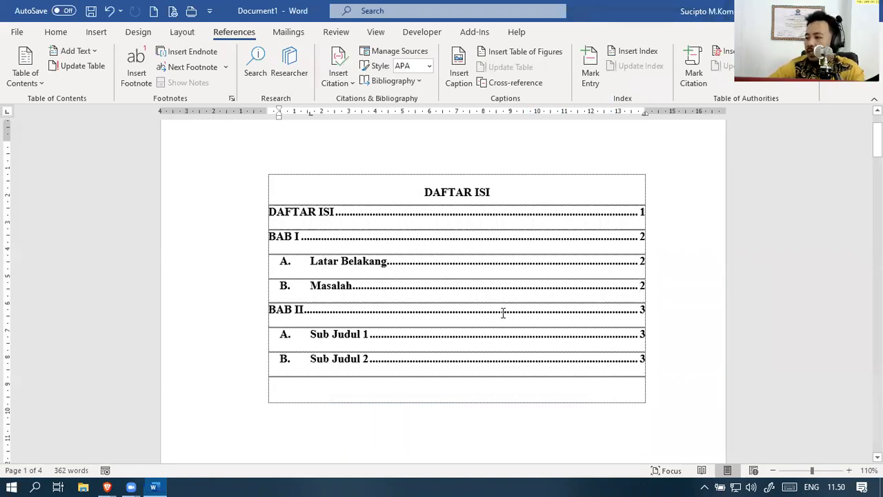
scroll(504, 312, down, 5)
scroll(504, 312, up, 6)
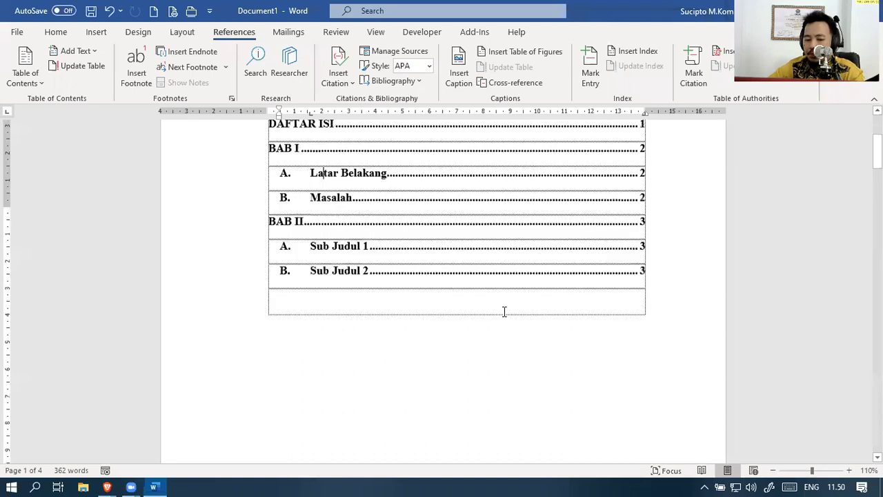
Jump to the end of the Masalah section and start a new Sub Judul-styled paragraph
scroll(291, 289, down, 3)
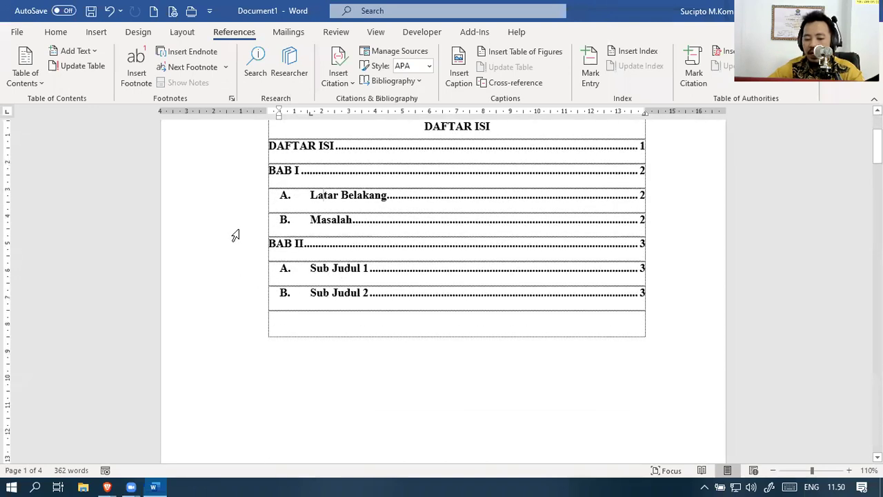
ctrl+click(449, 222)
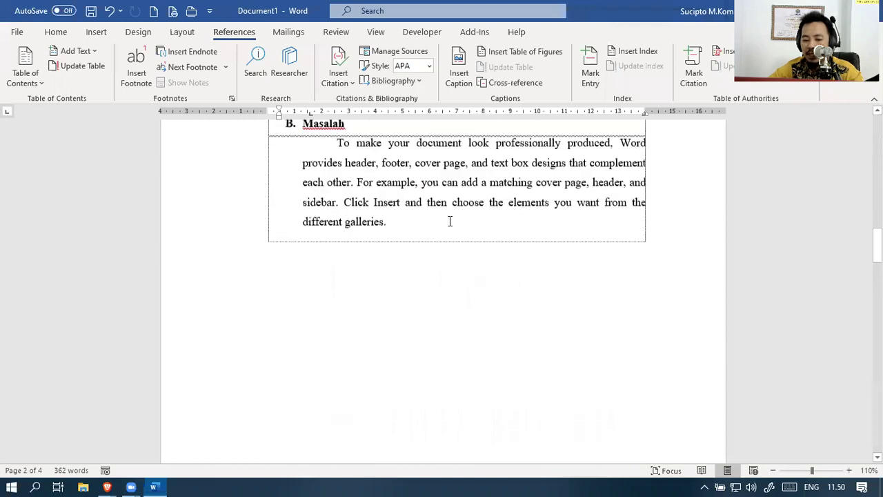
scroll(396, 238, up, 2)
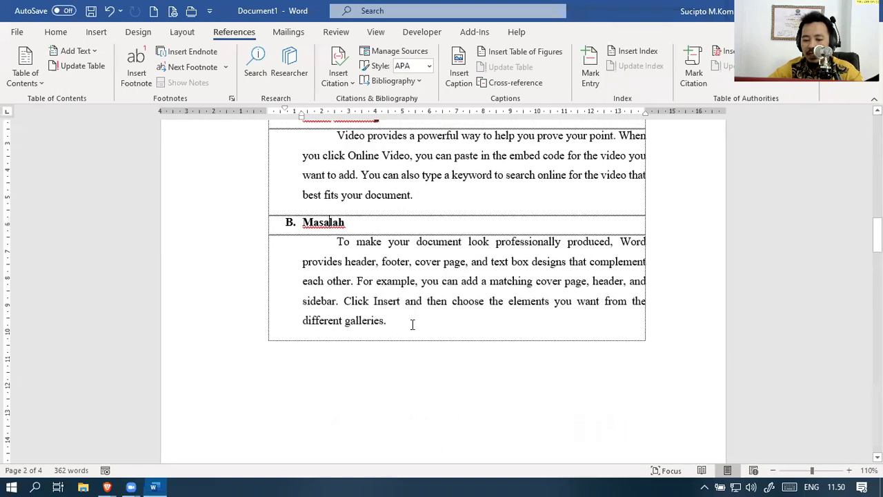
key(Return)
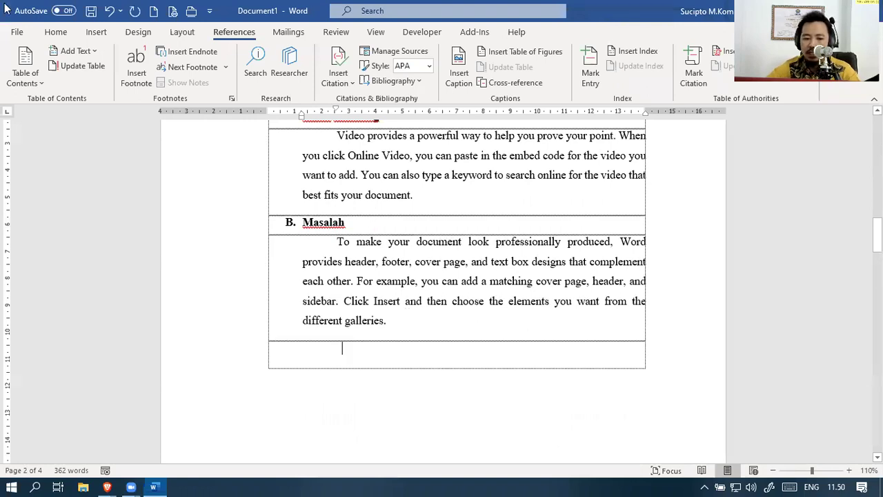
click(52, 33)
click(660, 67)
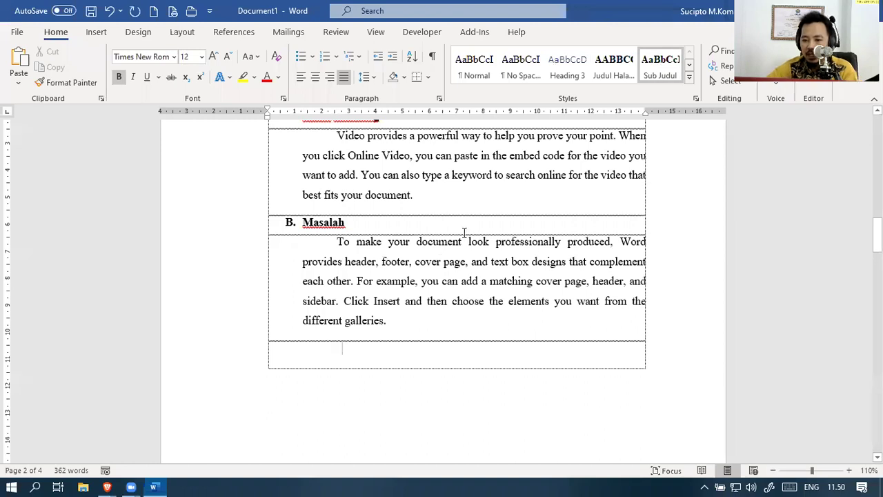
Type the lettered subheading C. Tujuan on the new Sub Judul line
key(Return)
text(C)
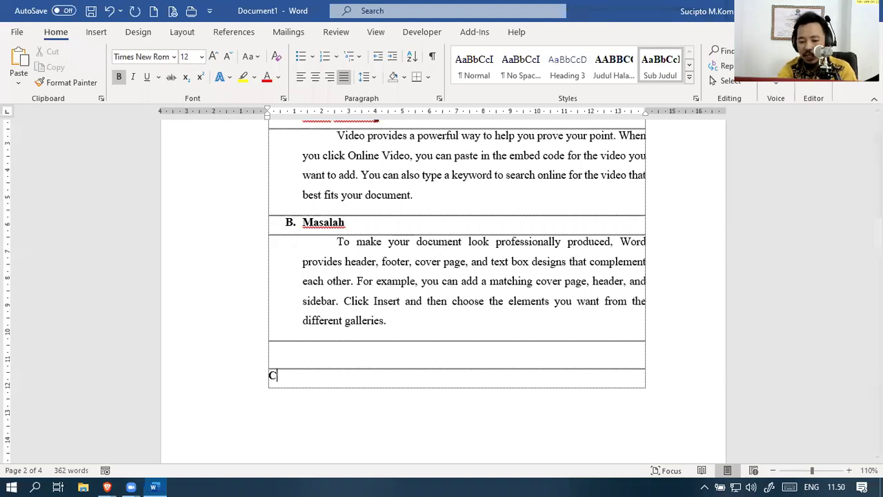
key(BackSpace)
key(BackSpace)
key(BackSpace)
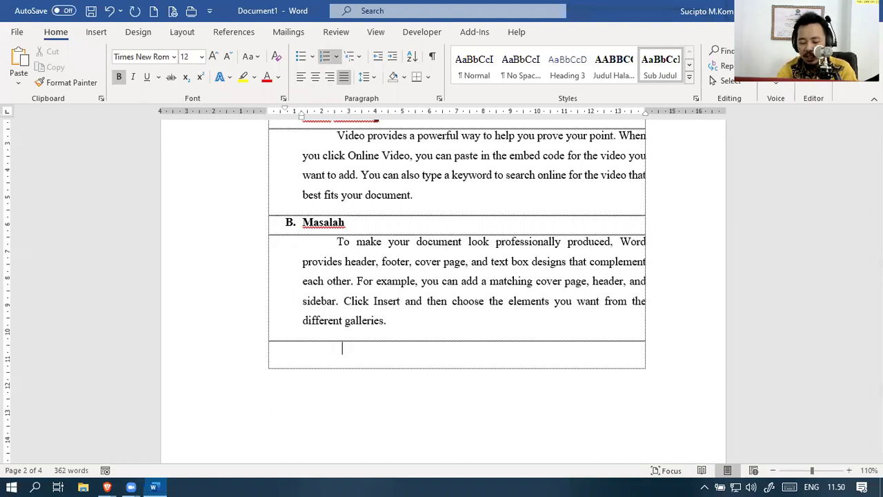
key(Return)
text(Tujuan)
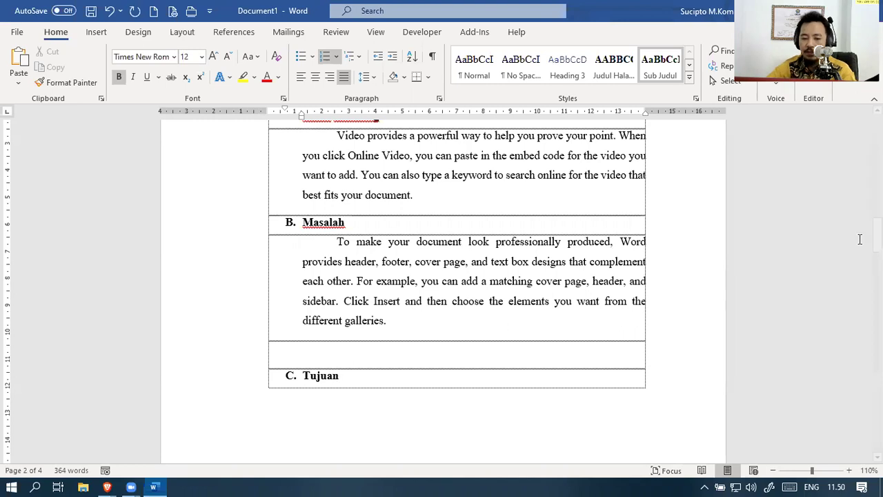
scroll(386, 235, up, 1)
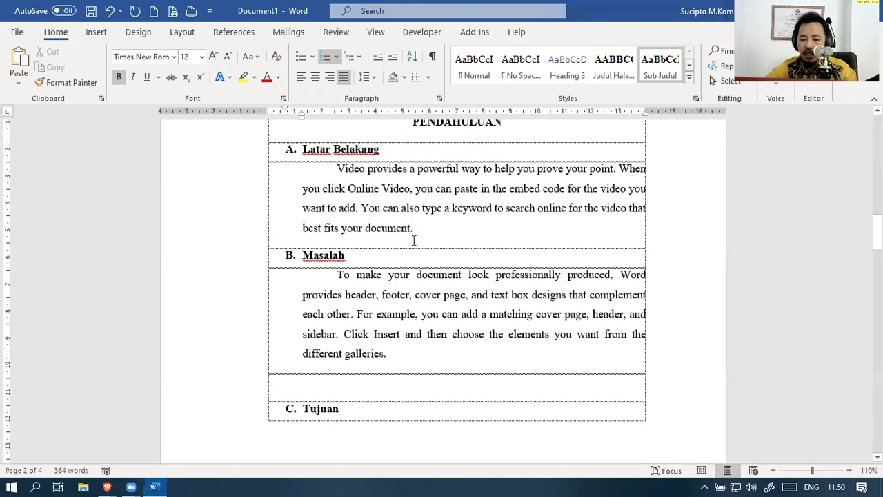
Copy the Latar Belakang body paragraph and paste it, indented, below the Tujuan heading
triple_click(348, 168)
key(ctrl+c)
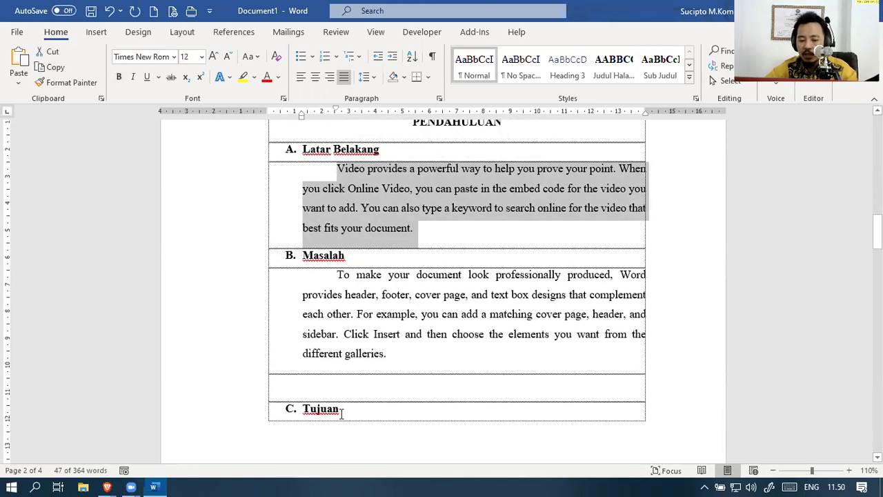
click(341, 413)
key(Return)
key(Return)
scroll(331, 373, down, 3)
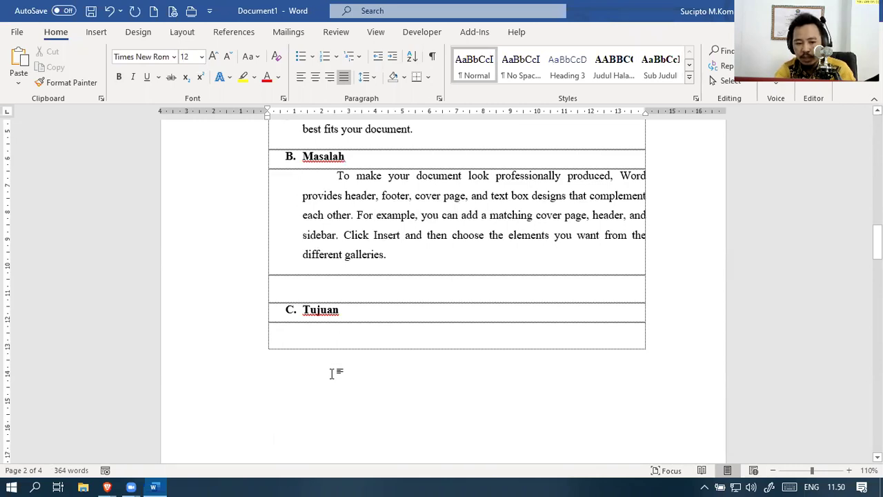
click(19, 82)
click(76, 122)
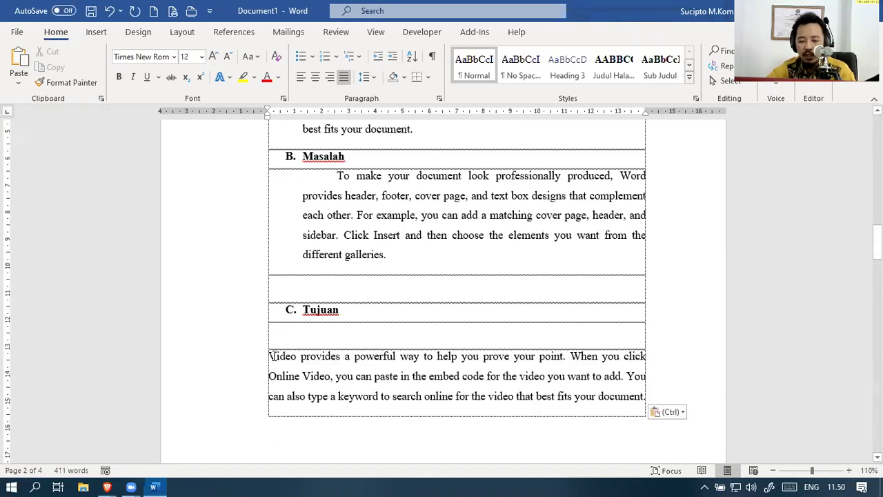
click(273, 356)
key(Tab)
key(Tab)
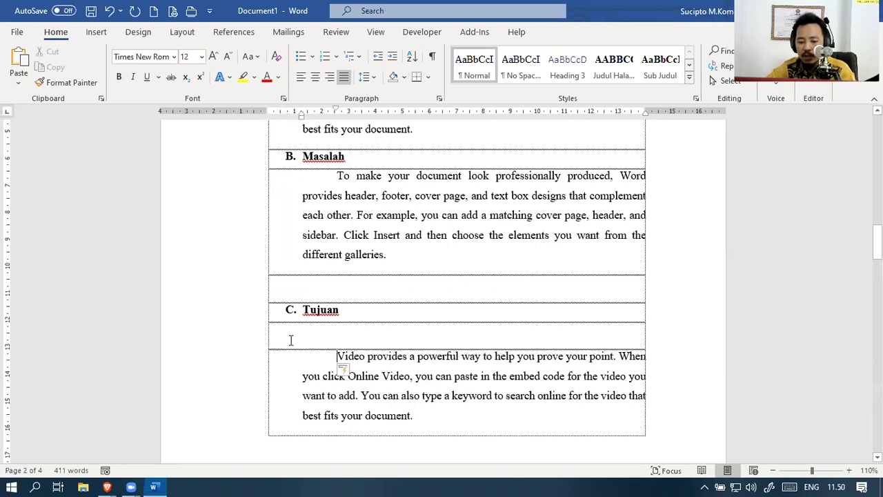
Fix the blank line under Tujuan and delete the first pasted paragraph
click(291, 340)
key(BackSpace)
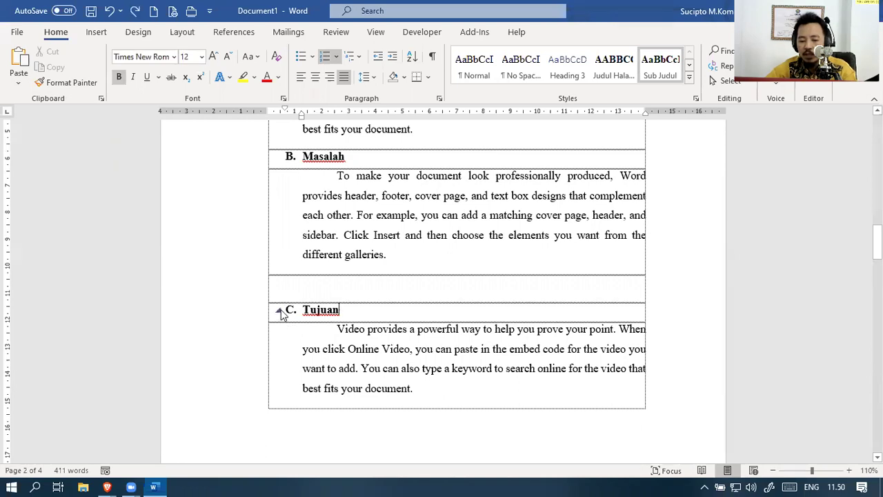
key(Return)
click(281, 314)
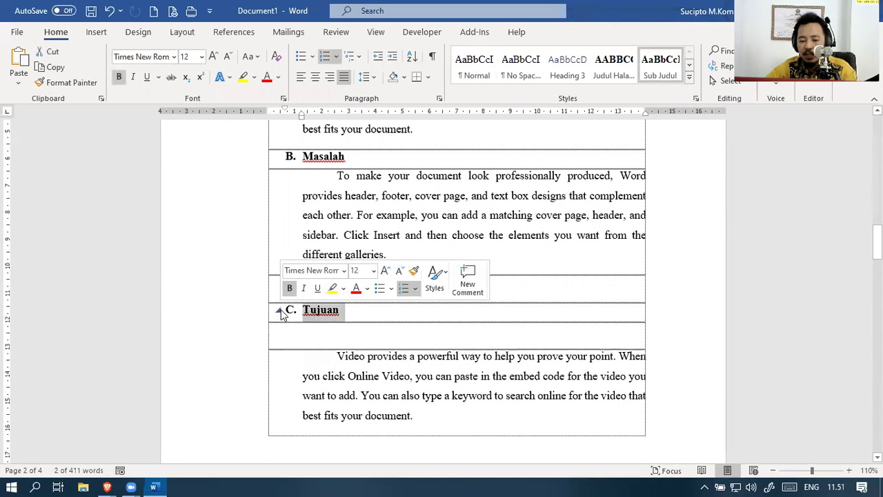
click(282, 314)
click(281, 314)
drag(336, 356, 418, 415)
key(ctrl+c)
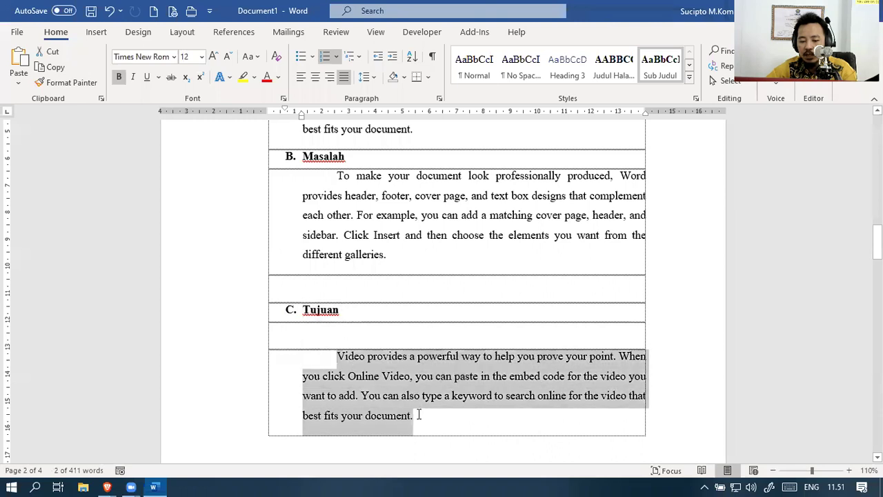
key(Delete)
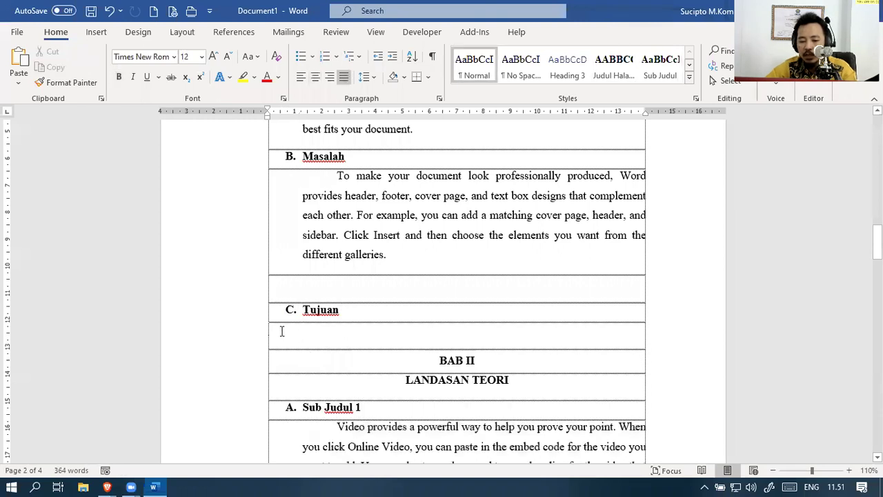
Paste the paragraph again on the empty line under Tujuan and indent it with Tab
right_click(280, 329)
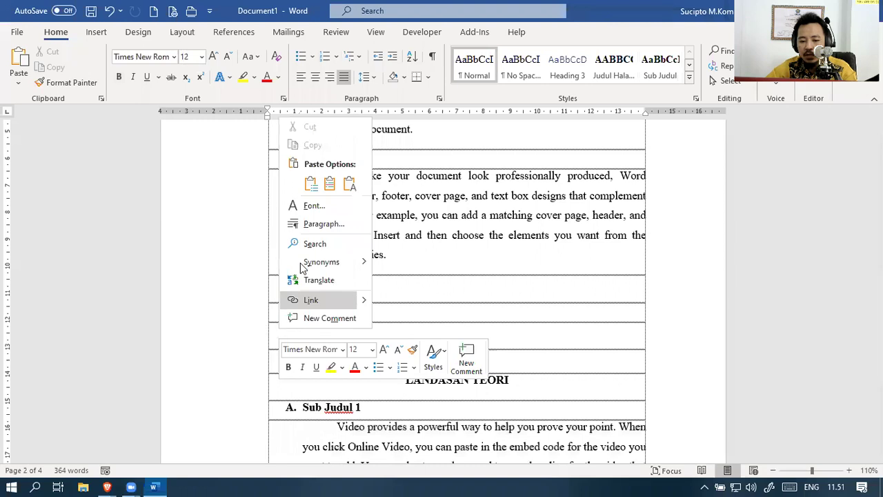
click(332, 180)
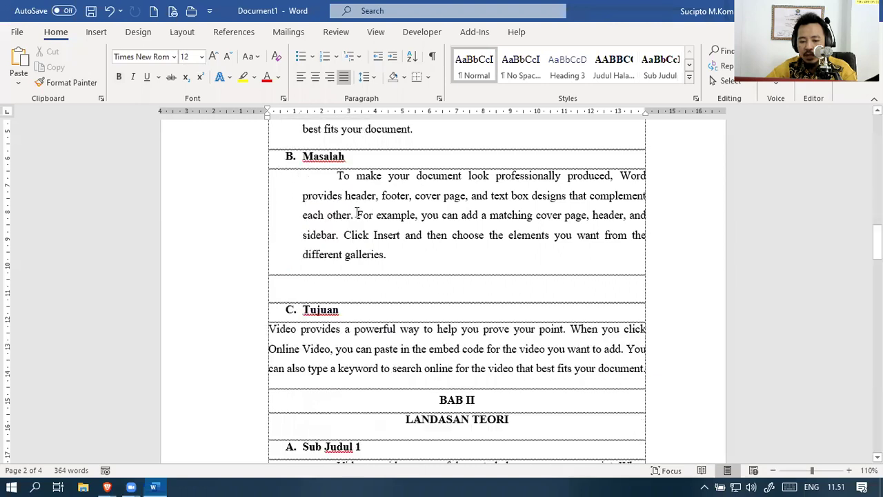
click(280, 312)
click(279, 314)
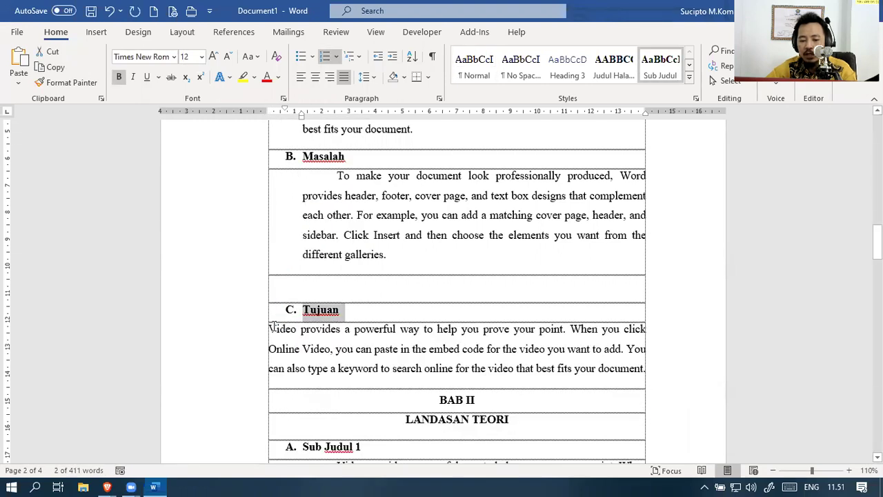
click(273, 326)
key(Tab)
key(Tab)
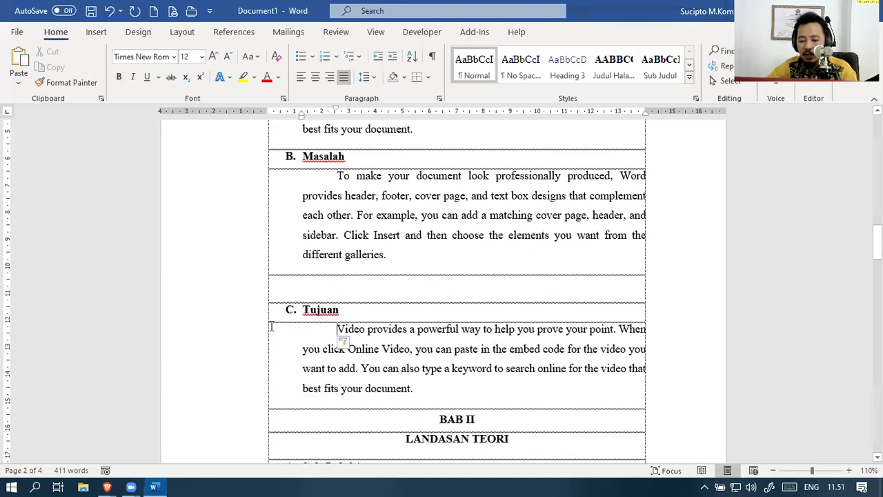
click(416, 425)
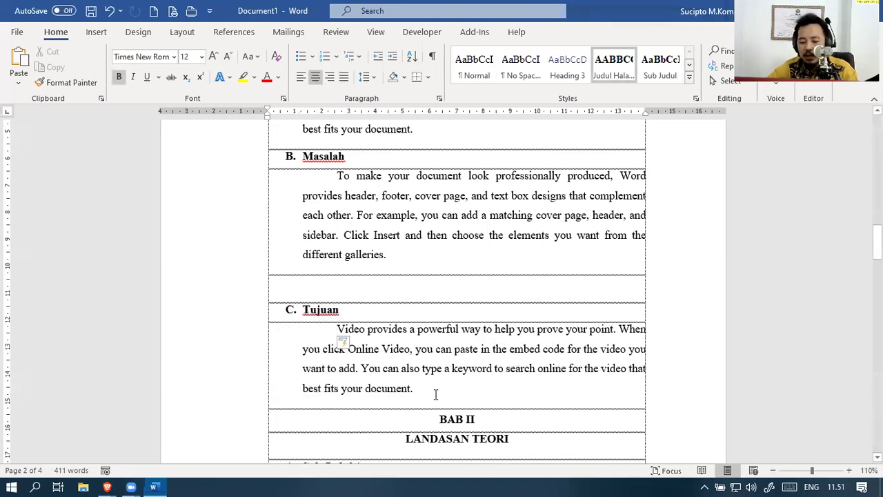
Insert a page break so BAB II starts on a new page
click(105, 33)
click(182, 32)
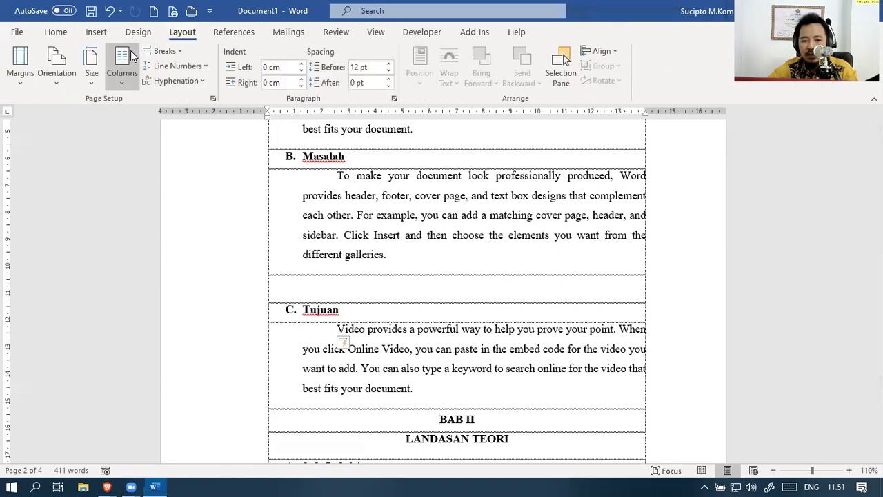
click(177, 54)
click(239, 238)
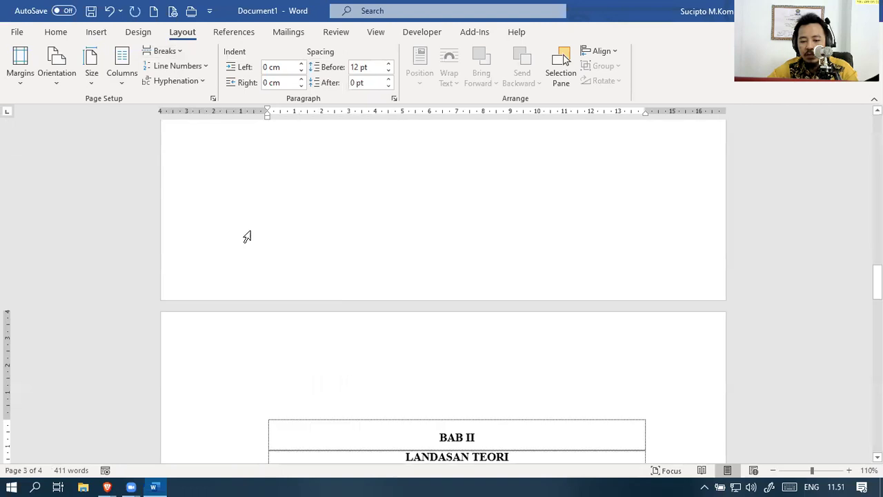
scroll(241, 226, up, 10)
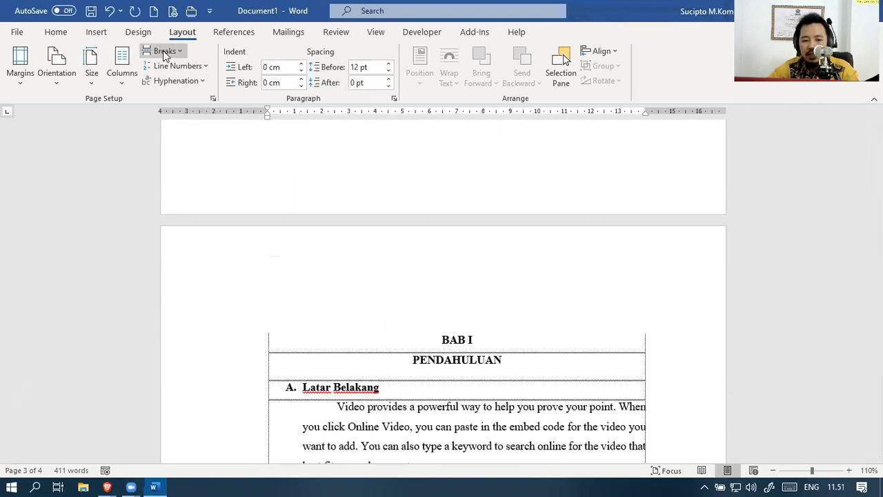
Add a Next Page section break and scroll back up to the DAFTAR ISI page
click(166, 53)
click(340, 241)
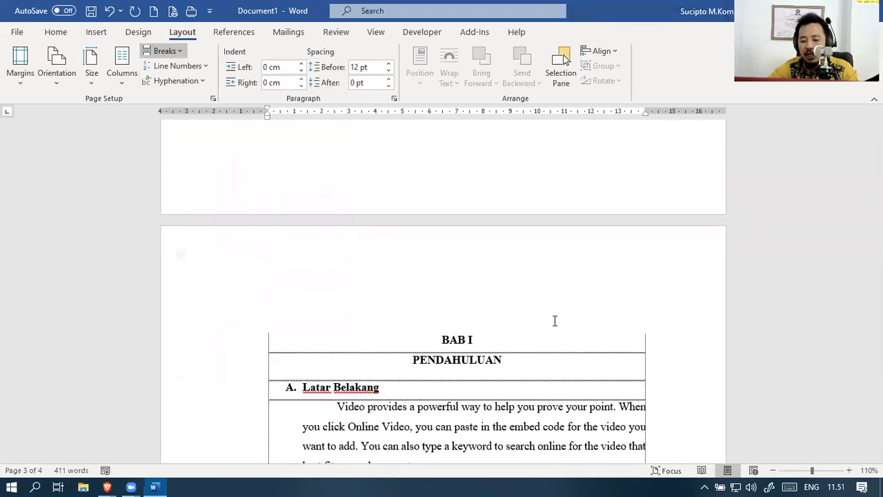
scroll(511, 304, down, 5)
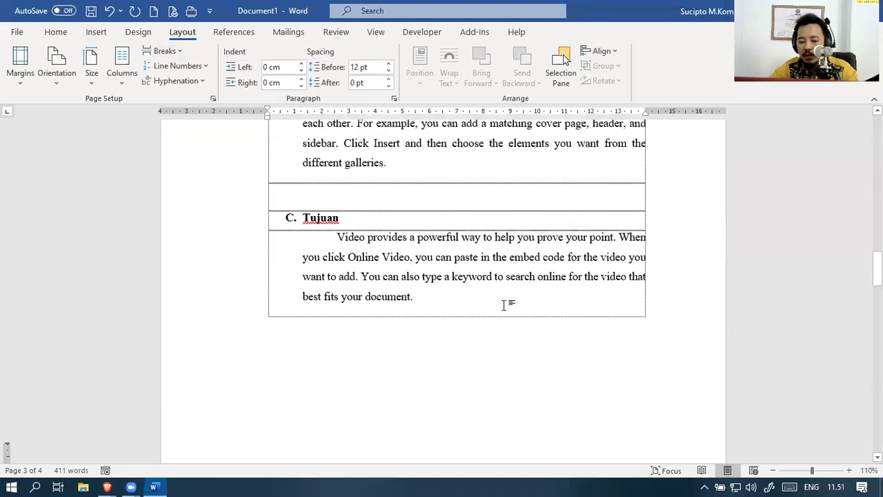
scroll(276, 200, up, 2)
click(314, 192)
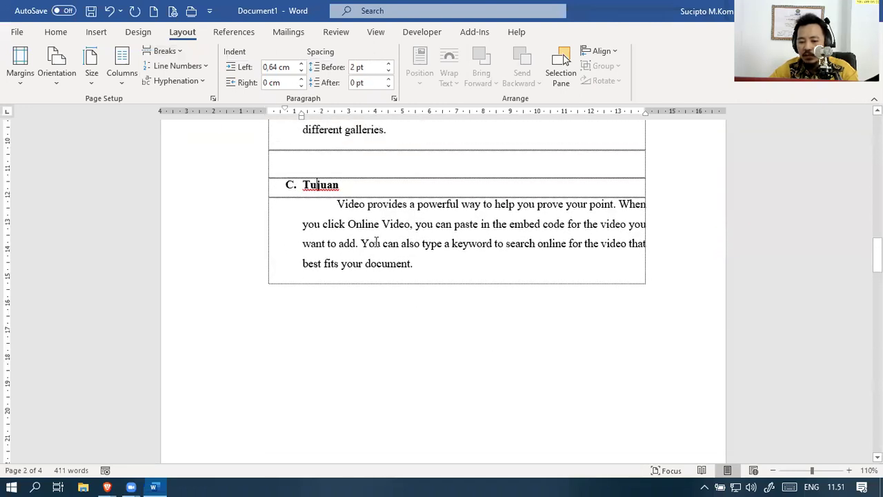
scroll(404, 259, up, 5)
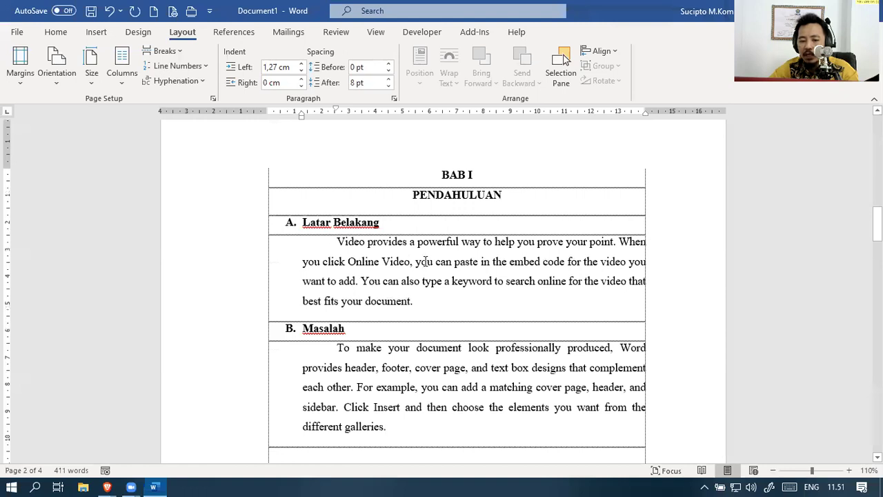
scroll(414, 261, up, 10)
scroll(421, 263, down, 1)
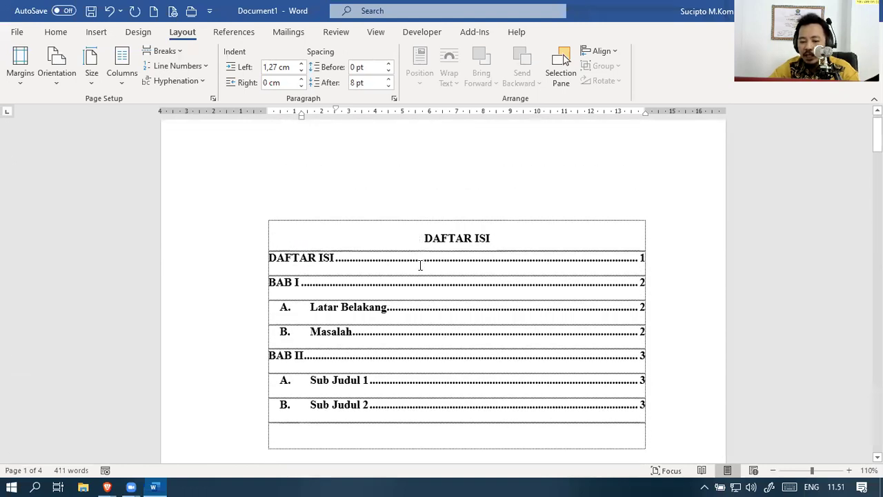
Update the entire DAFTAR ISI table of contents through Update Field
click(341, 293)
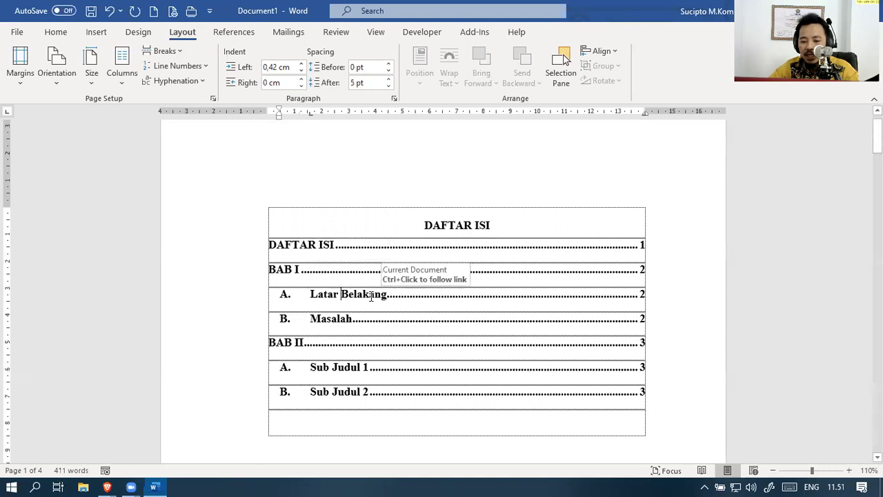
right_click(370, 295)
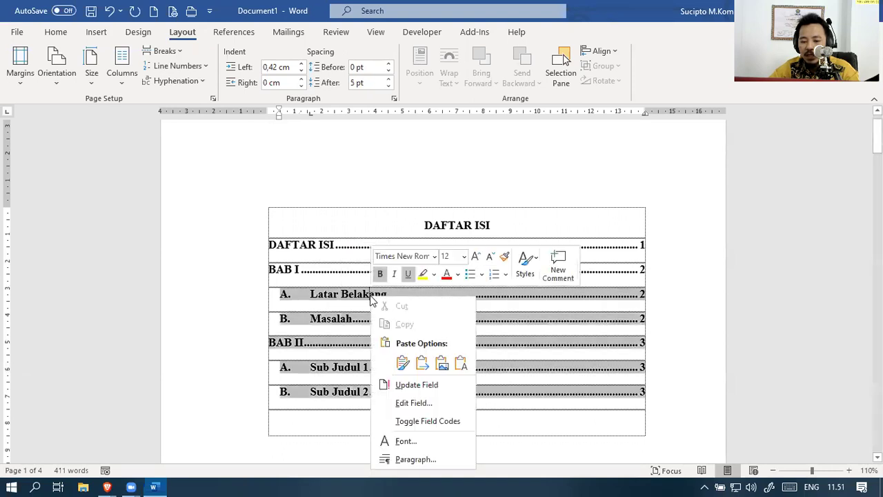
click(417, 385)
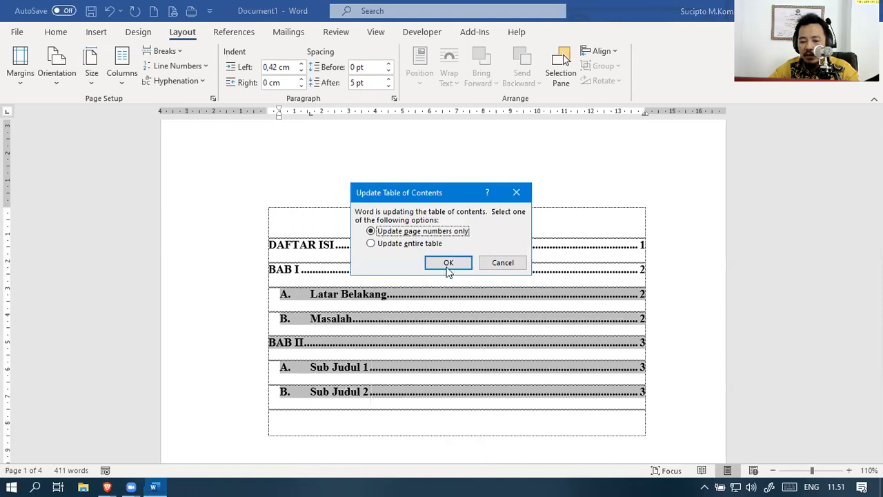
click(372, 243)
click(448, 263)
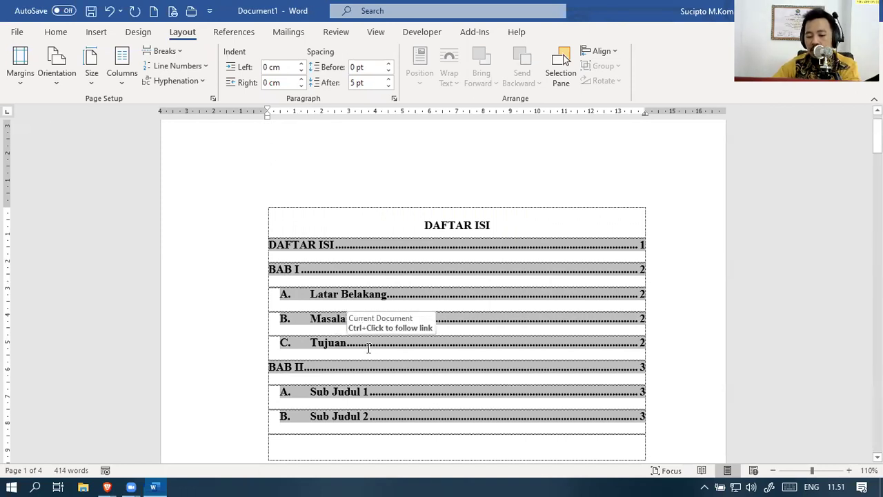
Follow the Tujuan entry in DAFTAR ISI to the C. Tujuan heading on page 2
scroll(368, 348, down, 2)
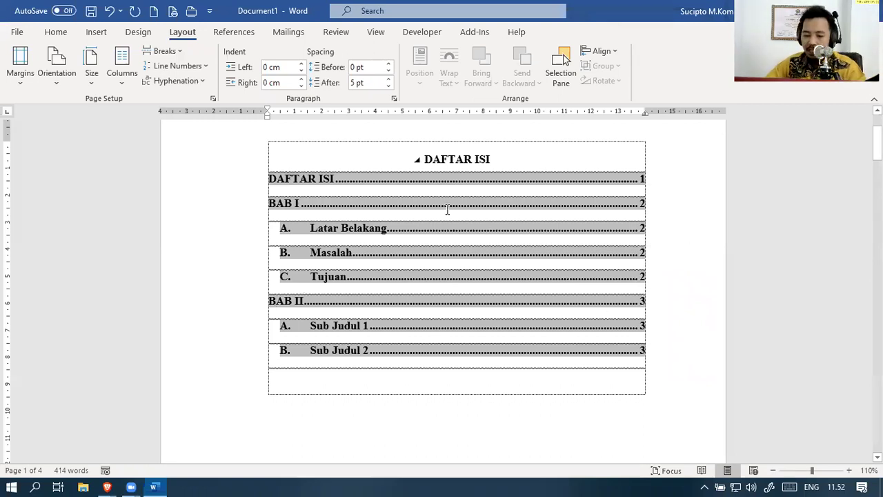
double_click(373, 276)
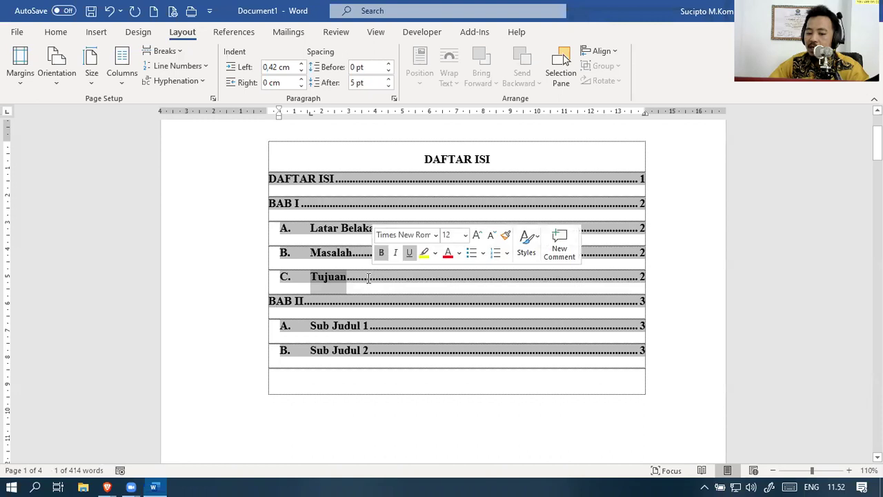
ctrl+click(371, 278)
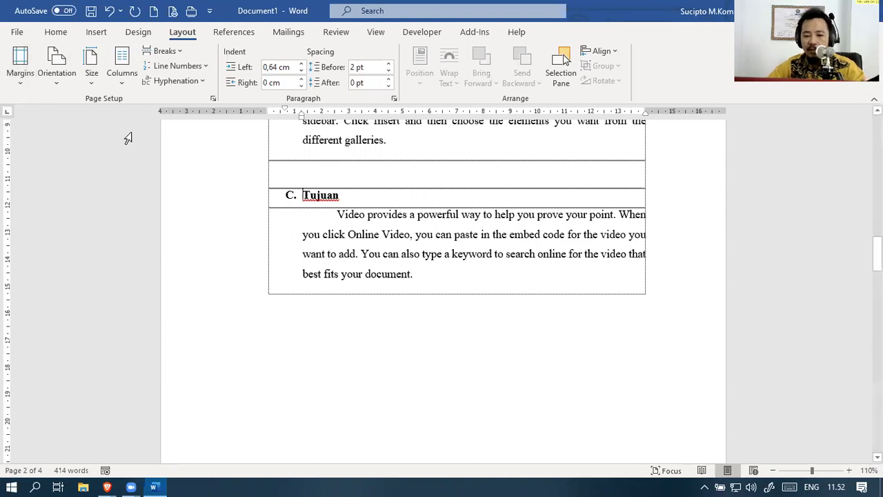
click(376, 32)
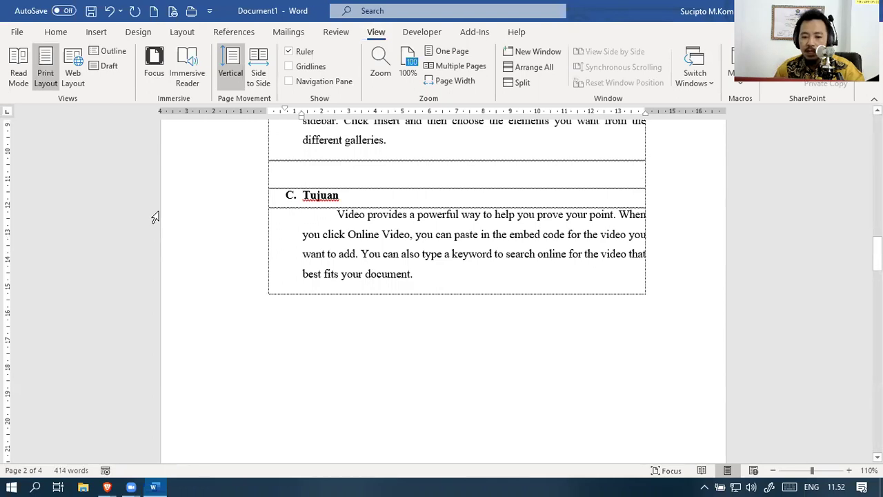
Turn on the Navigation Pane, collapse and expand BAB I and BAB II, and jump to headings
click(310, 84)
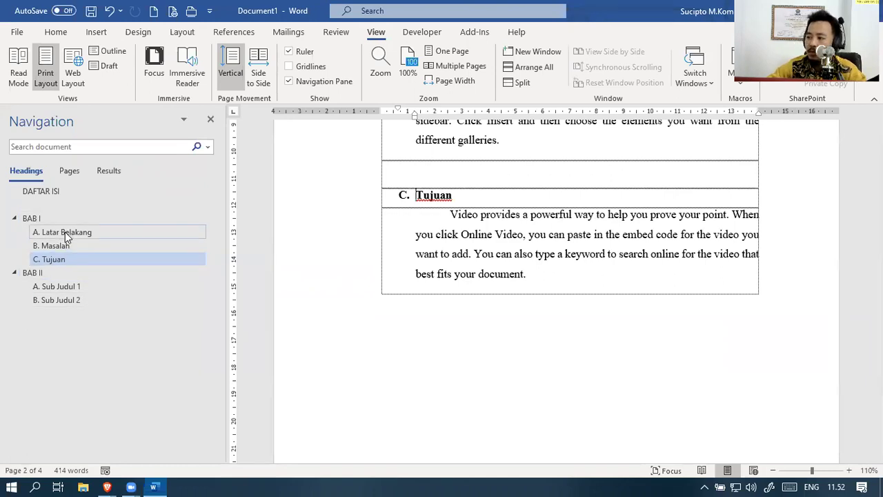
click(14, 219)
click(14, 219)
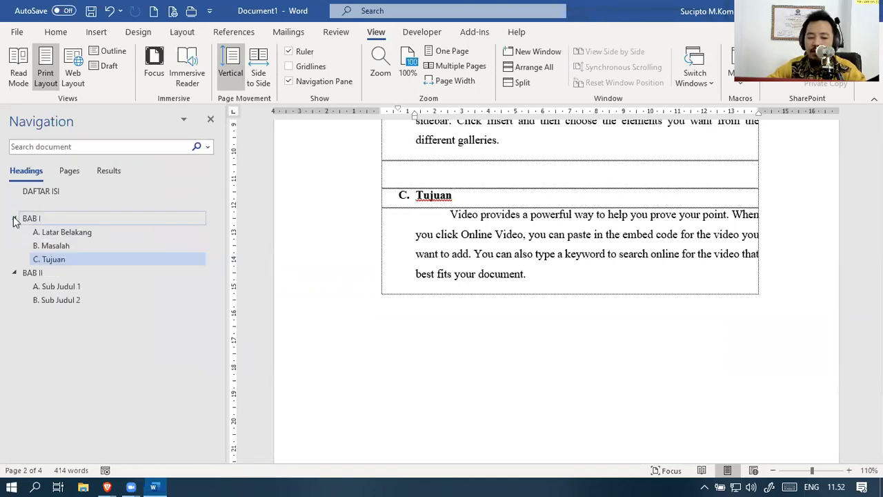
click(14, 273)
click(13, 273)
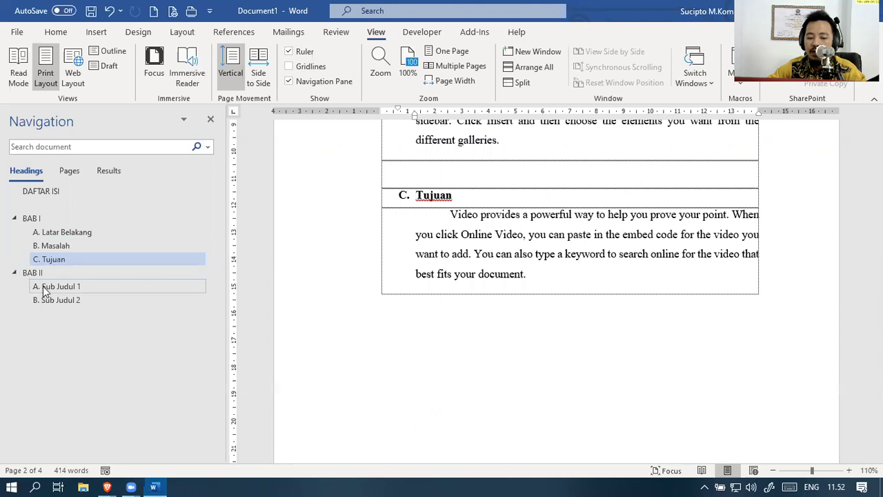
click(43, 287)
click(62, 232)
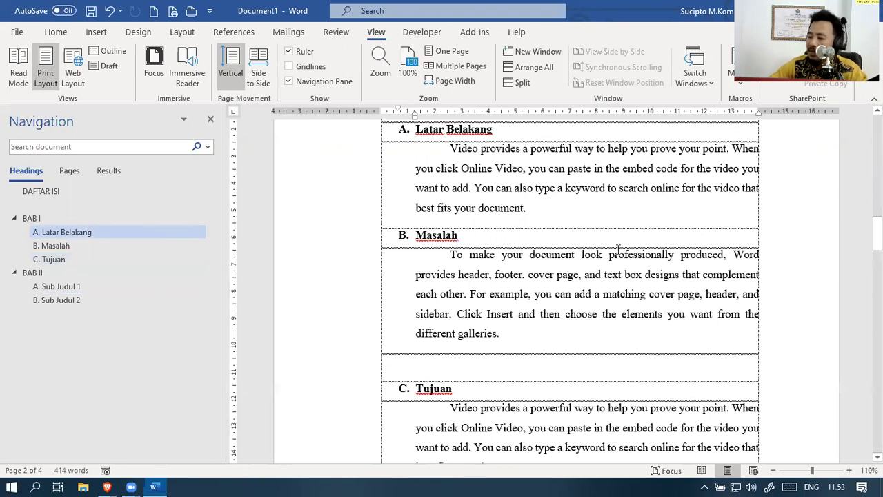
Scroll the document and switch the Navigation Pane from search results back to headings
scroll(587, 235, down, 10)
scroll(585, 234, down, 15)
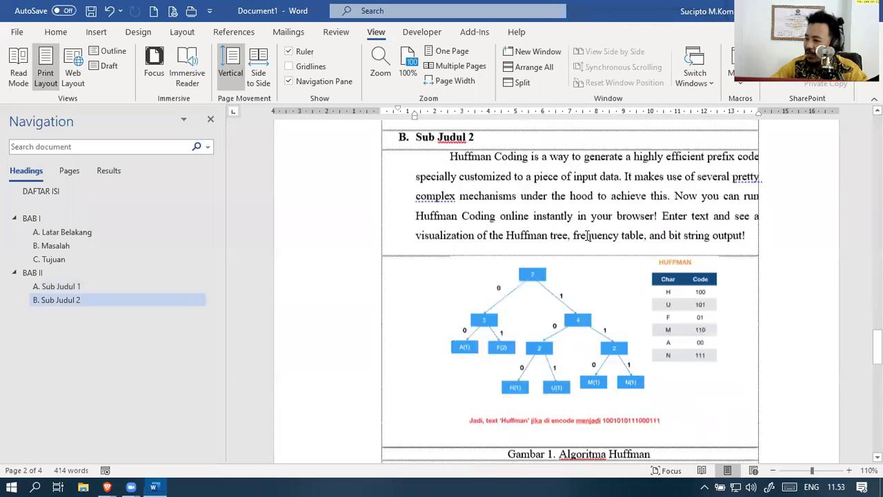
scroll(578, 239, up, 15)
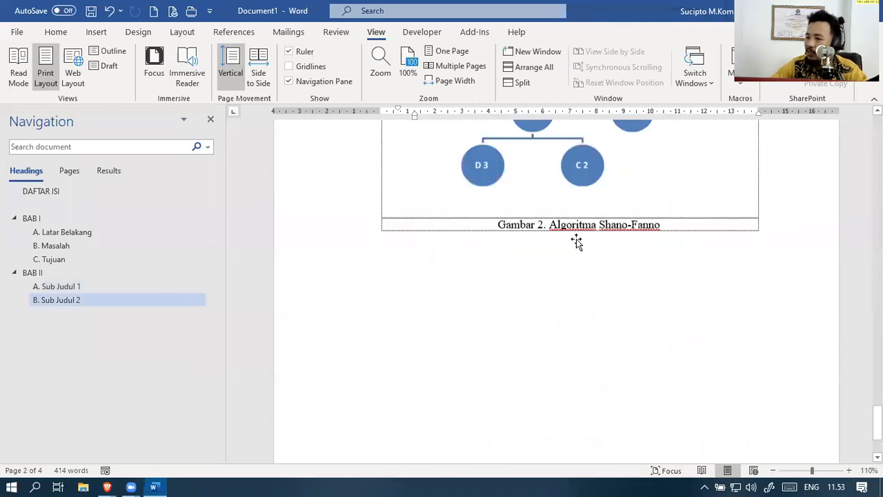
scroll(578, 239, up, 15)
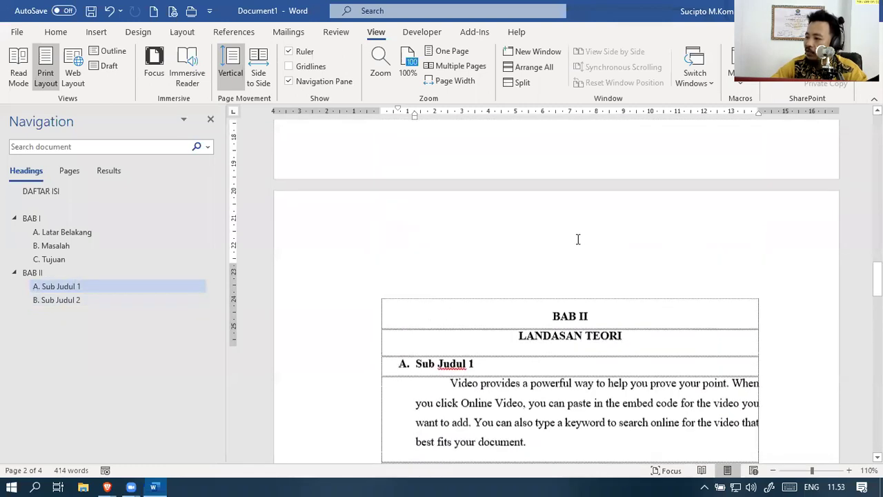
scroll(589, 242, up, 2)
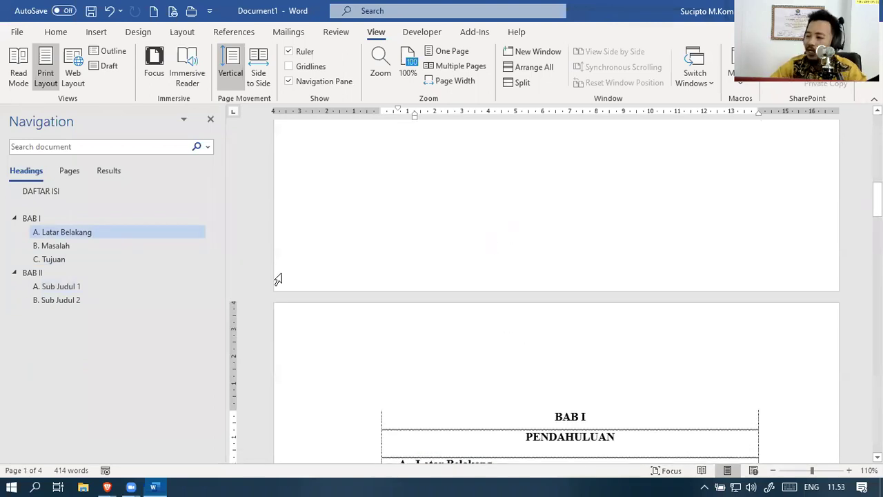
click(112, 170)
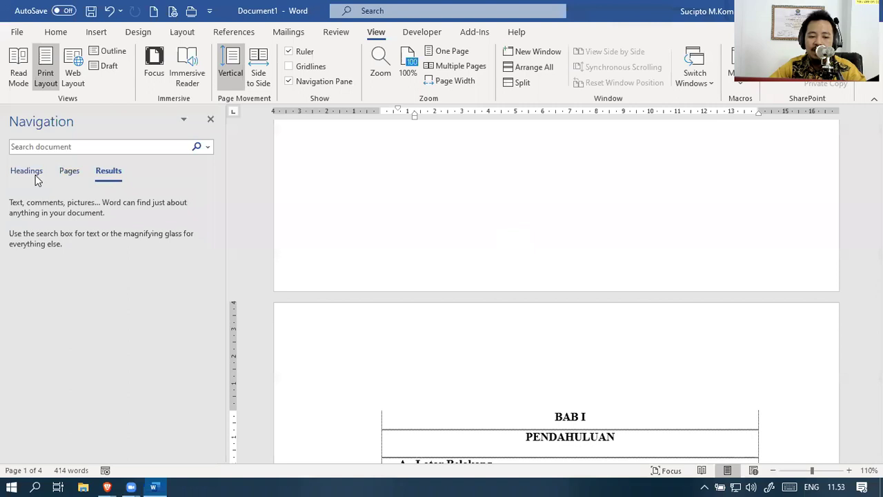
click(28, 172)
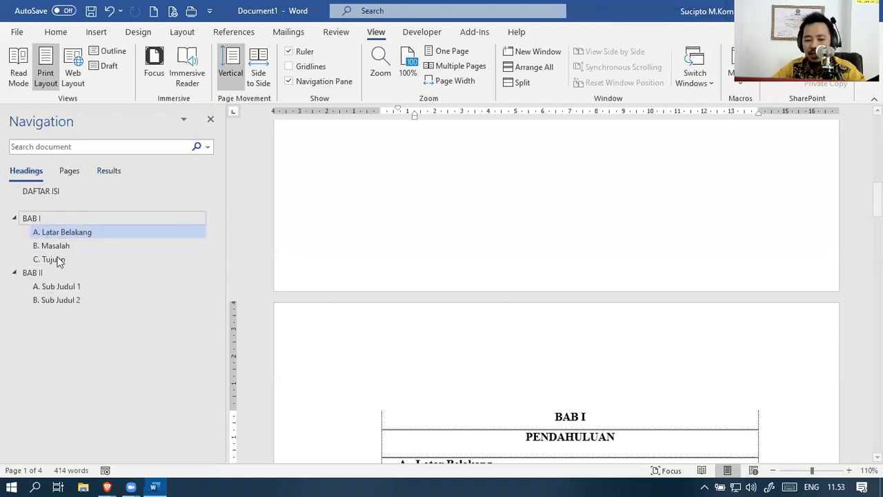
scroll(607, 300, down, 3)
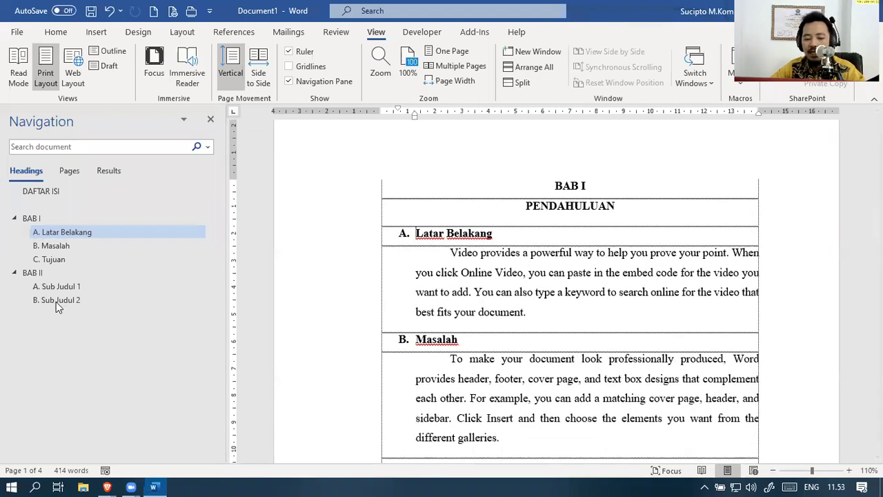
Jump between the B. Sub Judul 2 and C. Tujuan headings, then close the Navigation Pane
click(56, 299)
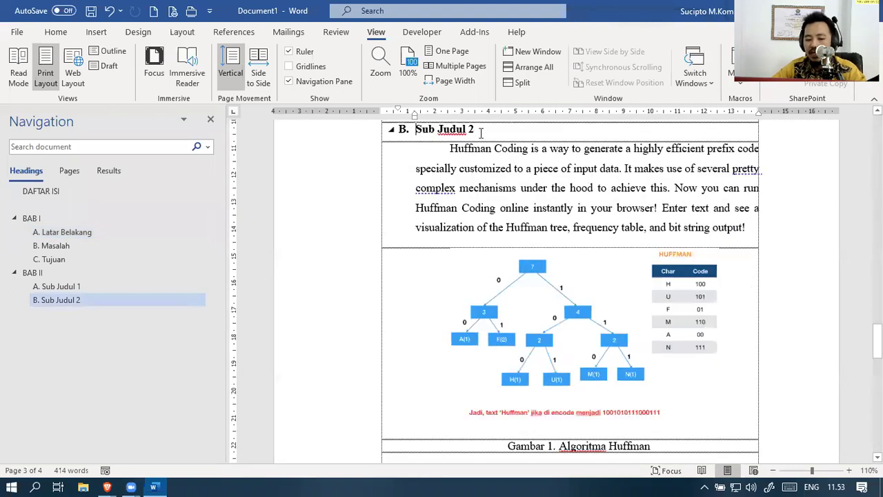
click(59, 267)
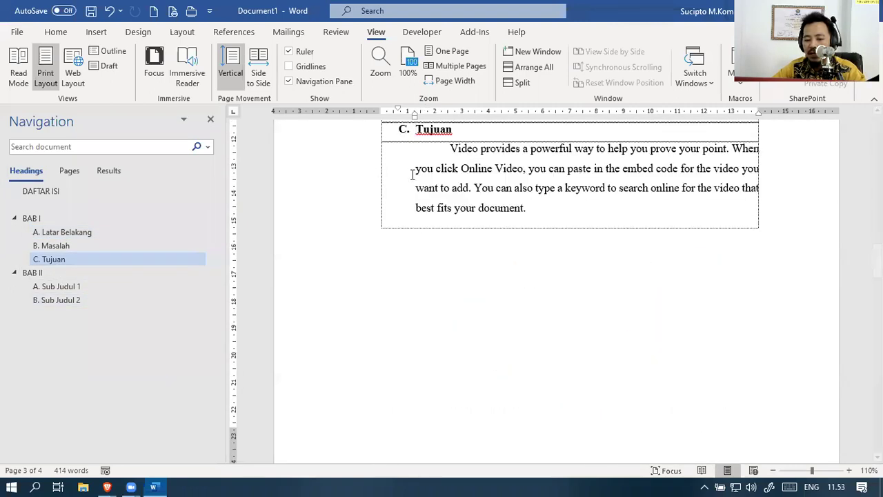
click(62, 303)
scroll(566, 352, down, 10)
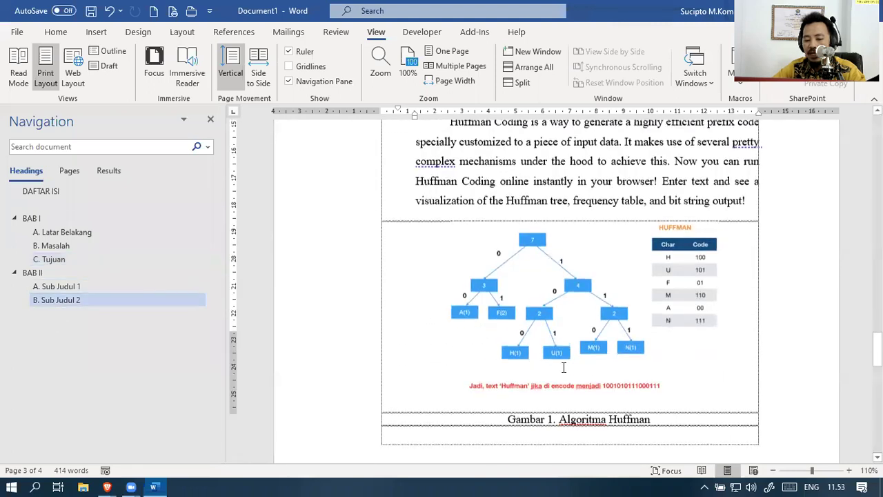
scroll(567, 352, up, 4)
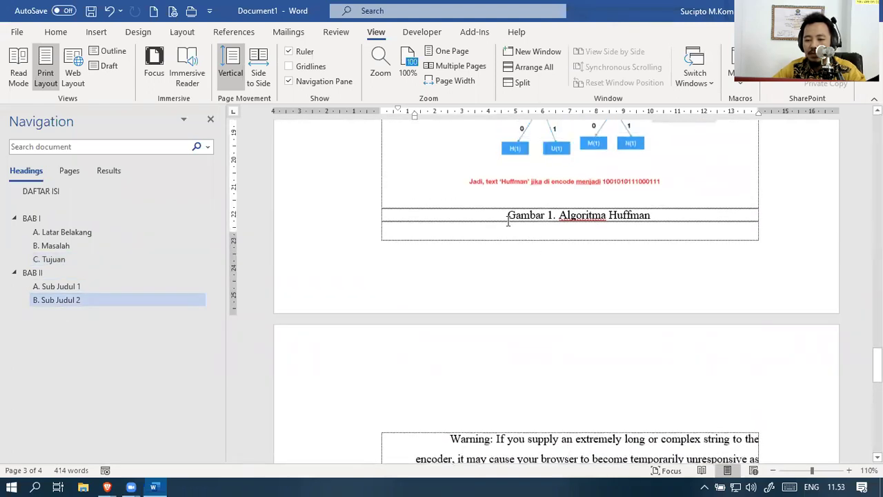
scroll(514, 276, up, 3)
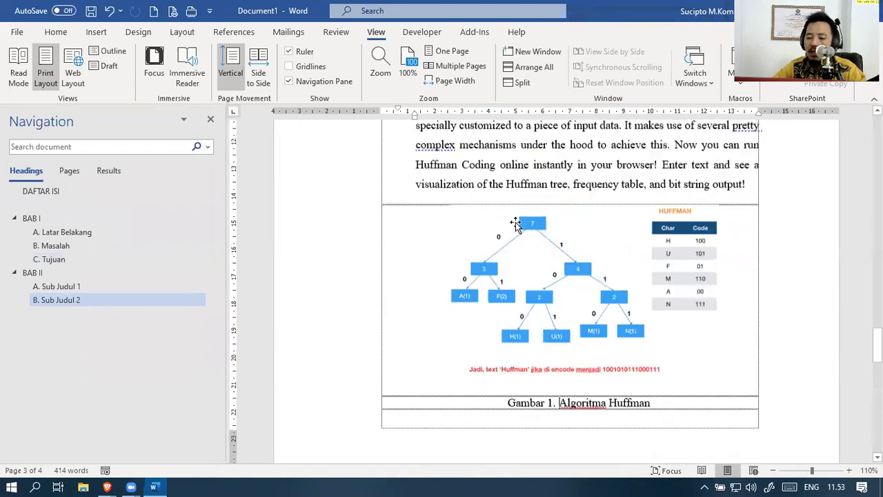
click(209, 119)
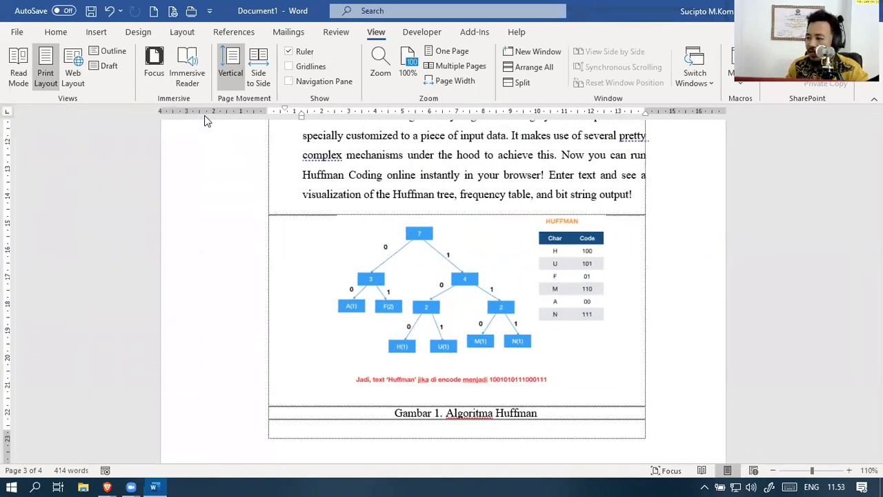
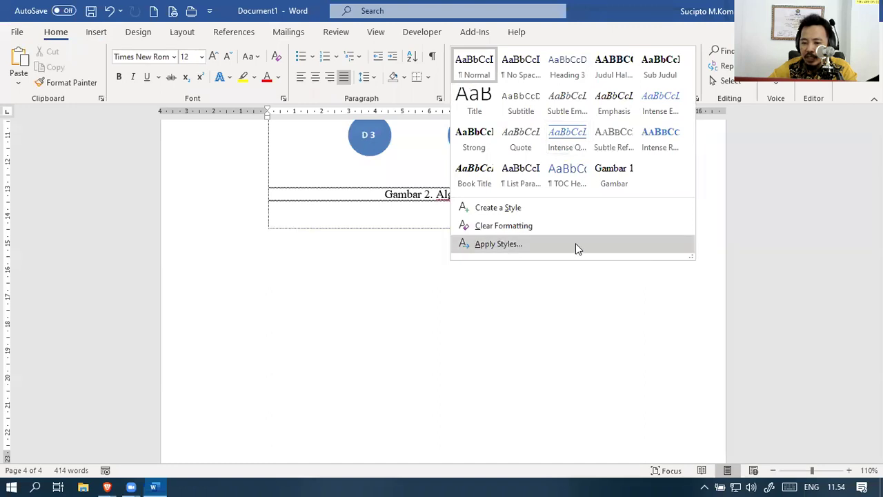
Collapse the expanded Styles gallery on the Home tab
click(662, 45)
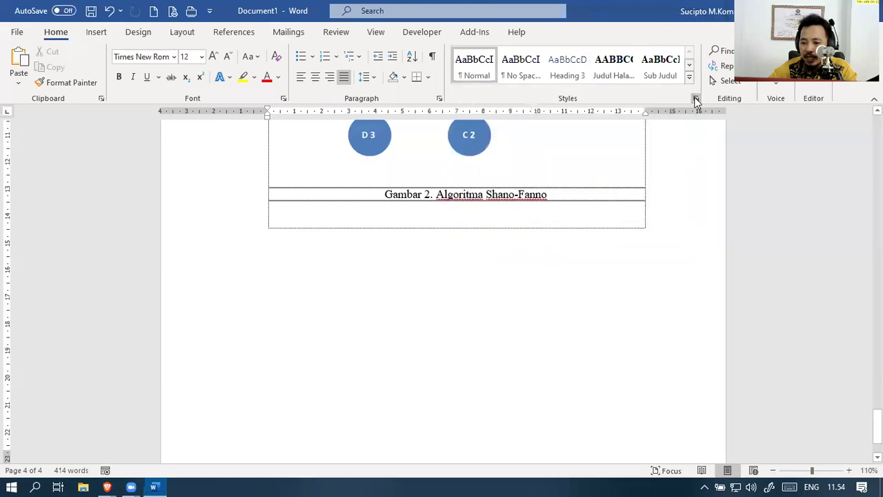
Open the Styles pane, review its Options unchanged, and check the current paragraph in the Style Inspector
click(696, 101)
scroll(804, 229, down, 2)
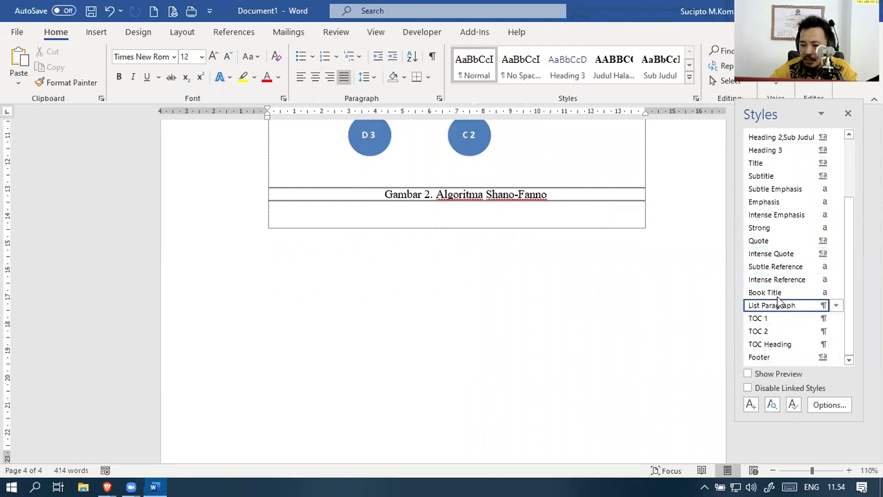
click(832, 406)
click(535, 320)
click(773, 405)
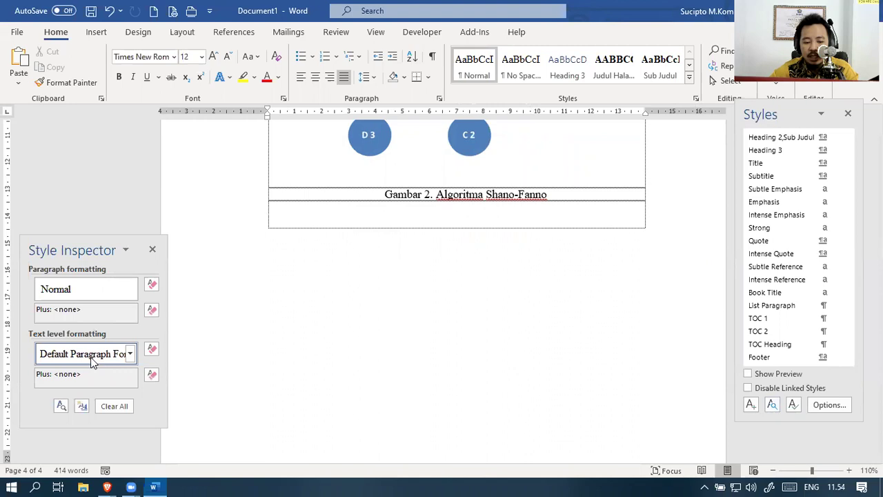
click(152, 249)
click(793, 406)
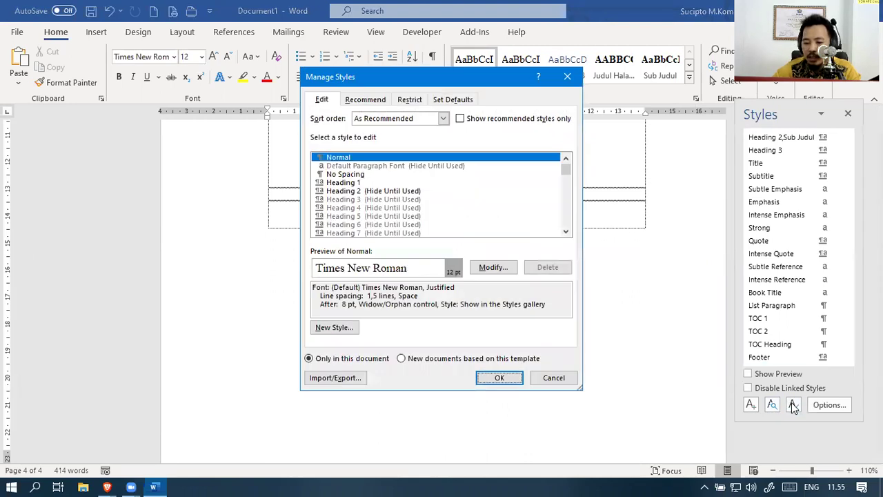
scroll(387, 207, down, 6)
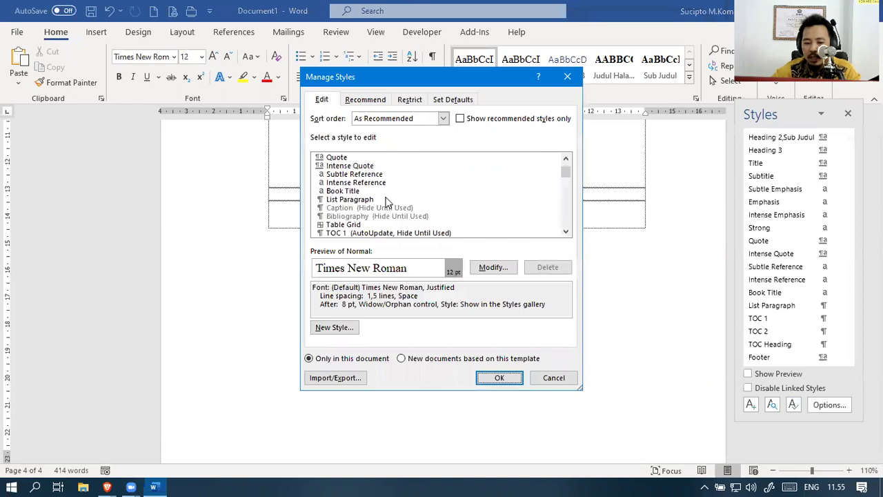
scroll(387, 200, up, 1)
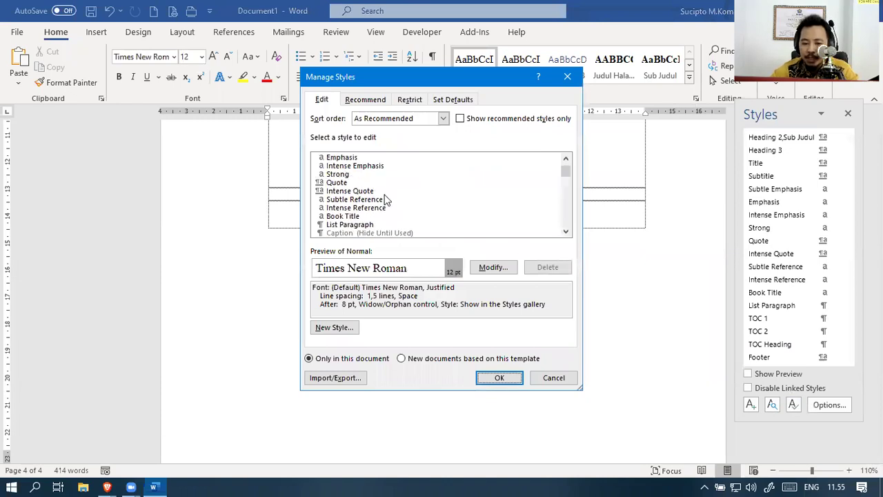
scroll(387, 200, up, 1)
scroll(387, 199, down, 3)
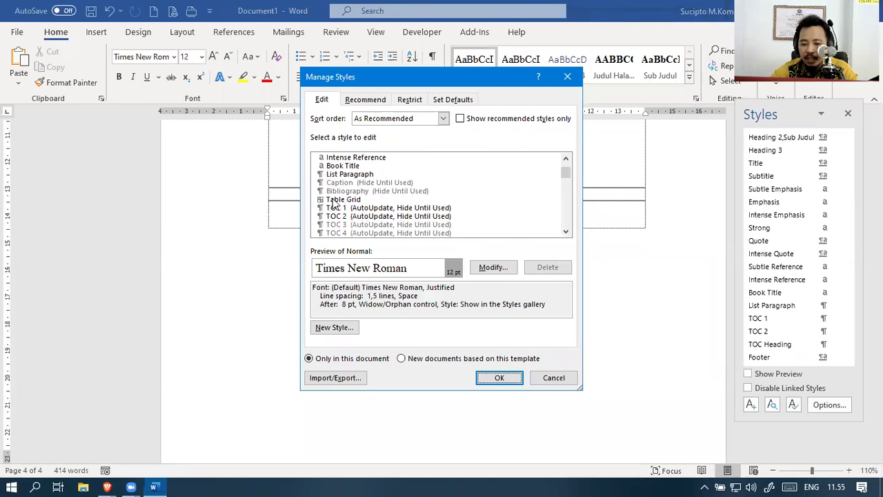
click(334, 200)
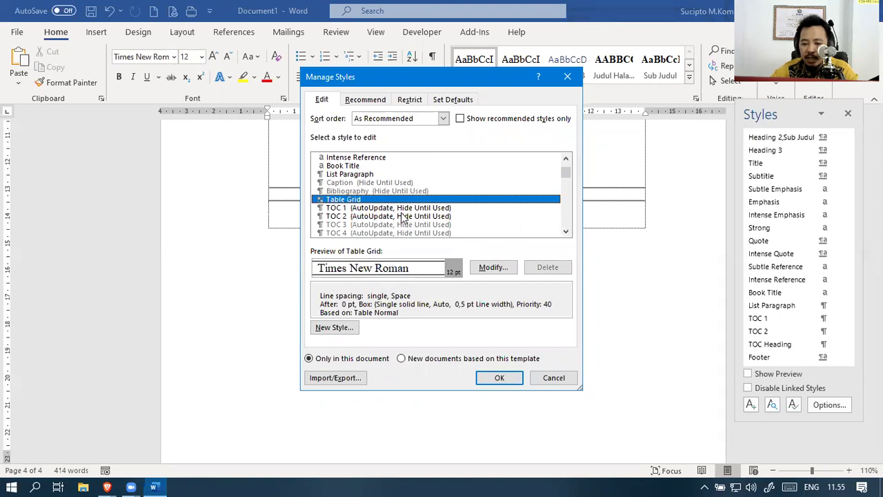
scroll(407, 212, down, 2)
scroll(407, 213, down, 1)
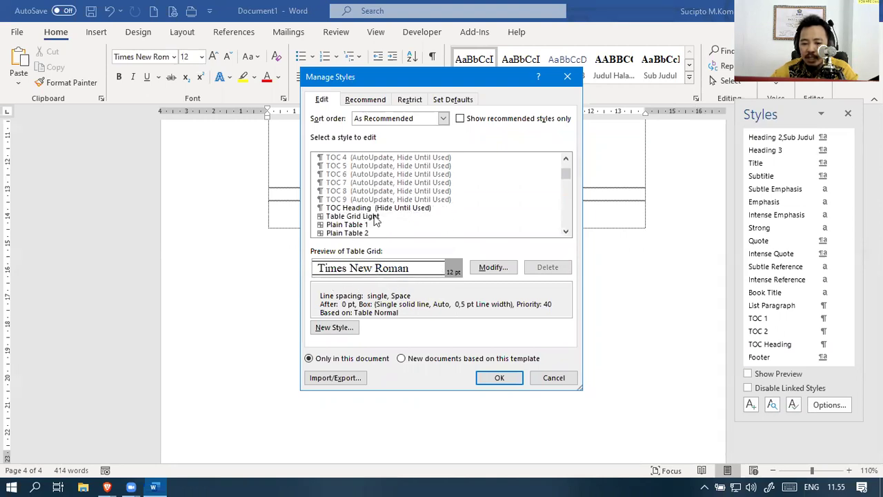
click(378, 218)
click(366, 226)
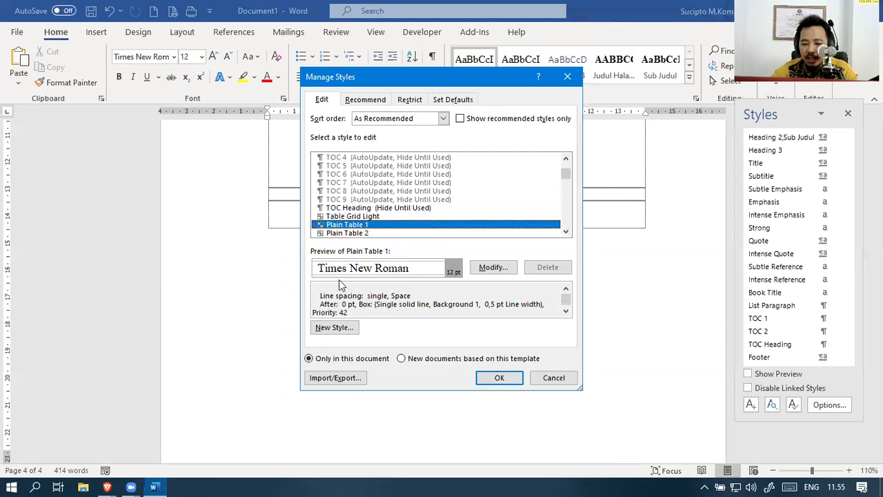
scroll(354, 234, down, 4)
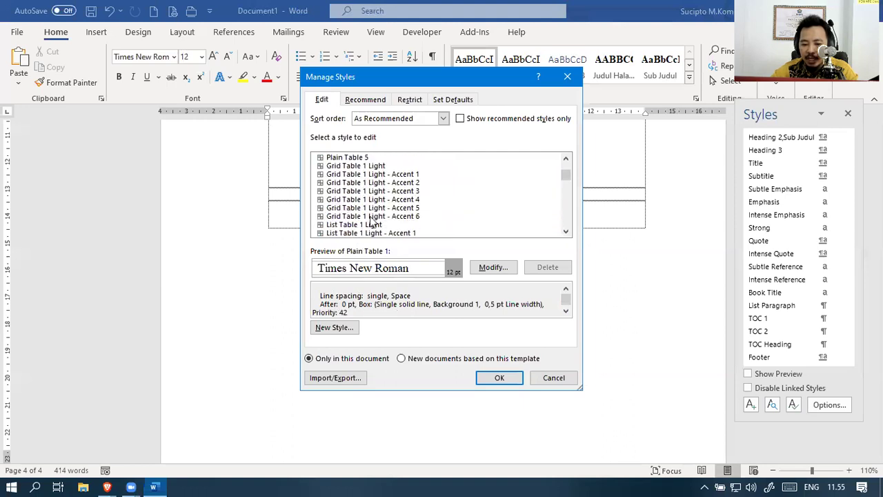
click(373, 174)
scroll(378, 189, down, 6)
scroll(378, 190, up, 15)
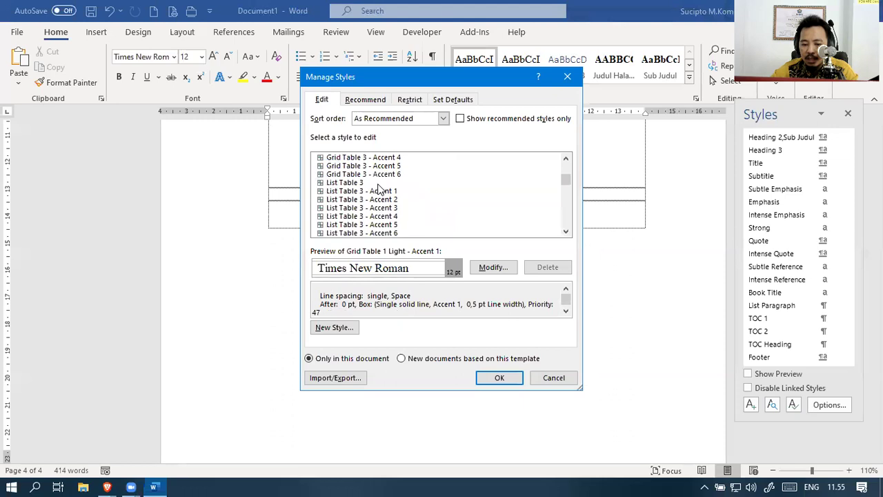
scroll(384, 178, up, 3)
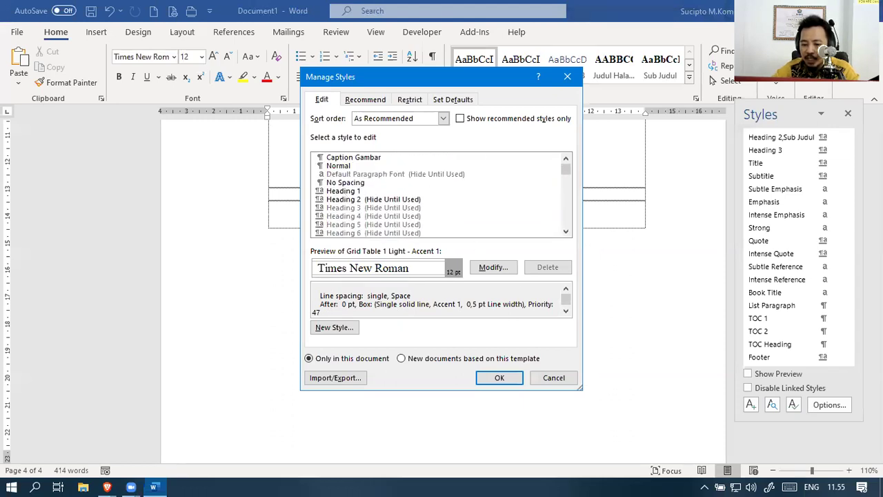
scroll(379, 218, down, 5)
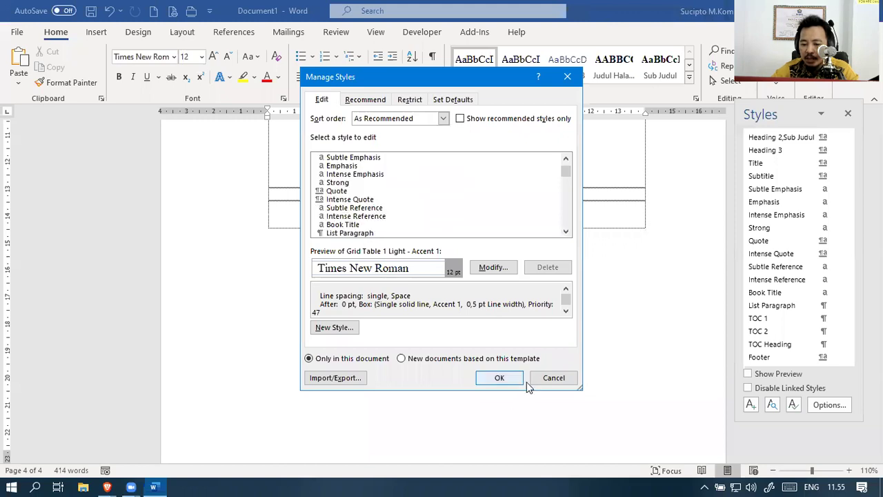
click(564, 377)
scroll(798, 261, up, 2)
scroll(798, 261, down, 2)
scroll(798, 261, up, 2)
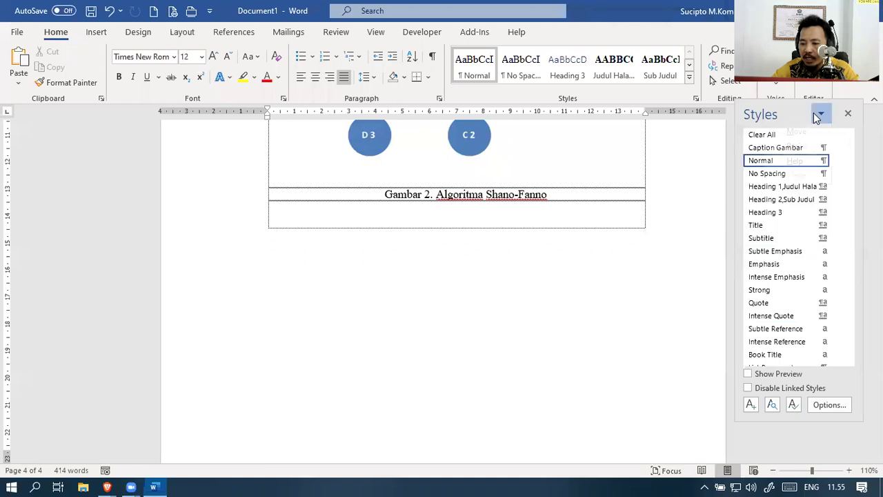
Review the Styles pane display options, keeping recommended styles and the recommended sort order
click(821, 114)
click(821, 115)
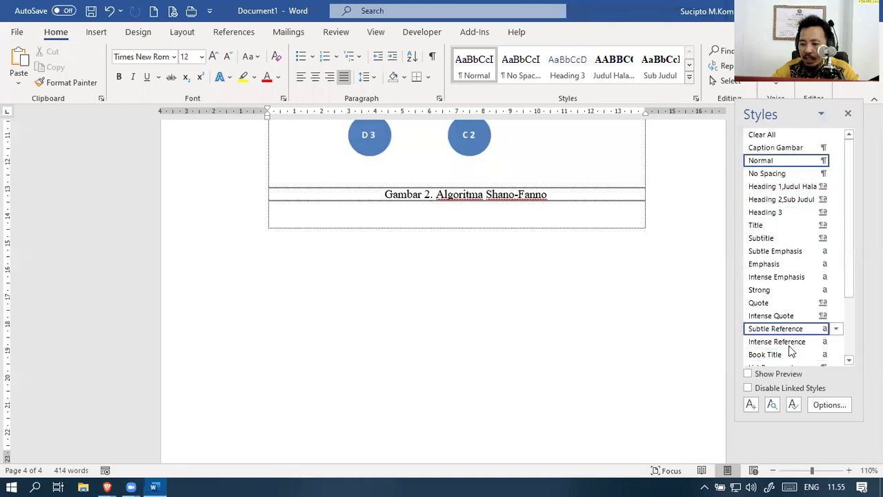
scroll(755, 290, down, 2)
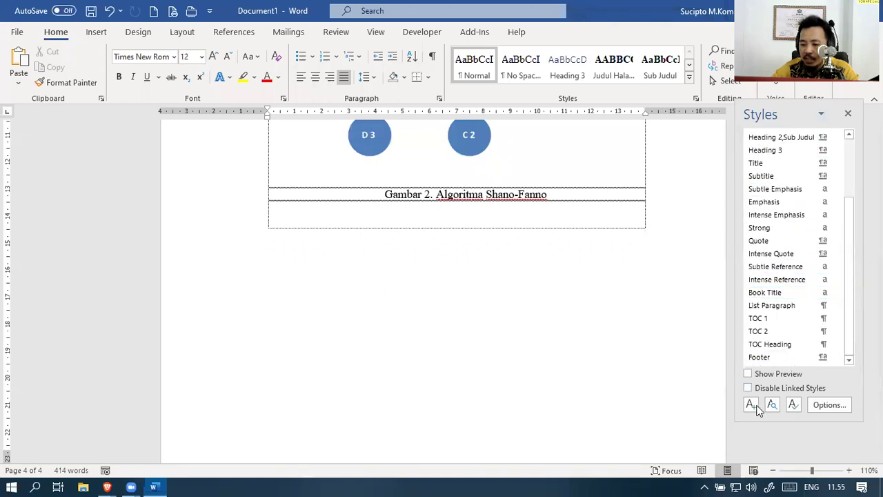
click(815, 403)
click(441, 167)
click(439, 175)
click(434, 193)
click(435, 200)
click(528, 322)
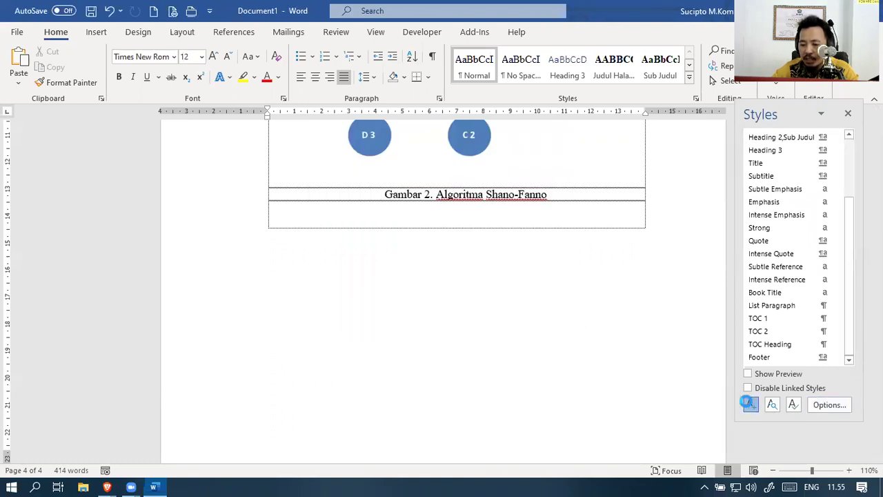
Start a new style with Table of Figures as the following paragraph style
click(751, 404)
click(446, 149)
scroll(469, 249, down, 7)
scroll(482, 248, down, 15)
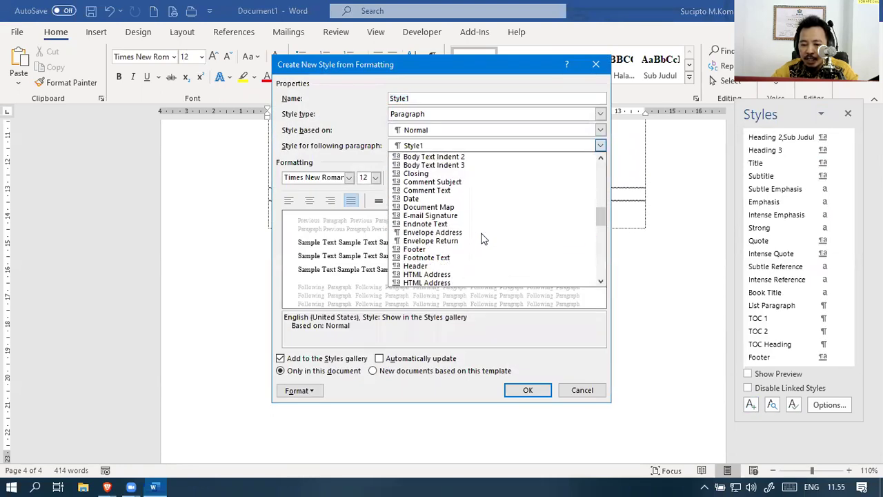
scroll(483, 238, down, 6)
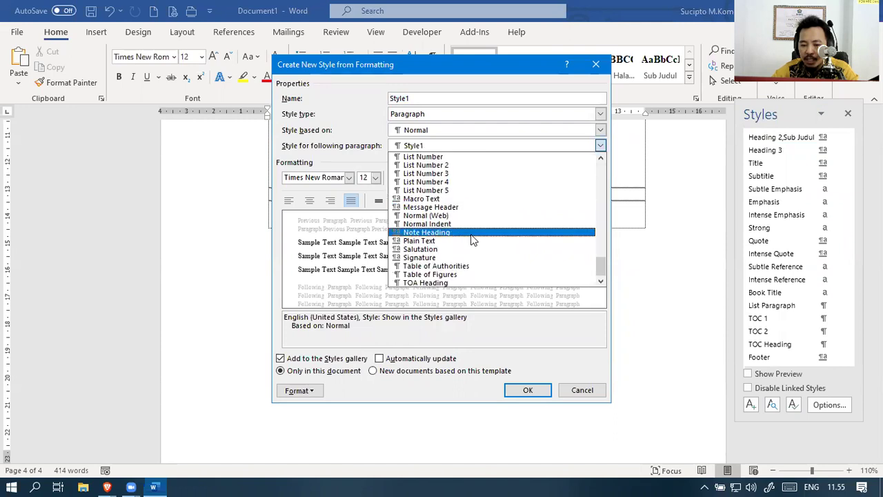
click(475, 277)
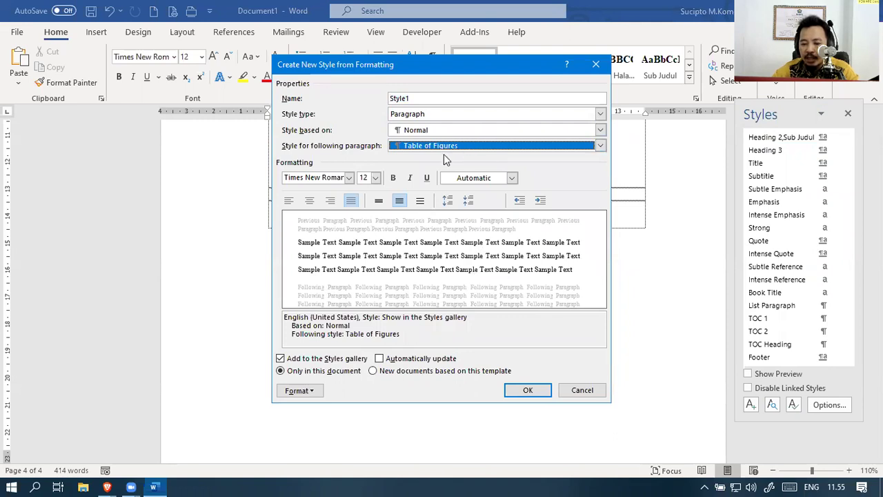
Name the new style Tabel, save it for new documents, and confirm it
double_click(429, 101)
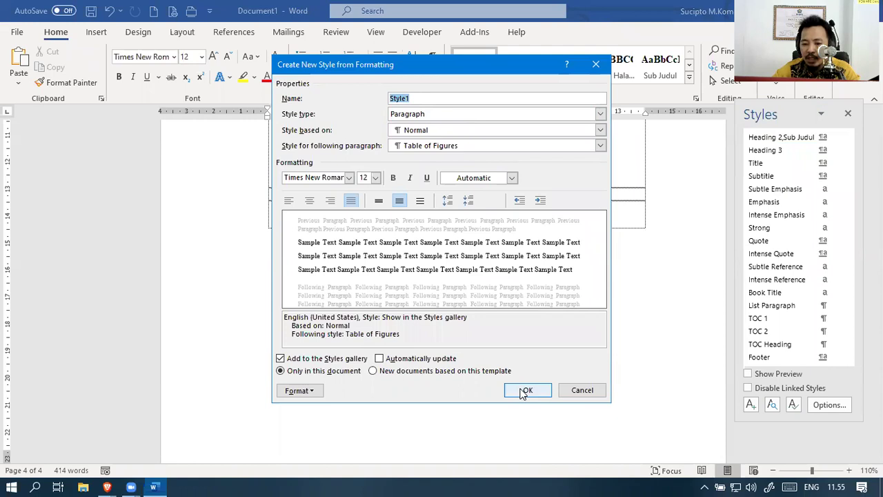
click(406, 371)
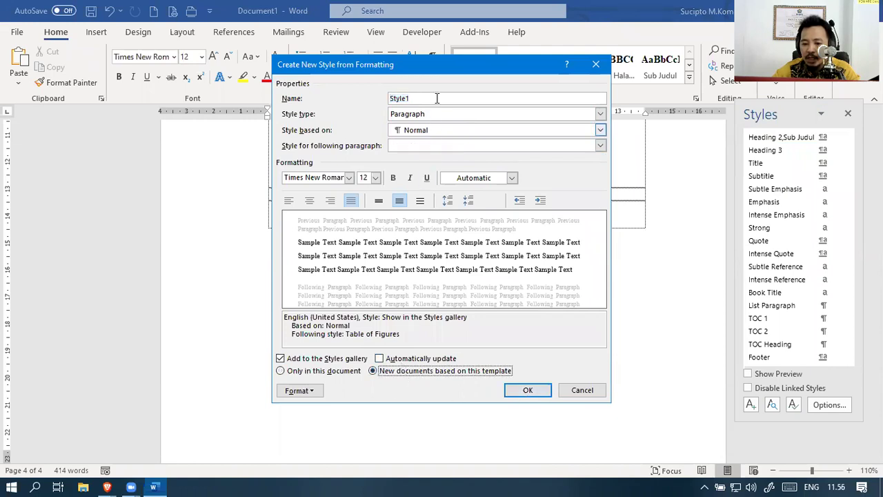
click(455, 147)
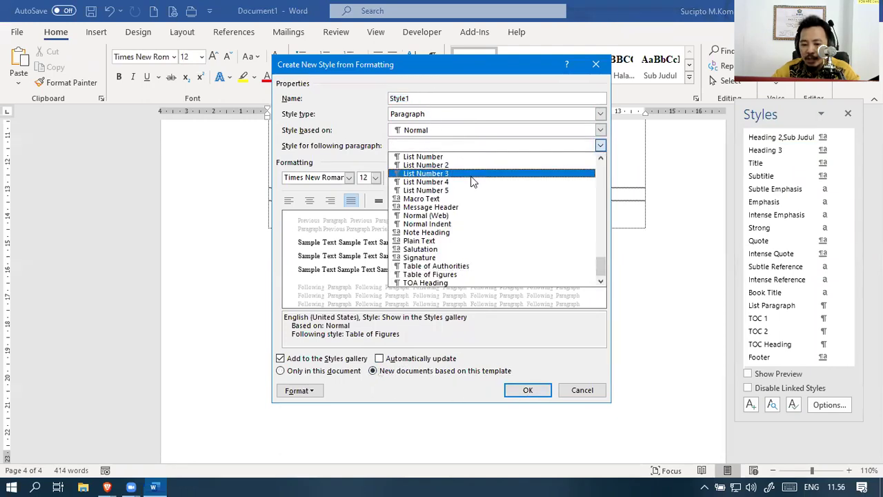
click(461, 275)
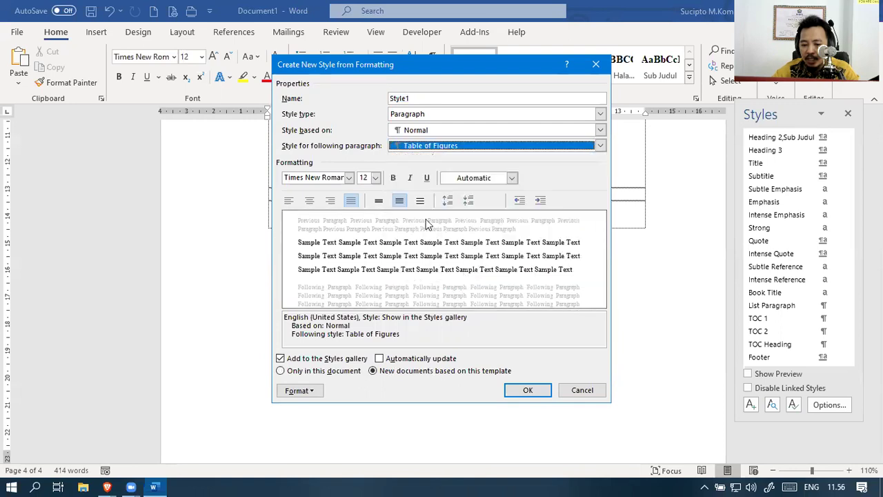
click(437, 96)
double_click(424, 101)
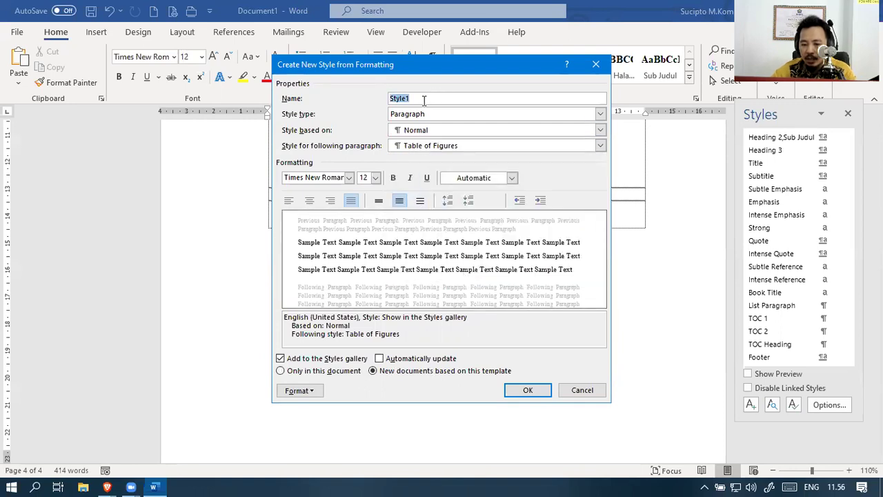
text(Tabel)
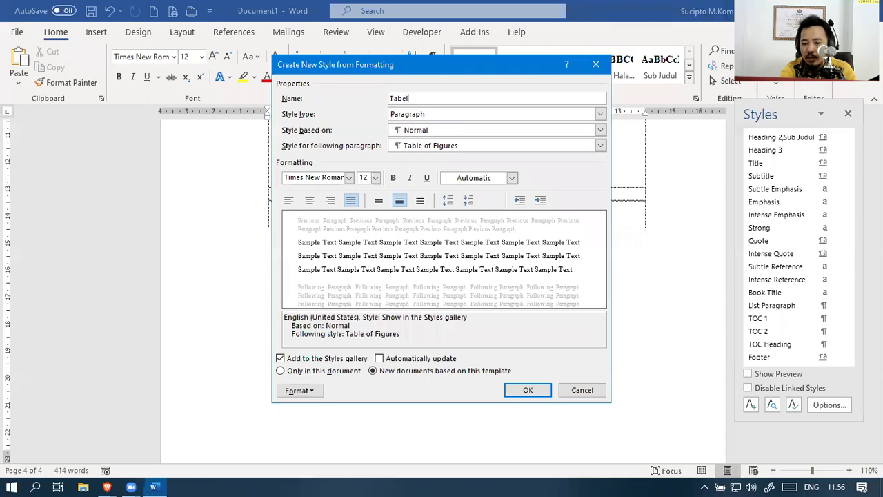
click(529, 390)
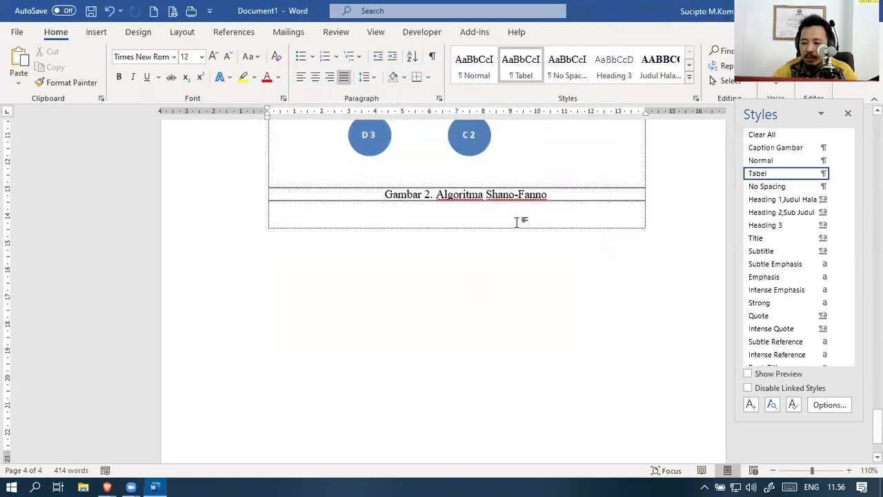
Apply the Tabel style to the row under the caption, delete the stray 'dfgdfsg', and add an empty row
click(787, 173)
click(272, 209)
text(dfgdfsg)
click(779, 184)
click(778, 174)
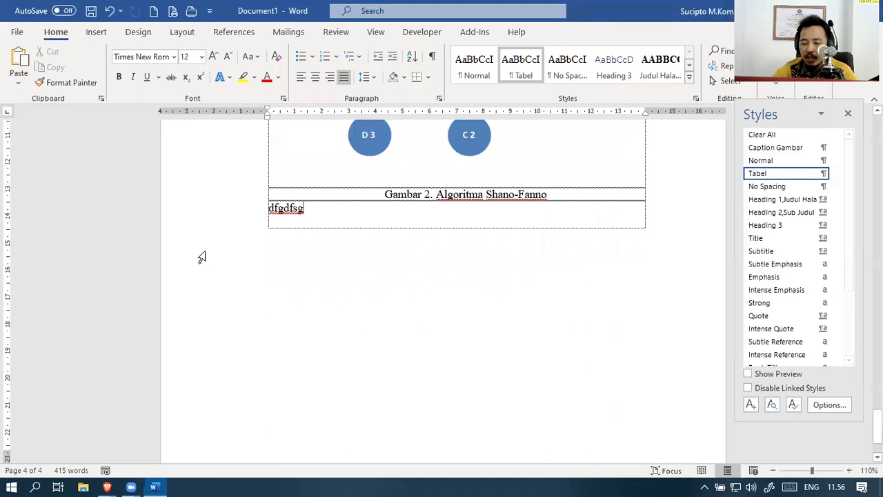
double_click(285, 209)
key(BackSpace)
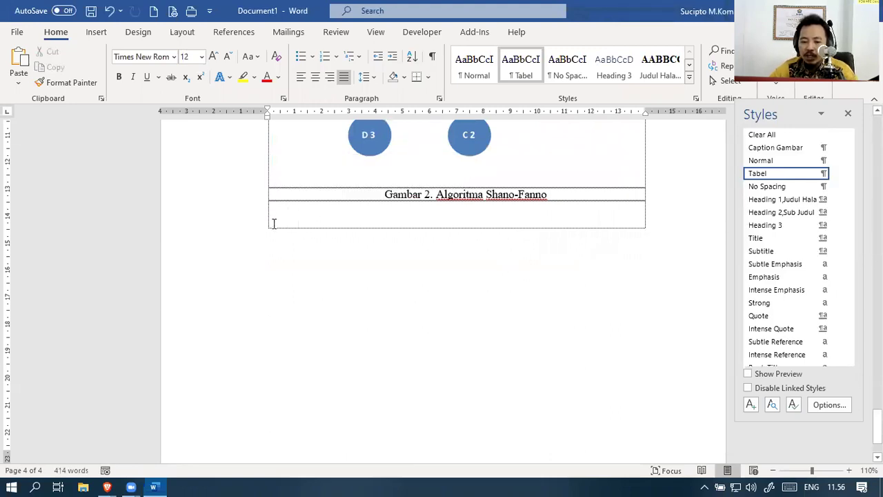
key(Tab)
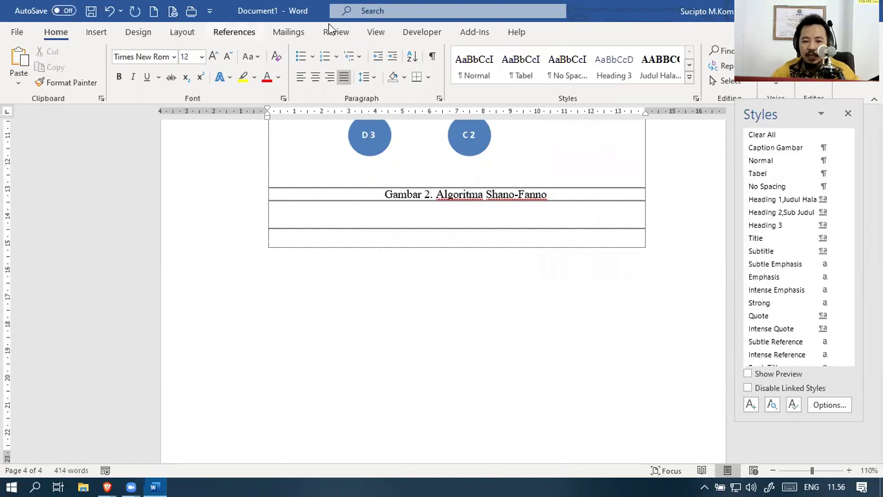
Search for 'table' and browse the Table Styles list before closing it
click(429, 11)
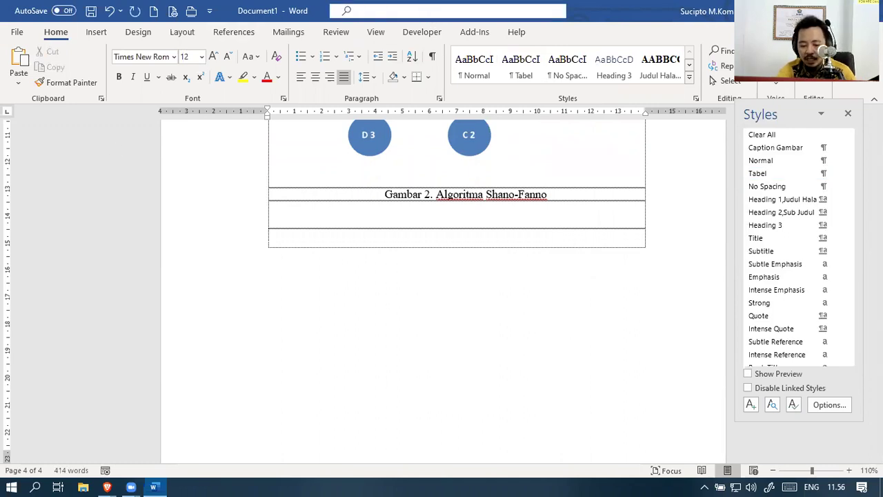
text(tabel)
key(BackSpace)
key(BackSpace)
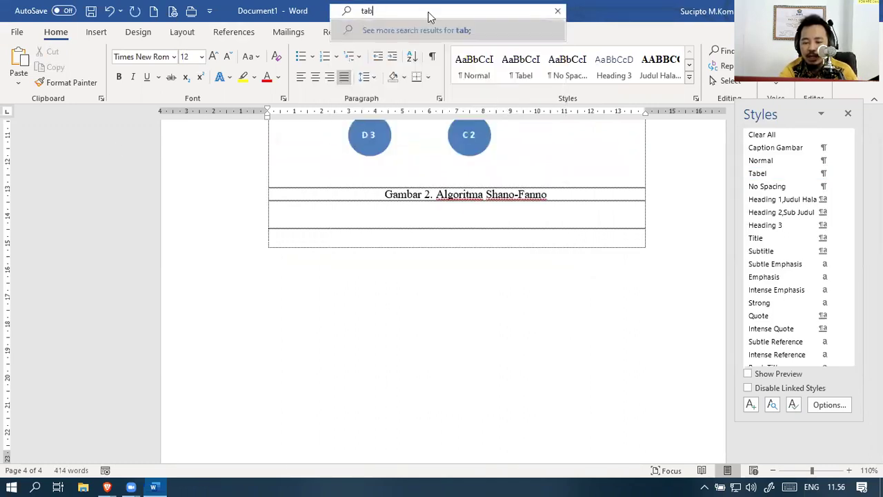
text(le)
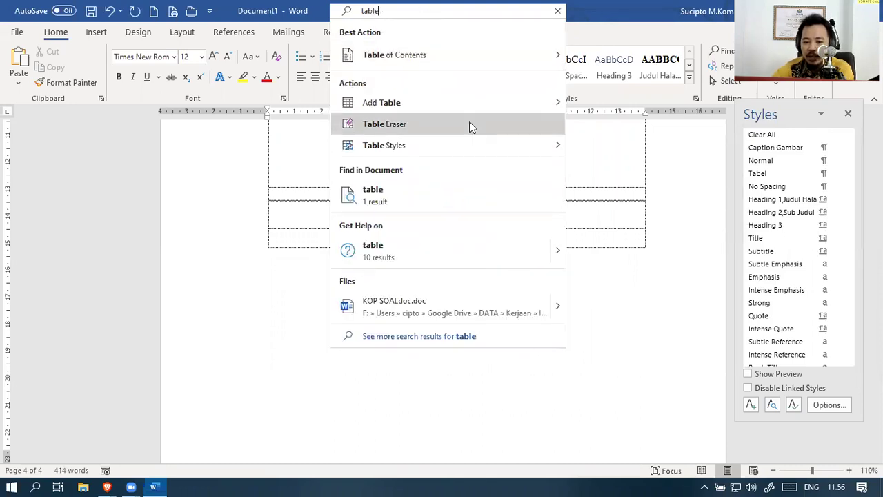
click(556, 146)
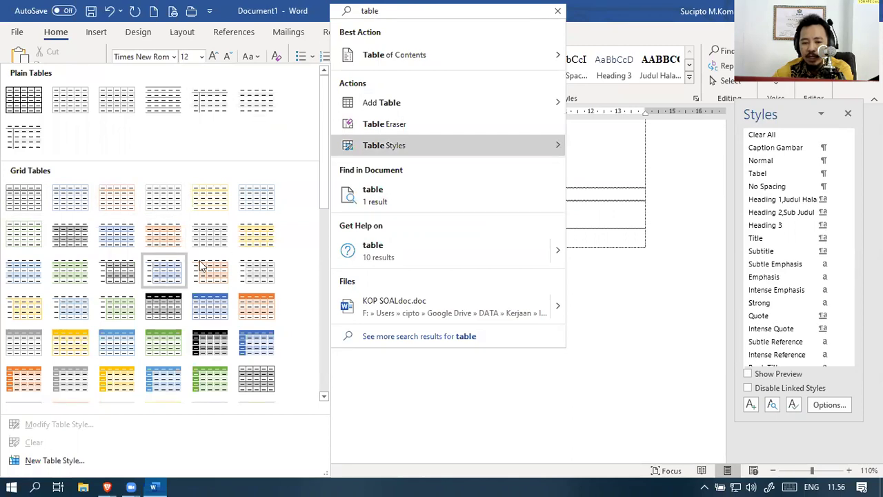
scroll(210, 178, down, 3)
scroll(291, 122, up, 3)
click(608, 24)
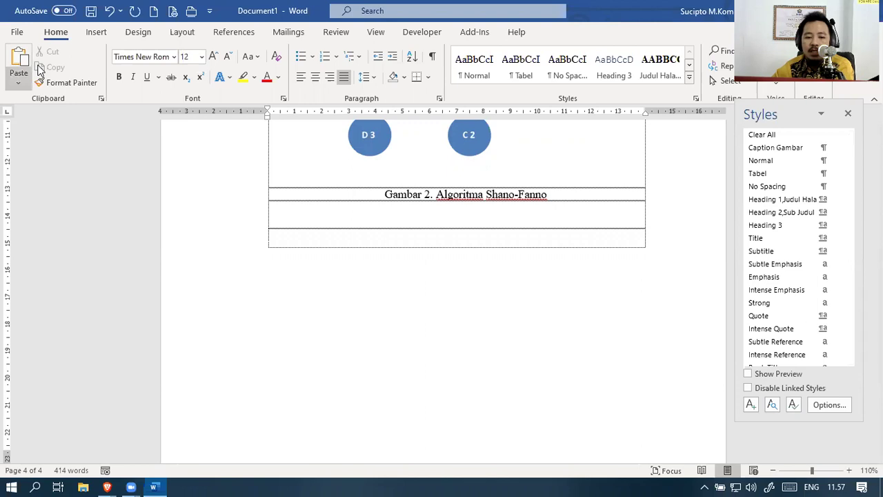
Insert a table with 3 columns and 2 rows below the Gambar 2 caption
click(439, 11)
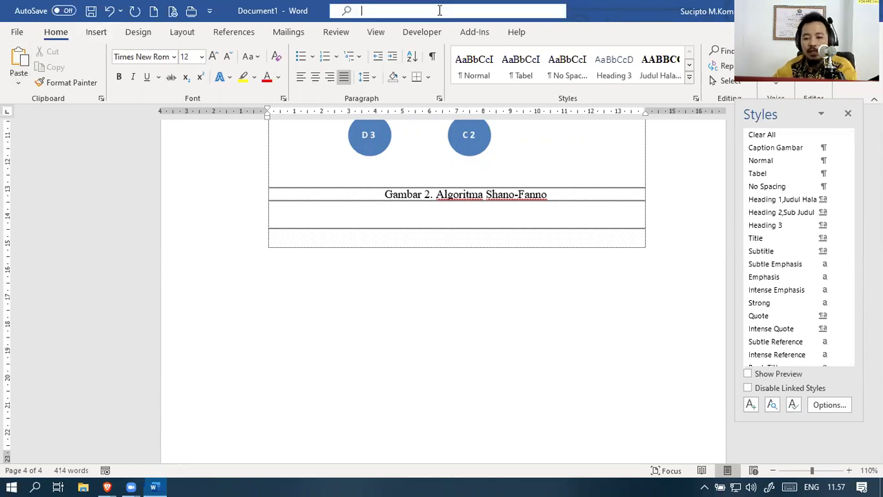
click(97, 34)
click(97, 34)
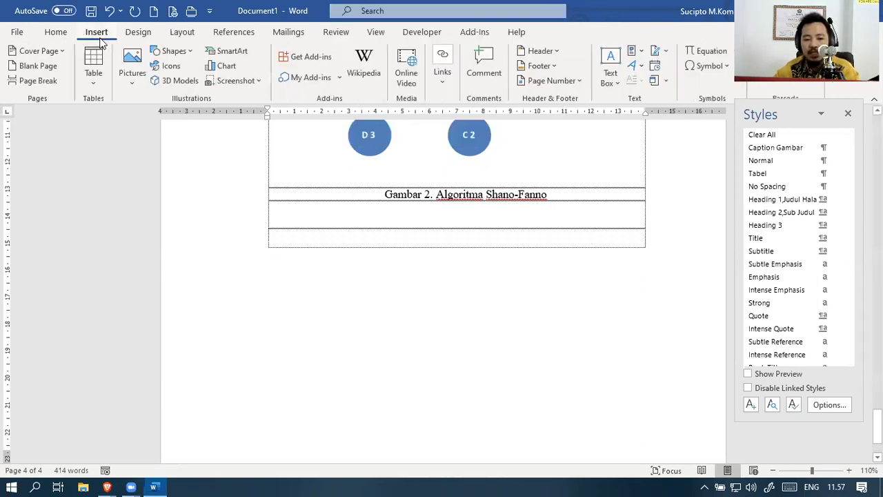
click(93, 83)
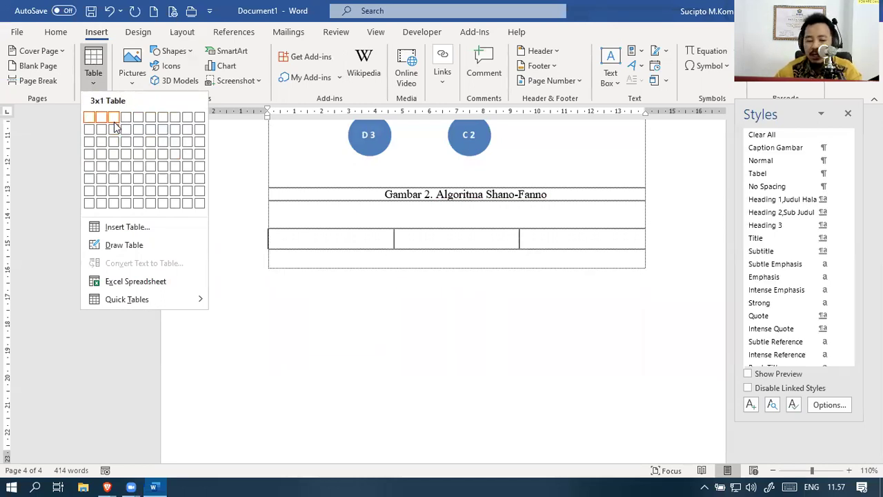
click(141, 227)
text(3)
click(482, 200)
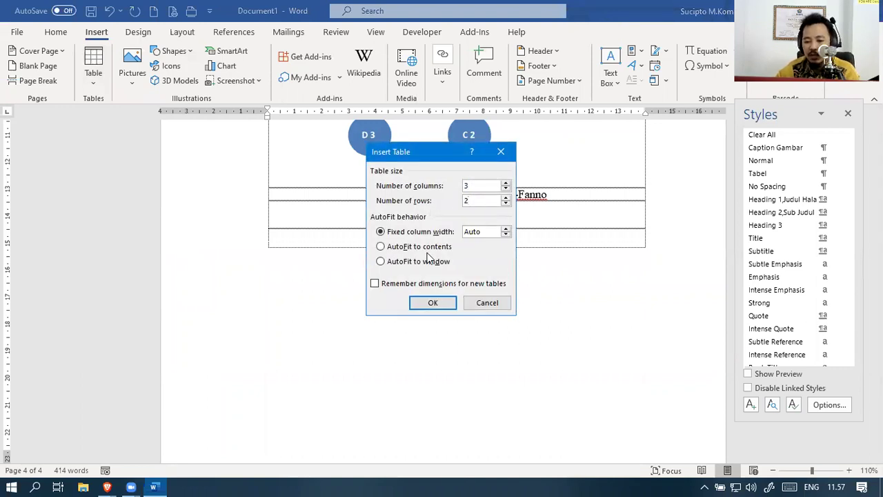
click(435, 303)
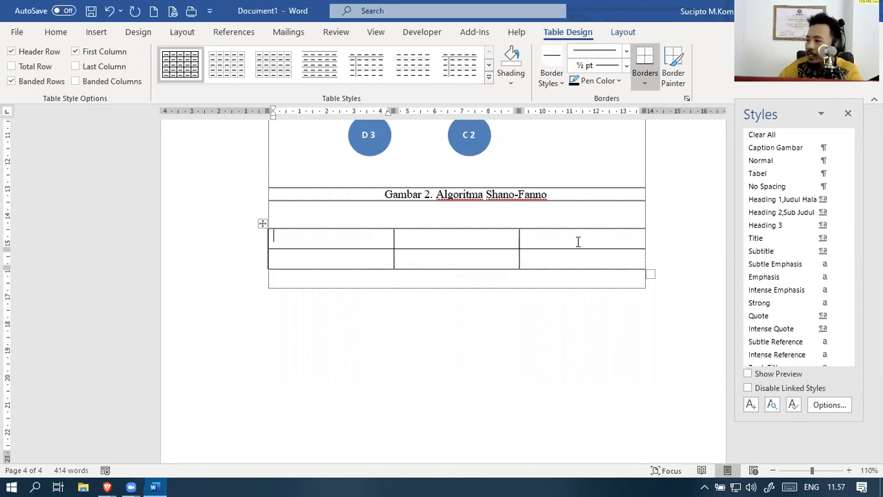
Apply the first Grid Table style to the new table
click(262, 223)
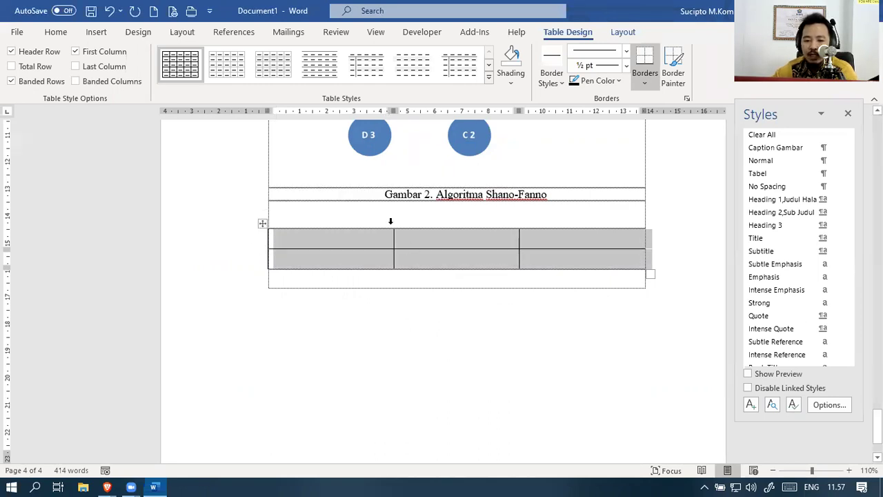
click(489, 76)
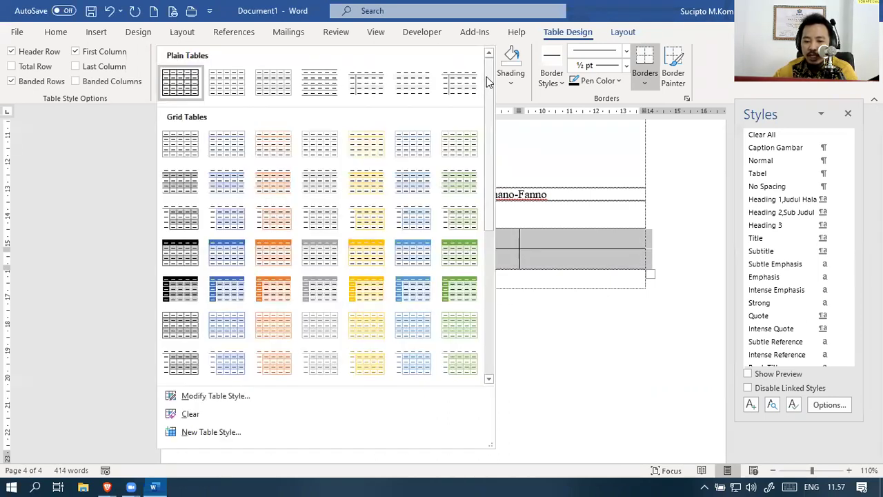
click(174, 145)
Restyle the table, trying the black-header grid style before settling on the grey grid style
click(354, 247)
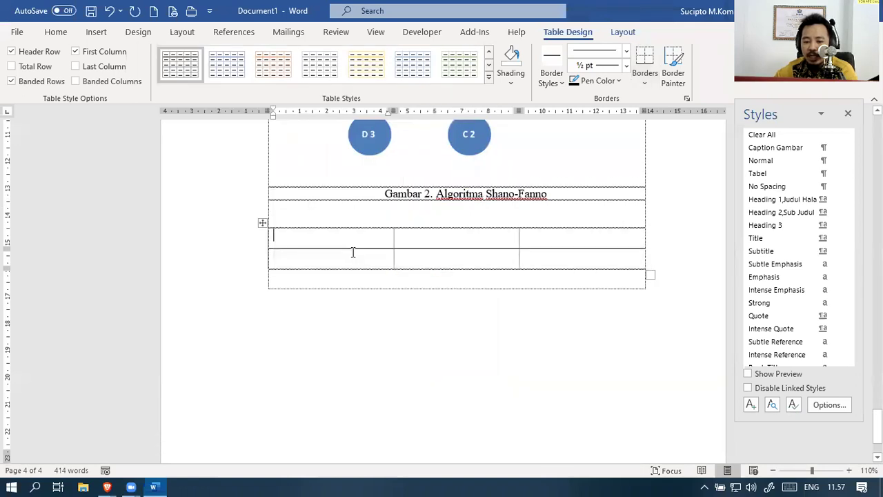
click(265, 224)
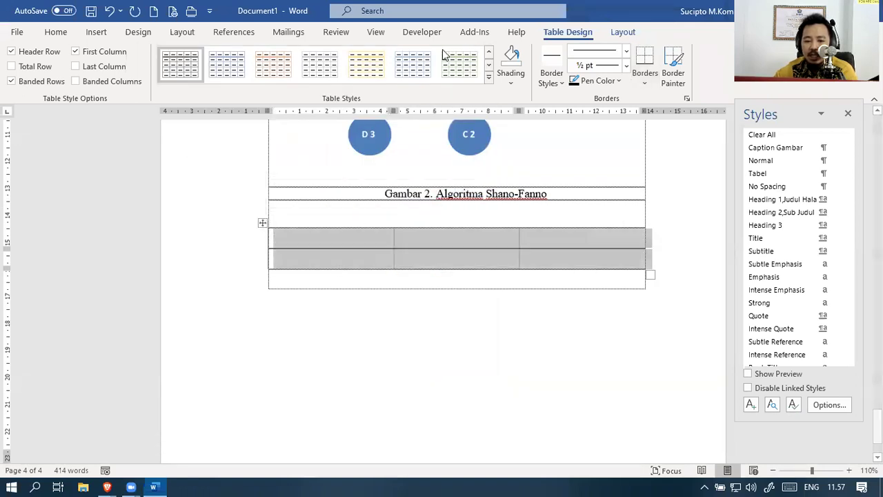
click(489, 76)
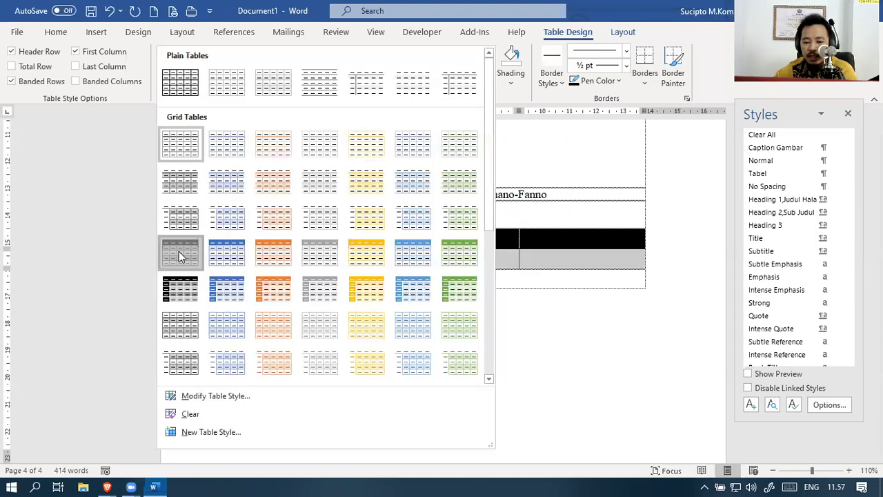
click(177, 253)
click(316, 256)
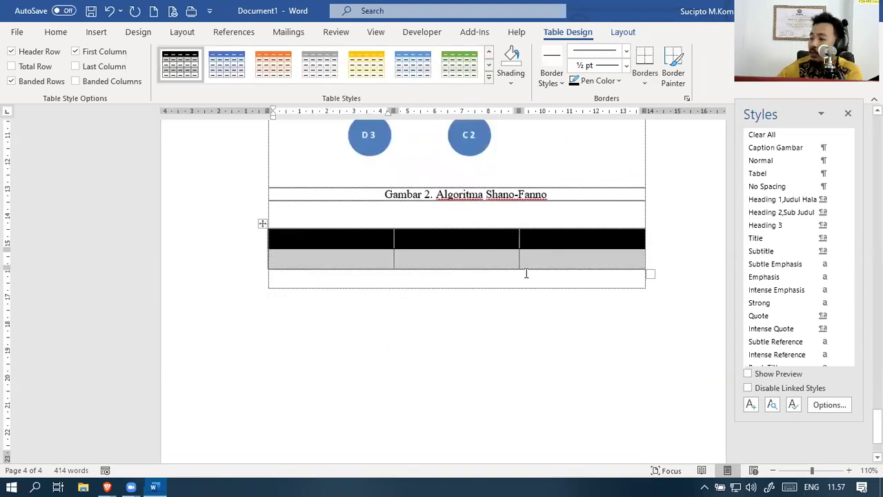
click(262, 223)
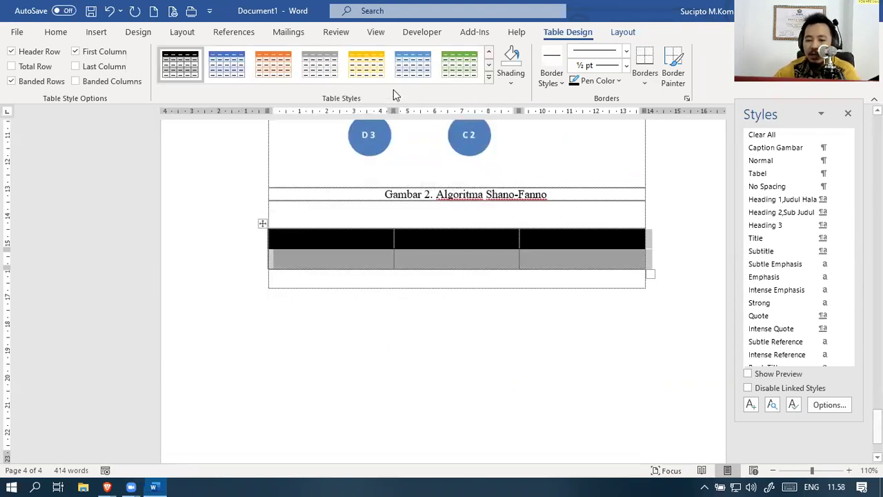
click(319, 65)
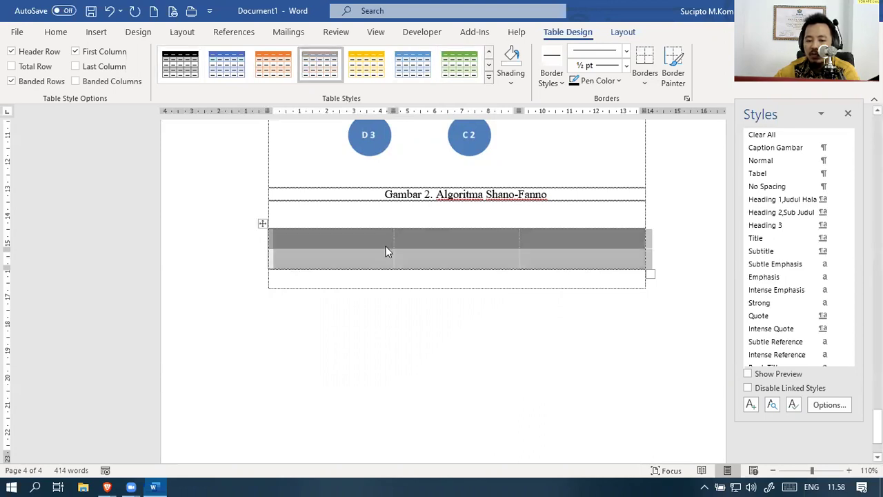
Type the headers NIM, NAMA LENGKAP and JURUSAN, then select the header row
click(386, 246)
text(NIM)
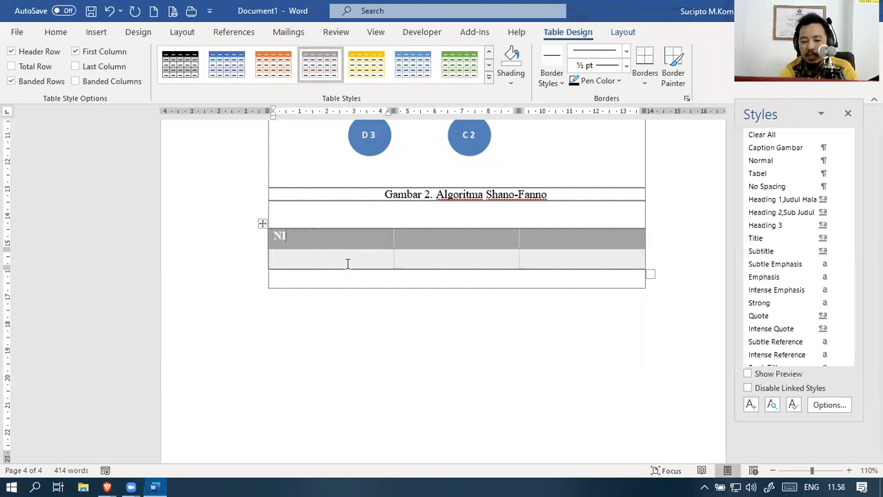
key(Tab)
text(nama)
key(BackSpace)
key(BackSpace)
text(NAMA LENGKAP)
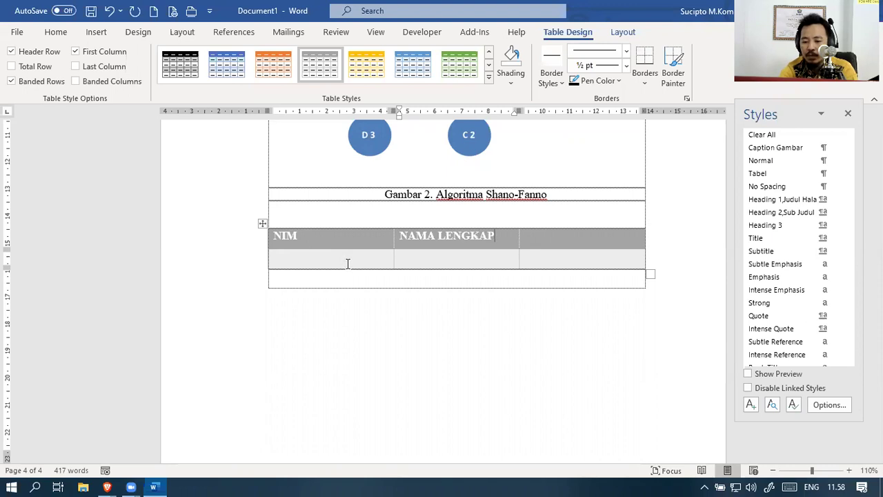
key(Tab)
text(JURUSAN)
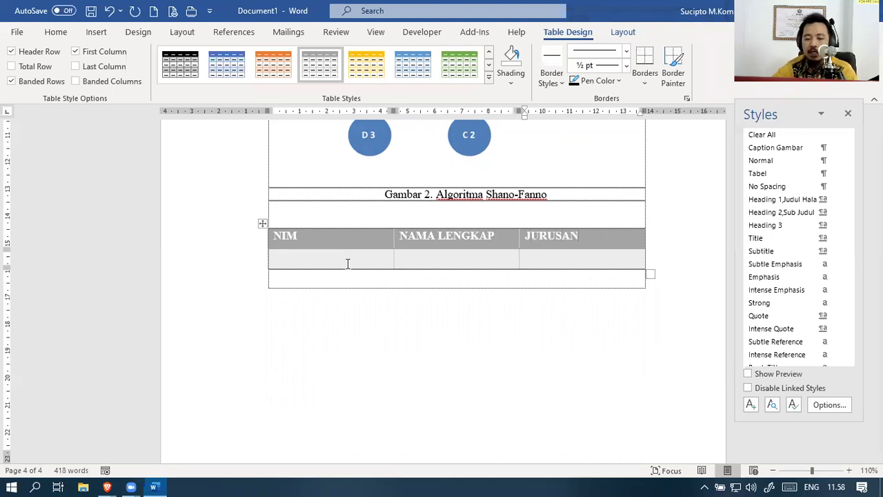
click(243, 242)
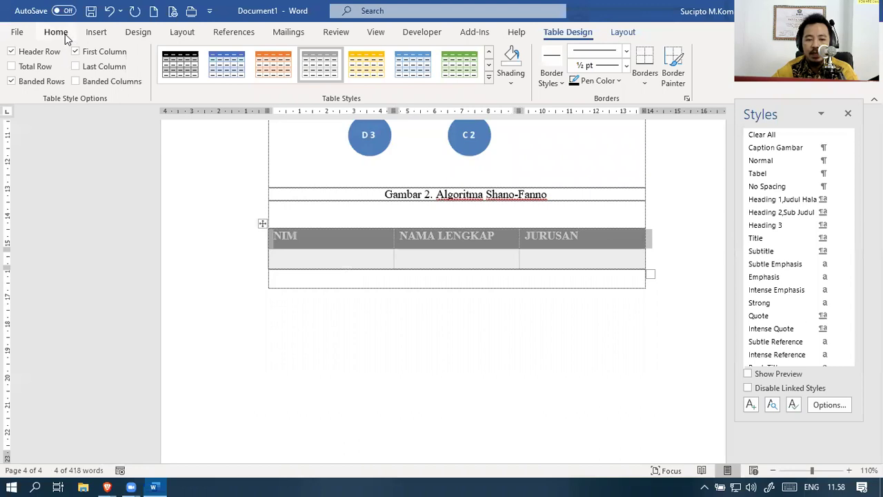
Center the header texts, narrow the NIM column and widen NAMA LENGKAP
click(56, 32)
click(315, 77)
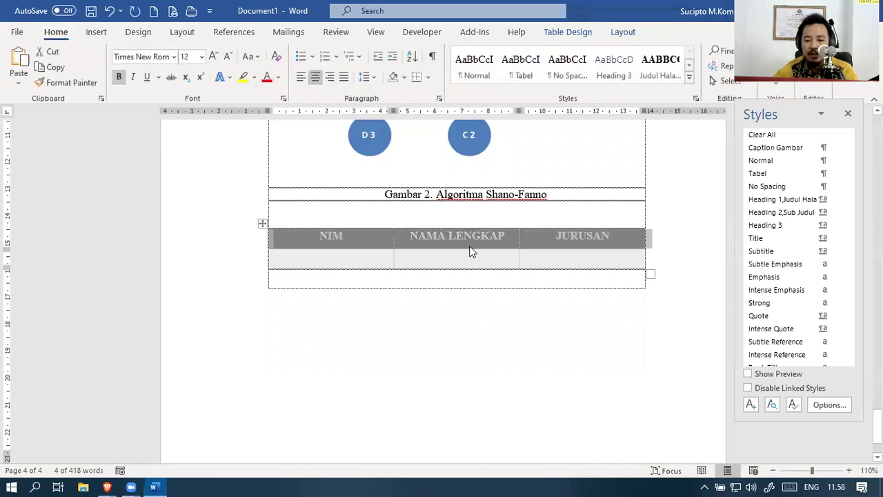
click(391, 259)
drag(392, 235, 349, 235)
mouse_move(518, 238)
mouse_down()
mouse_move(556, 238)
mouse_move(531, 234)
mouse_move(532, 243)
mouse_up()
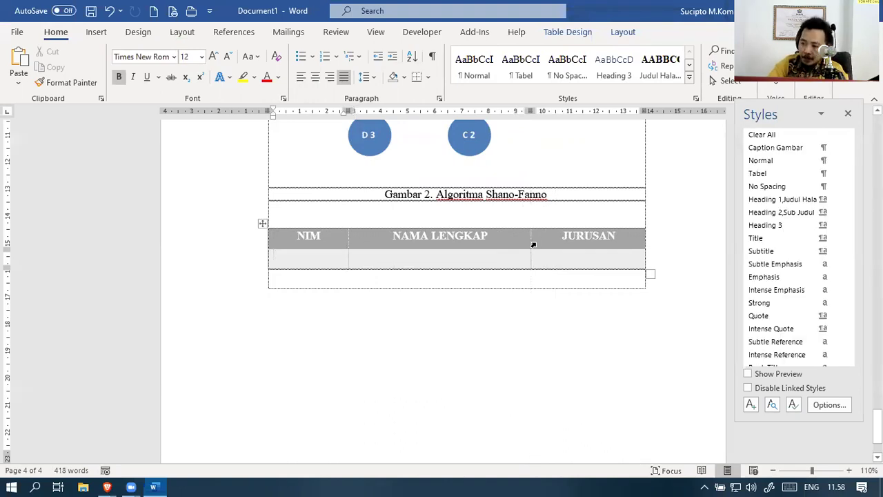
Fill the first data row with NIM 12345, the student's full name, and Psikologi
text(12345)
click(363, 261)
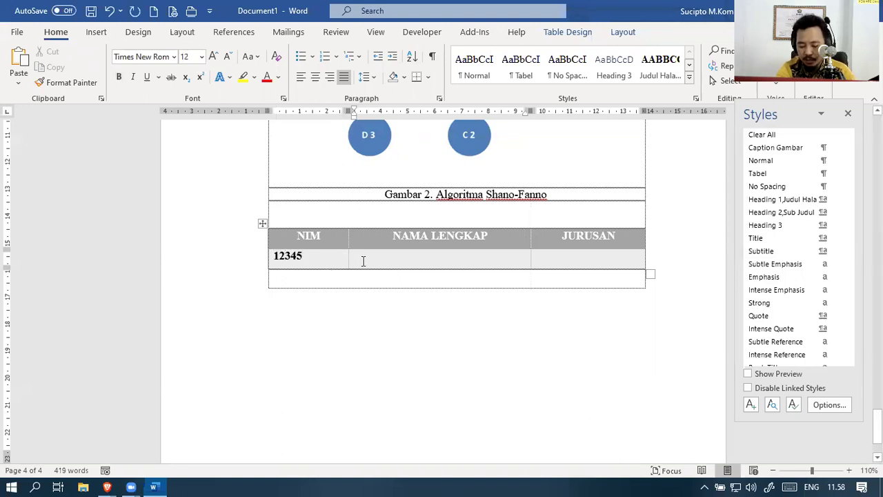
text(ahm)
key(BackSpace)
key(BackSpace)
key(BackSpace)
text(ABUS)
key(BackSpace)
key(BackSpace)
key(BackSpace)
key(BackSpace)
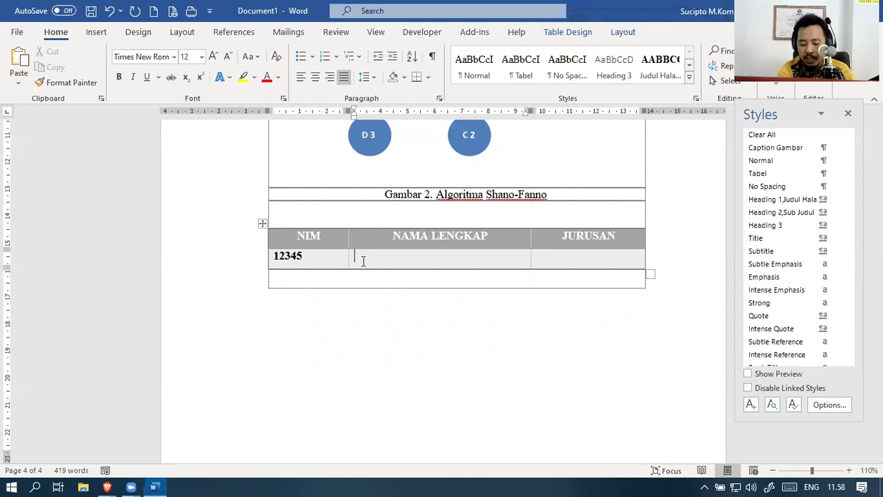
text(Abu Sayaf)
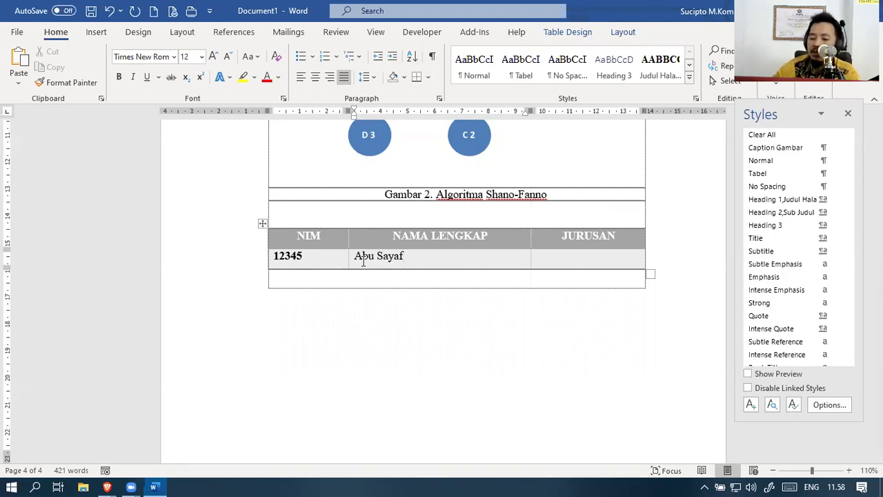
click(558, 262)
text(Psikologi)
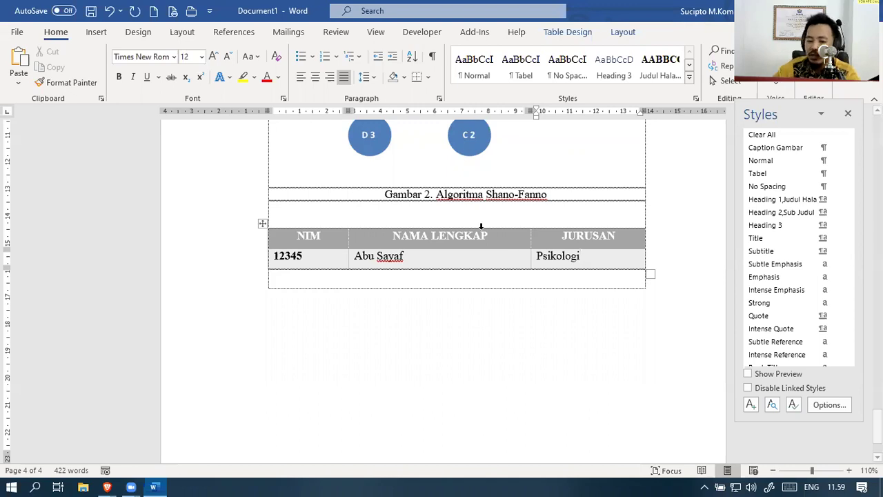
mouse_move(264, 272)
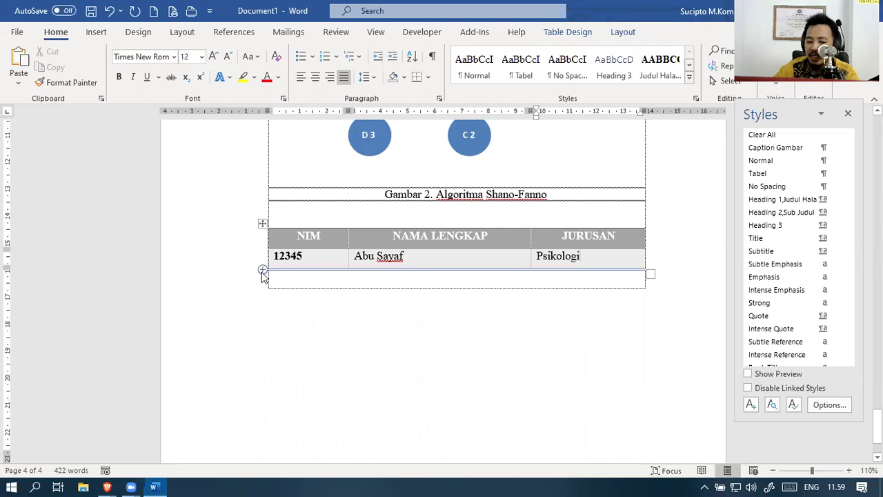
click(263, 269)
click(296, 279)
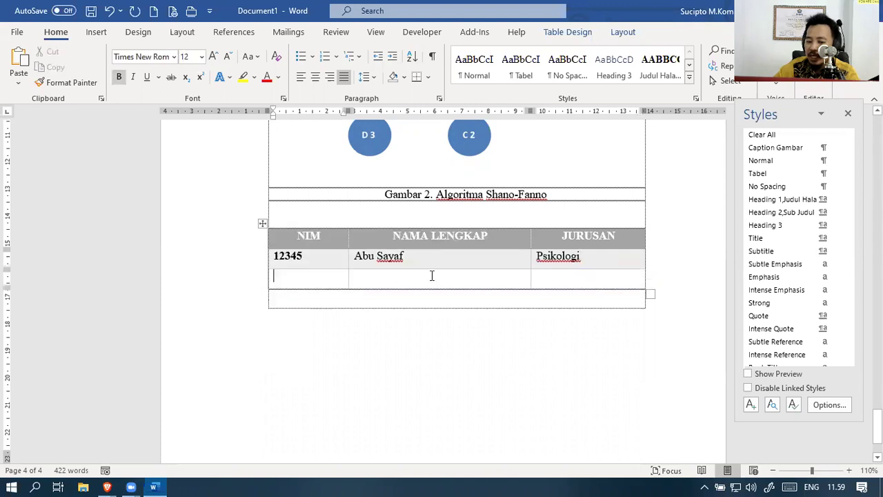
click(262, 290)
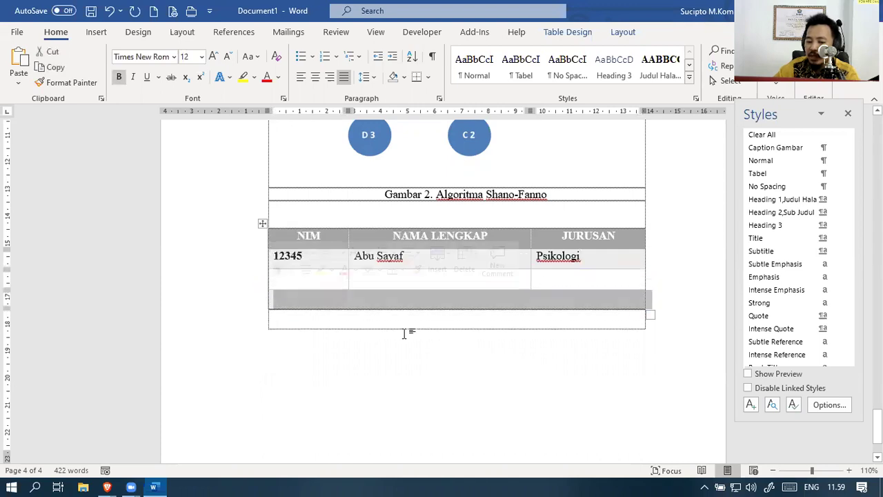
click(473, 303)
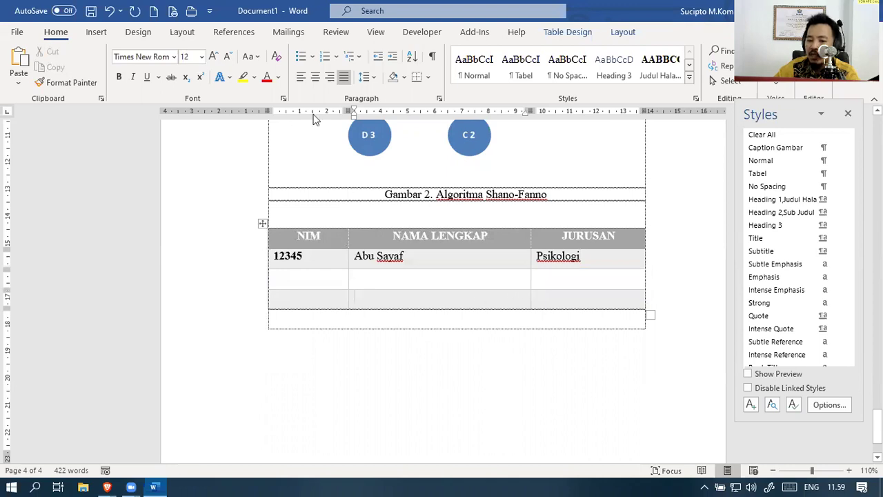
mouse_move(266, 271)
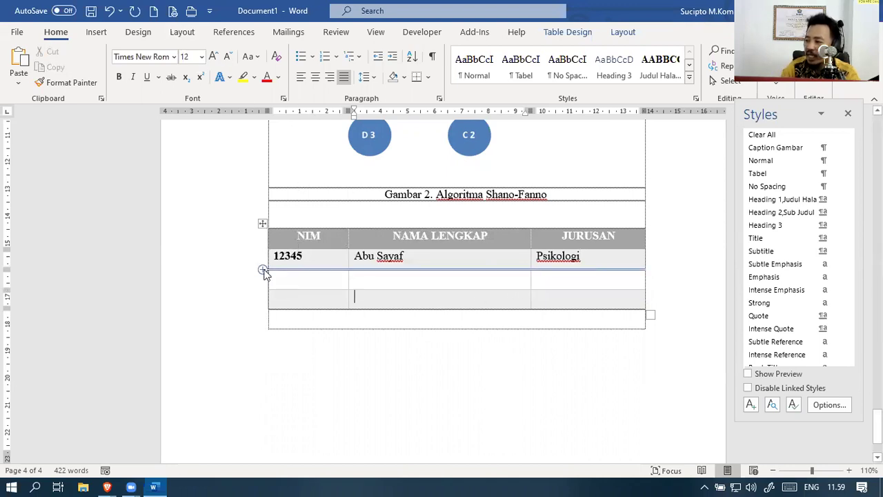
key(ctrl+z)
key(ctrl+z)
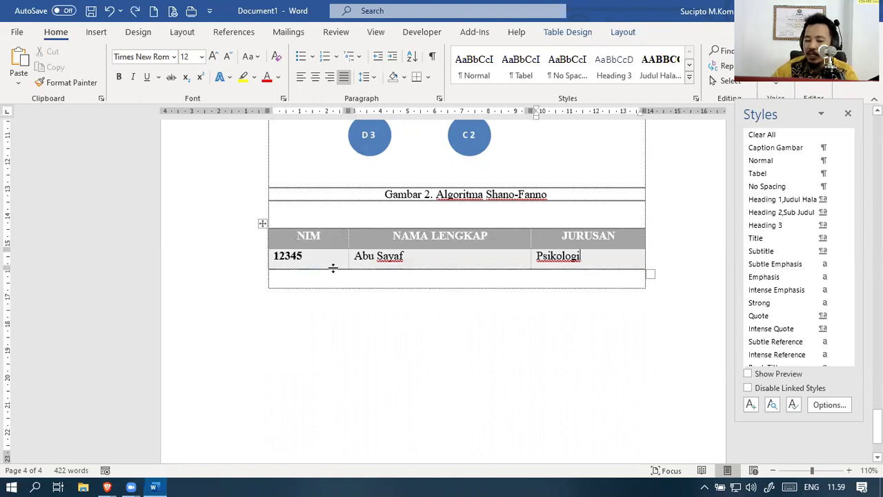
click(325, 259)
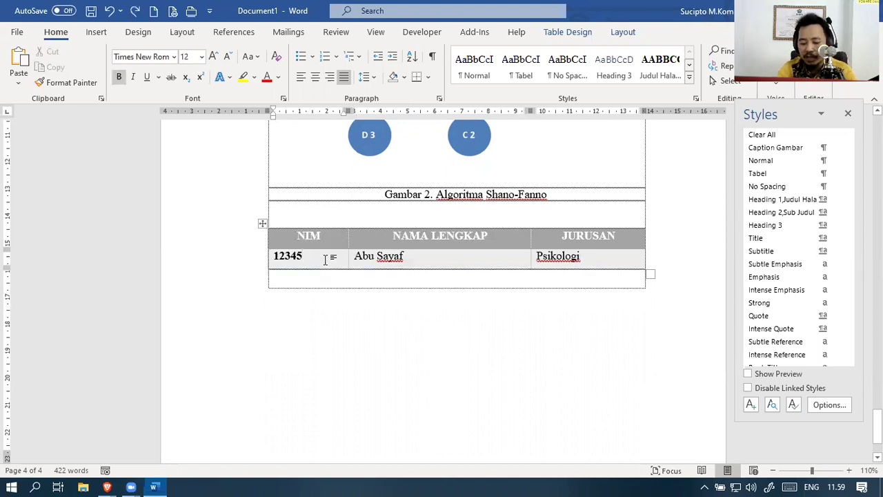
key(Return)
text(45678)
key(Return)
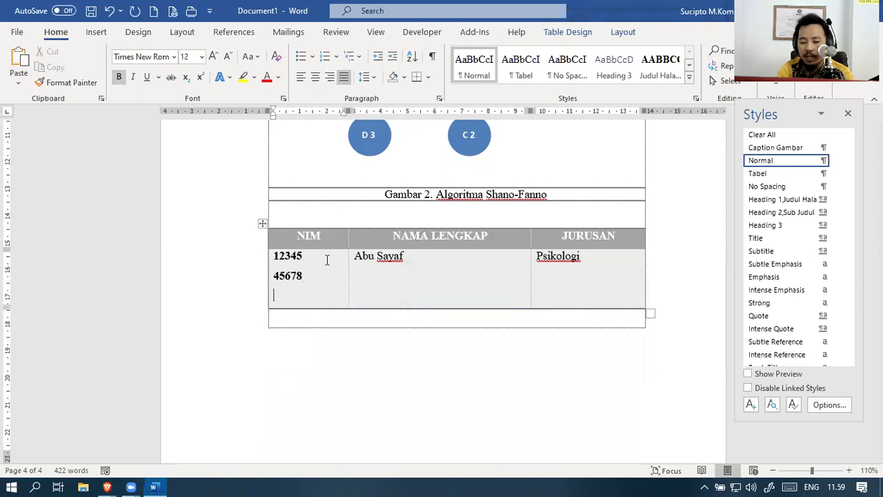
text(91011)
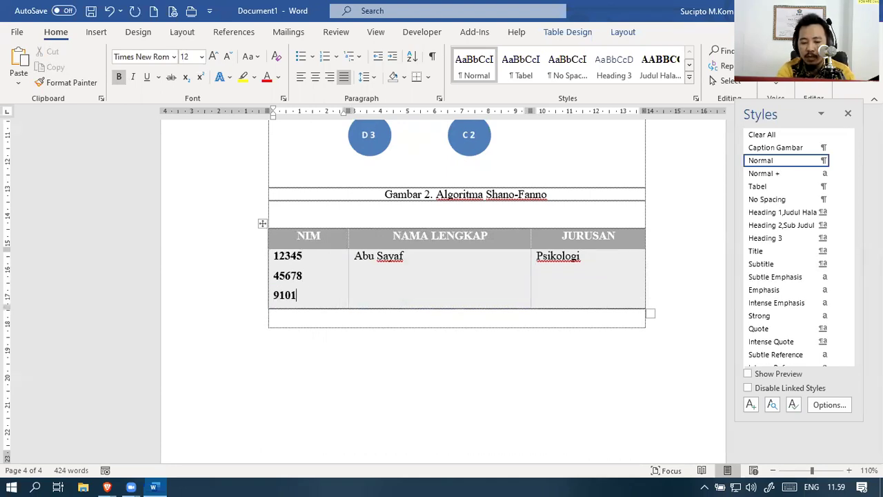
click(394, 276)
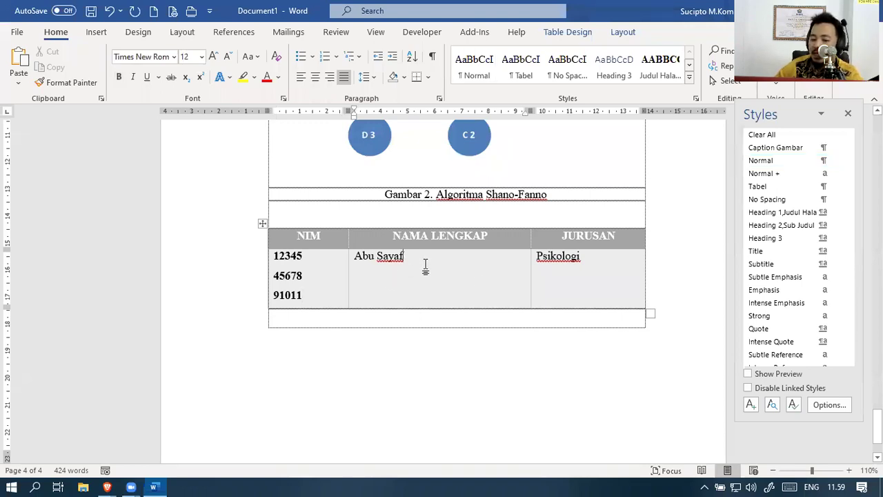
key(Return)
key(Return)
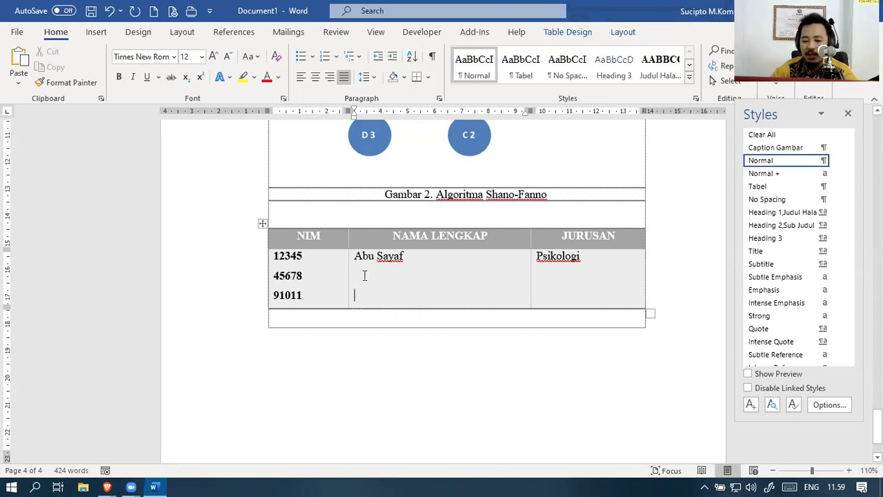
key(Up)
click(422, 265)
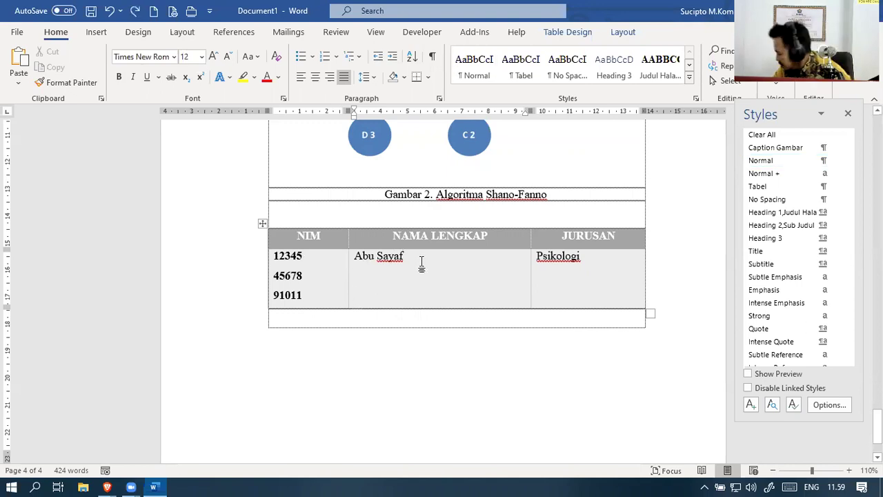
key(ctrl+z)
key(ctrl+z)
key(ctrl+z)
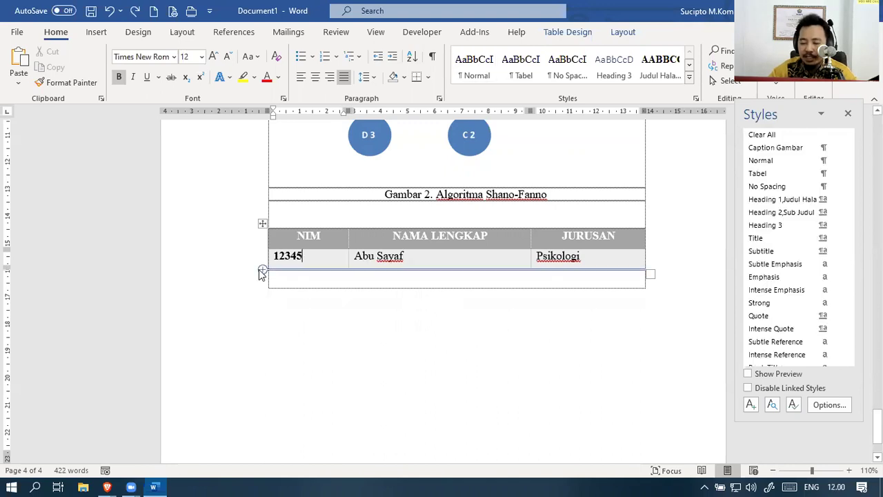
Add six blank rows beneath the 12345 row and select them
click(262, 273)
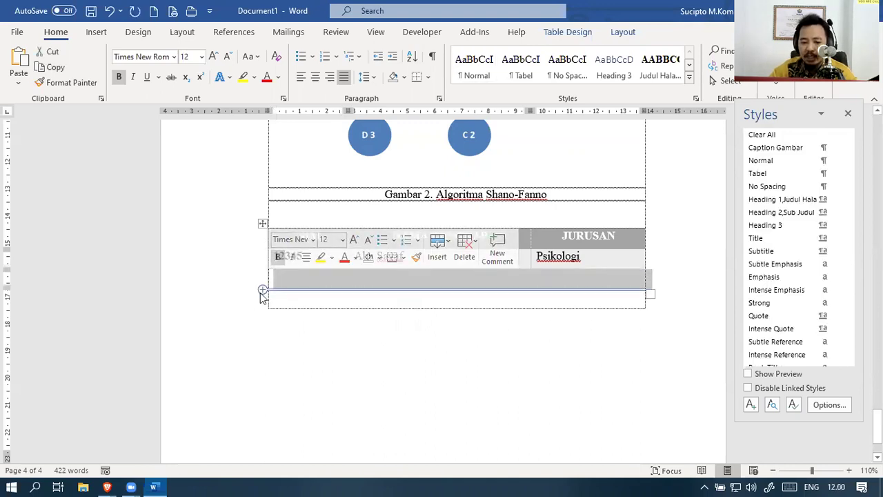
click(257, 296)
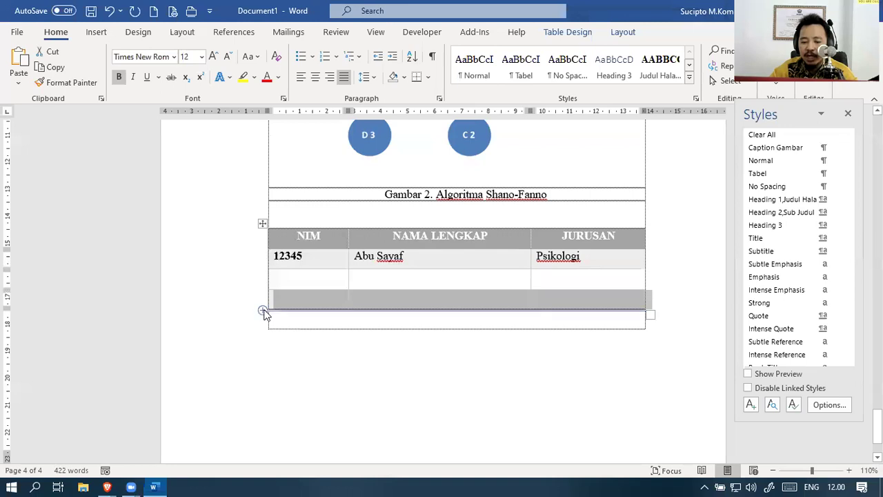
click(257, 324)
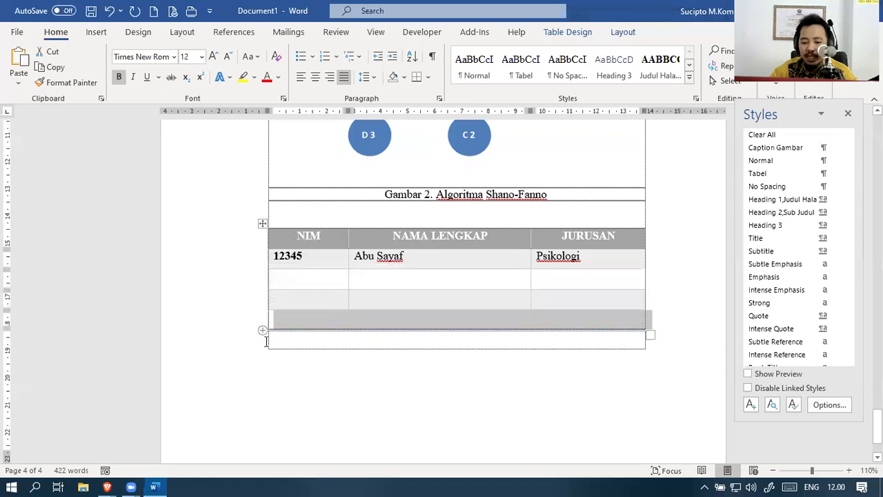
click(262, 332)
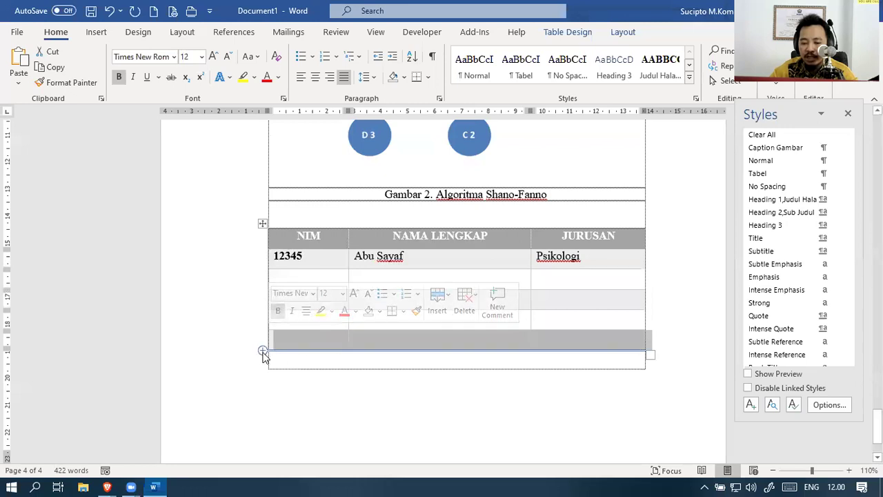
click(262, 350)
click(263, 371)
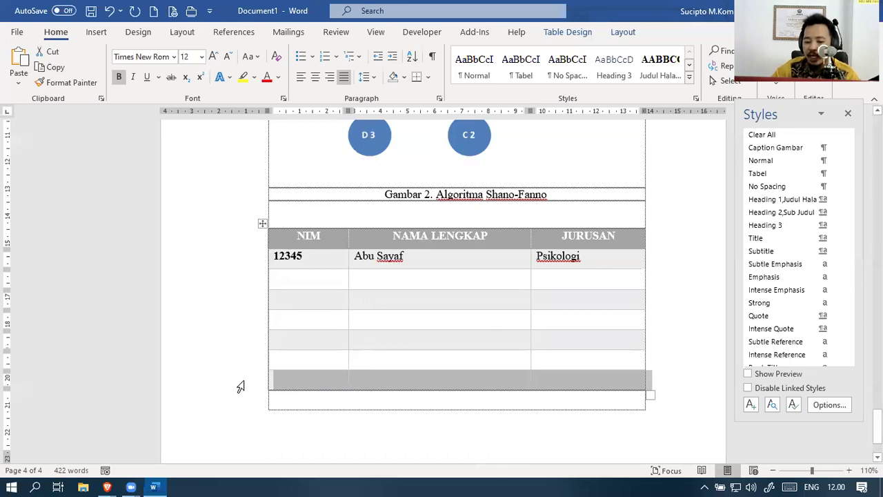
shift+click(254, 282)
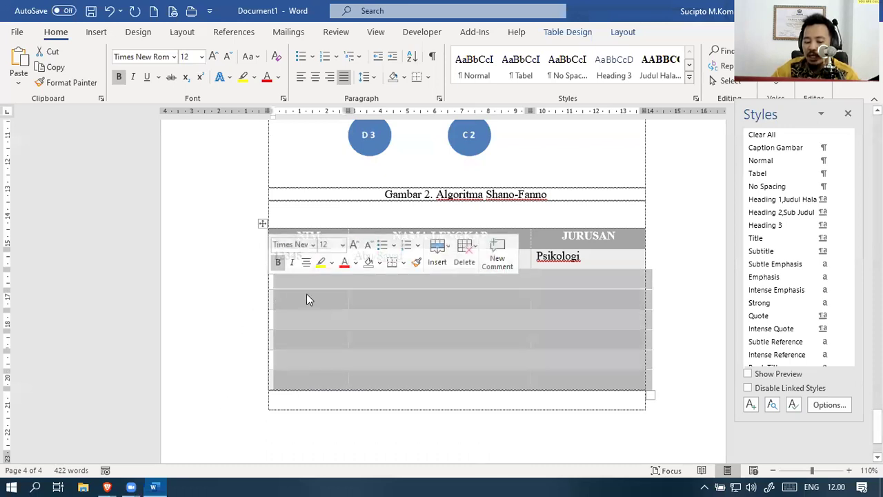
Insert more empty rows below the selected rows from the right-click menu
right_click(308, 297)
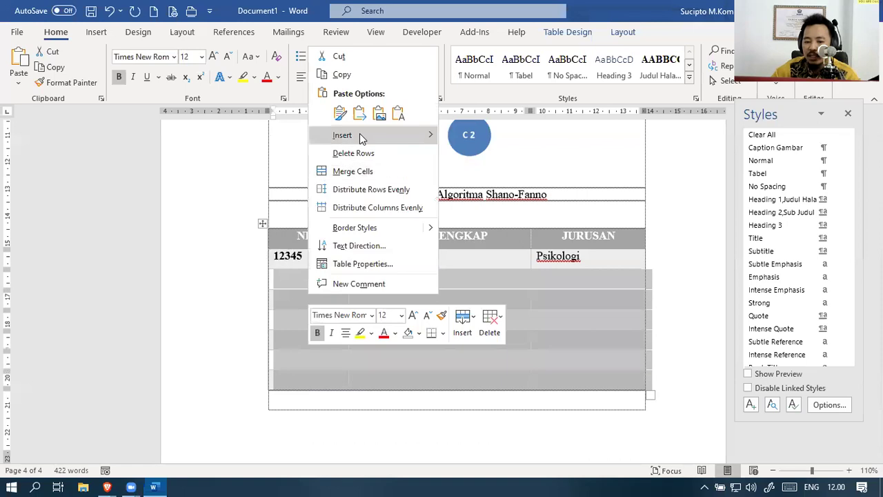
mouse_move(386, 136)
click(509, 190)
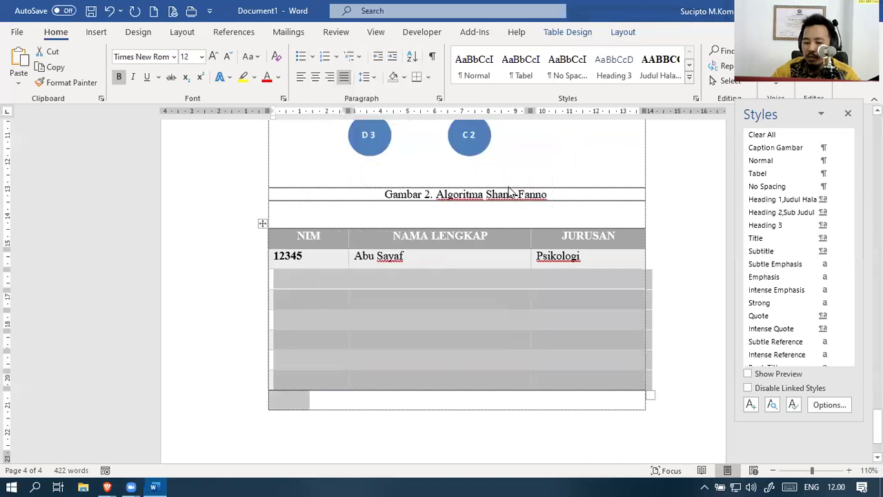
scroll(472, 298, down, 4)
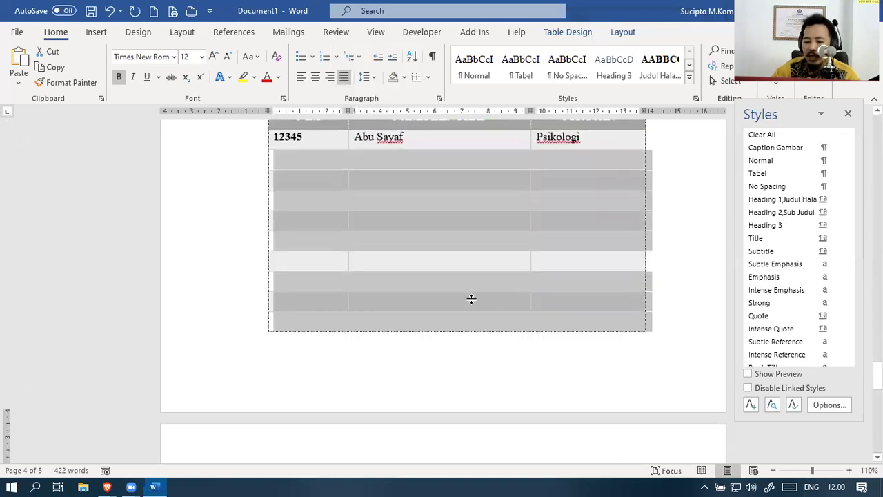
scroll(472, 297, down, 8)
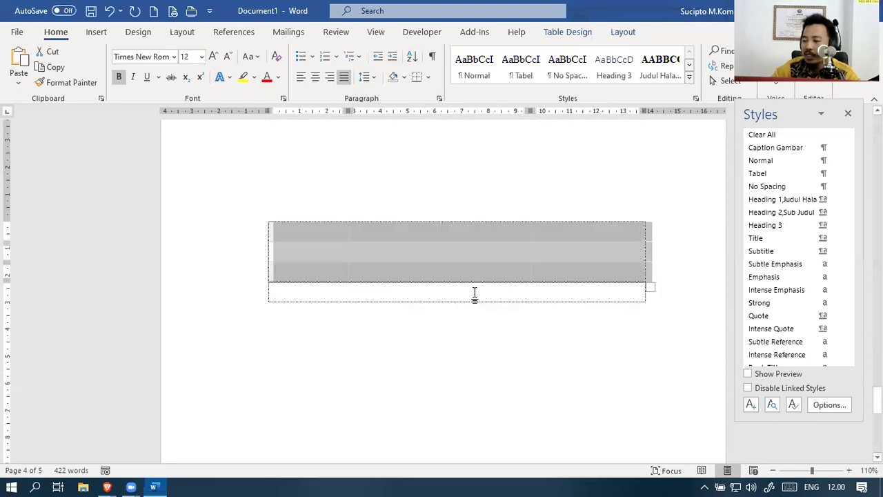
scroll(490, 290, up, 5)
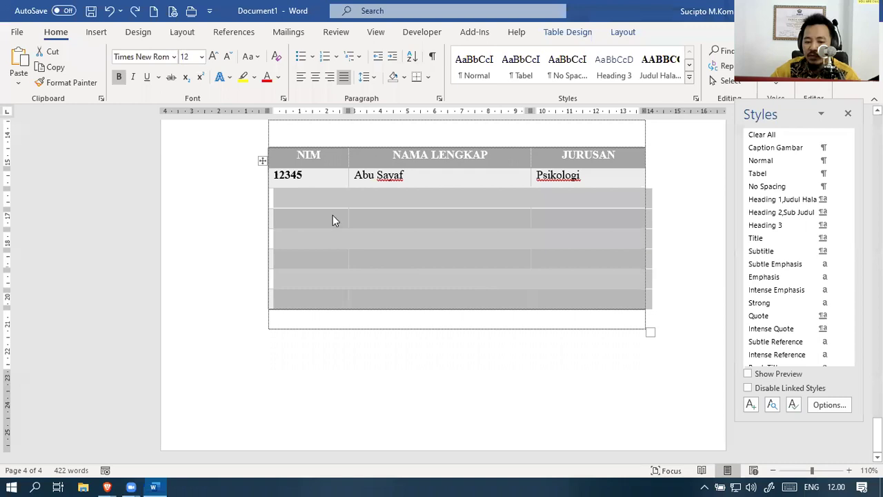
Insert another batch of empty rows, then deselect them and return to the student table
right_click(357, 287)
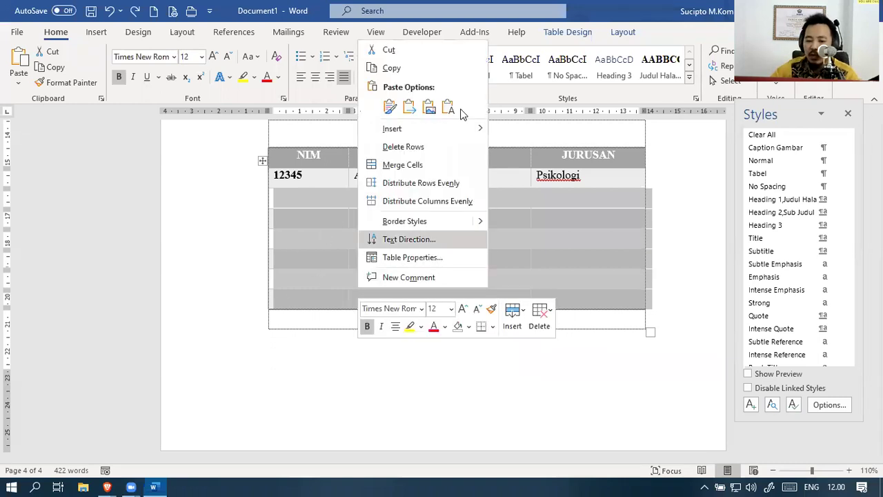
mouse_move(454, 128)
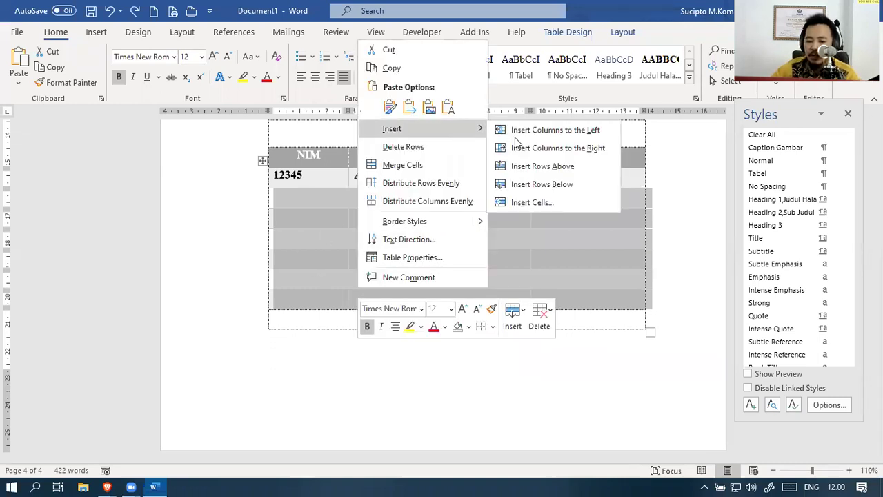
click(536, 167)
click(272, 231)
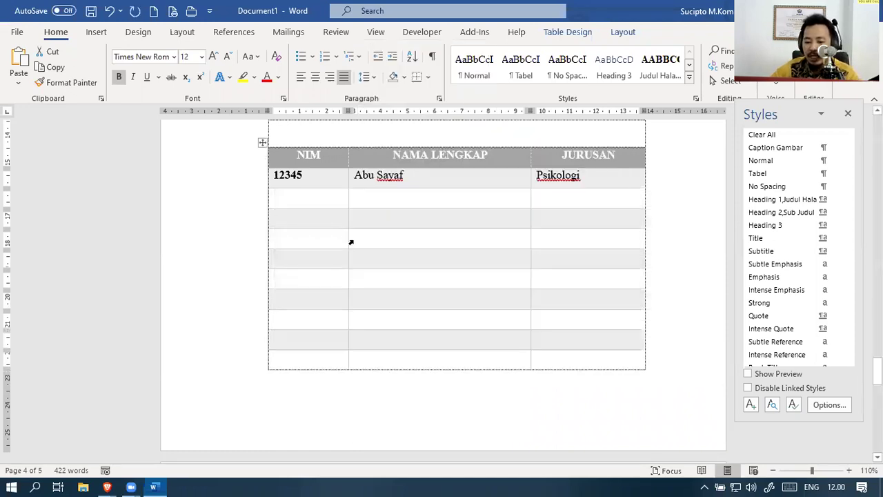
click(357, 244)
scroll(363, 247, down, 3)
scroll(364, 244, down, 4)
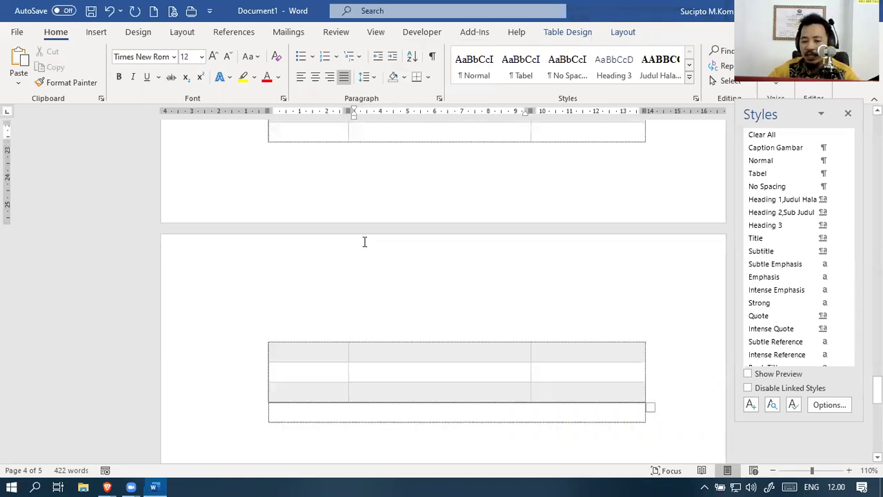
scroll(363, 240, up, 7)
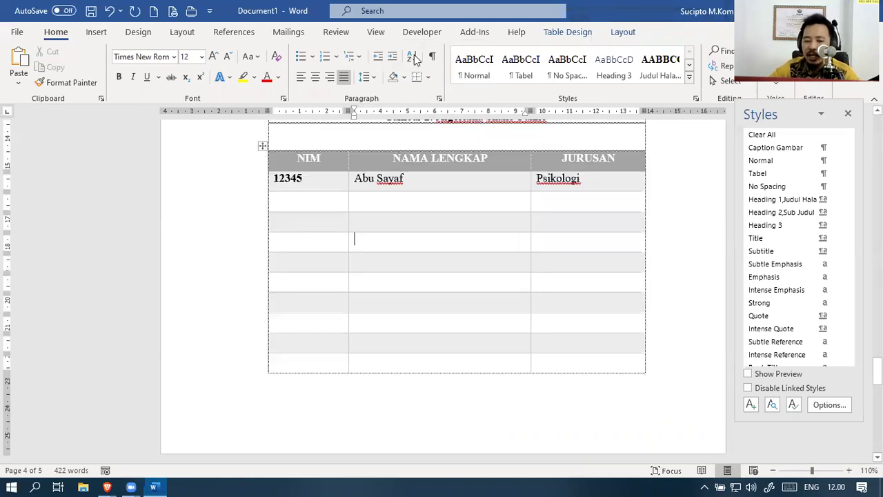
Restyle the NIM table, trying gold before applying orange List Table 4 - Accent 2
key(alt+KP_5)
click(572, 40)
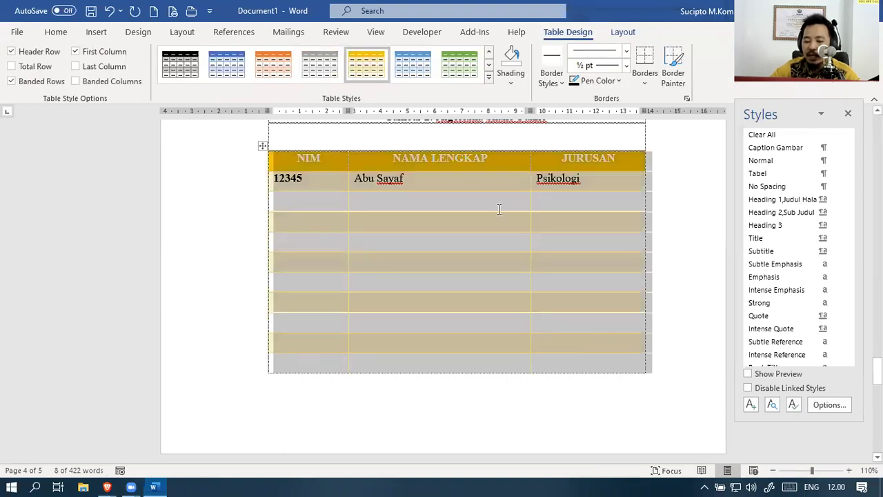
click(508, 239)
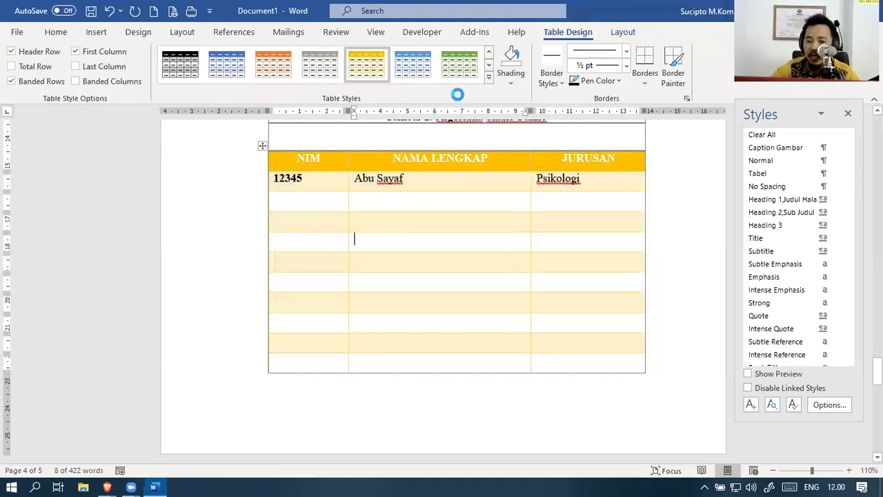
key(alt+KP_5)
key(alt+j)
key(t)
key(s)
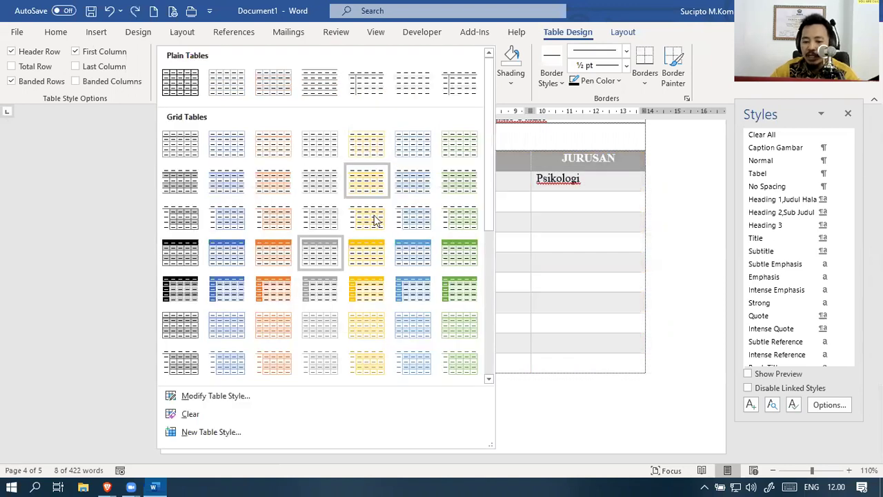
scroll(288, 332, down, 5)
click(276, 254)
key(alt+KP_5)
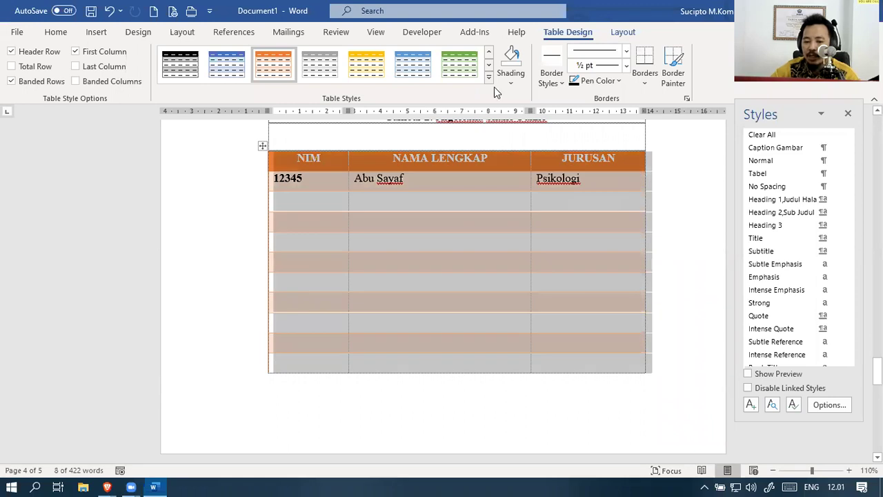
key(alt+j)
Open Modify Style for the List Table 4 - Accent 2 table style, moving it off the table
key(t)
key(s)
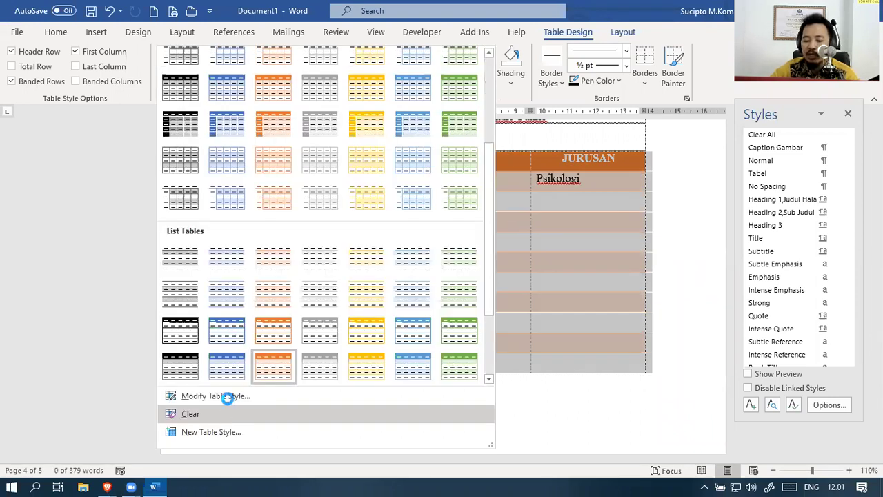
key(Escape)
key(alt+j)
key(t)
key(s)
key(m)
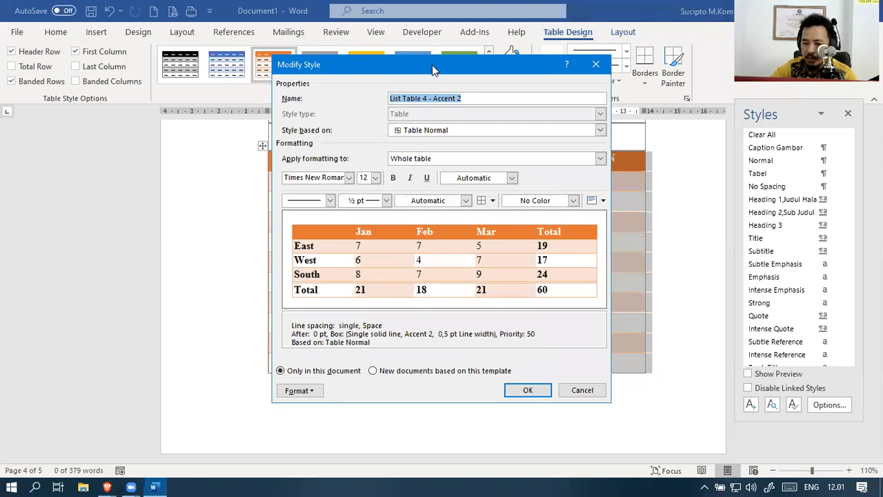
drag(441, 64, 586, 27)
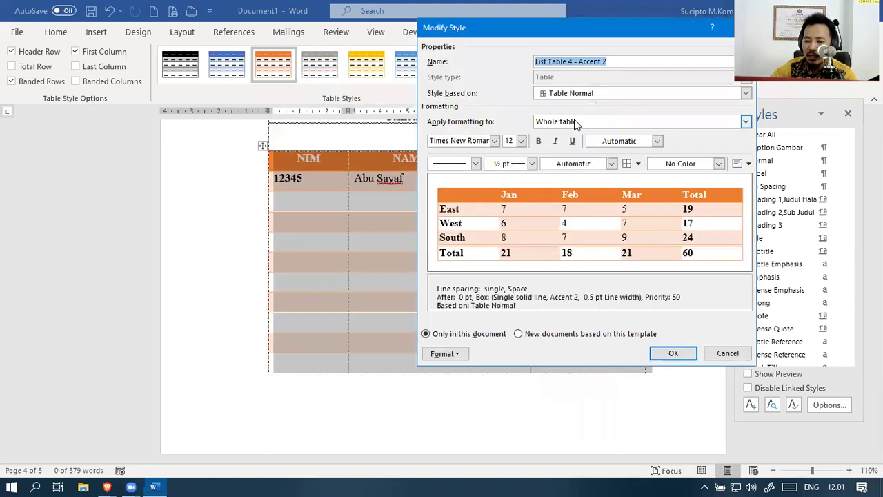
Choose Odd banded rows as the table part to format
click(576, 122)
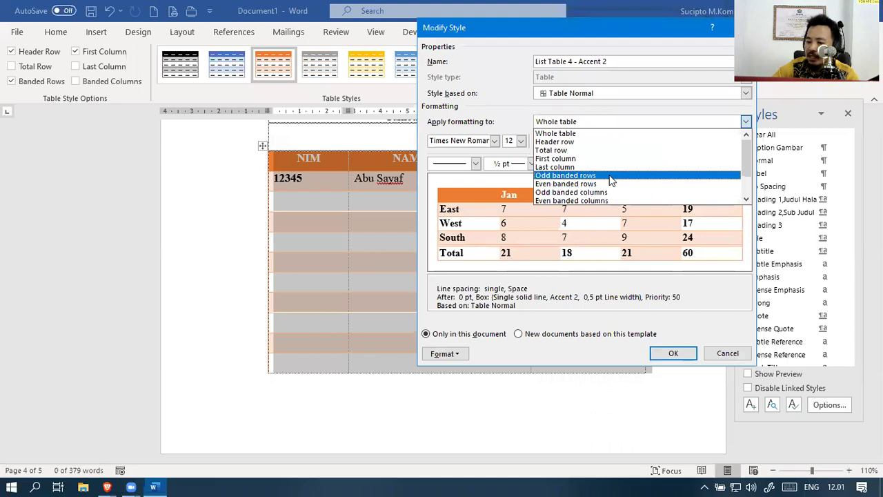
scroll(623, 177, down, 2)
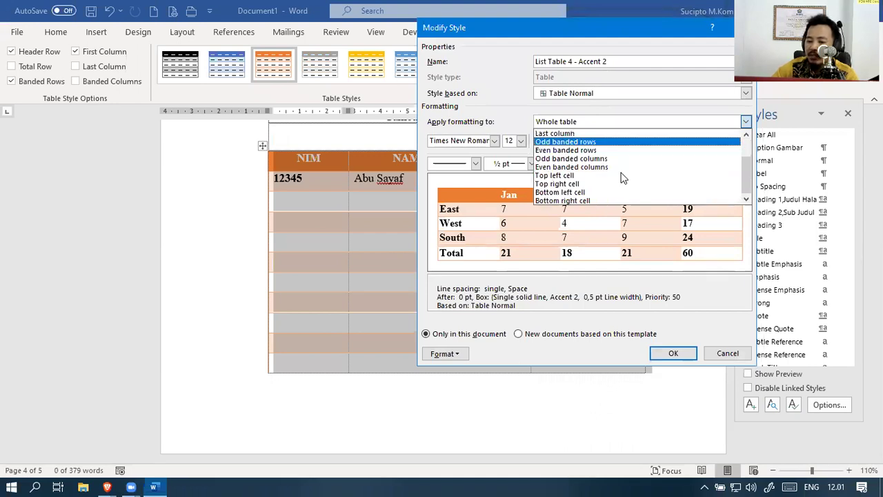
key(Up)
key(Down)
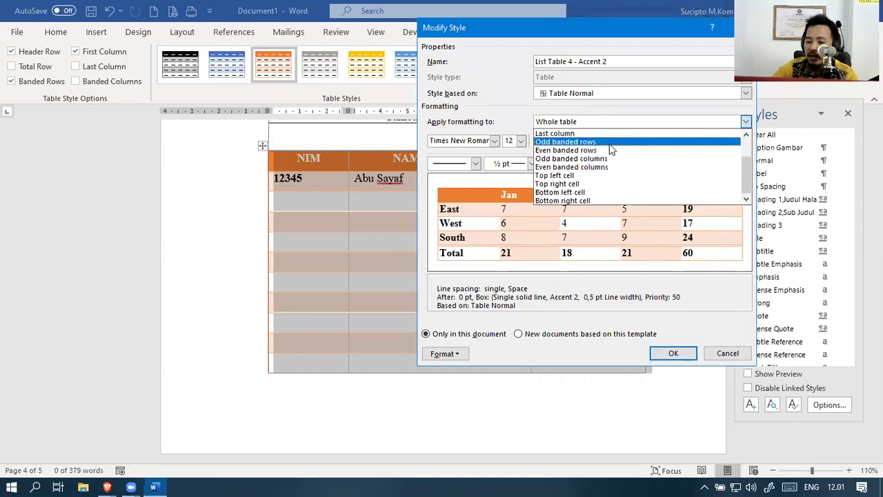
click(697, 142)
click(667, 165)
click(649, 127)
click(649, 127)
click(638, 150)
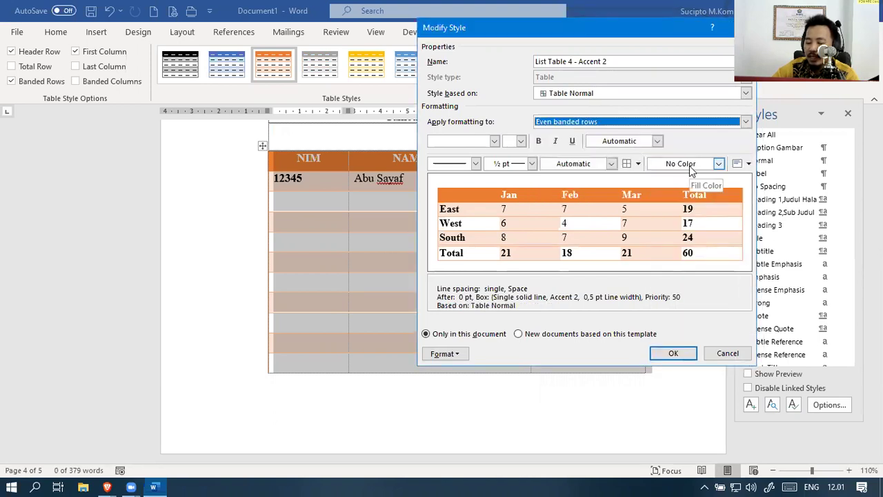
click(588, 122)
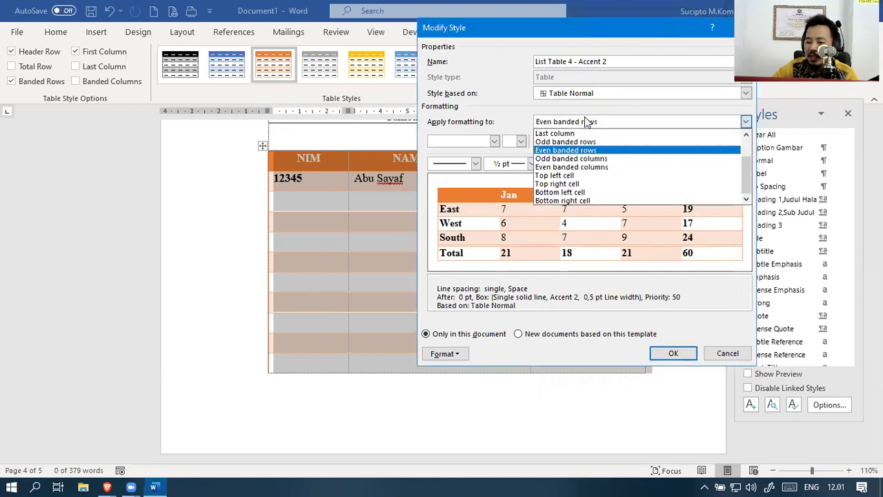
click(588, 142)
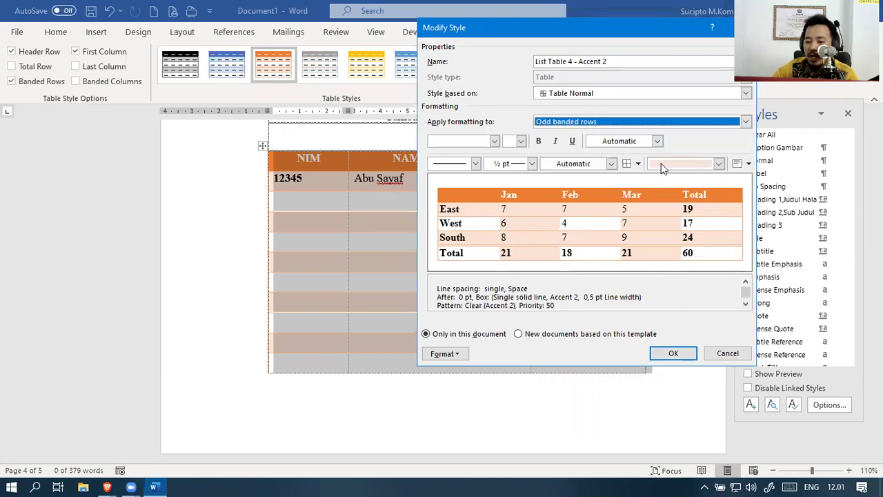
Fill the odd banded rows with light peach
click(719, 163)
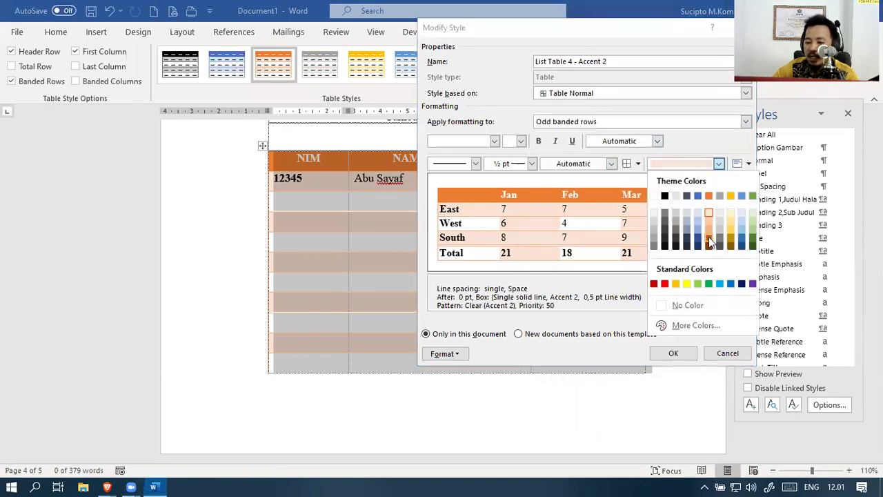
click(709, 236)
click(703, 167)
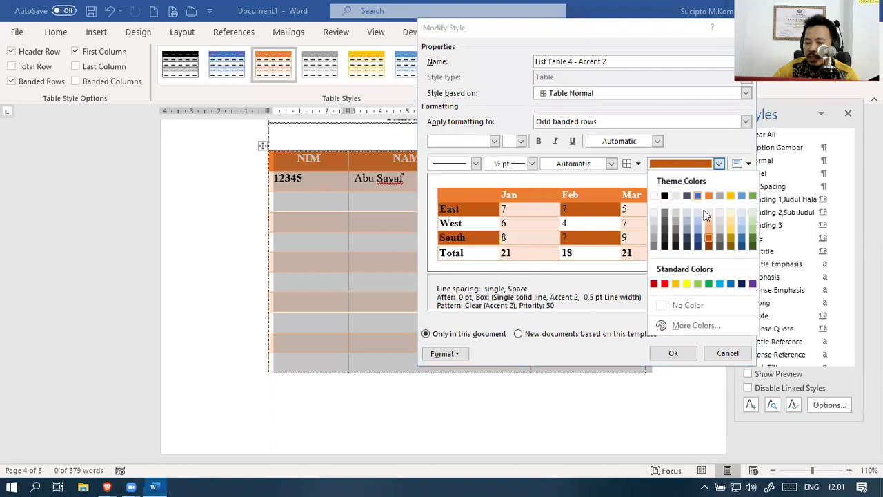
click(706, 212)
Fill the even banded rows with orange and apply the modified table style
click(642, 129)
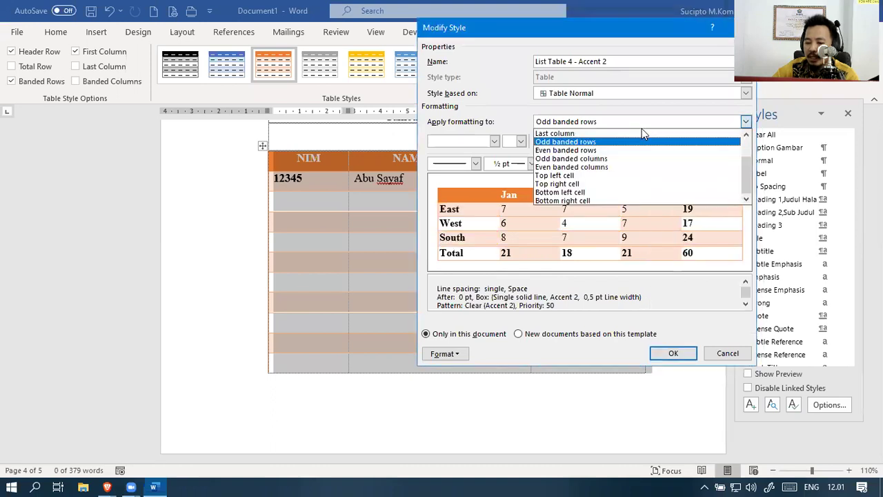
click(641, 156)
click(676, 163)
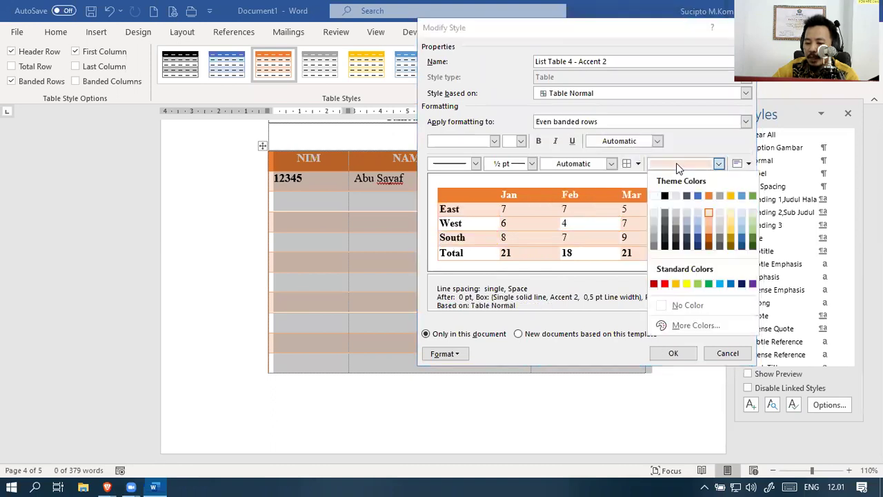
click(708, 232)
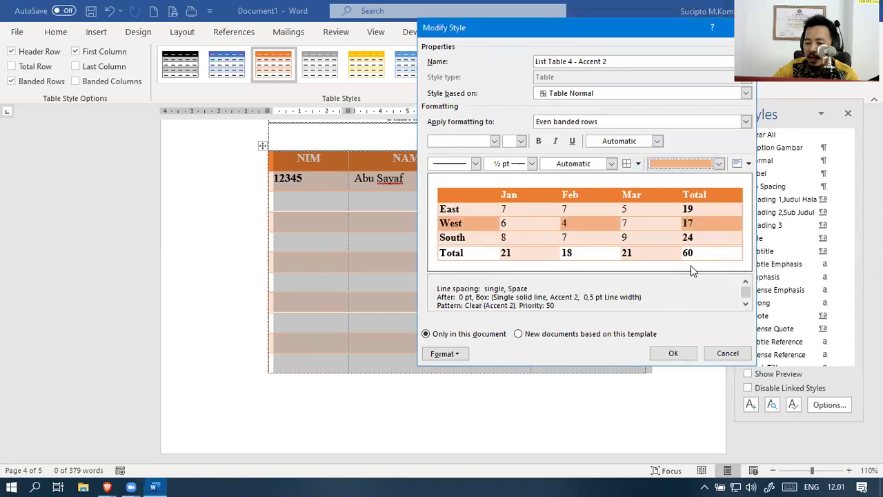
click(673, 353)
click(354, 258)
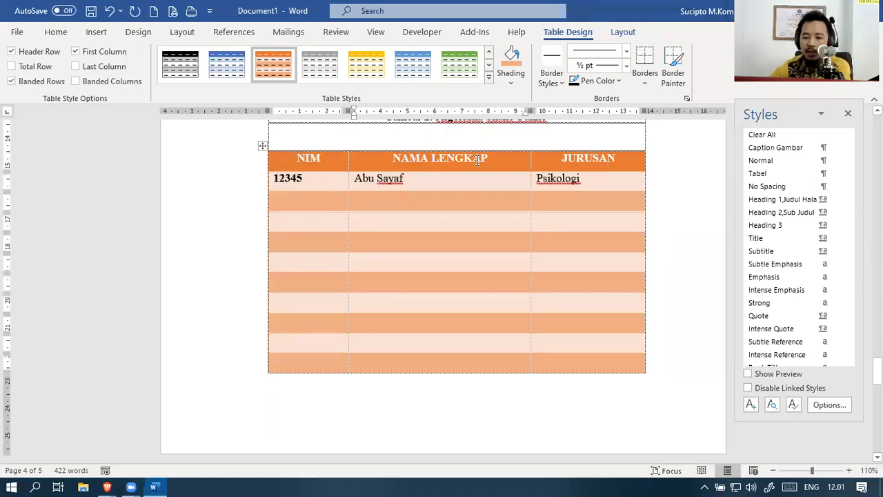
Close the Styles pane, select the entire student table and bring up its Layout options
click(221, 180)
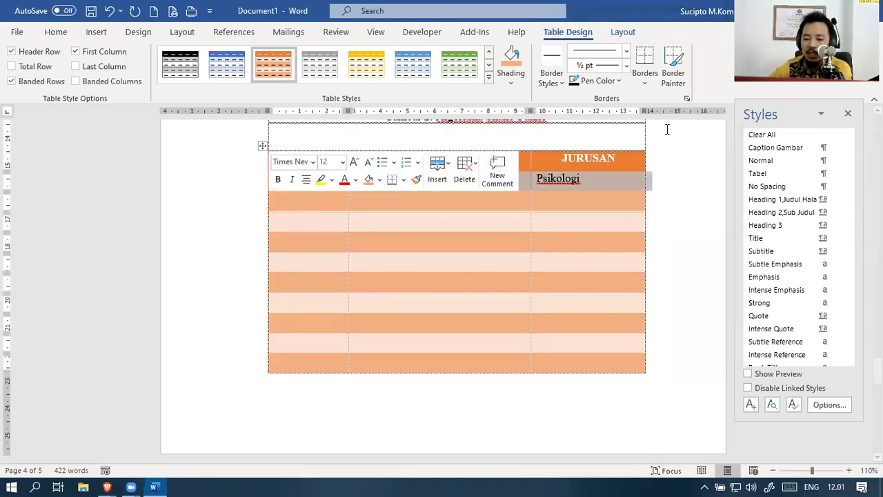
click(635, 184)
click(847, 116)
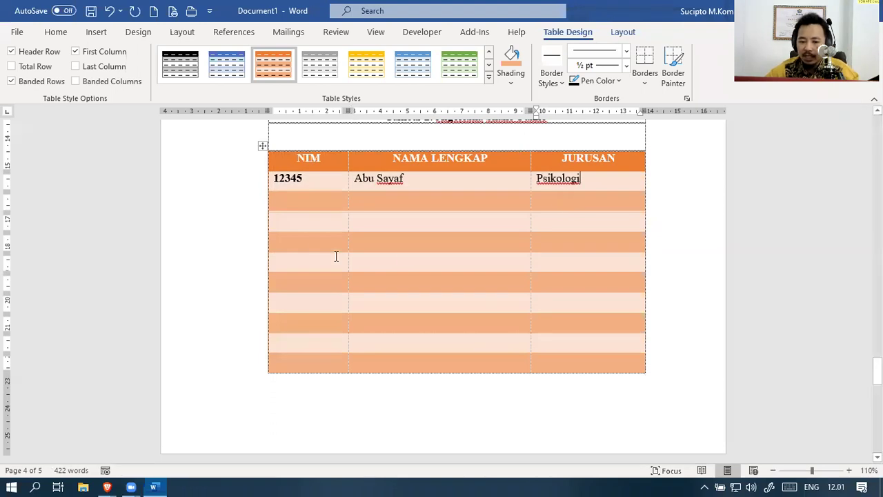
ctrl+scroll(302, 196, up, 7)
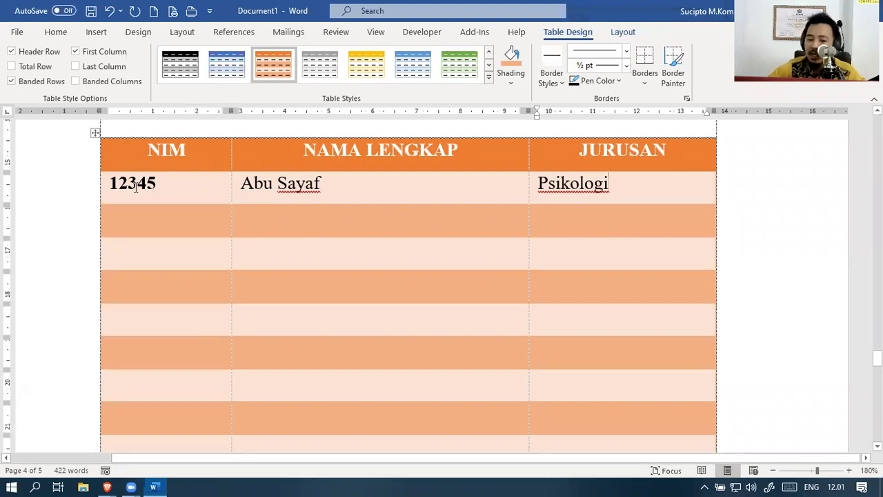
click(95, 133)
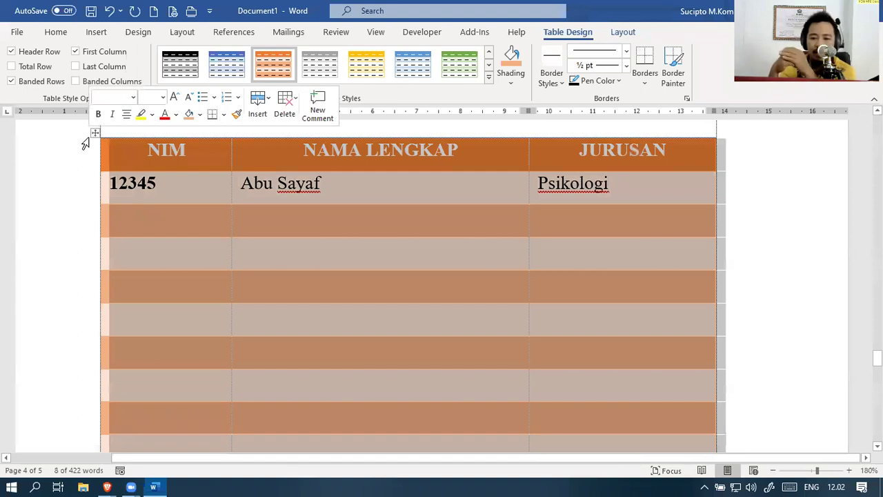
click(620, 31)
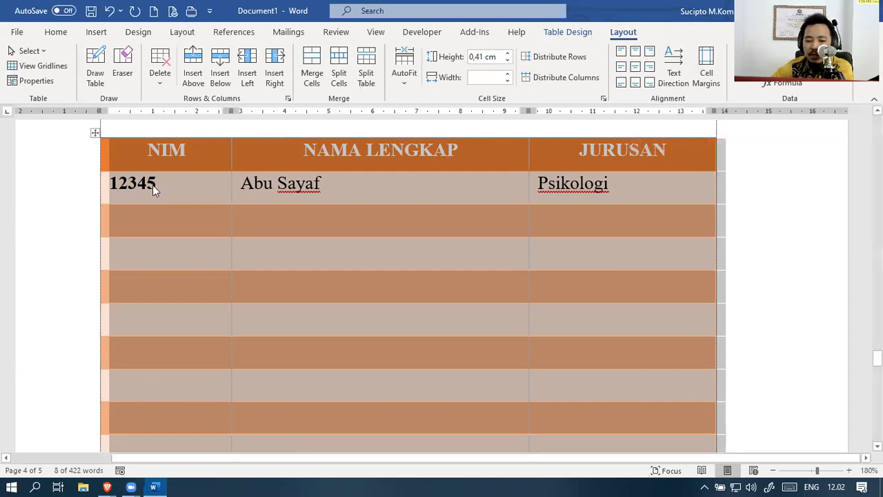
click(117, 192)
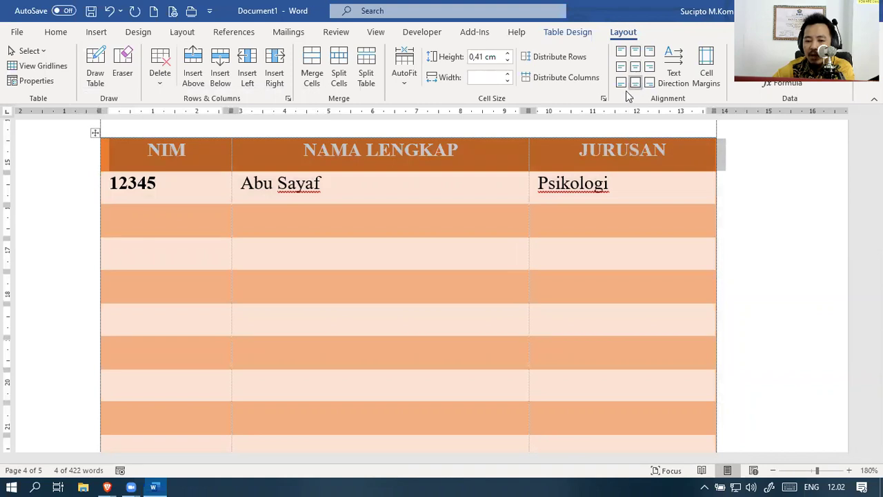
click(321, 181)
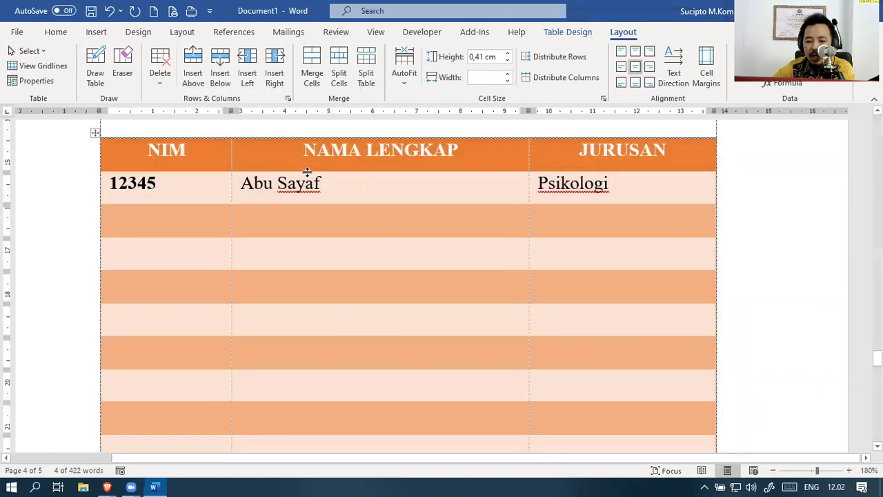
drag(148, 150, 217, 142)
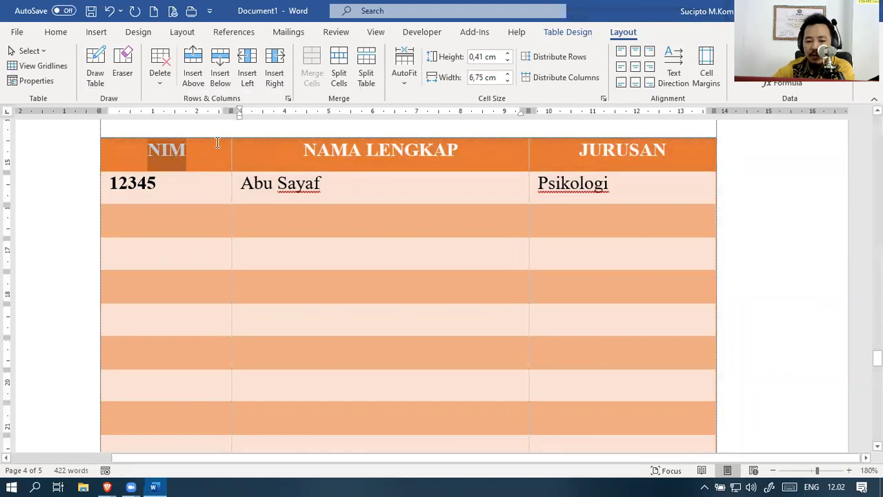
click(636, 69)
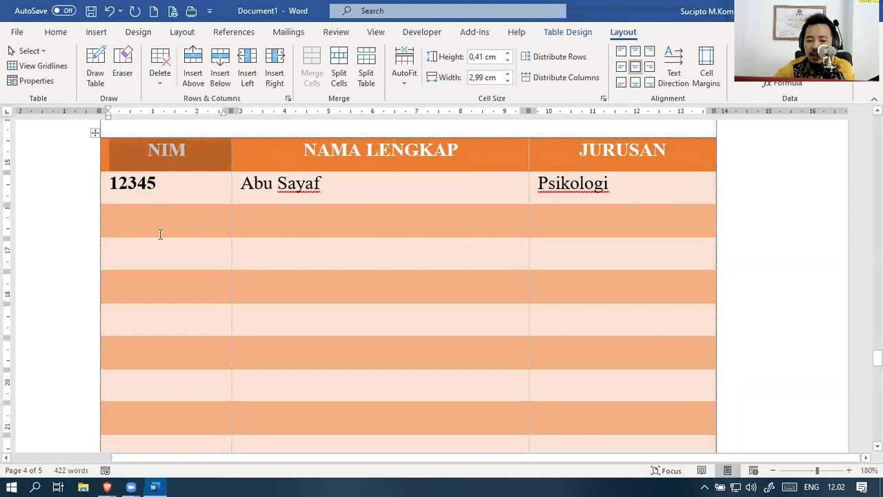
click(89, 193)
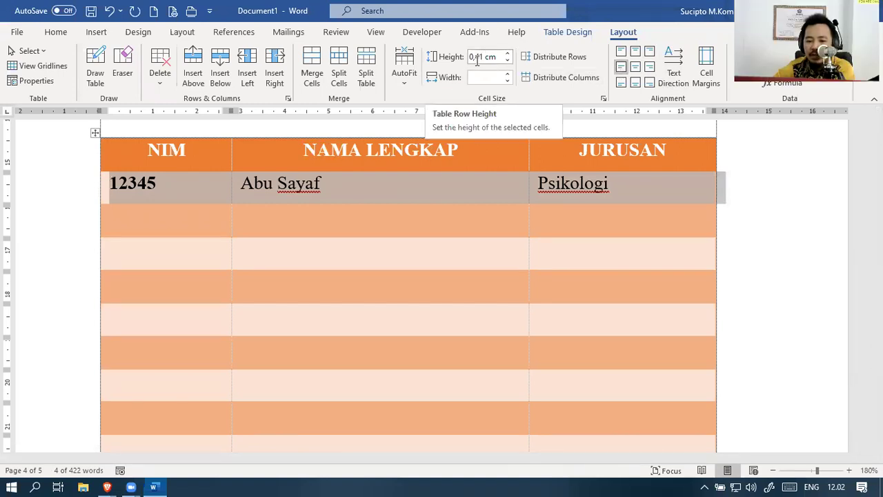
click(95, 133)
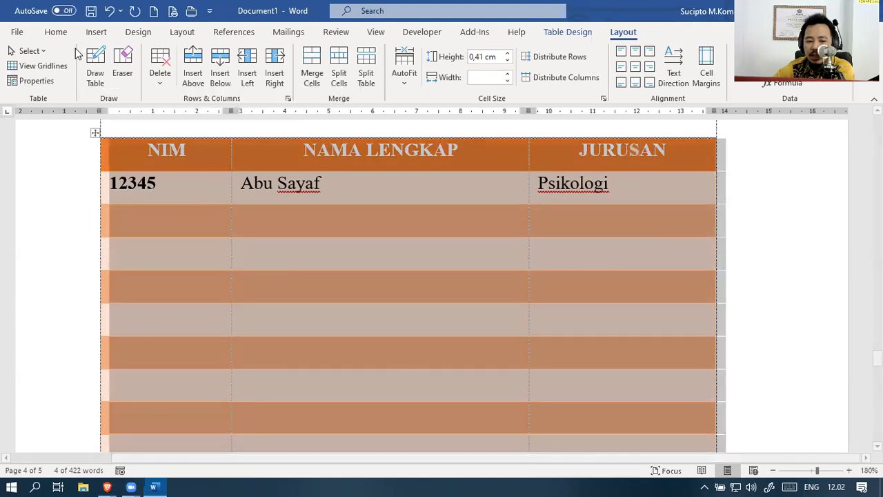
click(60, 34)
click(366, 77)
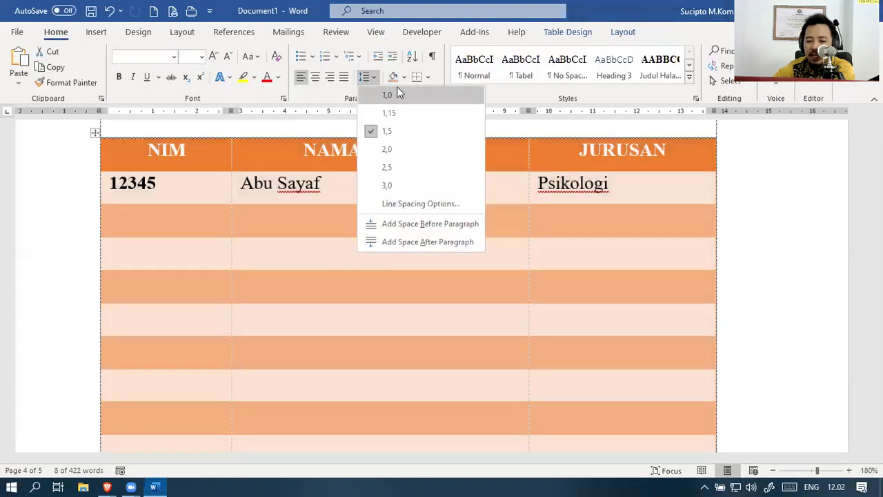
click(398, 93)
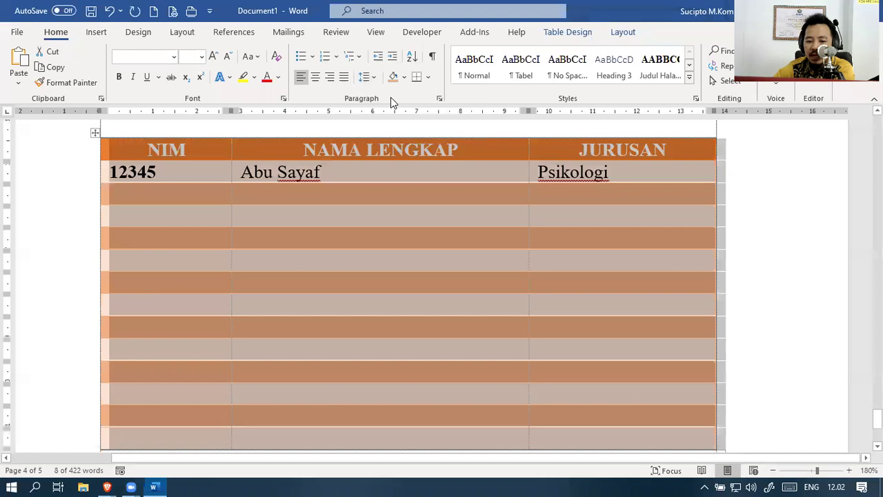
click(366, 77)
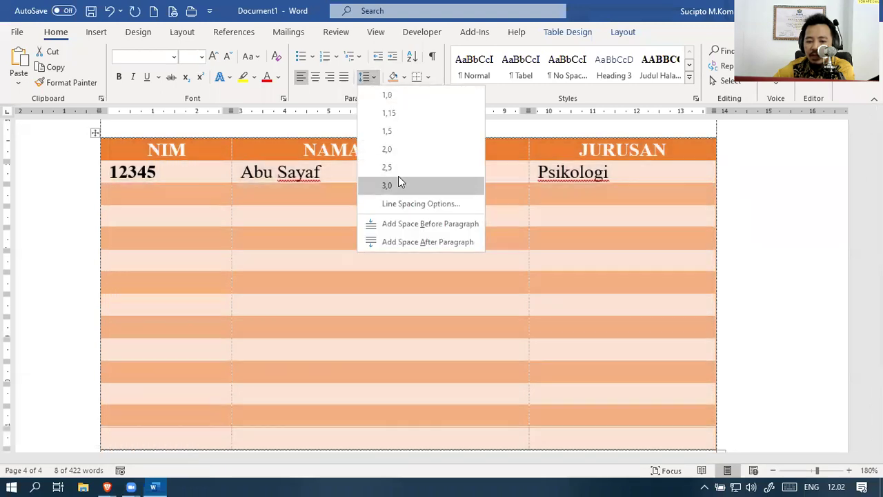
click(398, 179)
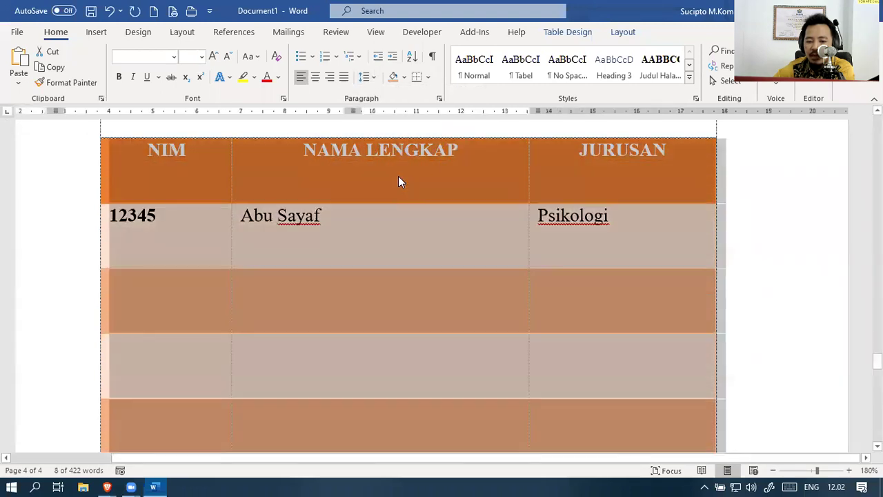
click(366, 78)
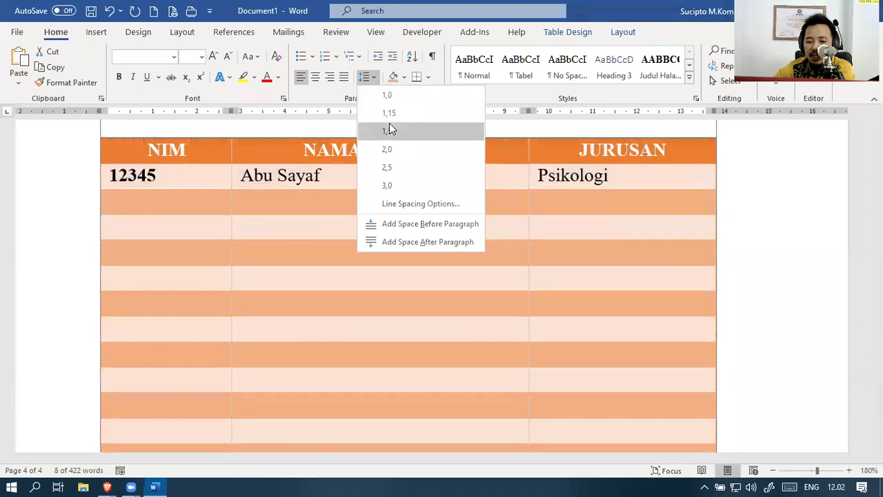
click(390, 130)
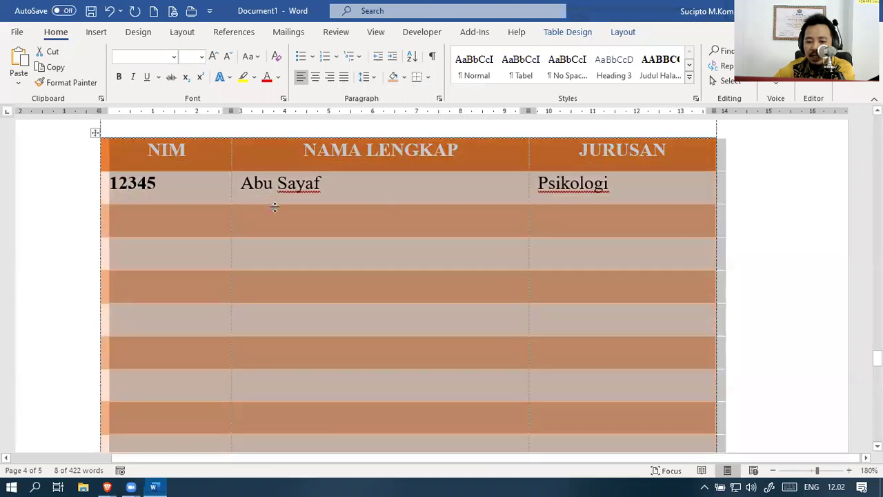
click(274, 200)
click(68, 188)
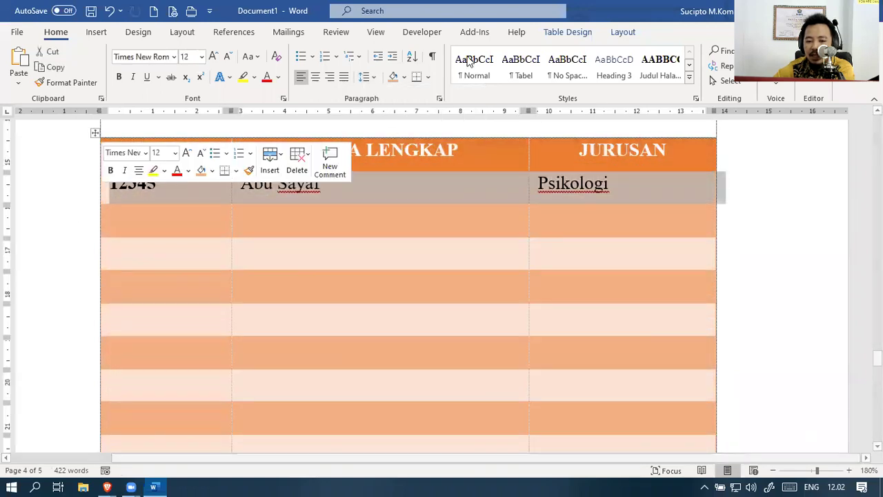
click(623, 32)
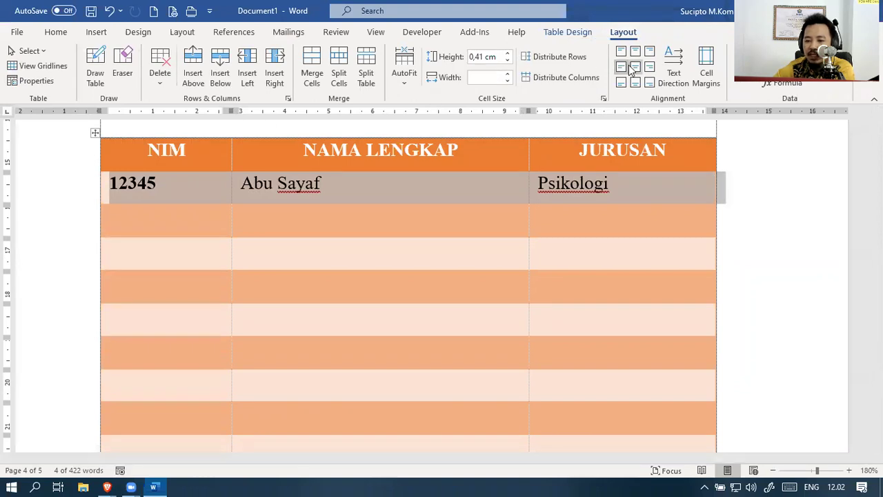
click(678, 63)
click(680, 64)
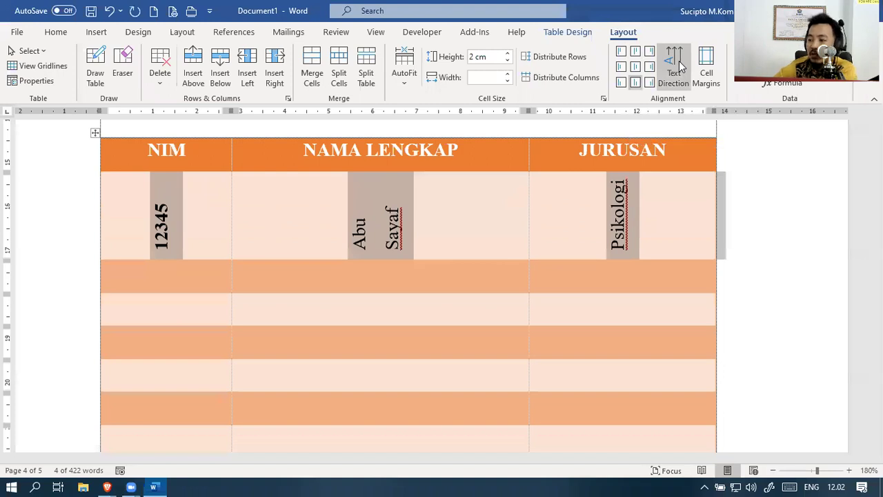
click(680, 64)
click(680, 64)
click(680, 64)
click(680, 63)
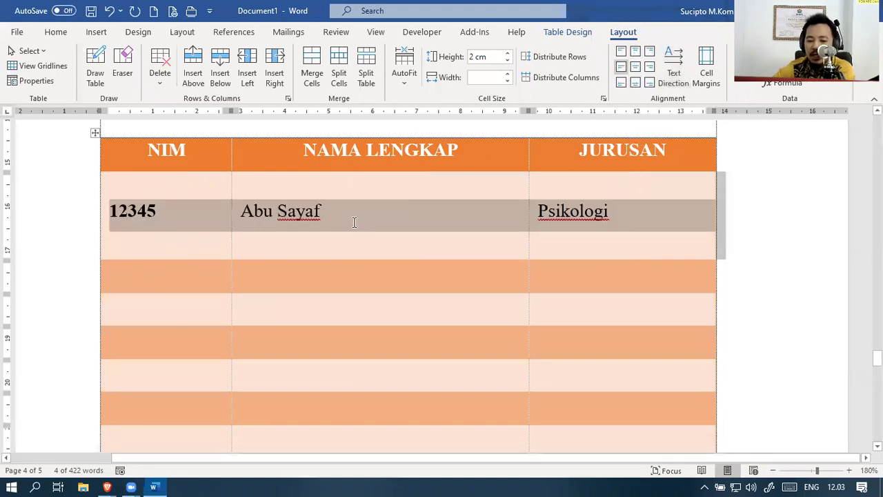
click(331, 211)
click(29, 227)
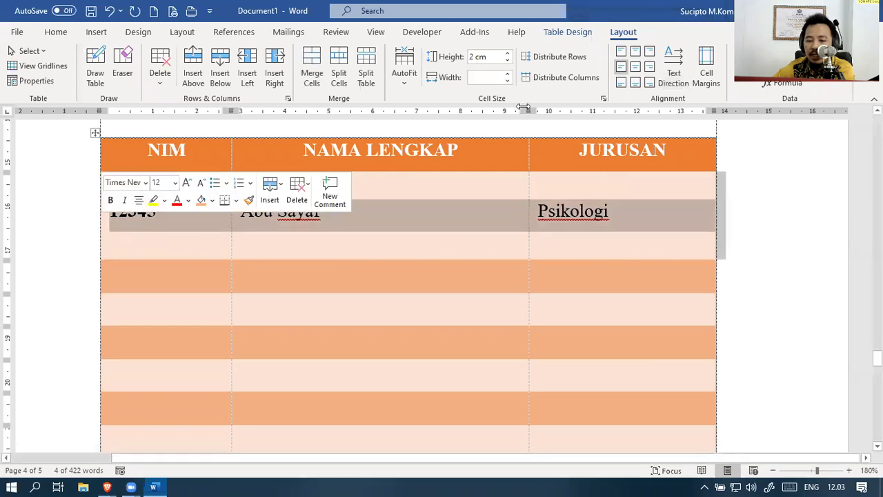
click(622, 52)
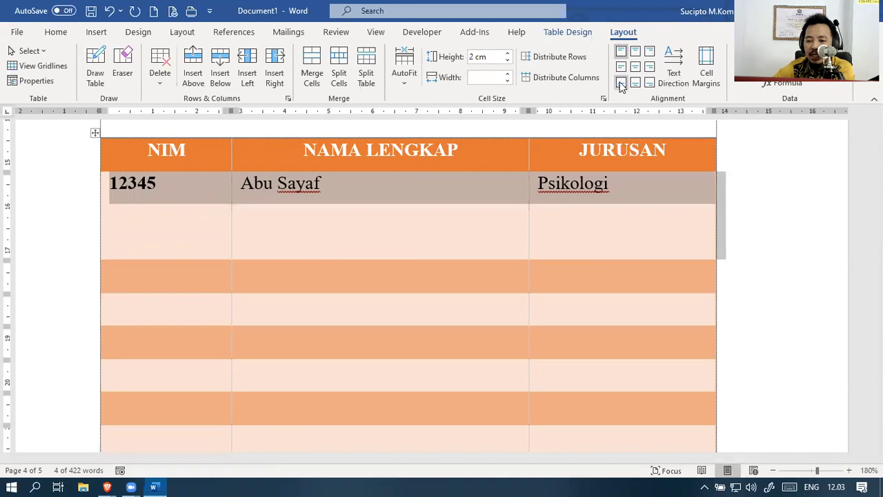
click(621, 83)
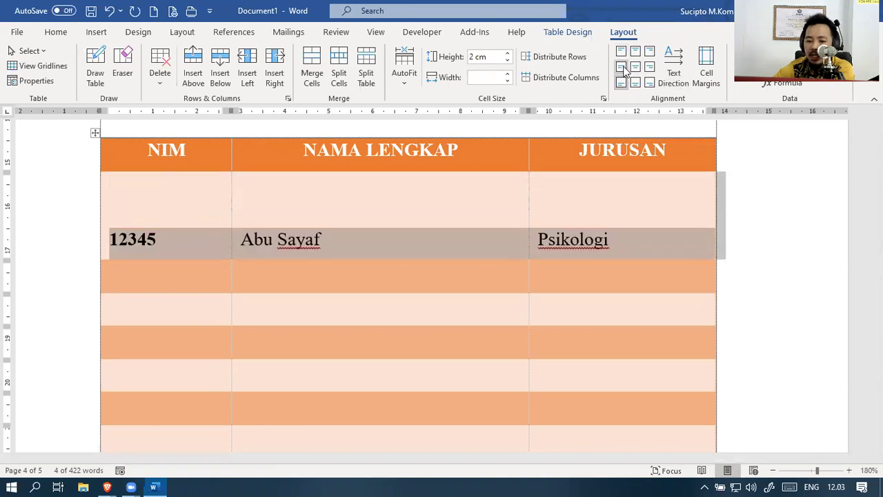
click(622, 67)
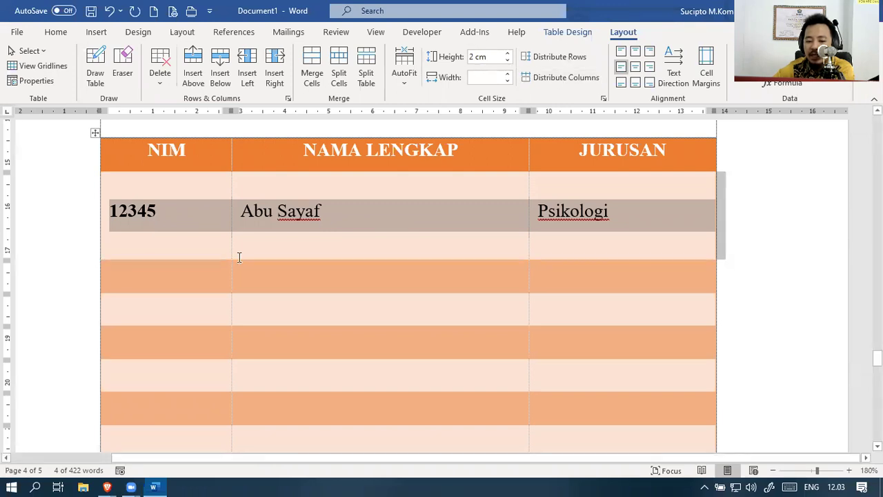
click(46, 320)
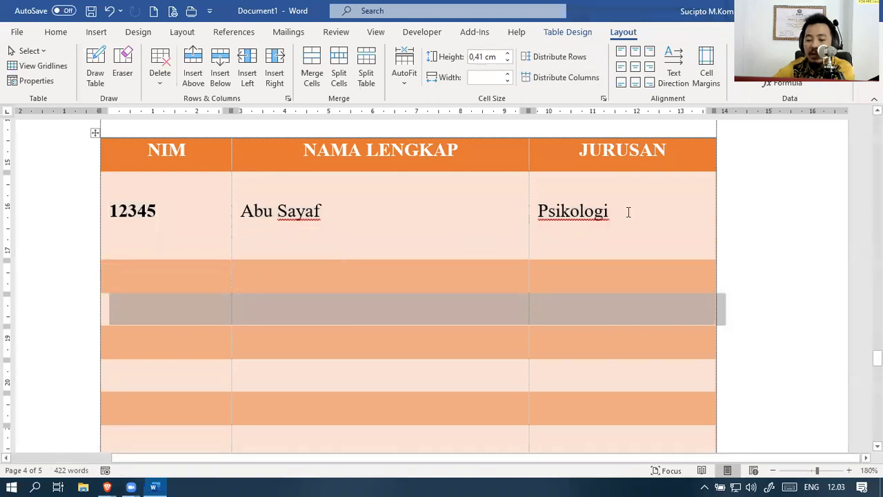
click(56, 31)
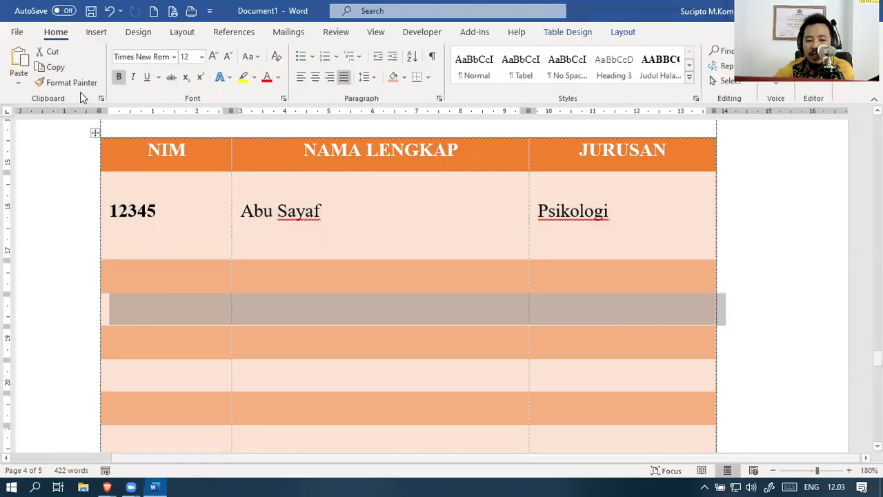
click(68, 82)
click(64, 209)
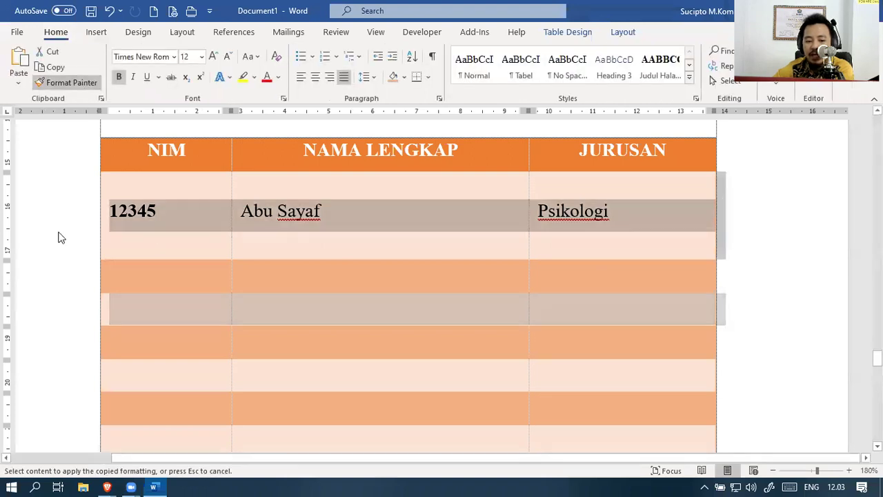
click(142, 339)
click(91, 315)
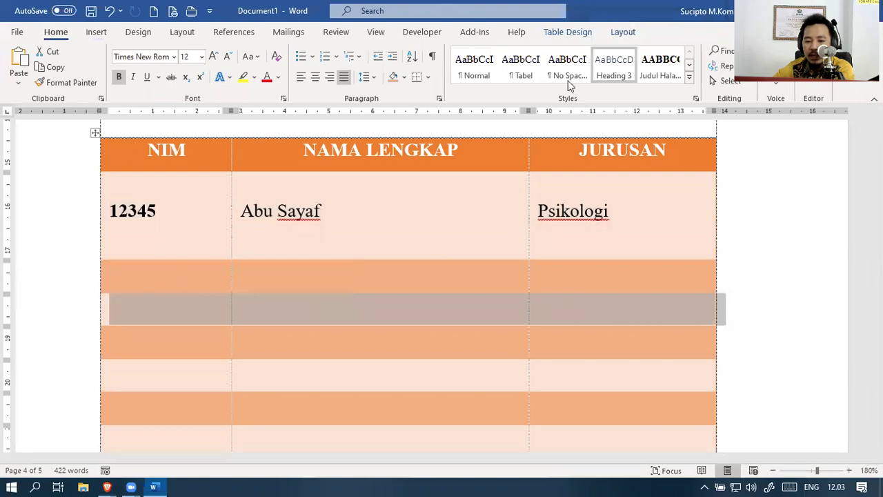
click(629, 39)
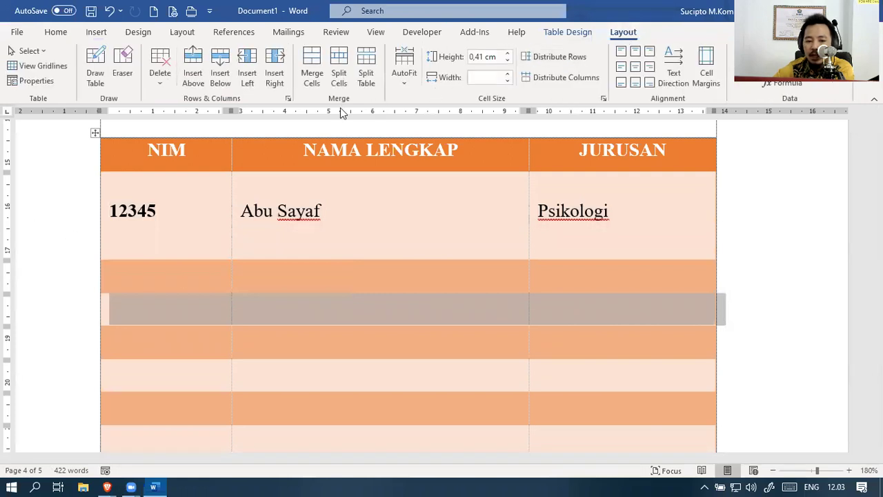
double_click(480, 57)
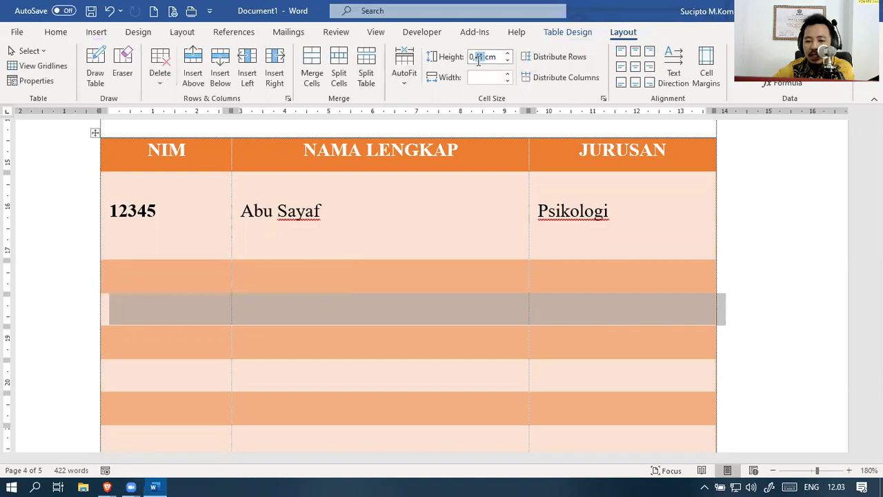
triple_click(482, 57)
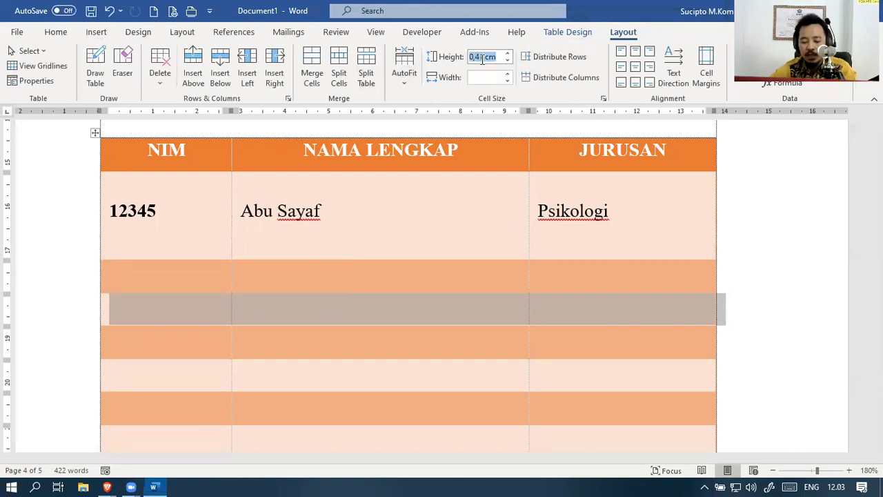
click(61, 210)
click(488, 58)
key(ctrl+a)
text(0,41 cm)
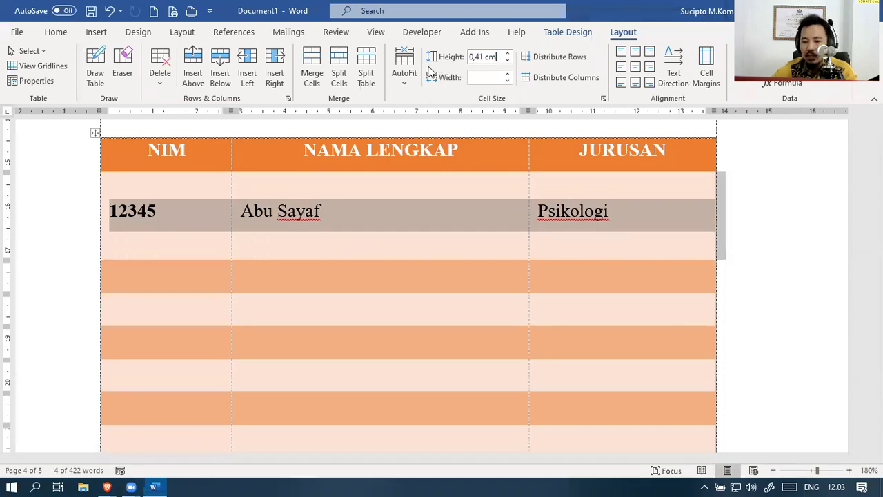
key(Return)
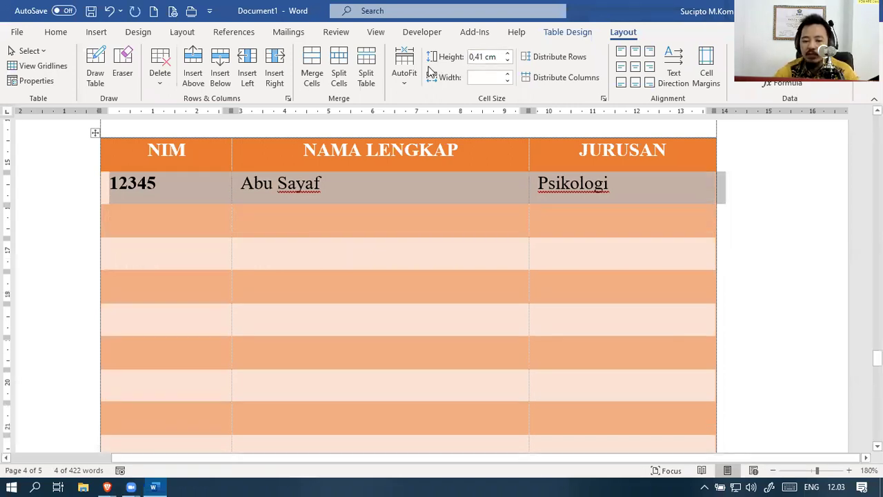
Place the caret in the empty line above the table and open Modify Style for Tabel
click(591, 284)
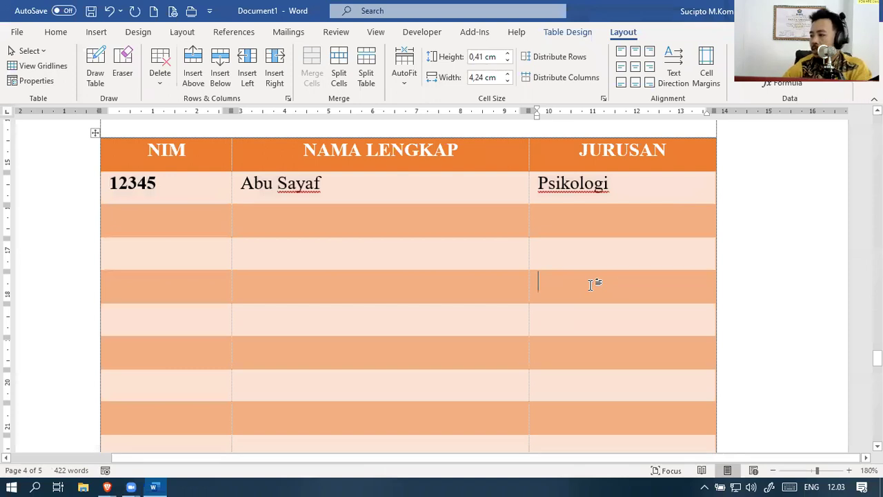
scroll(585, 287, up, 5)
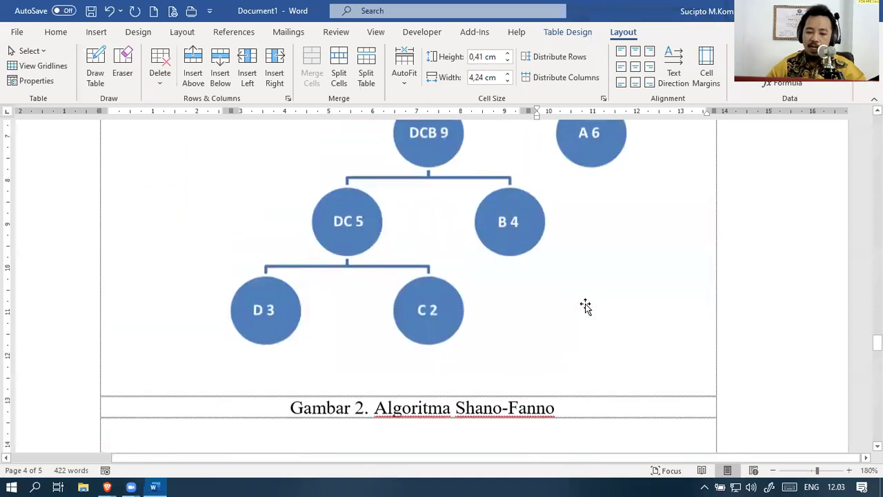
scroll(600, 293, down, 5)
scroll(605, 290, up, 3)
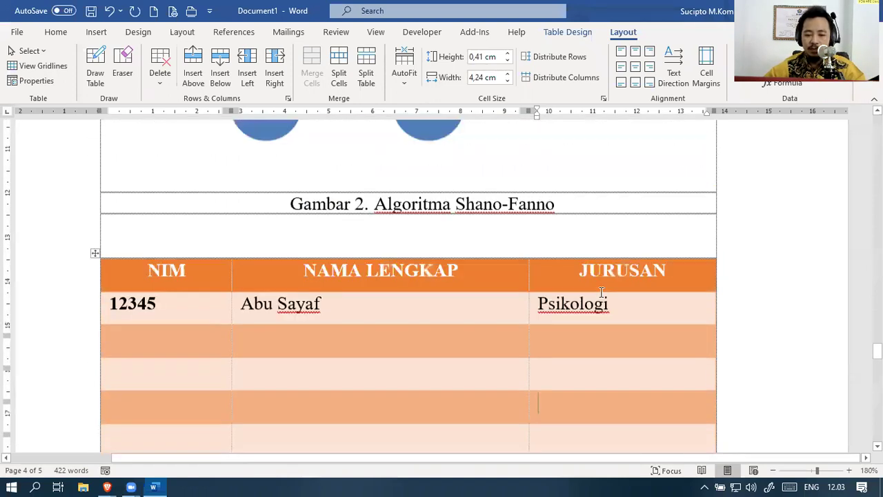
click(178, 287)
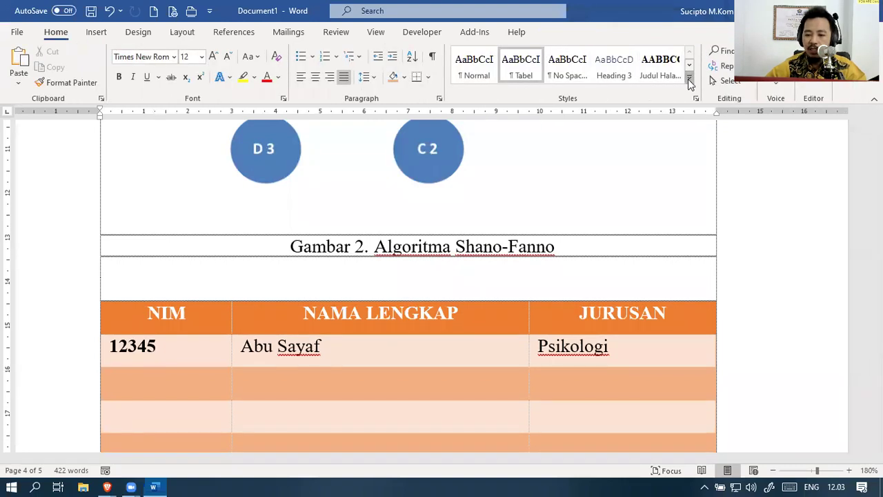
click(689, 82)
click(145, 299)
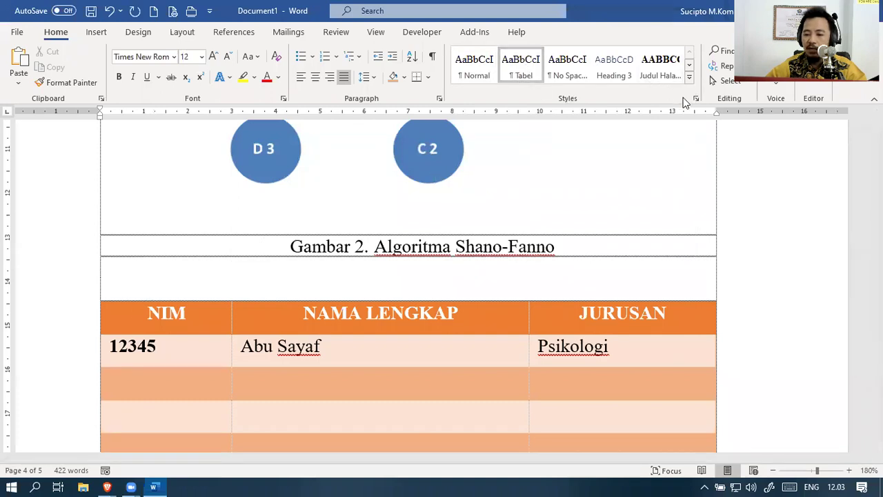
click(695, 99)
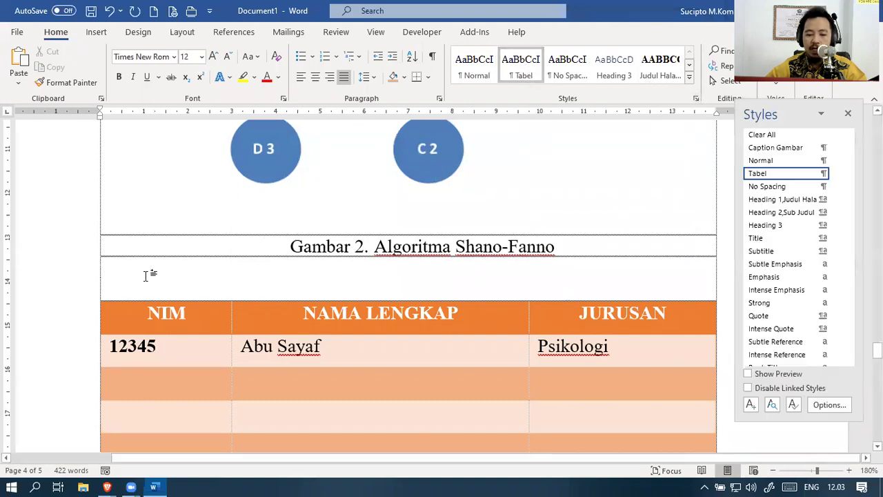
click(837, 174)
click(758, 210)
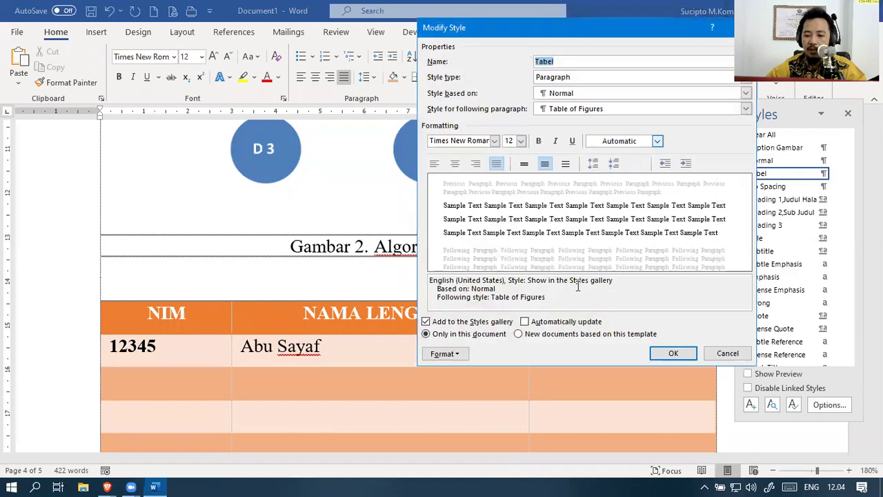
Give the Tabel style automatic 'Tabel 1.' numbering, replacing Gambar, for new documents too
click(553, 336)
click(445, 353)
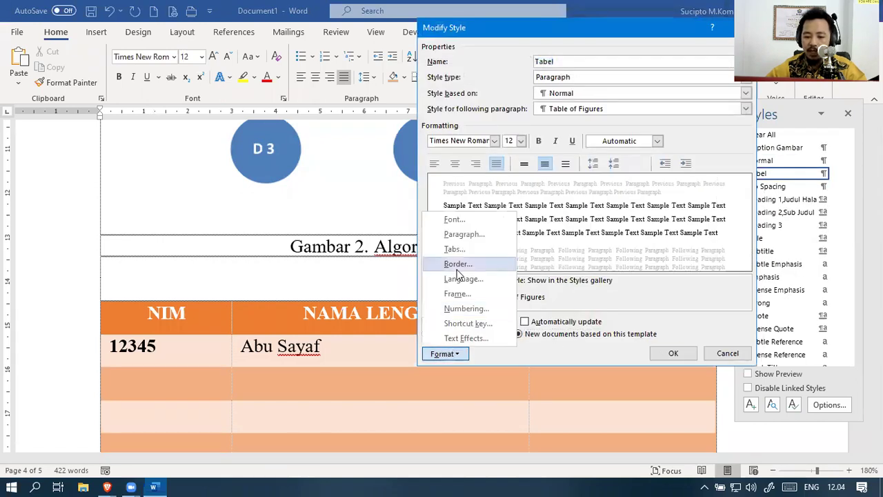
click(455, 308)
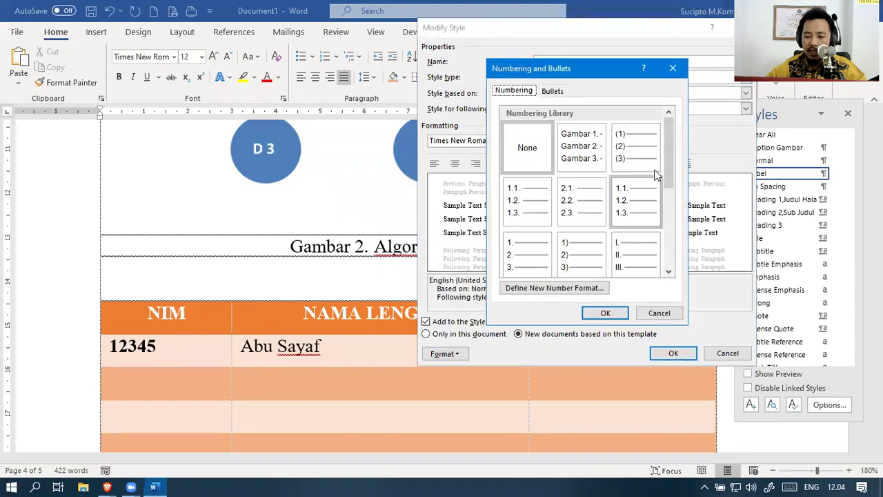
click(531, 266)
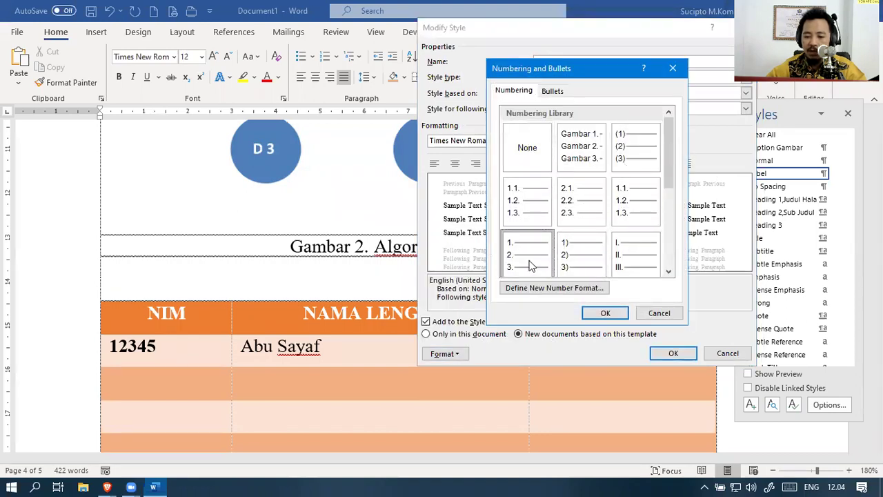
click(588, 290)
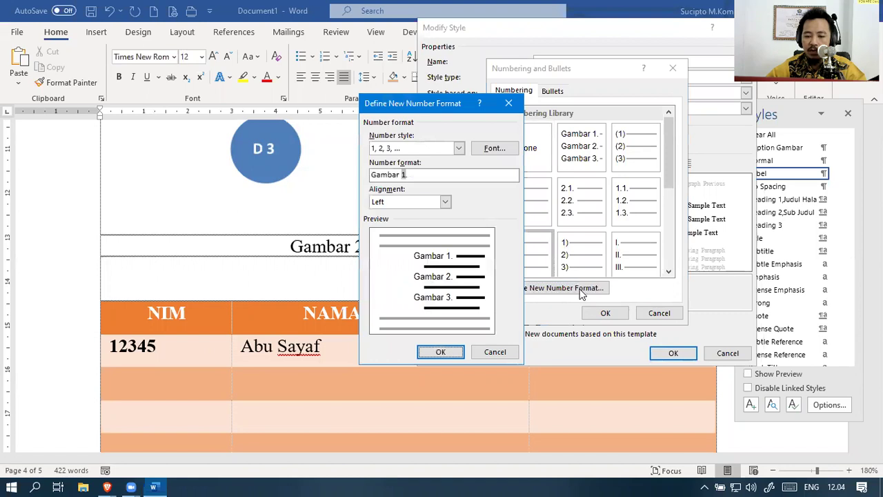
click(403, 175)
drag(402, 175, 365, 169)
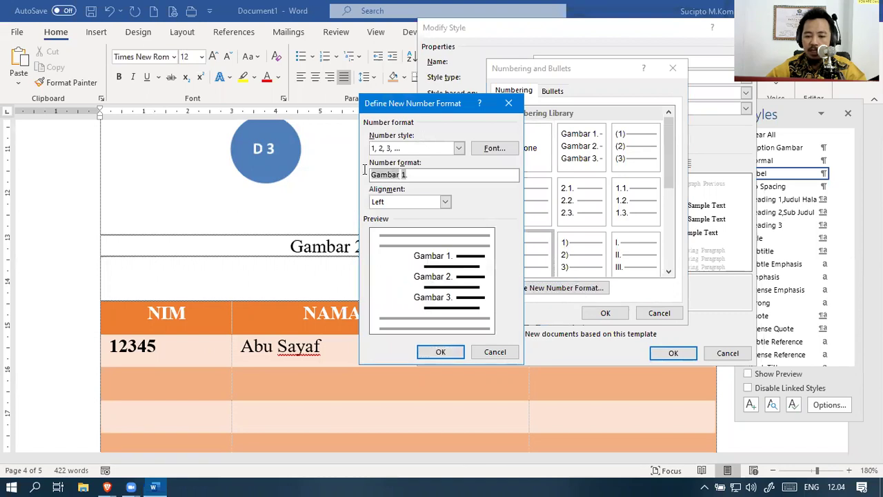
text(Tabel)
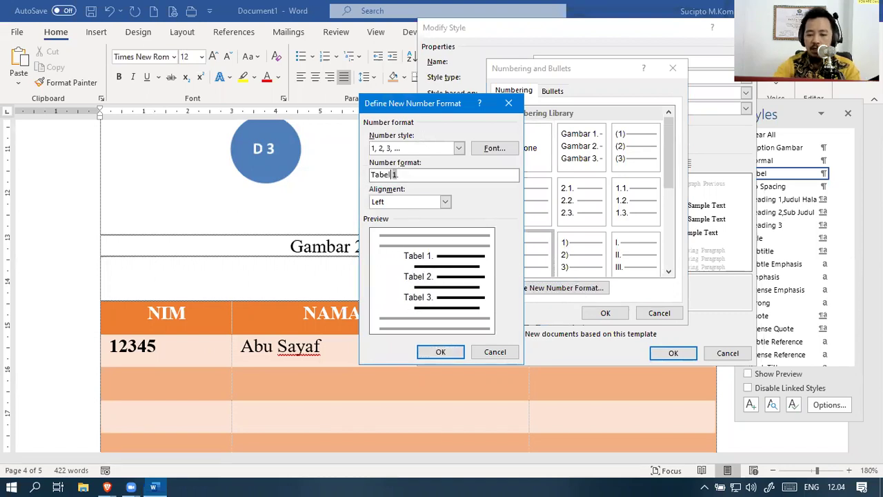
click(441, 352)
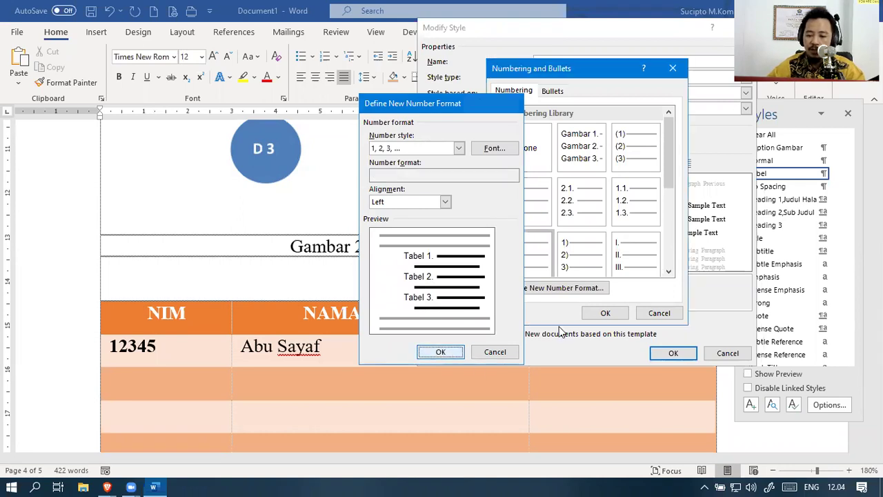
click(606, 313)
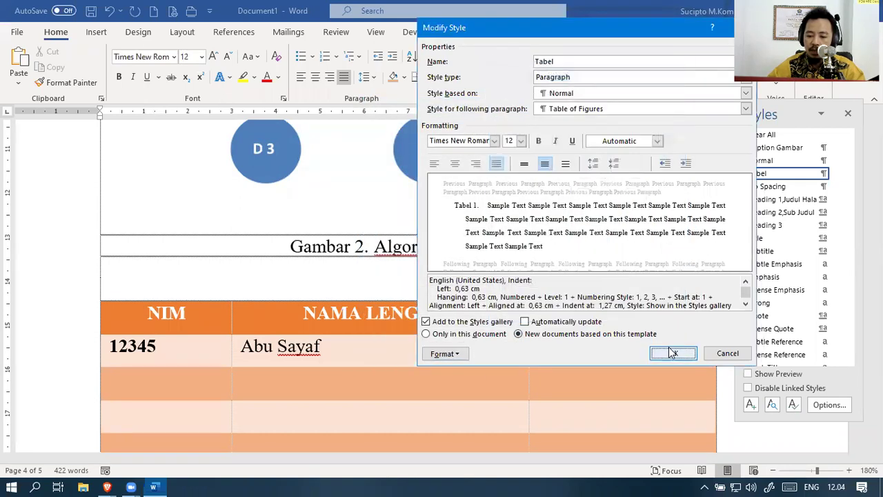
click(673, 353)
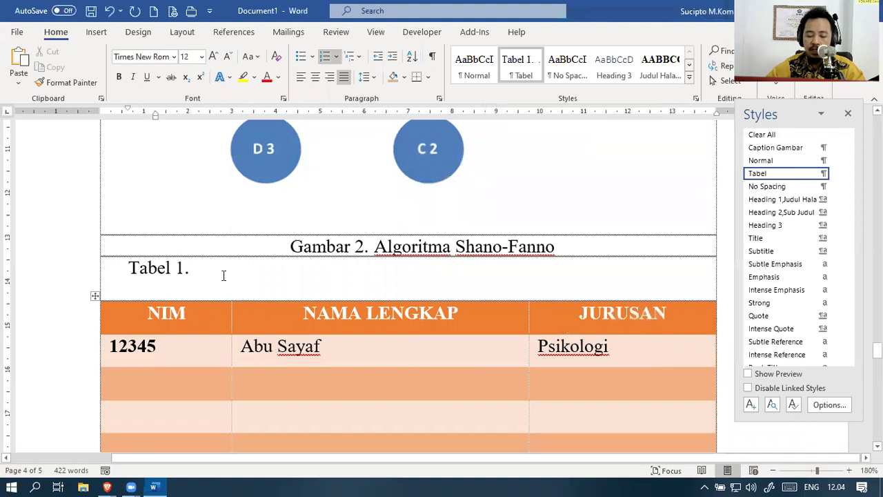
Type 'BLA BLA BLA' after Tabel 1. and add a blank line below the Gambar 2 caption
text(BIA)
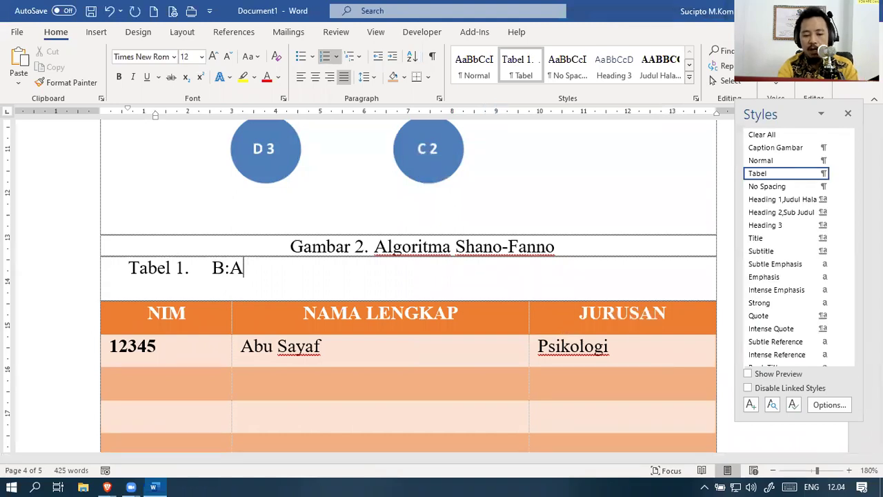
text(LA BLA BLA)
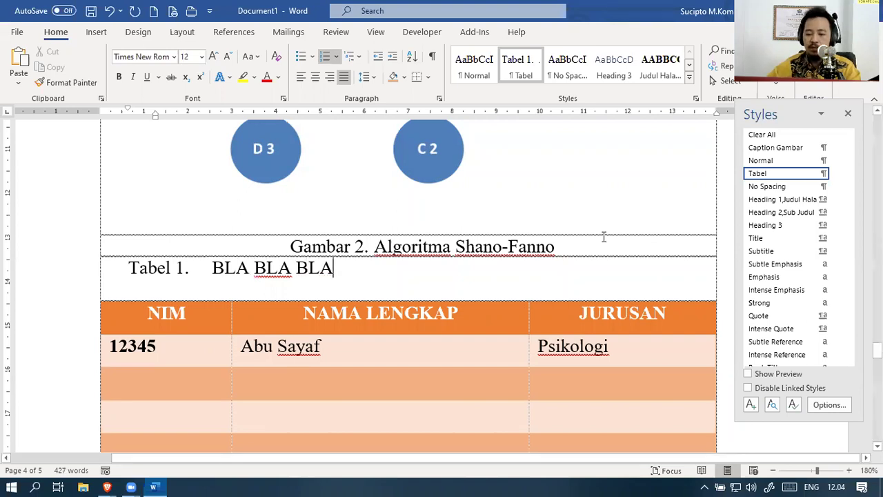
key(Return)
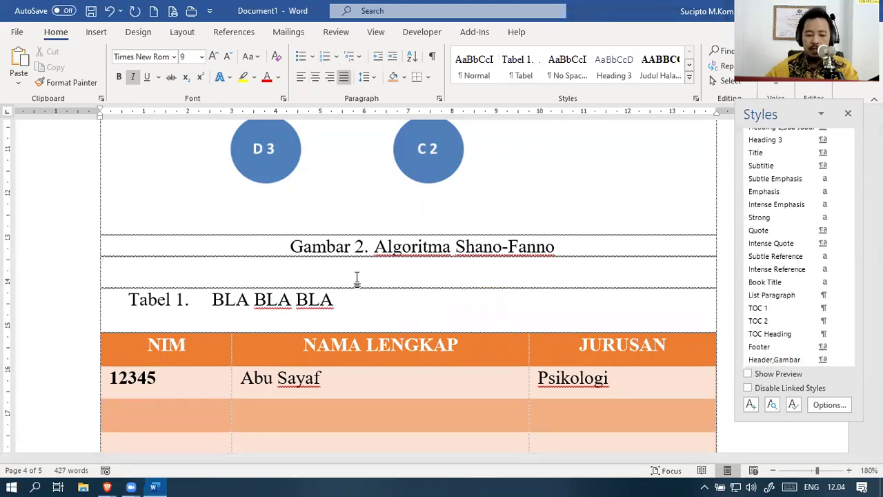
click(133, 306)
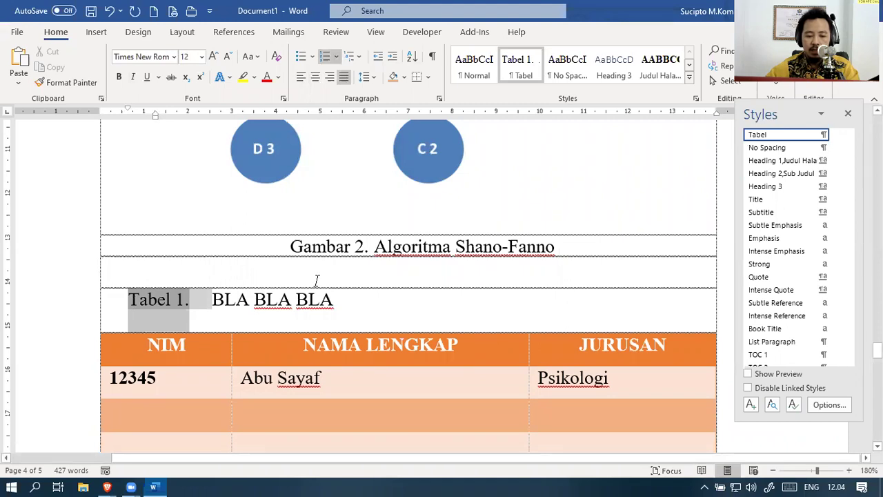
click(310, 298)
click(848, 113)
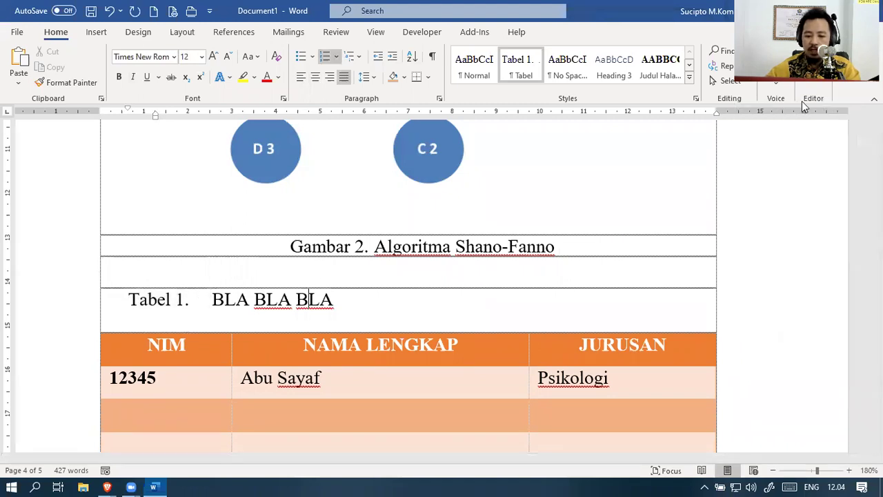
click(59, 311)
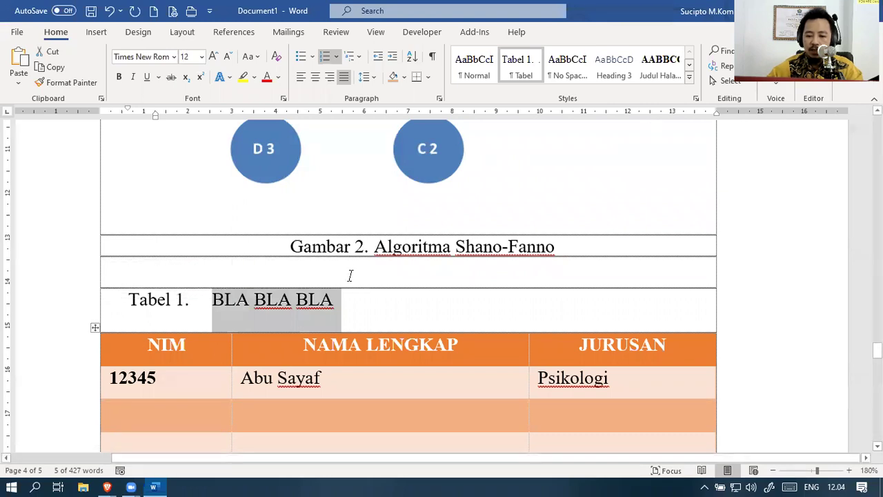
click(695, 98)
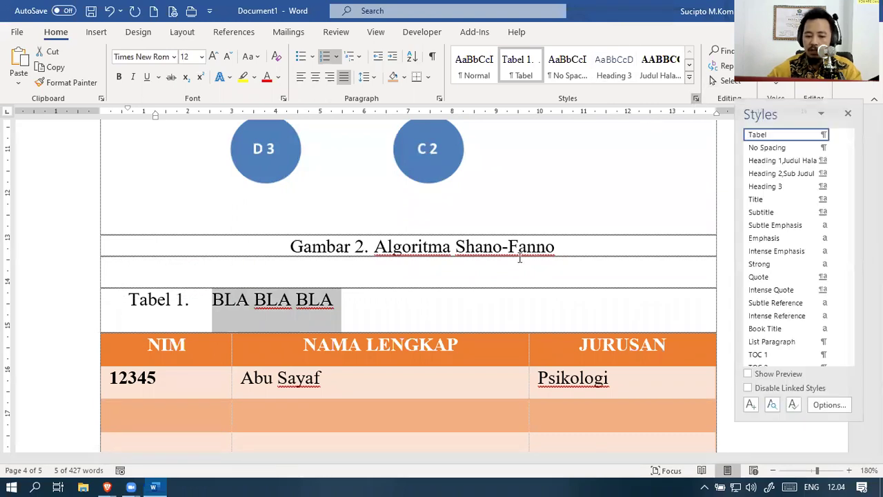
Make the Tabel style bold and apply the change to new documents
click(835, 135)
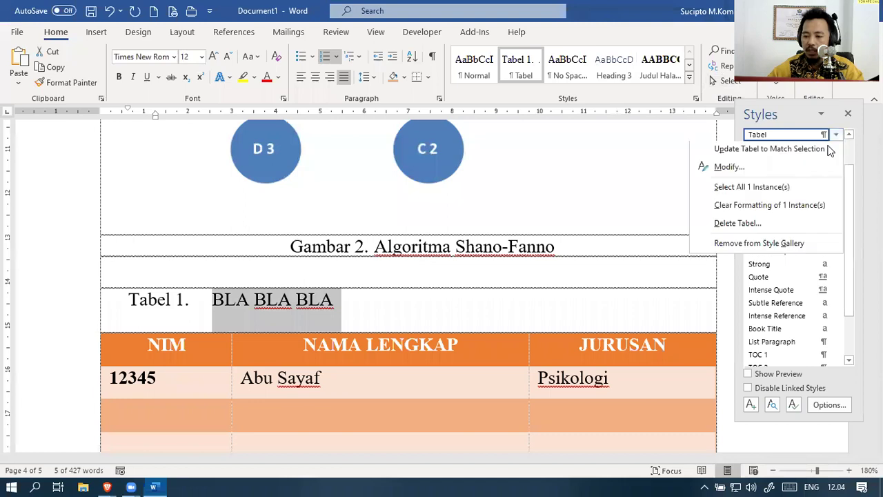
click(728, 167)
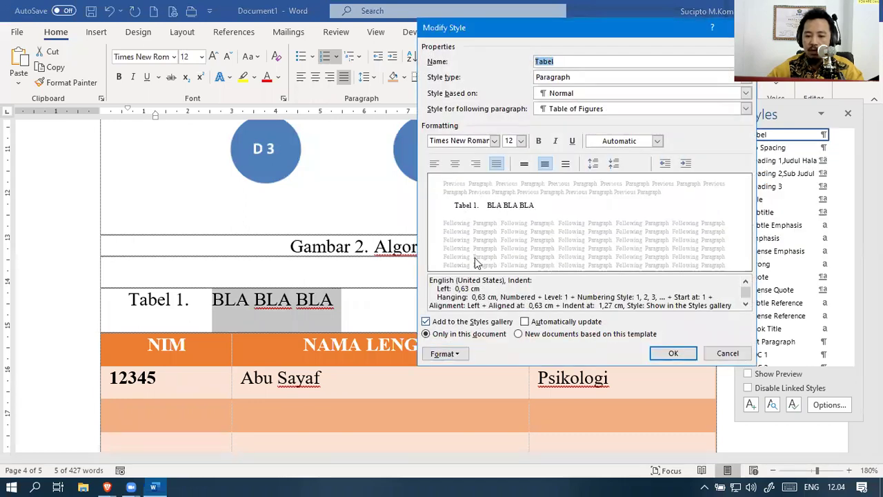
click(539, 141)
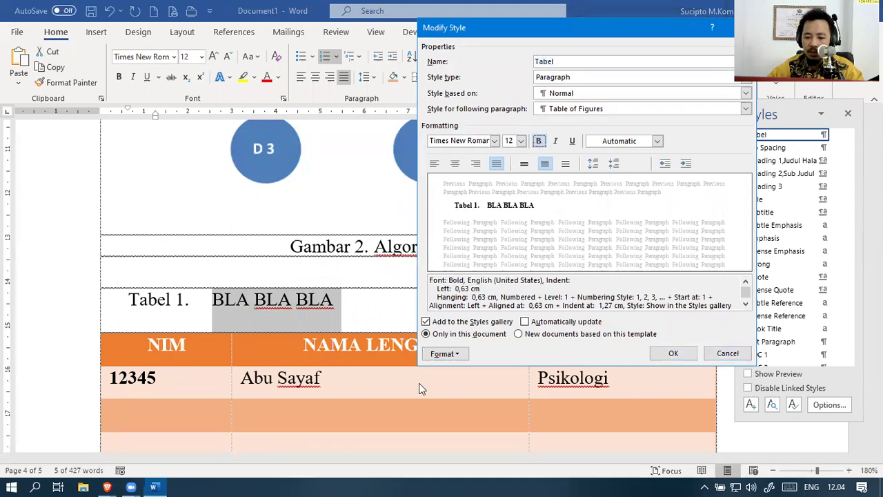
click(452, 355)
click(454, 355)
click(518, 334)
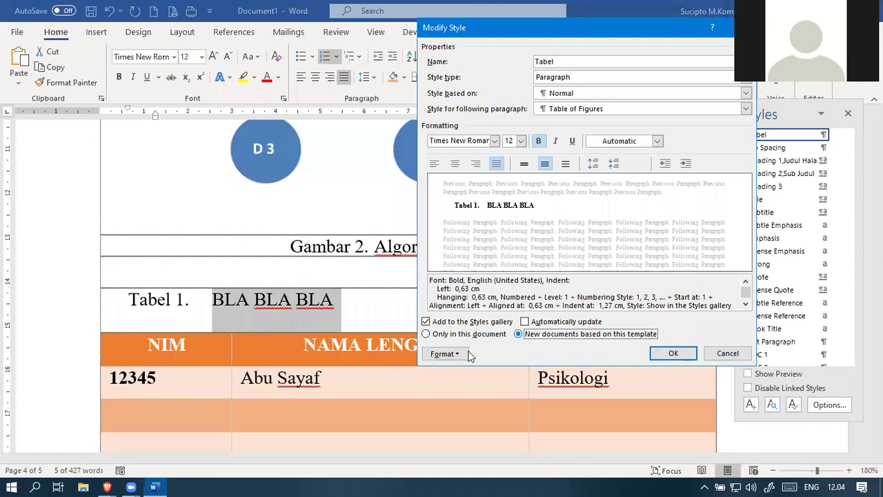
click(454, 354)
Make the 'Tabel 1.' caption number bold in the Tabel style's number format
click(478, 309)
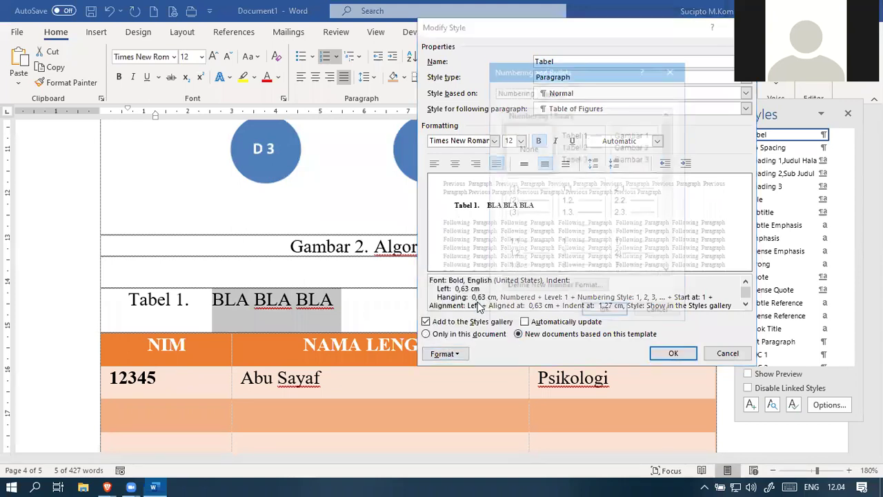
click(563, 287)
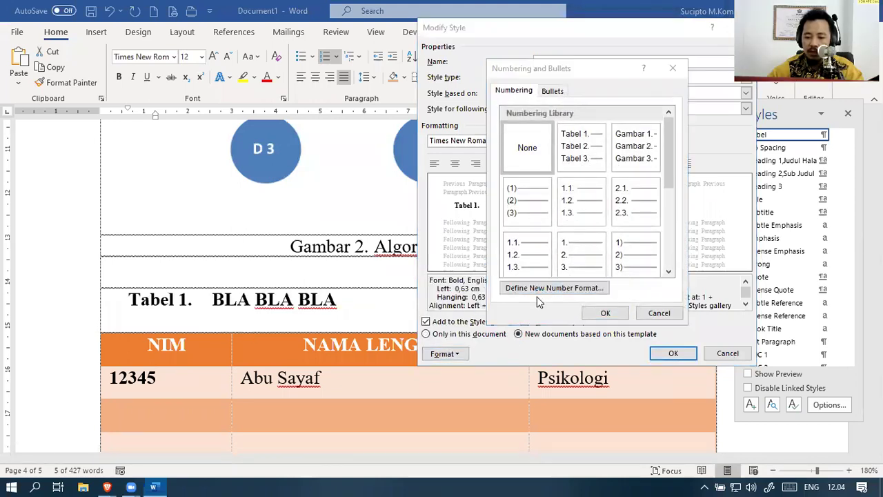
drag(407, 175, 364, 176)
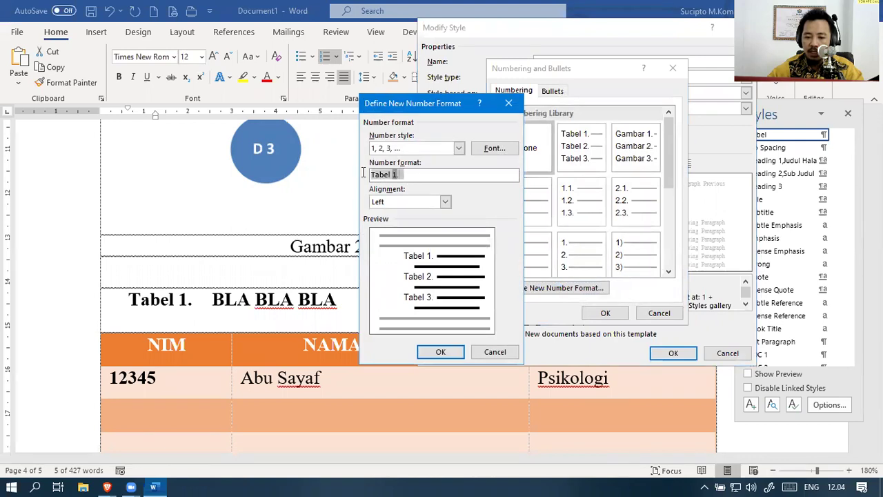
click(492, 149)
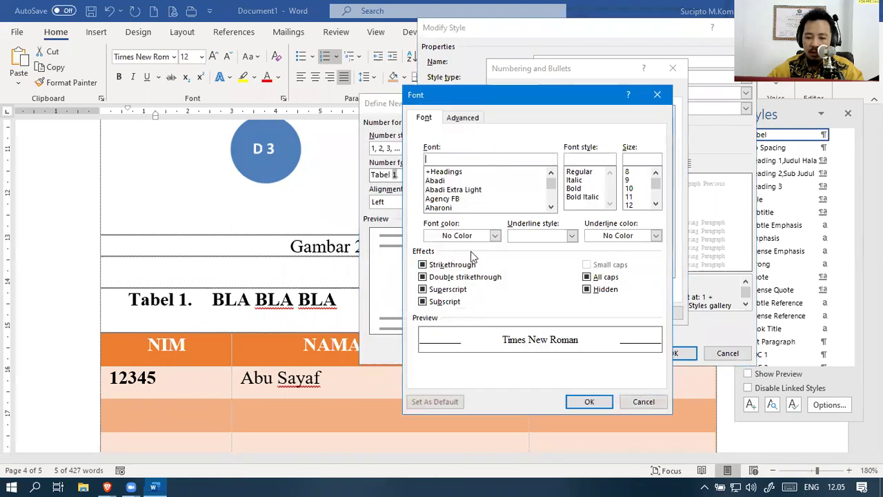
click(575, 189)
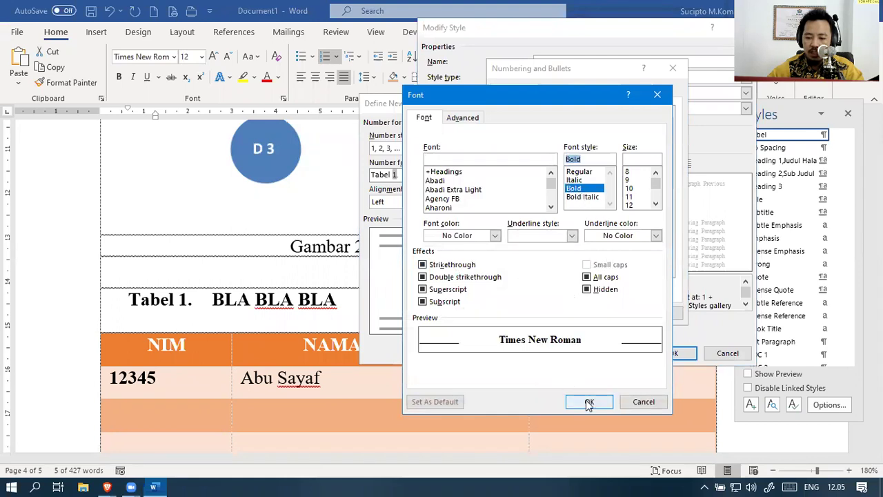
click(589, 400)
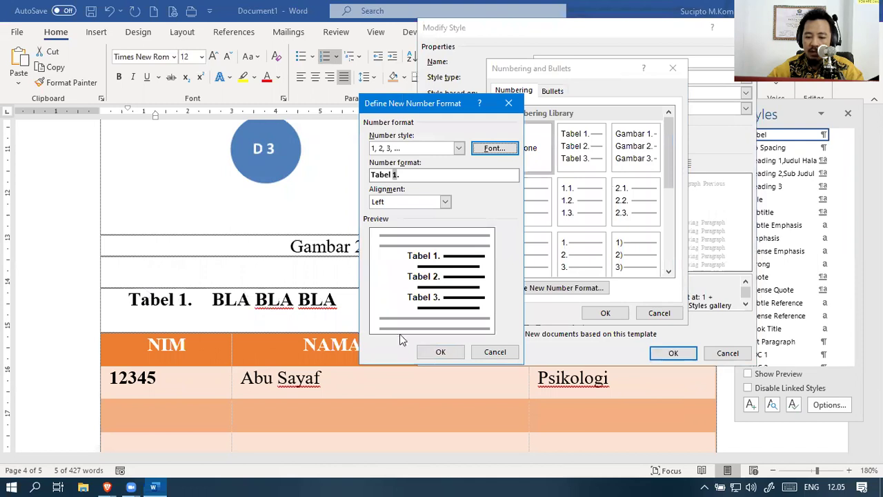
click(441, 351)
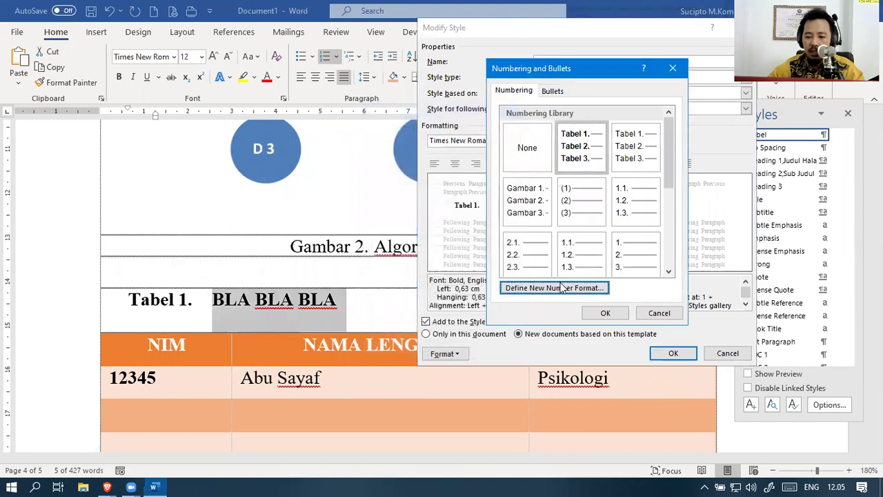
click(605, 313)
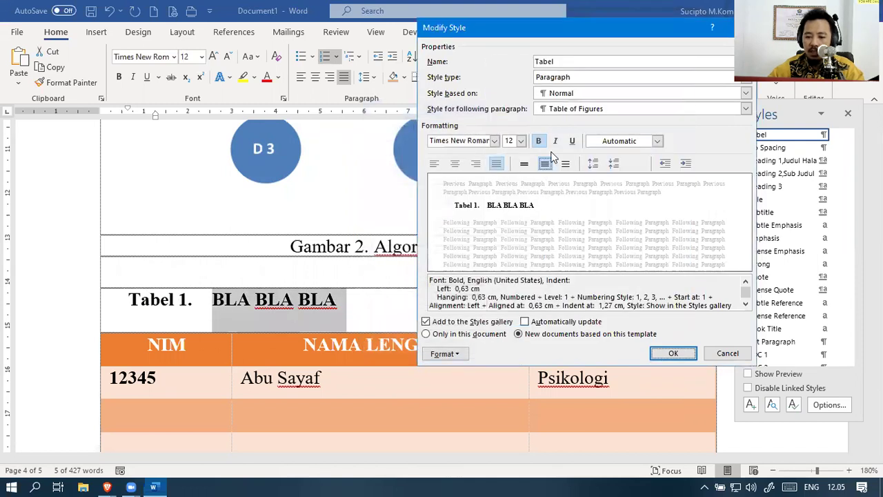
click(668, 354)
click(193, 310)
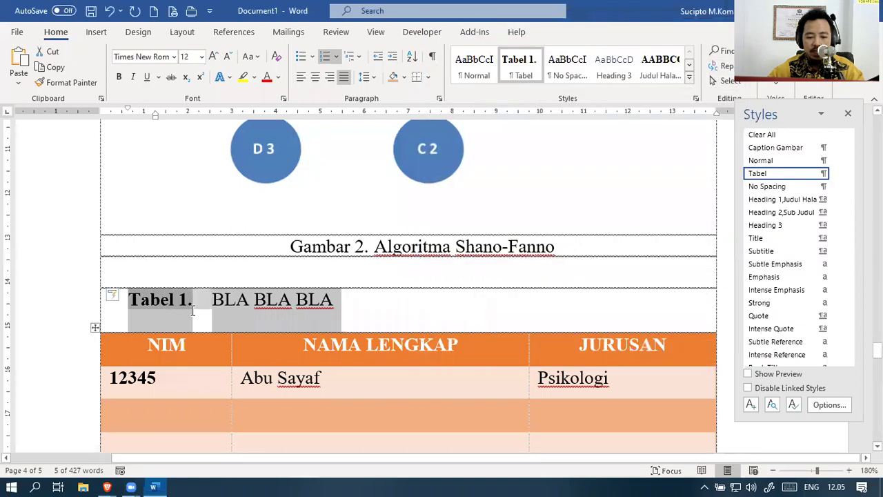
key(Right)
Hide the Styles pane and scroll back to the DAFTAR ISI table of contents
click(847, 114)
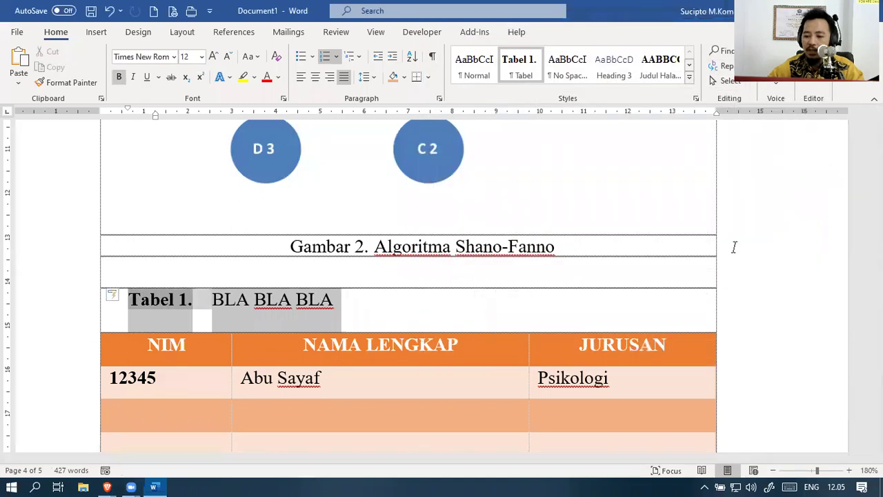
drag(876, 351, 876, 123)
scroll(398, 275, down, 4)
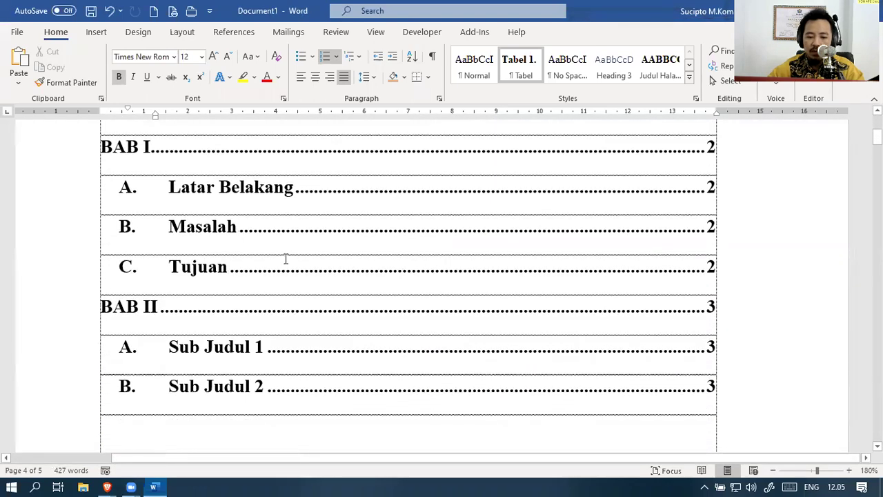
Update the entire table of contents field so DAFTAR ISI, BAB I and BAB II appear
click(284, 262)
right_click(284, 263)
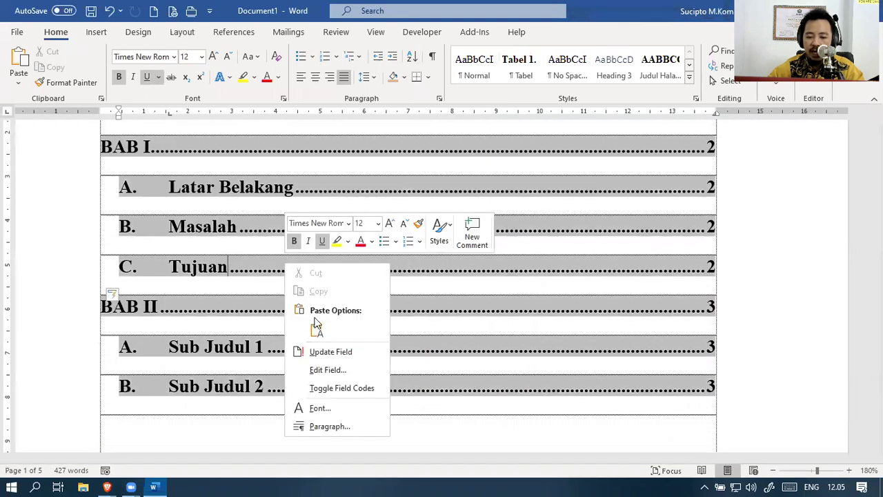
click(346, 359)
click(371, 243)
click(448, 262)
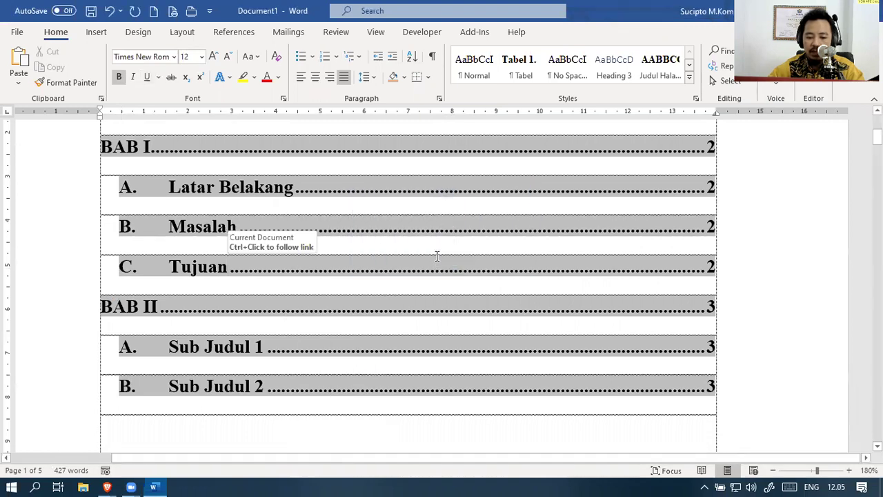
scroll(441, 252, down, 5)
scroll(443, 249, up, 3)
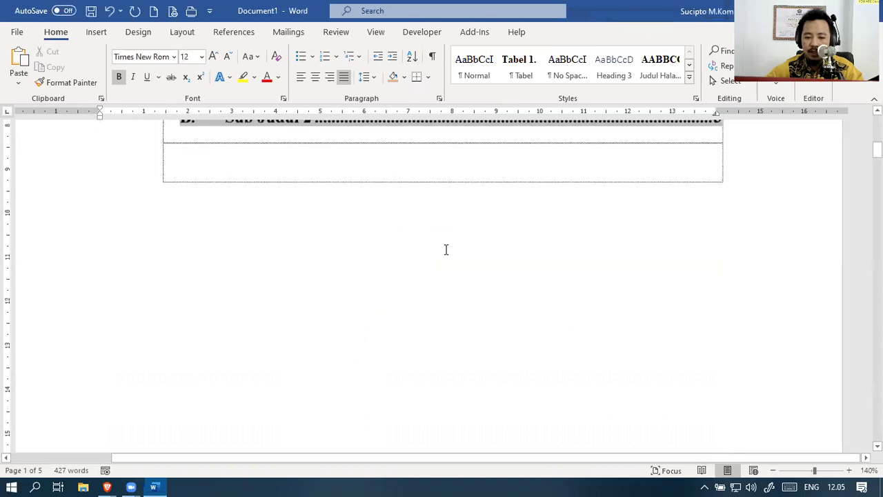
ctrl+scroll(447, 249, down, 6)
scroll(448, 247, up, 2)
scroll(453, 243, up, 5)
scroll(451, 242, down, 3)
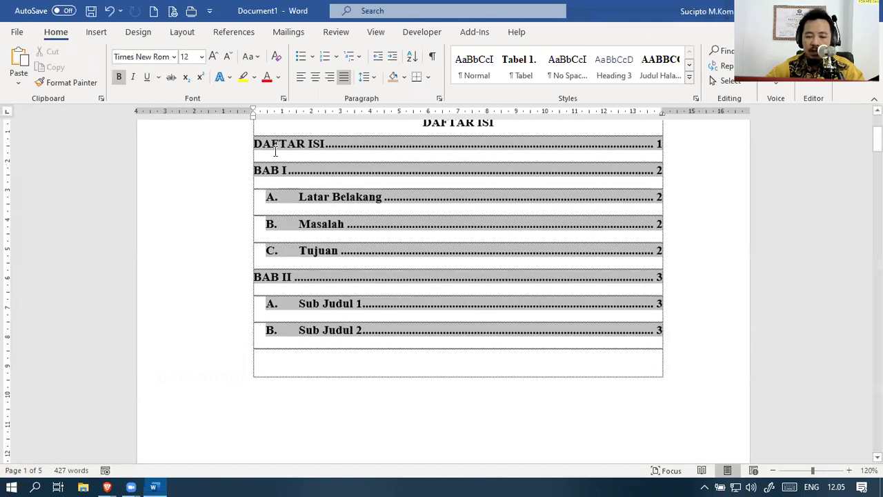
click(230, 33)
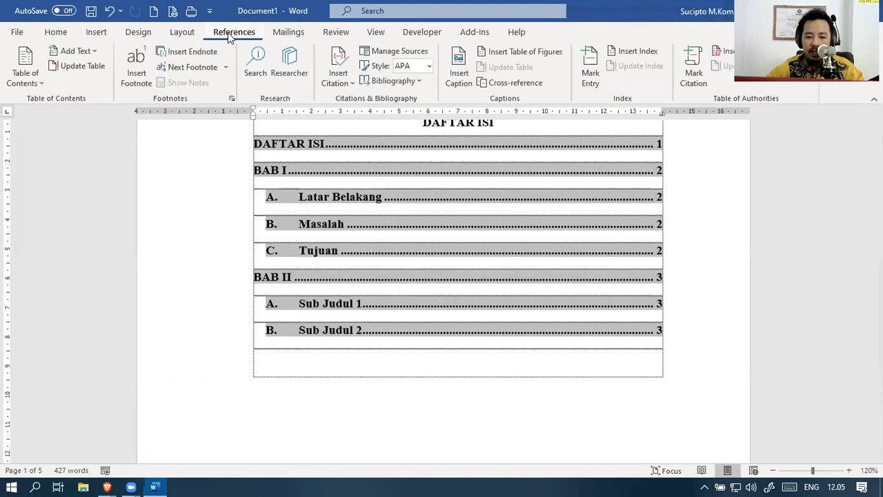
Open the Custom Table of Contents settings and its style options
click(29, 83)
click(95, 395)
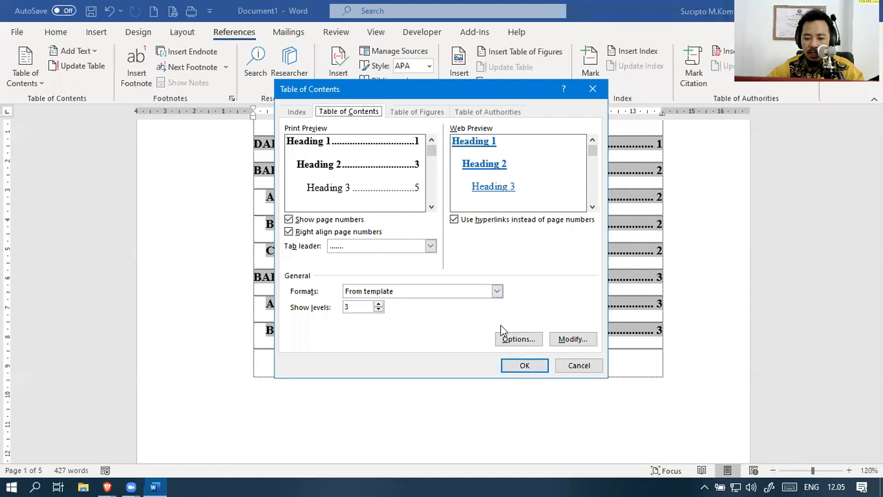
click(431, 206)
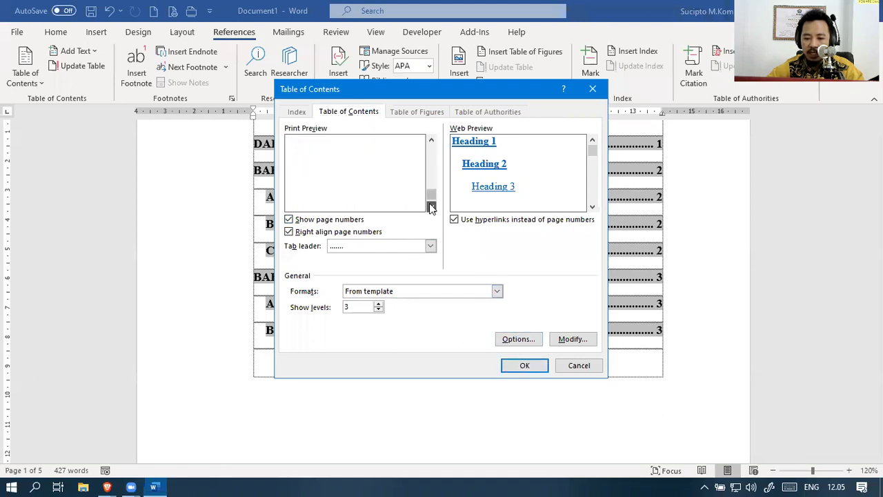
scroll(422, 177, up, 1)
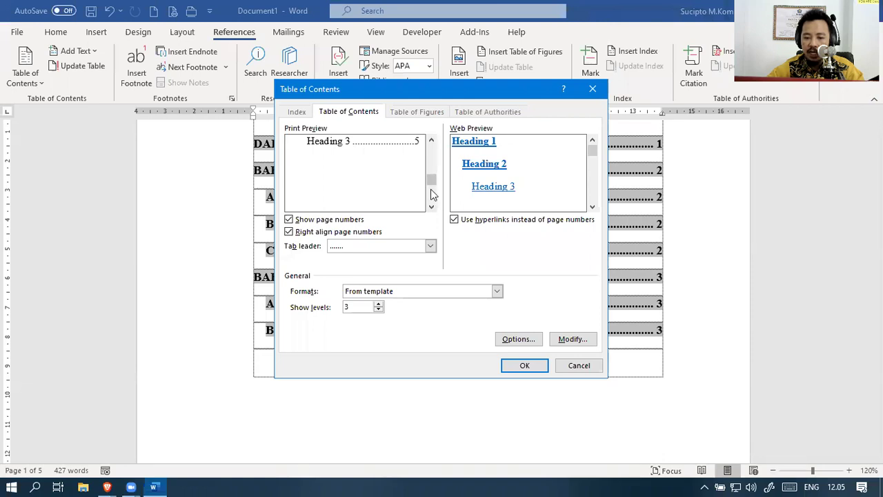
drag(430, 178, 437, 132)
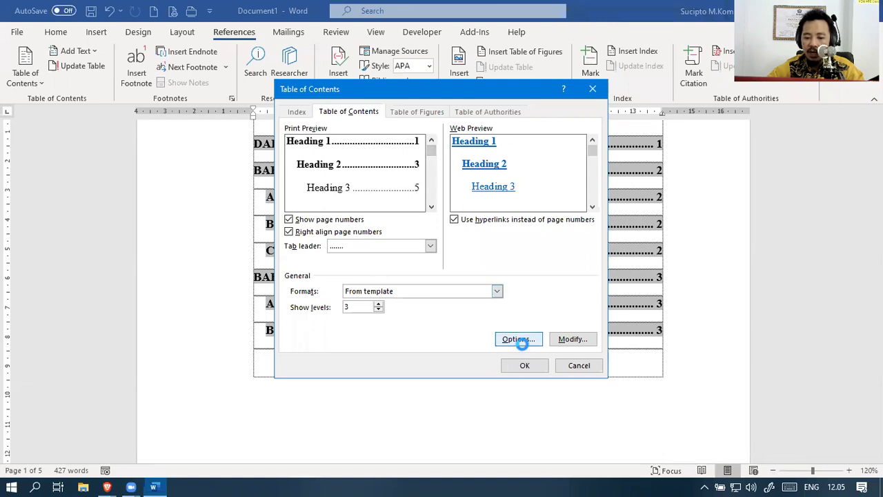
Assign TOC levels to the Header;Gambar and Tabel styles and replace the existing contents
click(519, 339)
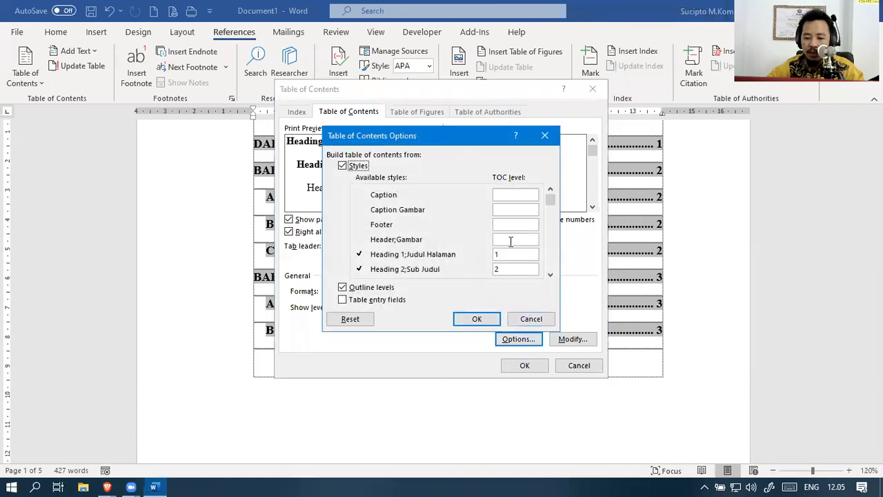
text(2)
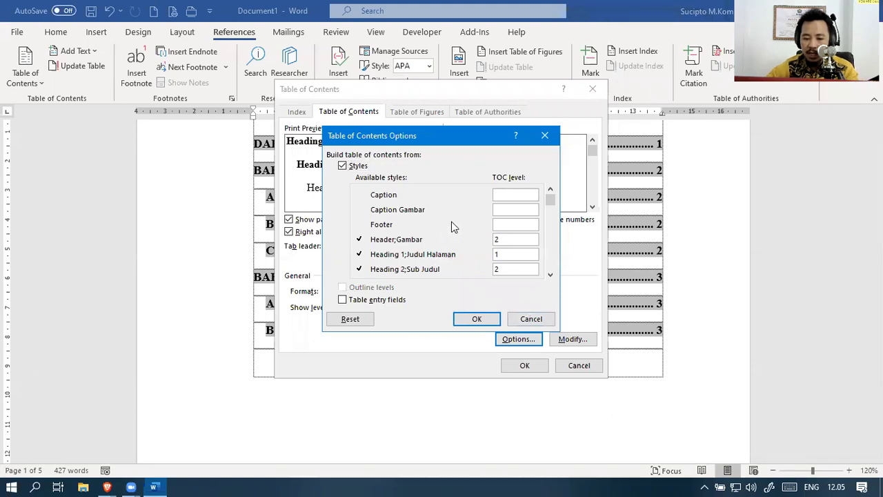
drag(549, 199, 552, 220)
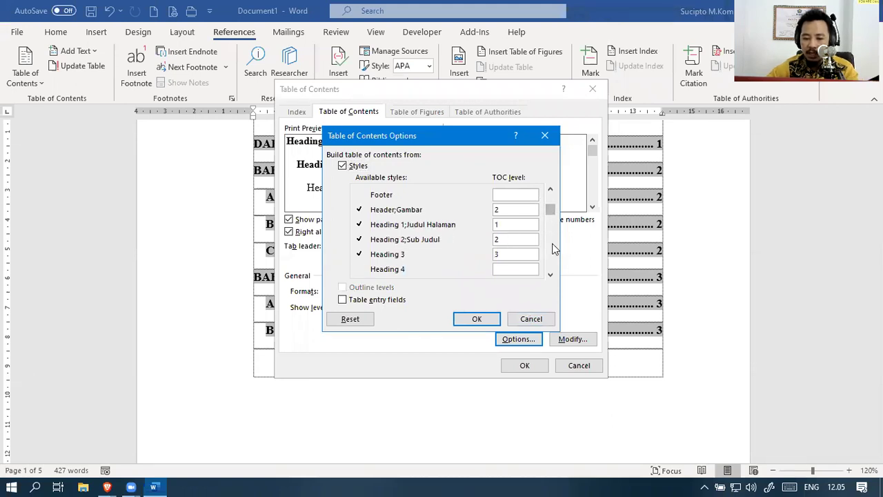
scroll(554, 250, down, 4)
click(505, 241)
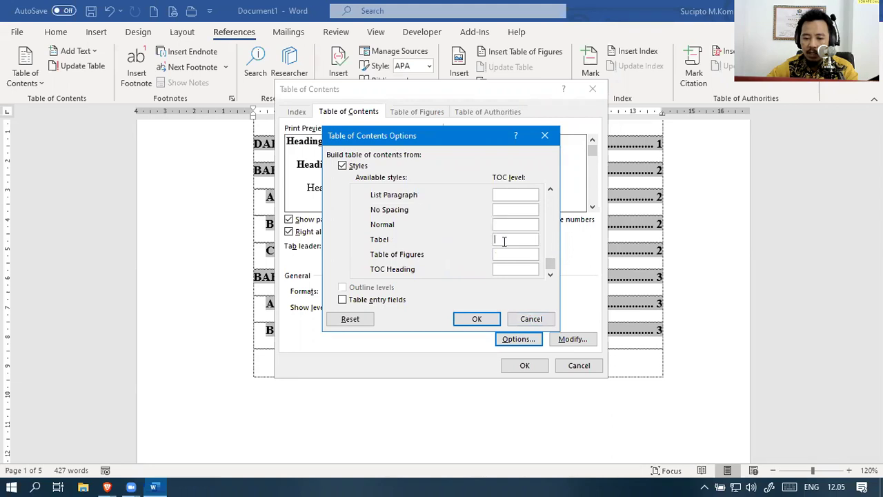
click(478, 321)
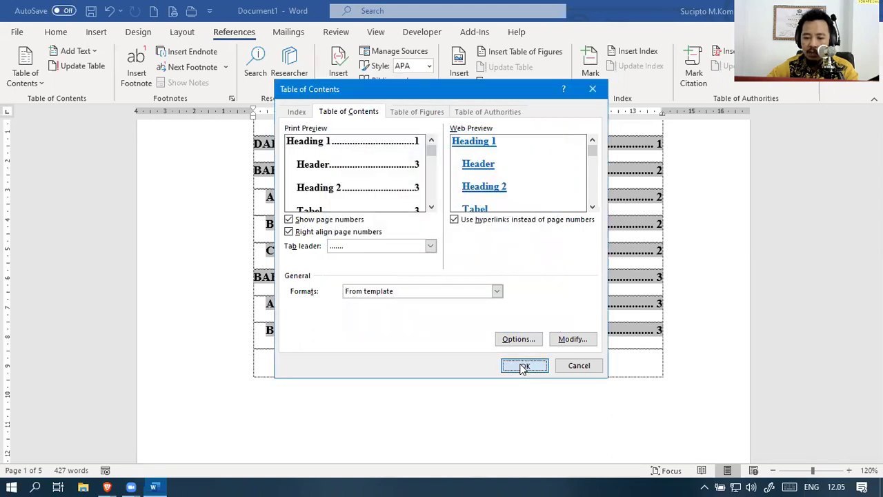
click(523, 366)
click(394, 281)
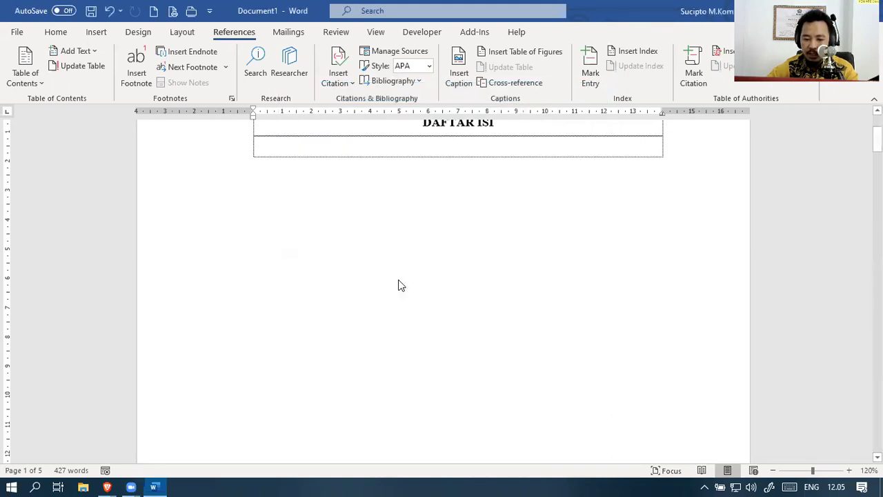
Inspect the new Gambar 1, Gambar 2 and Tabel 1 entries, then scroll to Sub Judul 2 on page 3
scroll(399, 279, down, 3)
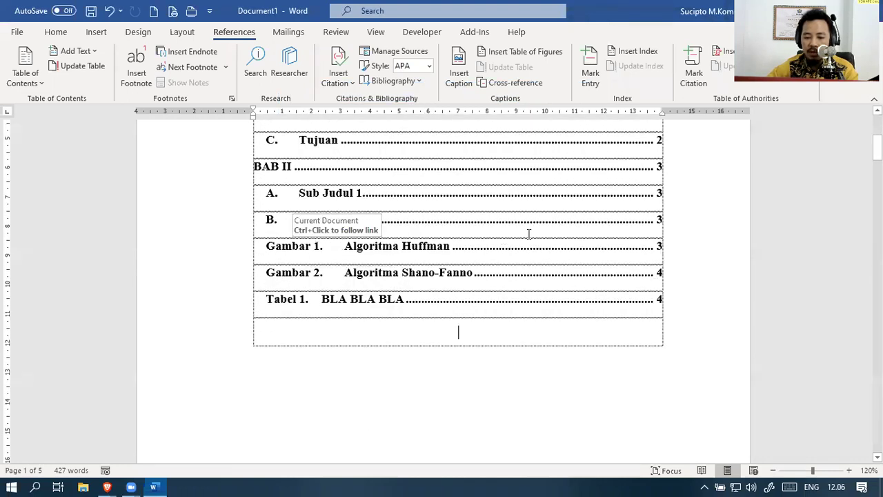
drag(476, 307, 670, 300)
key(shift+Up)
click(670, 299)
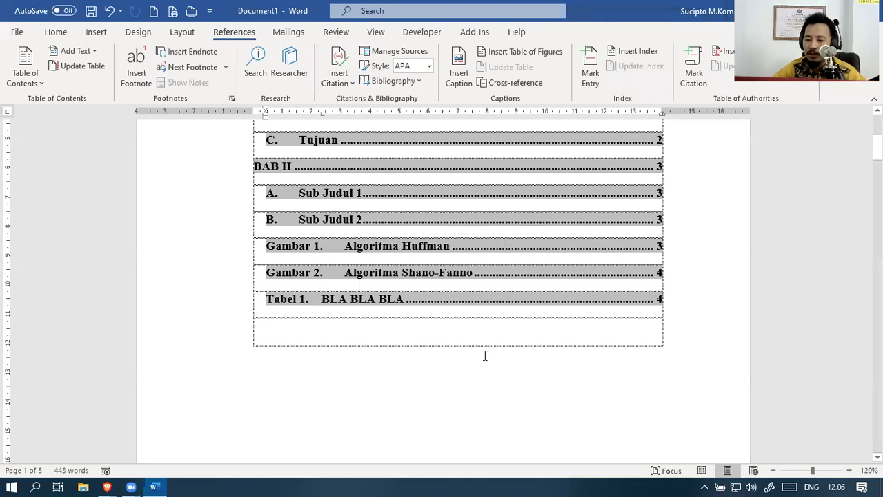
click(503, 335)
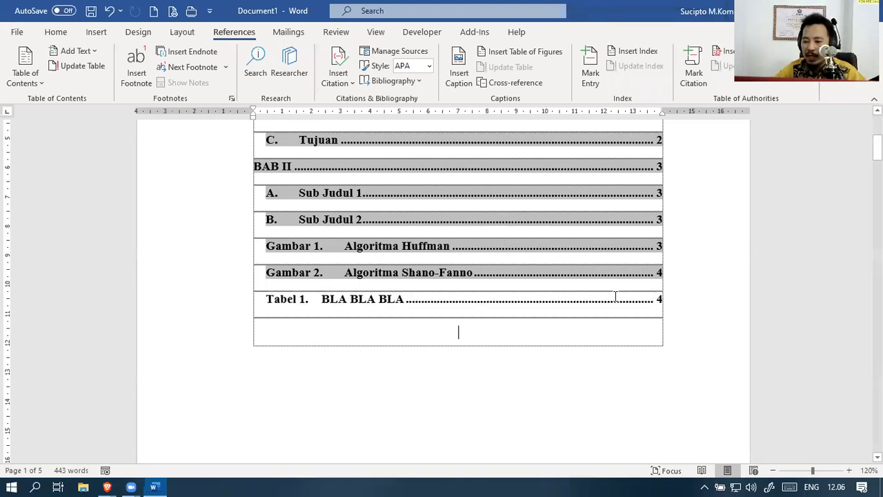
scroll(635, 283, down, 5)
scroll(638, 281, down, 15)
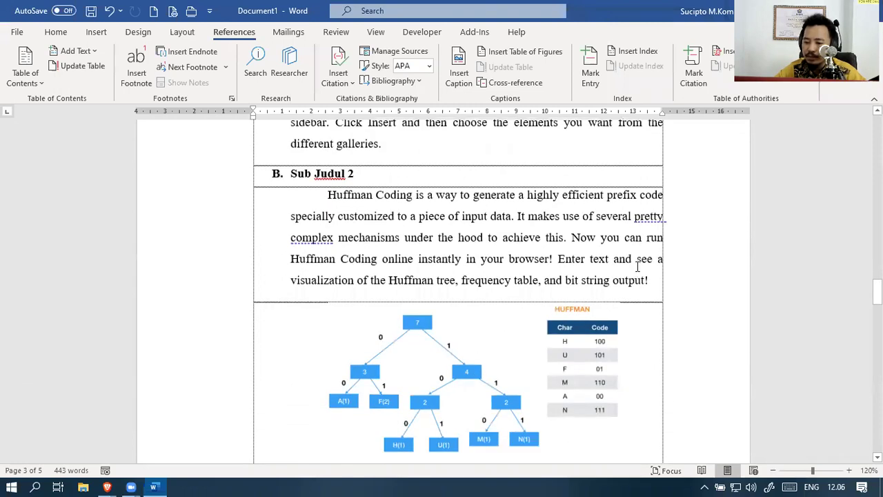
click(650, 220)
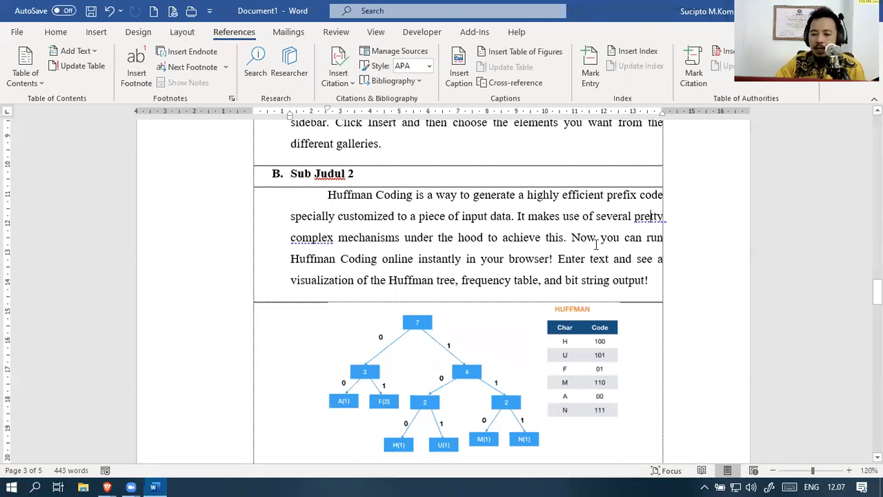
click(391, 45)
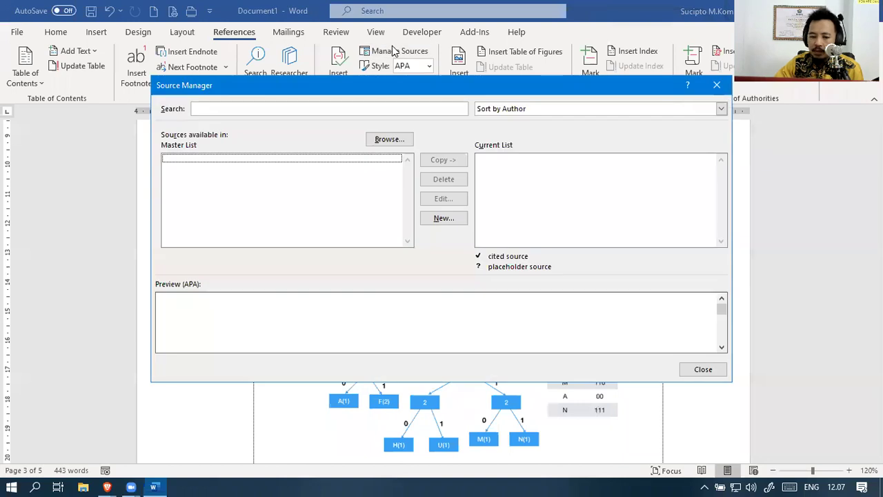
drag(474, 90, 407, 88)
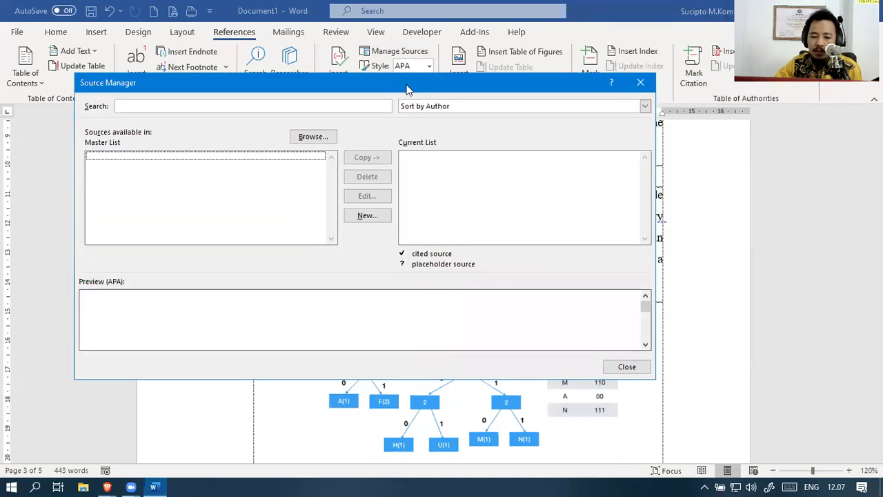
click(640, 369)
click(383, 81)
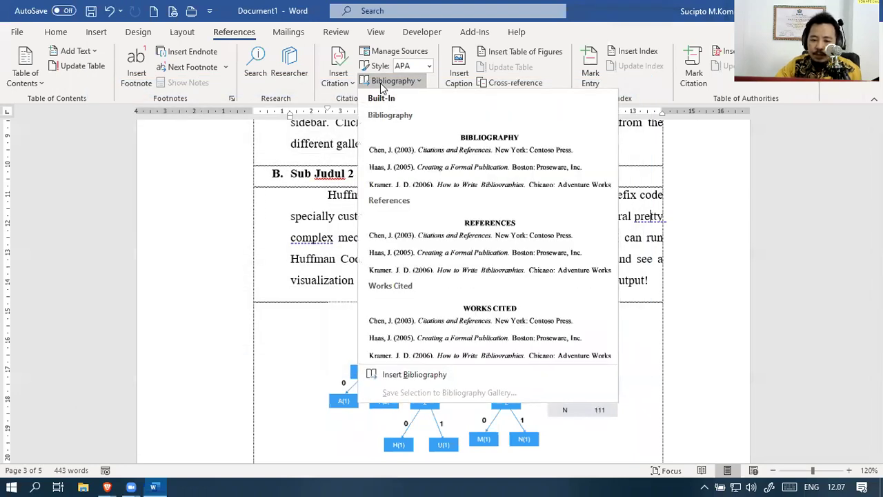
click(352, 111)
click(341, 83)
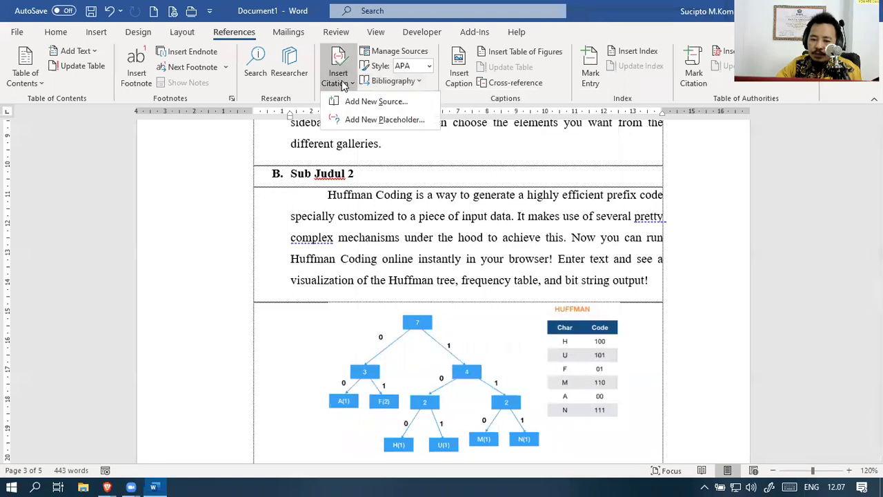
click(356, 101)
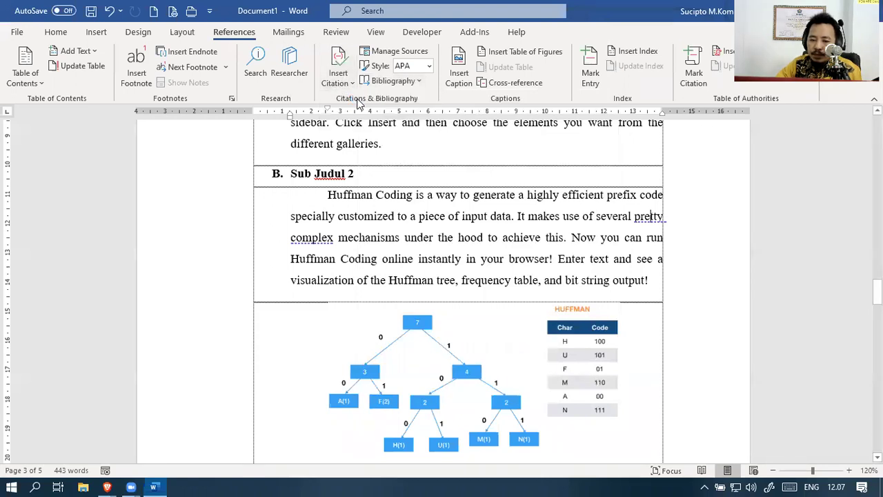
drag(379, 144, 248, 53)
click(305, 76)
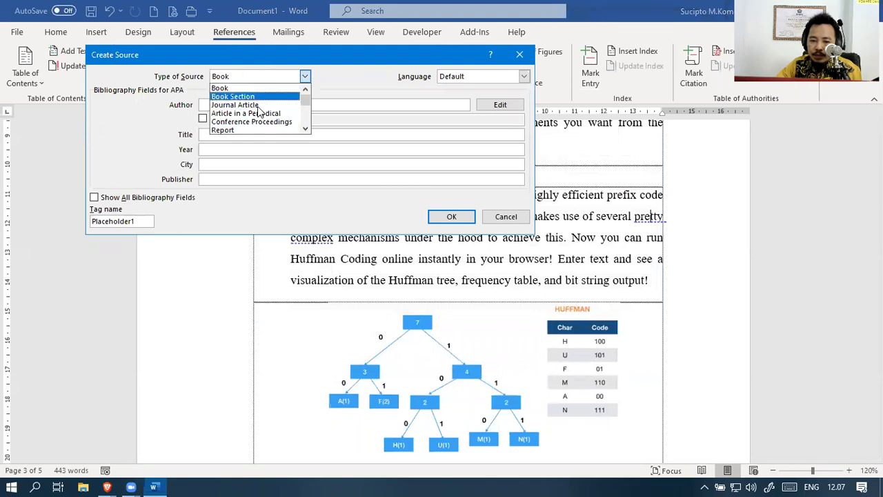
click(514, 216)
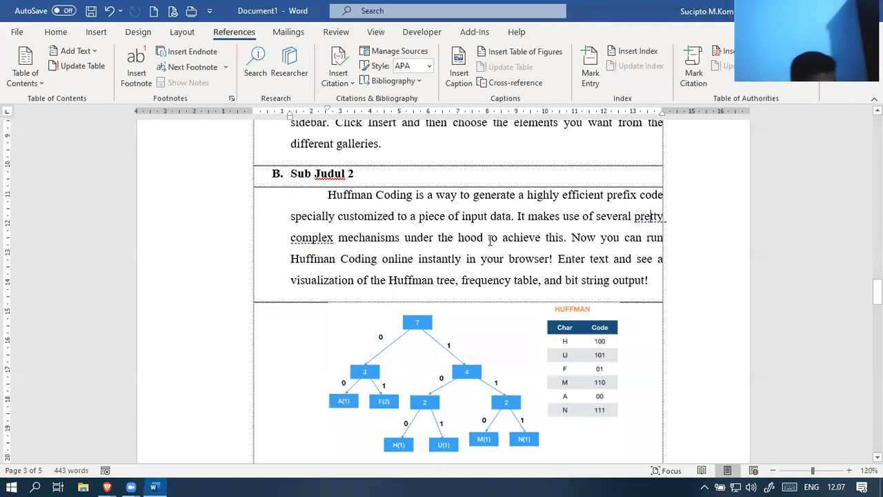
Select the whole DAFTAR ISI table of contents and delete it along with its empty line
scroll(494, 242, down, 3)
scroll(494, 241, up, 6)
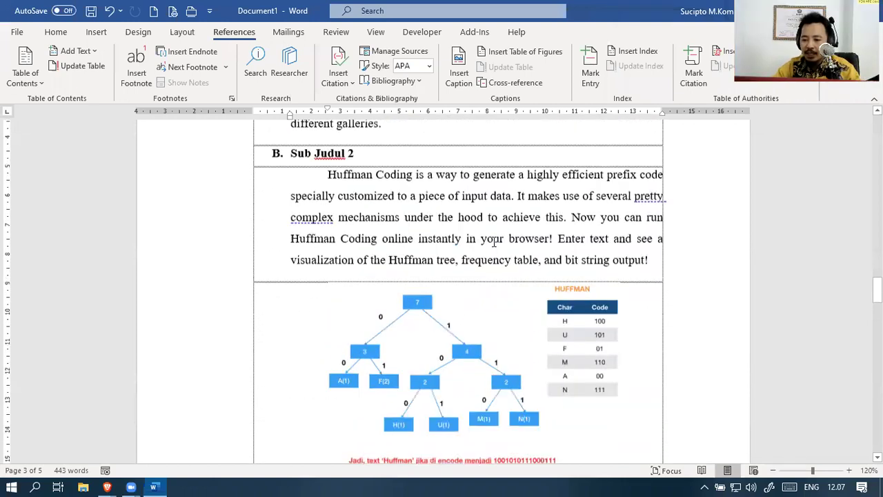
scroll(494, 242, up, 10)
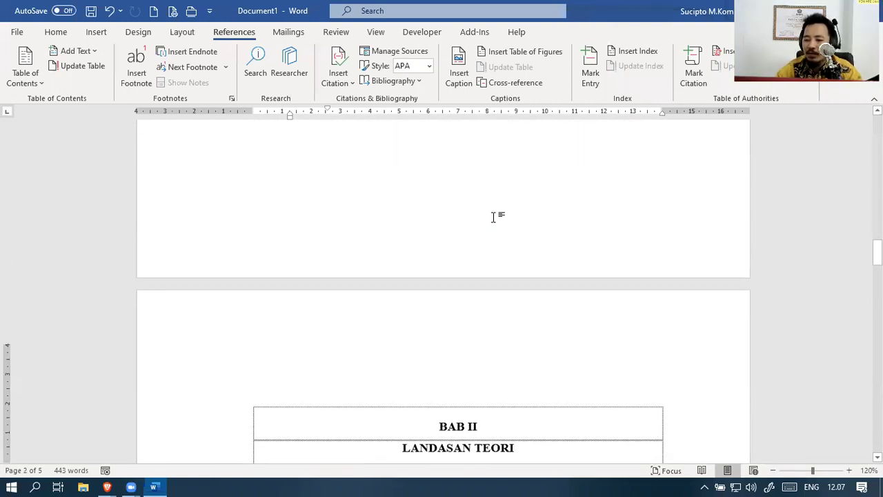
scroll(559, 148, up, 10)
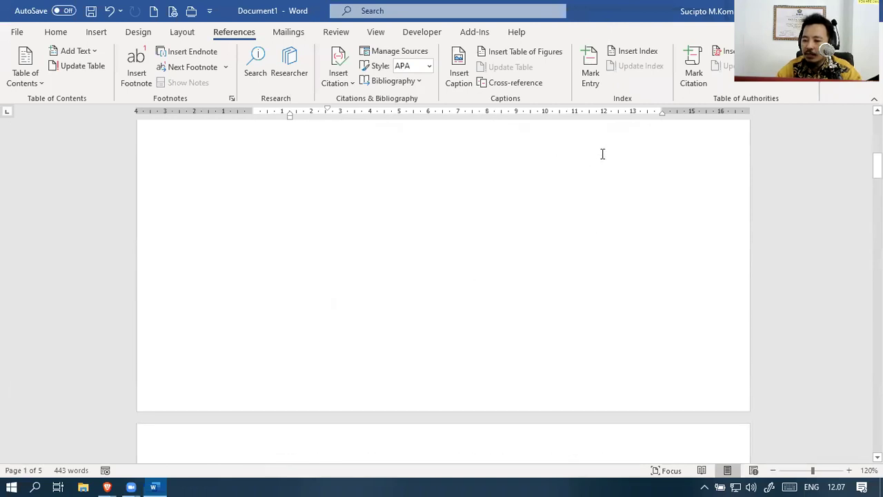
click(56, 31)
scroll(615, 262, down, 6)
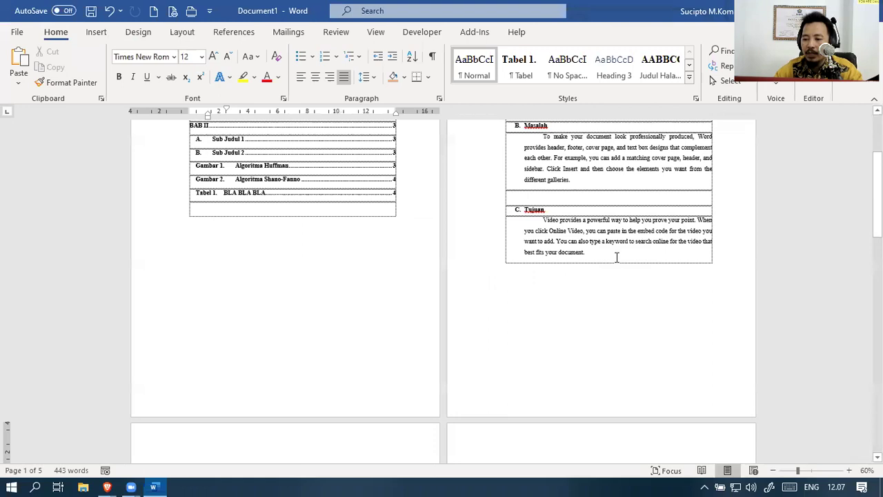
scroll(615, 254, up, 3)
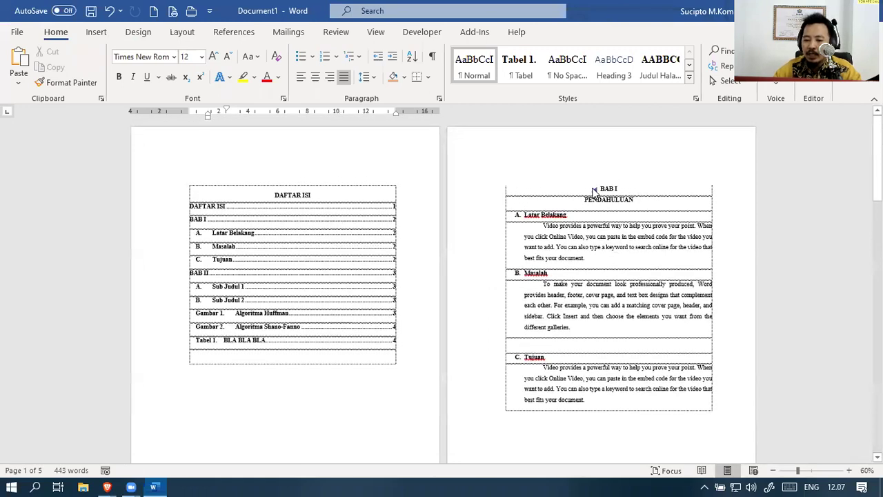
click(594, 189)
click(594, 189)
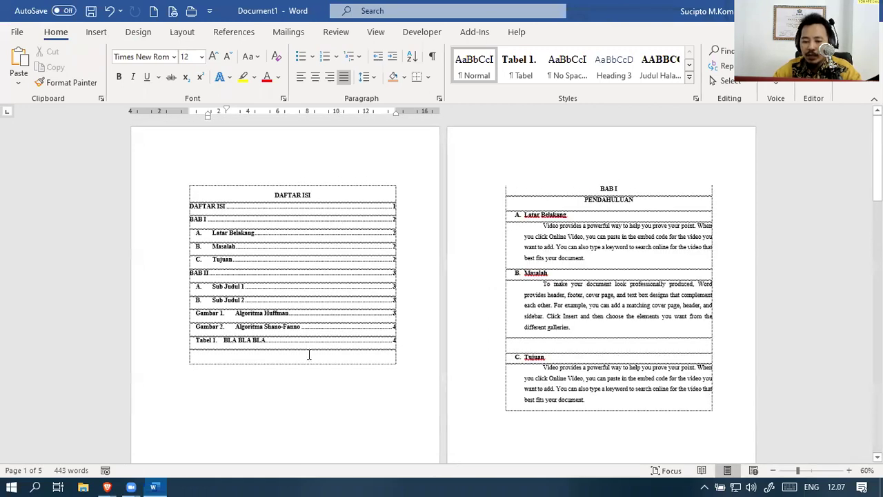
triple_click(396, 341)
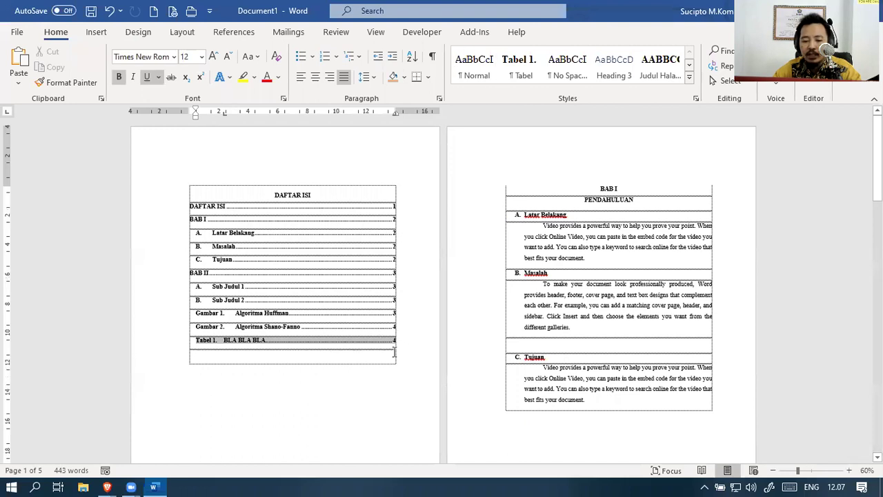
shift+click(131, 194)
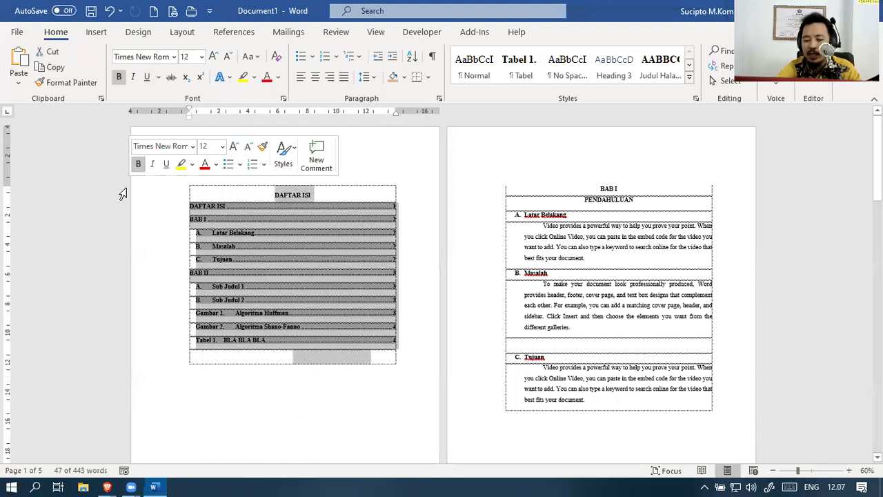
key(Delete)
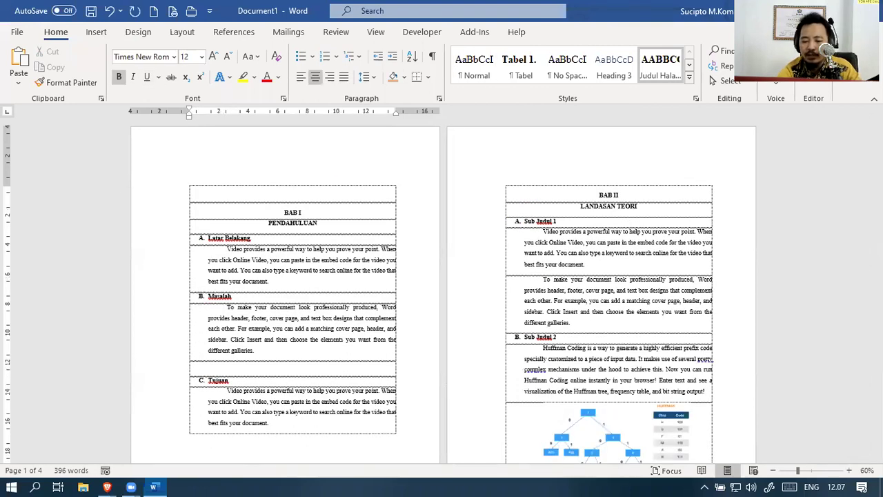
key(Delete)
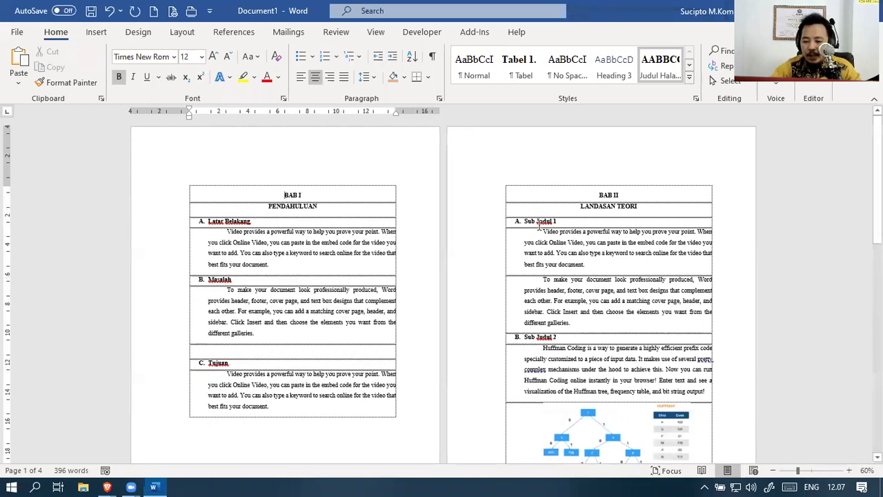
Scroll through the document, checking the Tujuan, Sub Judul 2 and Warning paragraphs
scroll(335, 309, down, 5)
scroll(335, 309, up, 3)
scroll(339, 302, down, 5)
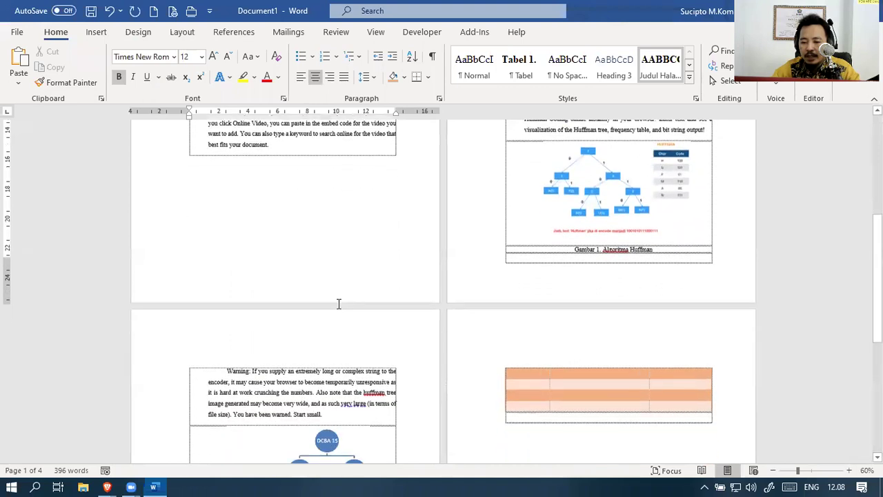
scroll(339, 302, up, 3)
click(299, 195)
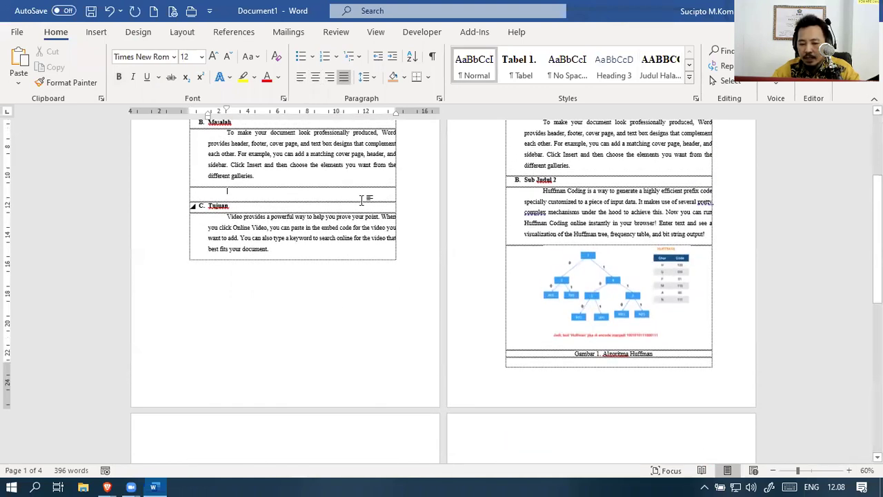
click(551, 179)
scroll(393, 371, down, 3)
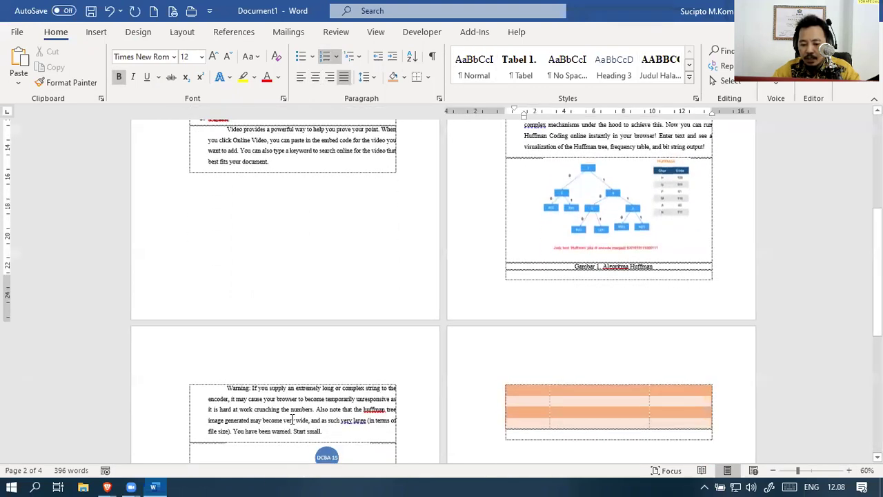
click(393, 371)
scroll(453, 356, down, 3)
Delete the empty rows below the Abu Sayaf row in Tabel 1 so the document shrinks to 3 pages
scroll(539, 316, down, 2)
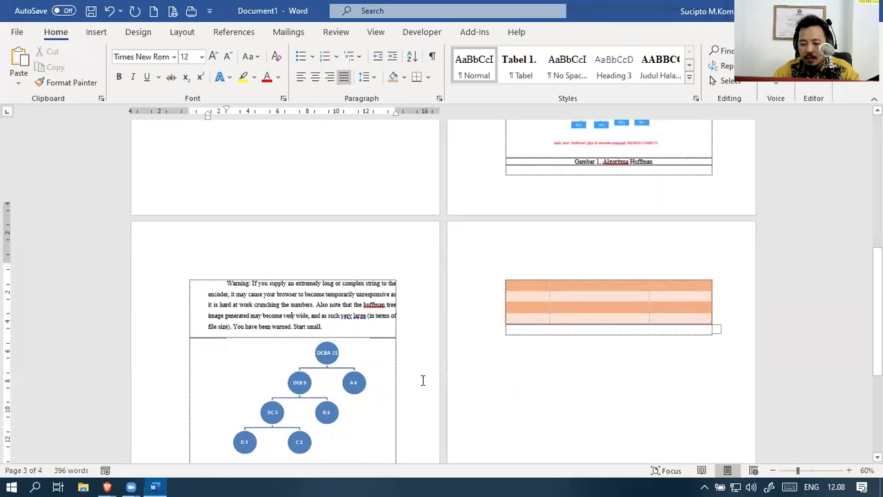
scroll(420, 380, down, 6)
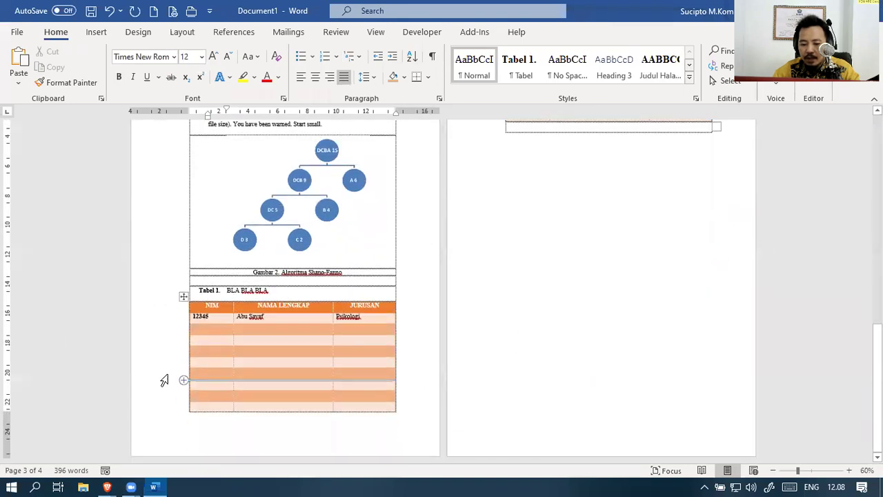
drag(171, 335, 291, 373)
right_click(222, 392)
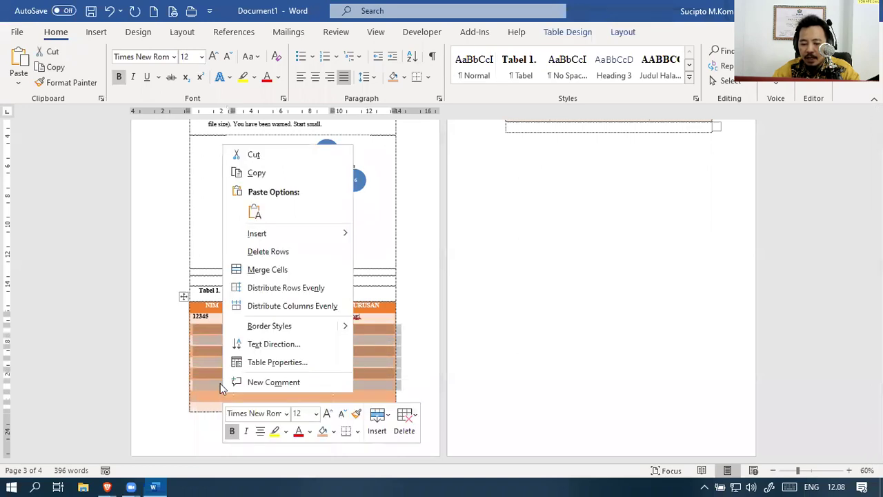
click(257, 251)
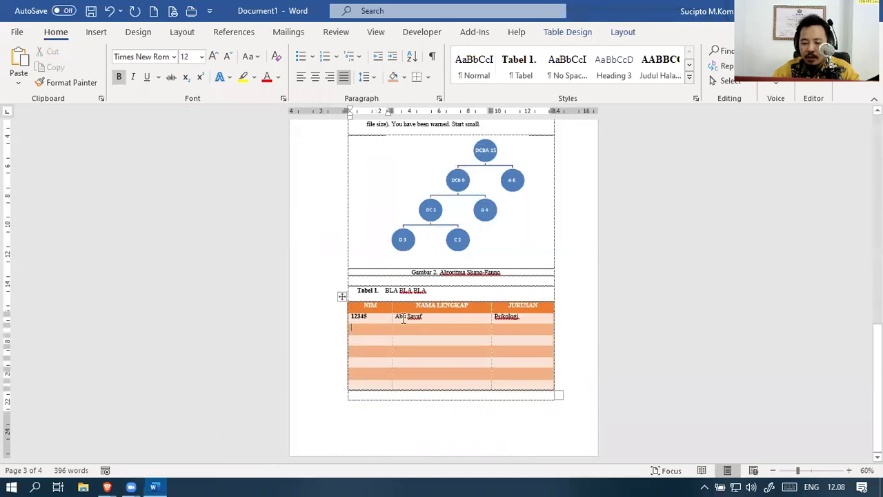
scroll(421, 314, up, 15)
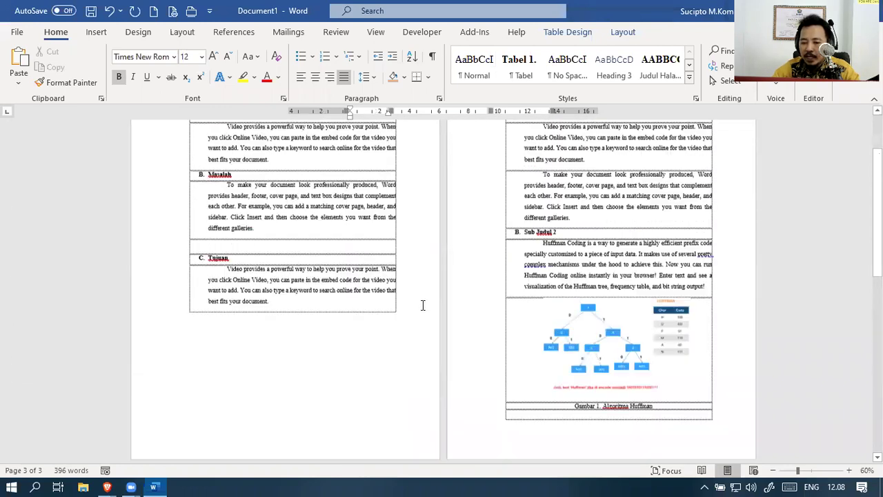
click(256, 191)
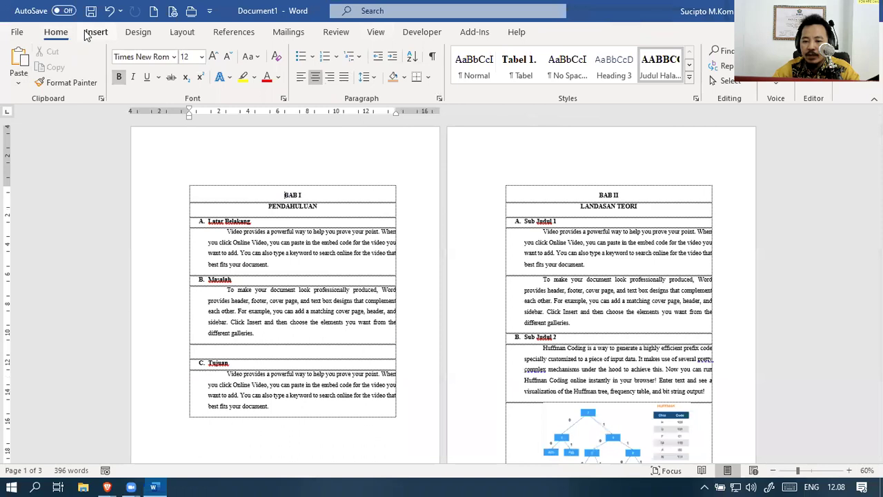
Insert a centred Plain Number 2 page number at the bottom of every page
click(512, 10)
text(number)
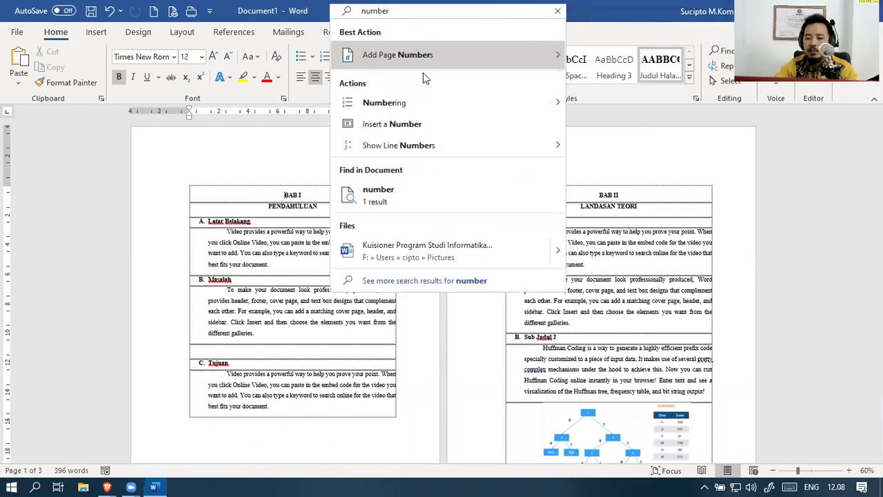
mouse_move(454, 57)
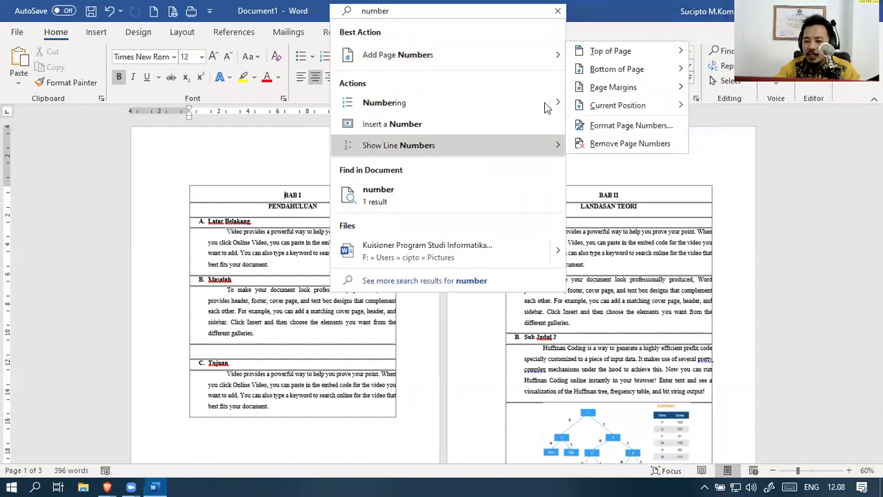
click(773, 53)
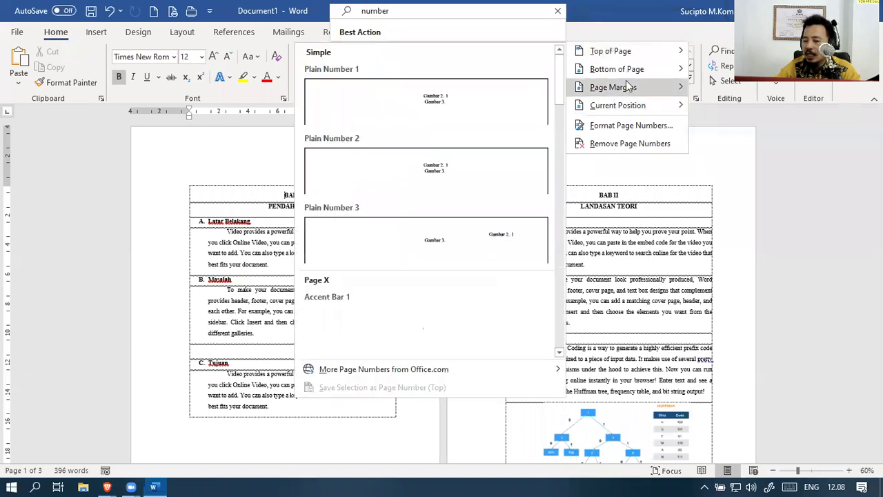
mouse_move(627, 88)
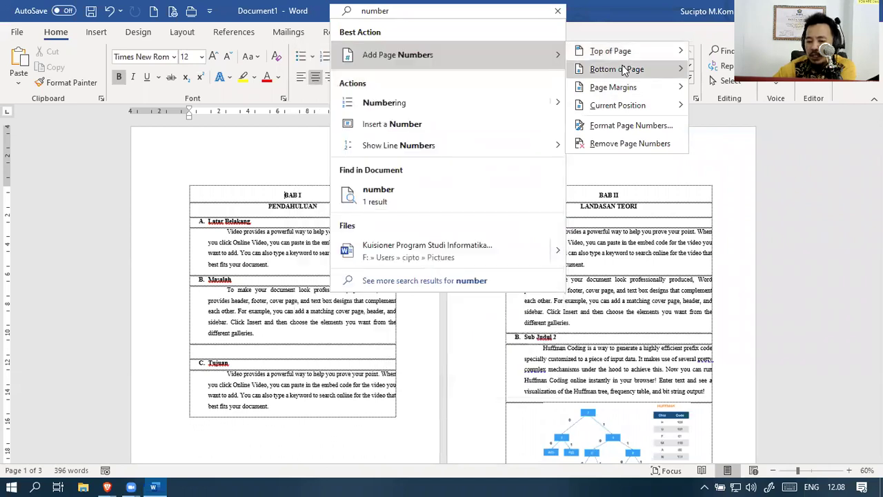
mouse_move(624, 71)
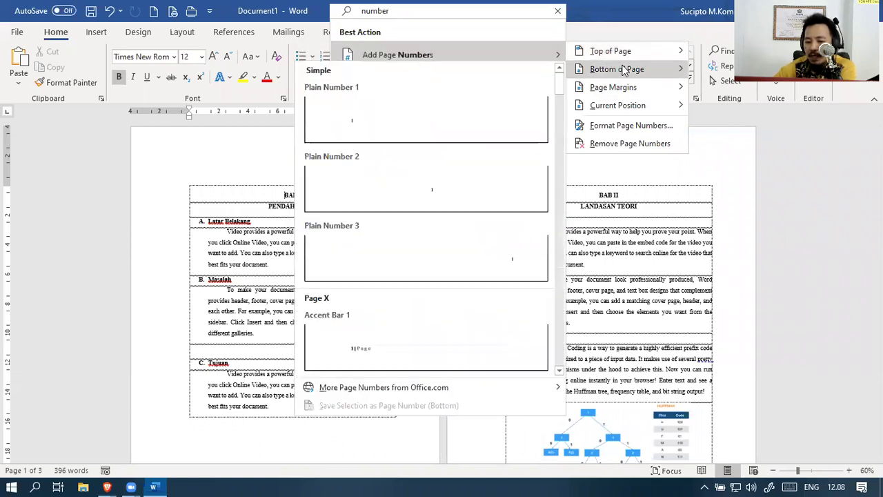
click(428, 193)
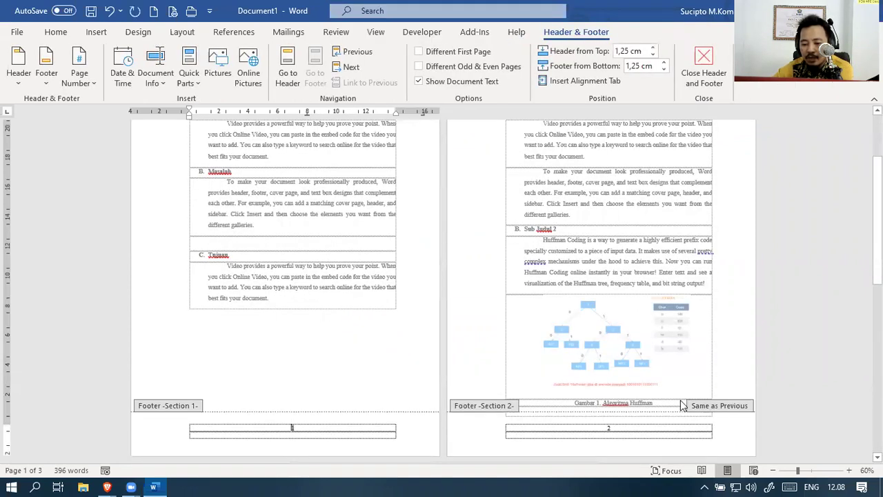
Scroll through pages 1–3 to review the footers, then close header and footer editing
scroll(616, 429, down, 8)
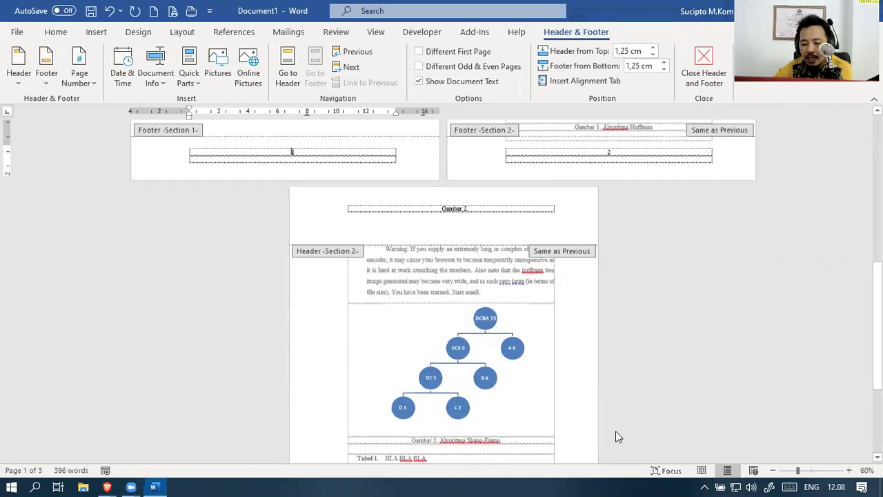
scroll(617, 428, down, 2)
scroll(617, 428, up, 4)
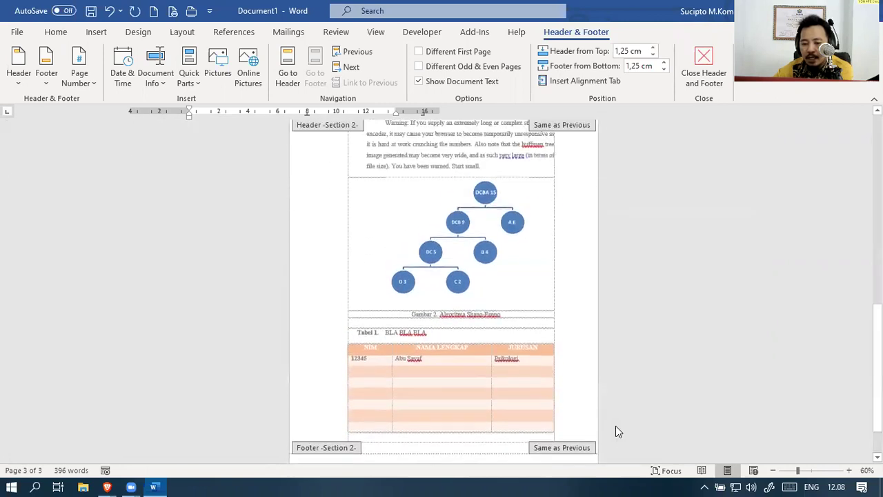
scroll(615, 423, up, 10)
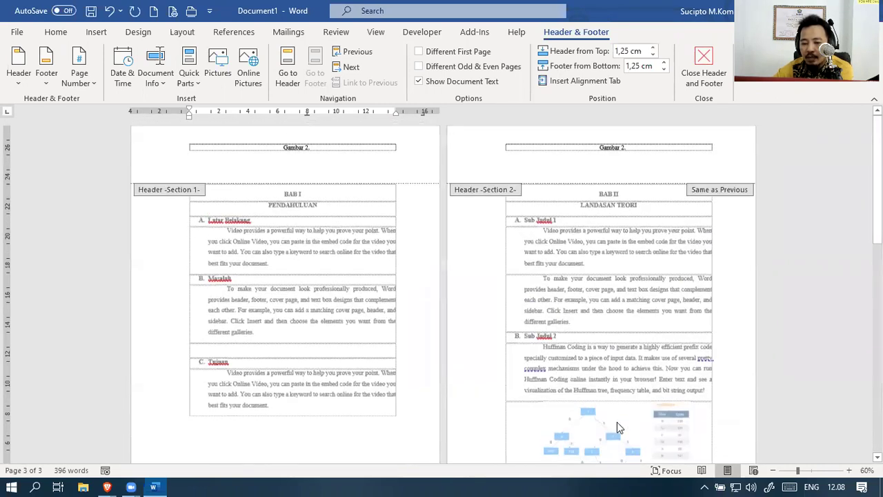
scroll(310, 273, down, 2)
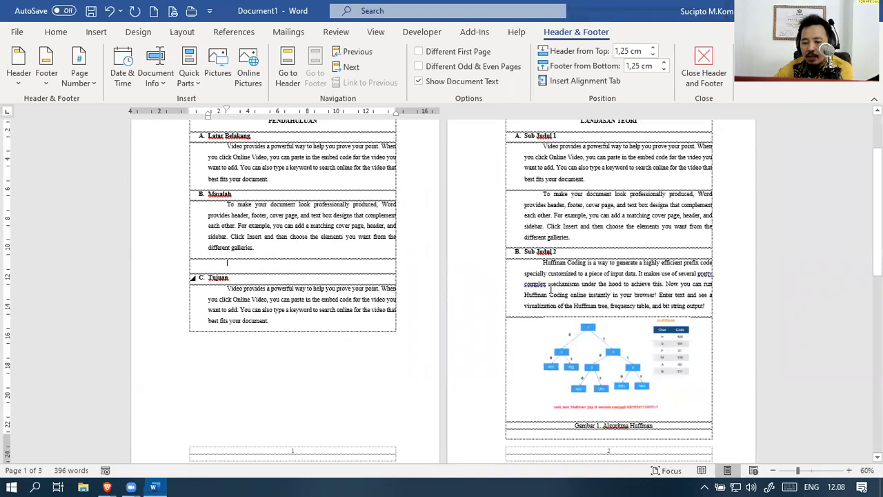
double_click(568, 283)
Open page 3's footer to check its page number, then return to the document body
scroll(568, 283, up, 2)
scroll(583, 273, down, 10)
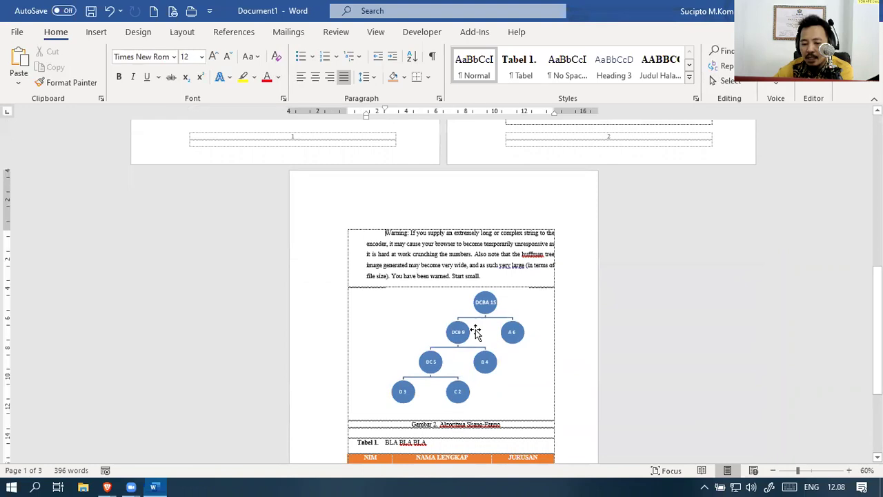
scroll(507, 362, down, 5)
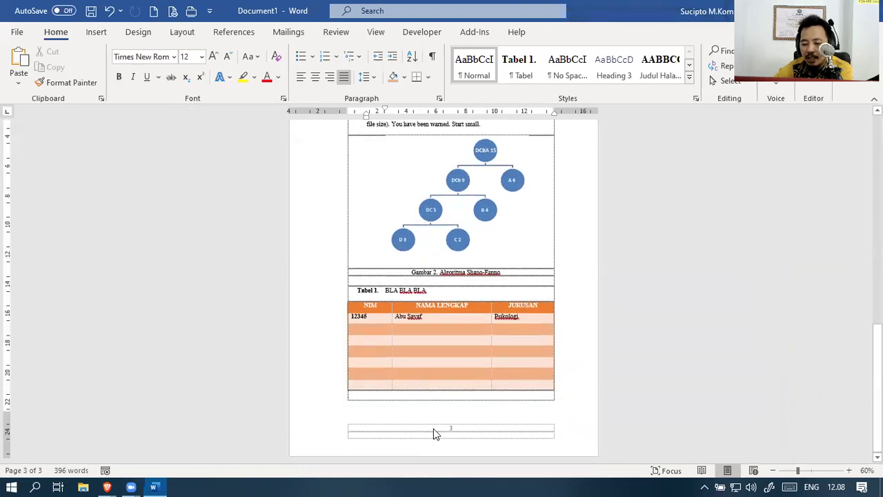
double_click(432, 432)
scroll(429, 432, up, 3)
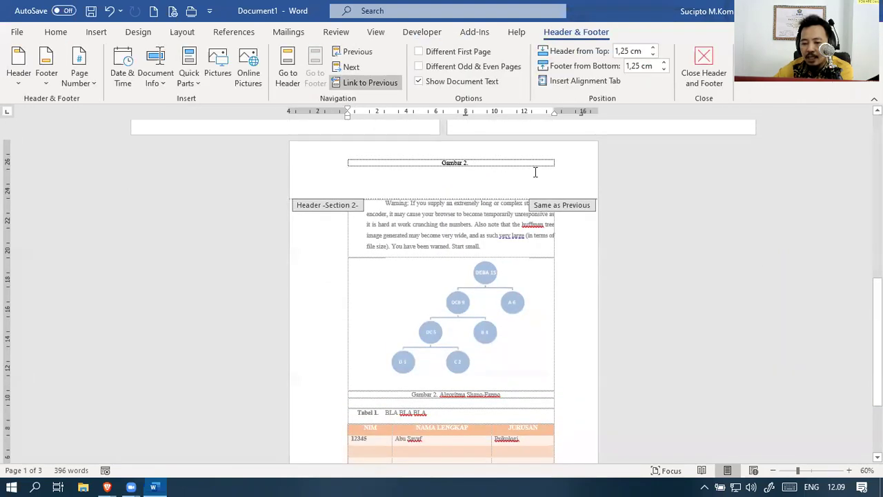
scroll(531, 324, down, 3)
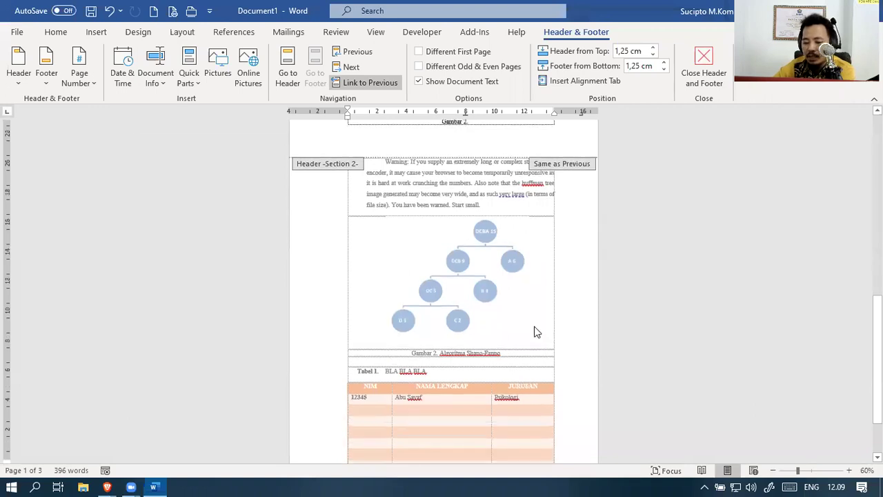
double_click(495, 387)
scroll(495, 387, up, 7)
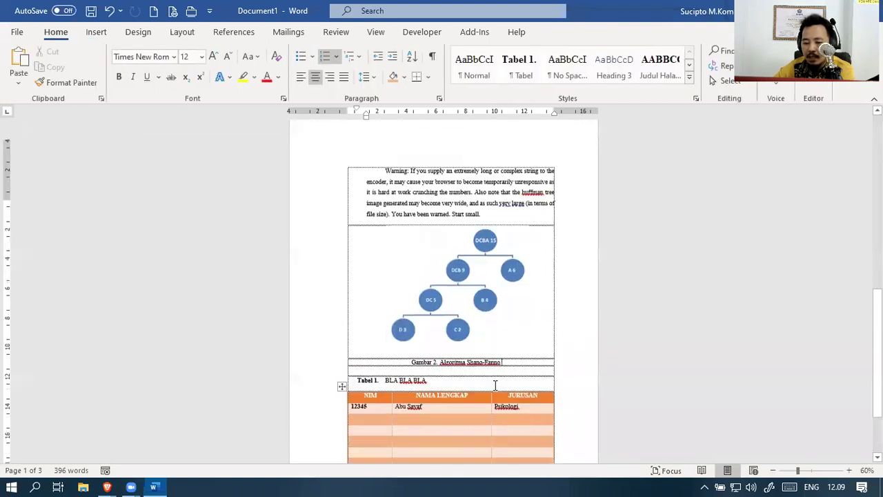
scroll(494, 387, up, 1)
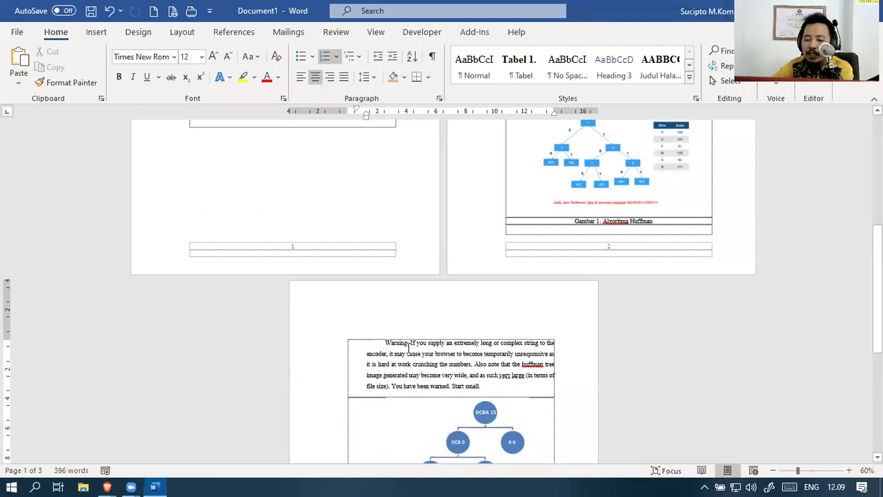
Insert a Next Page section break on the empty line below the Gambar 1 caption
click(686, 221)
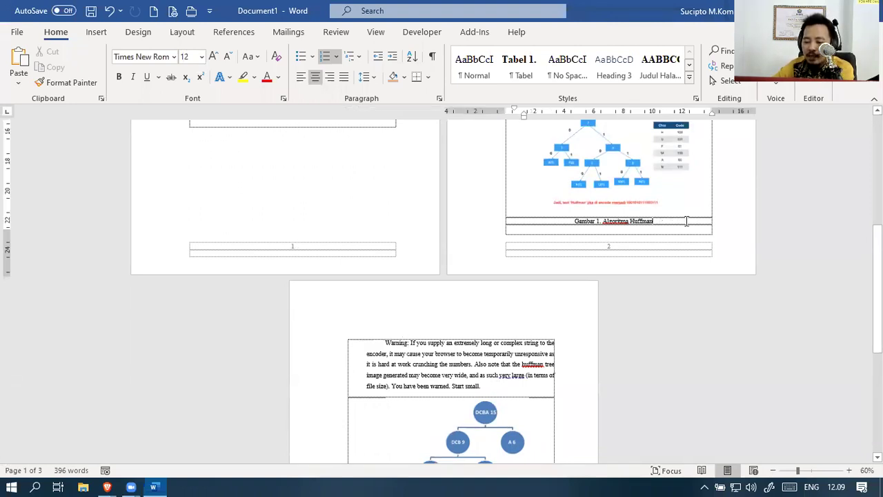
click(670, 231)
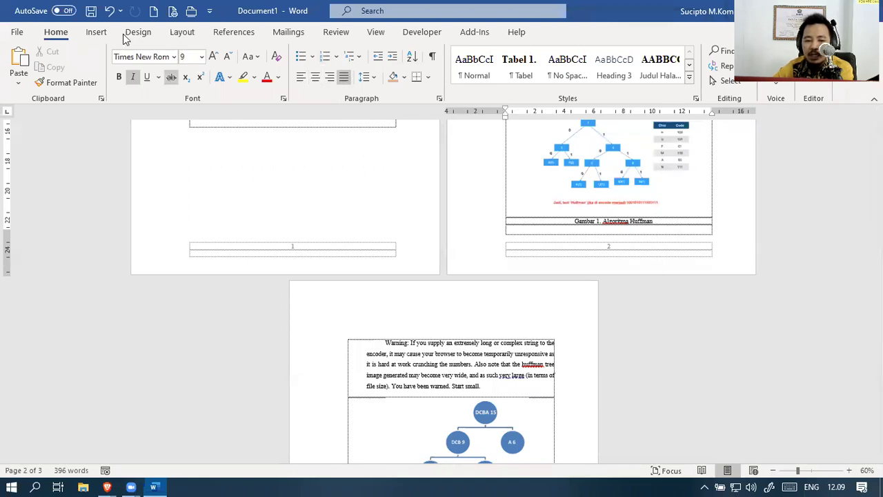
click(98, 33)
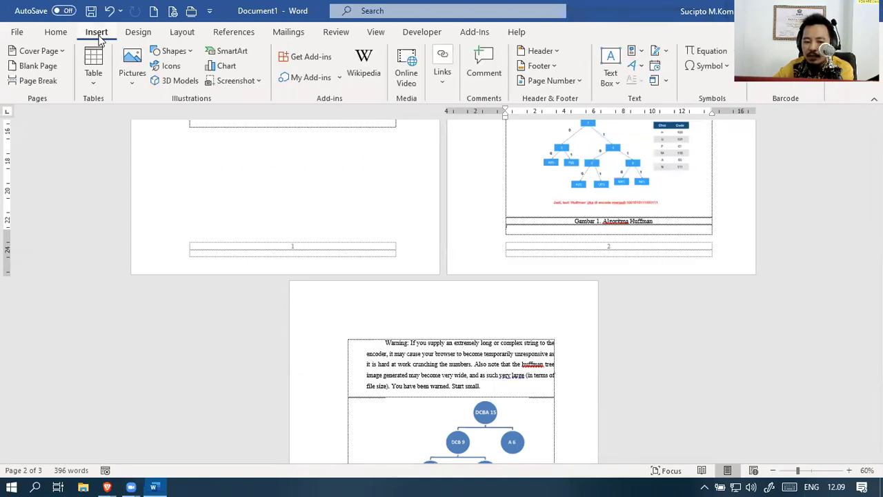
click(182, 33)
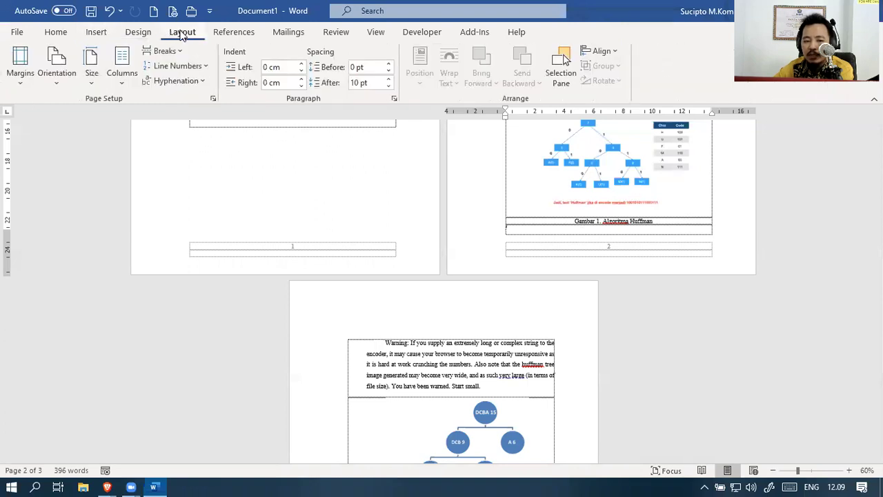
click(166, 51)
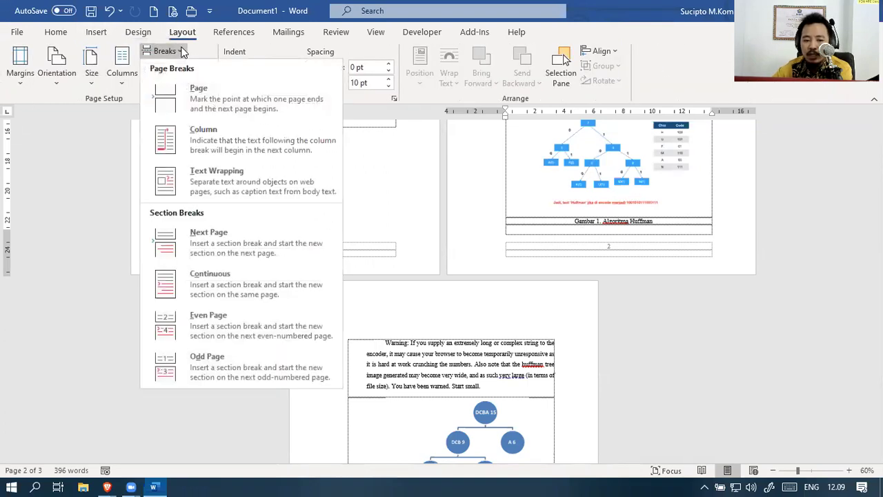
click(210, 233)
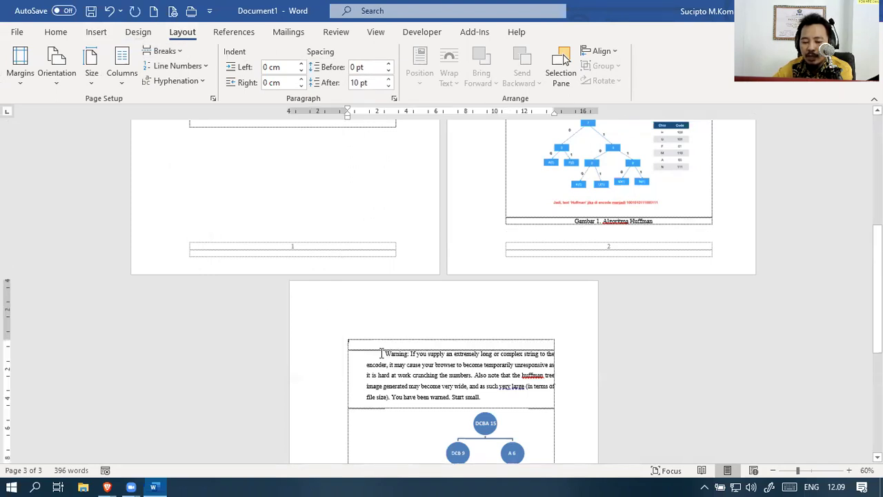
Check the new sections, delete page 3's blank top line, and open page 3's header
double_click(395, 329)
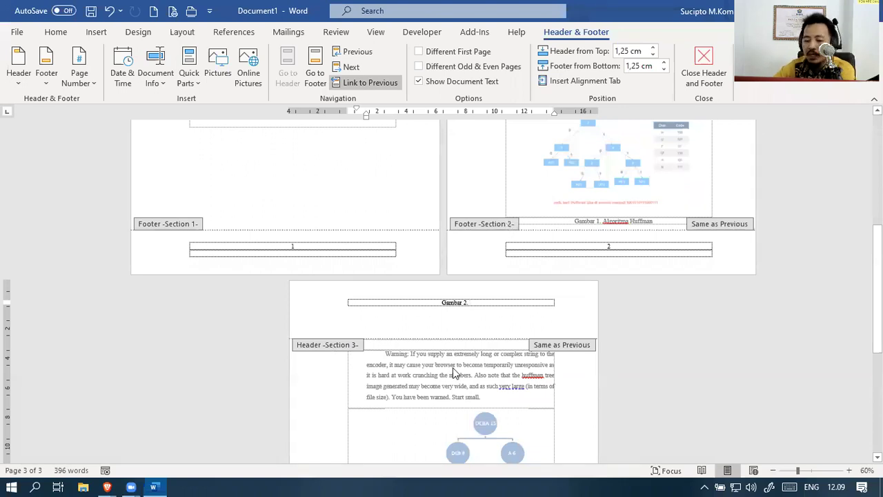
double_click(267, 245)
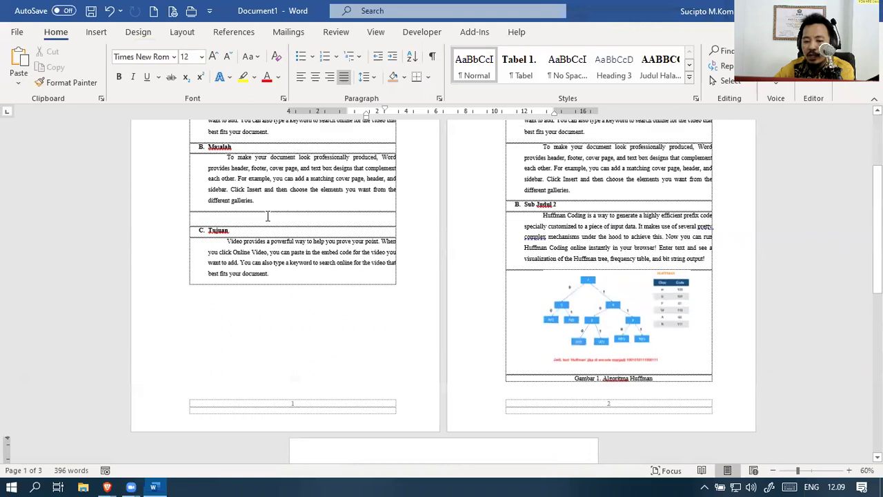
scroll(268, 217, up, 2)
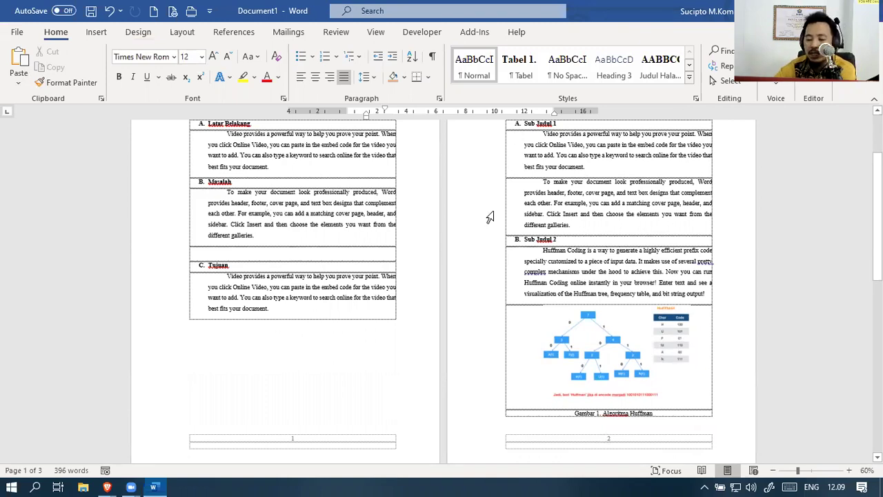
scroll(489, 216, down, 5)
click(414, 342)
key(Delete)
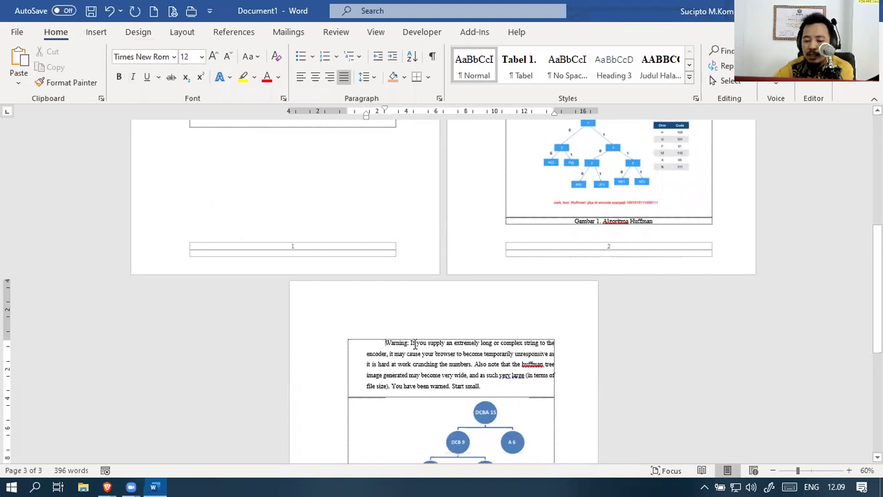
double_click(398, 314)
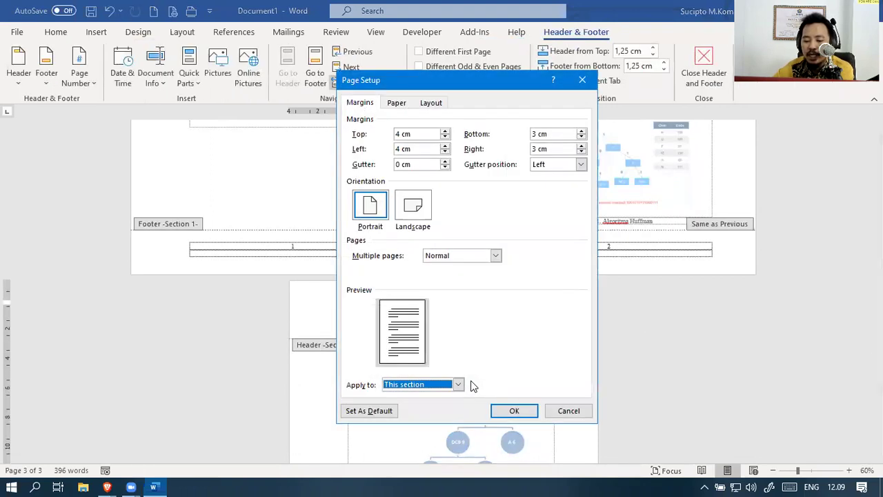
Cancel Page Setup, inspect page 3's Section 3 footer, and return to the Shano-Fanno figure and Tabel 1
click(572, 410)
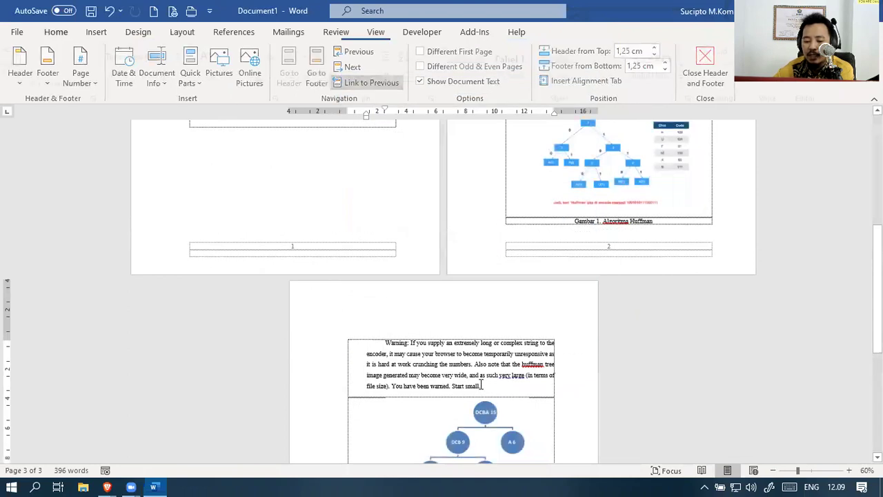
double_click(482, 390)
scroll(453, 424, down, 5)
scroll(453, 425, down, 3)
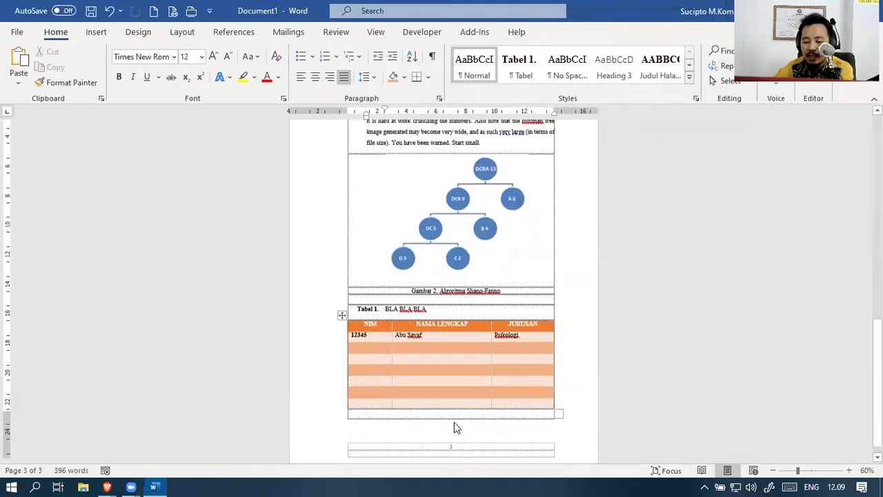
double_click(450, 430)
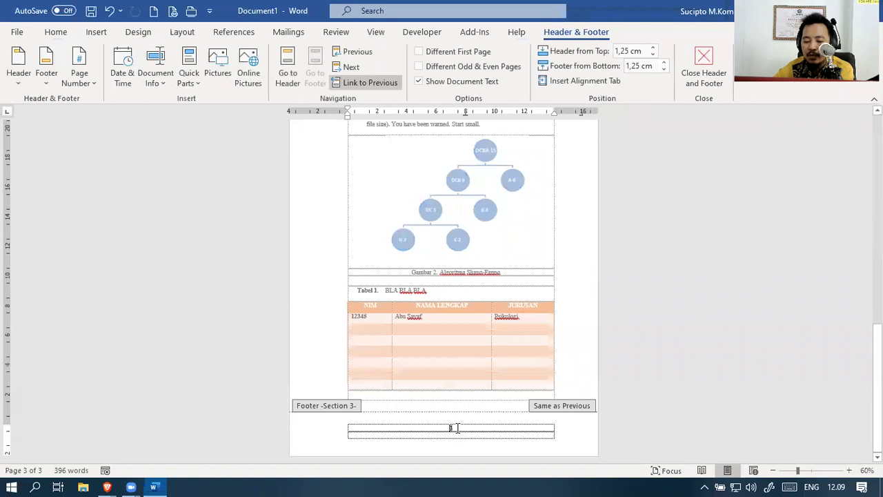
double_click(638, 296)
scroll(640, 294, up, 3)
scroll(640, 293, up, 15)
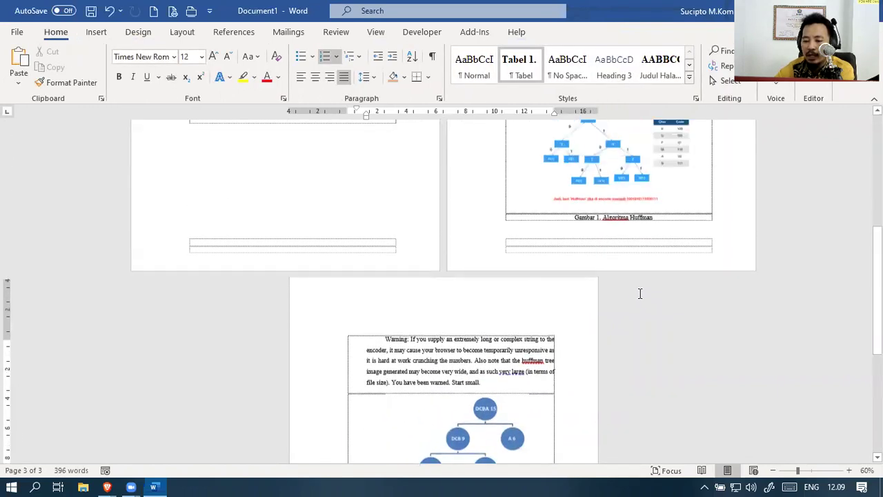
scroll(640, 293, up, 3)
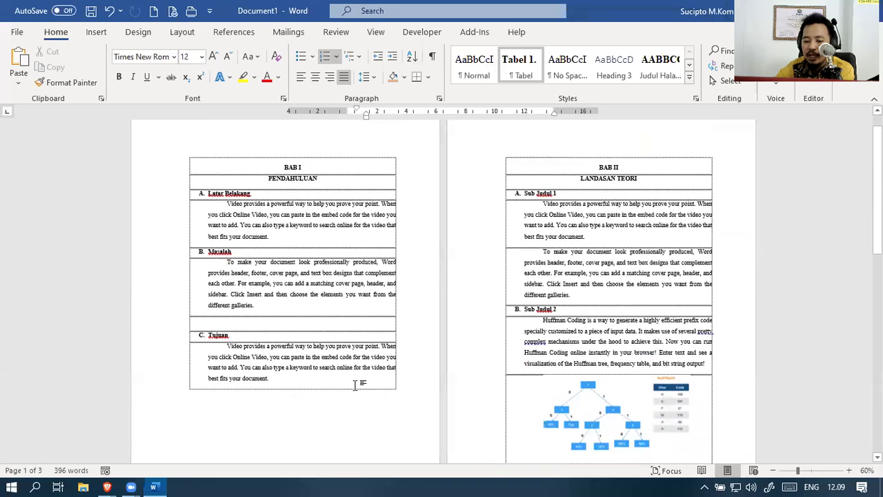
scroll(357, 385, down, 5)
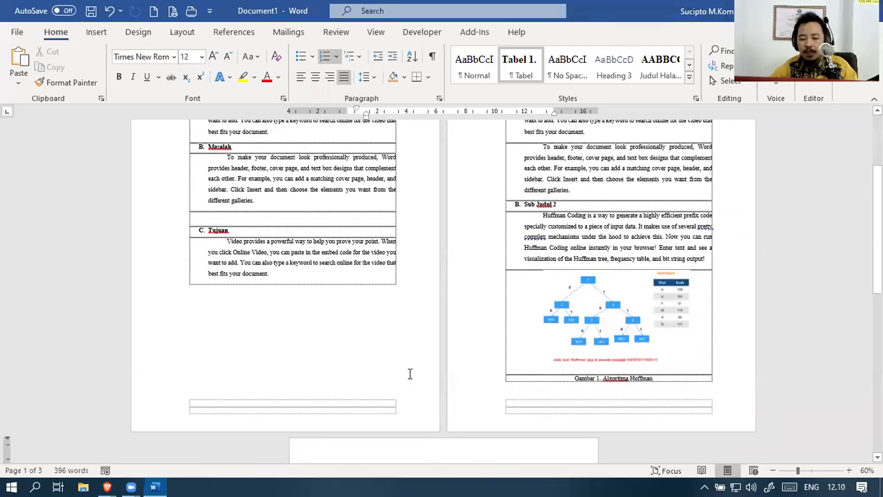
scroll(410, 374, down, 5)
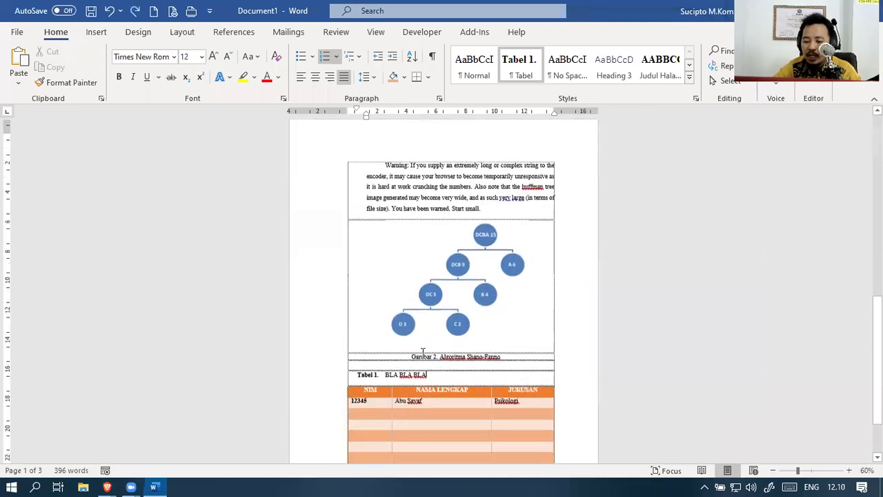
scroll(423, 352, down, 3)
scroll(510, 125, up, 5)
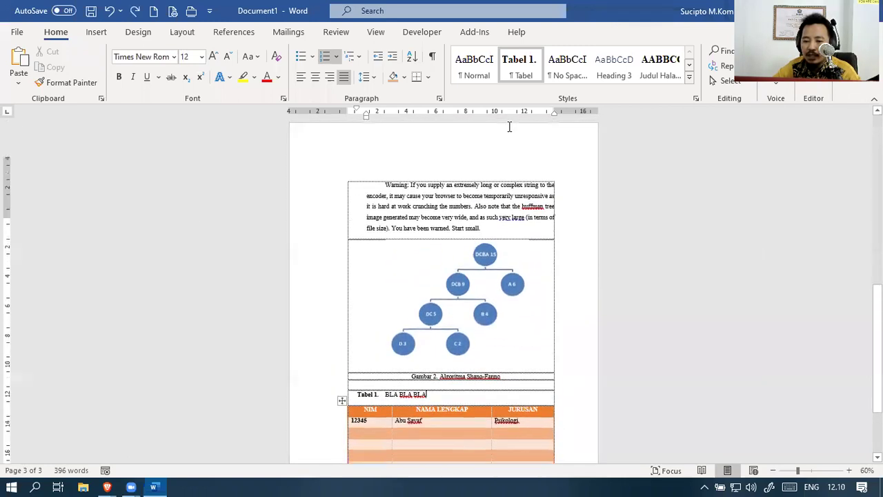
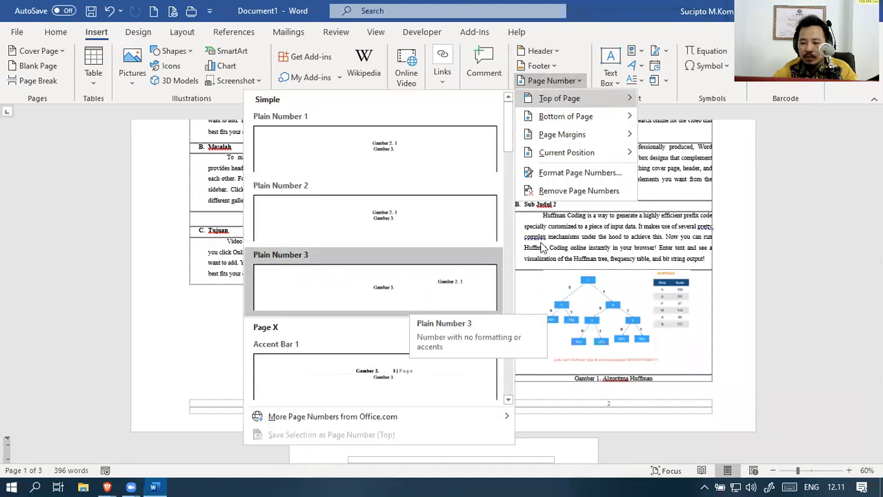
Cancel the Page Number Format dialog and start defining a new list number format
click(599, 172)
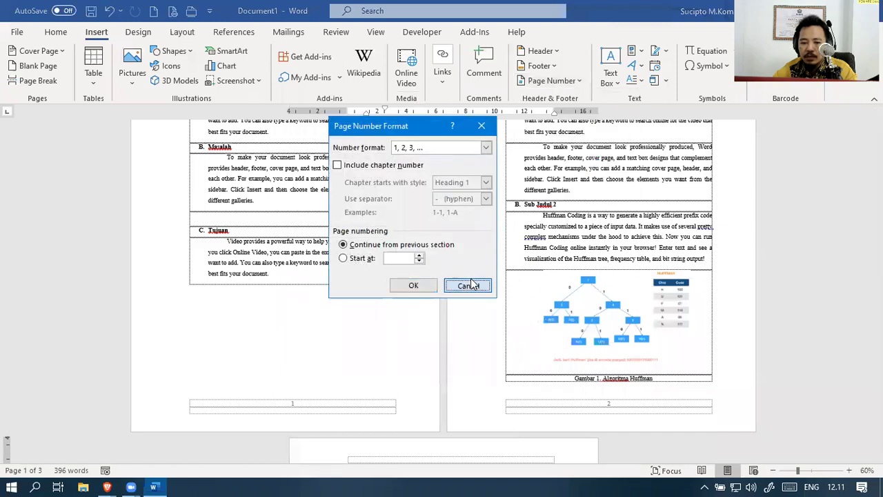
click(468, 285)
click(61, 34)
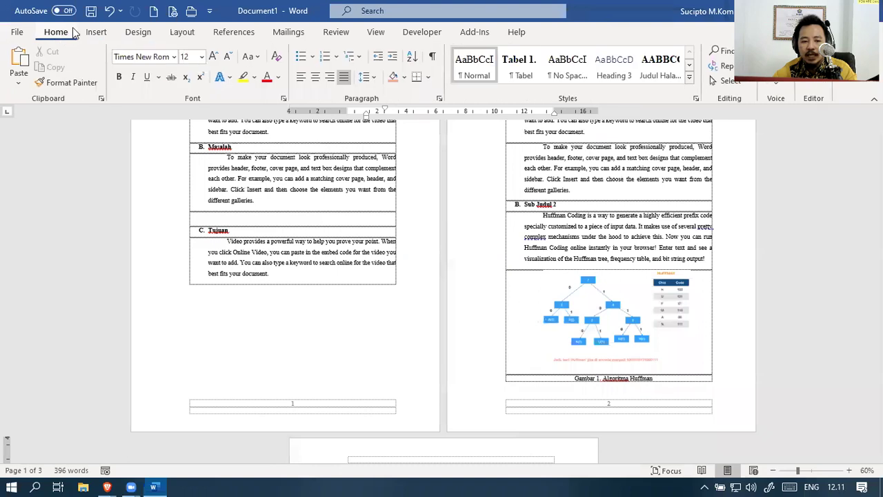
click(336, 58)
click(390, 335)
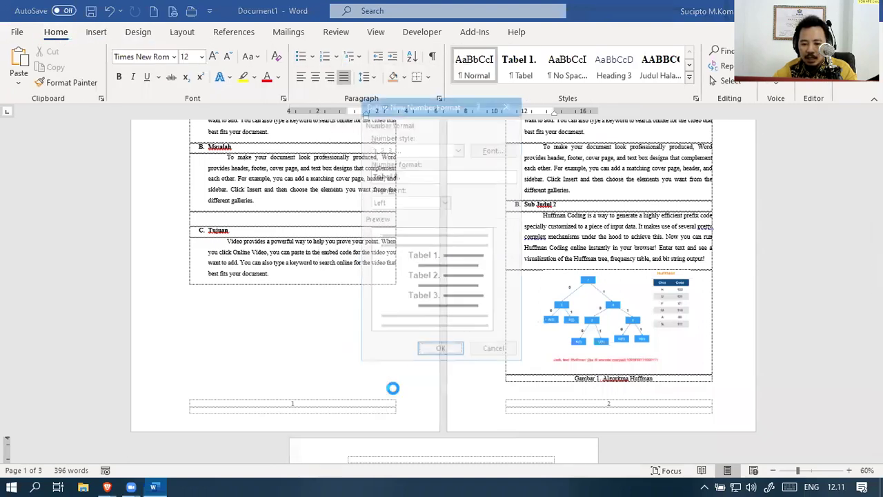
Delete 'Tabel 1.' and set the list number format to the plain 1, 2, 3 style
drag(412, 175, 365, 179)
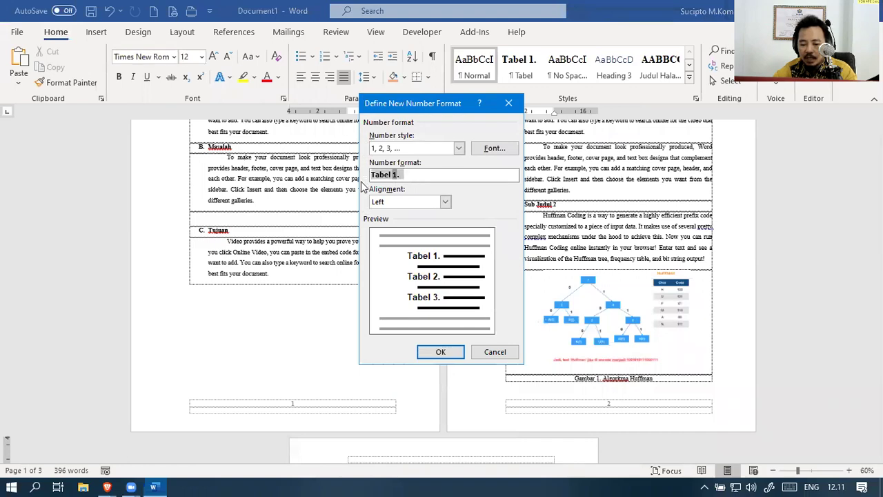
key(BackSpace)
click(434, 149)
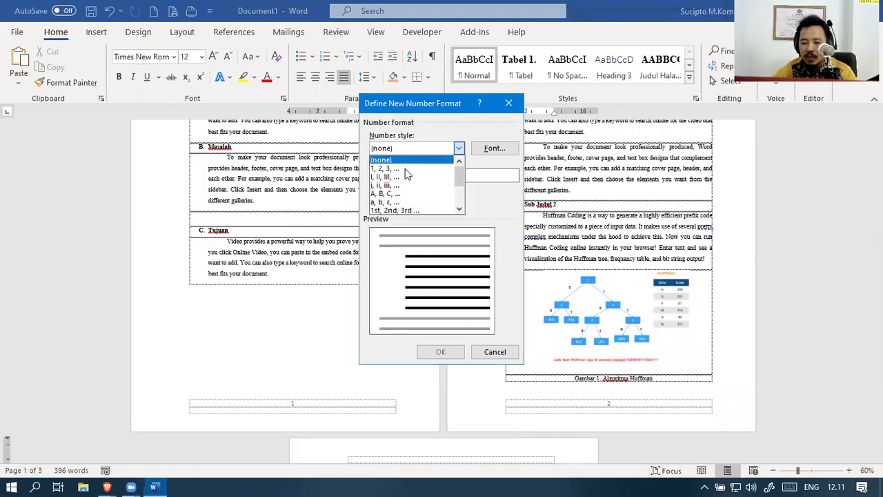
click(399, 167)
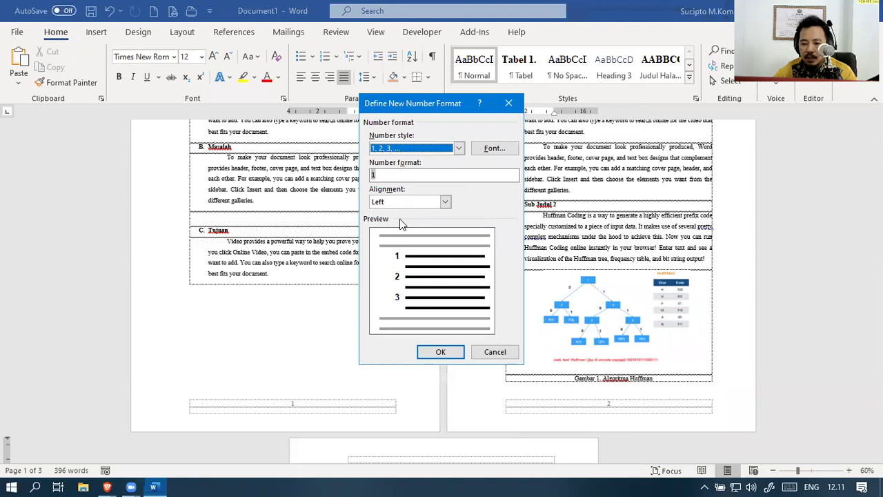
click(382, 172)
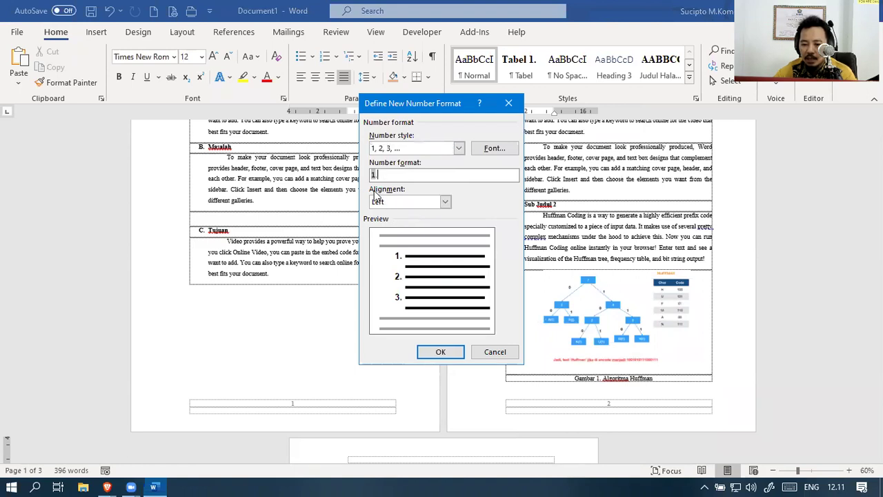
click(441, 351)
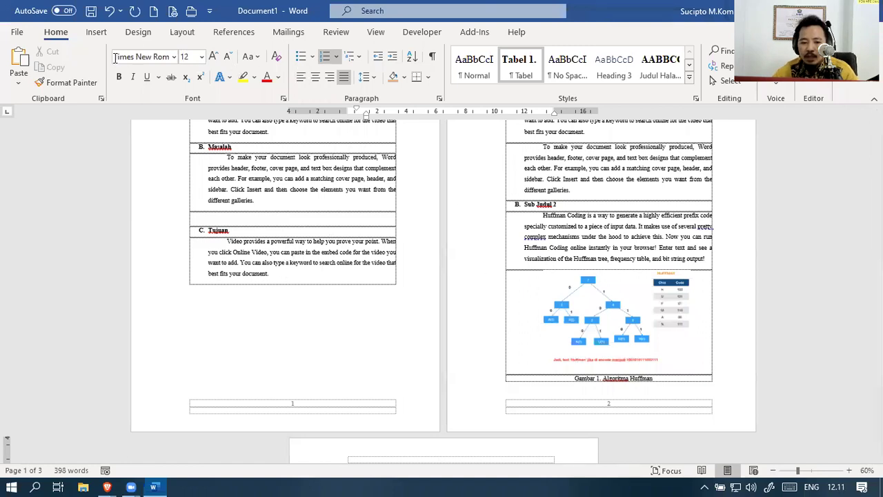
click(97, 32)
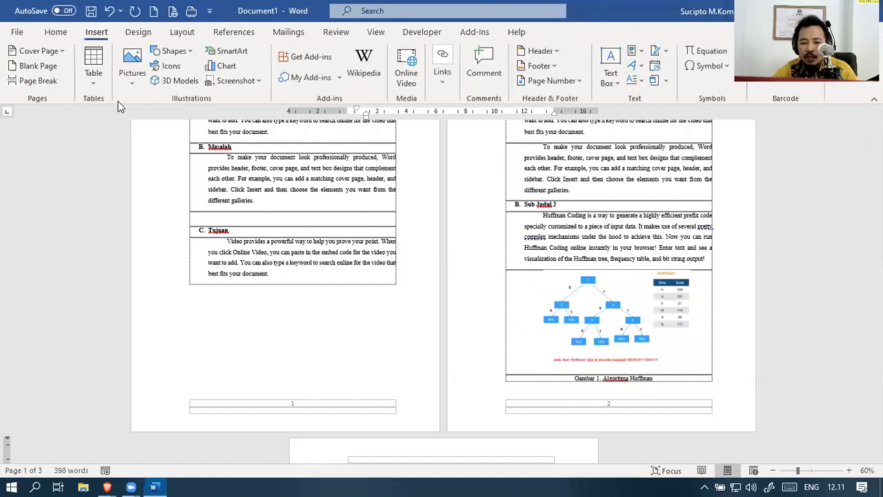
click(570, 81)
mouse_move(572, 100)
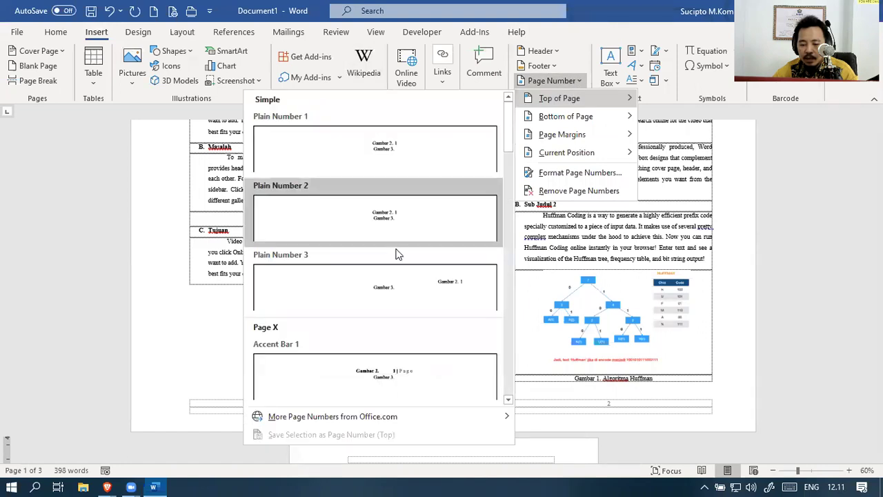
scroll(423, 286, down, 3)
scroll(423, 287, down, 8)
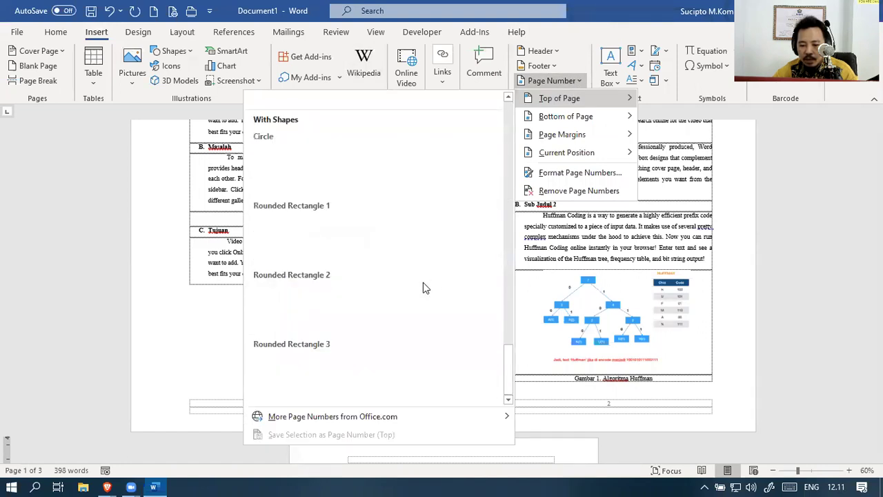
scroll(454, 237, up, 10)
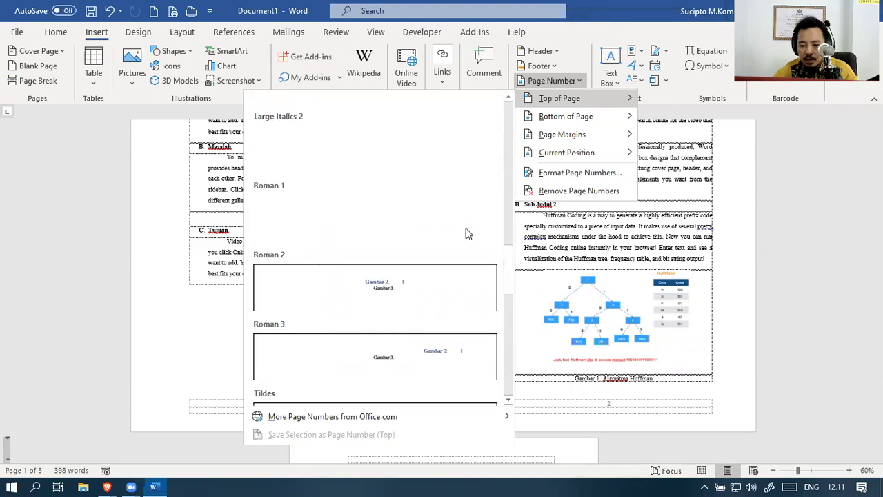
scroll(456, 227, up, 6)
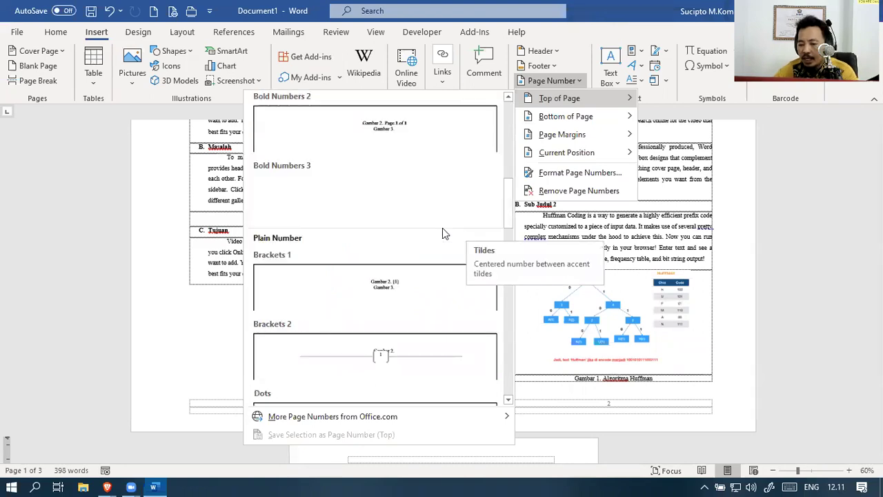
click(690, 156)
scroll(686, 221, up, 4)
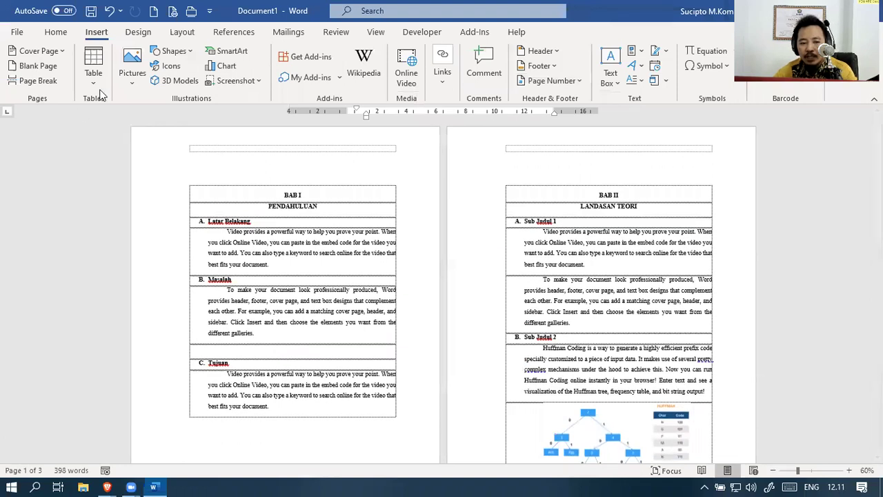
click(582, 81)
mouse_move(556, 155)
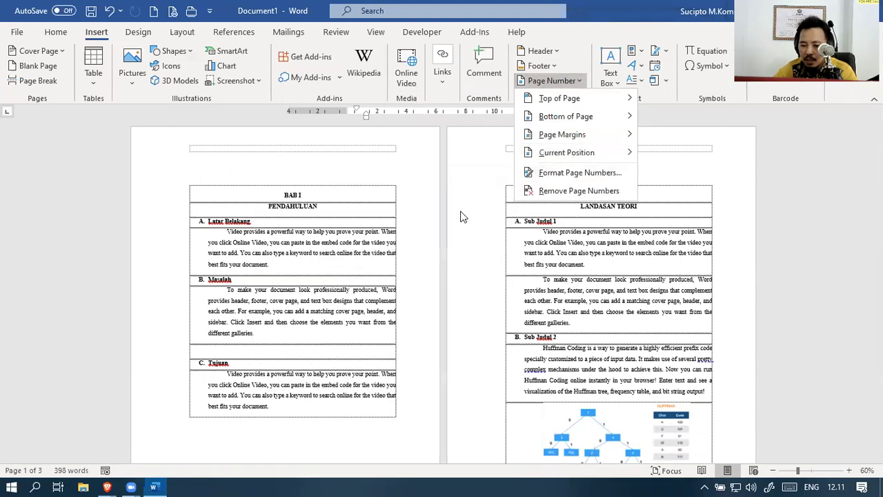
scroll(381, 235, down, 10)
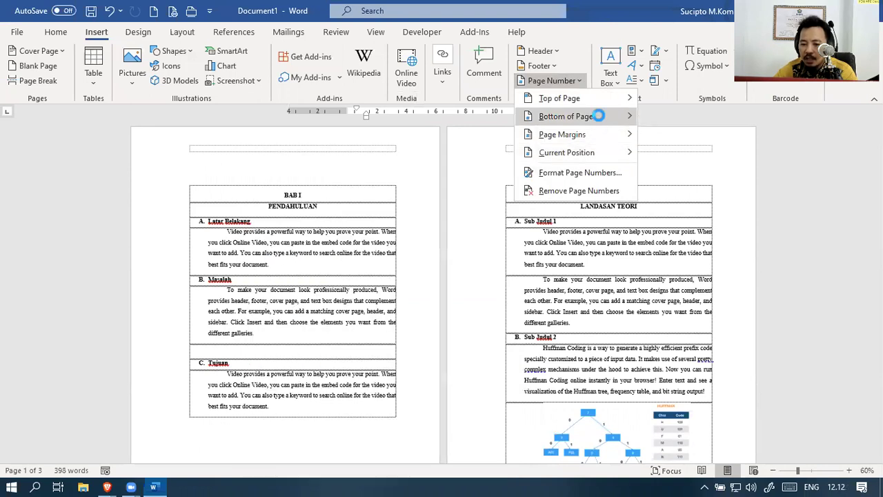
mouse_move(616, 100)
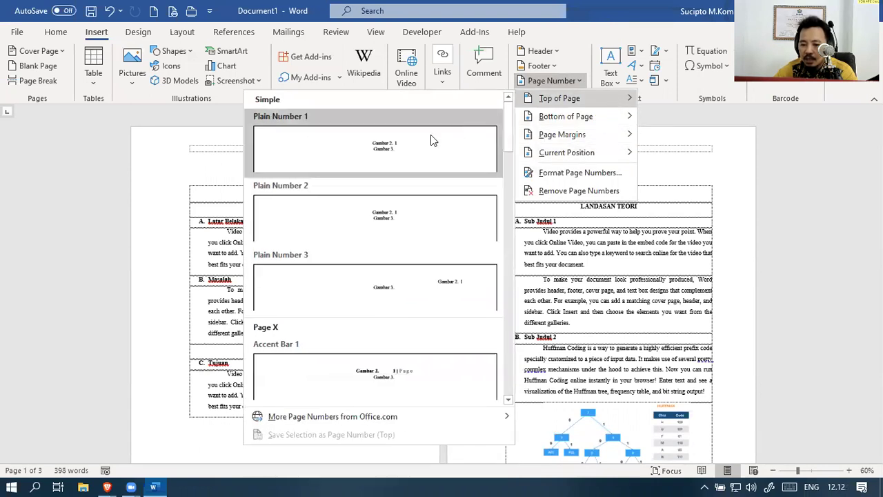
scroll(431, 138, down, 10)
scroll(431, 141, down, 5)
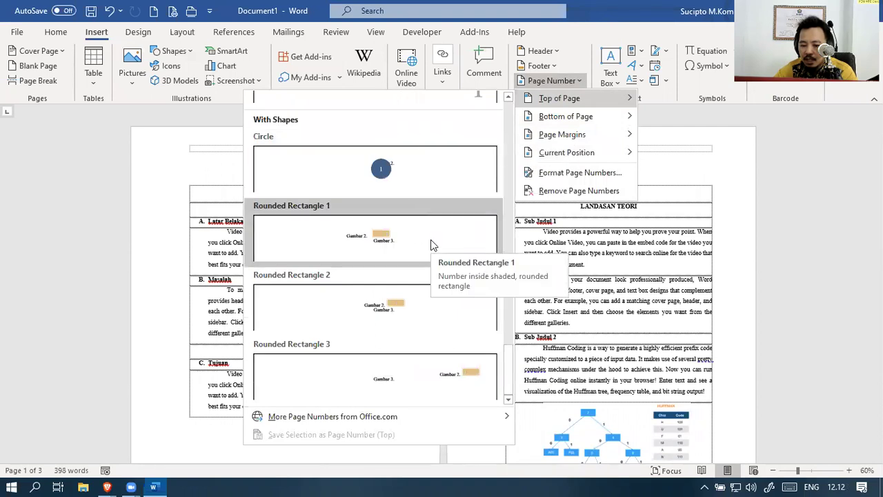
scroll(430, 244, down, 5)
scroll(431, 240, up, 3)
key(Escape)
key(Escape)
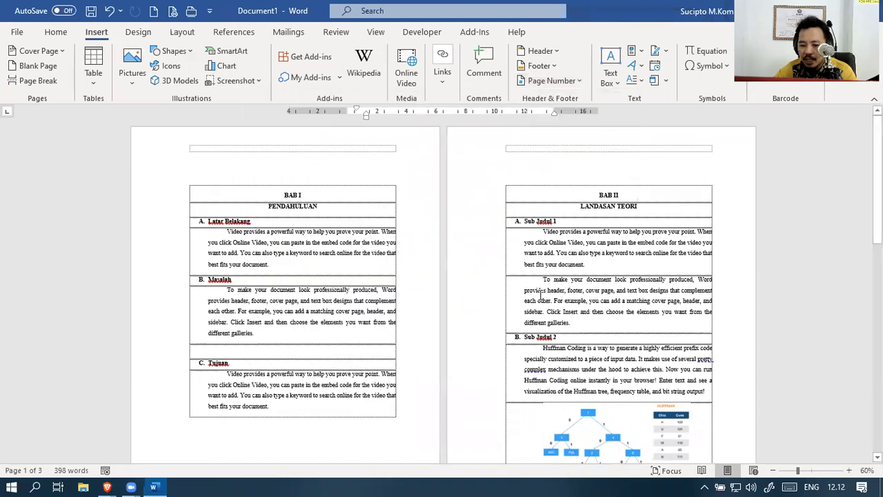
double_click(300, 166)
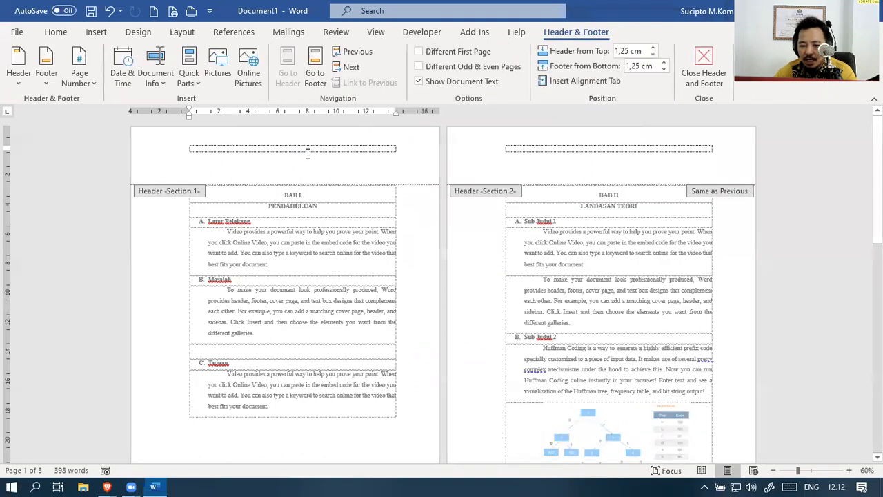
Check the page 3 header, return to the body, and open the Page Number menu's Top of Page styles
scroll(310, 181, down, 10)
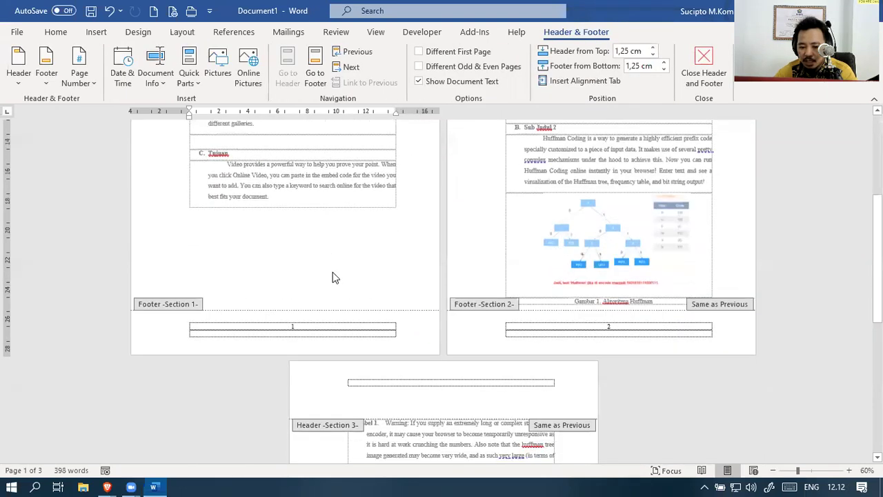
scroll(359, 310, down, 8)
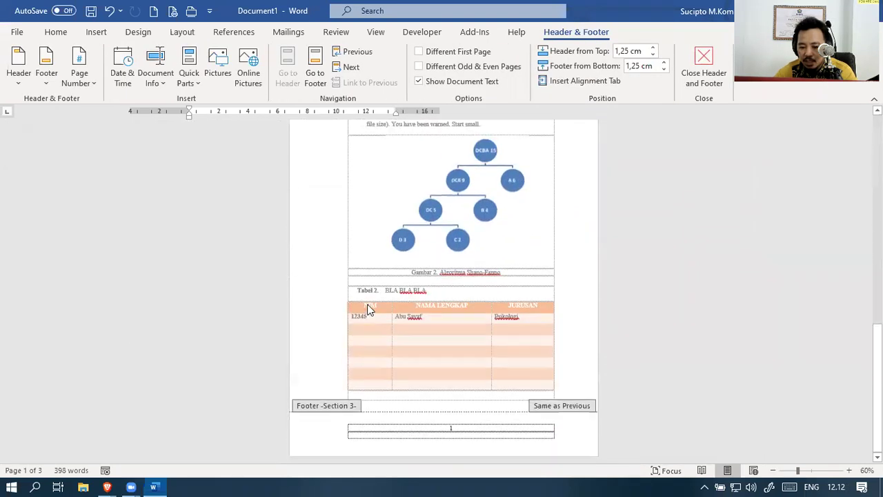
scroll(364, 301, up, 8)
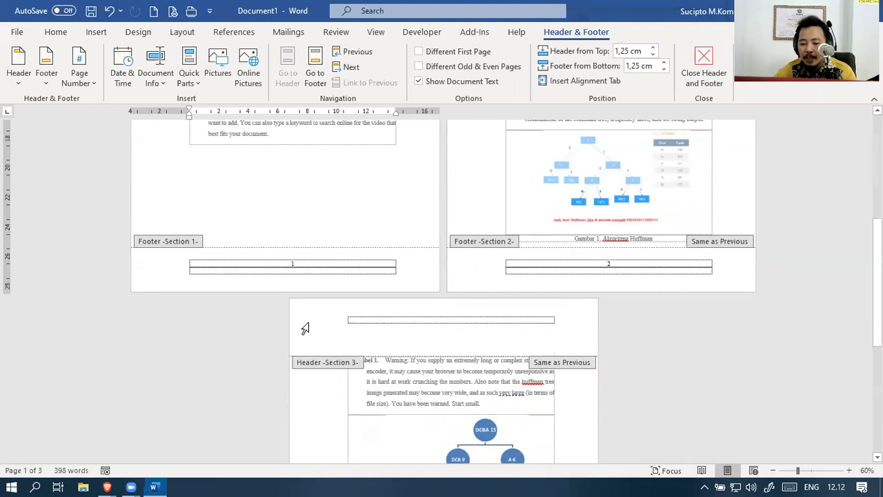
click(307, 328)
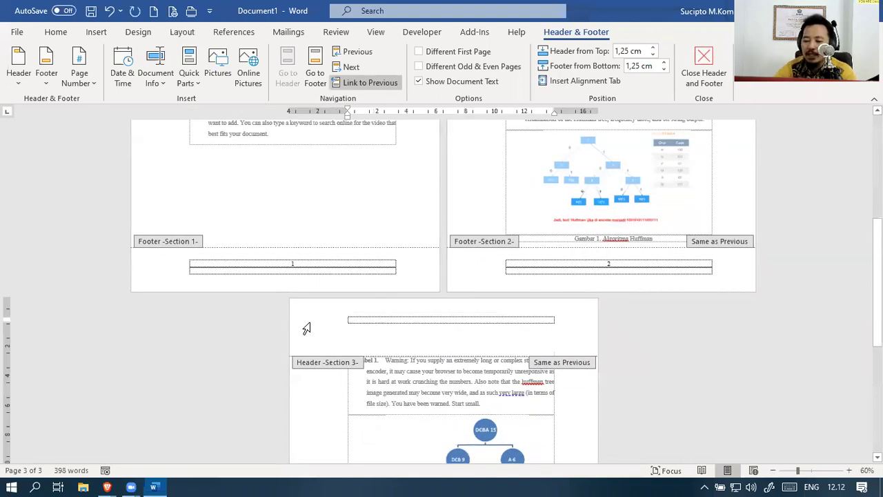
double_click(409, 383)
scroll(483, 364, down, 4)
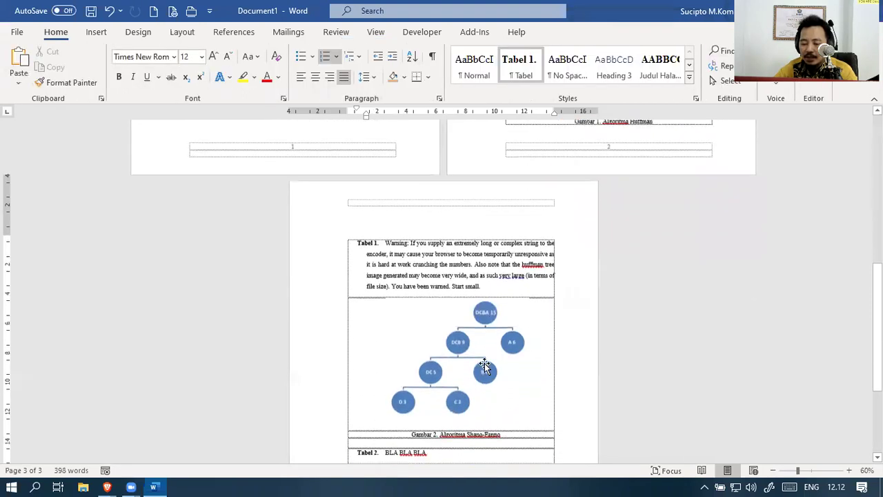
click(96, 32)
click(552, 81)
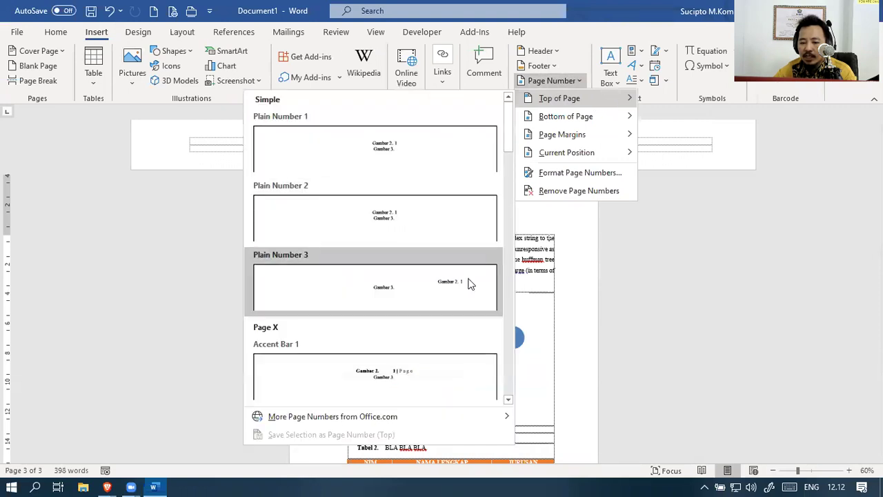
Add a right-aligned Plain Number 3 page number at the top of the pages
click(469, 283)
scroll(560, 276, up, 5)
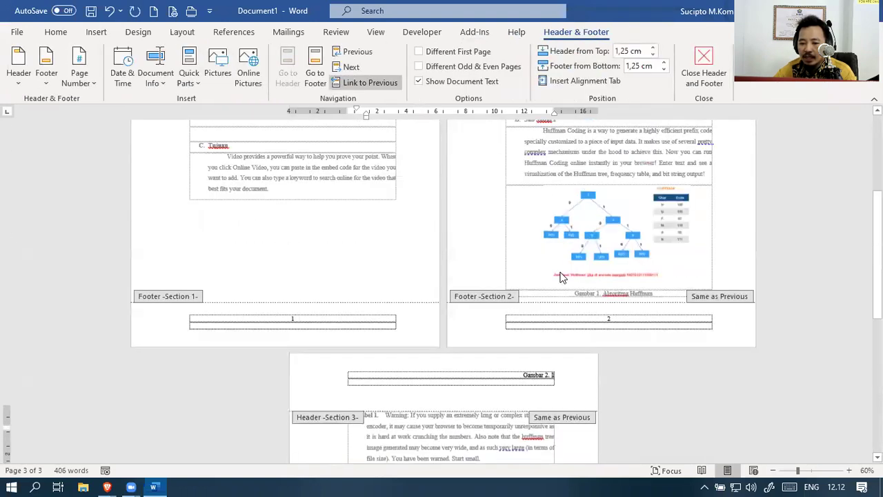
scroll(560, 276, up, 5)
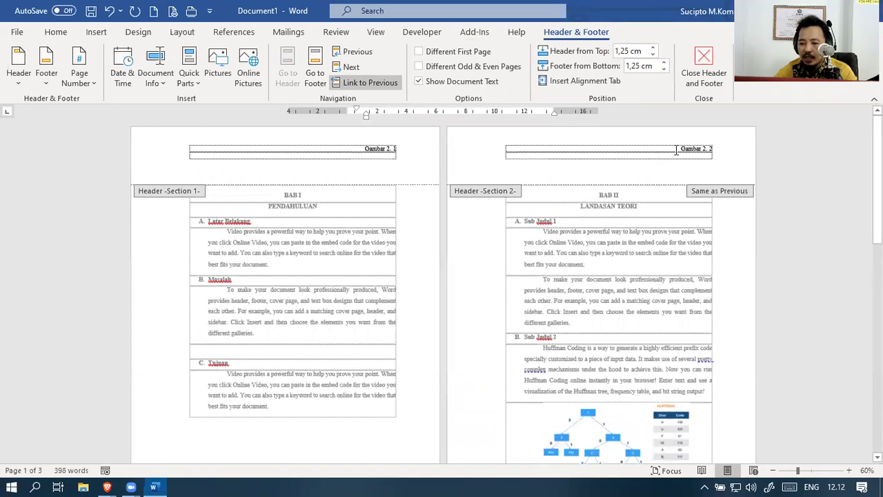
double_click(701, 152)
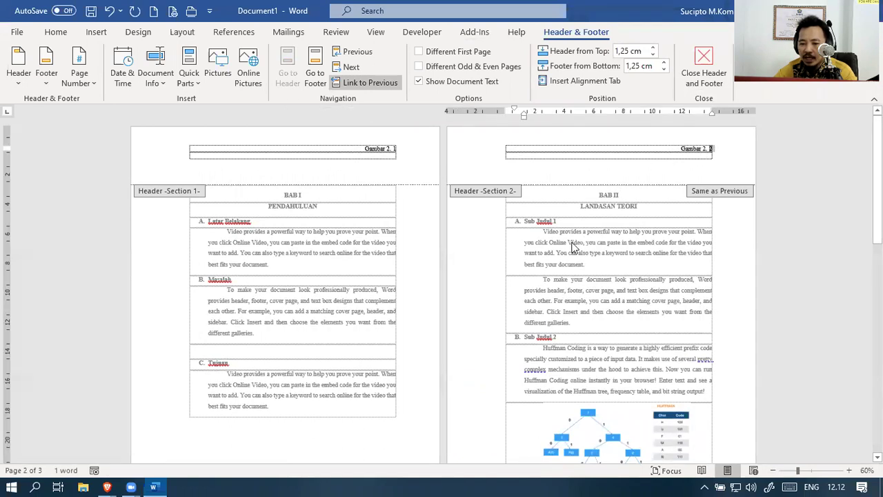
Delete the stray 'Gambar 2.' text from the page 1 header
click(391, 149)
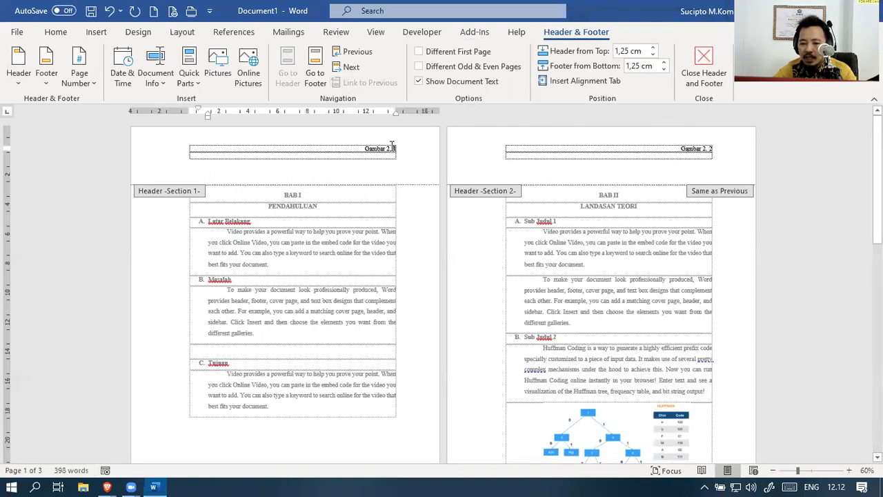
drag(373, 148, 345, 185)
key(BackSpace)
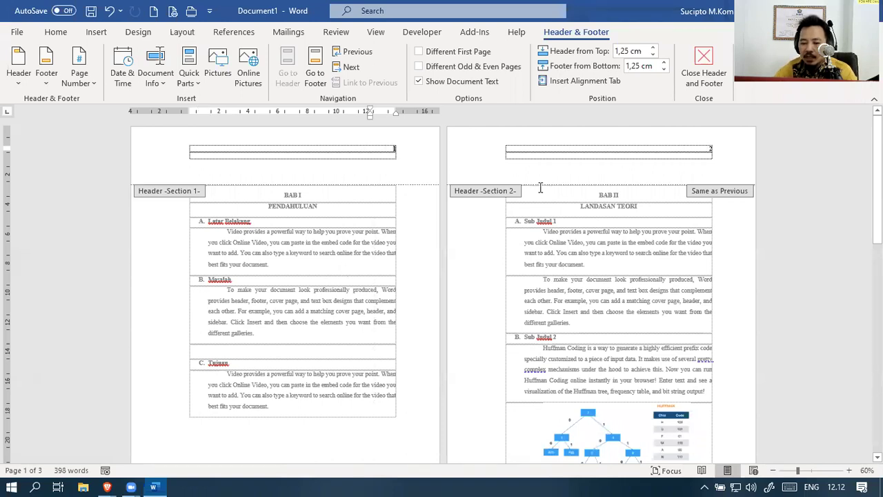
Open the page 3 header for editing and clear its selection
scroll(552, 276, down, 5)
scroll(552, 283, down, 1)
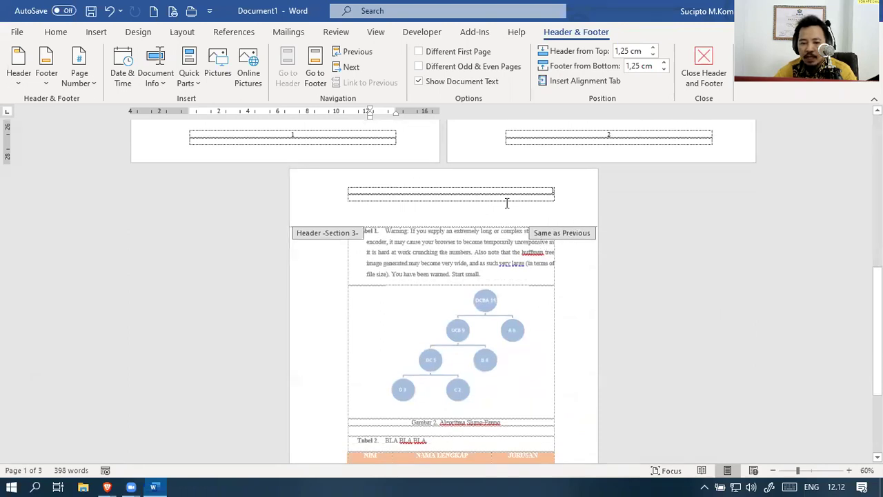
double_click(542, 192)
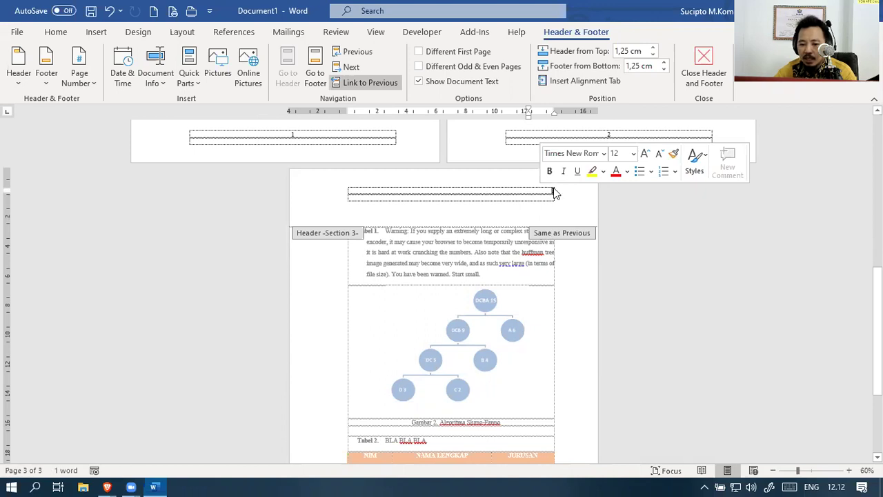
click(550, 196)
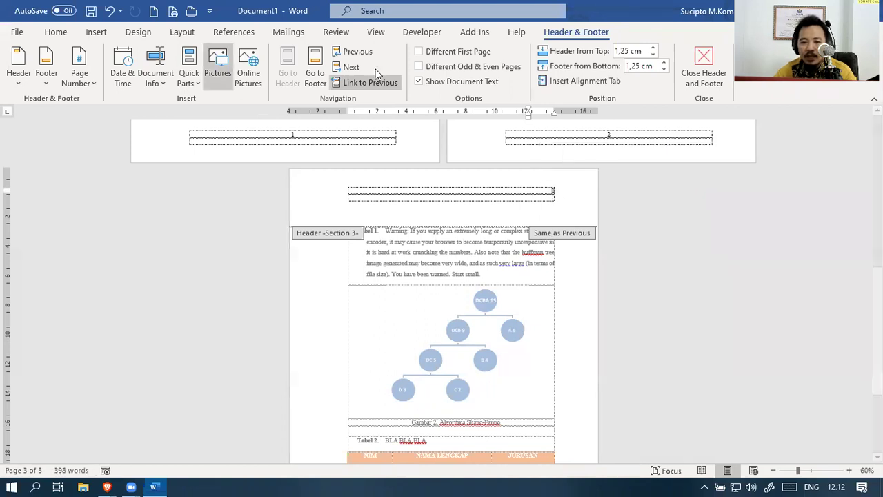
Set page 3's header number to continue from the previous section
right_click(552, 192)
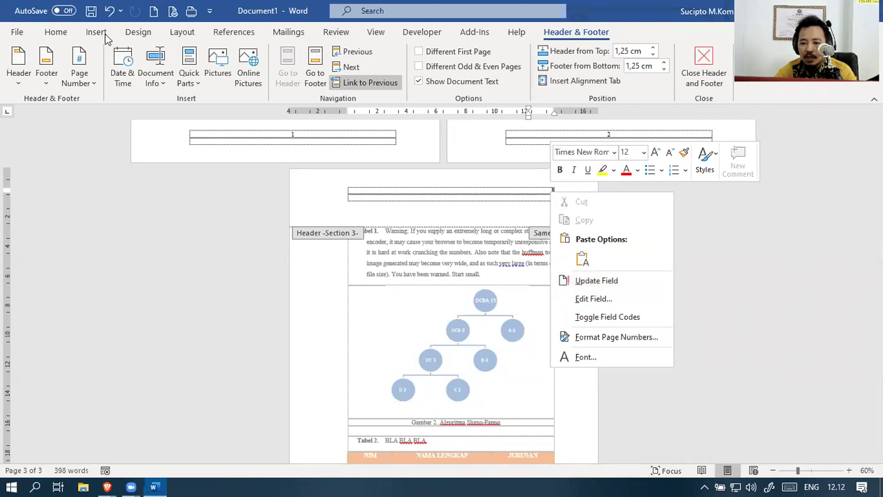
click(78, 88)
click(128, 174)
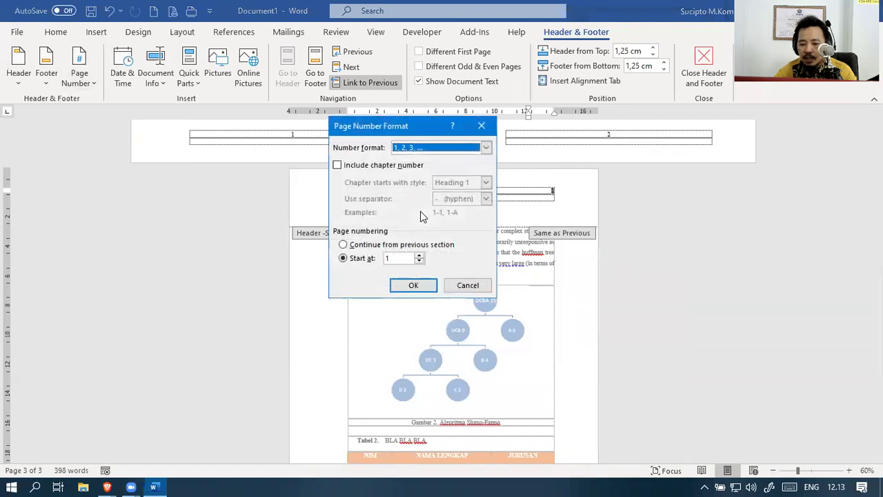
click(404, 246)
click(411, 285)
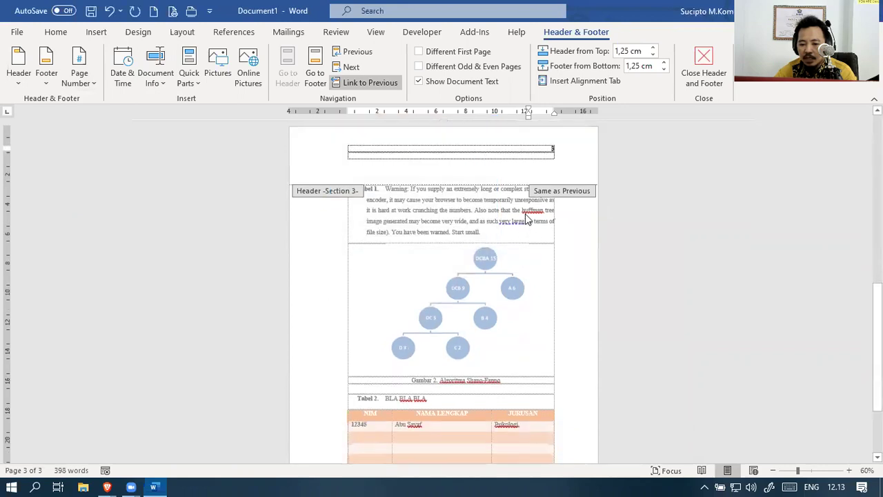
Unlink the page 3 header from the previous section and delete the footer's page number 3
scroll(463, 359, down, 3)
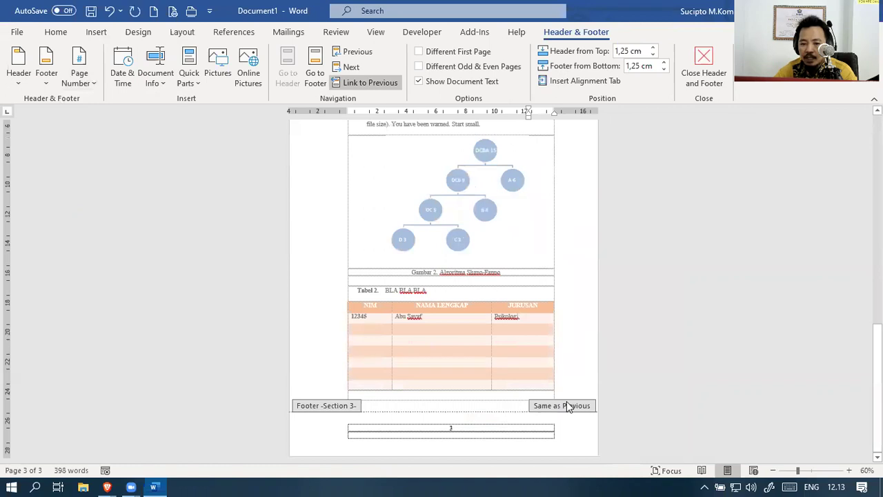
click(358, 83)
scroll(540, 245, up, 3)
scroll(540, 246, down, 3)
scroll(538, 252, up, 7)
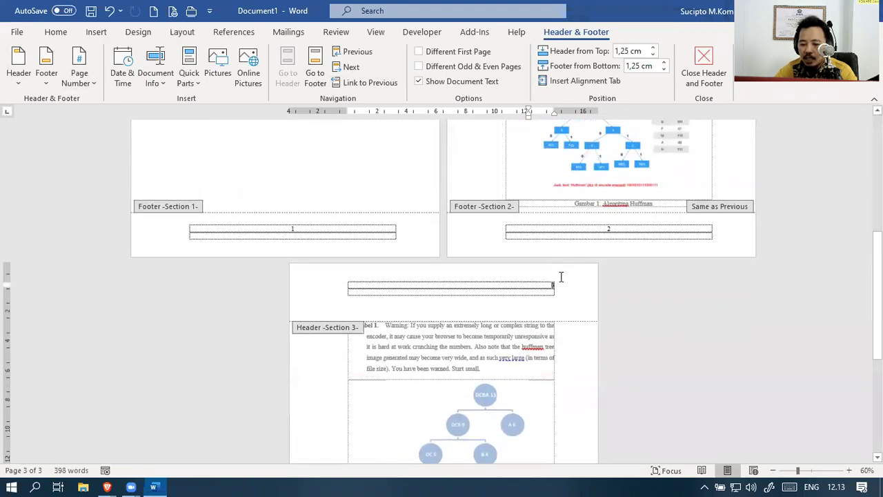
scroll(548, 304, down, 5)
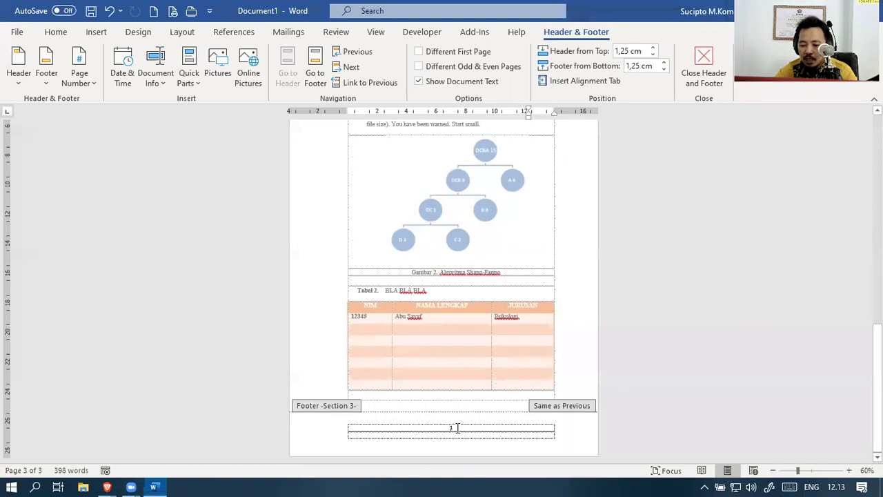
drag(461, 438, 428, 434)
key(Delete)
scroll(640, 324, up, 8)
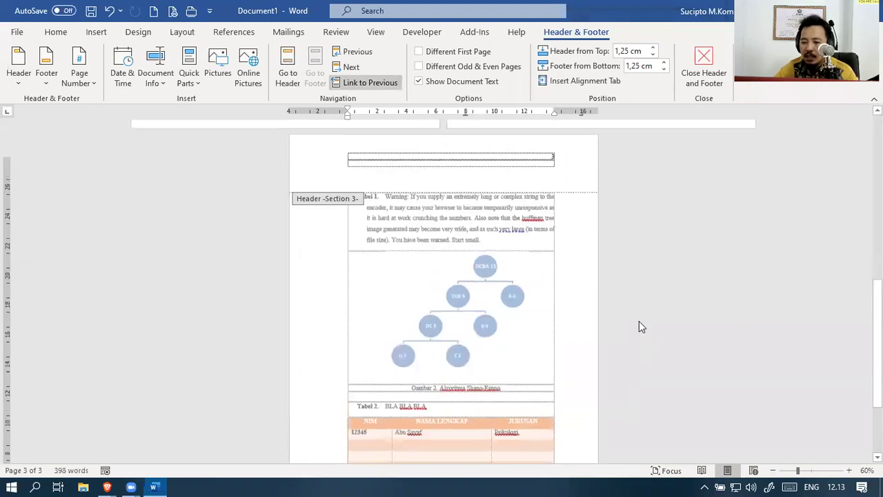
scroll(639, 324, down, 3)
key(Escape)
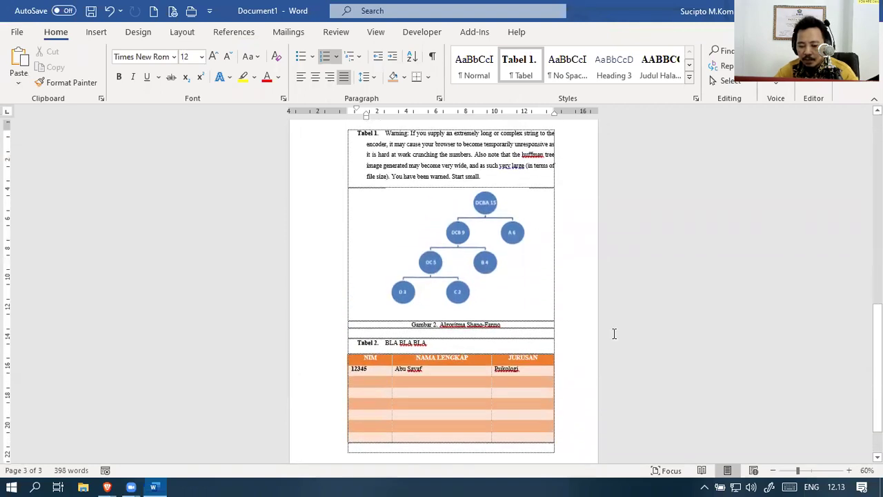
Open the page 2 footer and unlink it from the previous section
scroll(613, 335, down, 2)
click(590, 336)
scroll(601, 331, up, 5)
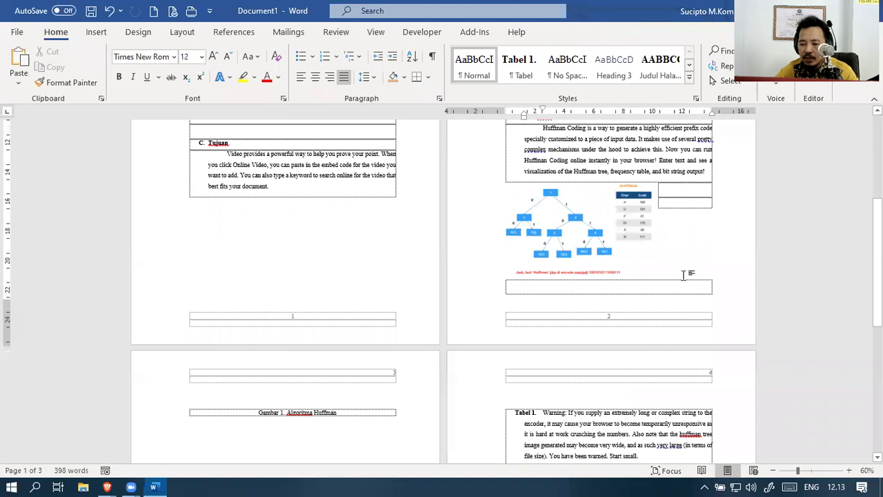
click(686, 270)
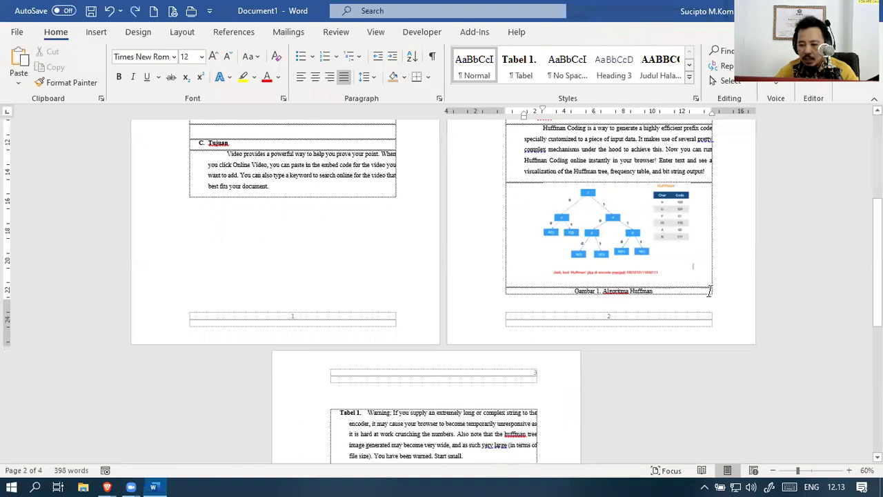
double_click(691, 322)
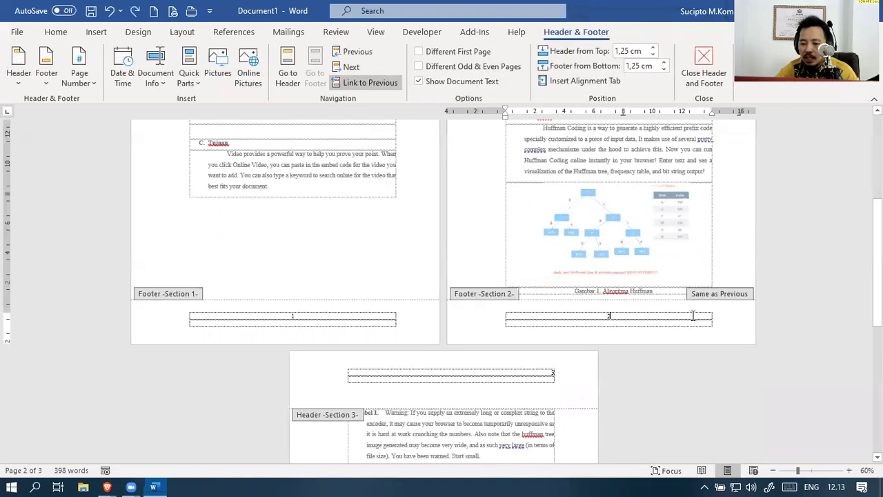
click(388, 84)
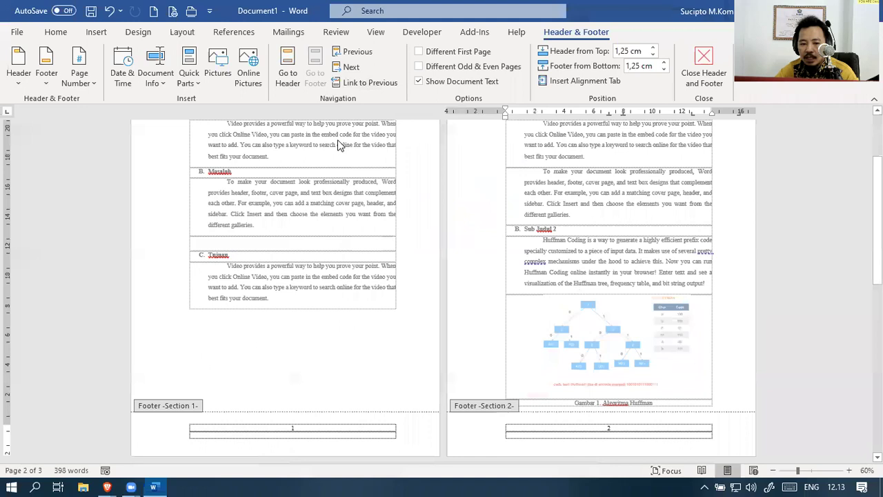
Unlink the page 3 footer from the previous section and close header editing
click(318, 432)
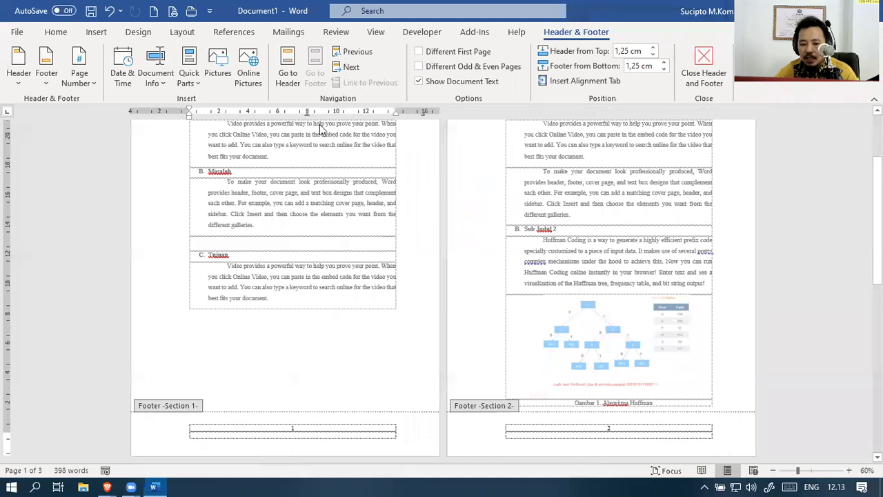
scroll(515, 275, down, 5)
scroll(515, 275, down, 2)
click(463, 425)
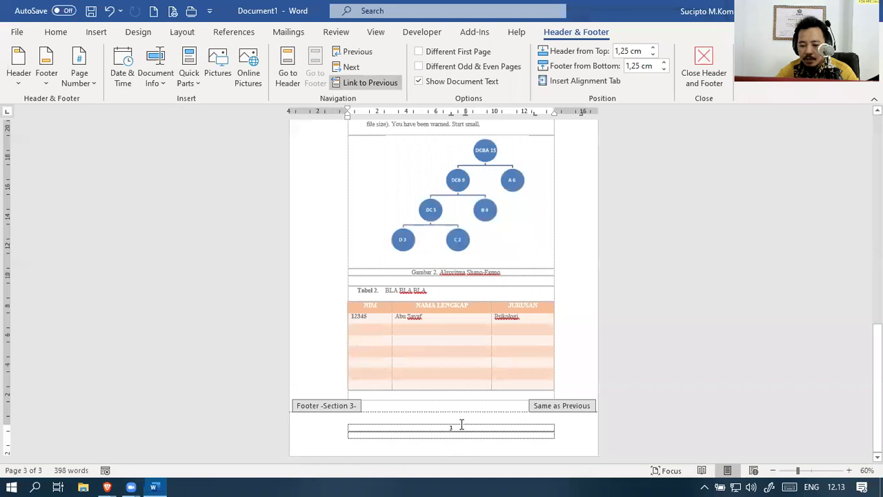
click(370, 82)
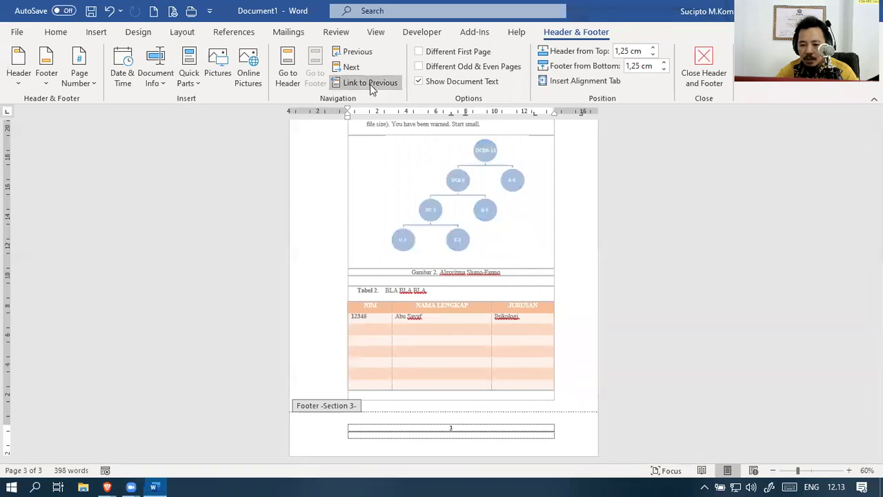
double_click(498, 331)
scroll(505, 319, up, 10)
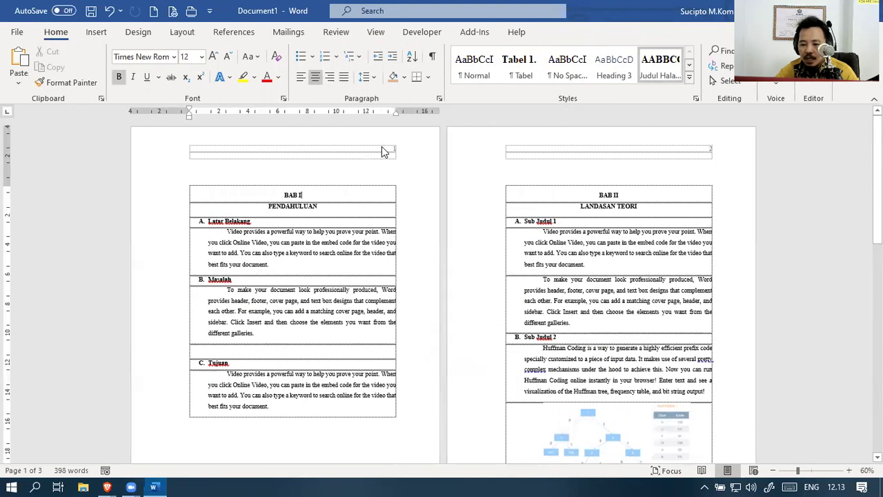
Remove the page numbers from the headers via the Page Number menu
double_click(384, 149)
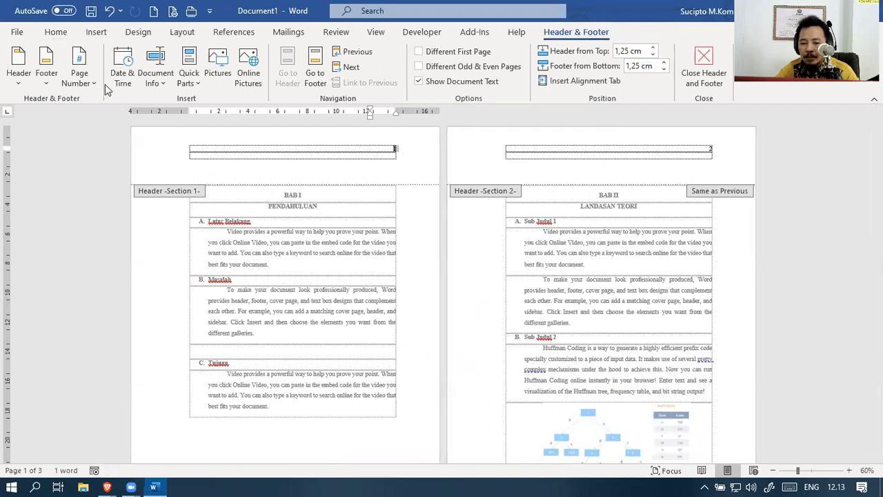
click(77, 76)
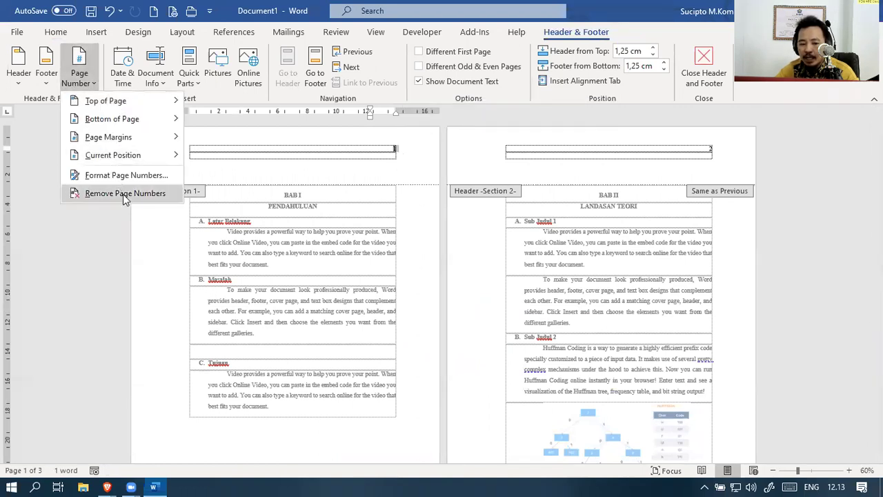
click(125, 194)
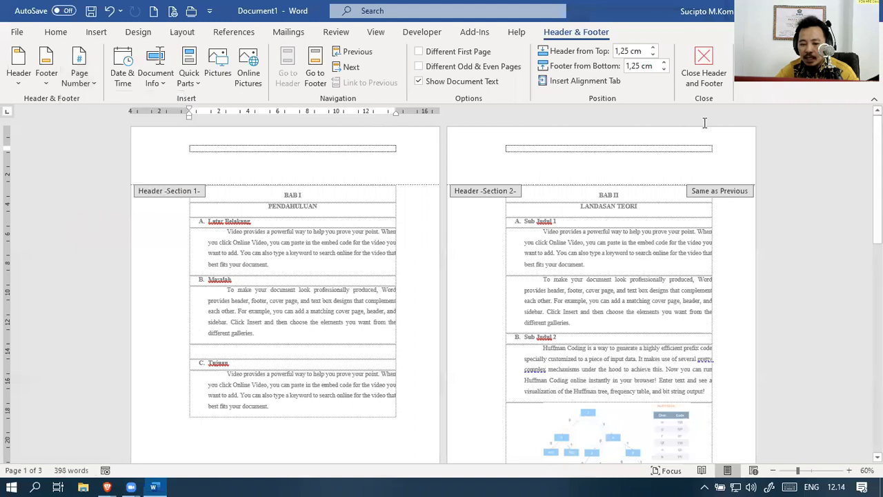
scroll(676, 212, down, 5)
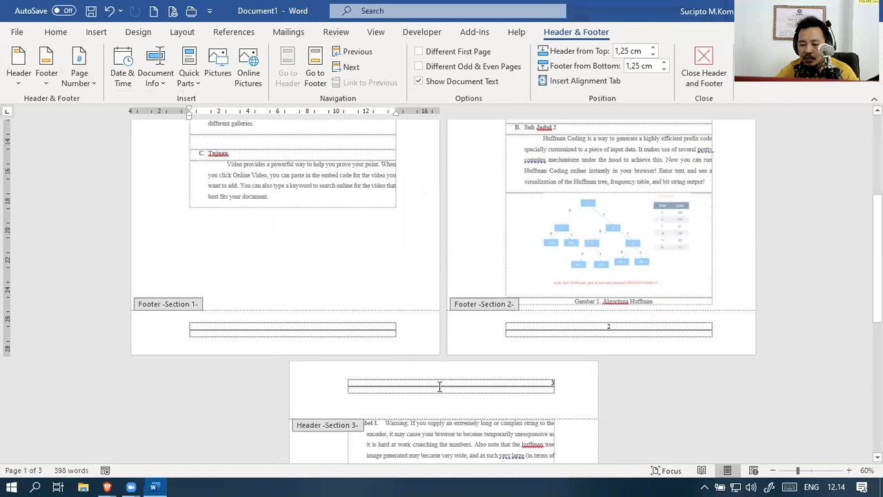
double_click(552, 382)
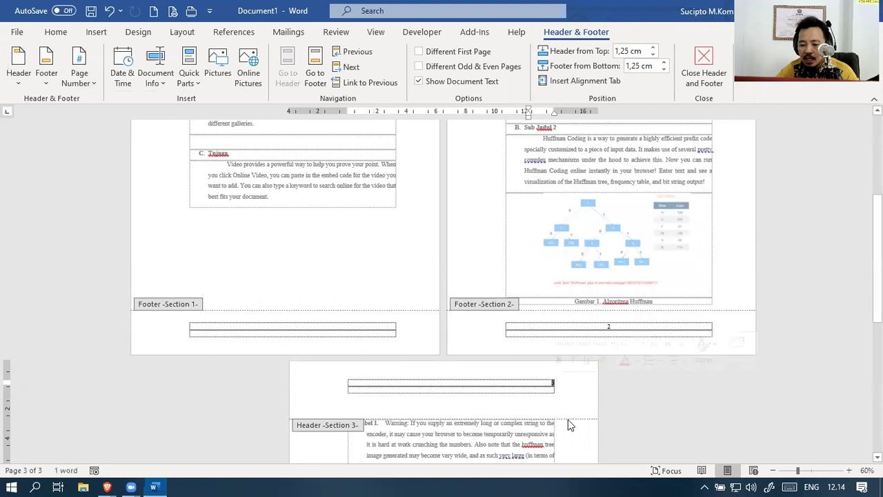
double_click(544, 421)
Clear the page 3 footer number, close header editing, and undo the added empty table rows
scroll(541, 419, down, 10)
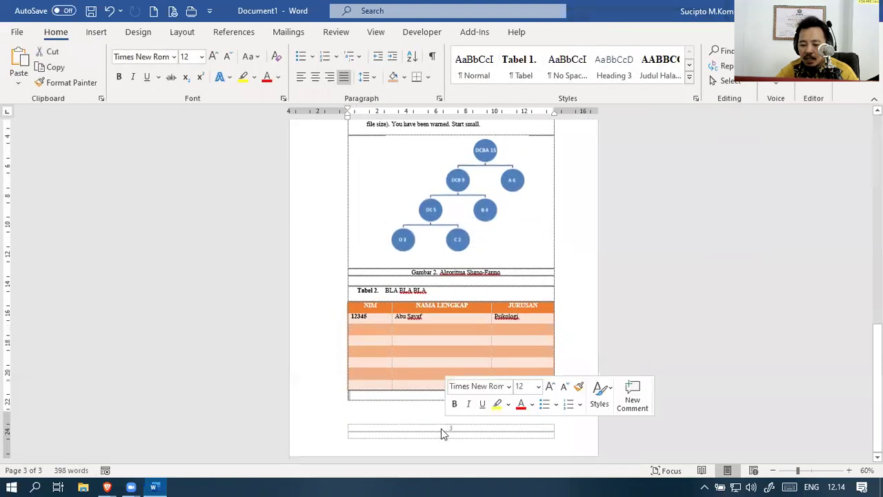
double_click(445, 429)
double_click(452, 428)
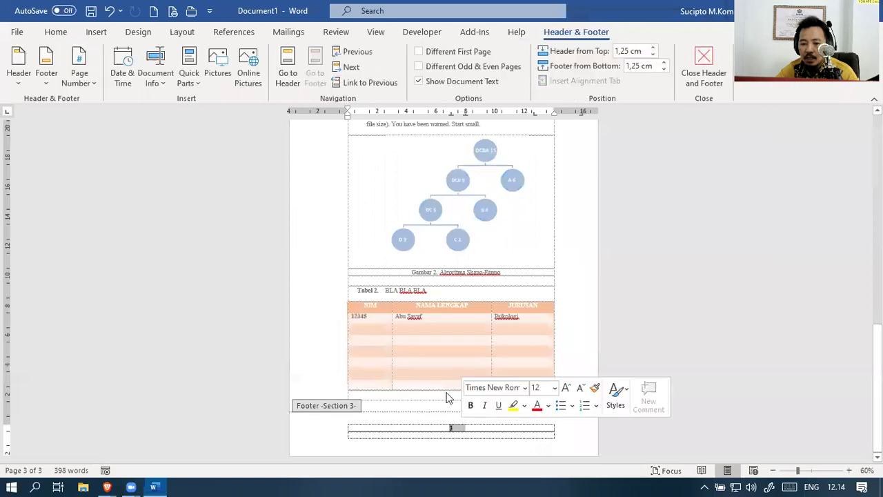
key(Right)
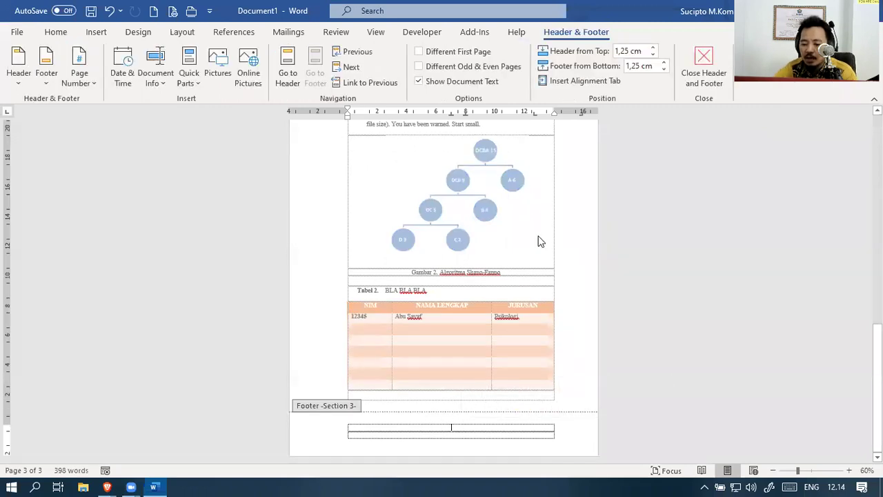
scroll(649, 227, up, 4)
scroll(649, 226, up, 3)
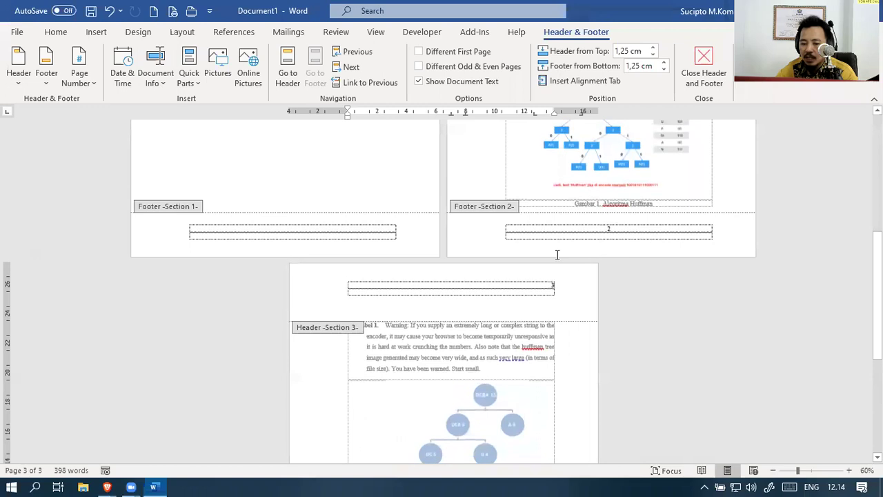
double_click(460, 361)
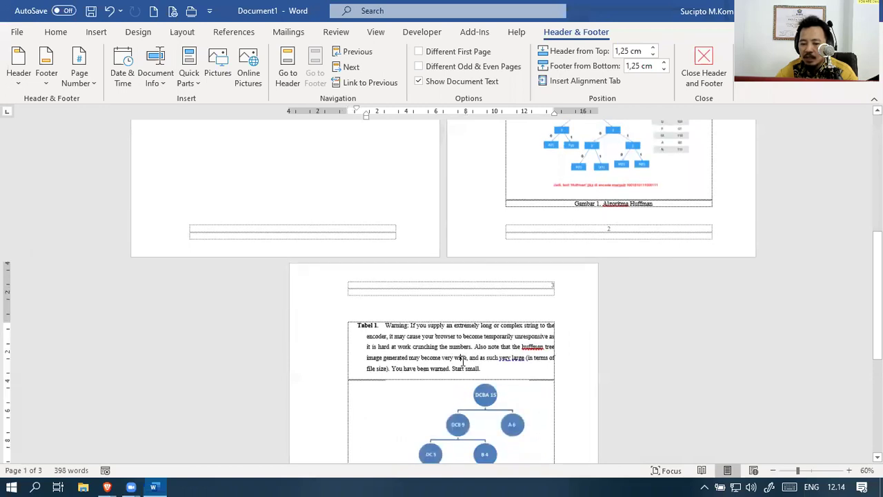
scroll(345, 256, up, 3)
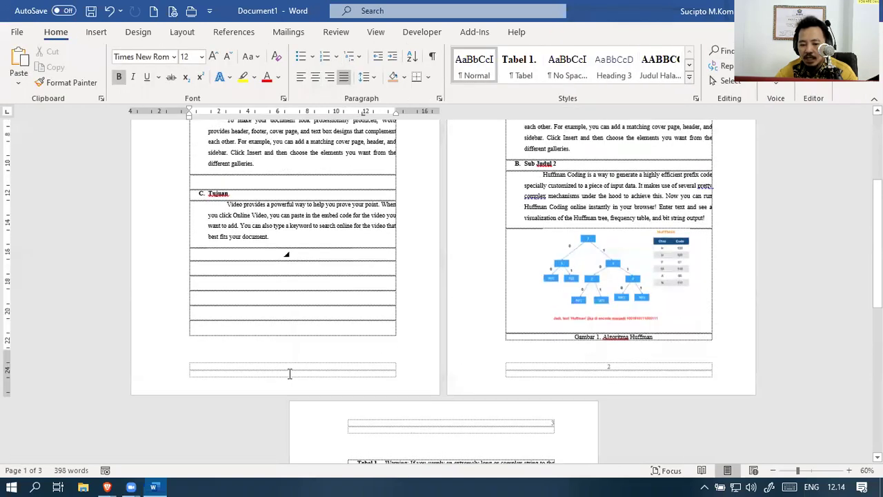
key(ctrl+z)
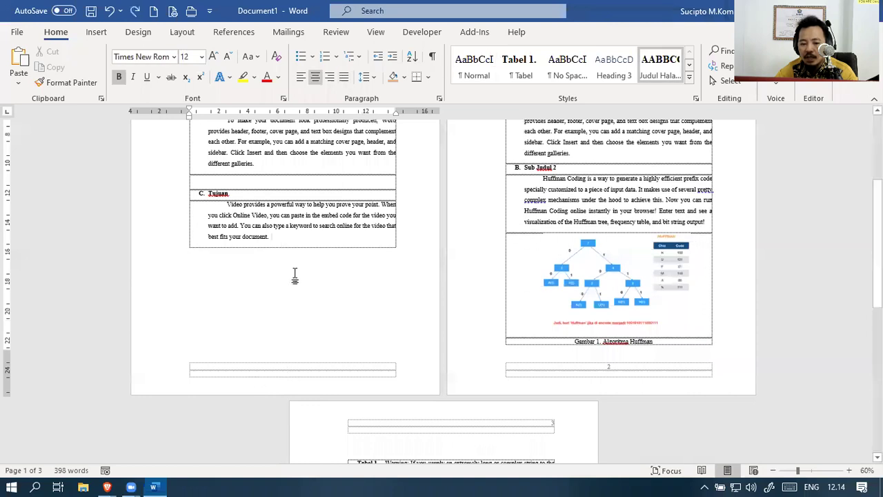
Add Plain Number 2 centred page numbers at the bottom of the pages and close the footer
click(97, 33)
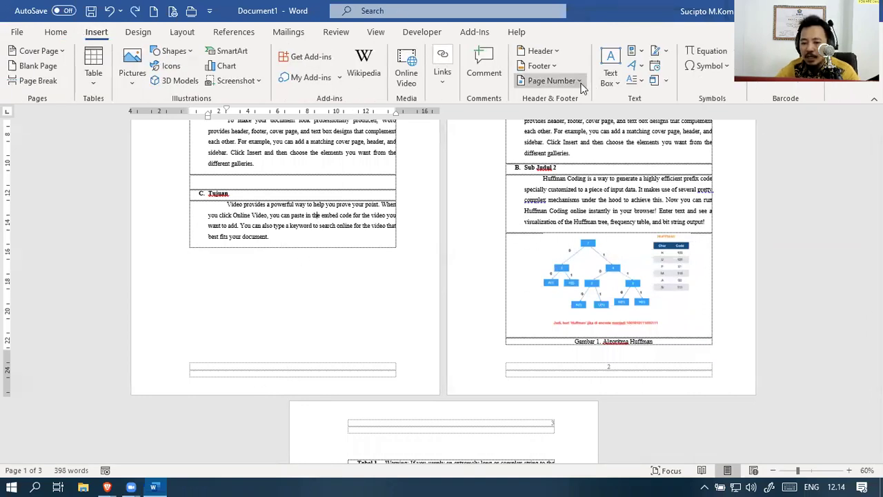
click(579, 81)
mouse_move(579, 119)
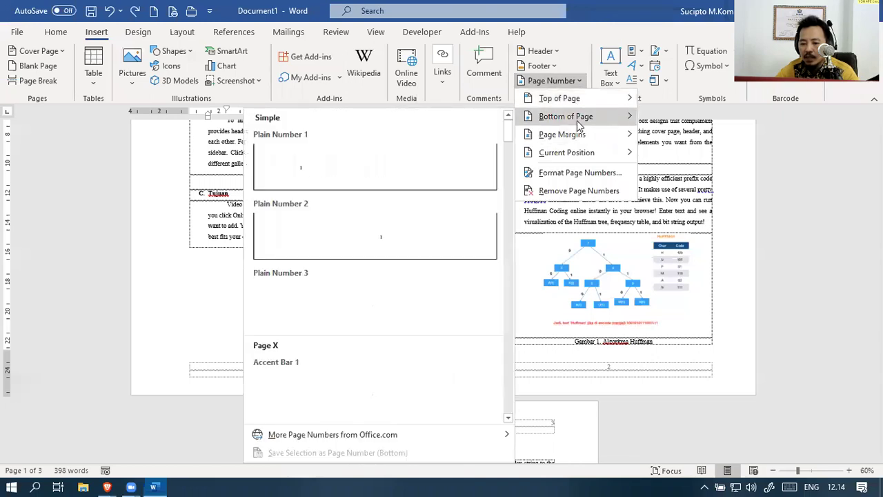
click(376, 232)
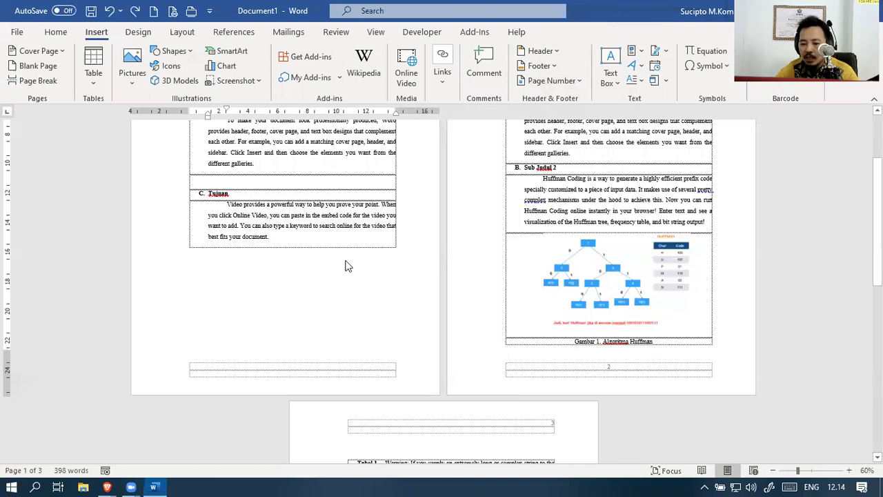
double_click(305, 346)
Review the pages and place the insertion point below Tabel 2
scroll(305, 346, down, 12)
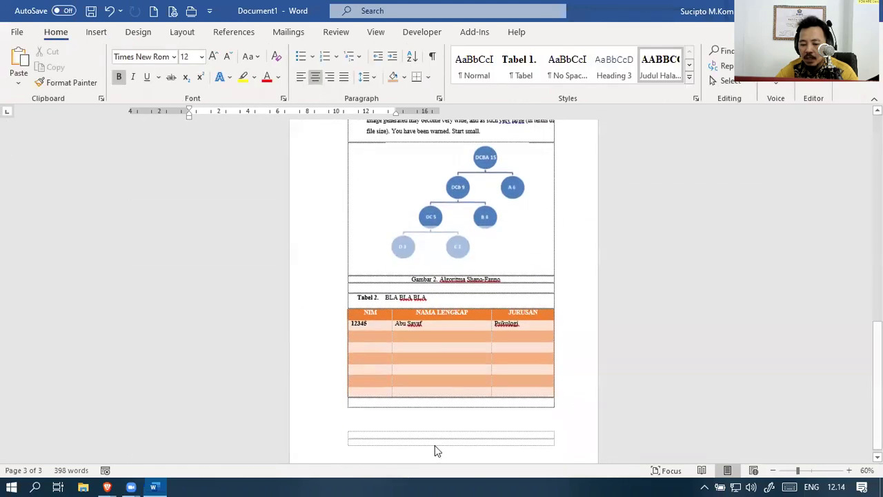
click(711, 267)
scroll(713, 268, up, 5)
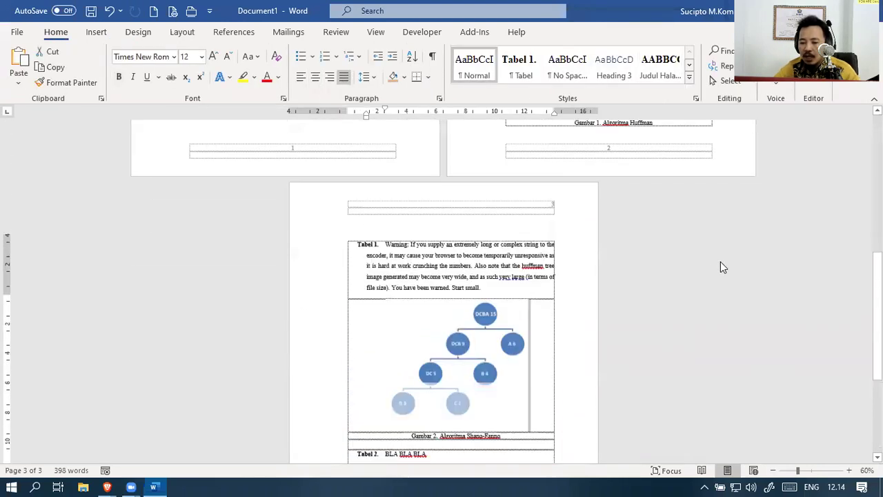
scroll(720, 261, up, 3)
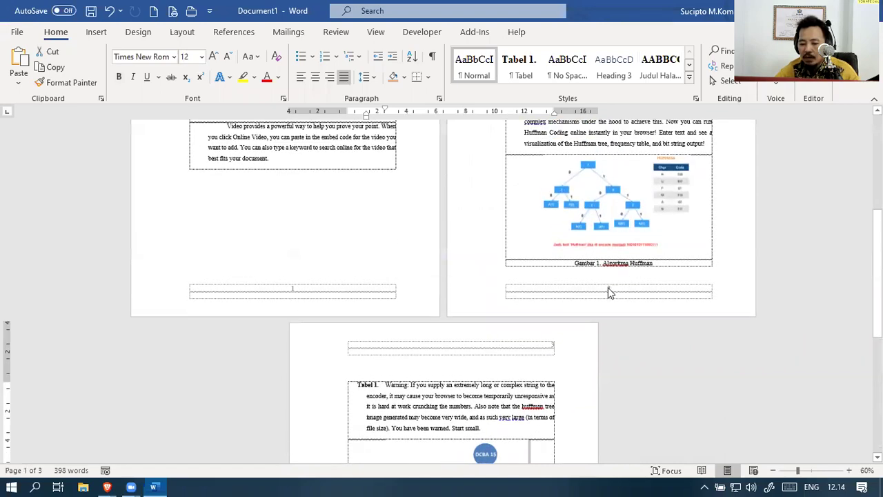
scroll(608, 287, up, 9)
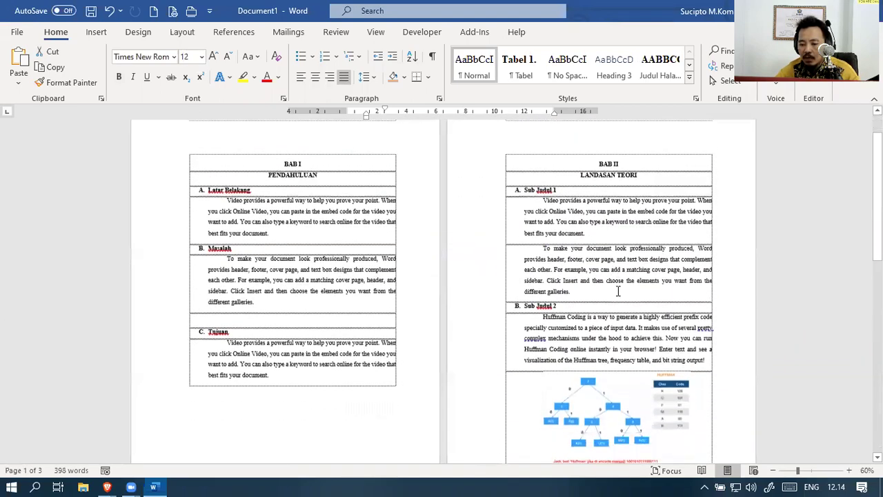
scroll(618, 291, down, 6)
scroll(610, 345, down, 10)
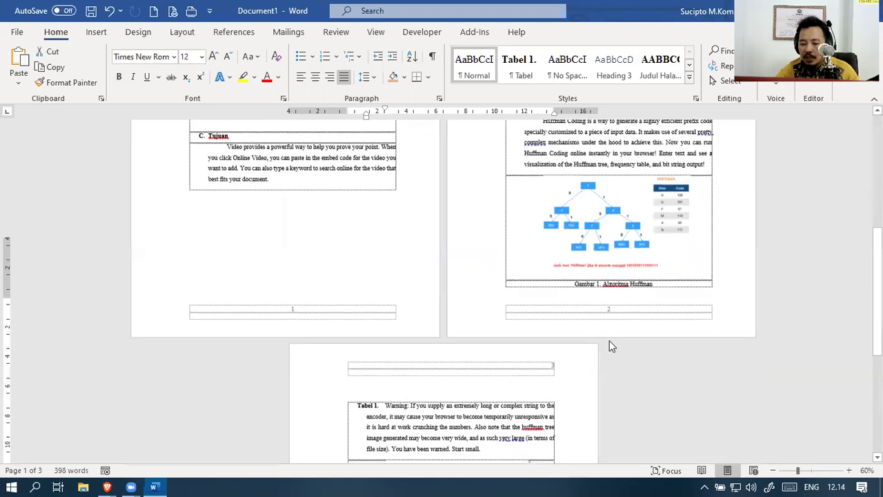
scroll(601, 342, up, 1)
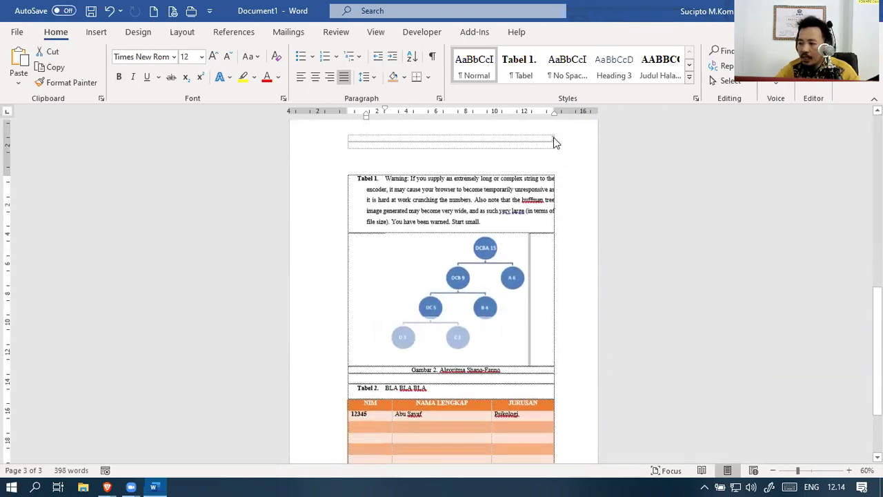
scroll(388, 371, down, 3)
click(369, 394)
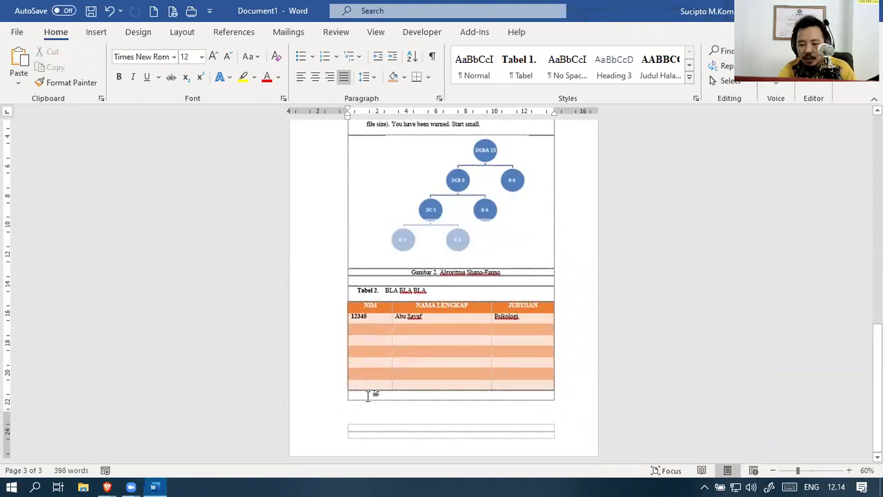
scroll(339, 369, up, 2)
scroll(396, 412, down, 2)
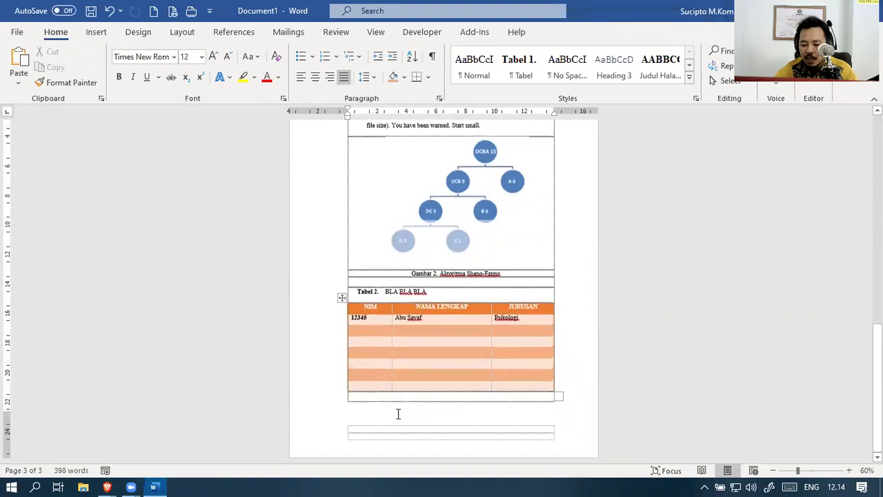
Generate six sample paragraphs with =rand(6) below Tabel 2, creating a fourth page
key(Return)
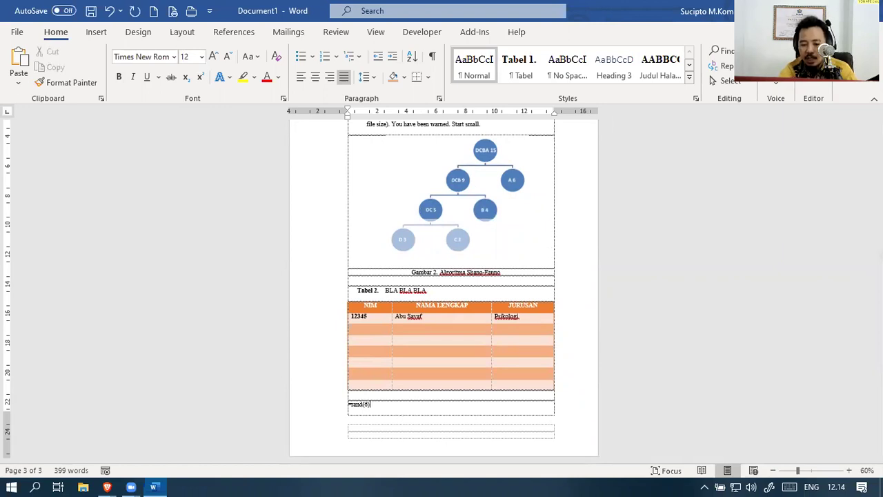
key(Return)
scroll(471, 355, up, 3)
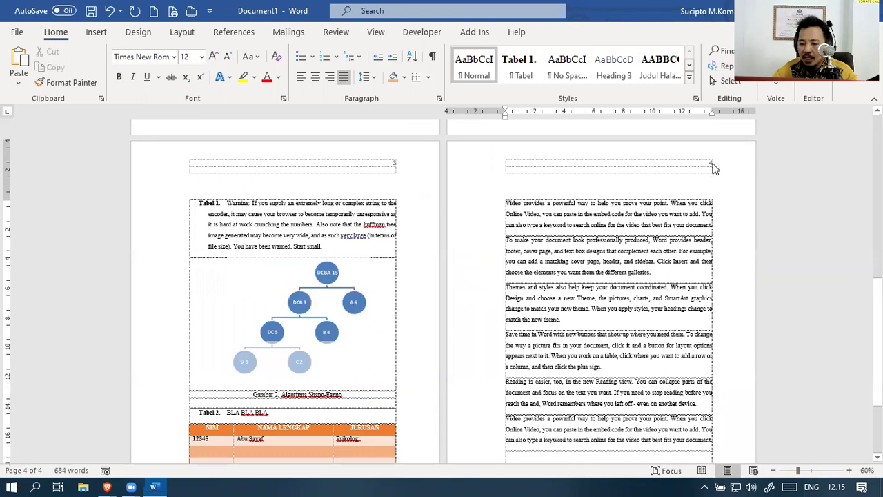
scroll(603, 408, down, 3)
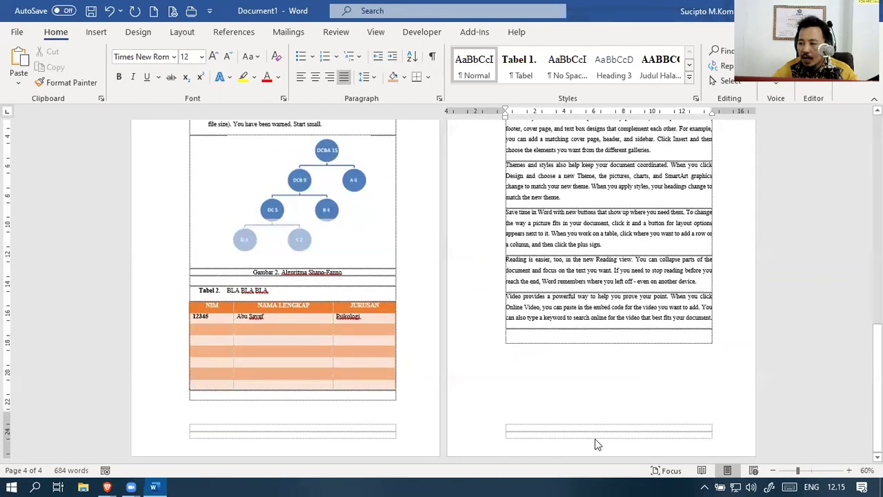
scroll(606, 392, up, 1)
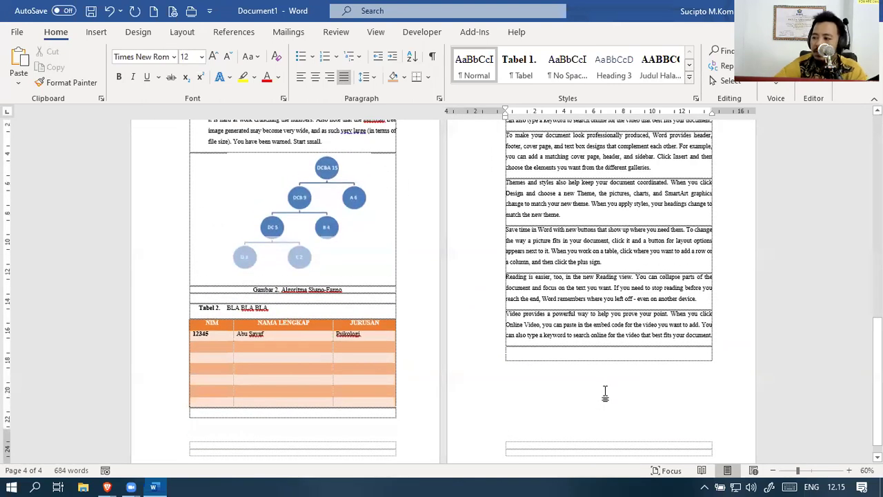
scroll(605, 392, up, 10)
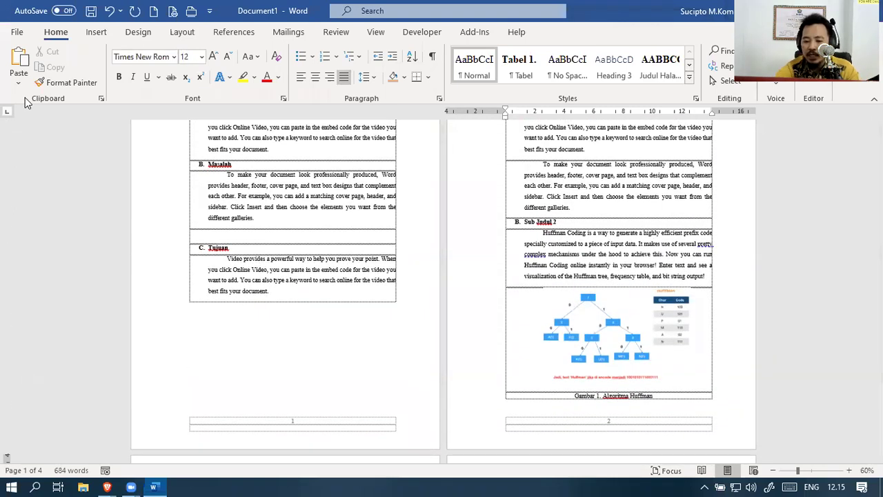
Open the print preview and set its zoom to 100%
key(ctrl+p)
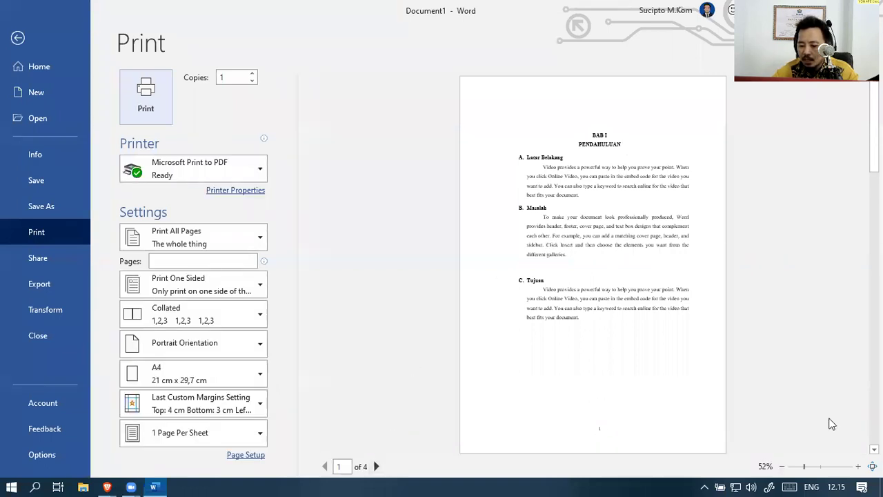
click(824, 467)
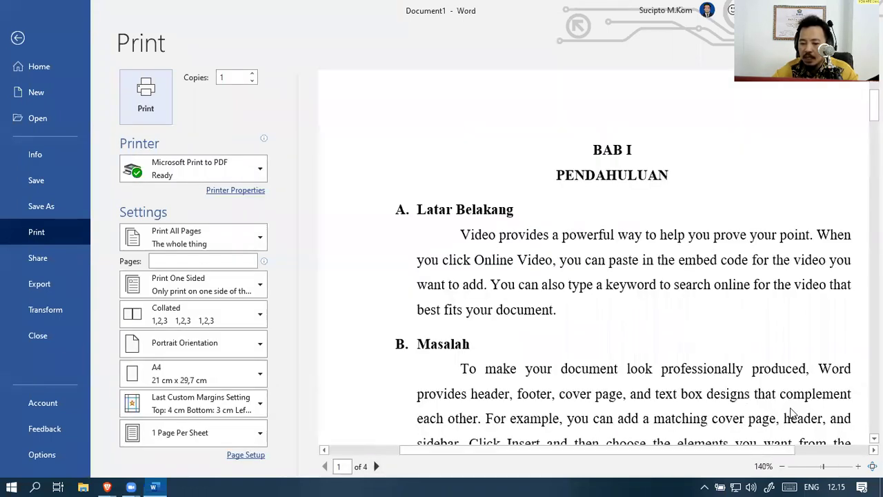
click(782, 466)
click(781, 466)
click(781, 466)
click(782, 466)
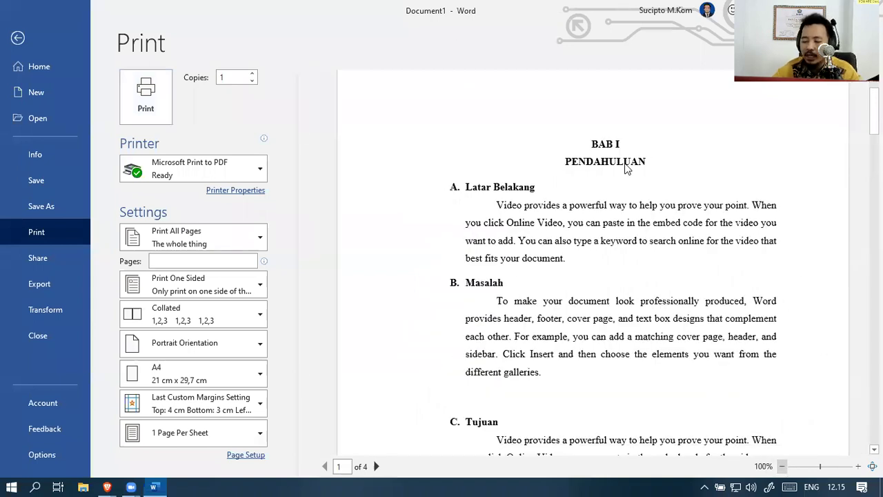
scroll(607, 169, down, 2)
scroll(573, 170, up, 3)
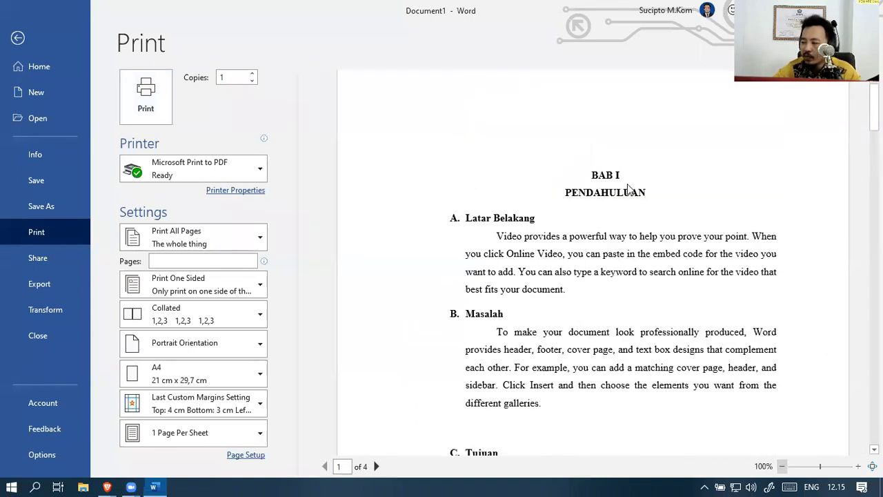
scroll(656, 176, down, 6)
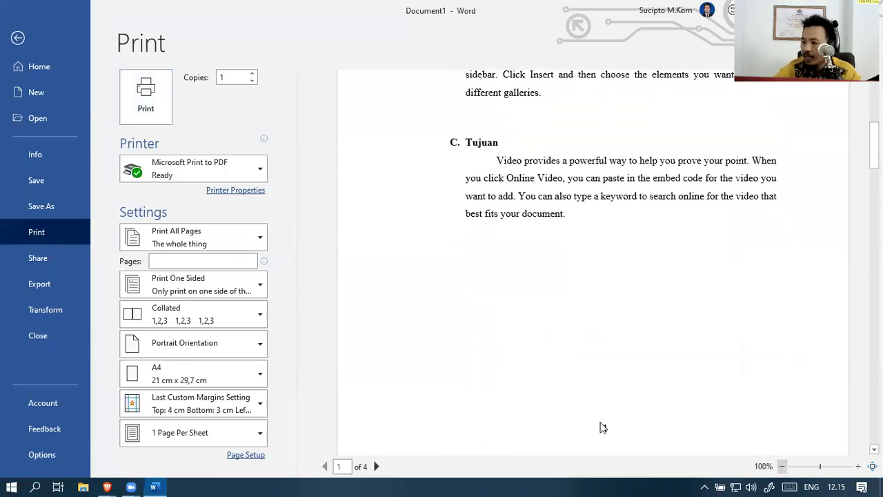
Page through the four-page preview, then exit back to the document
click(377, 467)
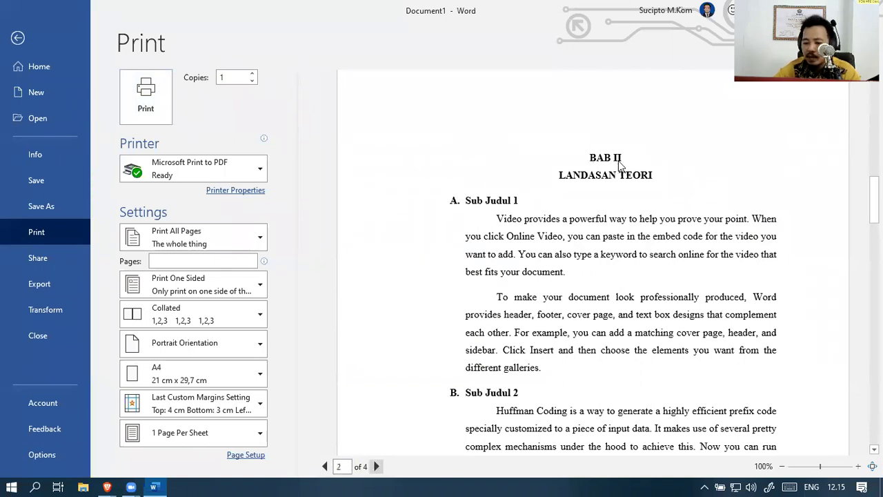
scroll(619, 172, down, 6)
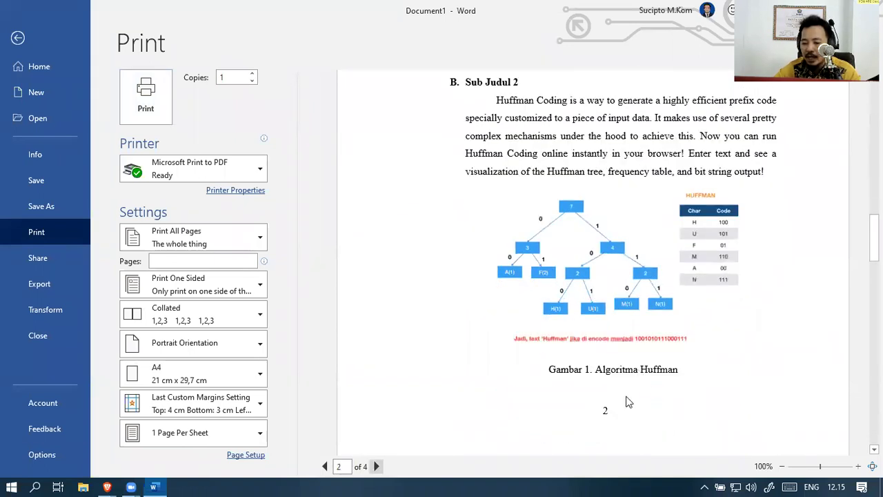
click(376, 466)
scroll(771, 118, up, 8)
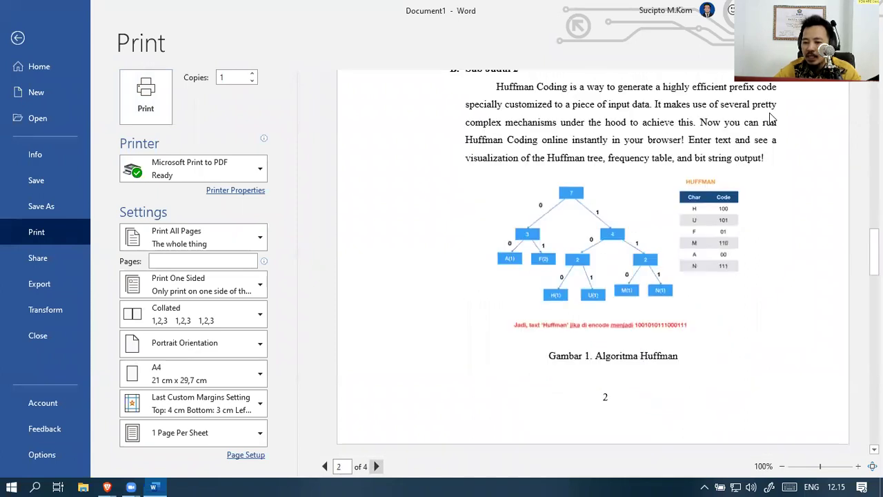
scroll(774, 178, down, 8)
scroll(774, 178, up, 15)
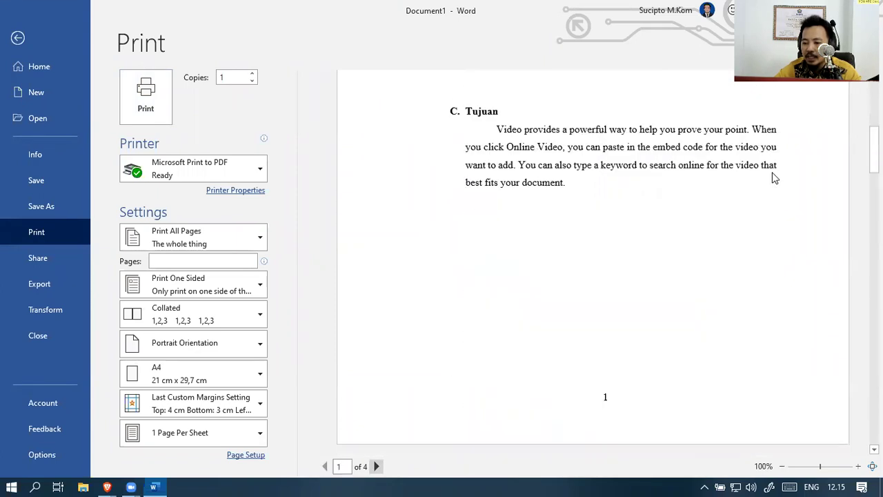
scroll(772, 178, down, 6)
scroll(774, 178, down, 8)
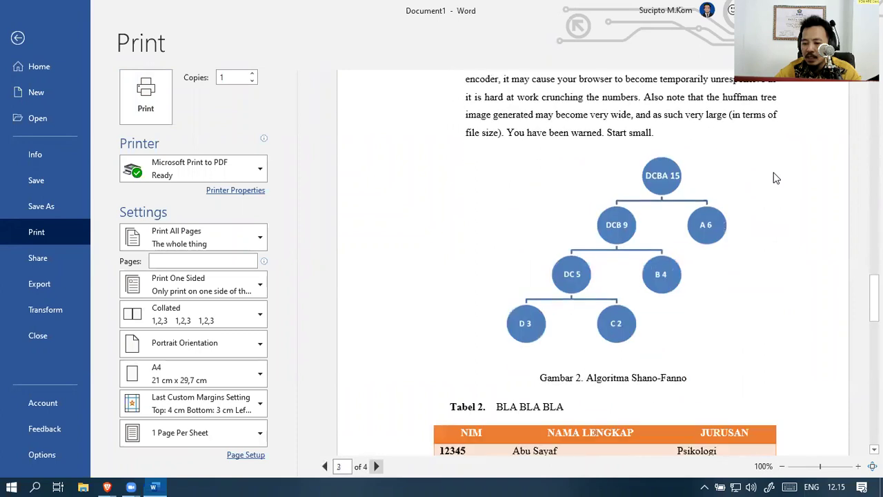
scroll(775, 178, up, 3)
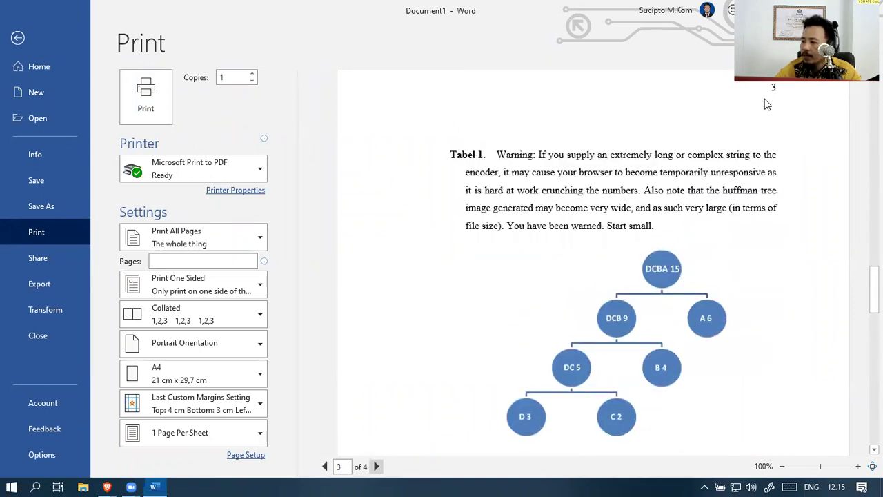
scroll(725, 183, down, 10)
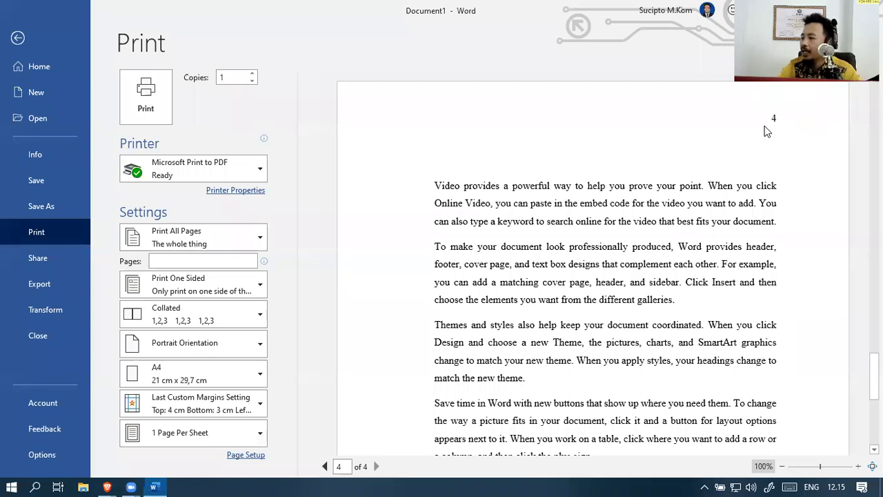
key(Escape)
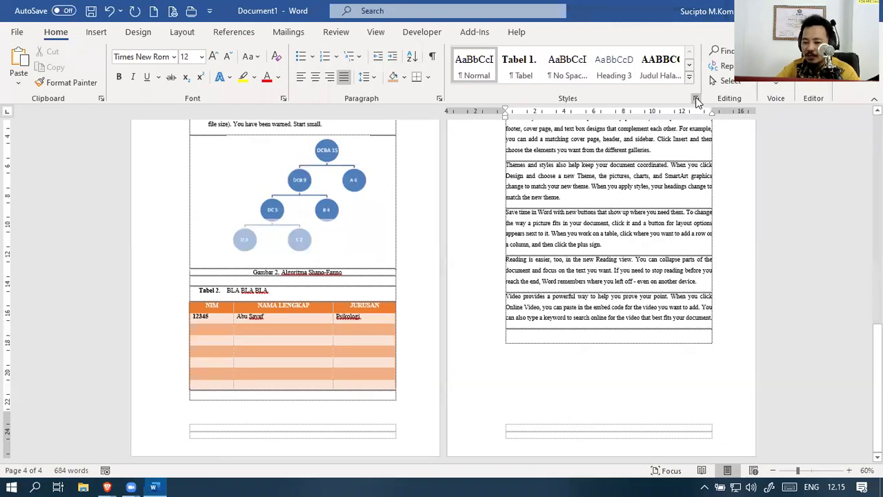
Open Modify Style for Heading 1, view its Format options, and cancel without changes
click(696, 98)
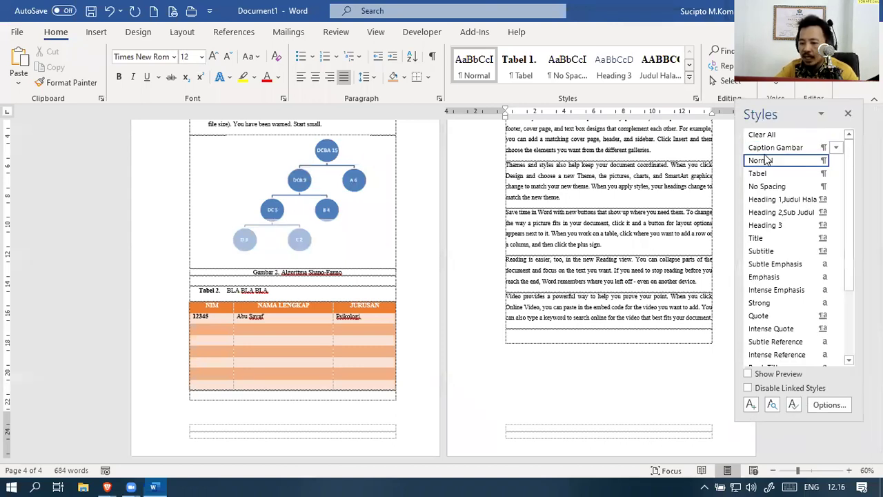
mouse_move(768, 160)
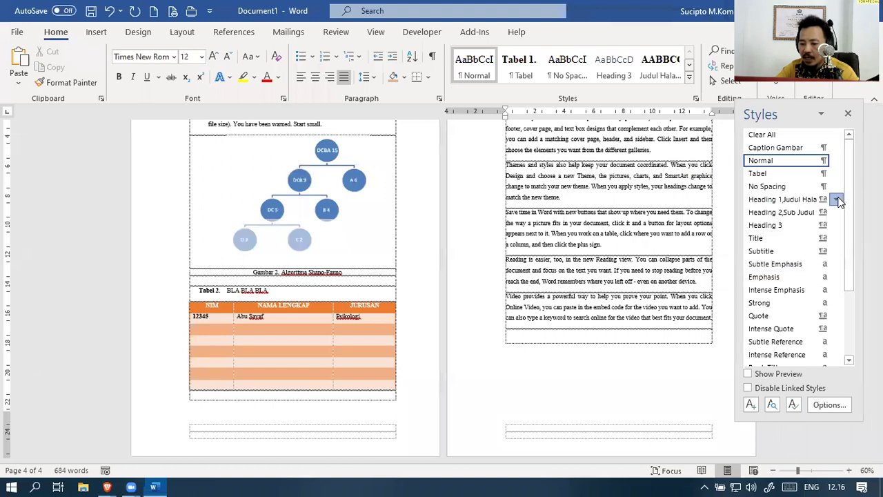
click(837, 200)
click(825, 237)
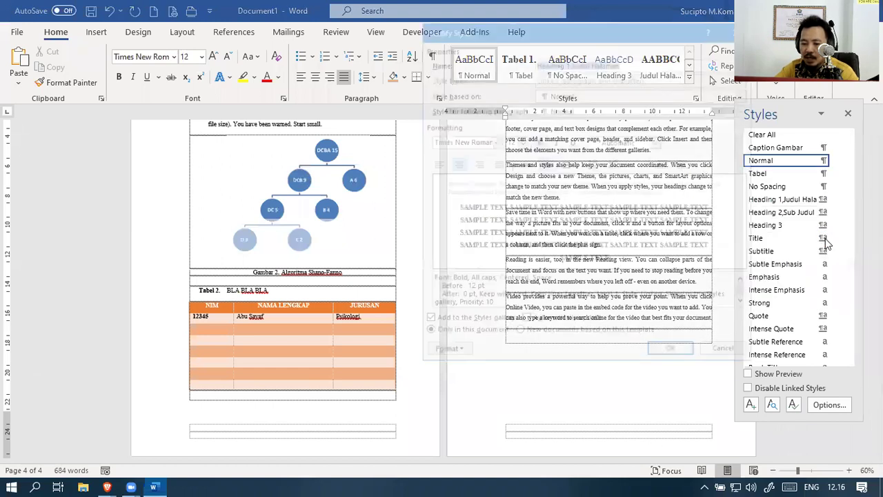
click(454, 354)
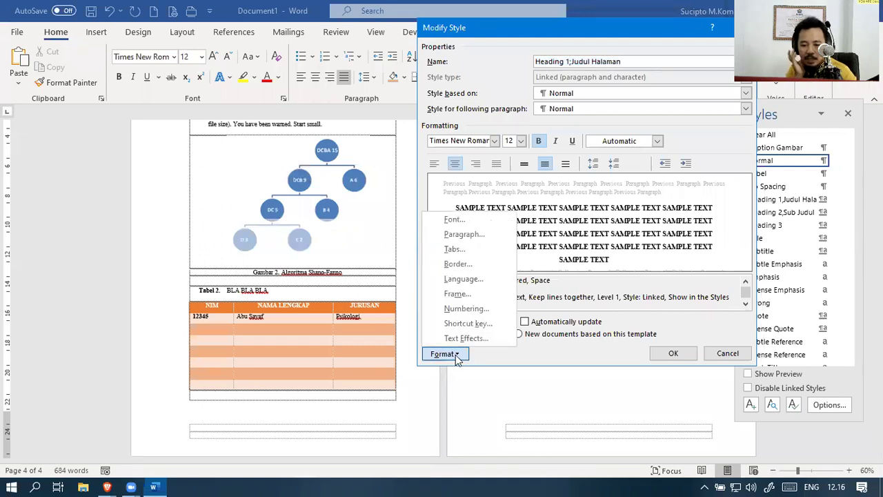
key(Escape)
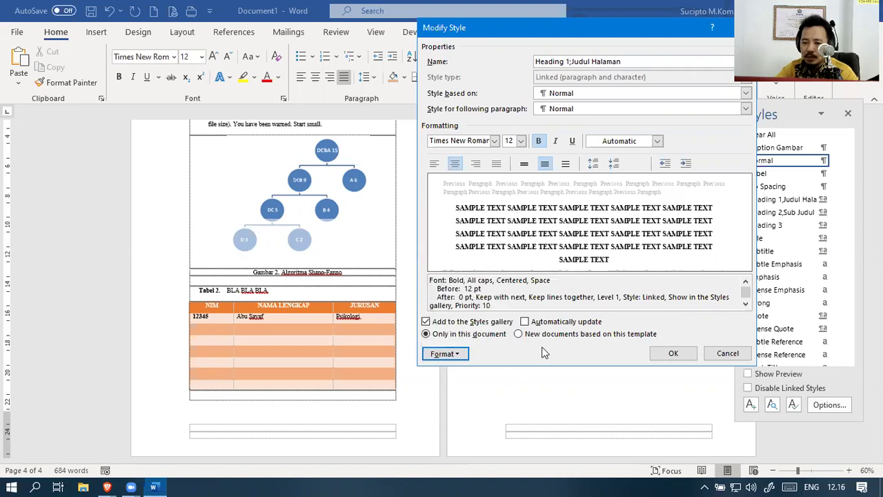
key(Escape)
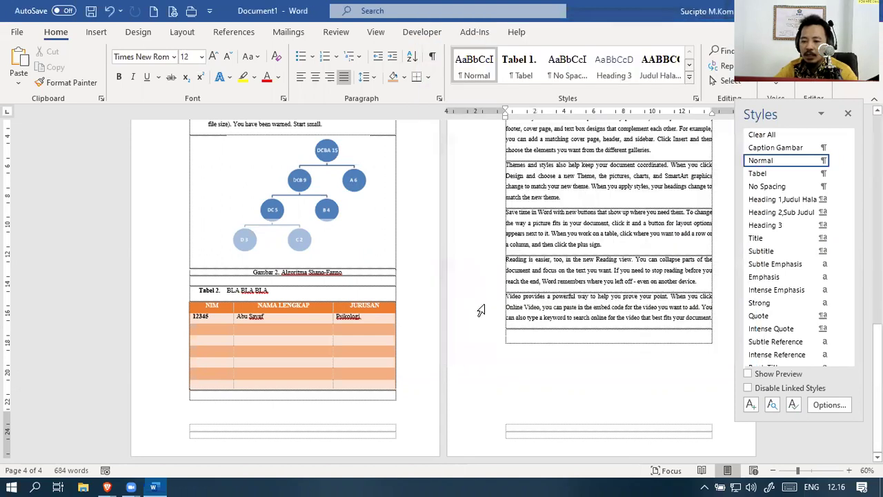
Close the Styles pane and show the References commands
click(848, 114)
scroll(412, 243, up, 10)
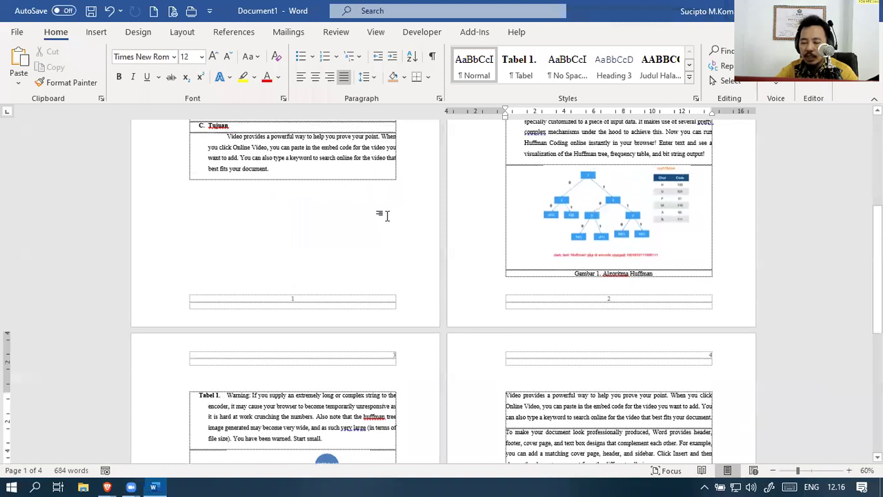
click(222, 32)
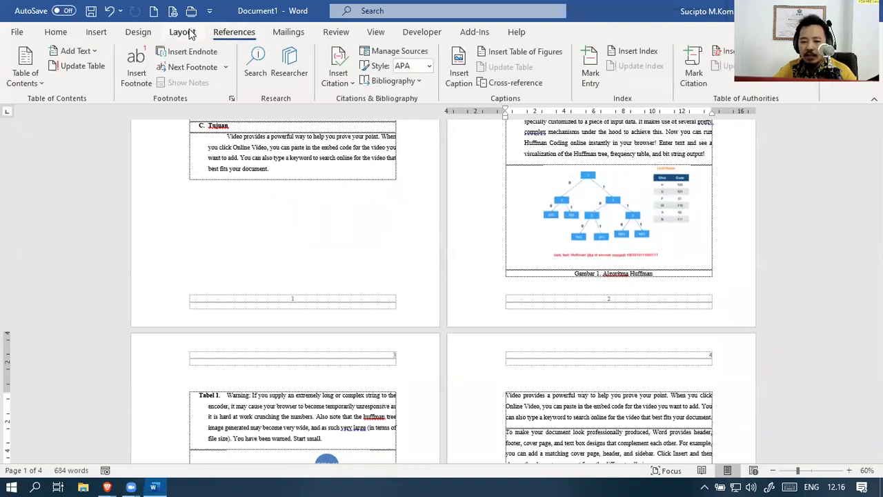
On the Layout tab, browse the Breaks list without inserting a break
click(183, 32)
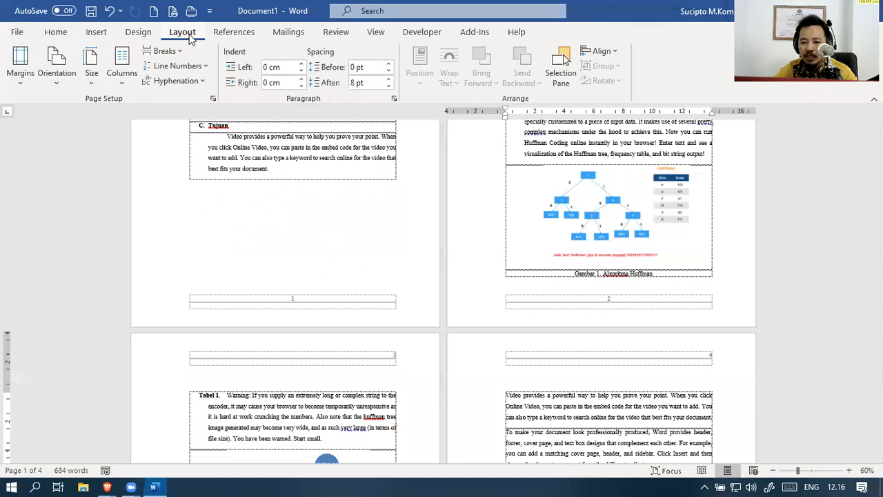
click(179, 52)
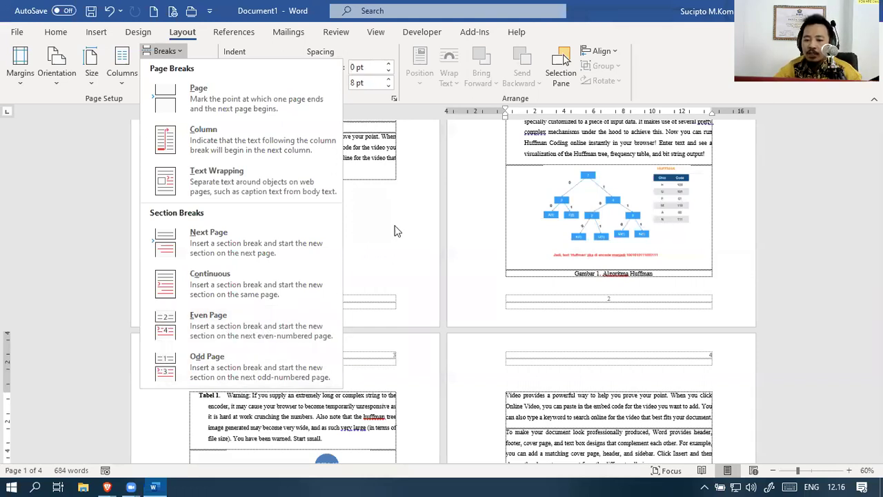
click(644, 142)
Glance at the Paragraph settings, close them, and open the Page Setup dialog
scroll(423, 182, up, 5)
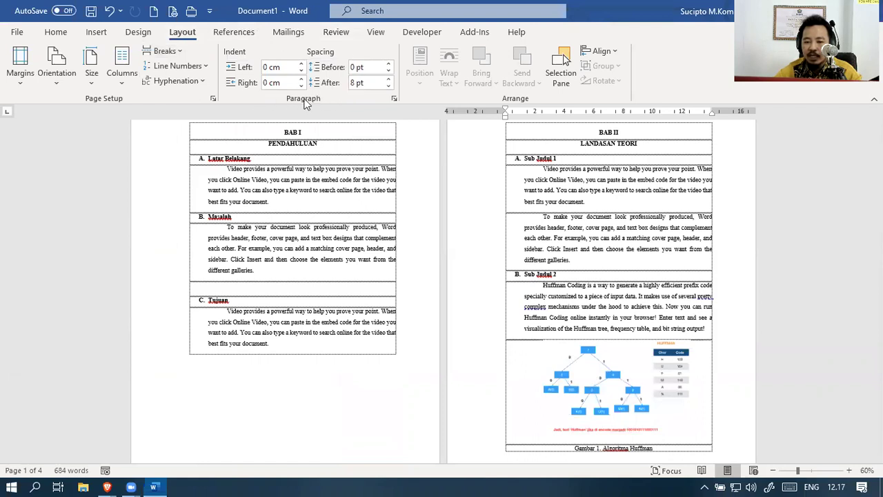
scroll(438, 269, down, 3)
scroll(434, 258, up, 3)
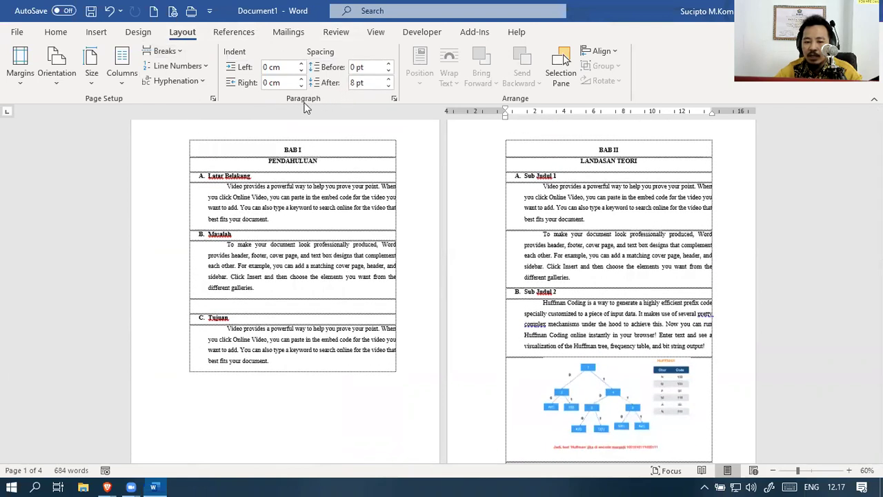
click(394, 99)
key(Escape)
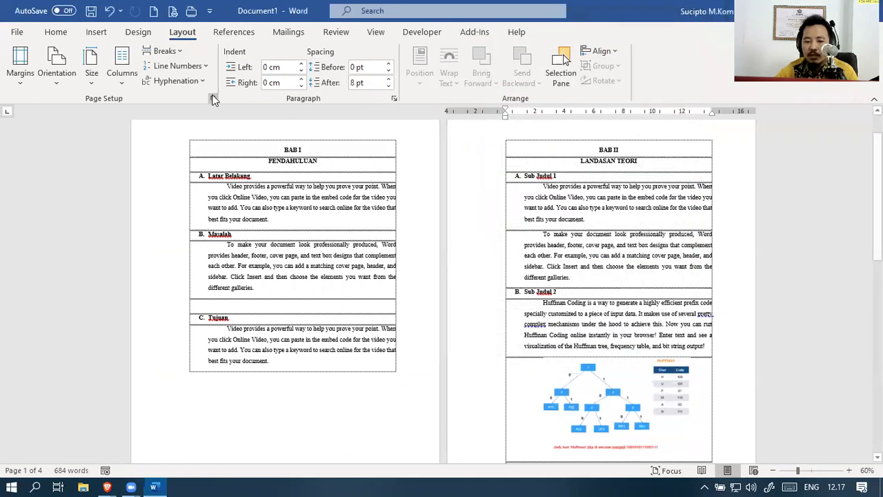
click(214, 100)
Review Page Setup's Apply to, Multiple pages and Section start options, keeping This section, Normal and New page
click(441, 384)
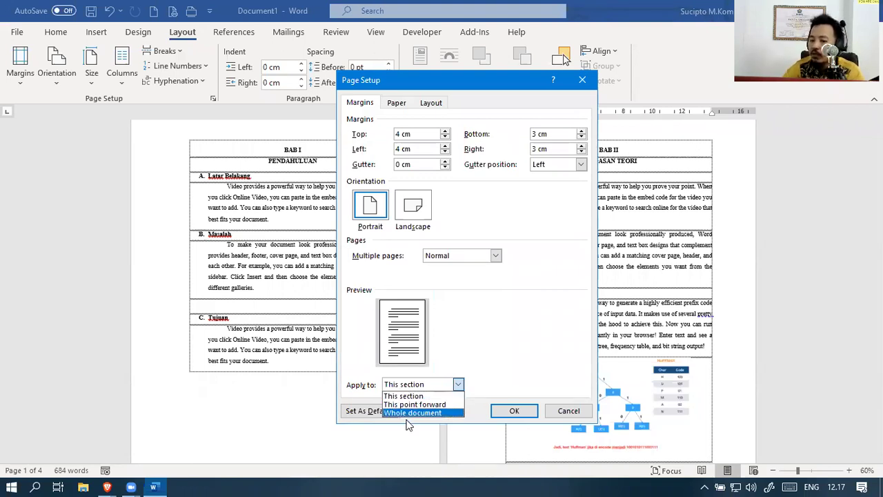
click(474, 259)
click(473, 259)
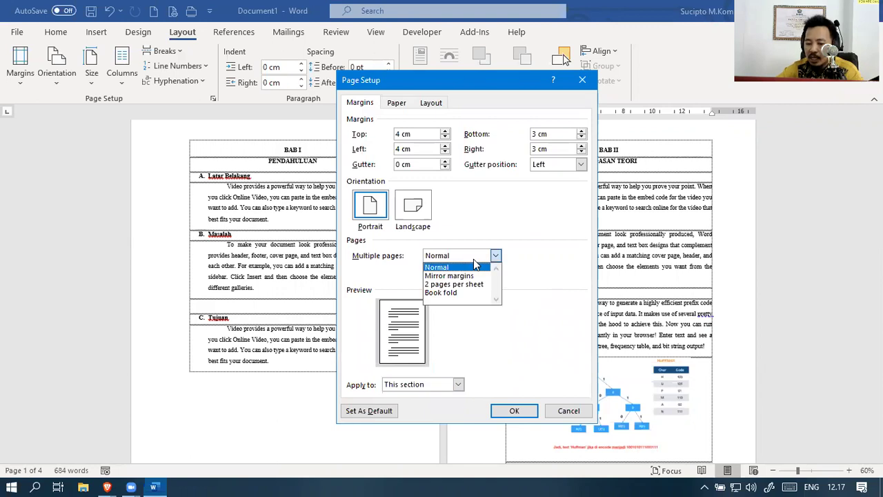
click(502, 213)
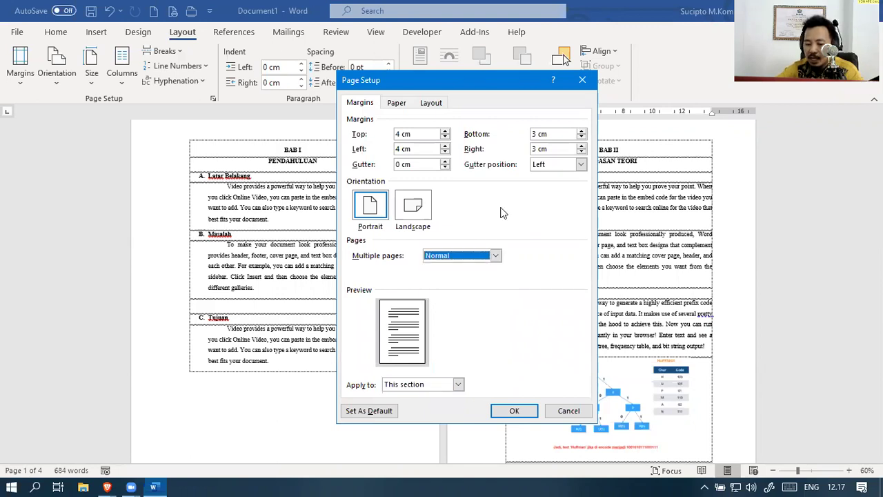
click(428, 102)
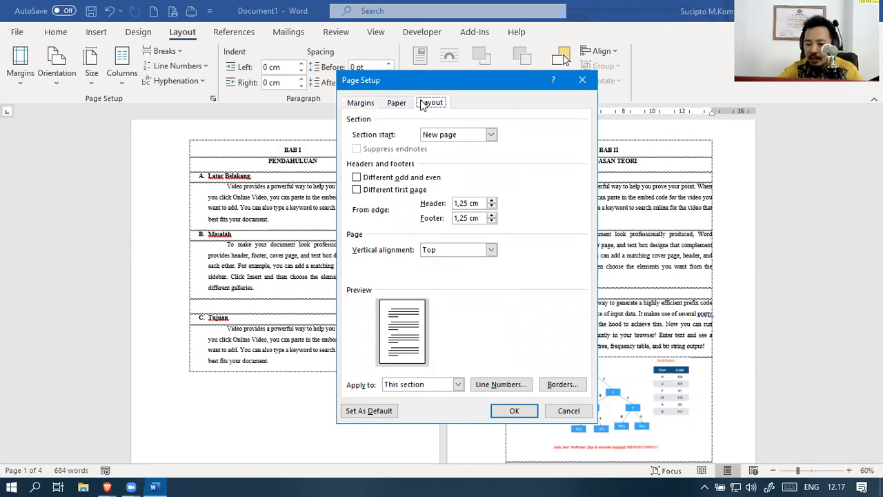
click(438, 135)
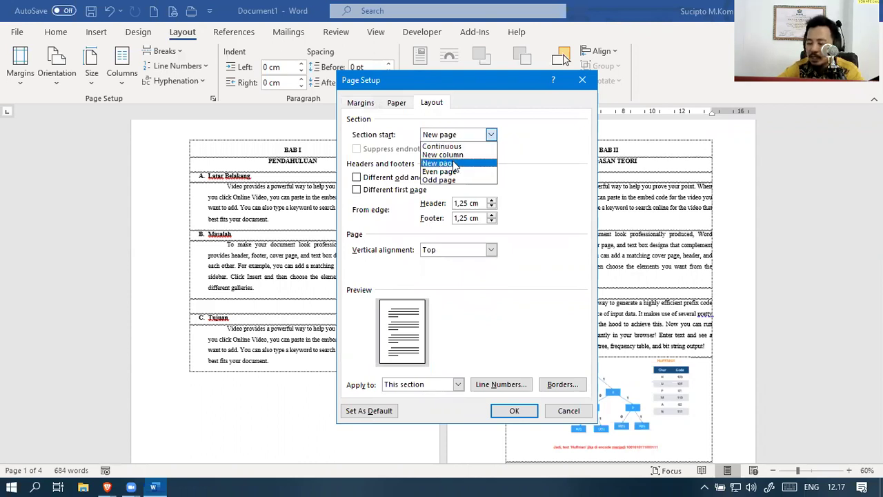
click(585, 177)
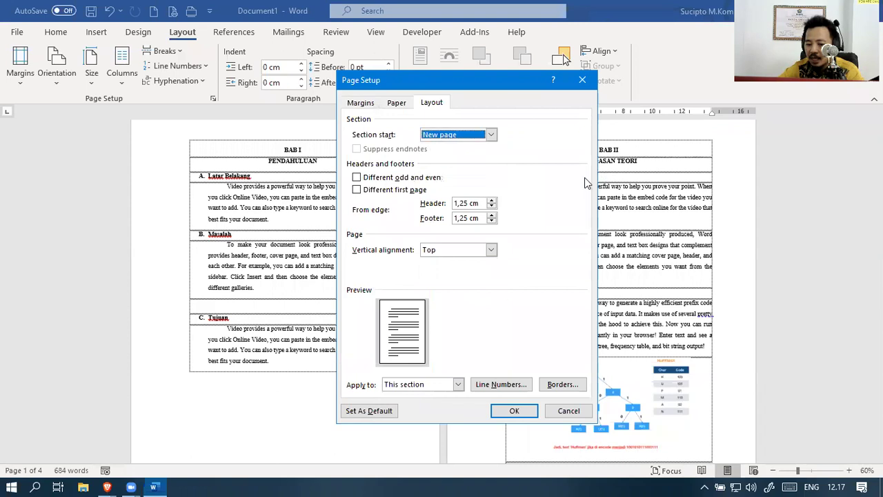
click(455, 385)
click(494, 348)
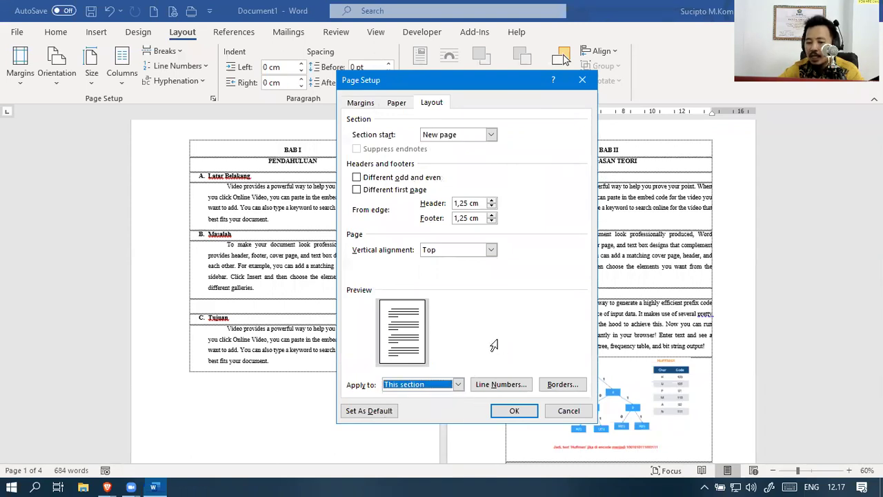
key(Return)
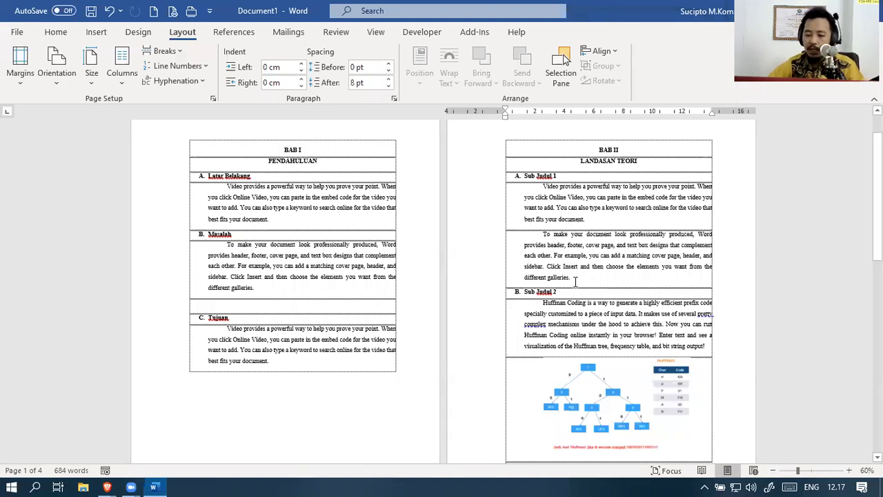
scroll(576, 286, down, 4)
scroll(574, 282, down, 3)
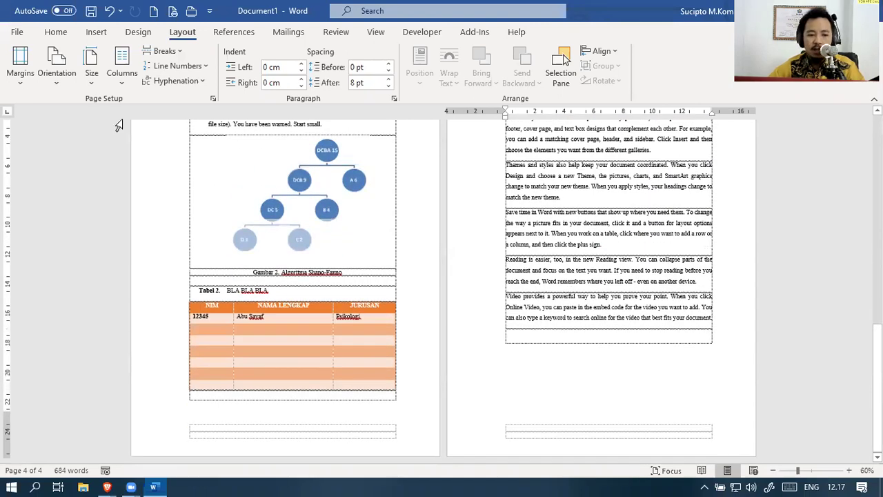
click(97, 33)
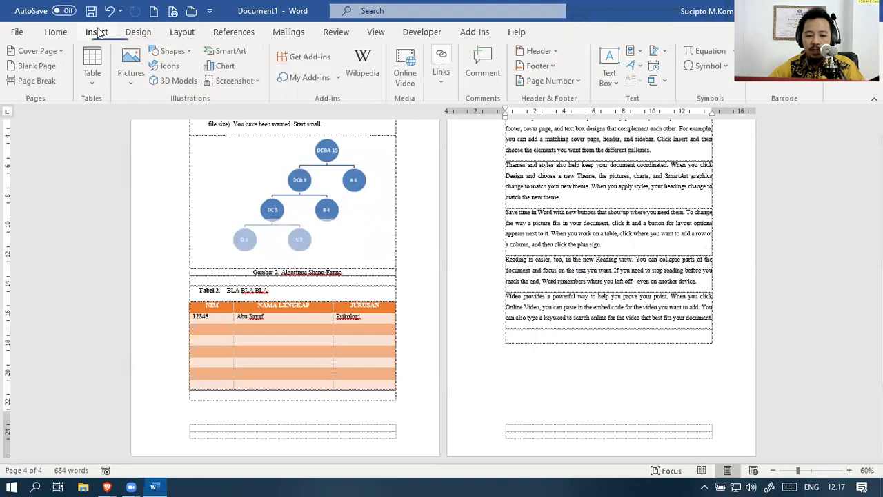
click(90, 83)
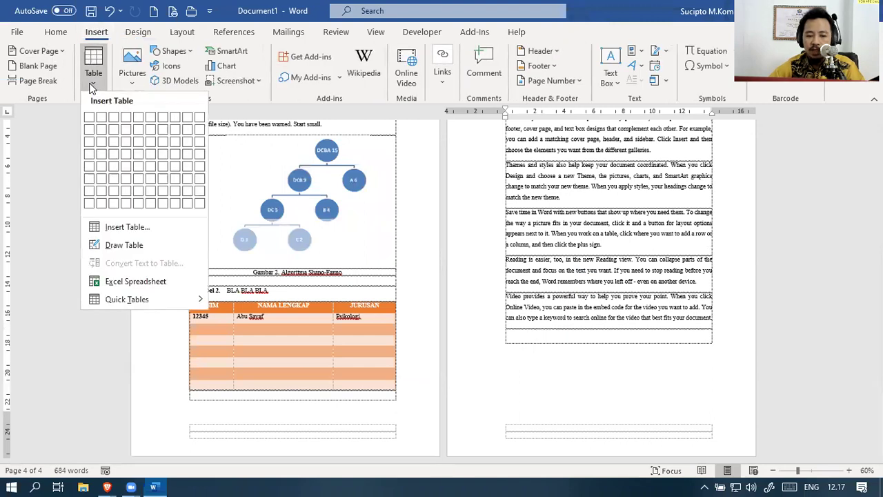
click(174, 131)
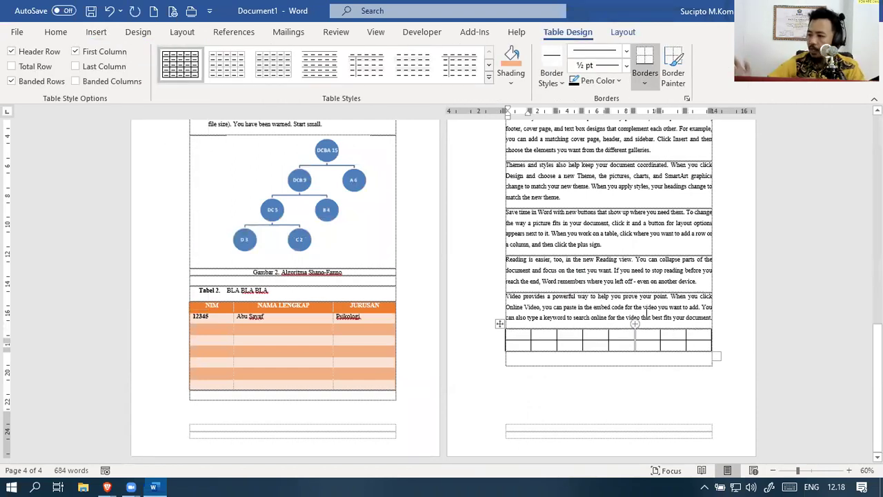
ctrl+scroll(634, 346, up, 1)
ctrl+scroll(633, 346, up, 3)
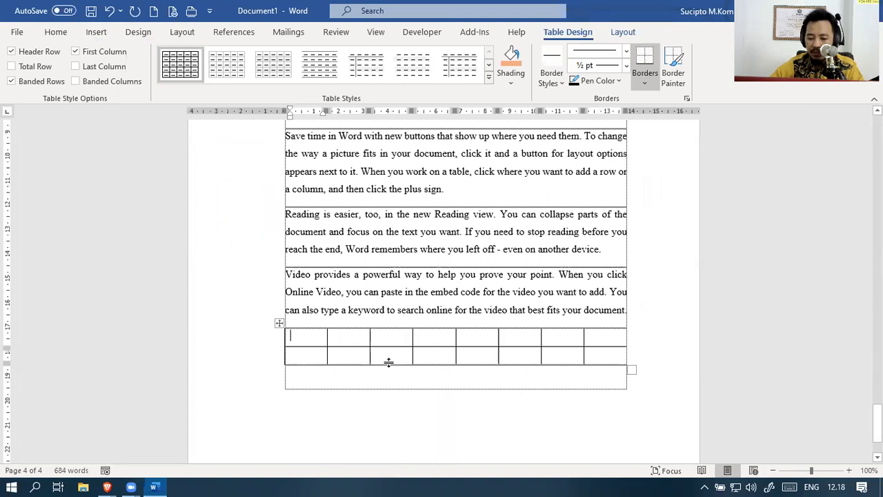
key(ctrl+z)
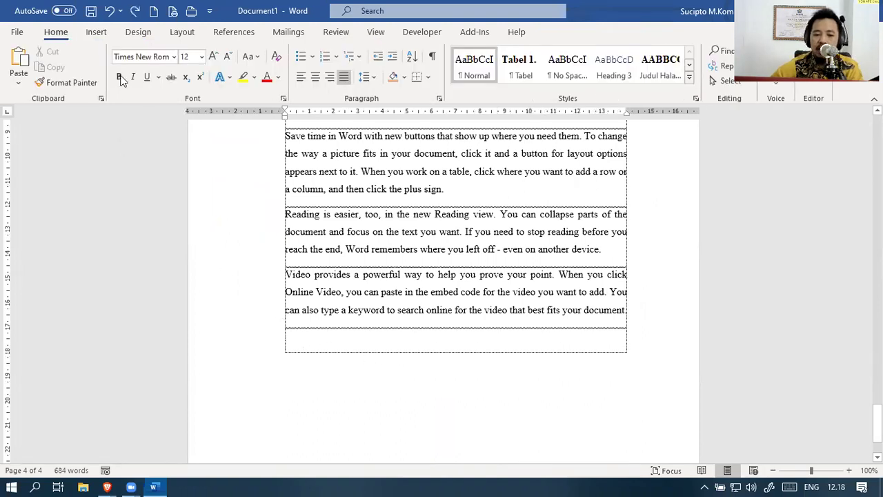
In Page Setup, choose Landscape applied from This point forward, keeping Section start as New page
click(186, 32)
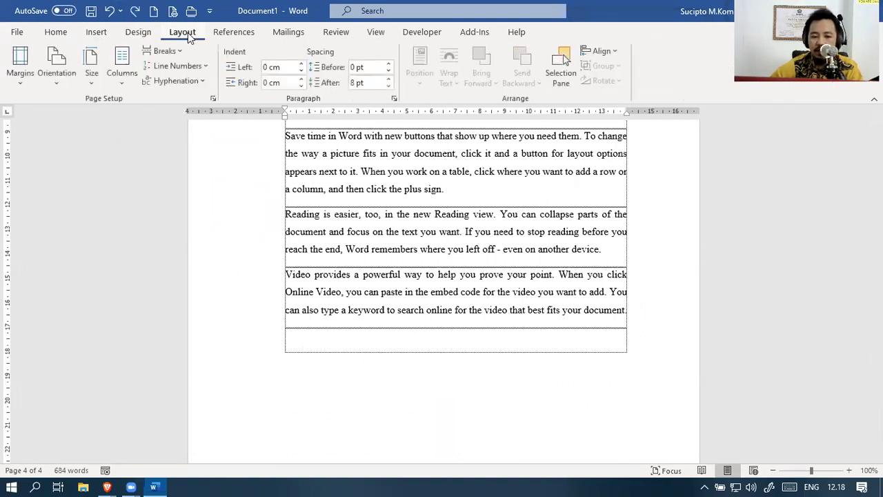
click(213, 98)
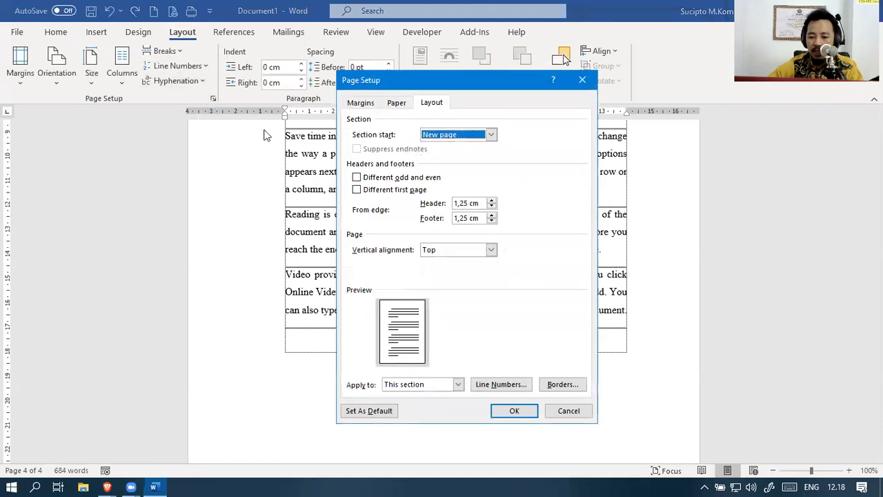
click(396, 103)
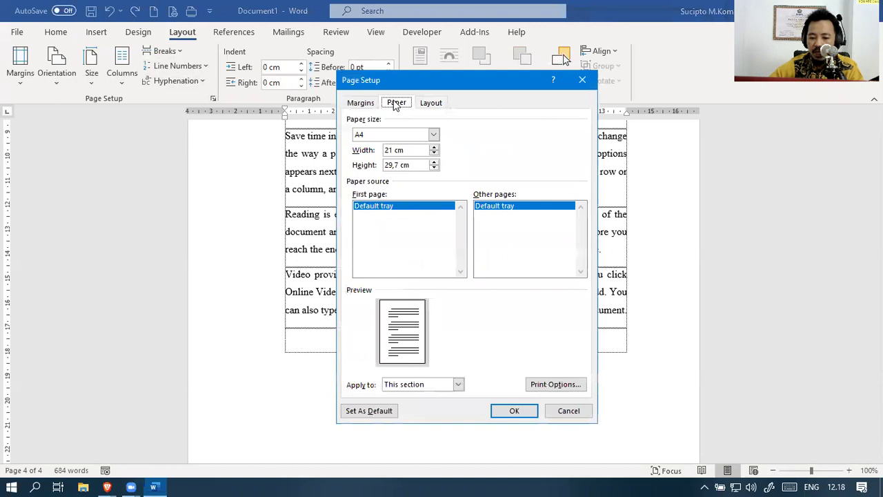
click(360, 102)
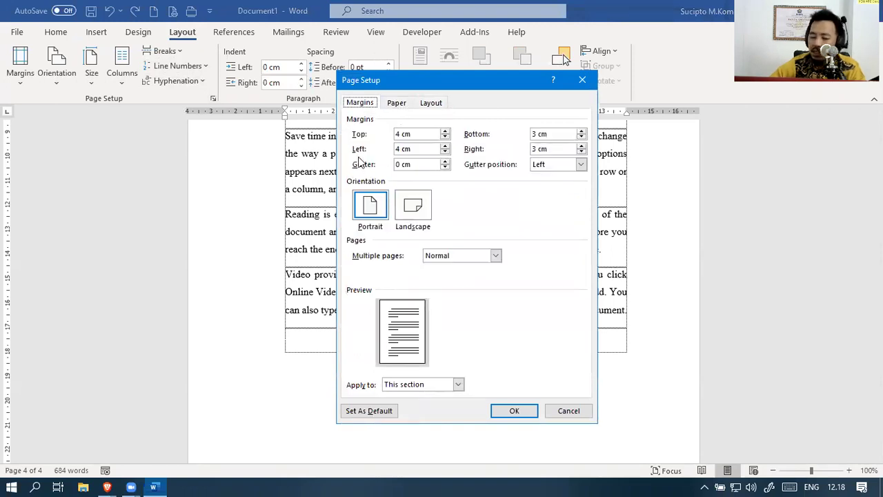
click(407, 210)
click(427, 384)
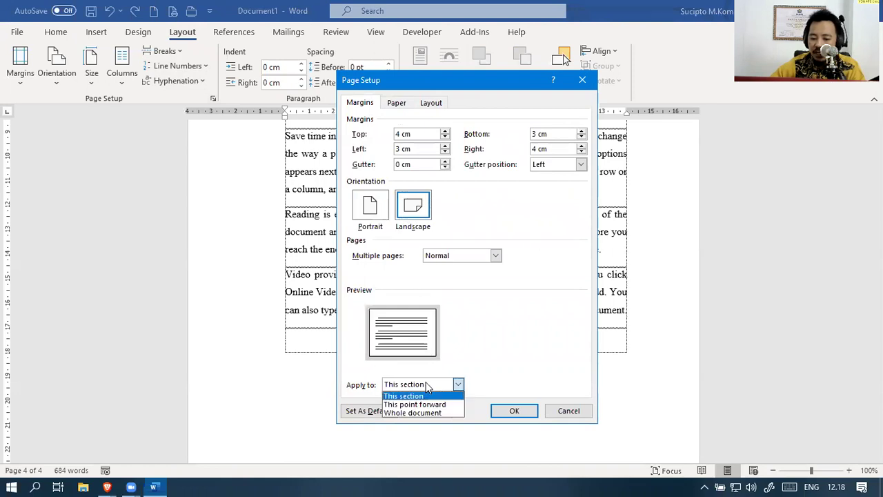
click(440, 405)
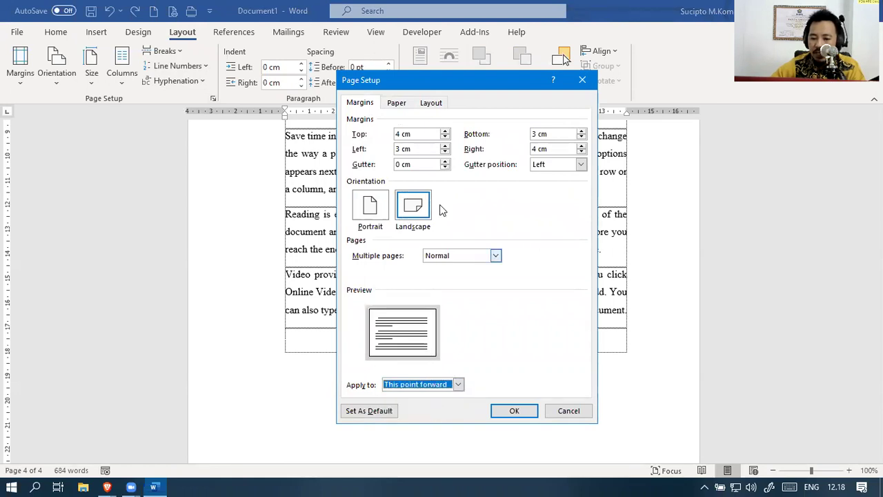
click(431, 102)
click(446, 137)
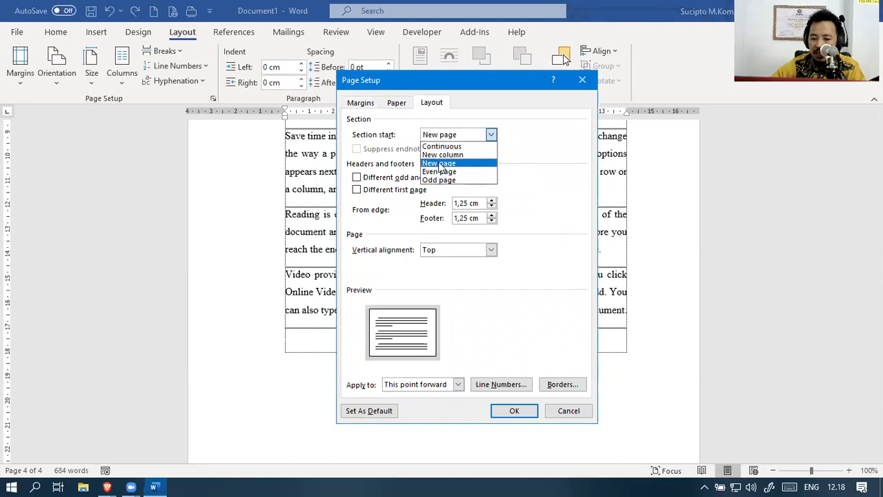
click(441, 163)
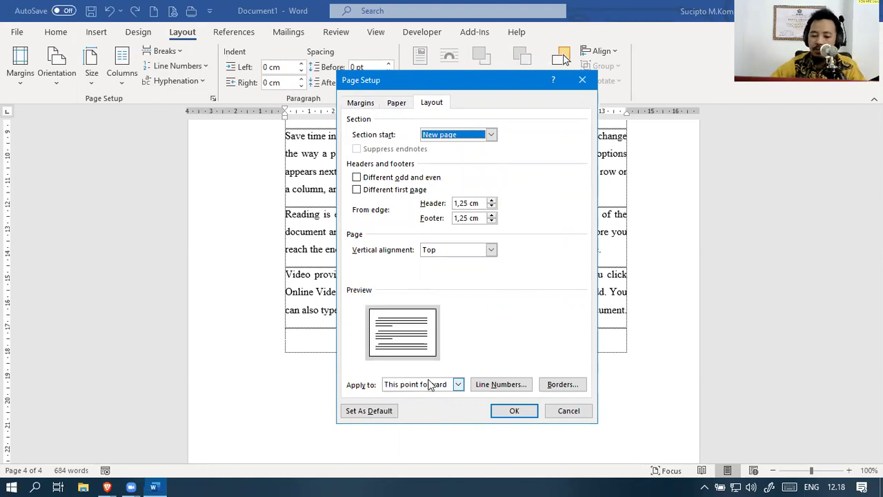
click(517, 411)
Insert an 8-column, 2-row table on the landscape page
ctrl+scroll(521, 407, down, 5)
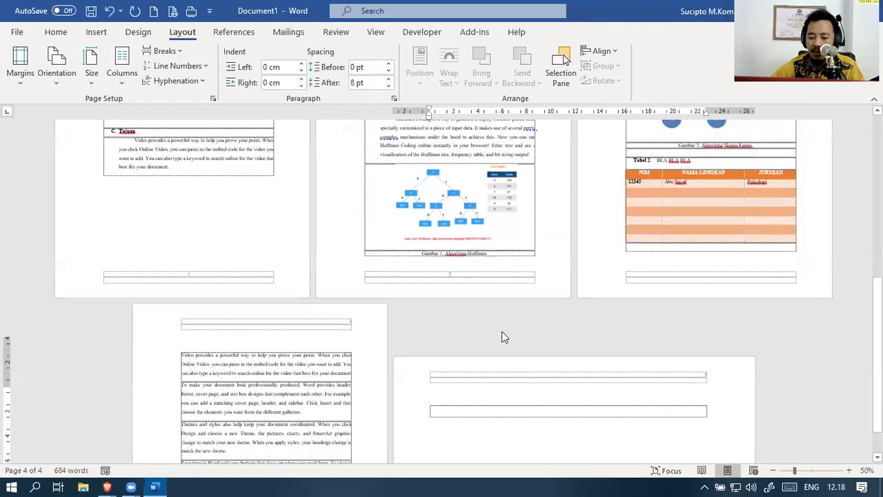
scroll(502, 336, down, 3)
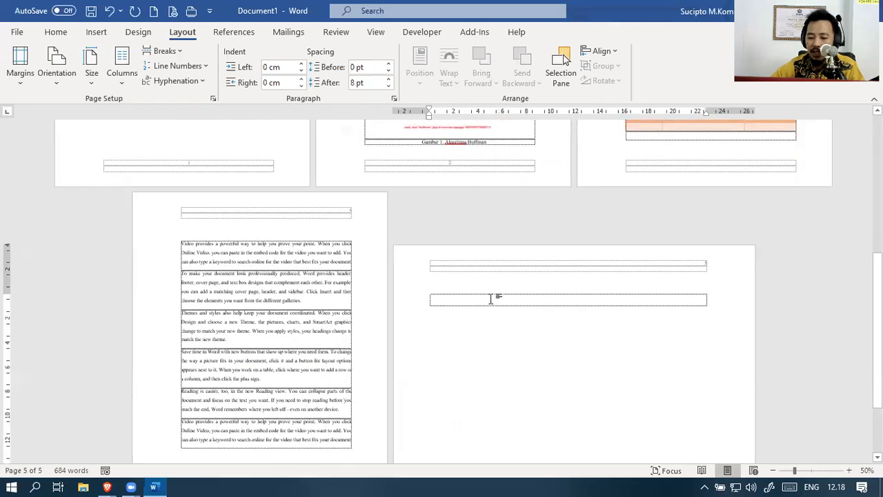
click(96, 32)
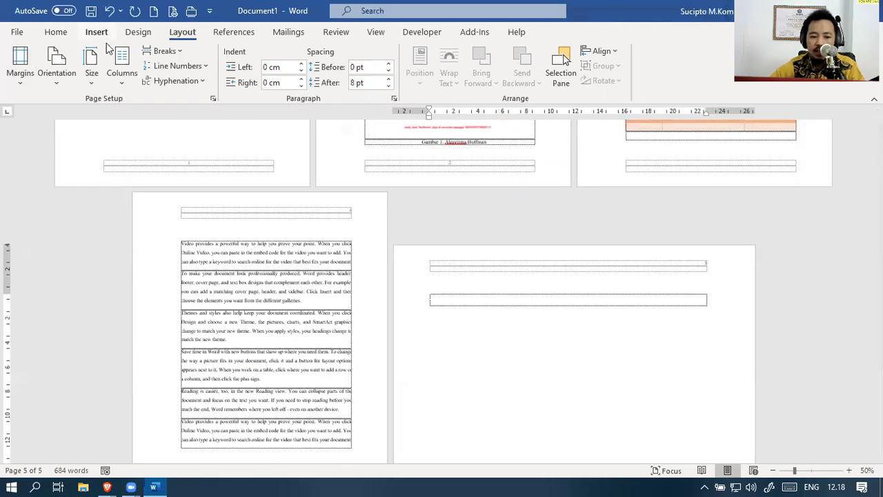
click(102, 81)
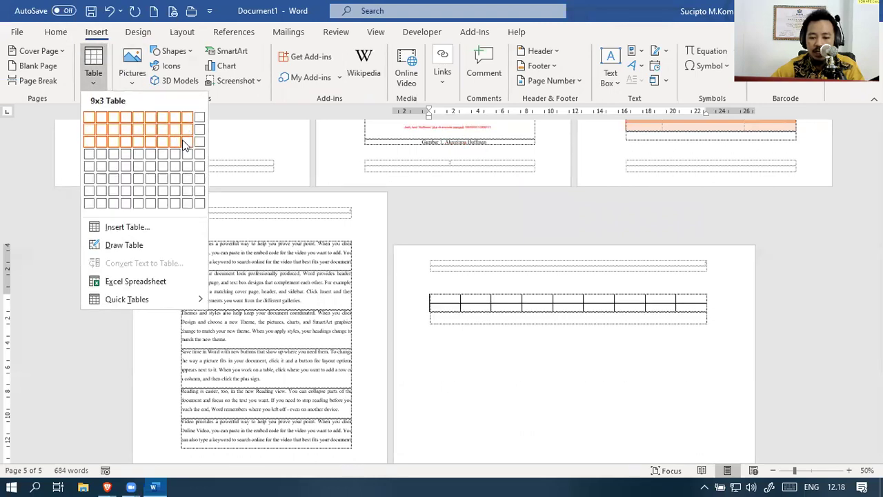
click(177, 131)
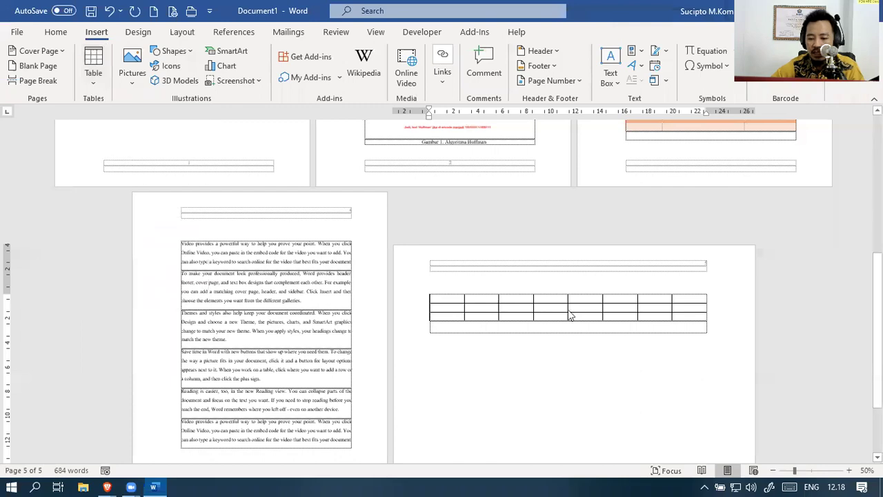
Select the whole table and apply a yellow Grid Table style
scroll(635, 345, up, 3)
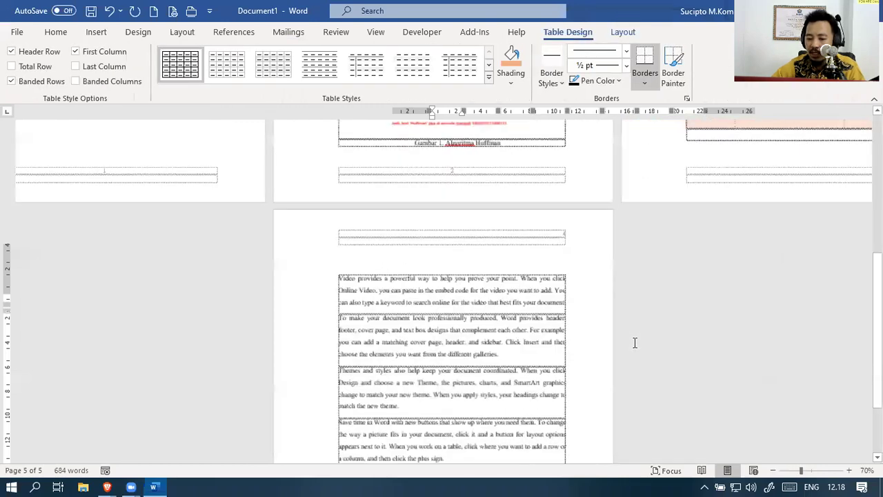
scroll(635, 349, down, 5)
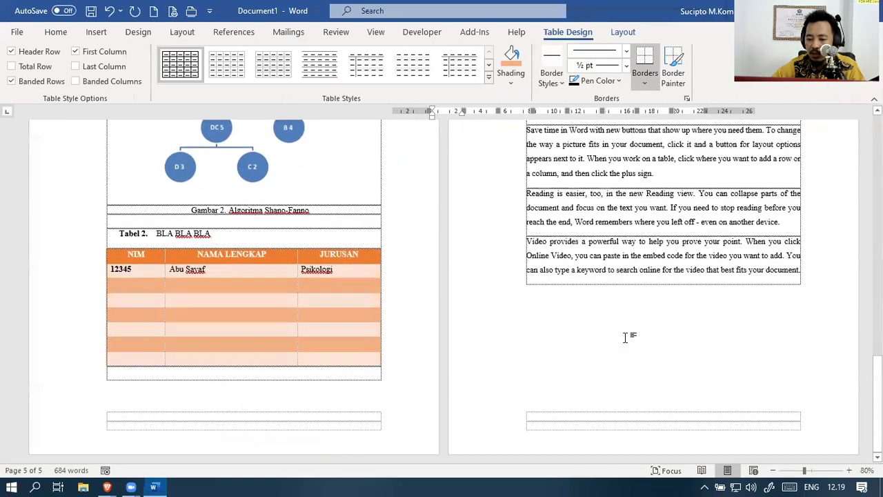
scroll(626, 339, up, 15)
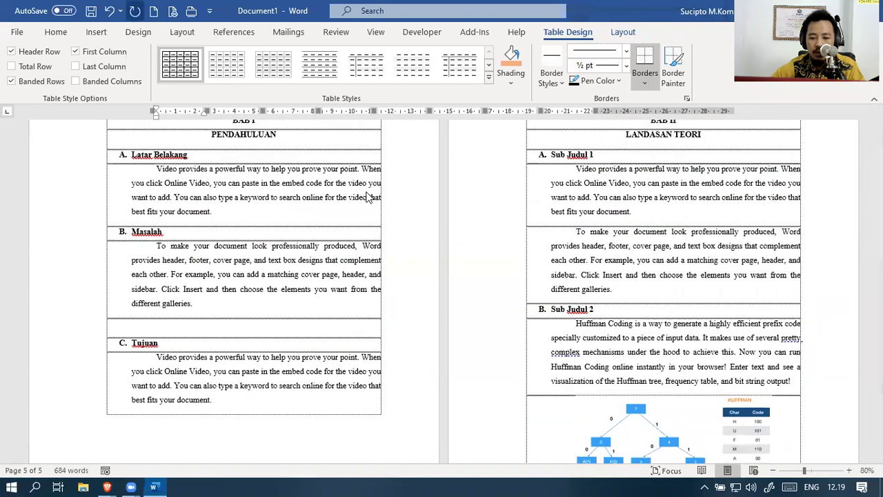
scroll(687, 302, down, 6)
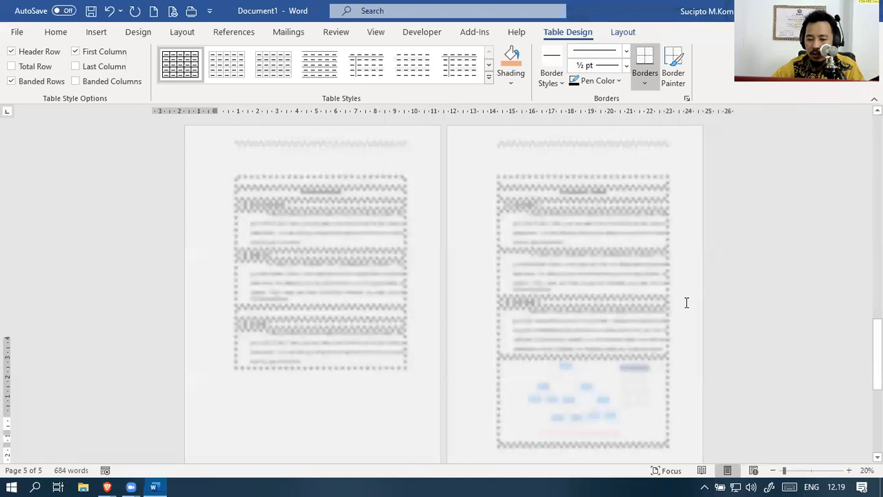
scroll(690, 263, up, 3)
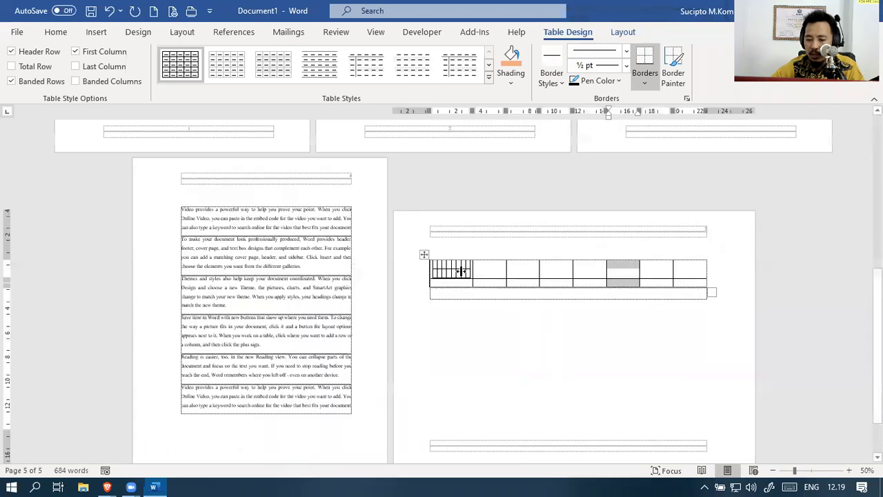
click(443, 253)
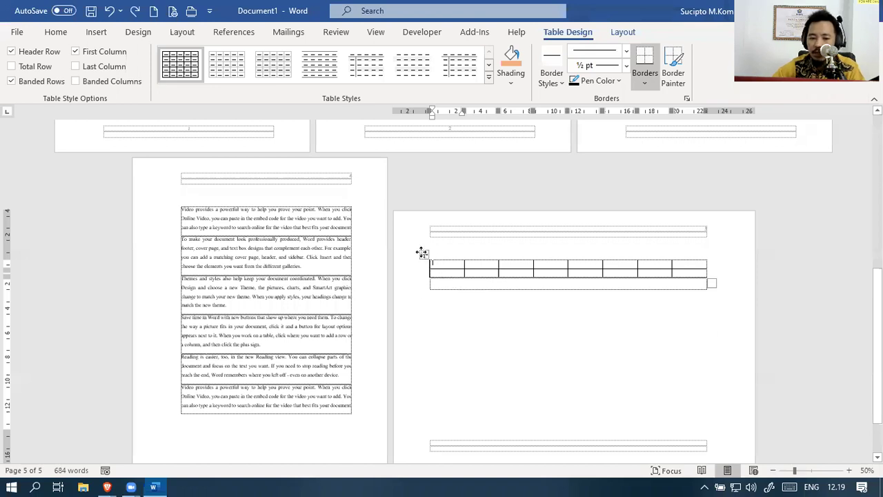
click(423, 254)
click(490, 78)
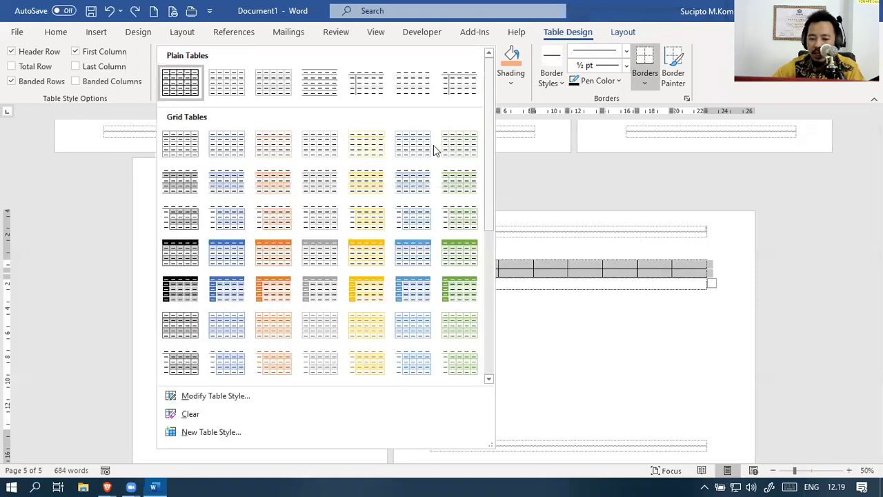
click(374, 252)
Add one more row to the bottom of the table from its last cell
click(554, 270)
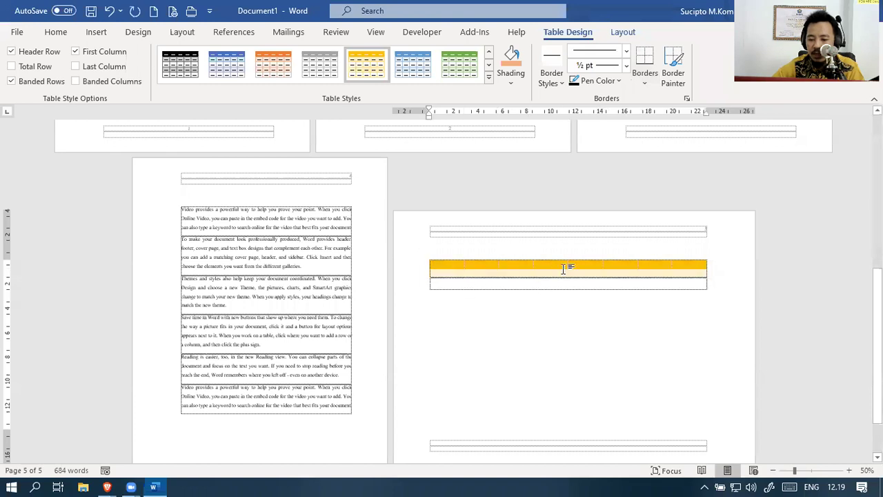
click(554, 290)
scroll(556, 298, down, 2)
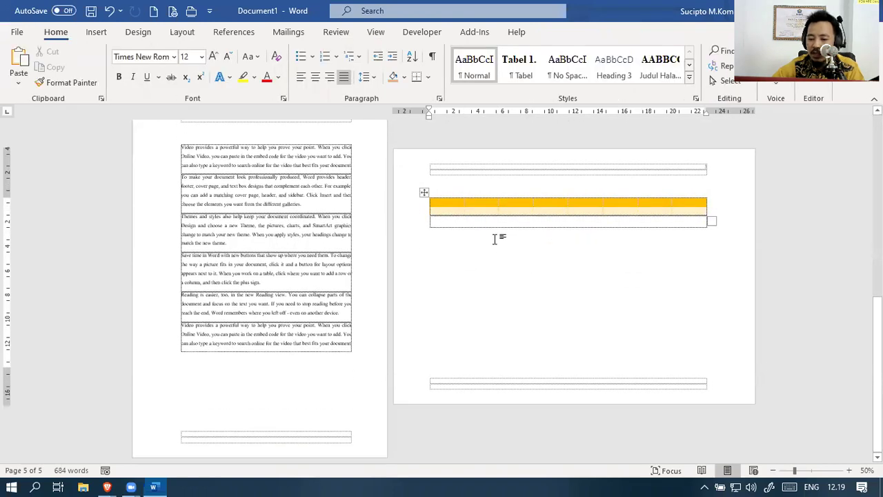
key(Tab)
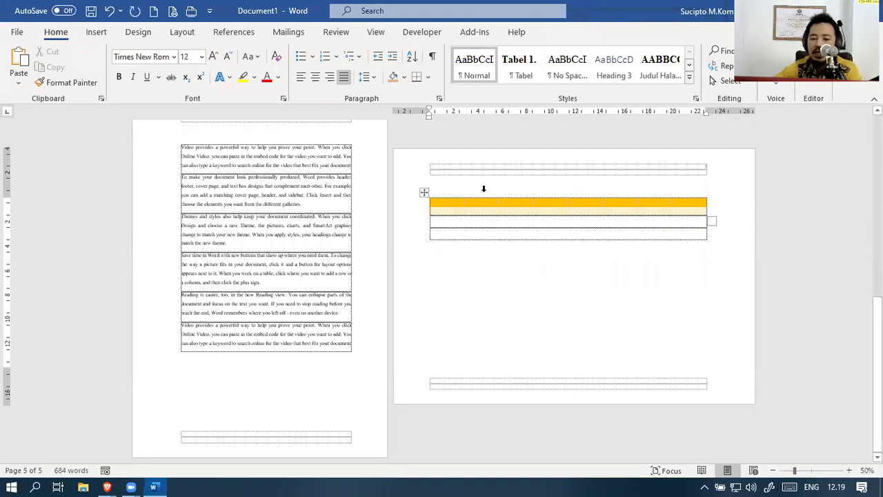
Set Portrait orientation applied from This point forward, then open the print preview
click(182, 32)
click(213, 98)
click(360, 102)
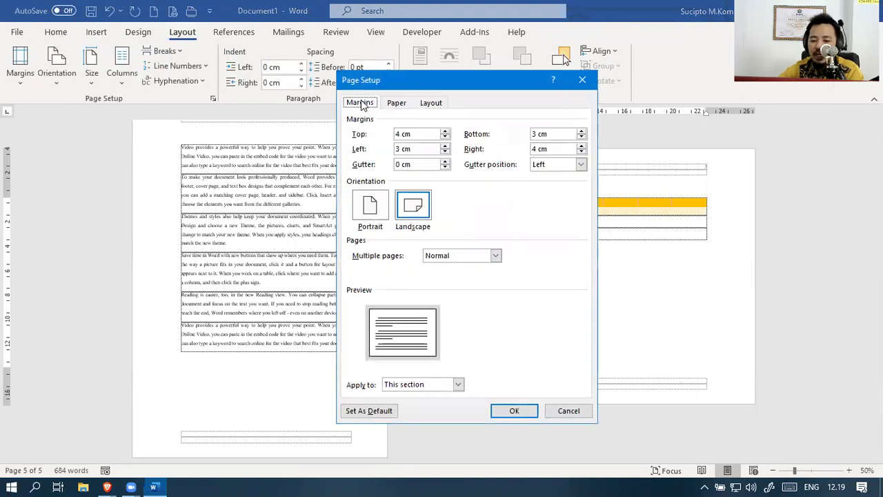
click(367, 216)
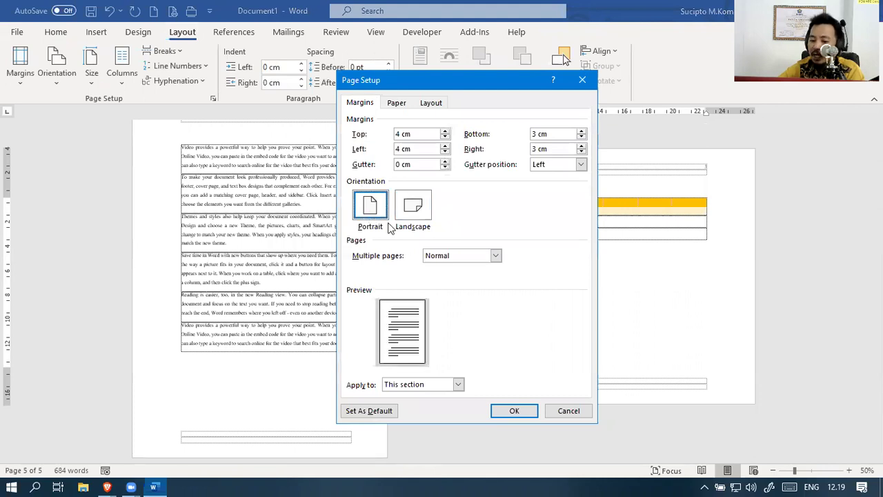
click(428, 108)
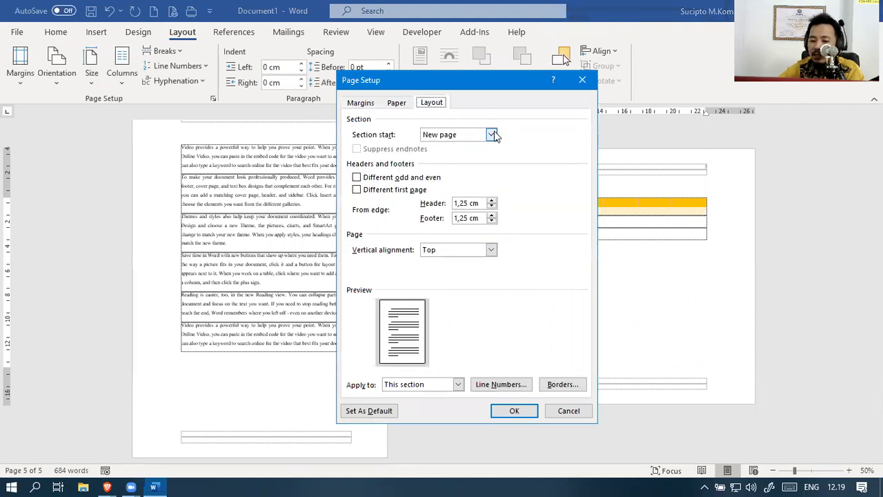
click(354, 110)
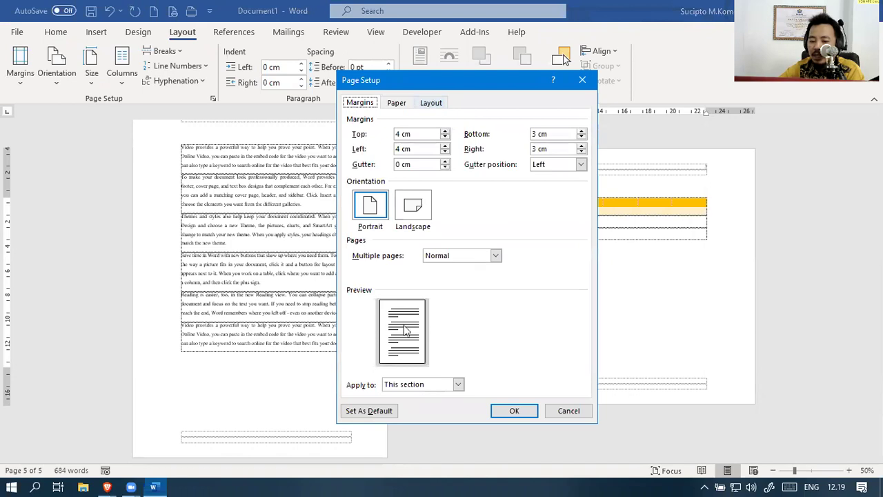
click(409, 385)
click(417, 404)
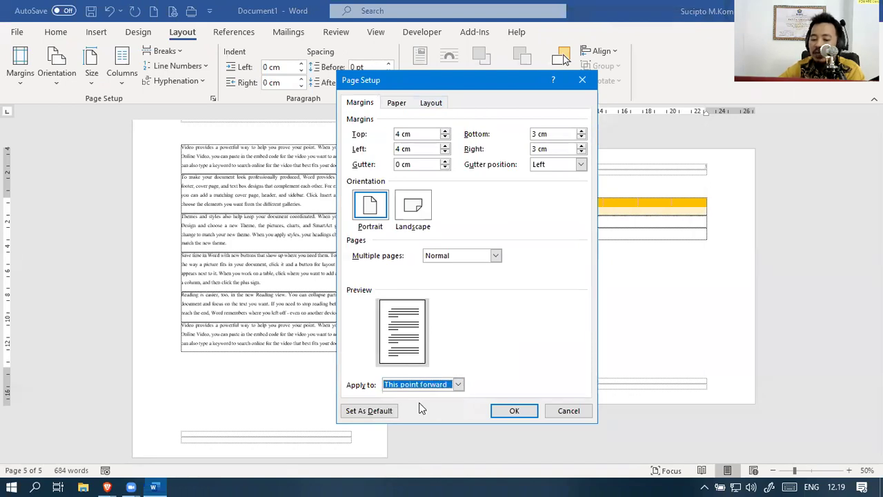
click(521, 412)
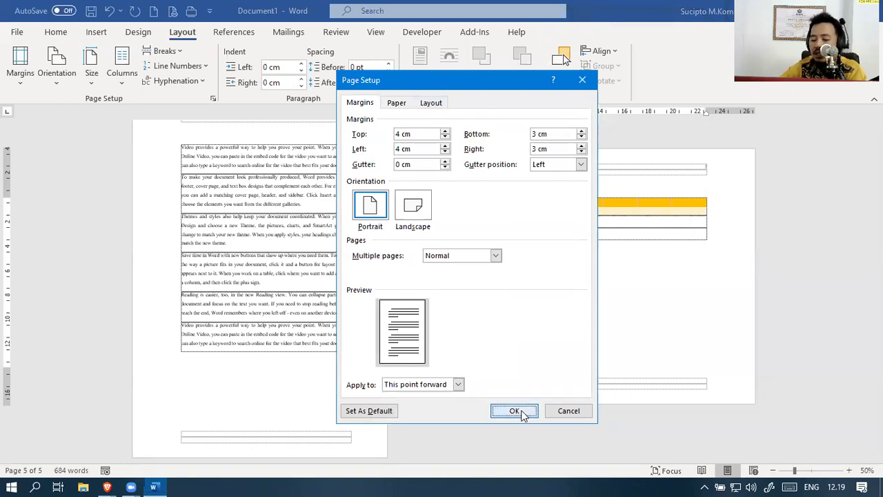
scroll(527, 366, down, 5)
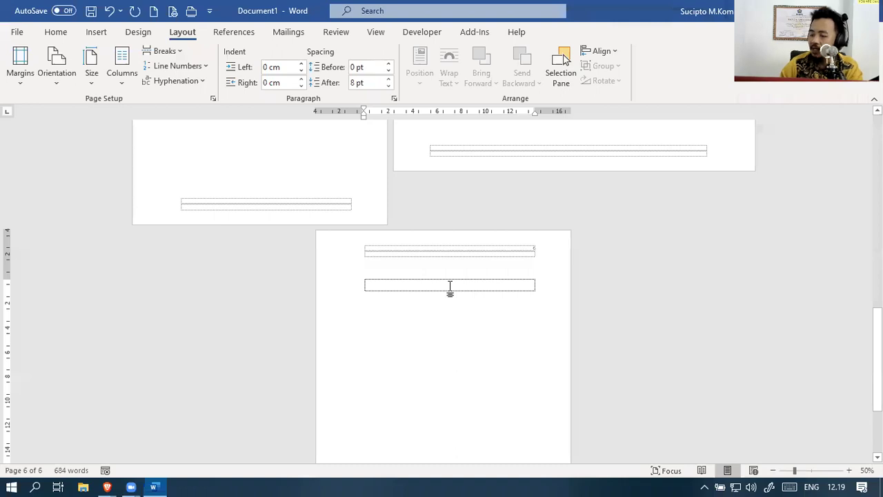
click(146, 13)
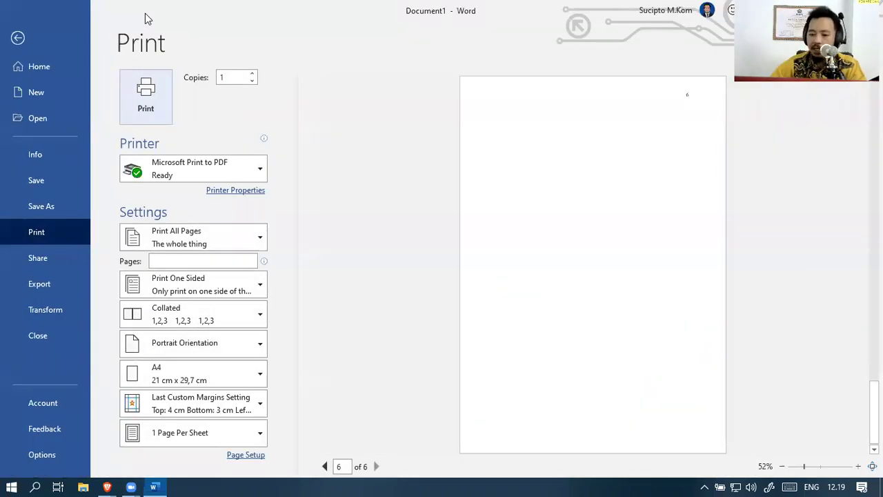
Zoom the print preview, scroll through pages 2–6, then exit back to the document
scroll(463, 220, up, 2)
scroll(466, 222, up, 1)
scroll(550, 232, down, 2)
scroll(566, 221, up, 1)
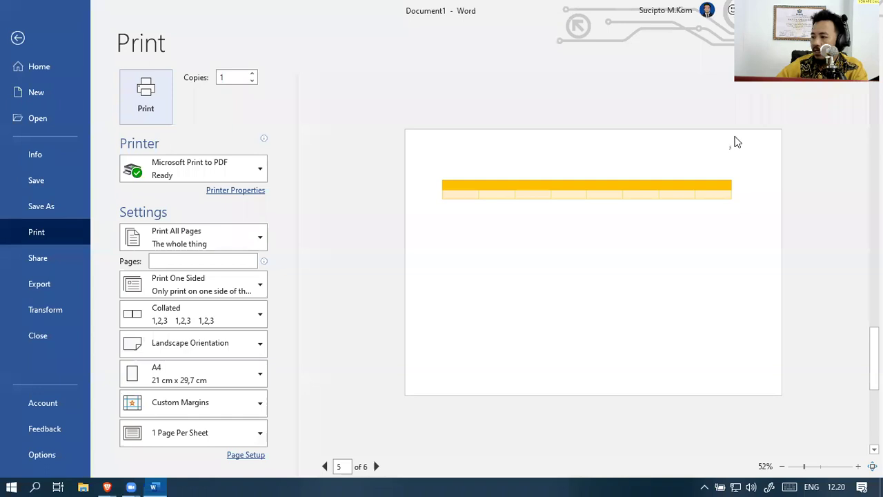
click(816, 467)
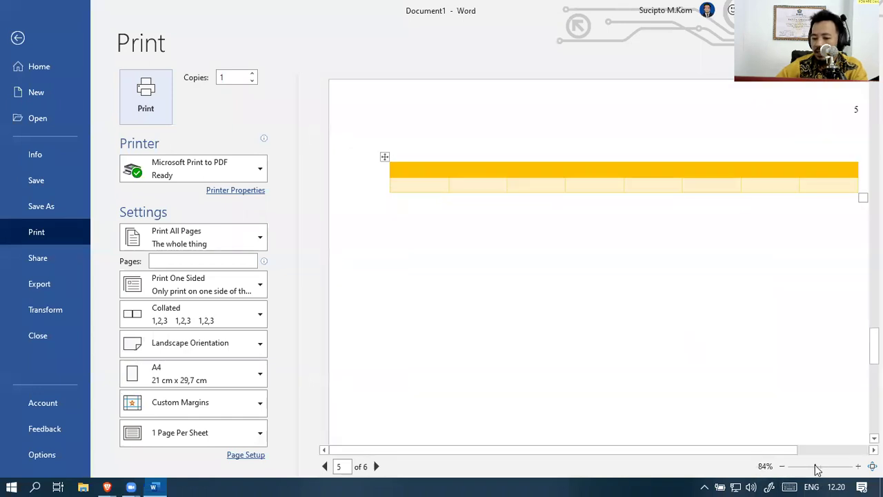
drag(729, 450, 784, 450)
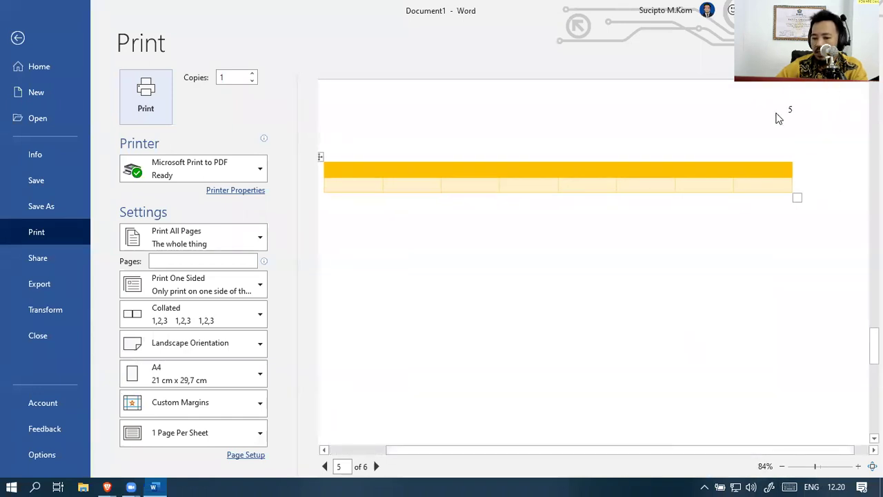
scroll(770, 176, down, 1)
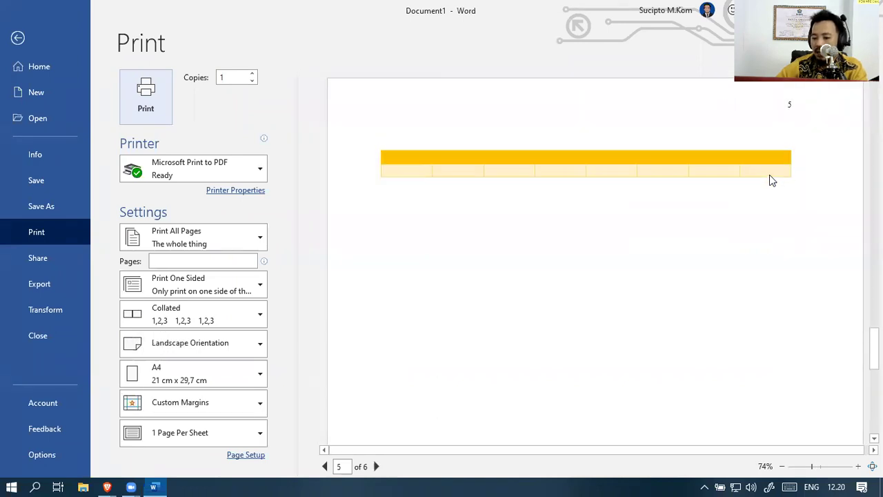
scroll(769, 176, up, 5)
scroll(769, 175, up, 5)
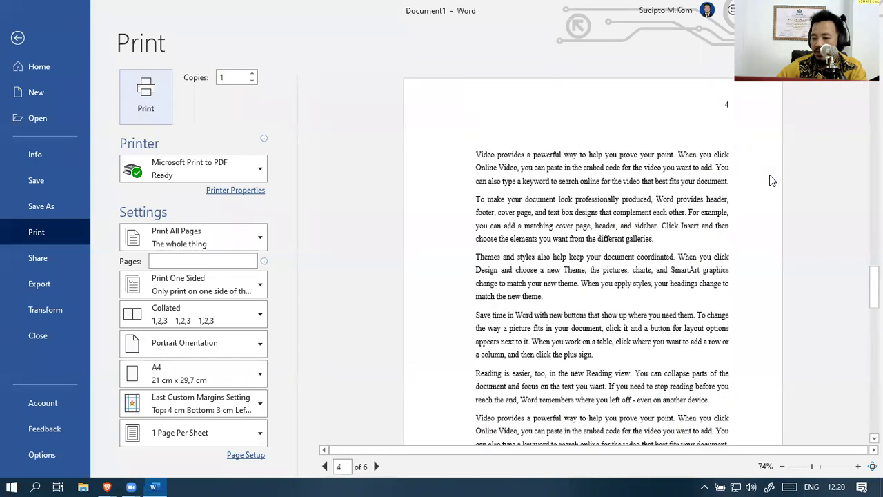
scroll(771, 169, up, 3)
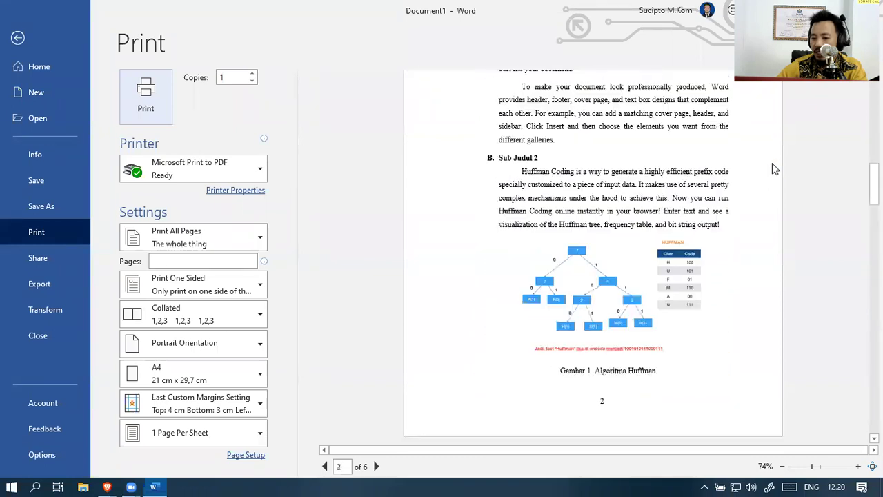
scroll(772, 165, down, 6)
scroll(773, 169, down, 5)
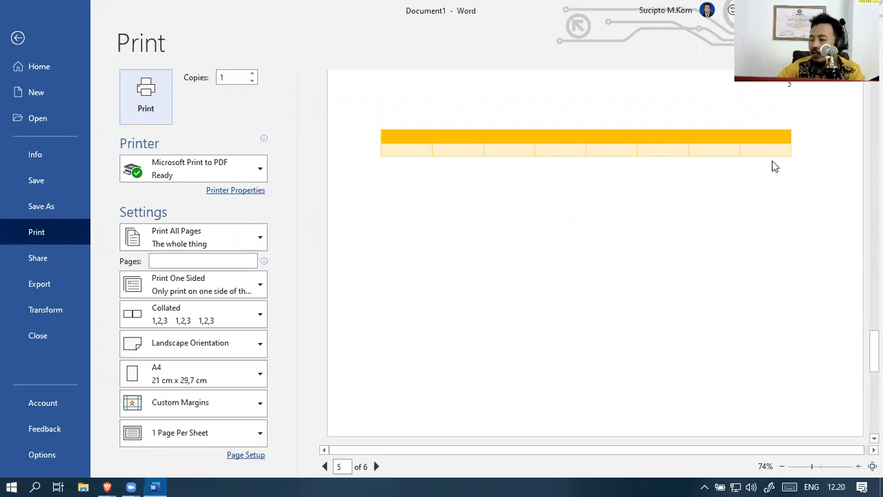
scroll(766, 168, down, 3)
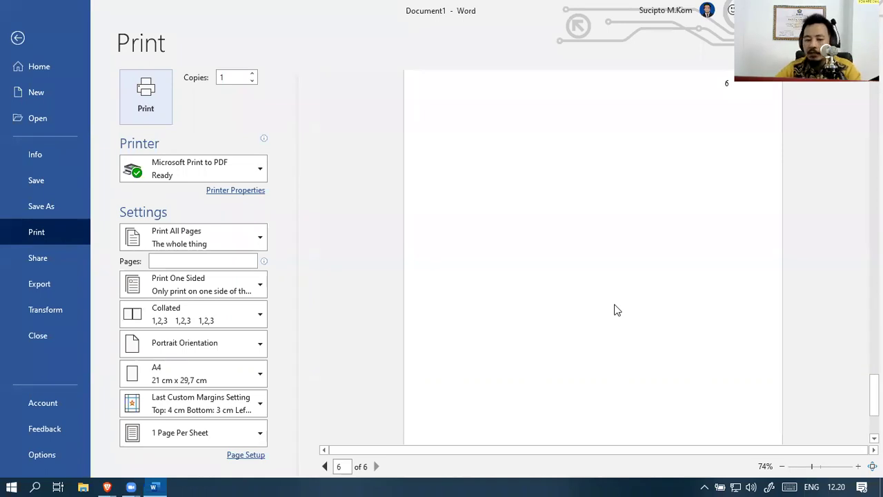
key(Escape)
scroll(498, 290, up, 3)
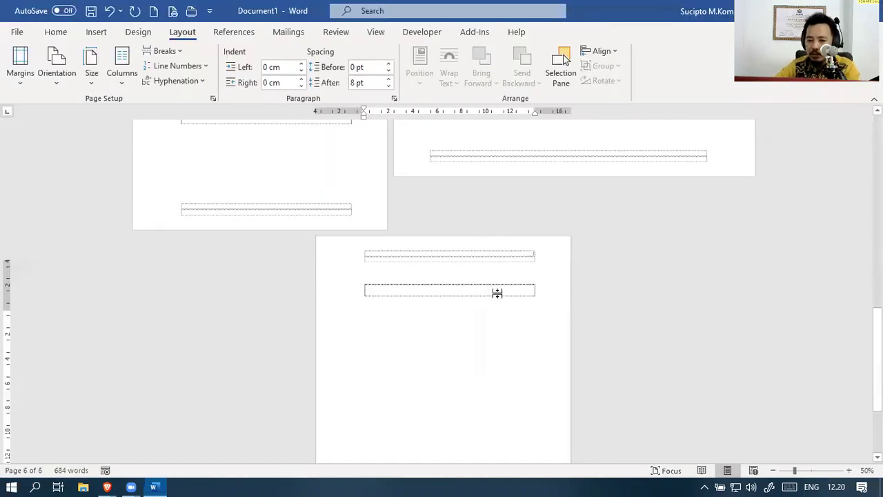
scroll(501, 250, up, 3)
scroll(501, 254, down, 2)
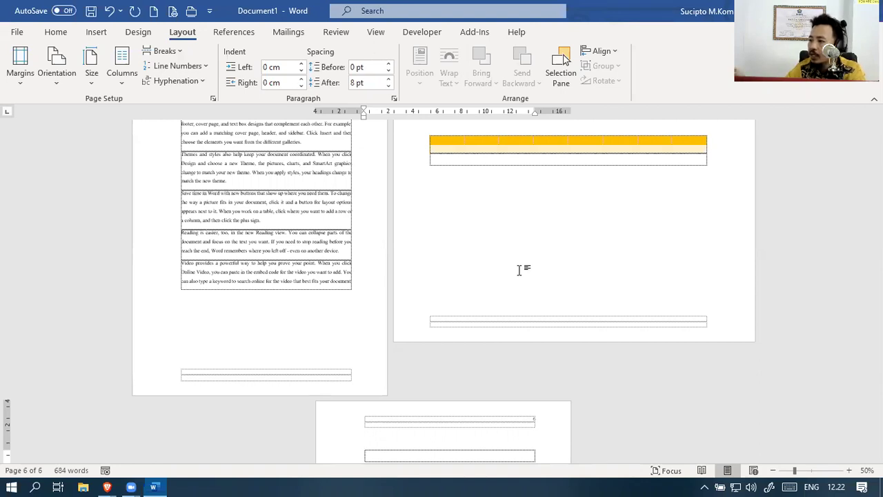
Choose Add New Source from References > Insert Citation to open a blank Create Source form
scroll(486, 253, down, 5)
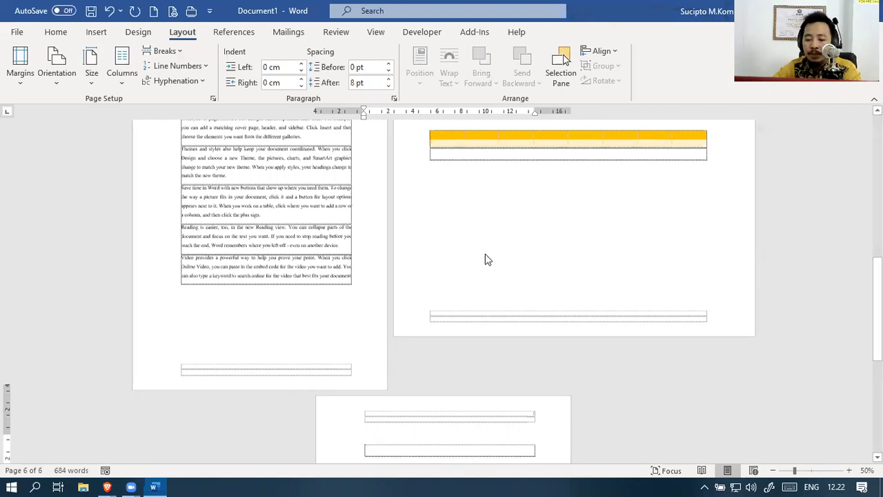
ctrl+scroll(437, 332, up, 5)
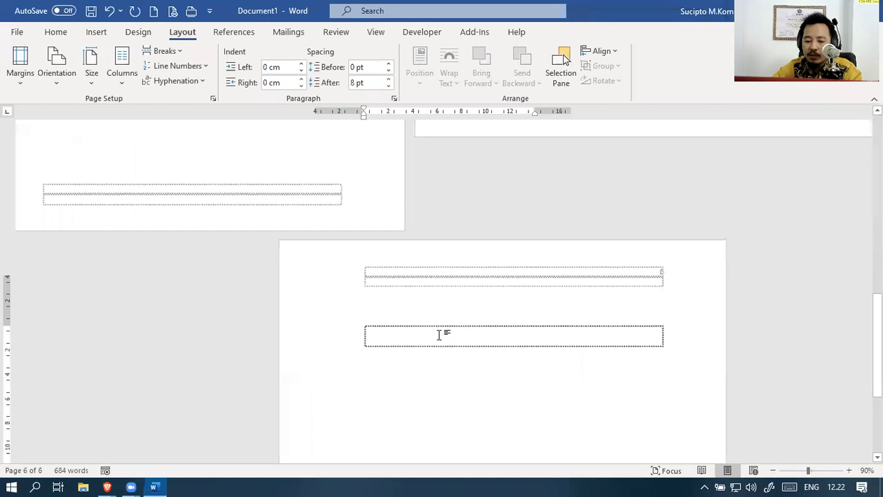
scroll(509, 373, down, 3)
scroll(514, 376, up, 2)
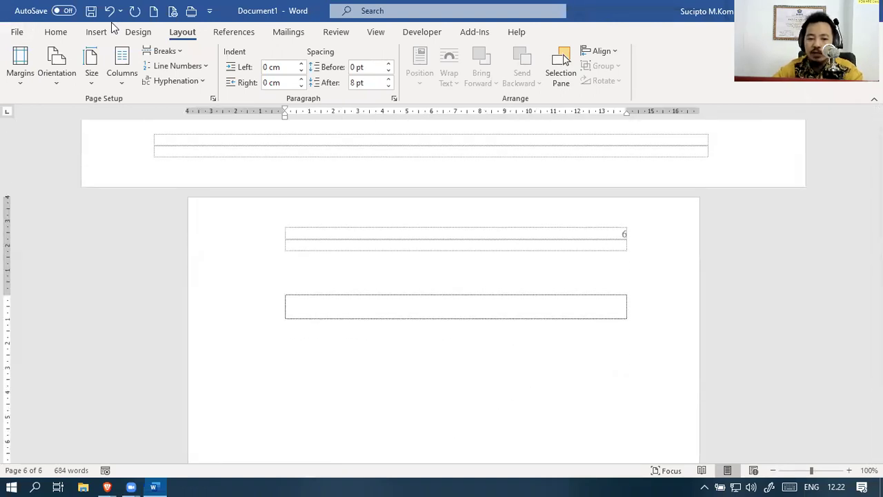
click(239, 28)
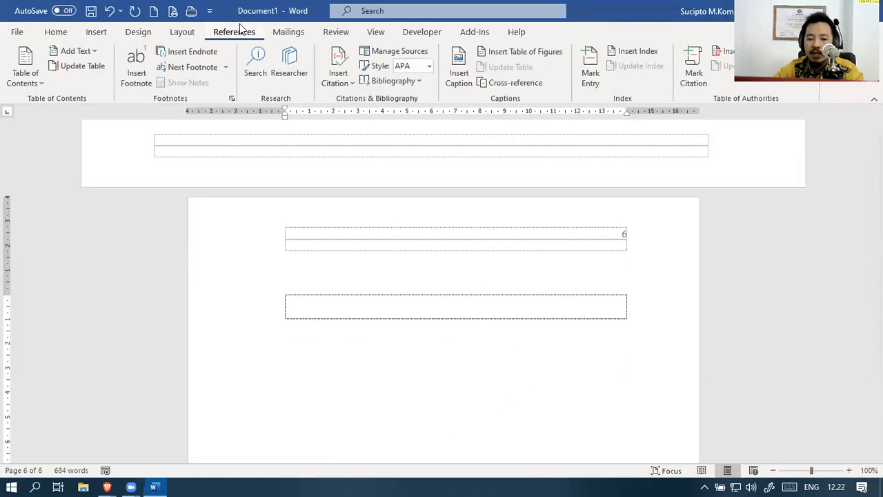
click(351, 91)
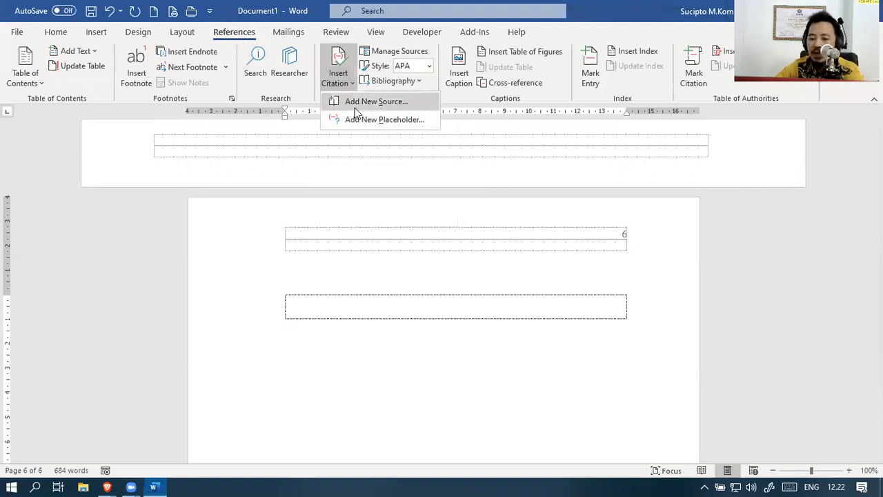
click(361, 104)
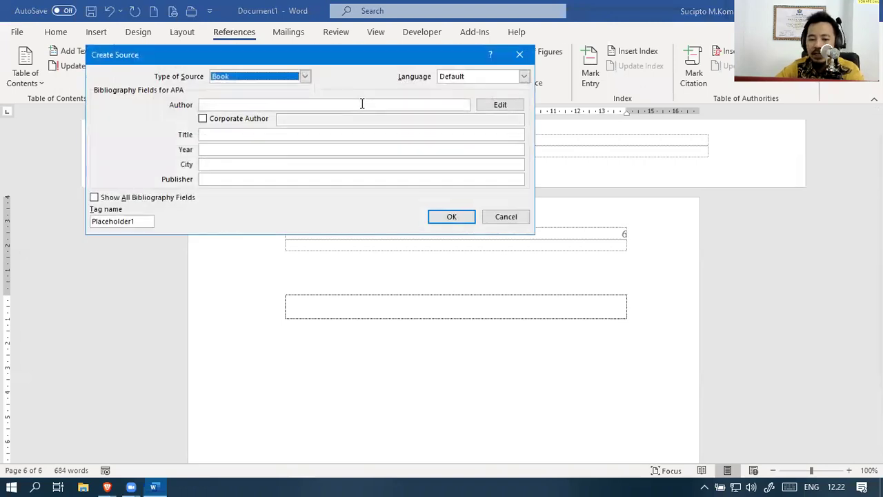
Choose Journal Article as the Type of Source, leaving the Edit Name author list empty
drag(308, 61, 538, 98)
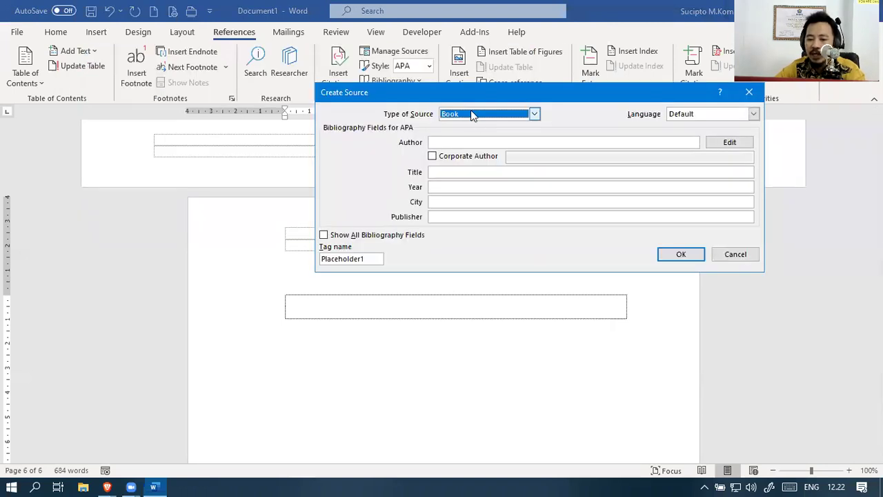
click(463, 115)
scroll(468, 147, down, 4)
scroll(468, 156, up, 2)
scroll(468, 156, up, 2)
click(473, 136)
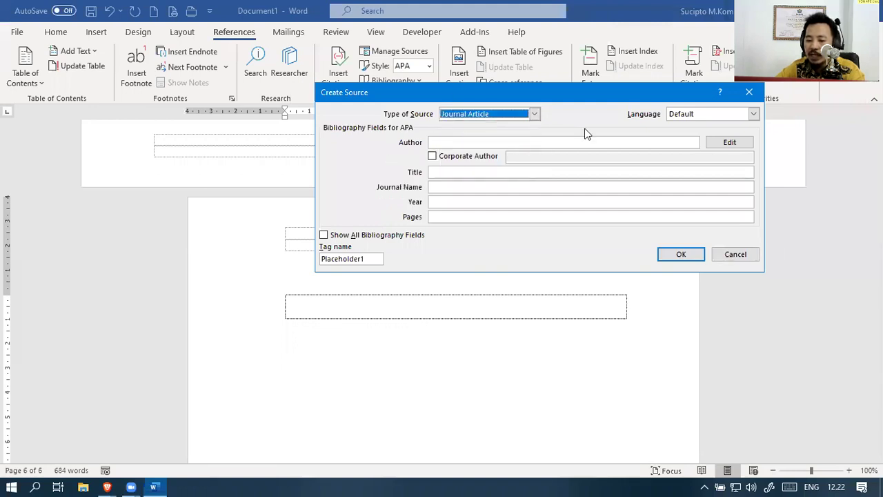
click(733, 142)
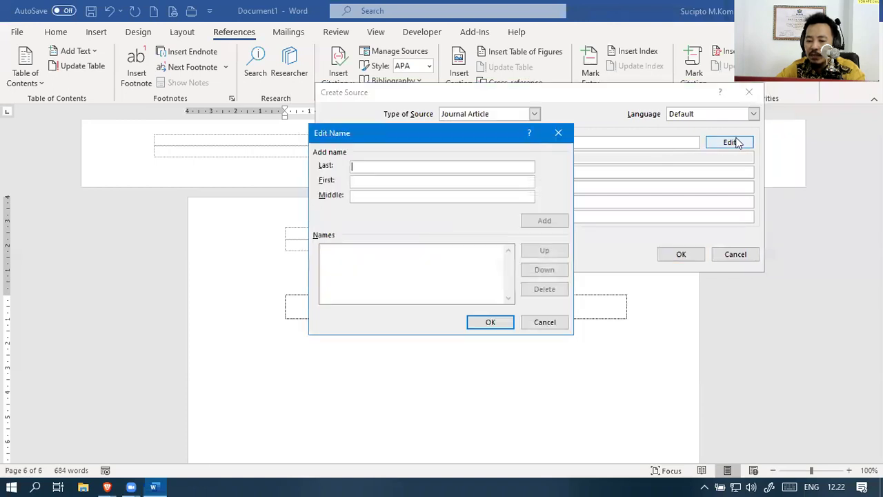
drag(379, 132, 161, 76)
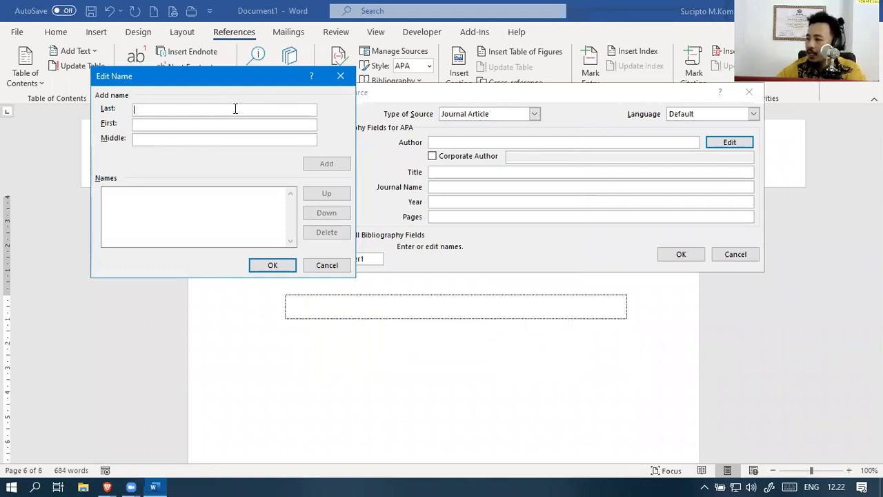
click(341, 78)
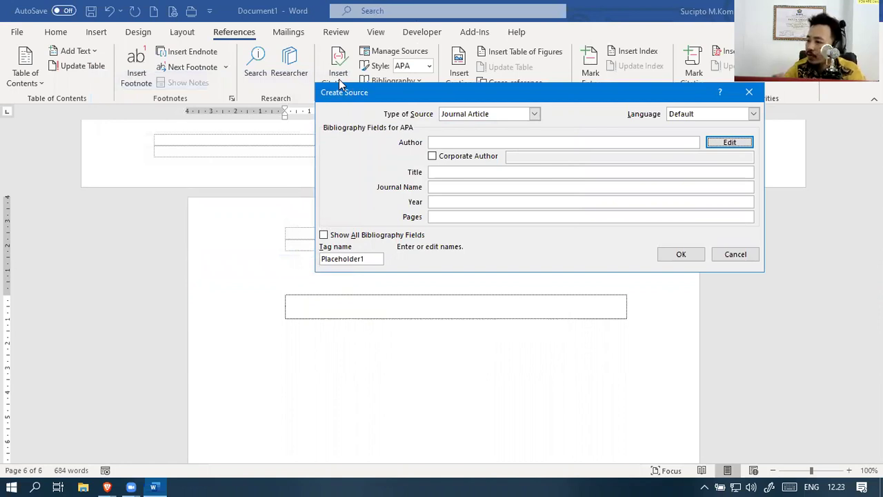
Enter the author's name as a personal author and the title 'Metodologi Penelitian Bidang Teknik'
click(563, 143)
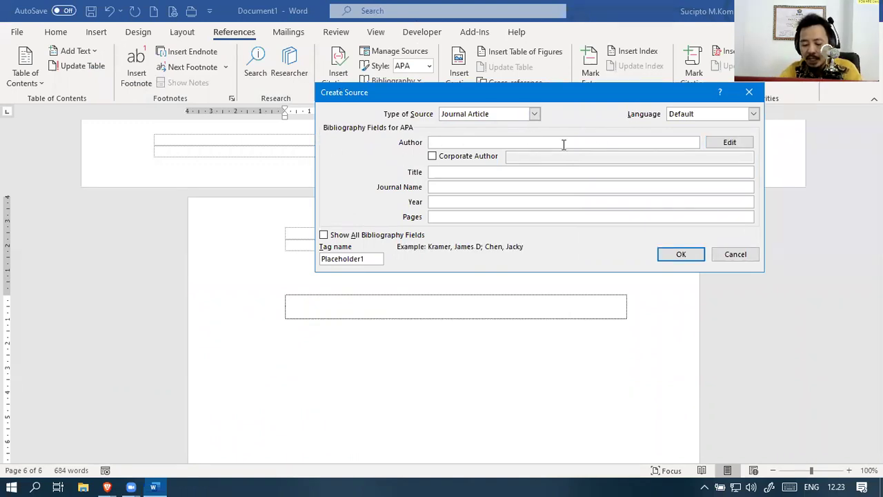
text(Suharson)
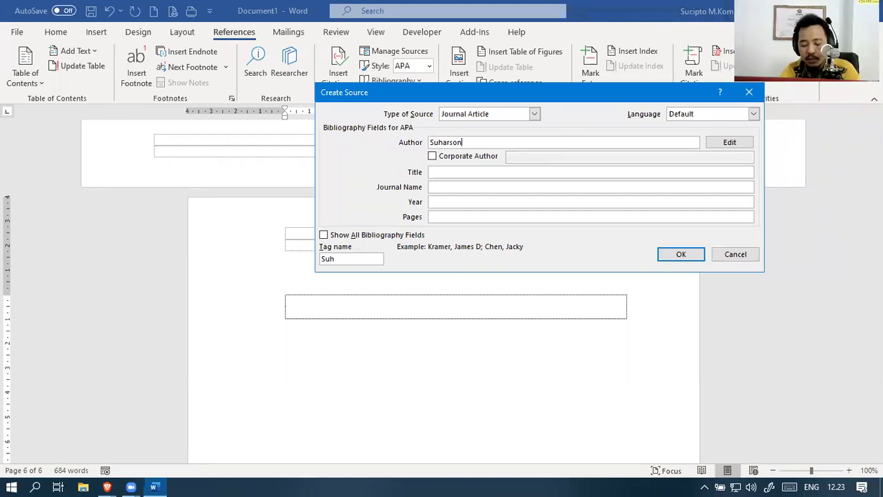
text(o Arikunto)
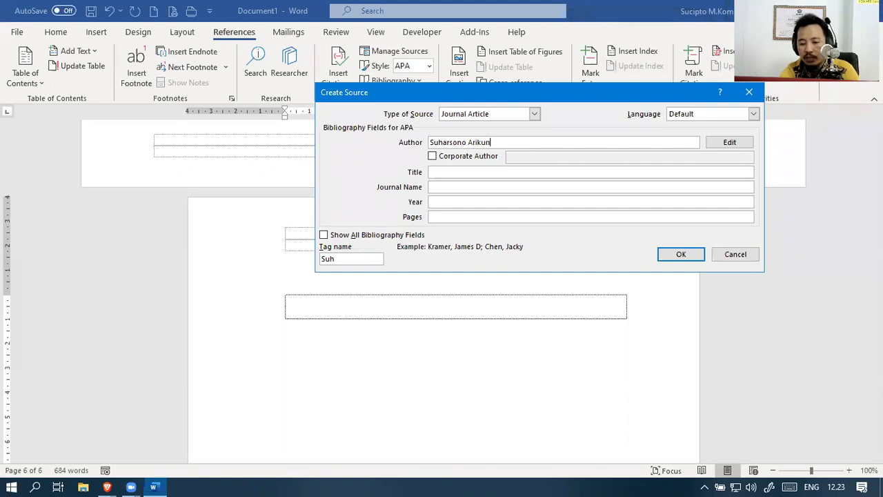
click(481, 156)
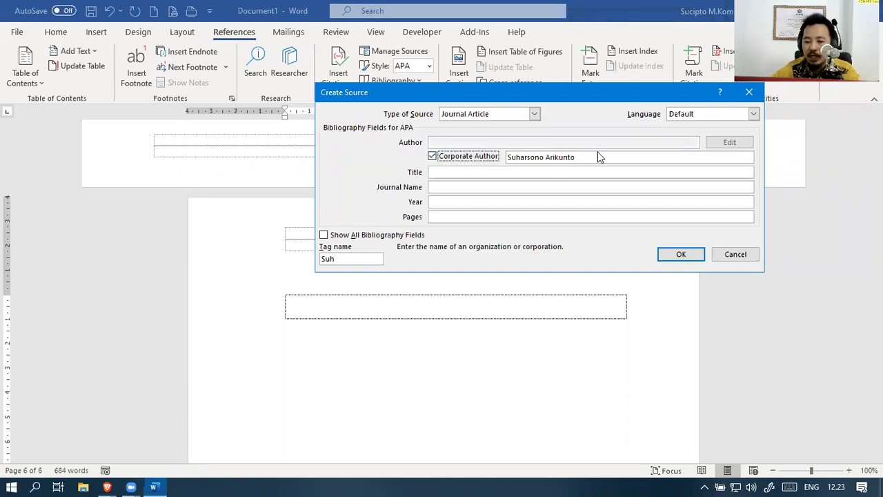
click(472, 157)
click(451, 171)
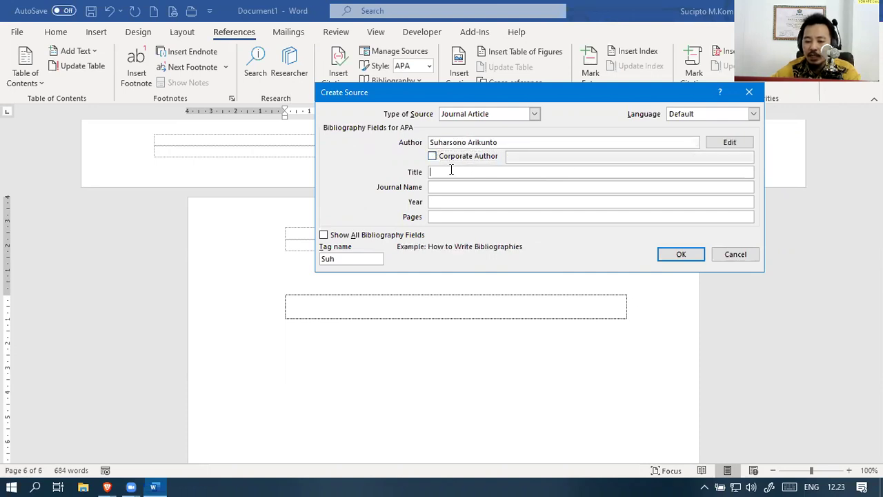
text(Metodog)
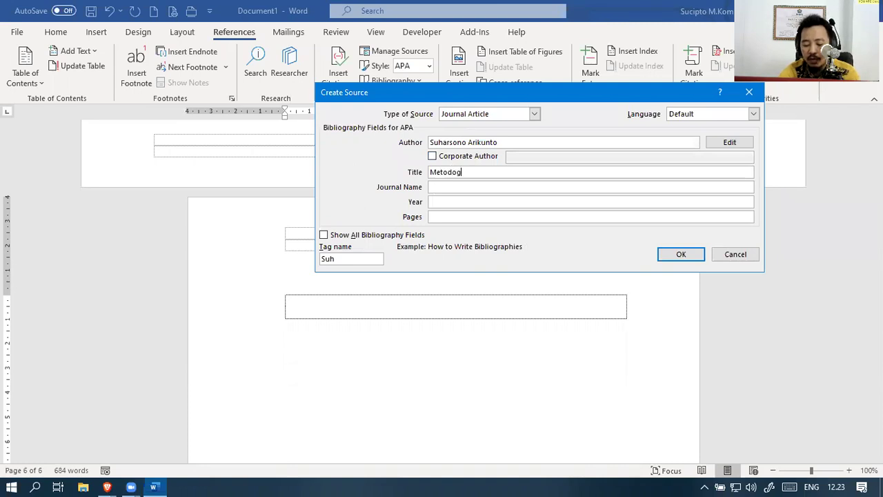
key(BackSpace)
text(log)
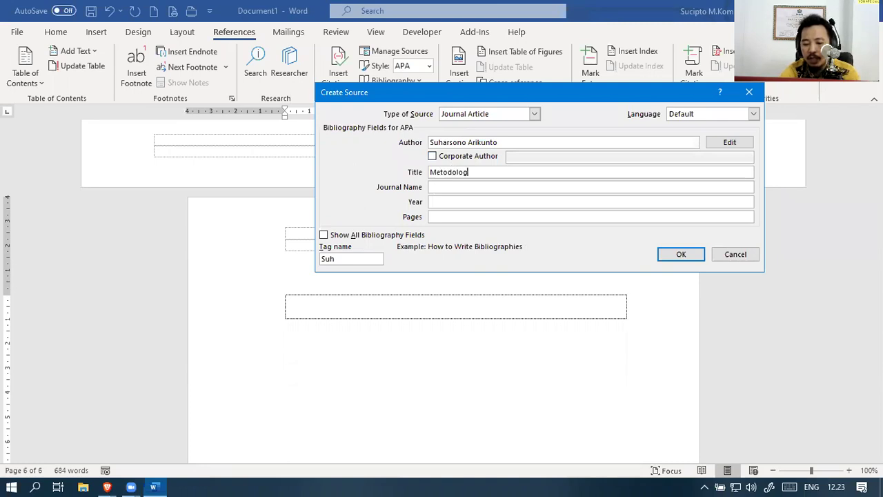
text(i Penelitian)
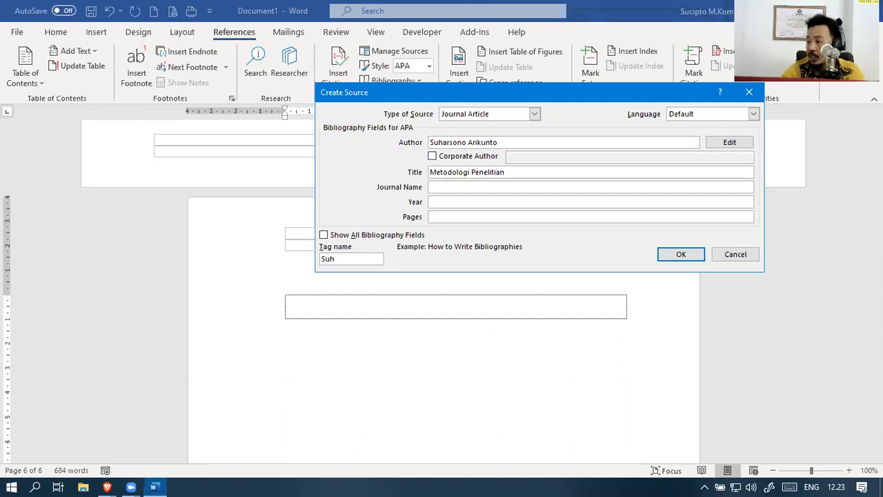
text( b)
key(BackSpace)
text(Bidan)
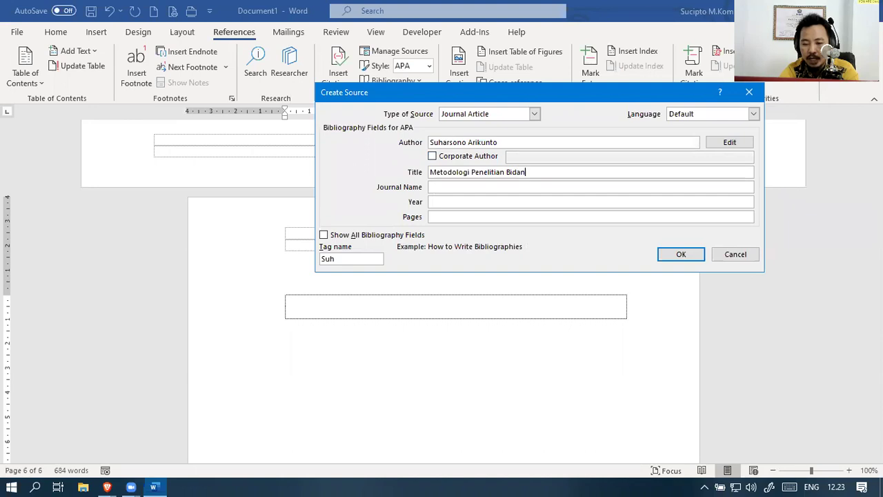
text(g Teknik)
Fill in Journal Name 'Cybernetics Informatika', Year 2019 and Pages 1-15
key(Tab)
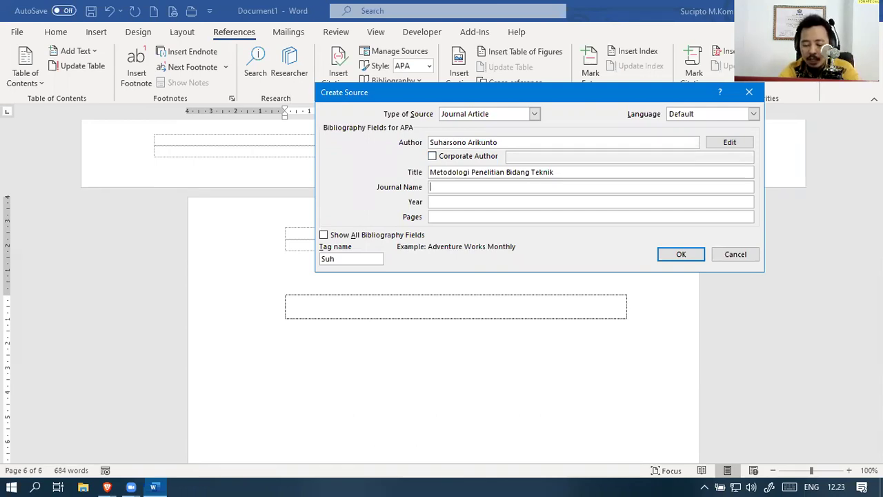
text(Cybern)
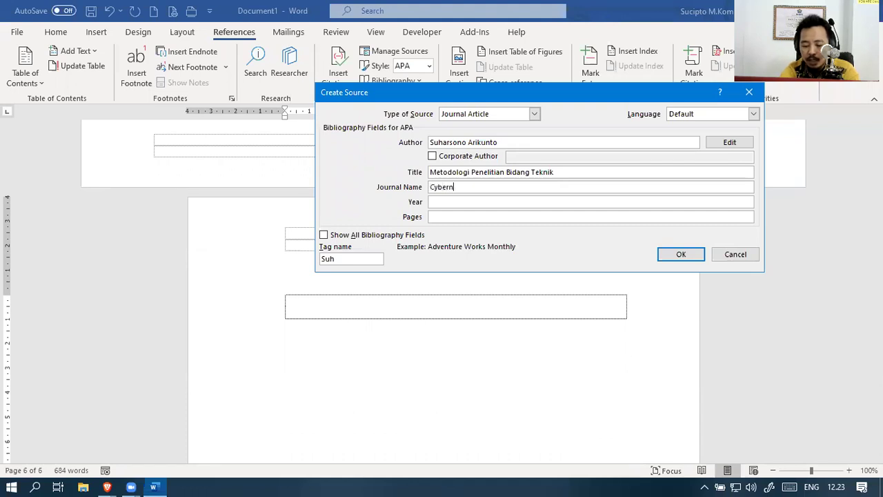
text(etics I)
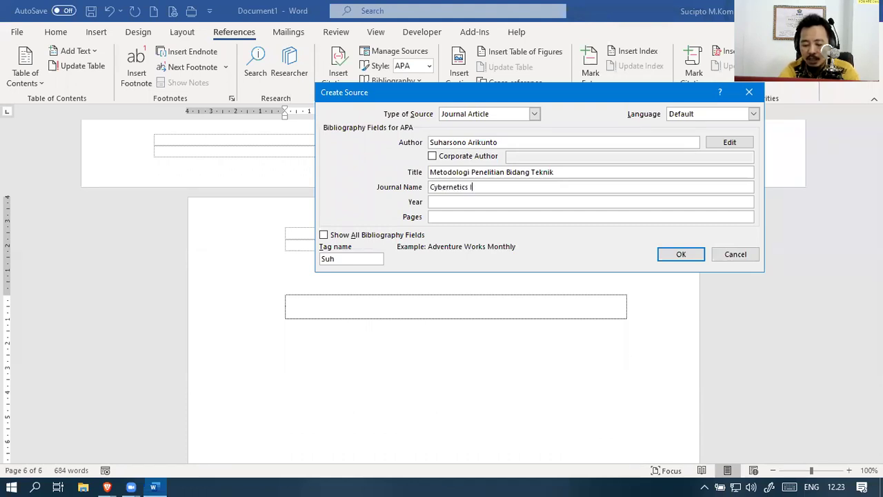
text(nformatika)
key(Tab)
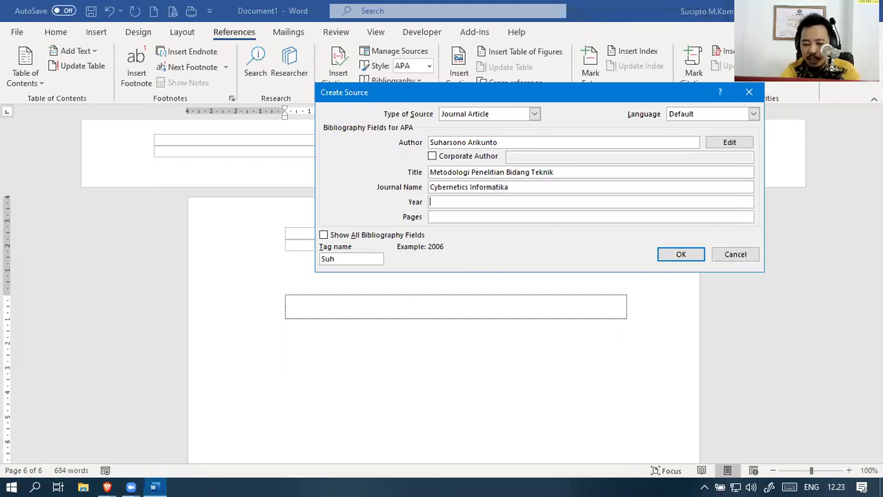
text(2019)
key(Tab)
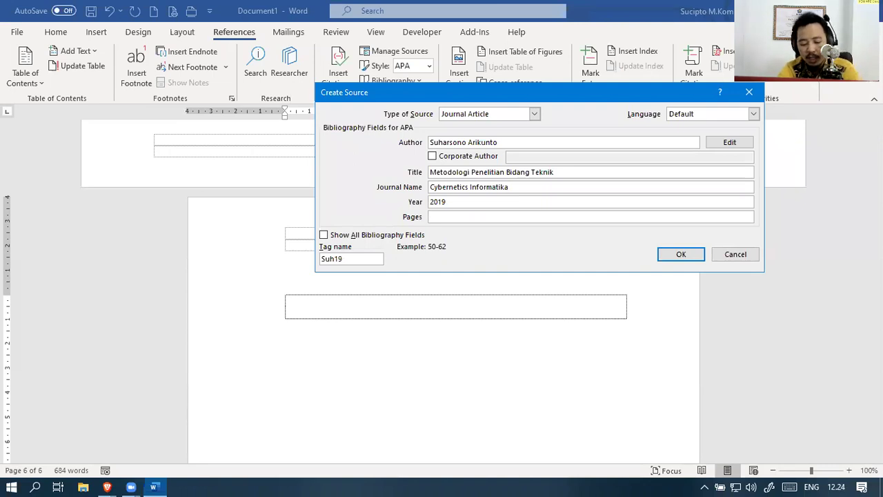
text(1-15)
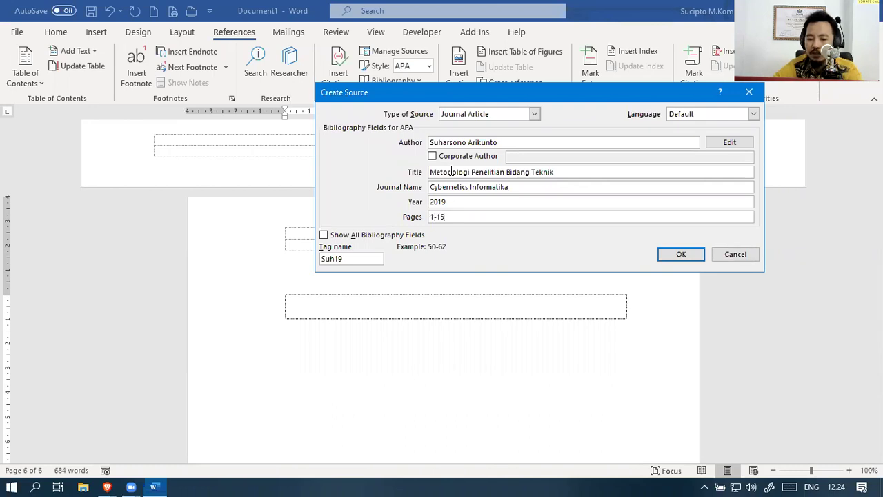
Set the source language to Indonesian, save the source, and close the Researcher pane
click(352, 259)
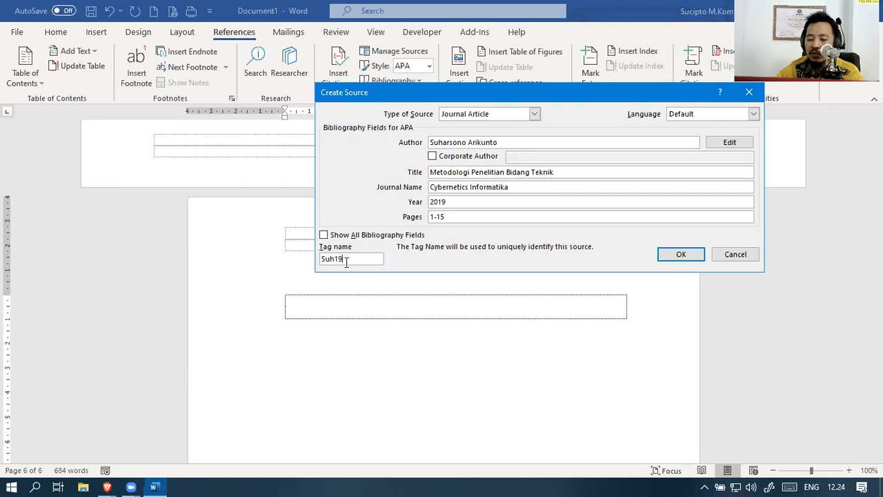
drag(340, 260, 322, 270)
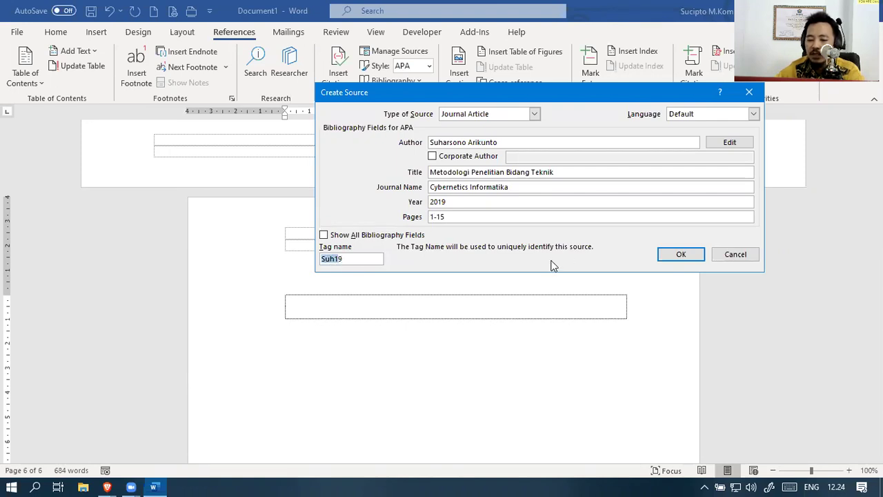
click(365, 258)
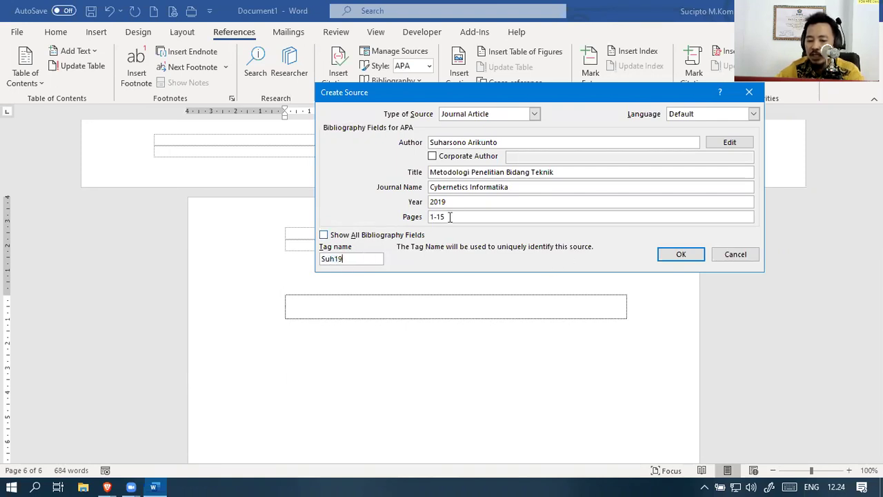
double_click(459, 201)
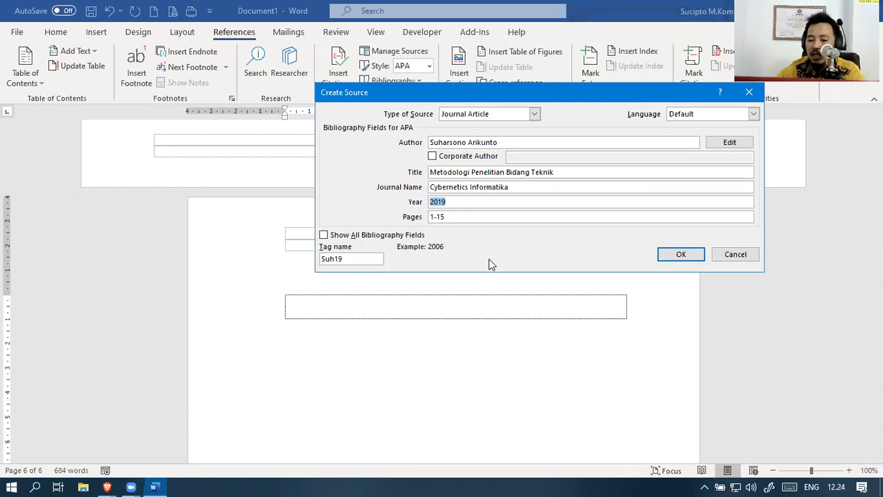
click(752, 114)
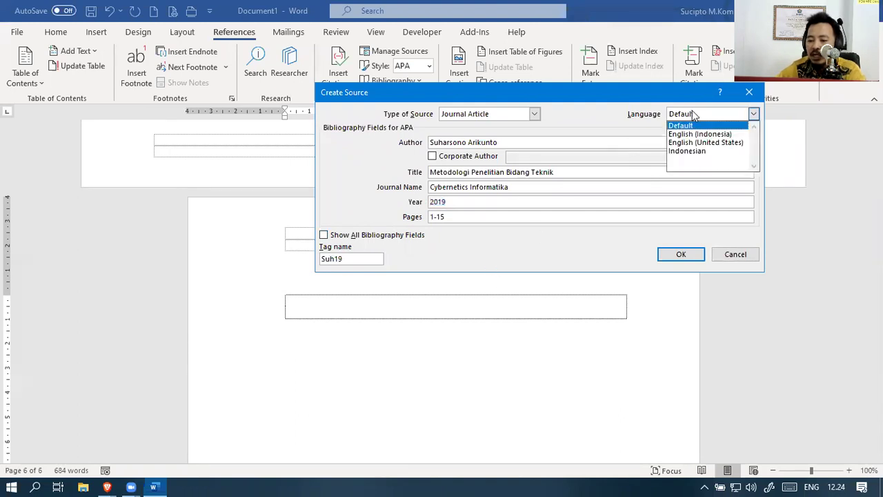
click(702, 152)
click(674, 256)
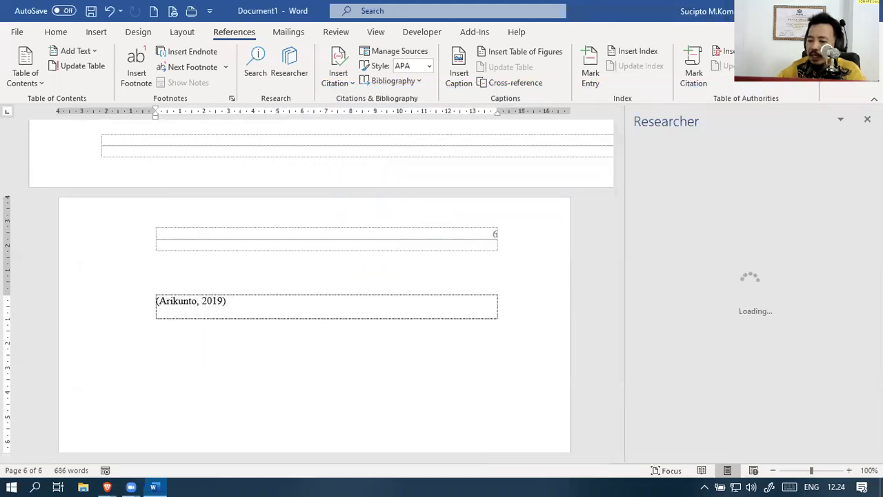
click(867, 118)
Insert the journal article citation after 'plus sign', then delete it to retry
scroll(412, 296, up, 10)
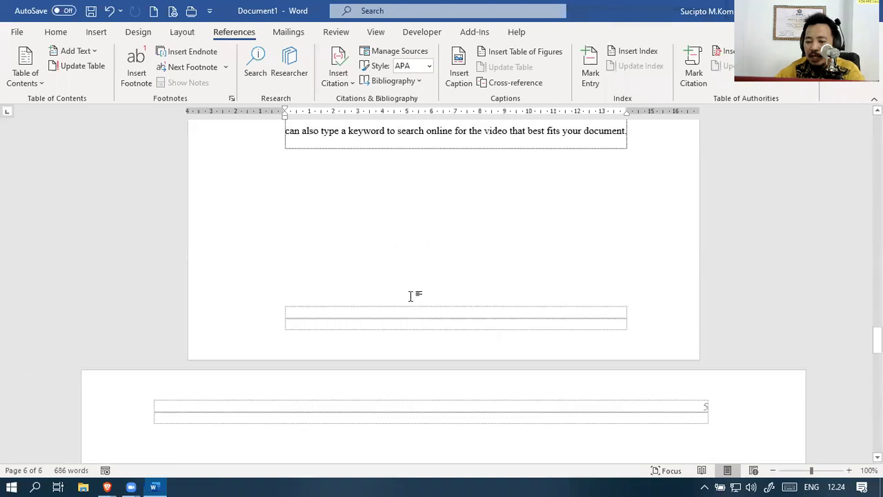
scroll(414, 295, up, 1)
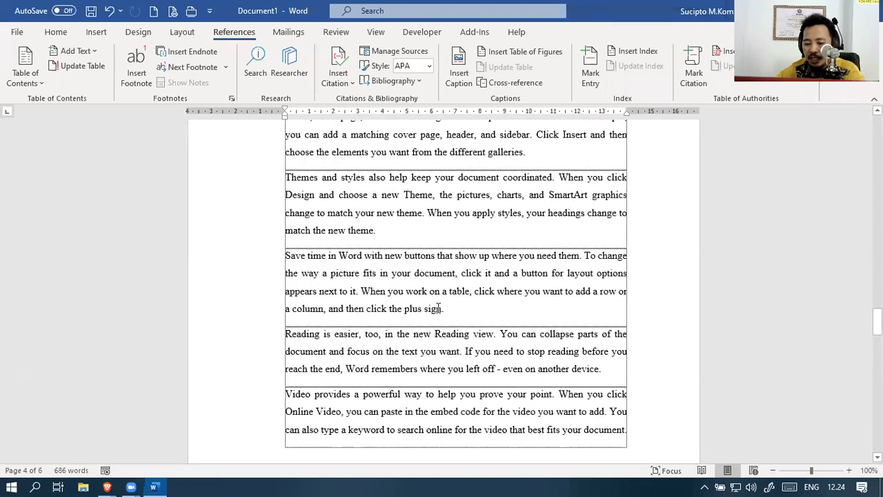
click(443, 308)
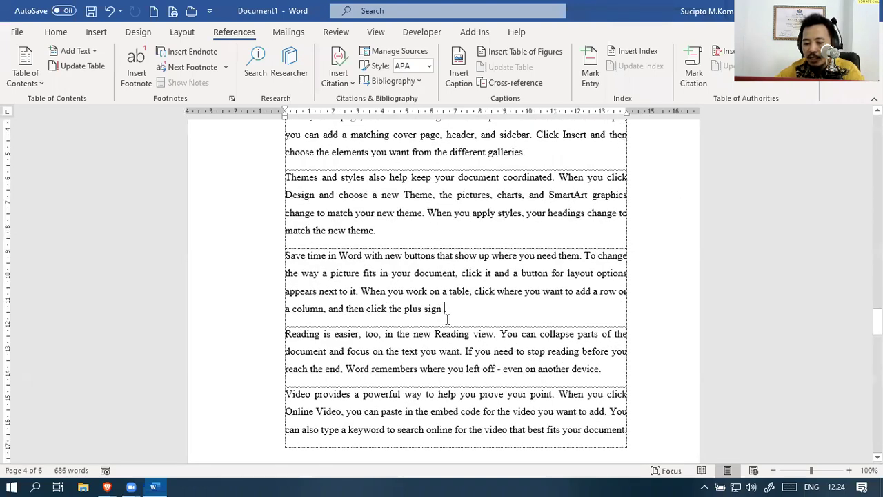
click(341, 86)
click(360, 110)
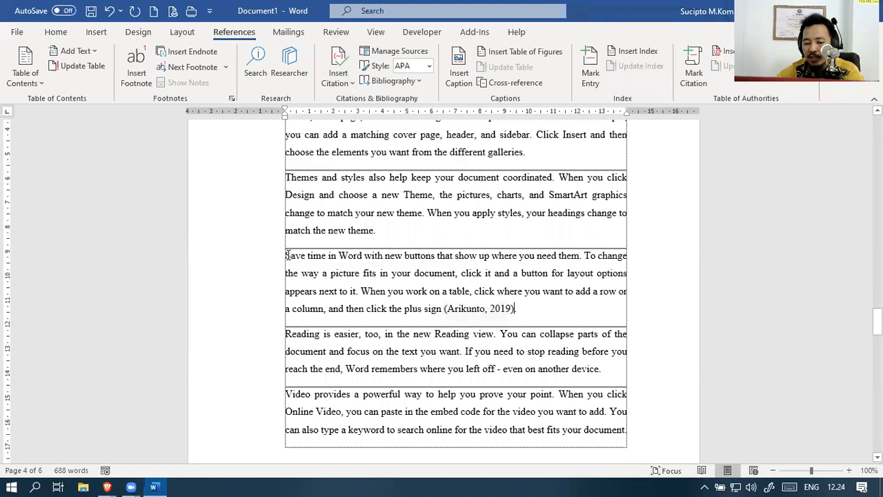
drag(286, 255, 439, 312)
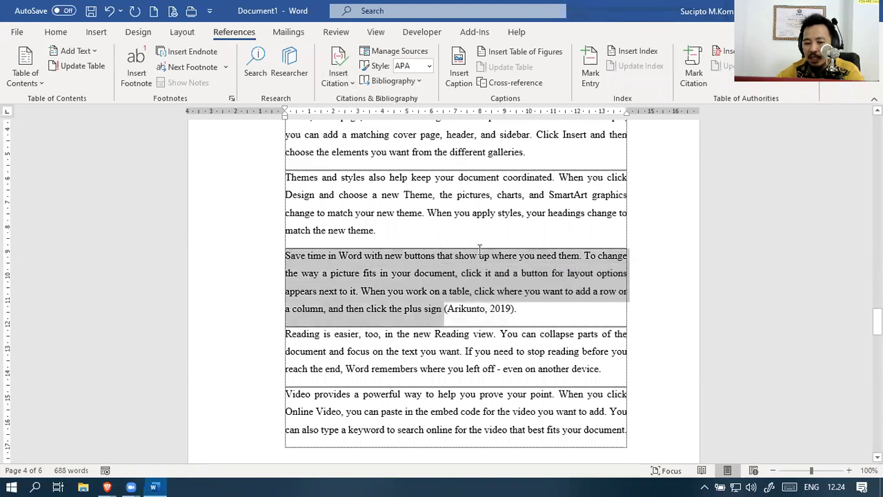
click(525, 309)
key(BackSpace)
key(BackSpace)
key(BackSpace)
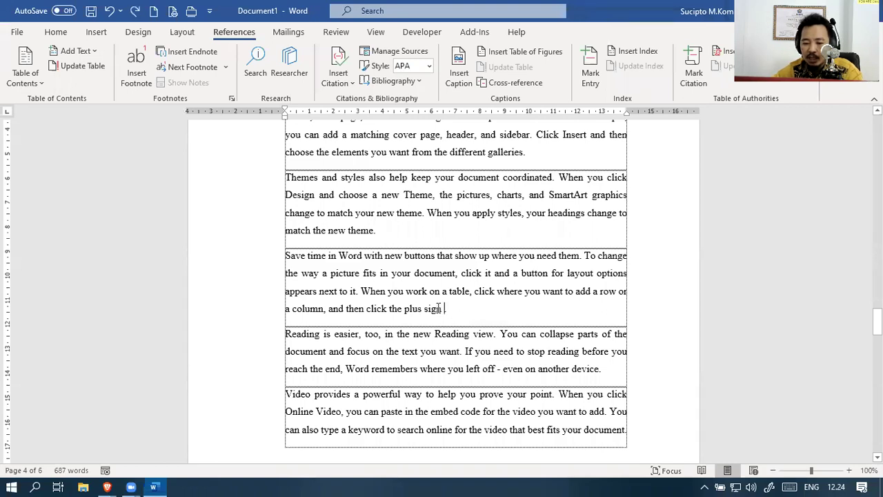
Re-cite the journal article after 'plus sign', undoing an accidental replacement of the paragraph
drag(438, 309, 288, 255)
click(338, 72)
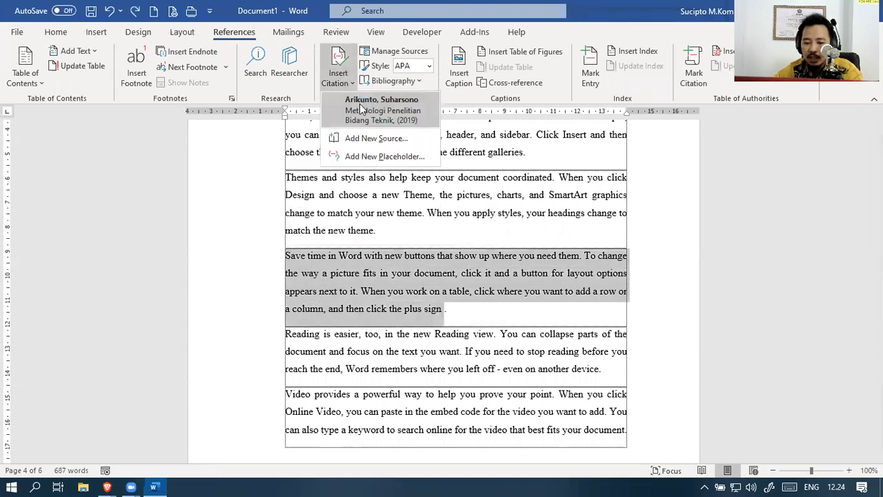
click(361, 108)
key(ctrl+z)
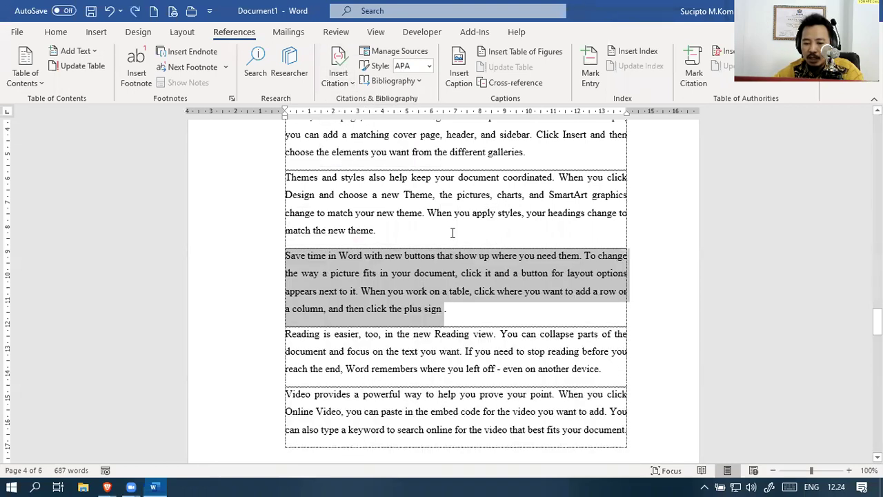
click(443, 316)
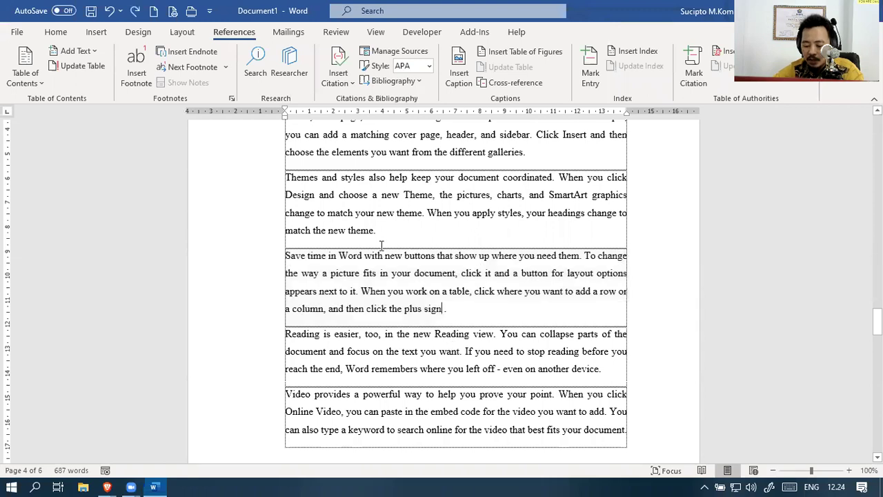
click(338, 72)
click(362, 103)
Select and delete the old citation from the page 6 box
scroll(548, 295, down, 15)
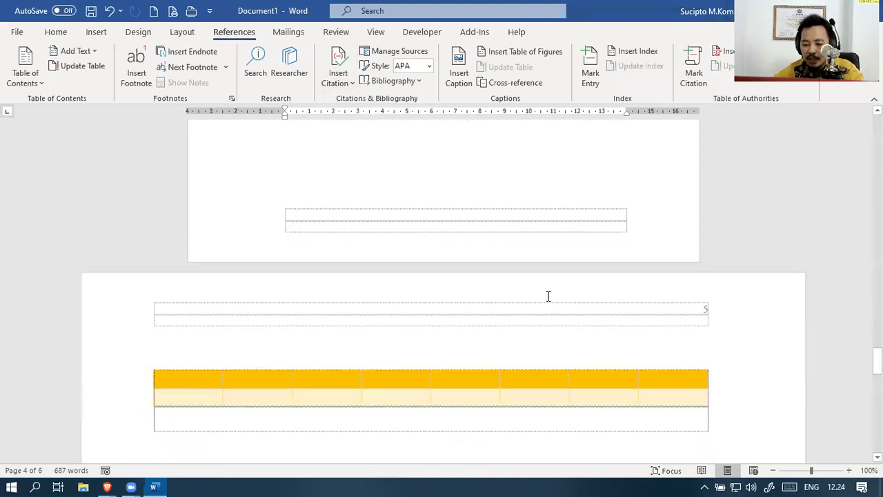
scroll(548, 295, down, 5)
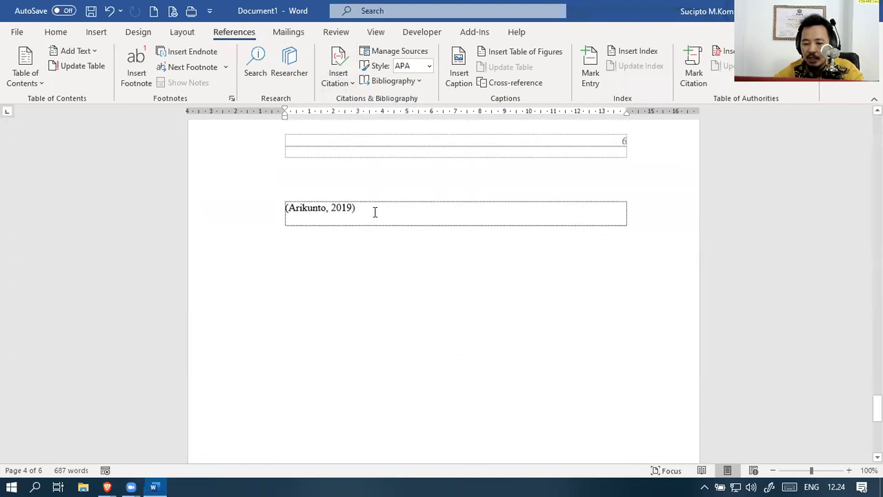
drag(380, 211, 287, 212)
key(Delete)
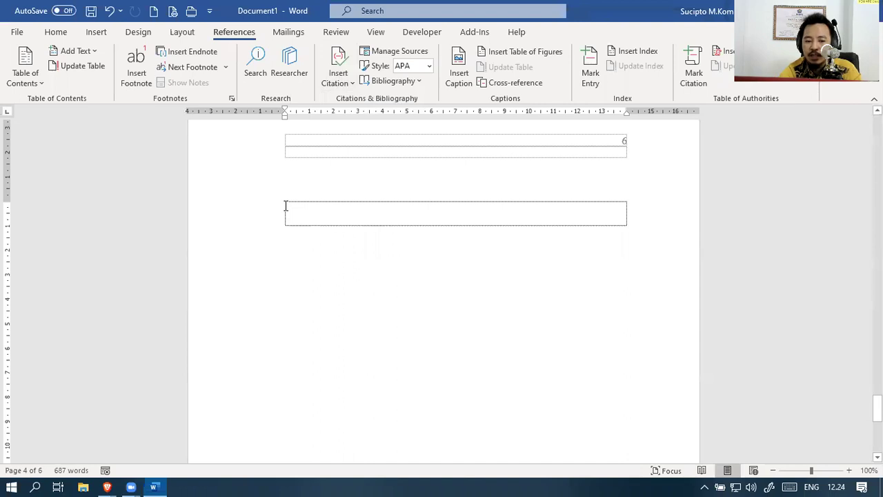
scroll(284, 205, up, 5)
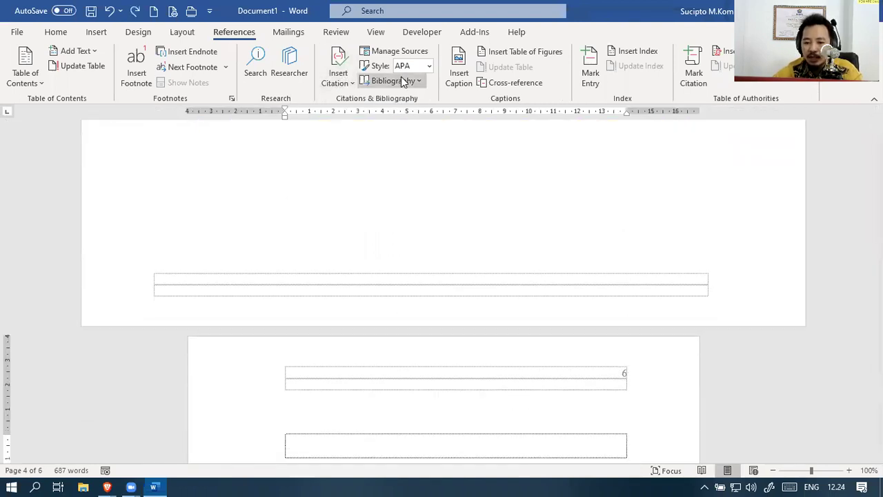
Insert a References-style bibliography on page 6 and change the citation style from APA to IEEE
click(423, 82)
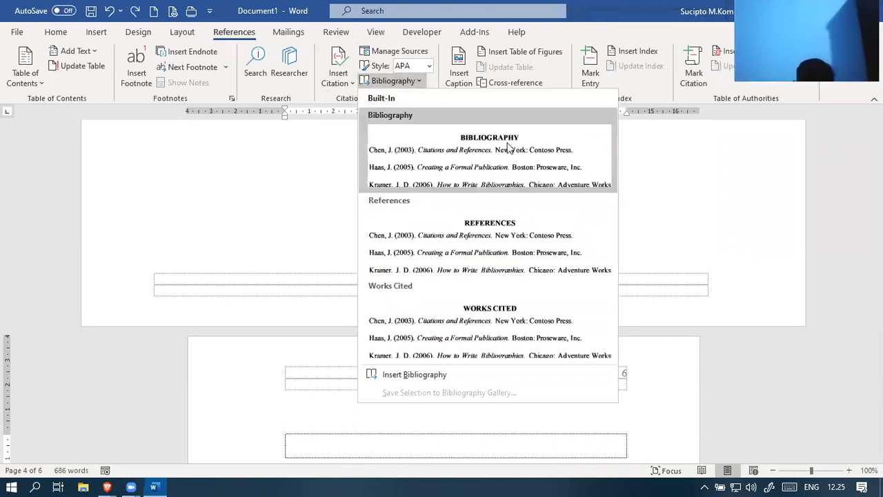
click(486, 249)
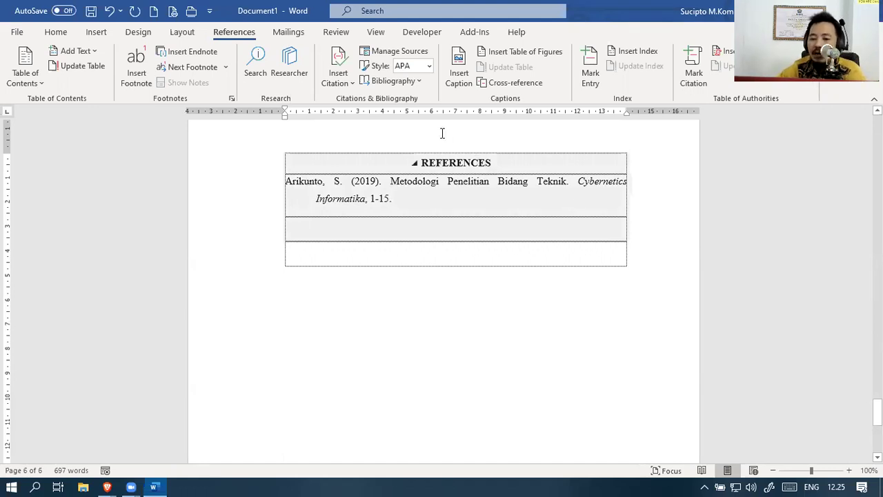
click(429, 69)
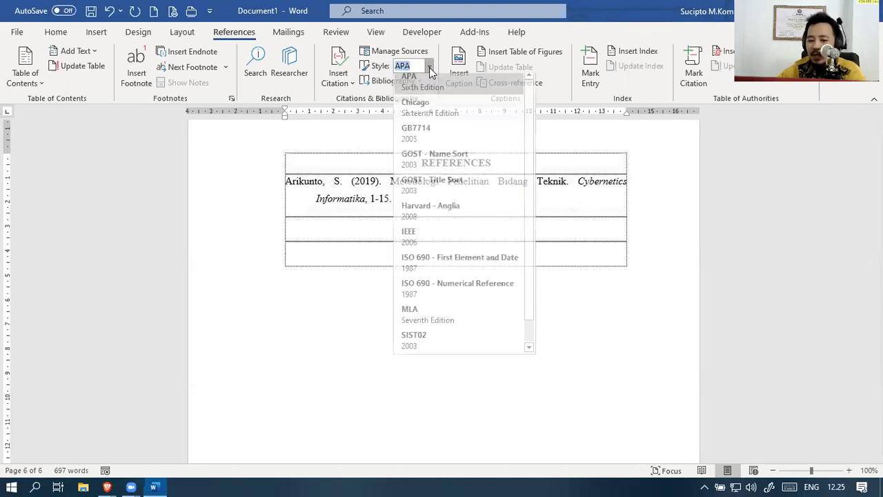
click(420, 242)
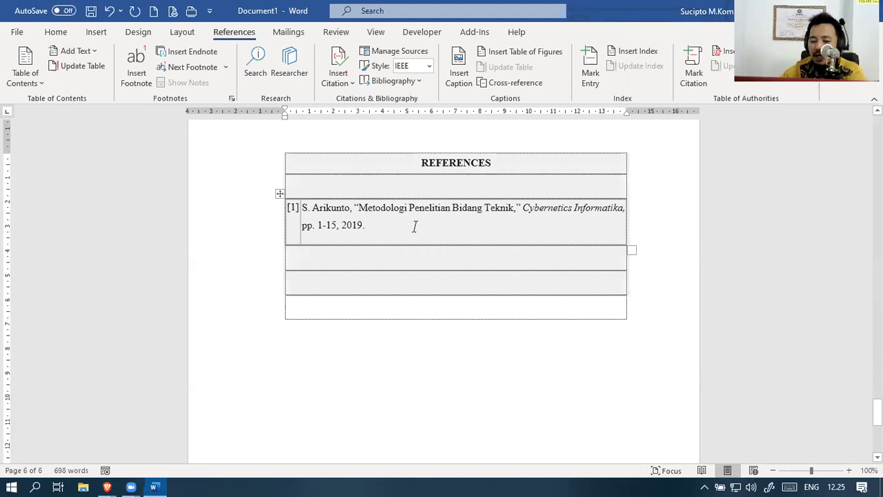
scroll(415, 226, up, 10)
scroll(415, 226, up, 15)
scroll(443, 291, down, 4)
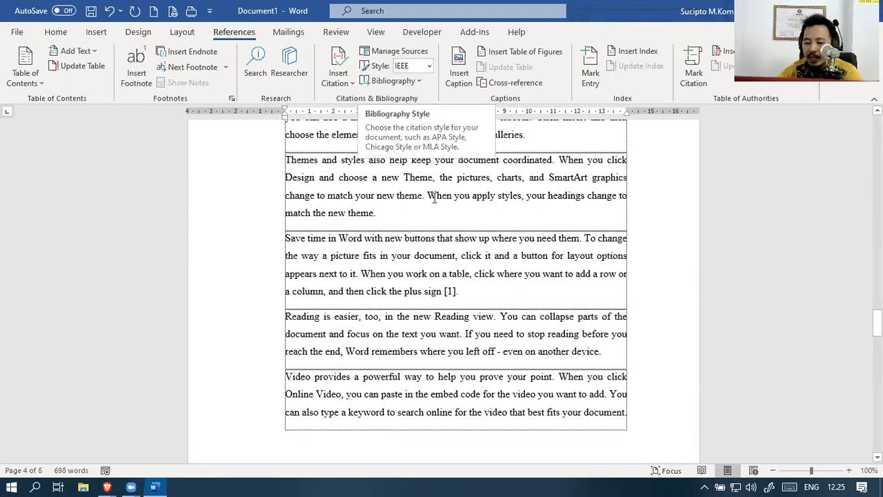
scroll(440, 214, down, 10)
scroll(441, 214, down, 15)
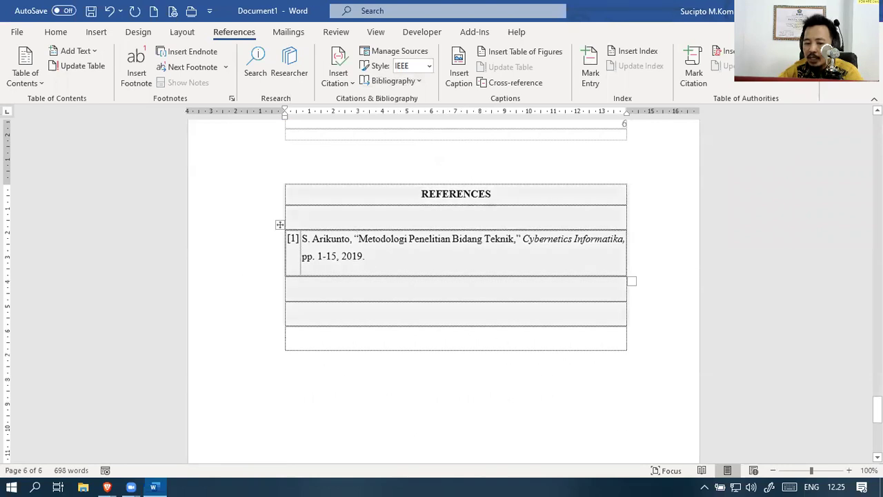
Switch the References bibliography's citation style to APA
click(371, 258)
click(429, 65)
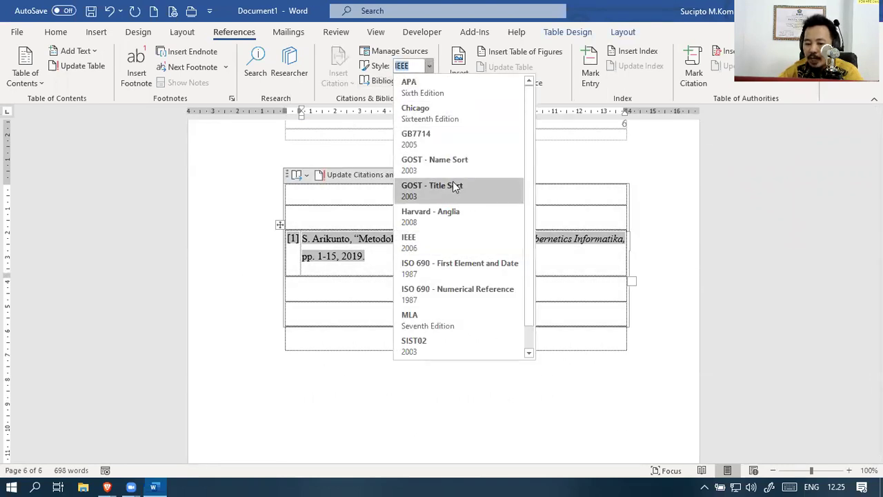
scroll(470, 118, down, 1)
scroll(471, 120, up, 1)
click(461, 88)
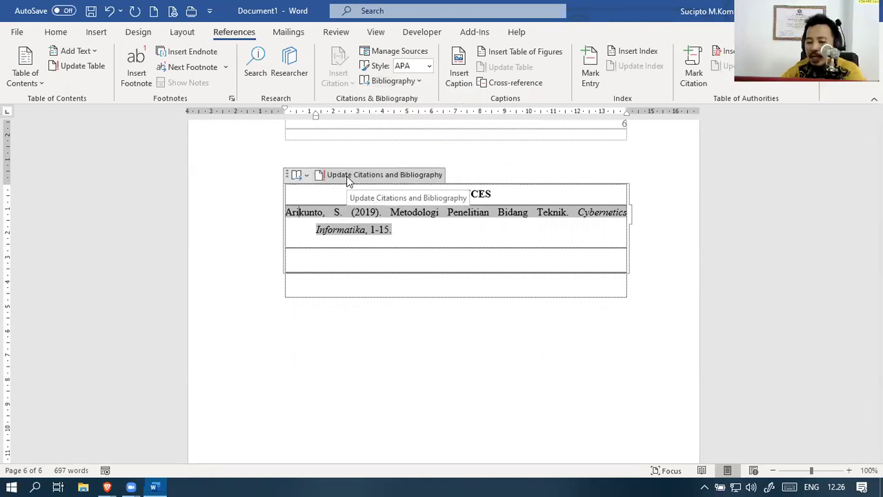
Update the citations and bibliography, then bring up the Source Manager
click(329, 177)
click(297, 176)
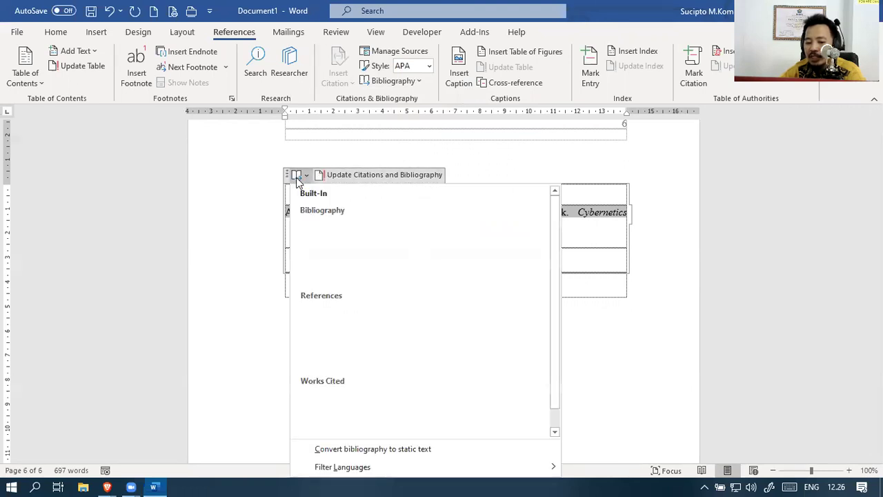
click(344, 81)
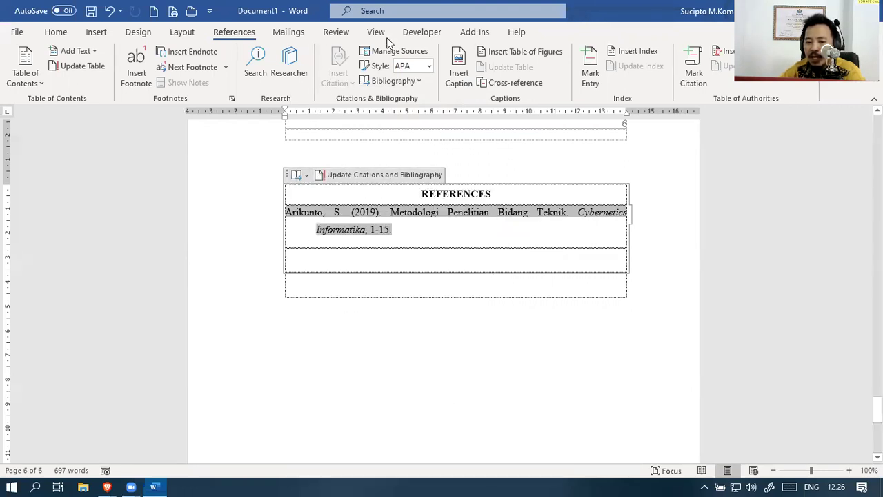
click(383, 59)
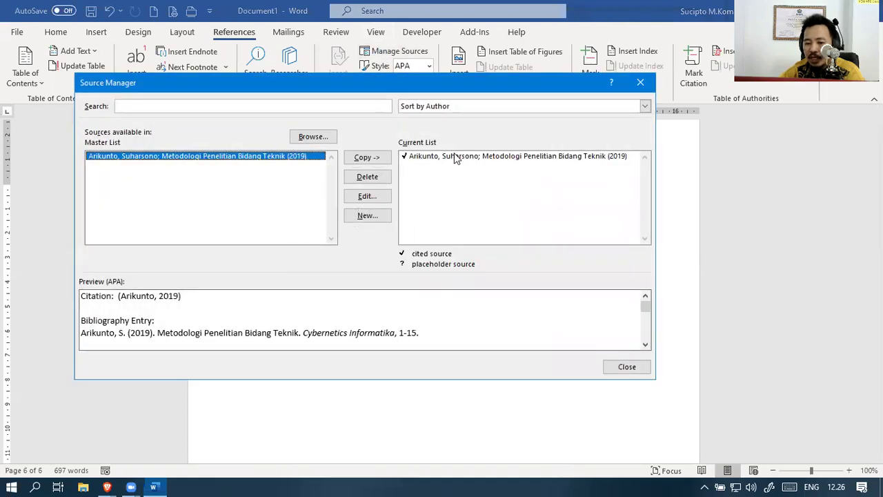
Select the Arikunto source in both lists and browse for another XML source list
click(452, 157)
click(255, 164)
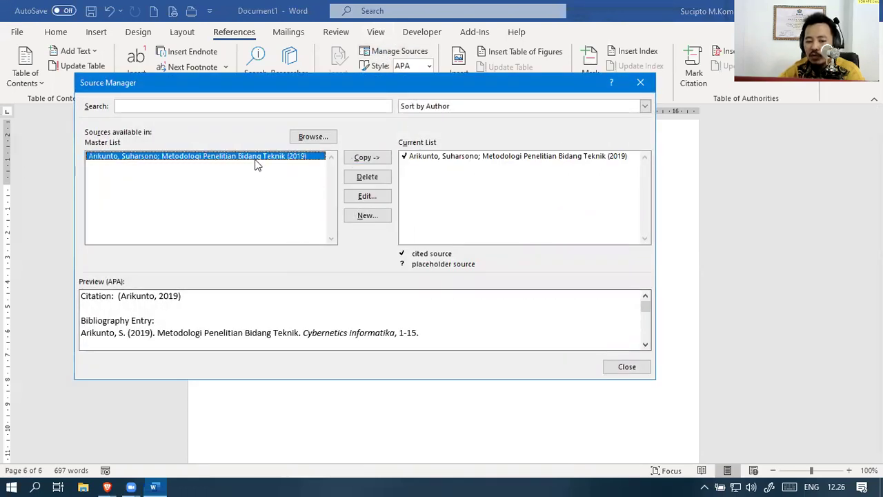
click(305, 141)
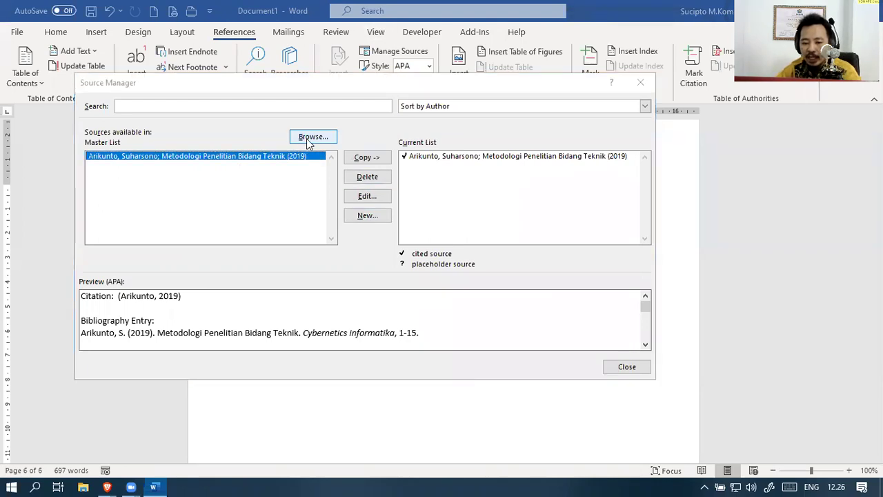
click(465, 363)
click(457, 384)
click(230, 443)
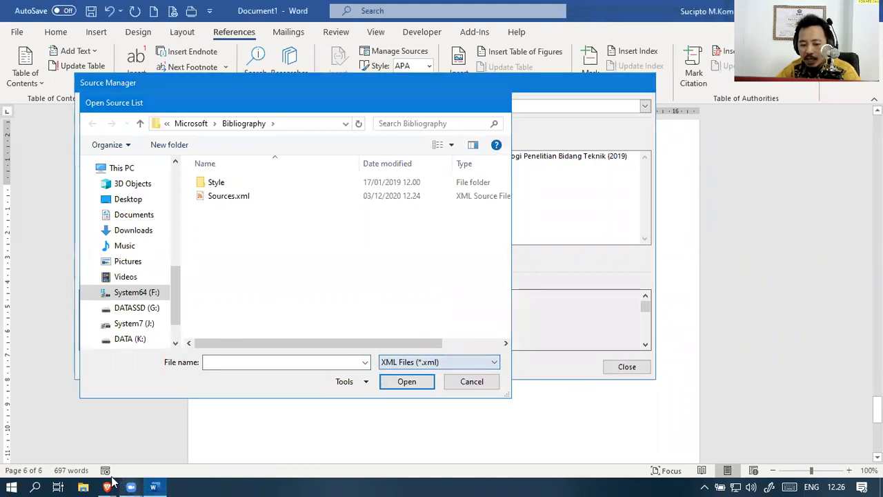
Cancel the source dialogs and switch to the Huffman Encoder browser window
key(Escape)
key(Escape)
mouse_move(107, 486)
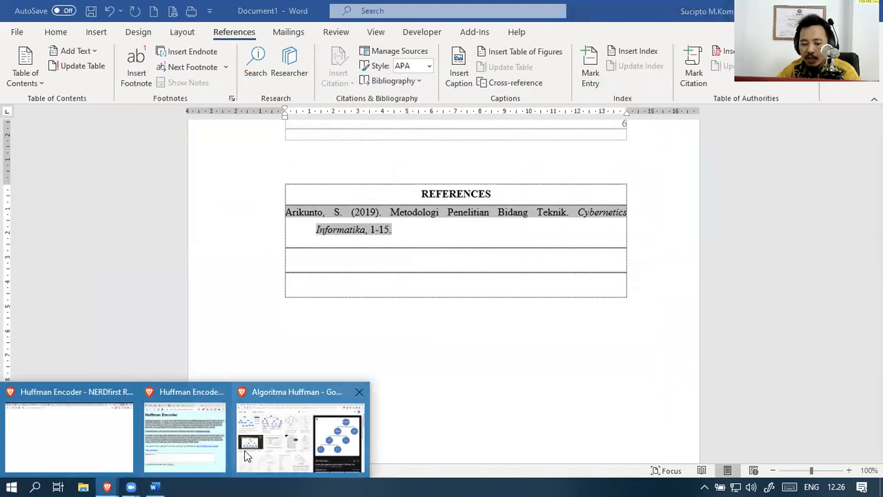
click(74, 446)
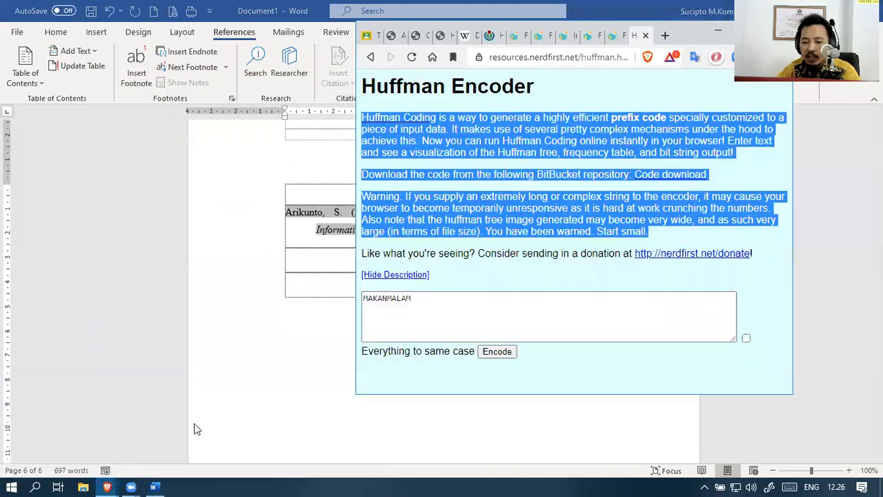
Create a new Brave tab and detach it into its own window
click(665, 36)
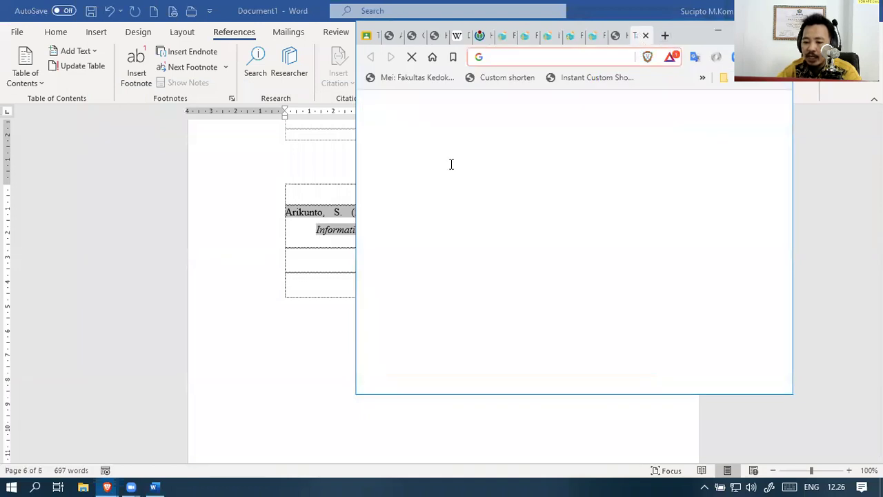
drag(451, 164, 407, 152)
click(380, 161)
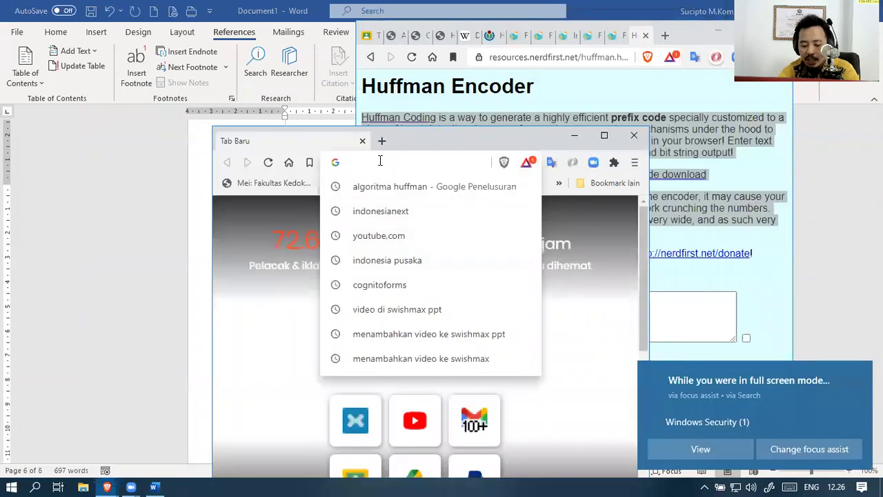
Load scholar.google.co.id in the new window and maximize it
text(schol)
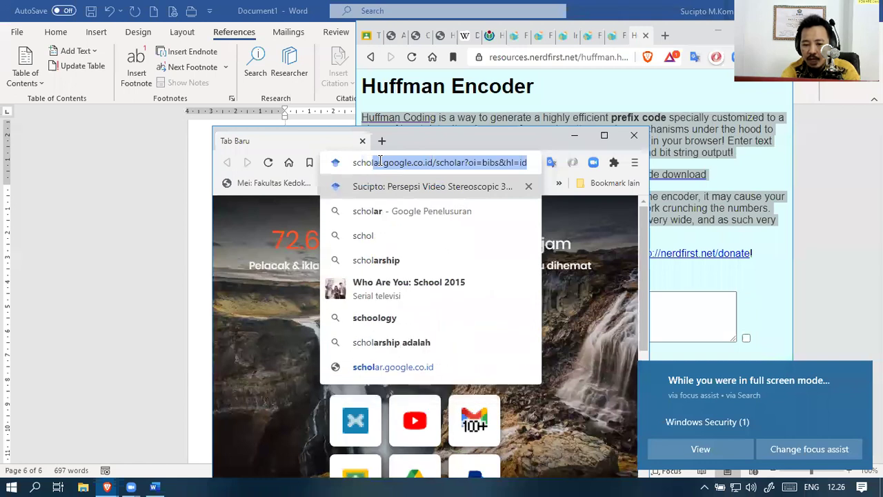
key(ctrl+a)
text(related:vHFud-6W1_sJ:scholar.google.com/)
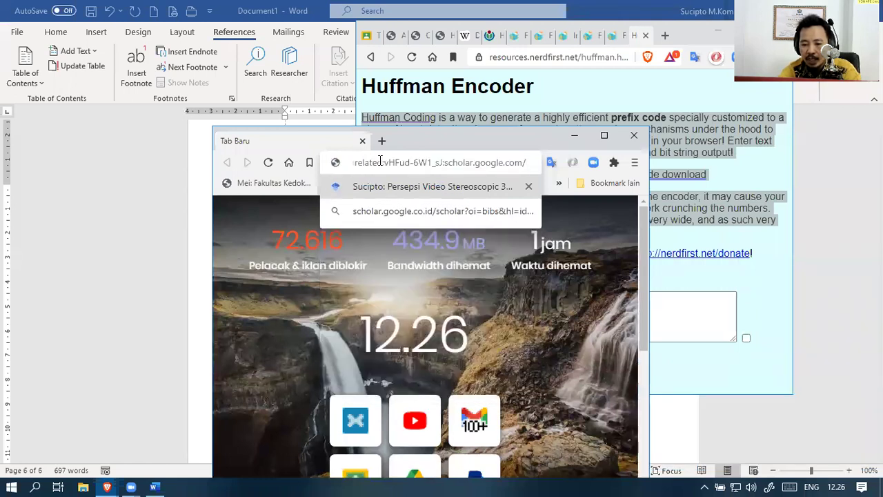
key(shift+Home)
text(scholar.google.co.)
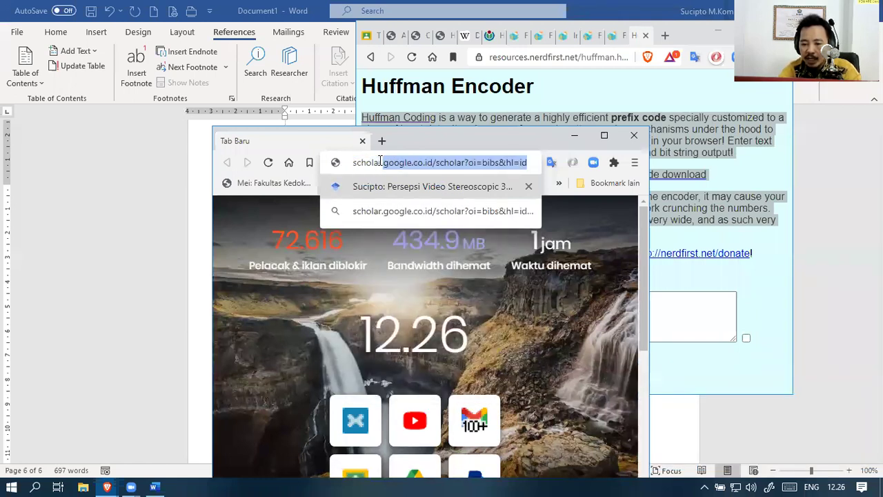
key(Delete)
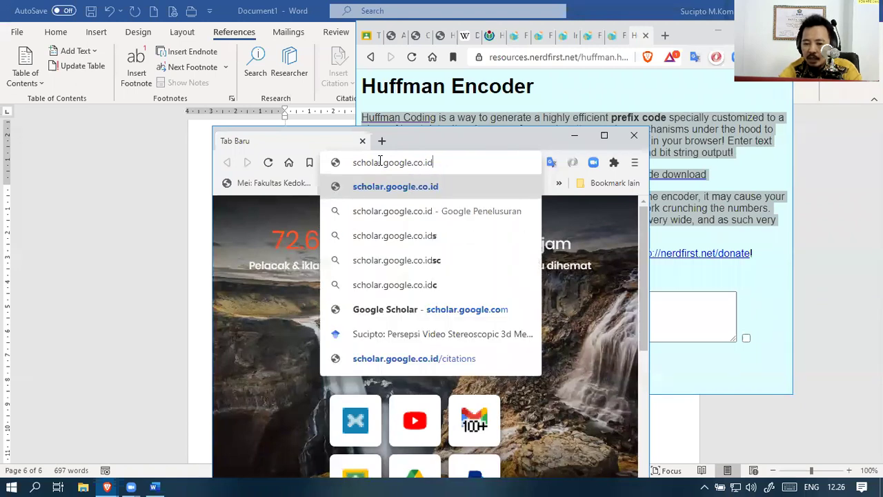
key(Return)
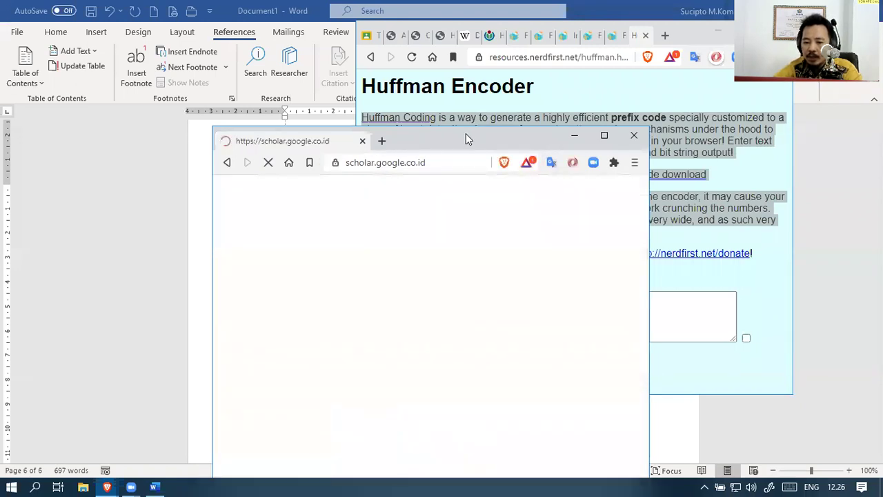
double_click(465, 134)
click(317, 178)
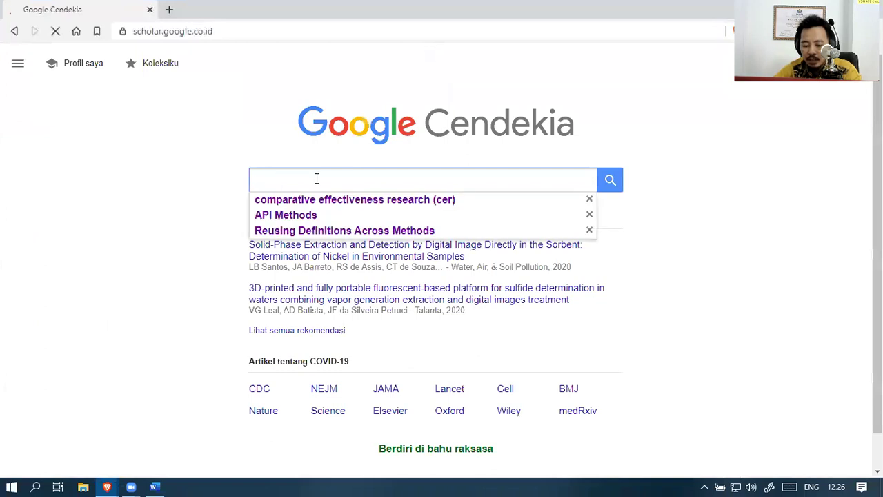
Search Google Scholar for 'stressor psikososial'
text(stress)
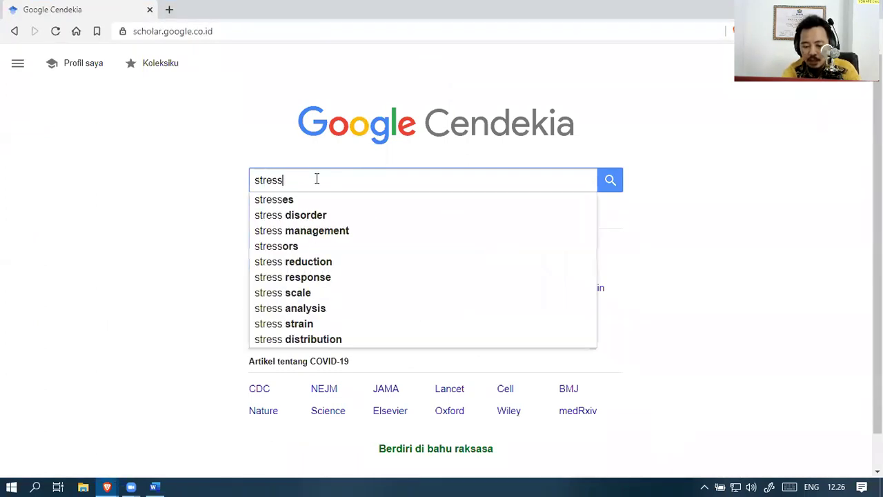
text(or psiko)
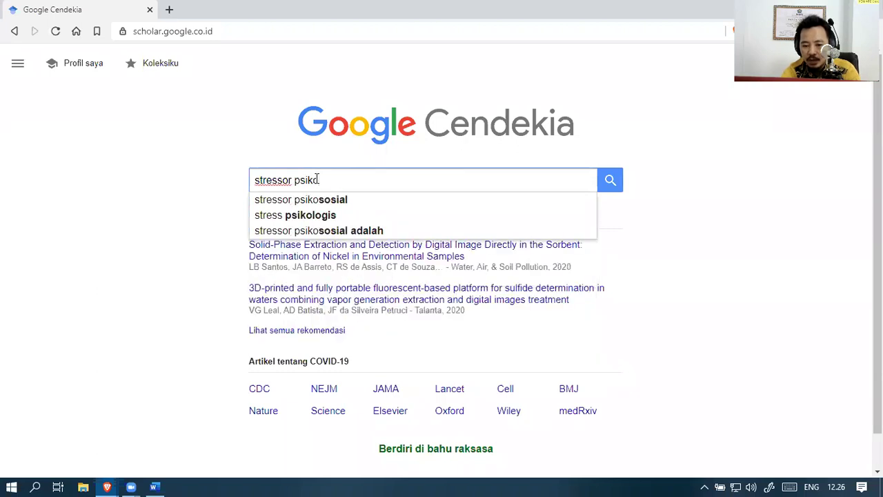
key(Down)
key(Return)
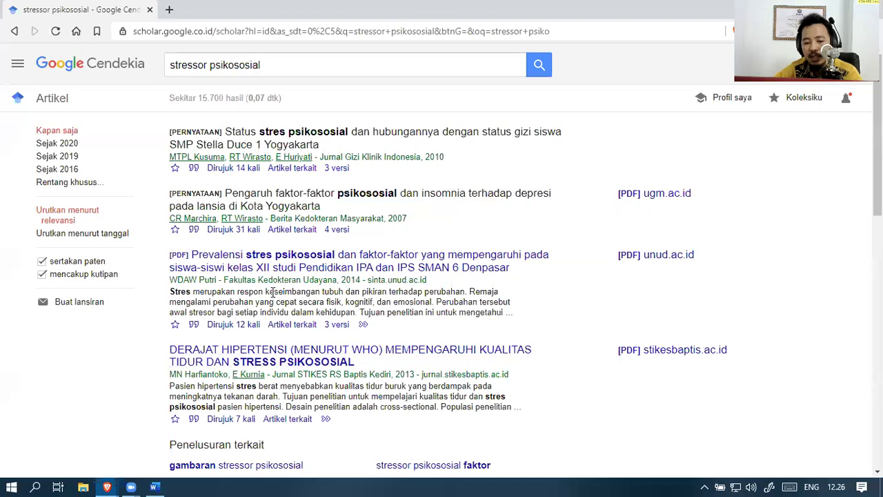
scroll(528, 320, down, 5)
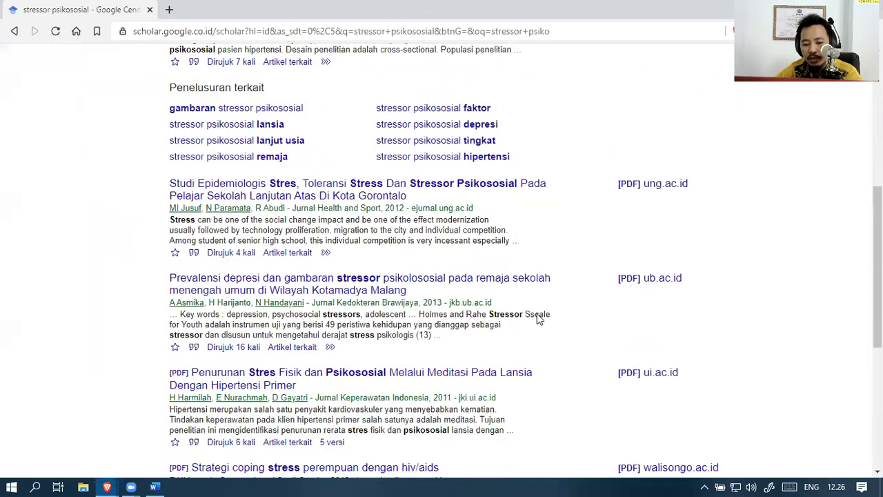
View the Gorontalo stress epidemiology article, then select its APA citation in the Cite dialog
click(301, 166)
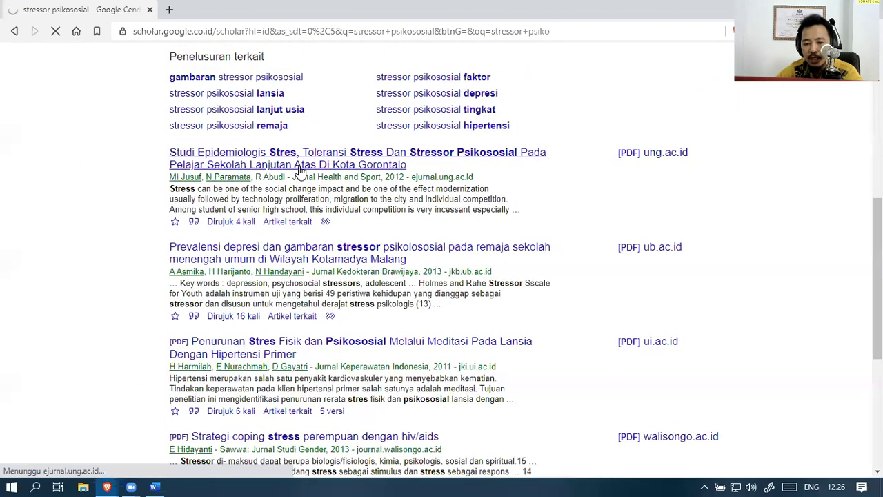
click(11, 33)
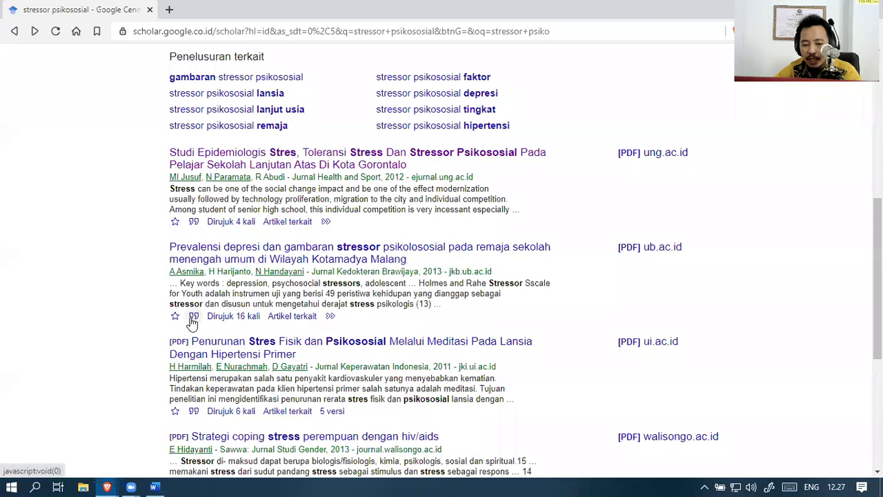
click(194, 223)
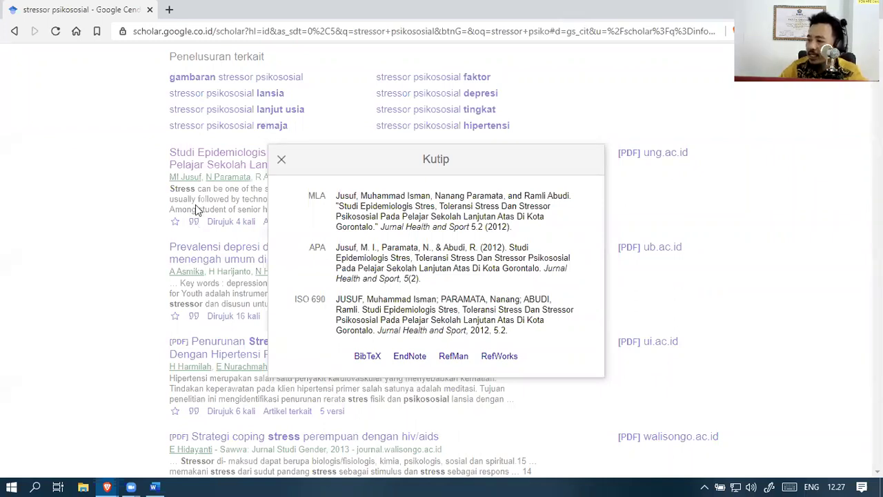
click(447, 257)
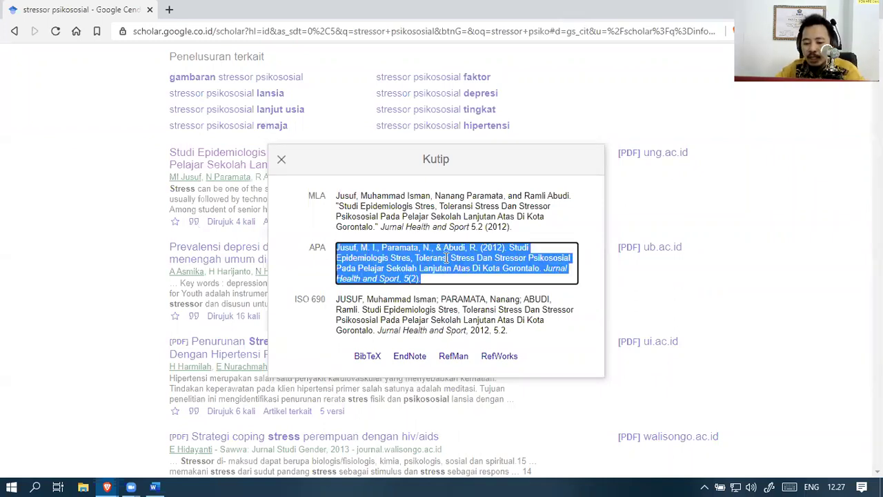
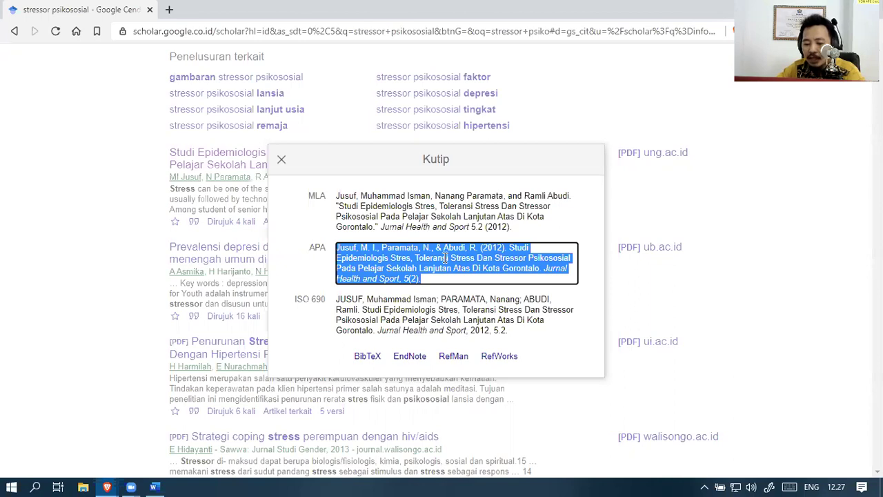
Try downloading the article's citation as a RefMan (RIS) file, then cancel the save
click(453, 362)
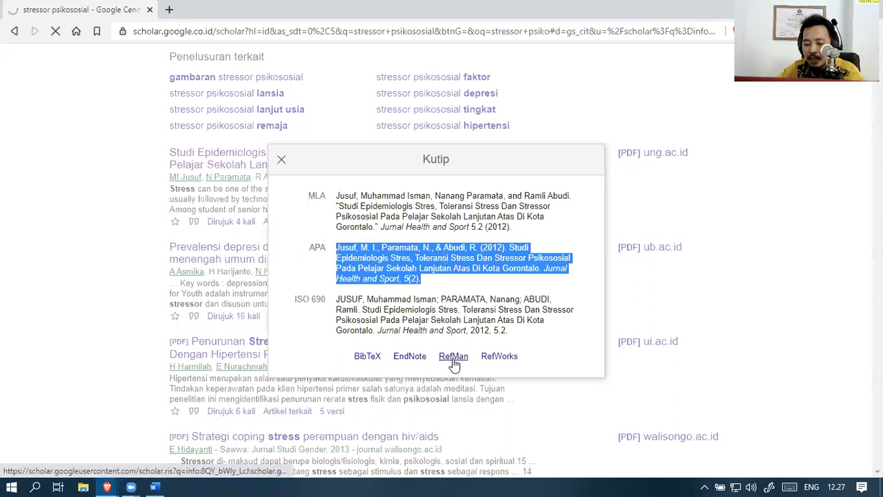
click(454, 360)
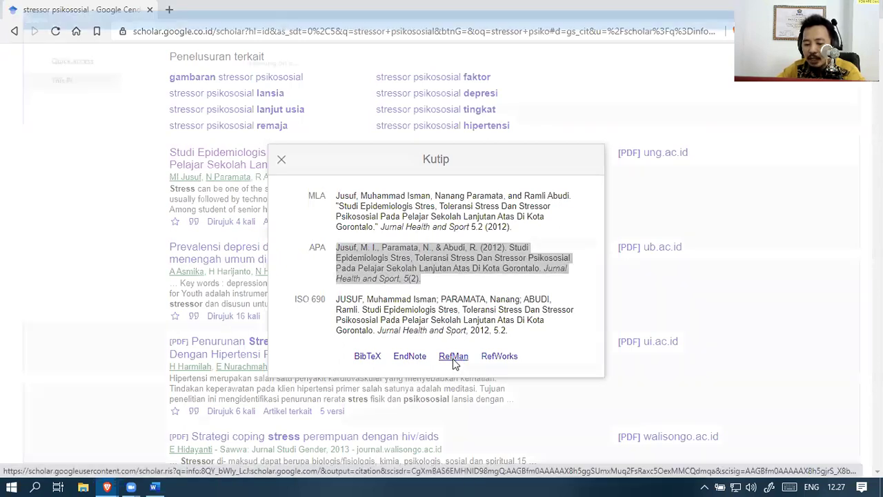
click(259, 431)
click(270, 426)
click(830, 459)
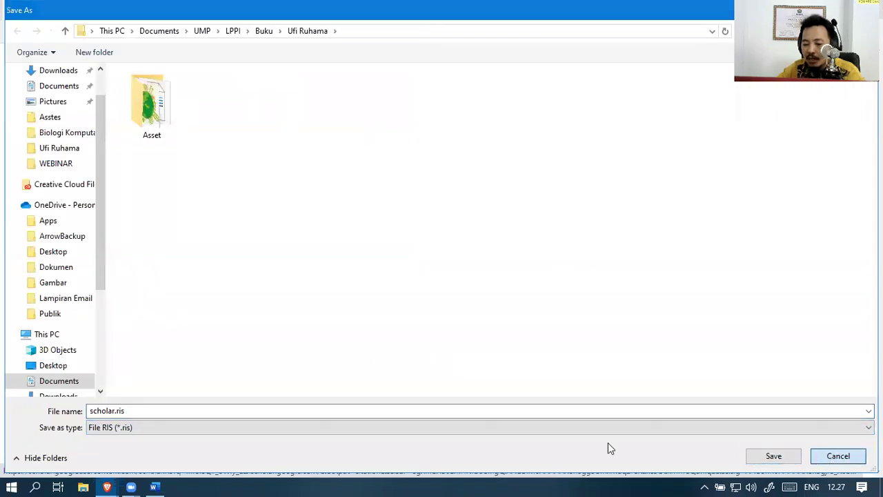
View the citation in BibTeX, cancel saving it, and return to the search results
click(366, 358)
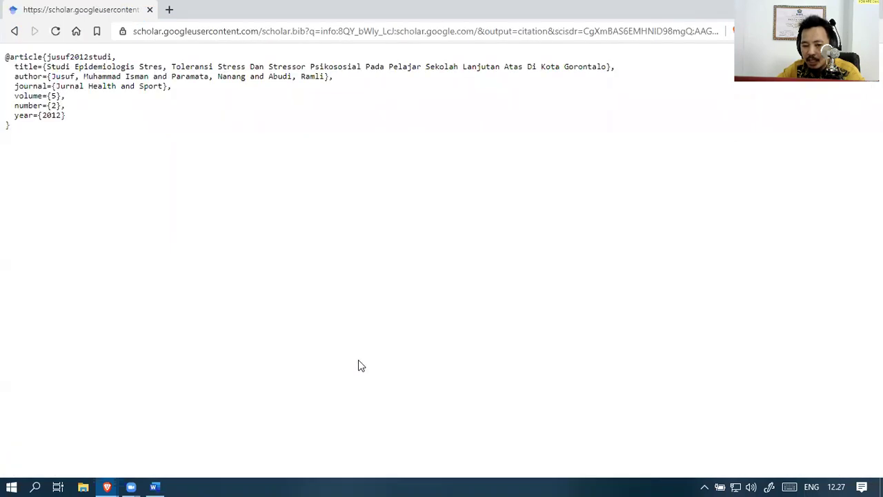
drag(249, 31, 725, 31)
click(423, 198)
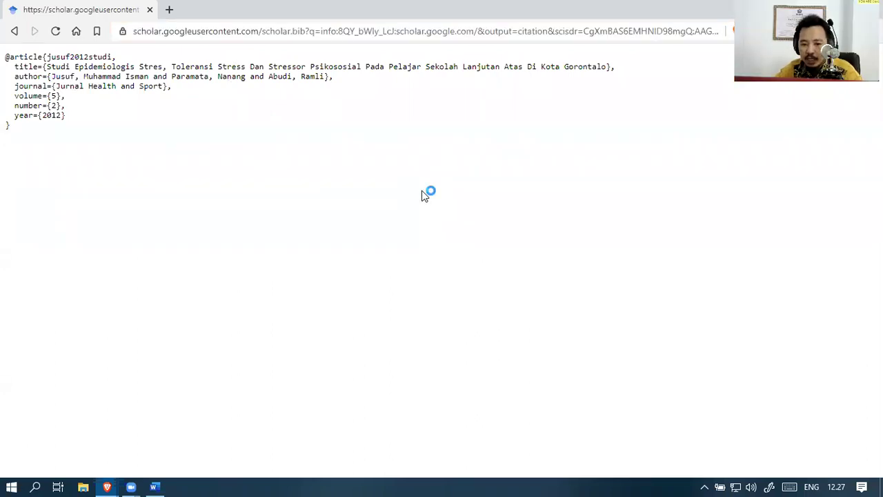
key(ctrl+s)
click(184, 427)
click(184, 427)
key(Return)
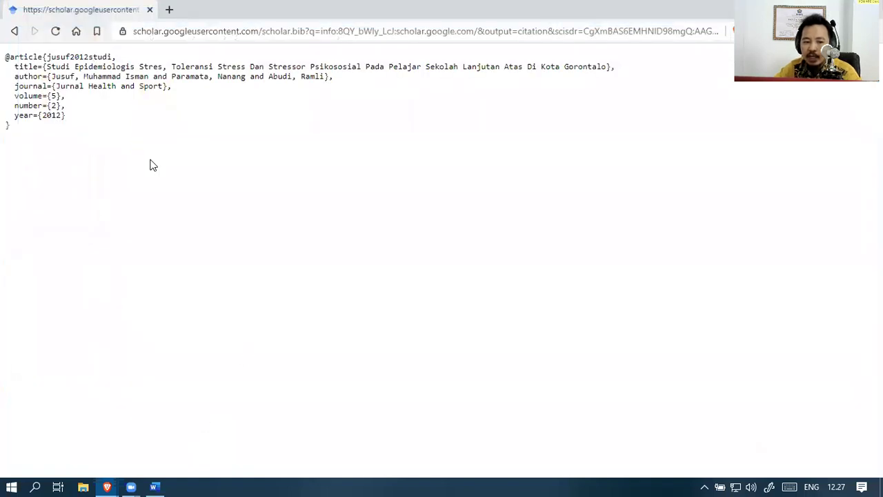
click(14, 30)
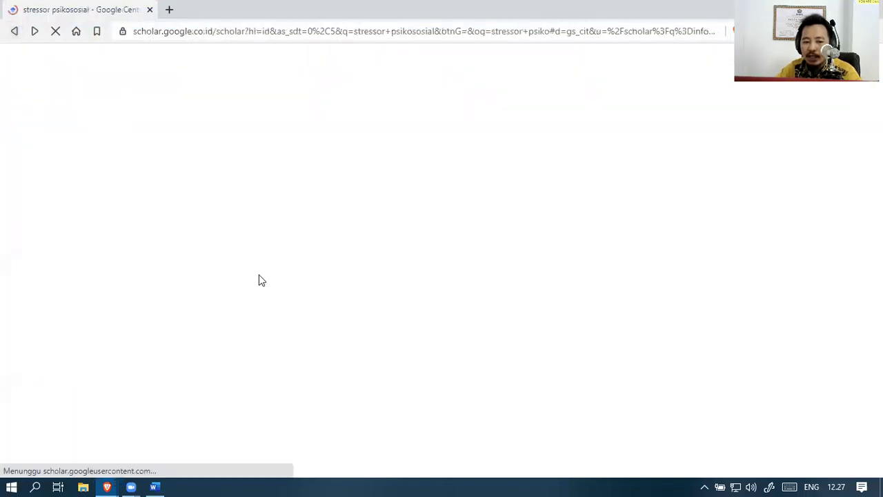
In Word's Source Manager, browse for an XML source list and cancel, then return to the browser
click(155, 487)
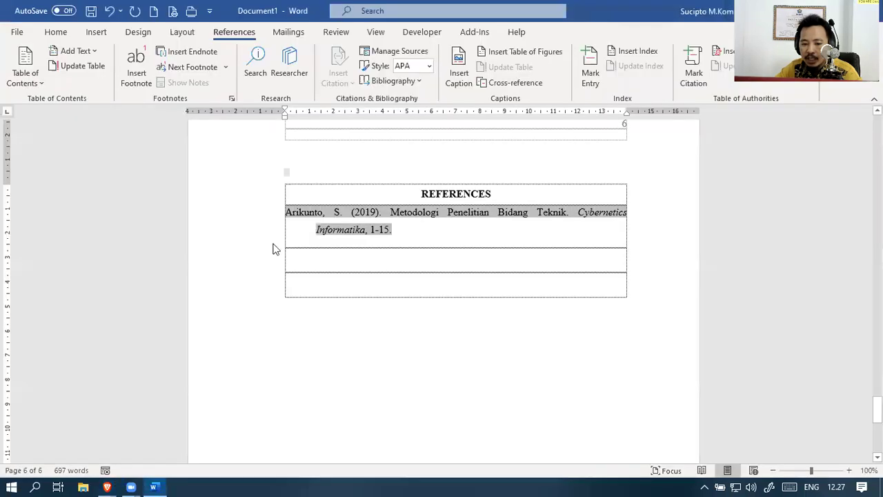
click(377, 48)
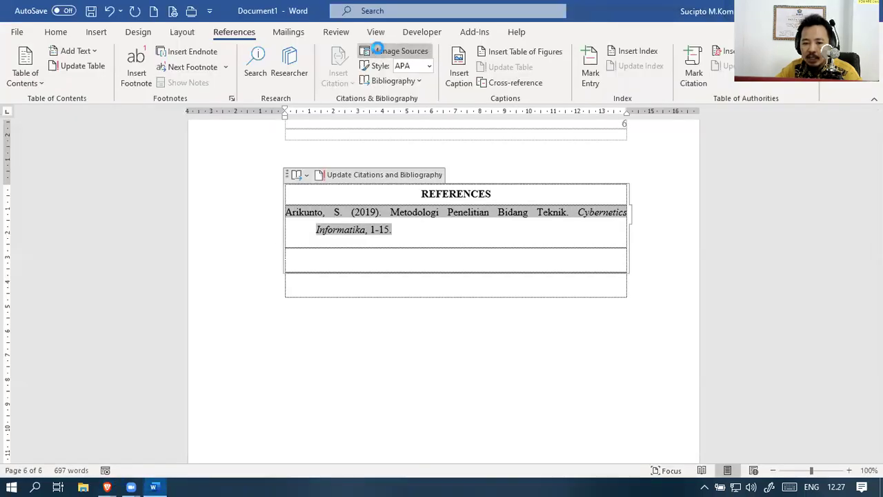
click(314, 138)
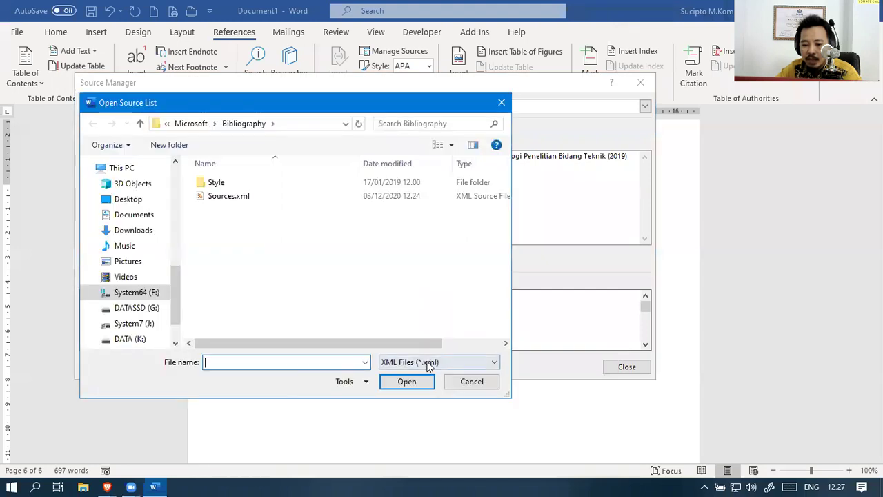
click(429, 361)
click(439, 363)
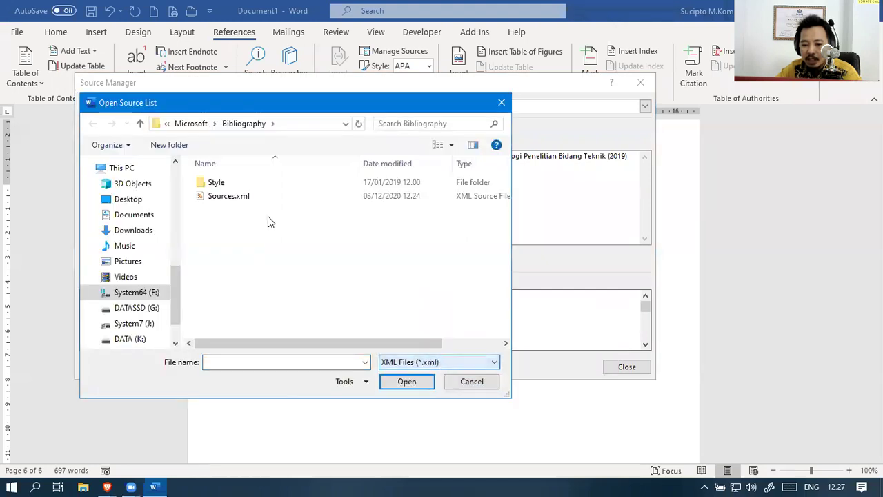
key(Escape)
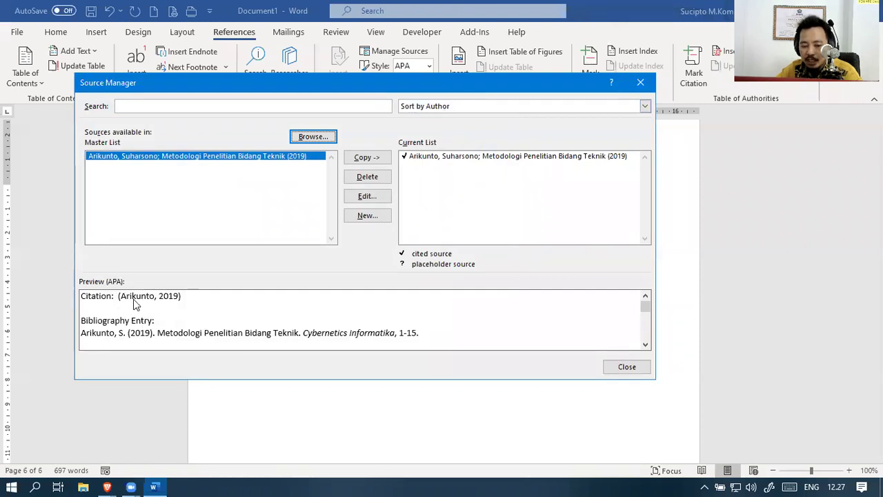
click(106, 486)
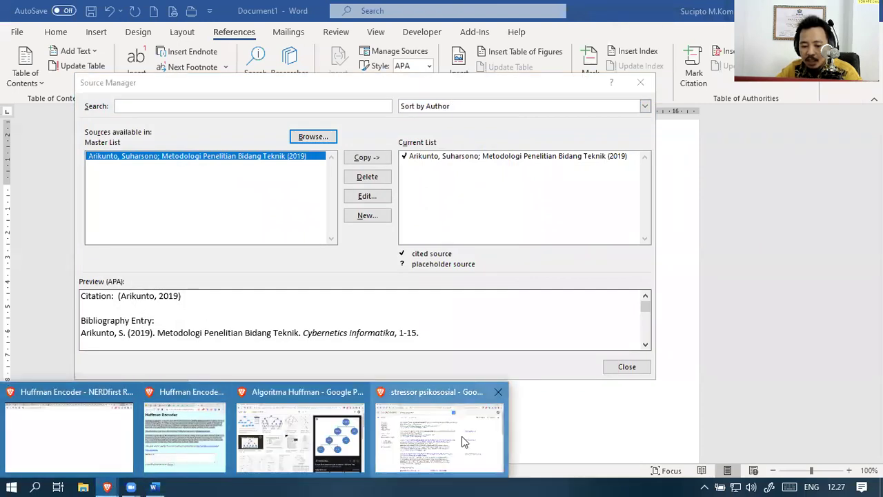
click(462, 436)
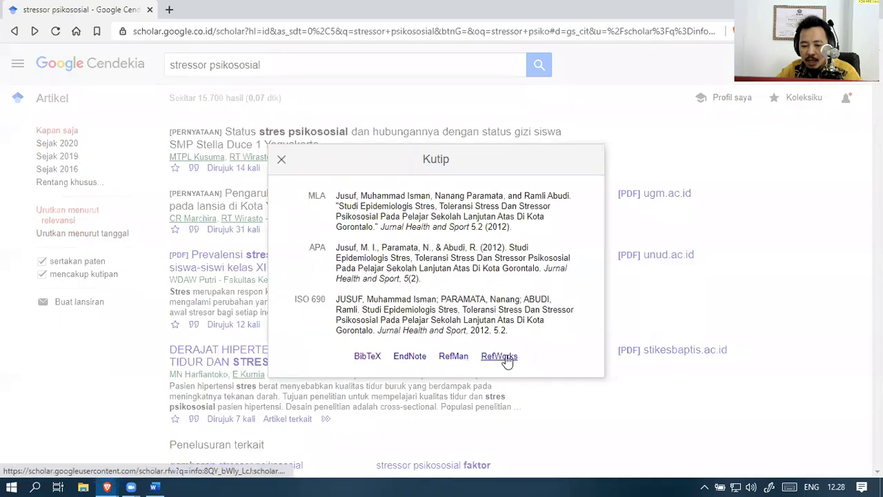
Cancel the EndNote download, then export the citation to the newest RefWorks version
click(408, 362)
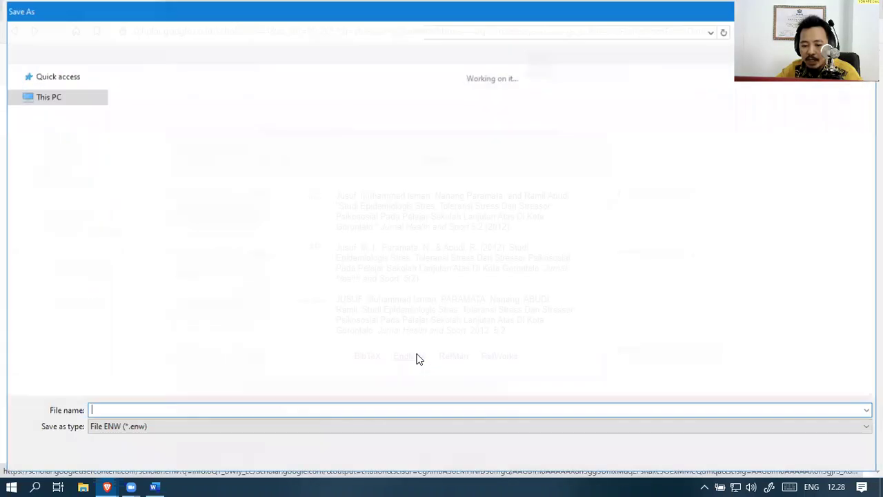
key(Escape)
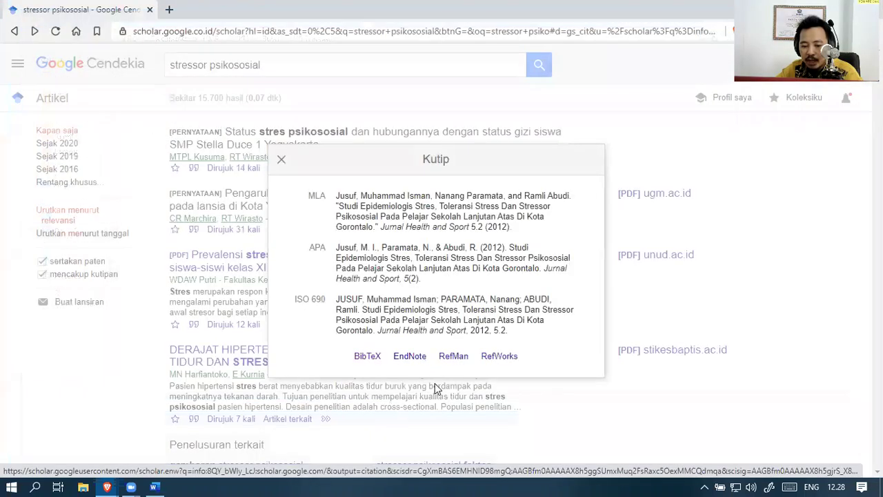
click(501, 355)
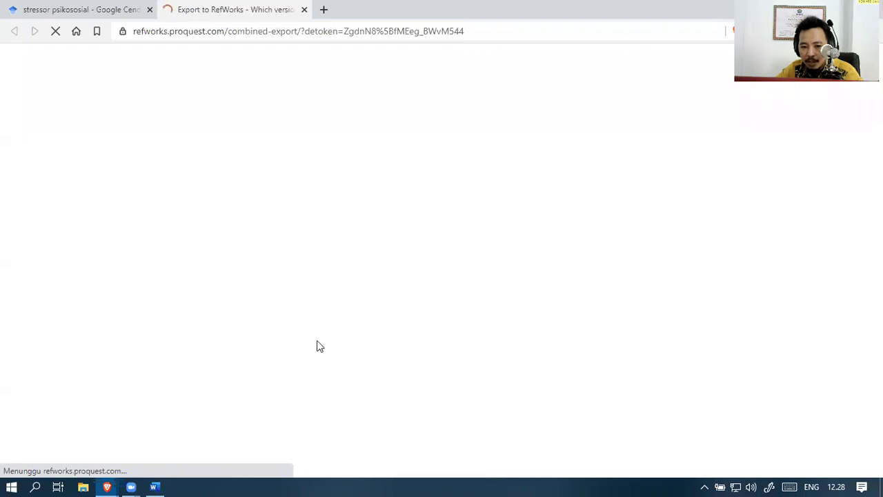
click(89, 11)
click(210, 7)
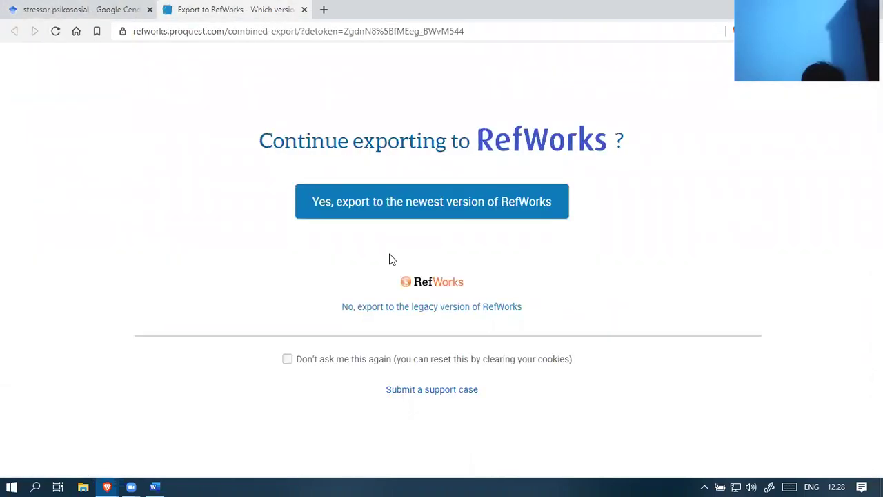
click(418, 209)
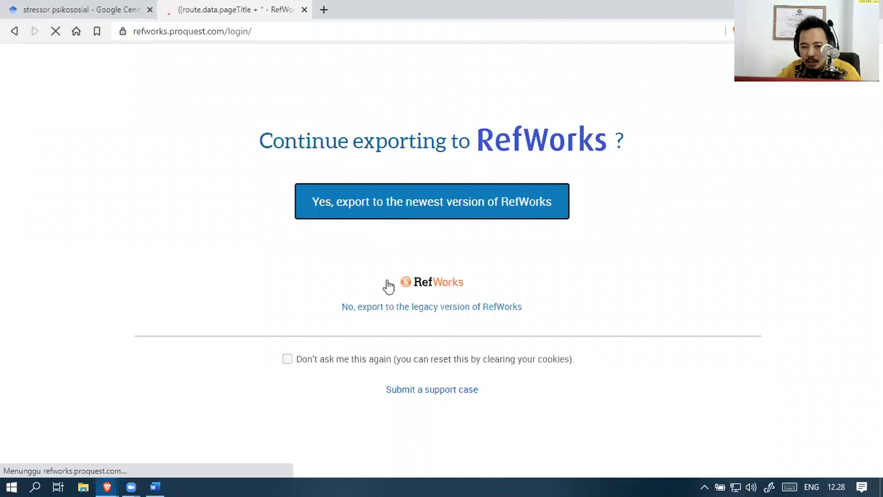
click(72, 15)
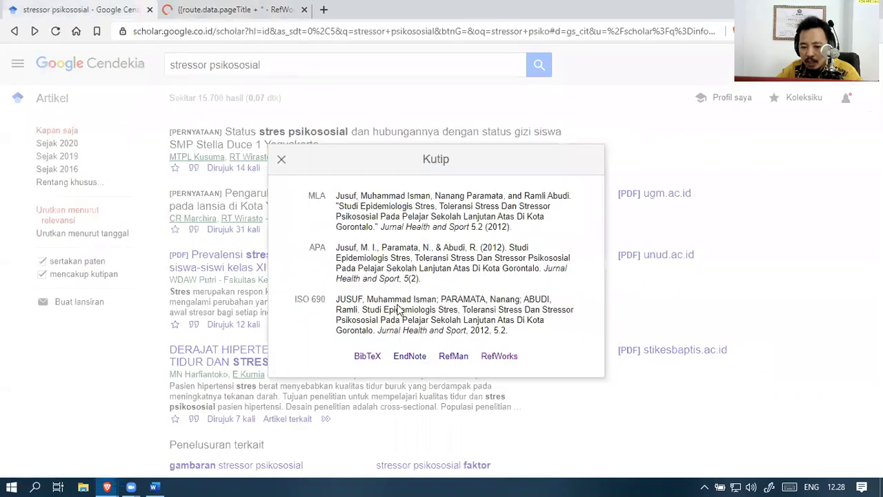
Copy the Gorontalo stress article's full APA citation from Google Scholar
triple_click(360, 250)
right_click(390, 269)
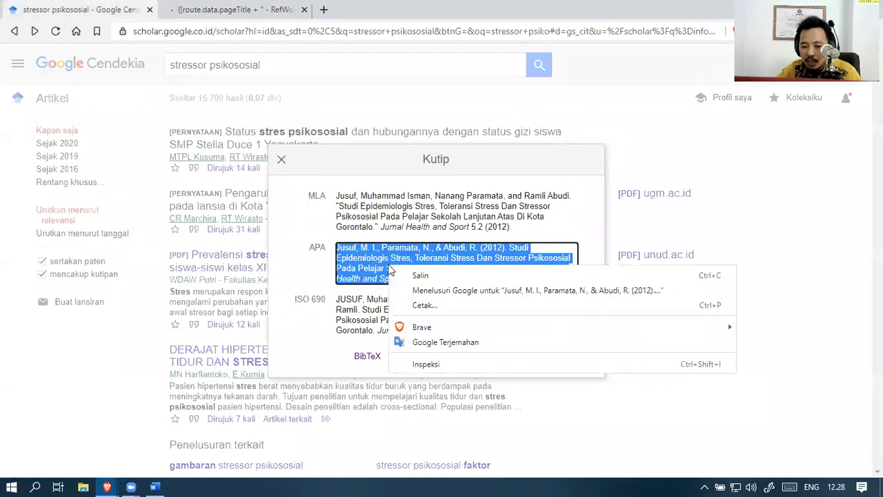
click(408, 277)
Start a new Journal Article source in Word, then cancel the author editor and the source
click(154, 486)
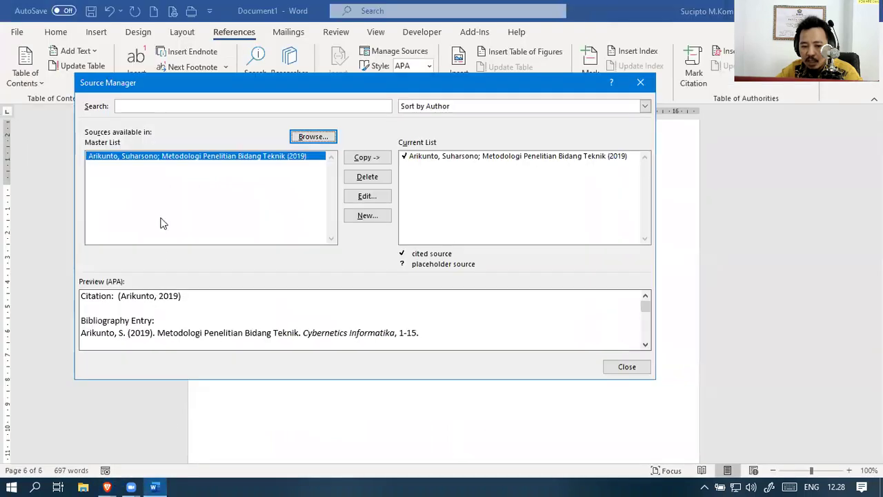
click(366, 215)
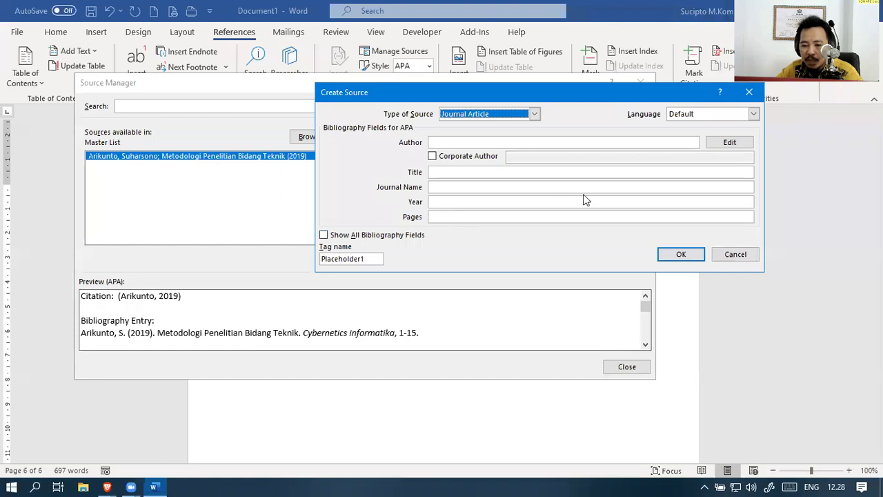
click(713, 145)
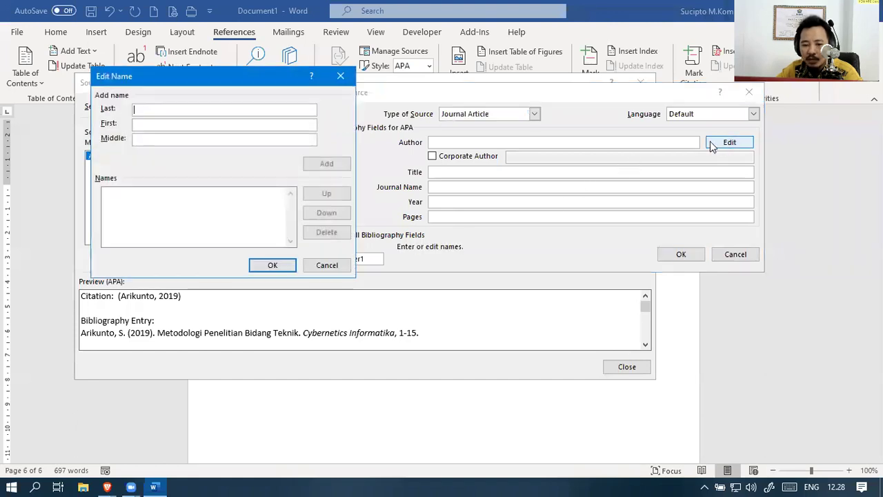
click(327, 265)
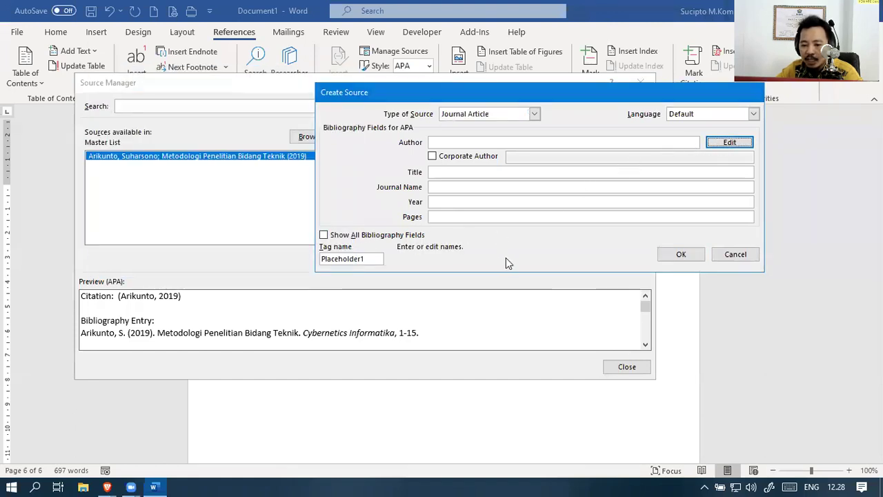
key(Escape)
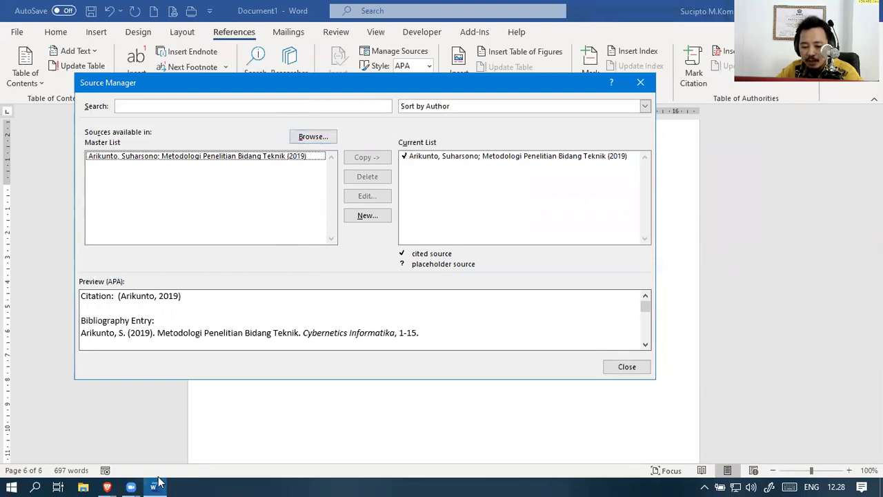
Reopen the Scholar citation popup and view the article's BibTeX record
mouse_move(107, 487)
click(407, 434)
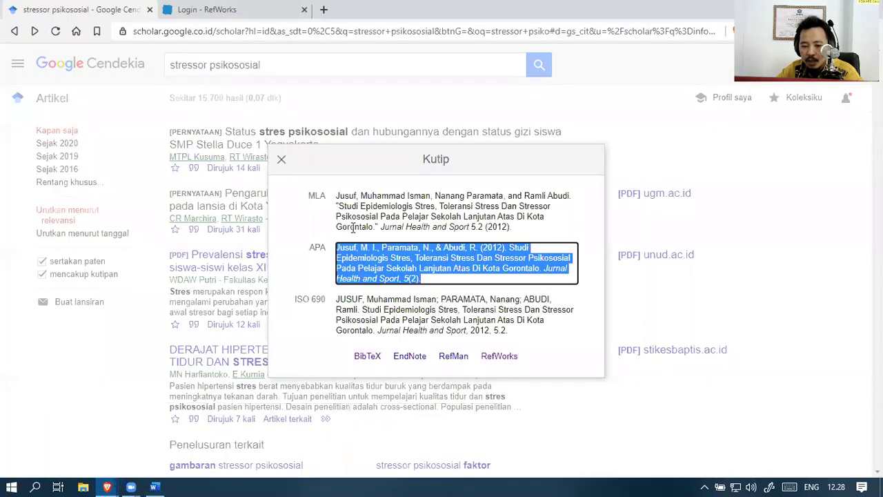
click(368, 356)
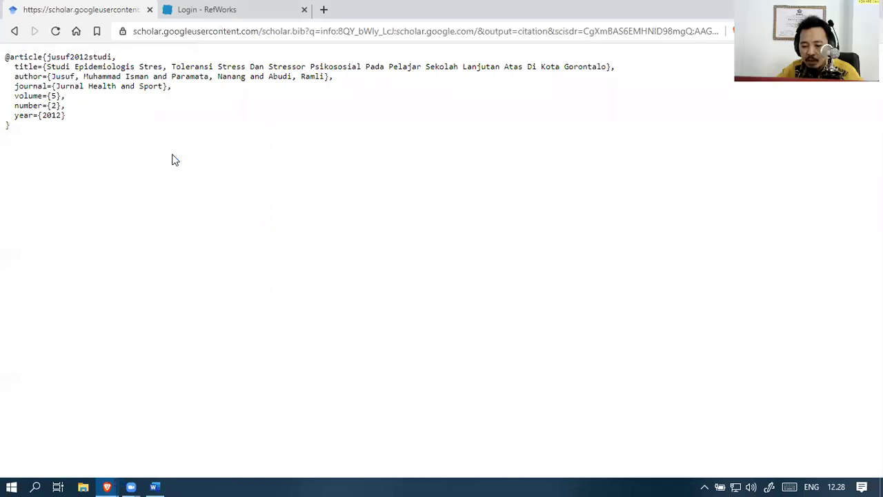
Save the BibTeX record to the Desktop as scholar.xml and browse for it in Word's Source Manager
key(ctrl+s)
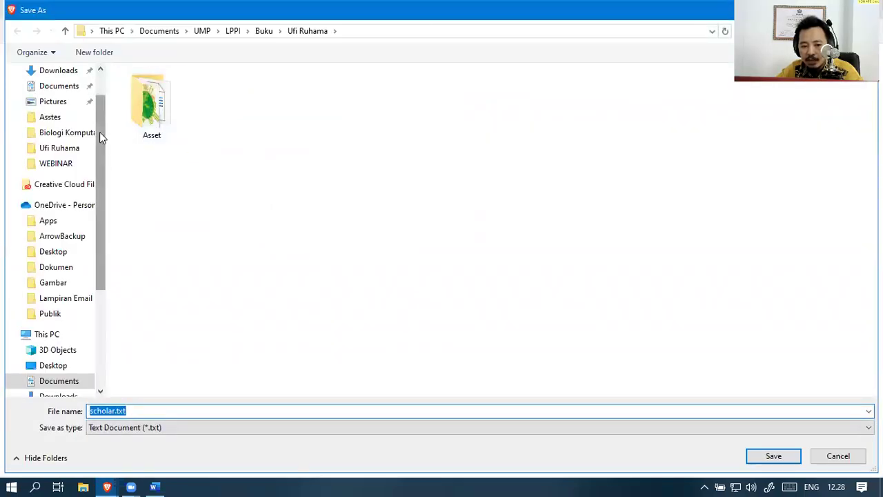
scroll(100, 165, up, 1)
click(69, 97)
click(214, 427)
click(216, 411)
click(218, 425)
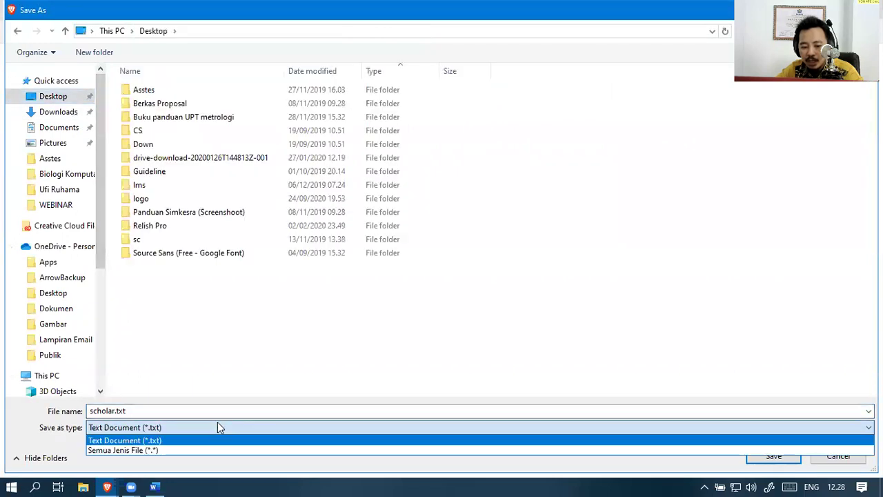
click(187, 412)
click(232, 408)
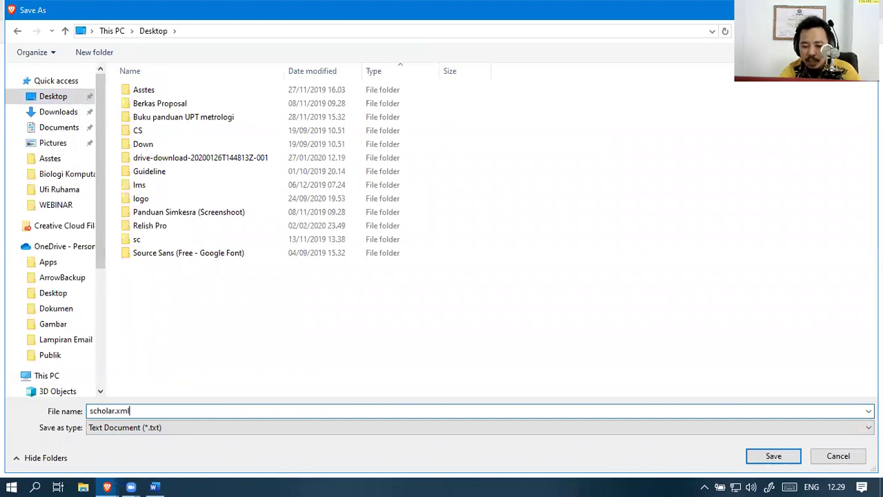
text(xml)
click(761, 455)
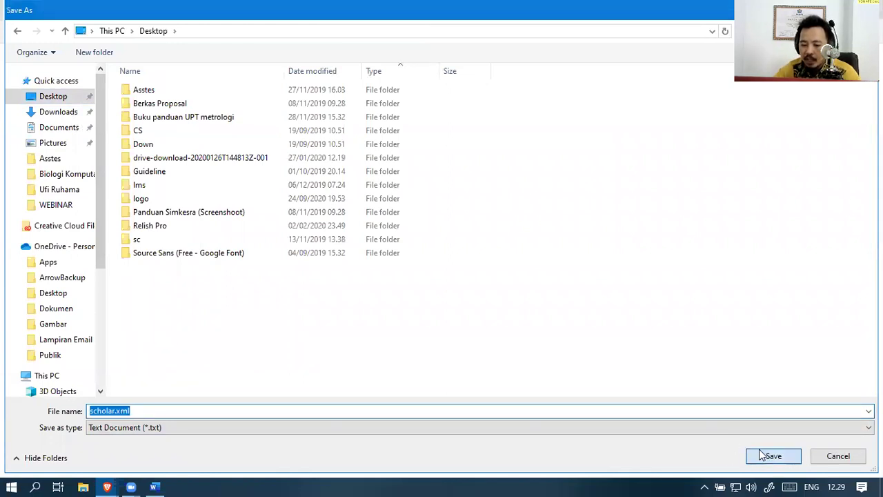
click(154, 486)
click(310, 136)
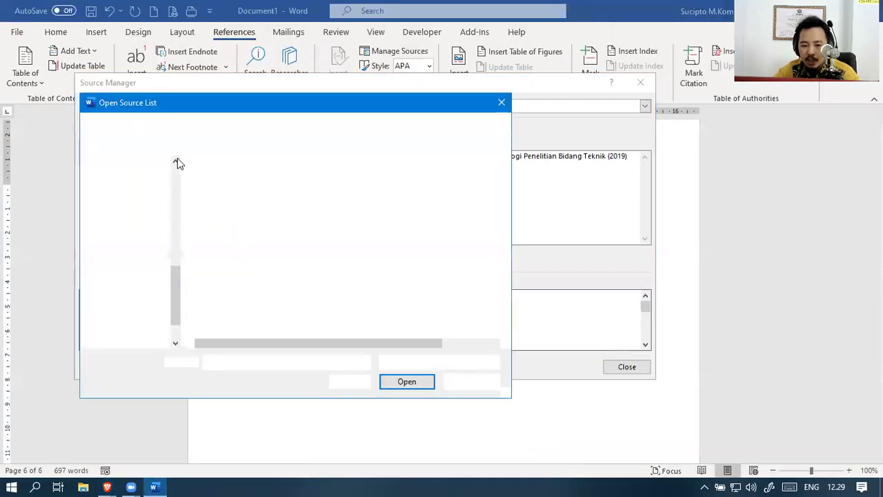
Try opening scholar.xml from the Desktop as a source list and dismiss the rejection error
click(127, 200)
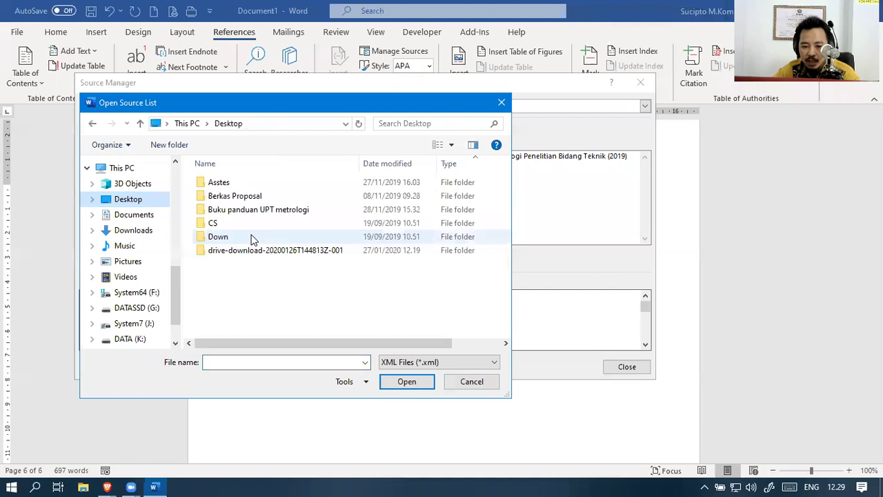
scroll(257, 283, down, 1)
double_click(222, 333)
click(445, 282)
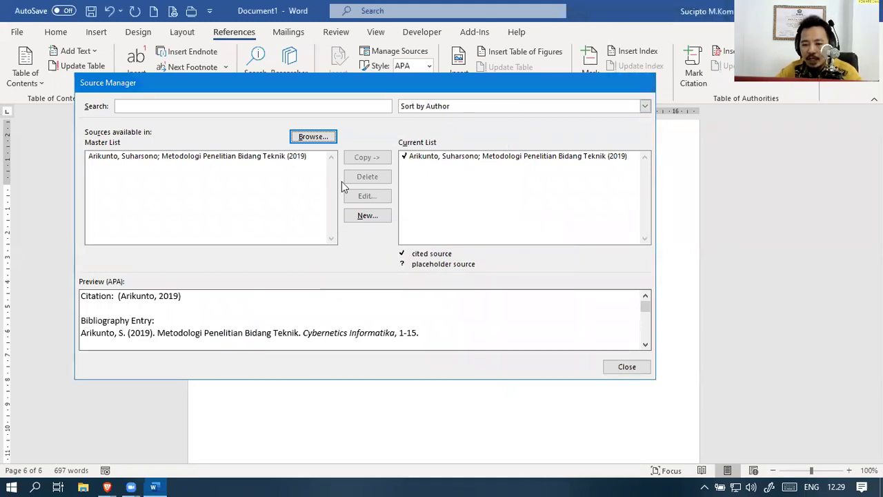
Close Source Manager and insert a page break after the REFERENCES bibliography
key(Escape)
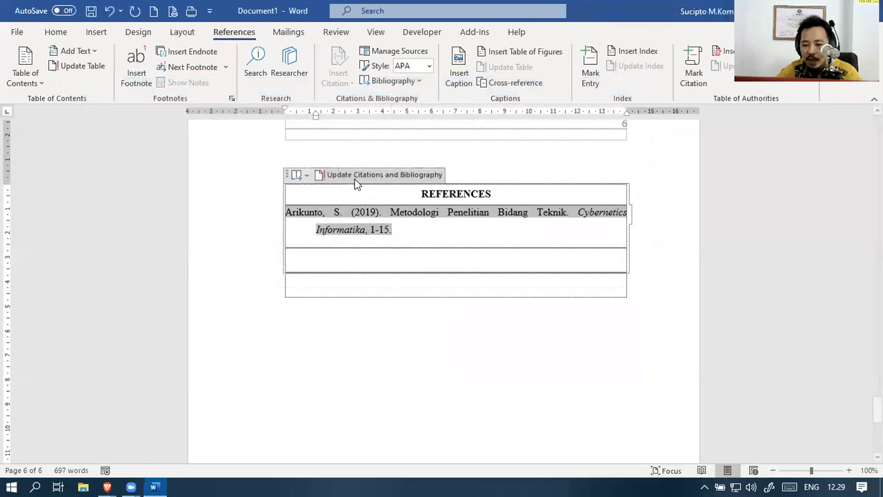
click(482, 291)
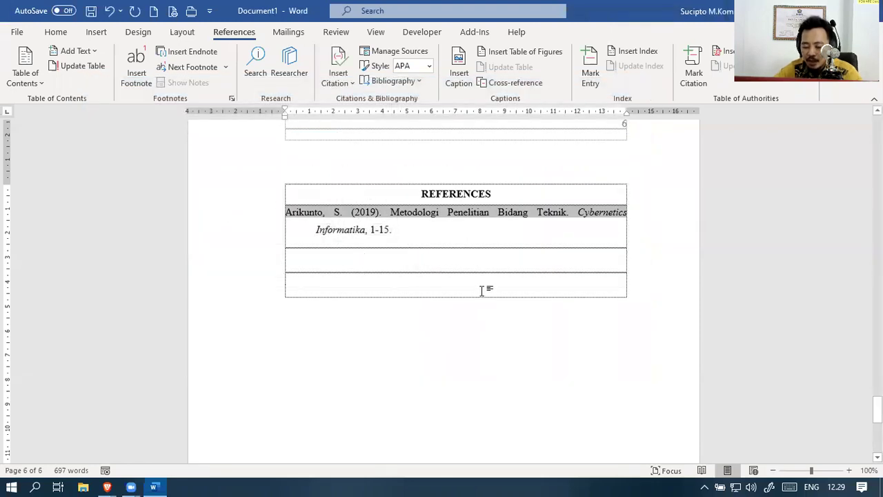
key(ctrl+Return)
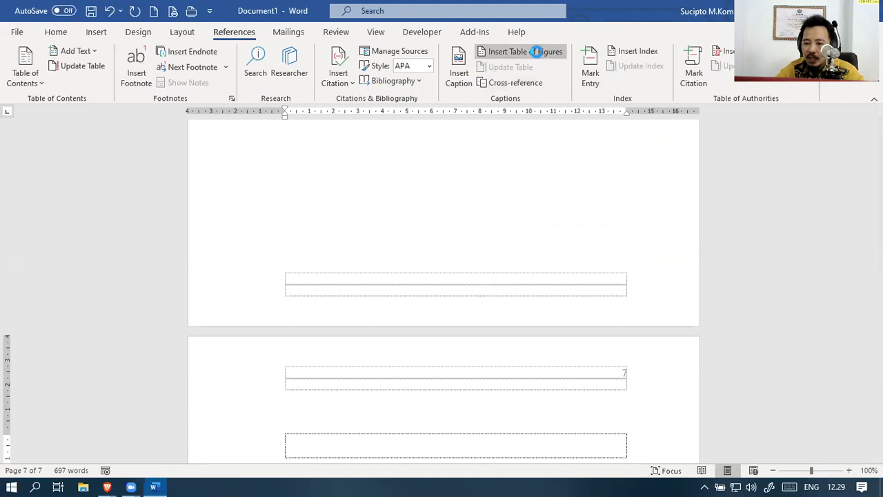
Look over the Table of Figures dialog, then cancel it
click(532, 51)
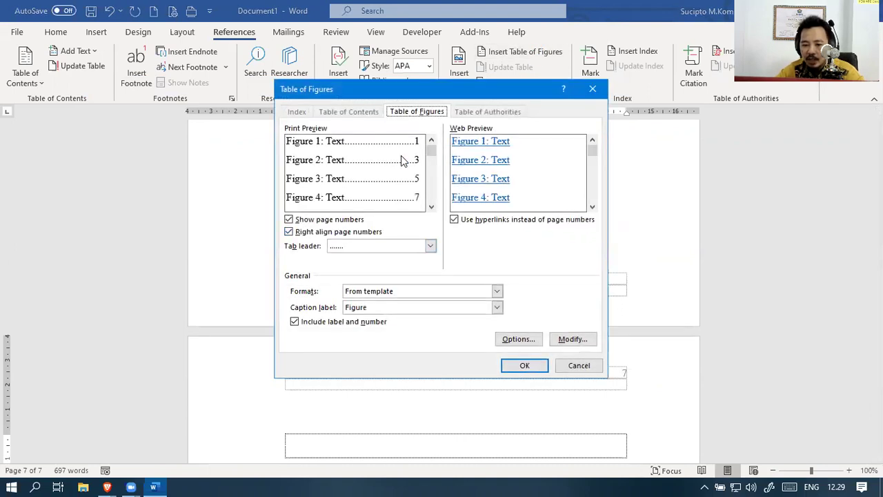
drag(434, 154, 584, 357)
click(584, 364)
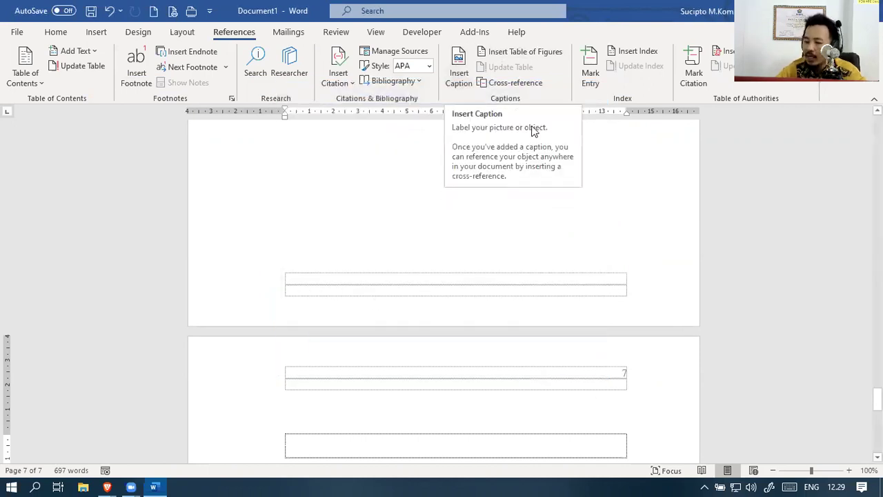
Caption the Algoritma Huffman figure with the Gambar label, positioned below the selected item
drag(877, 399, 877, 196)
scroll(496, 407, down, 3)
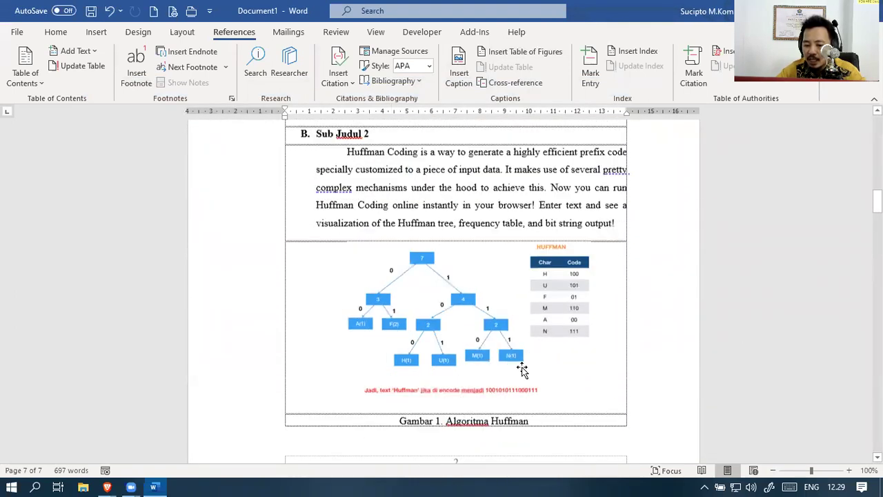
key(ctrl+shift+Left)
key(ctrl+shift+Left)
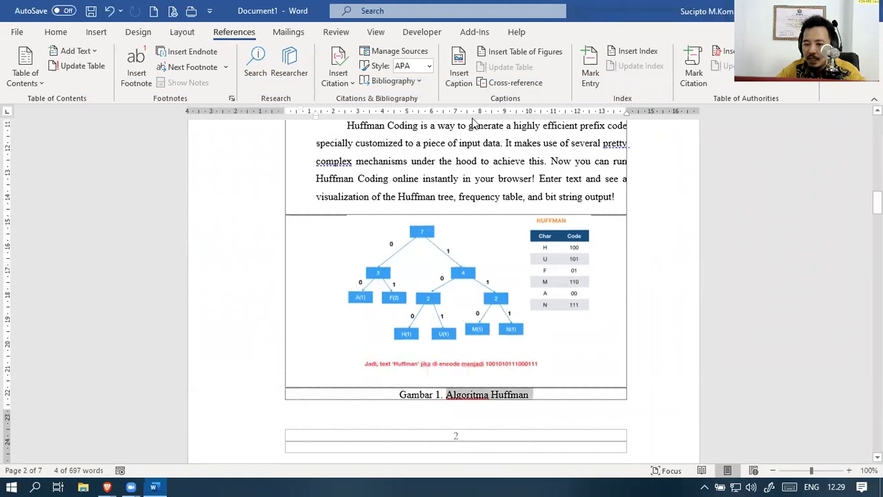
click(459, 69)
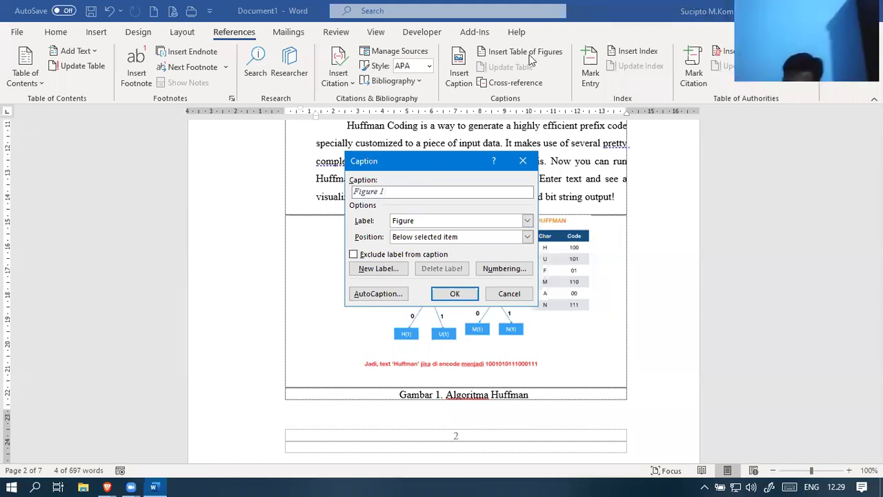
click(443, 218)
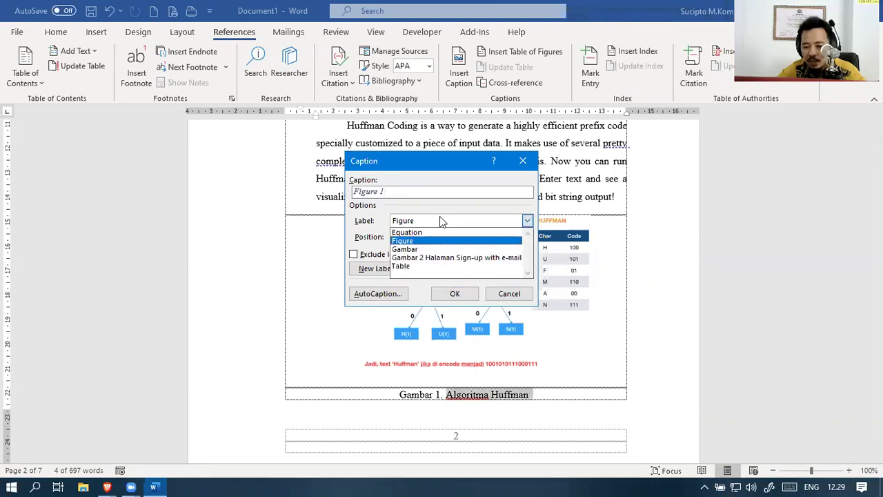
click(416, 251)
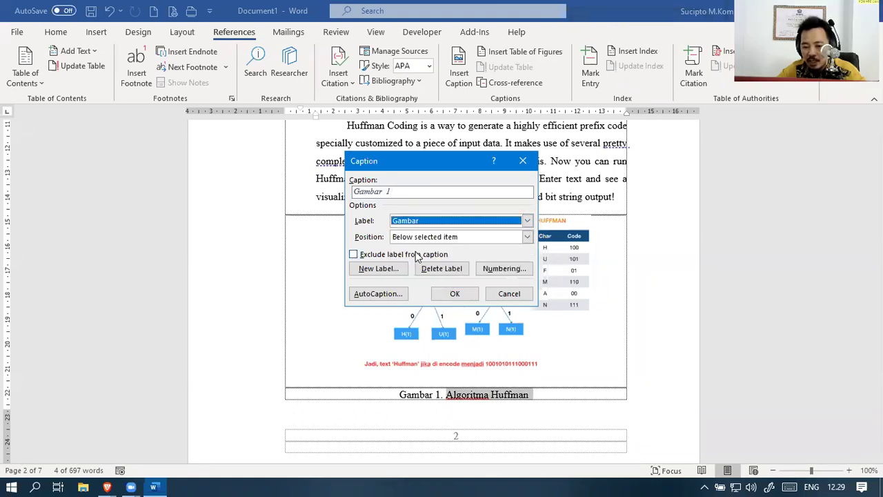
click(466, 233)
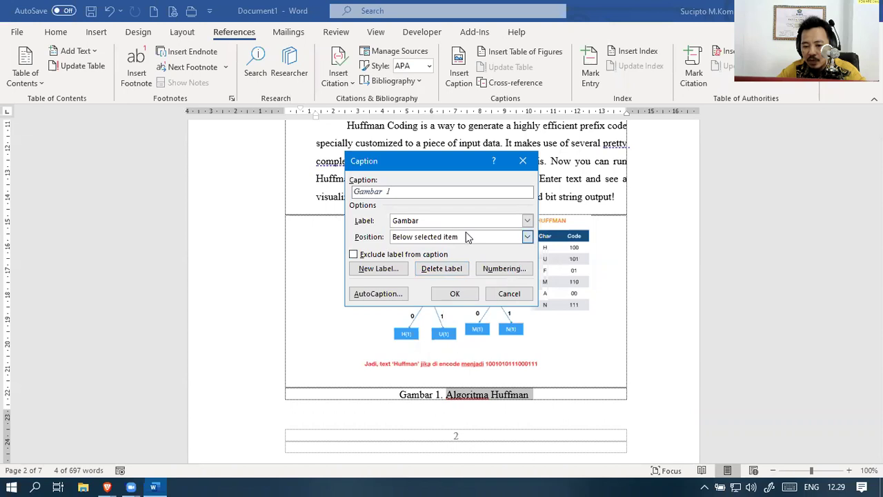
click(442, 209)
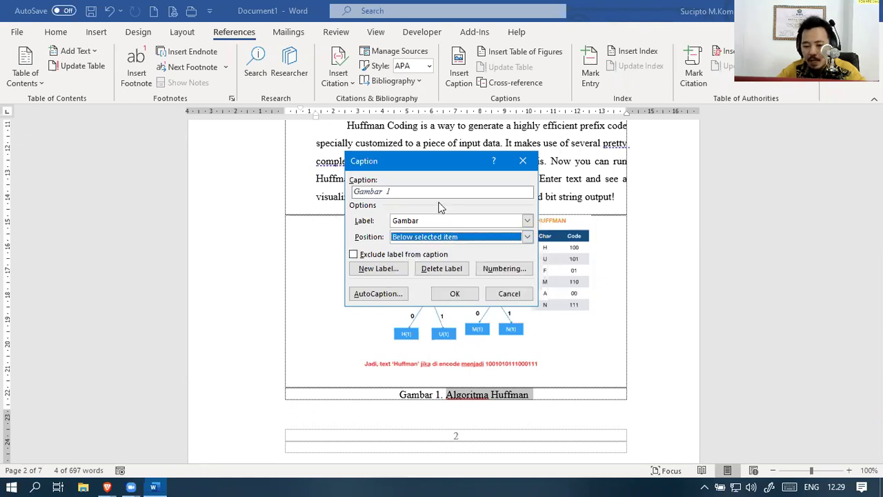
click(456, 294)
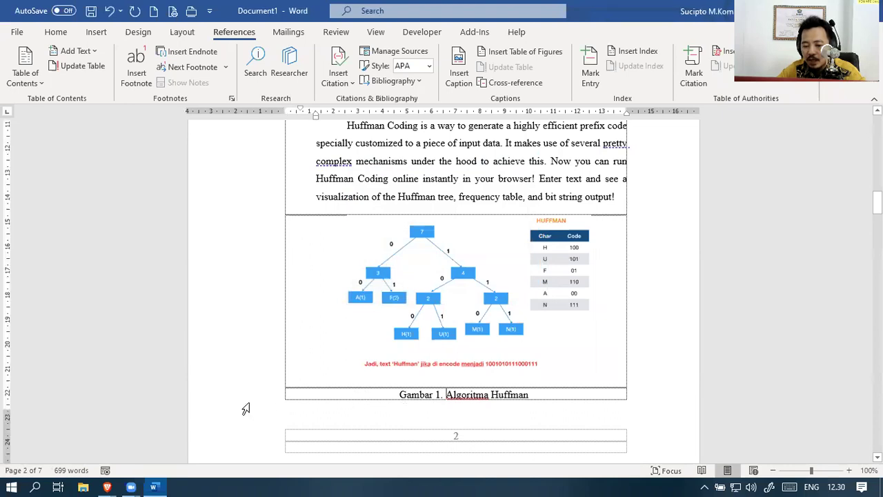
Insert a Gambar table of figures on page 7, listing Gambar 1 on page 3
key(shift+End)
scroll(567, 186, down, 3)
scroll(567, 186, down, 13)
drag(877, 258, 877, 415)
scroll(430, 266, down, 2)
scroll(356, 176, up, 1)
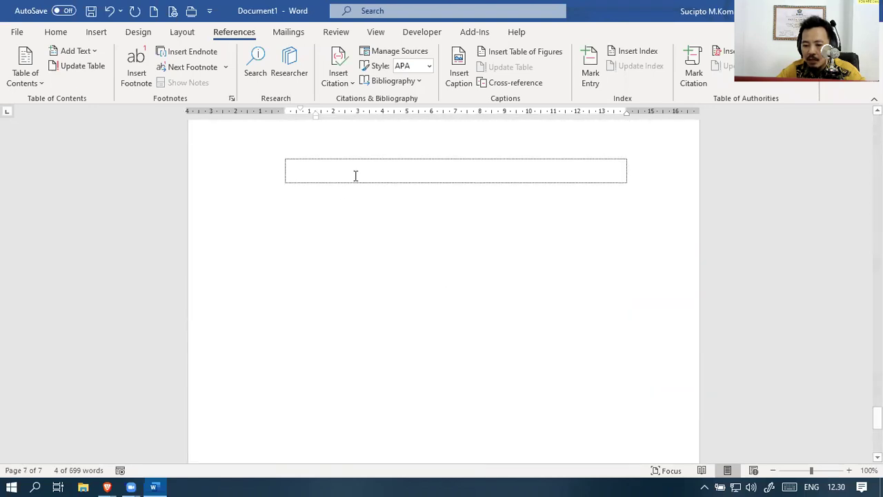
click(491, 52)
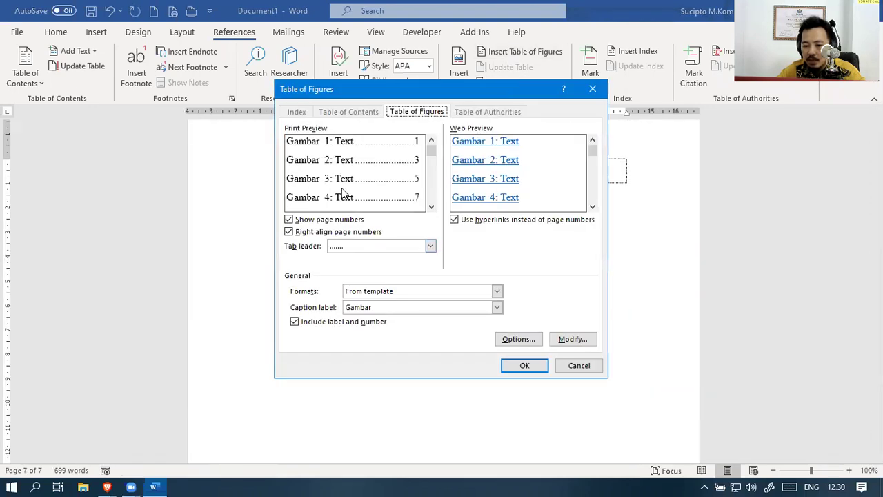
click(524, 365)
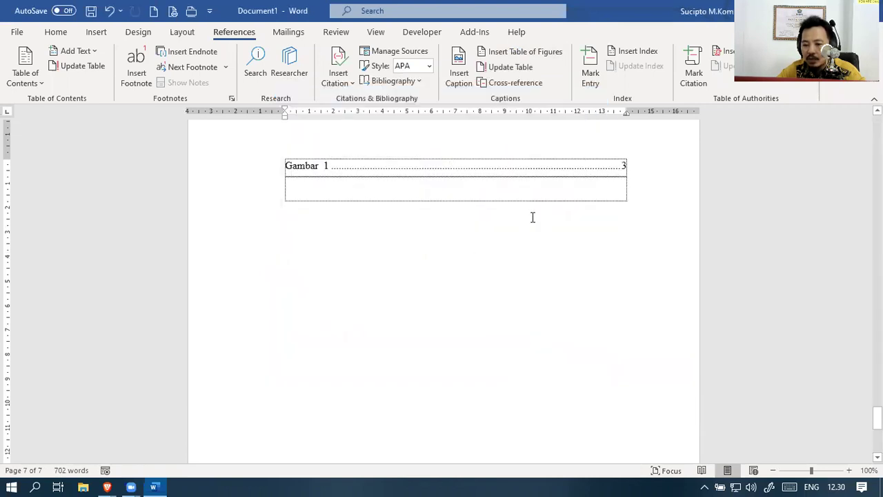
scroll(545, 234, up, 5)
scroll(566, 277, up, 10)
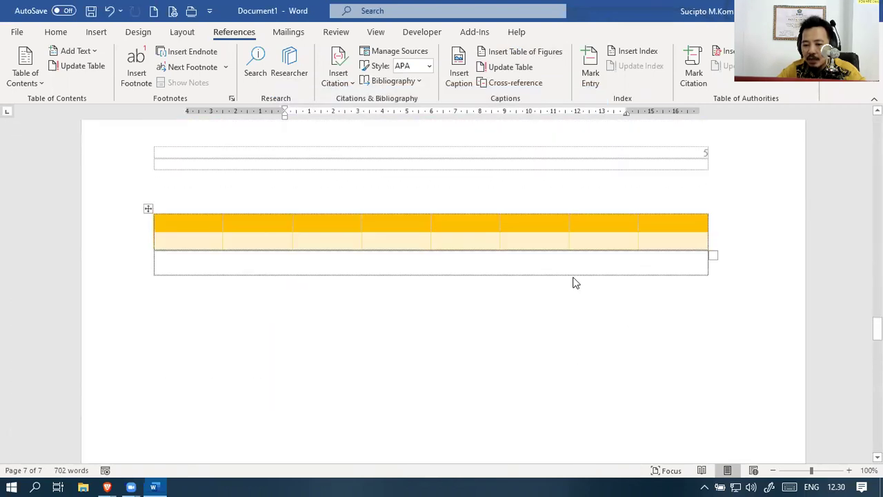
Select the Shano-Fanno caption line and insert a caption for that figure
scroll(560, 278, up, 3)
scroll(561, 278, down, 1)
scroll(414, 311, up, 2)
click(253, 352)
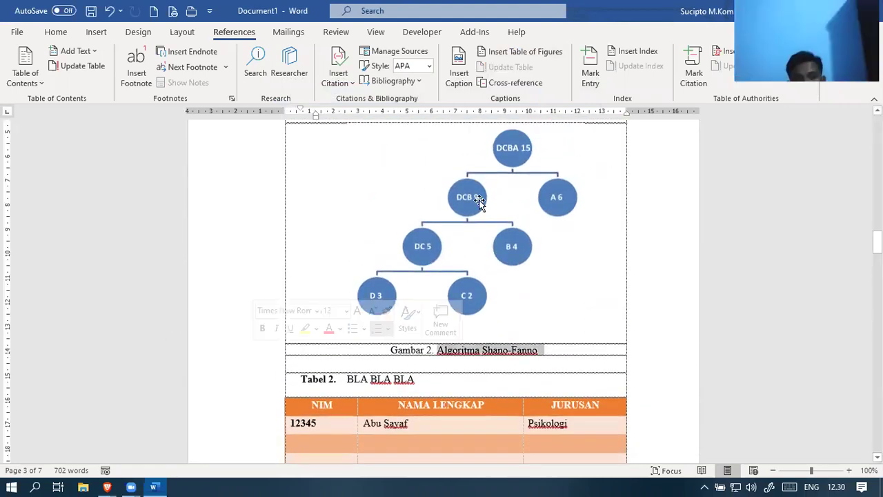
click(459, 73)
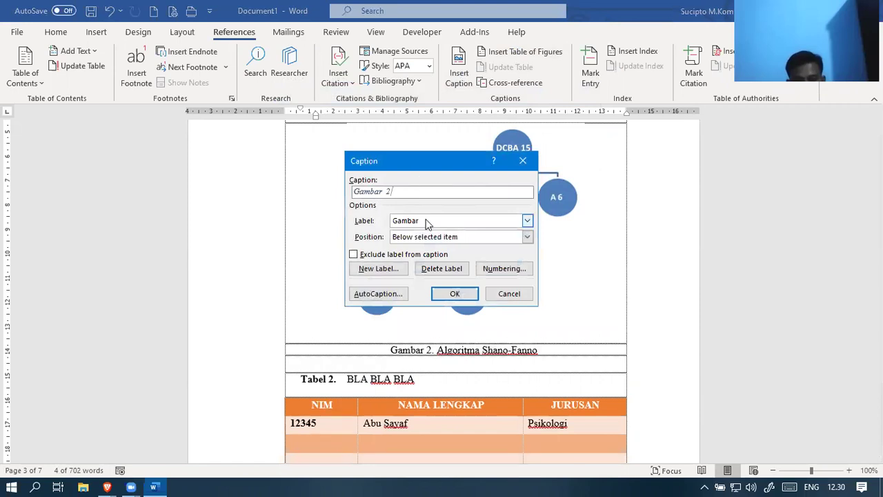
click(437, 237)
click(438, 236)
click(455, 294)
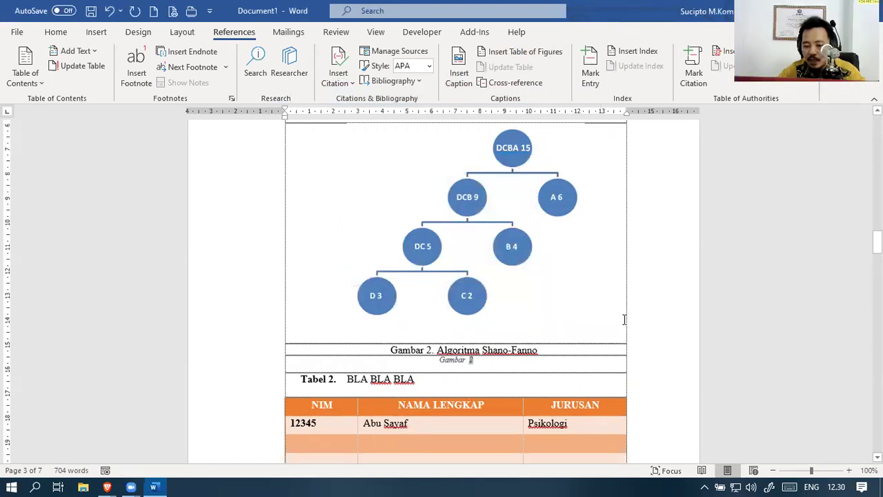
scroll(621, 315, down, 15)
scroll(528, 329, up, 12)
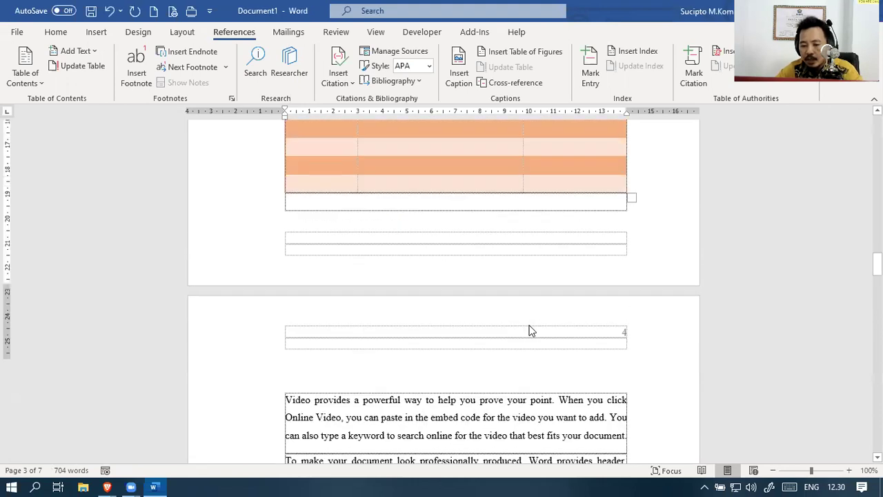
Undo the misplaced caption and reinsert it as Gambar 2 with the Gambar label below
key(ctrl+z)
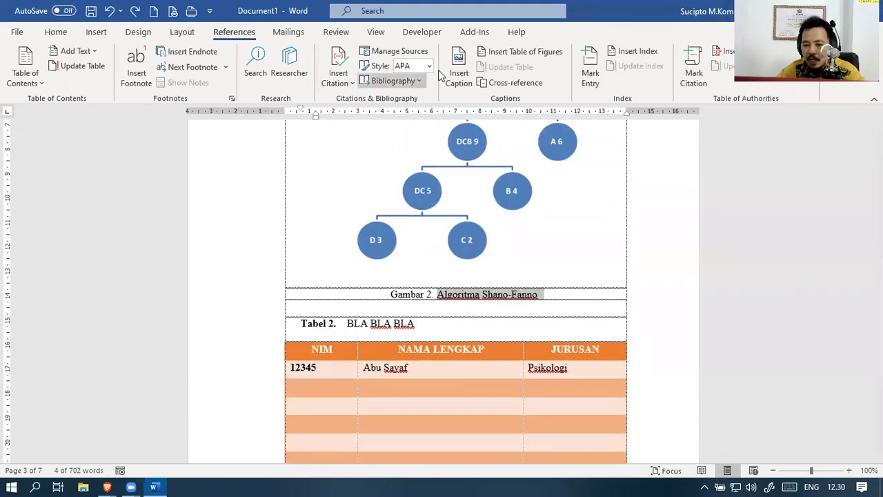
click(459, 77)
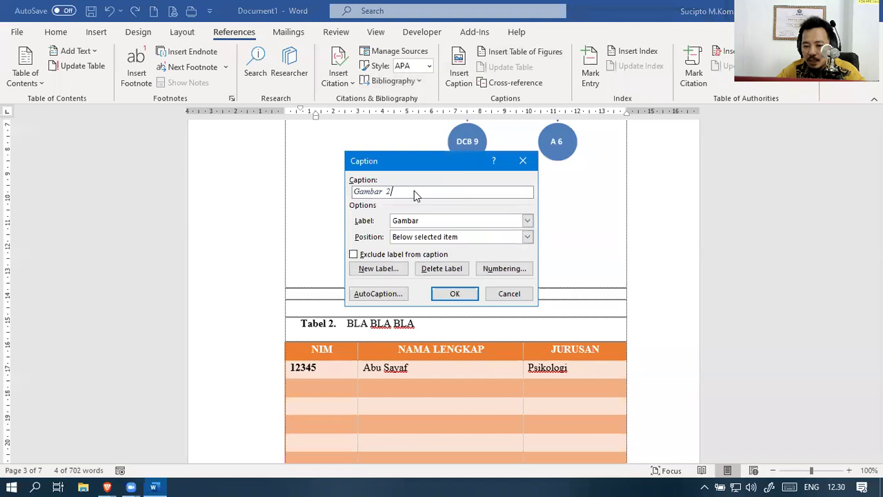
click(436, 220)
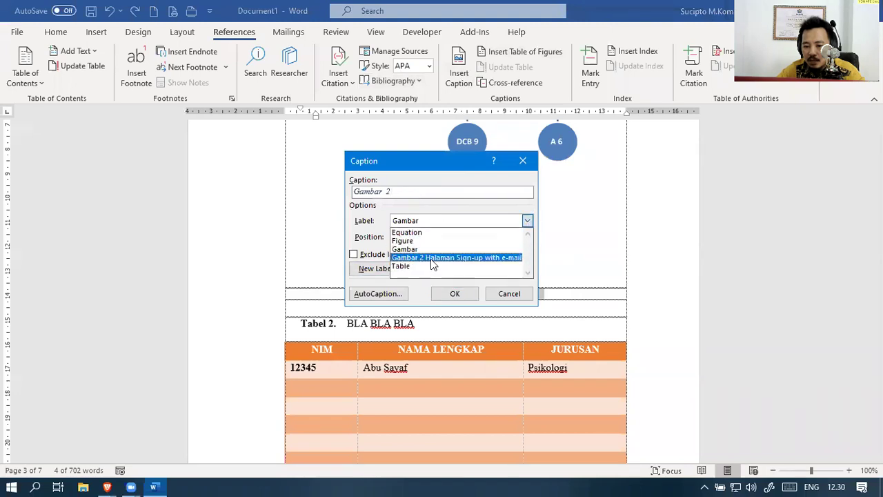
click(428, 240)
click(435, 237)
click(438, 221)
click(449, 221)
click(429, 250)
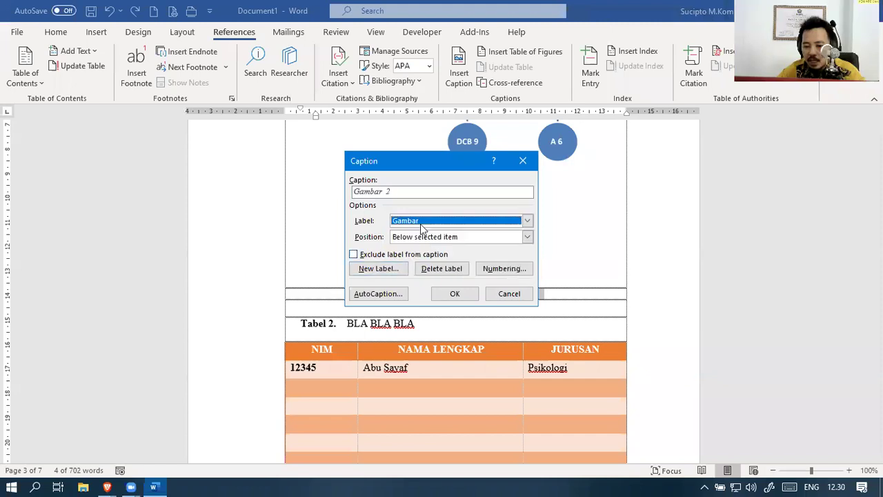
click(447, 298)
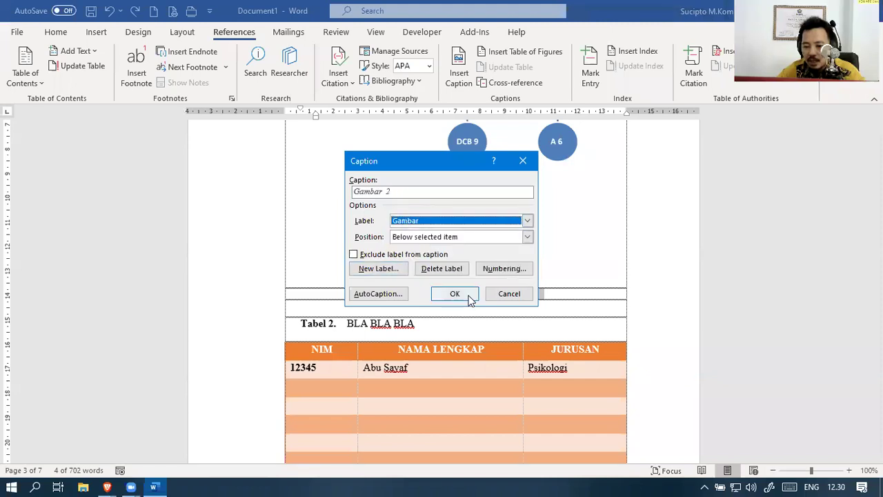
click(468, 297)
double_click(434, 306)
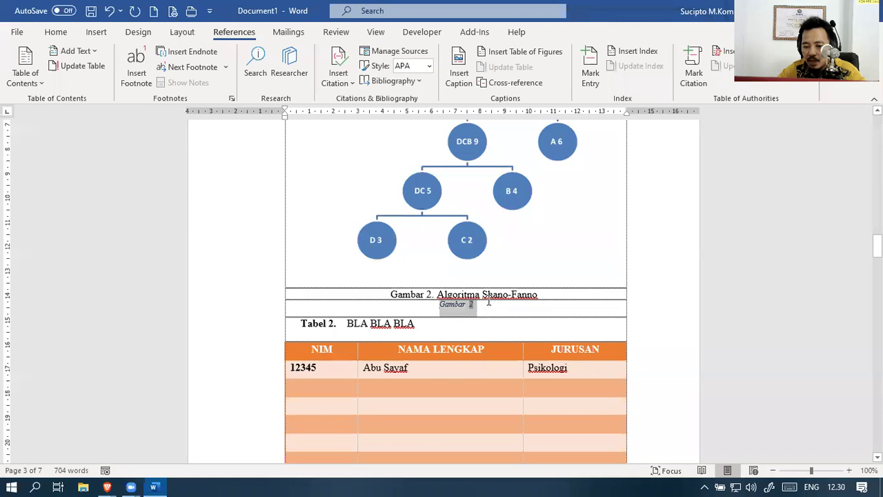
scroll(468, 318, down, 15)
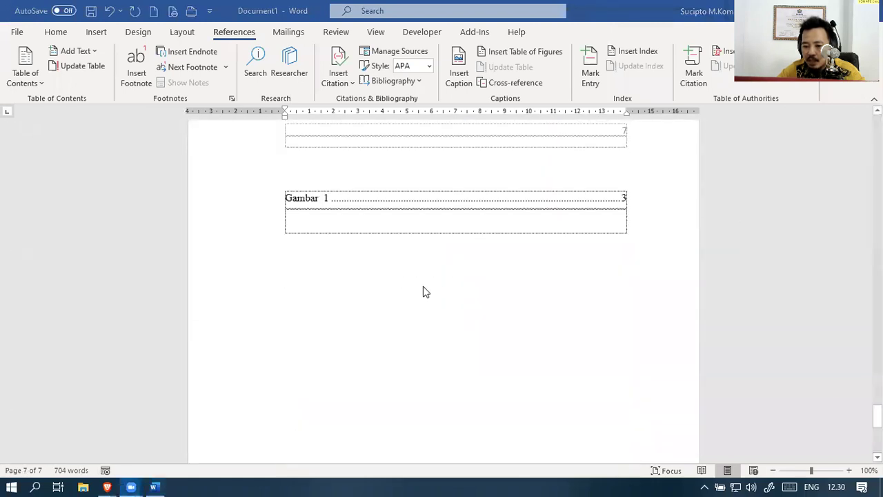
Update the entire table of figures so it lists Gambar 1 and Gambar 2 on page 3
double_click(417, 222)
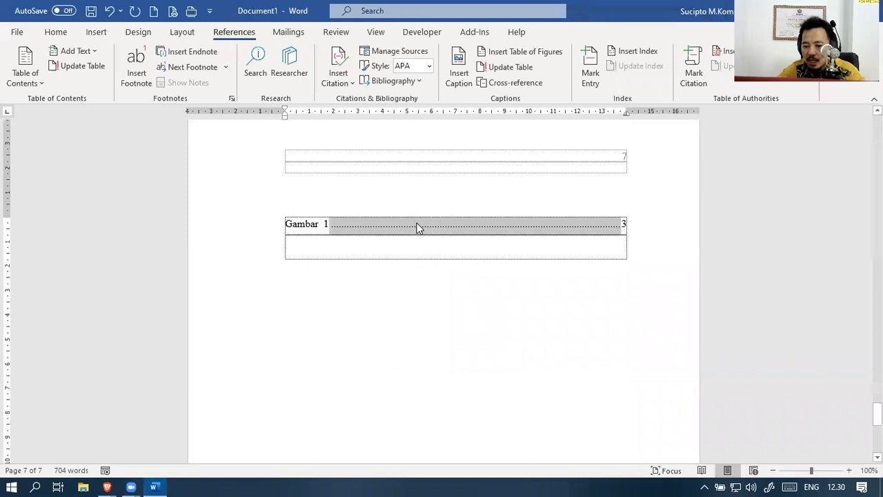
click(497, 67)
click(437, 243)
click(449, 262)
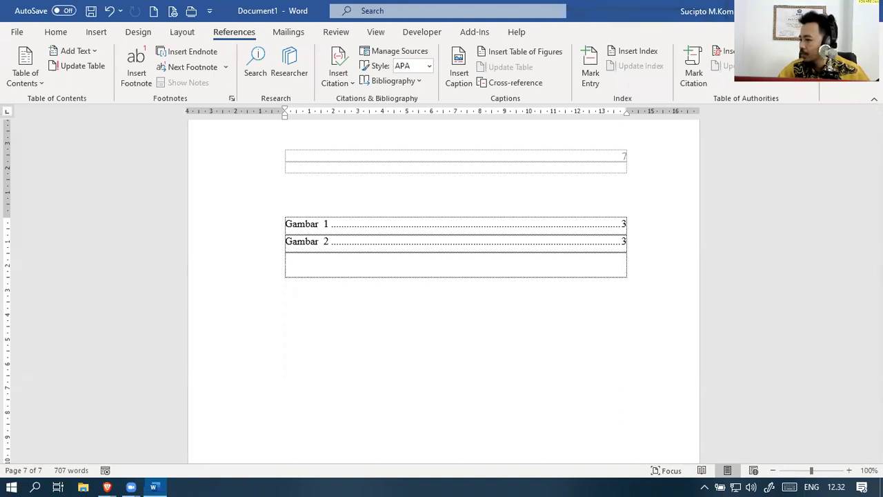
key(alt+Tab)
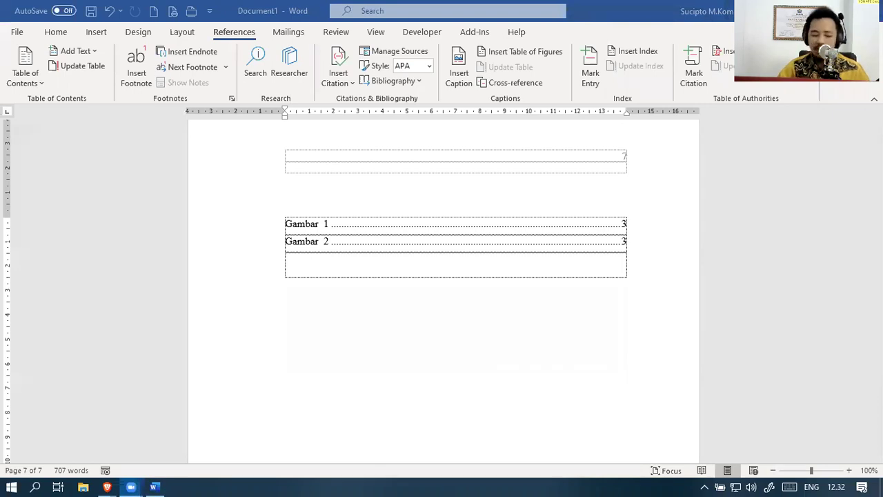